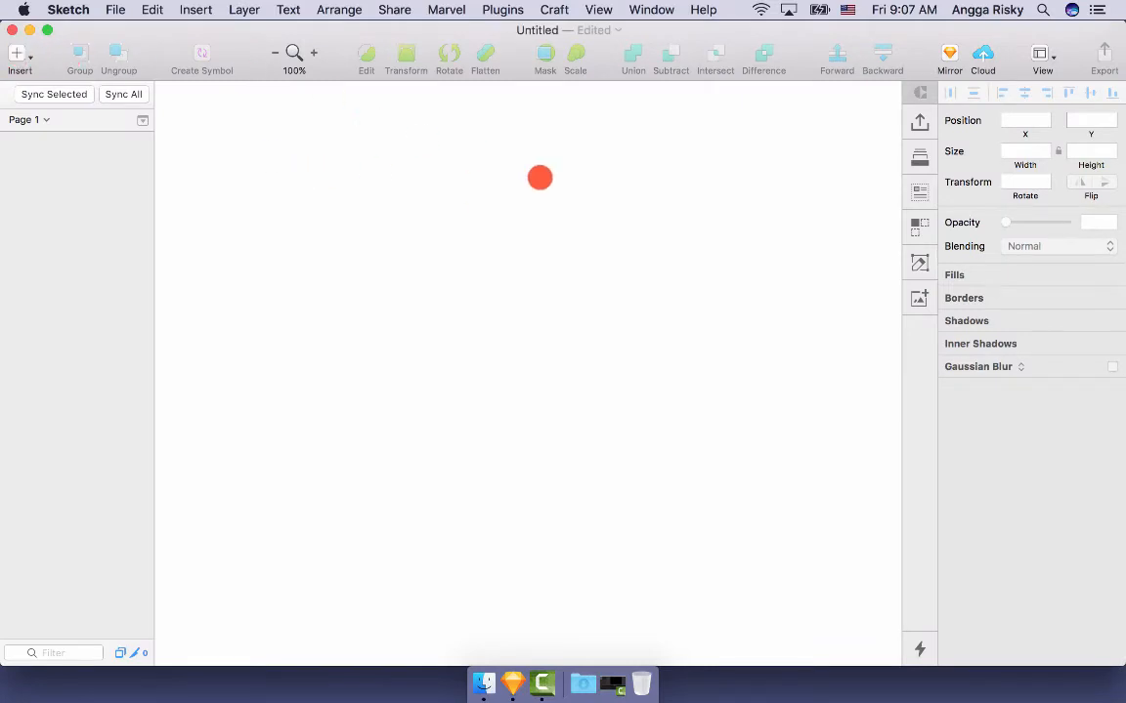
- Create a Material Design Mobile 360×640 artboard, rename it Profile, and select it
key(a)
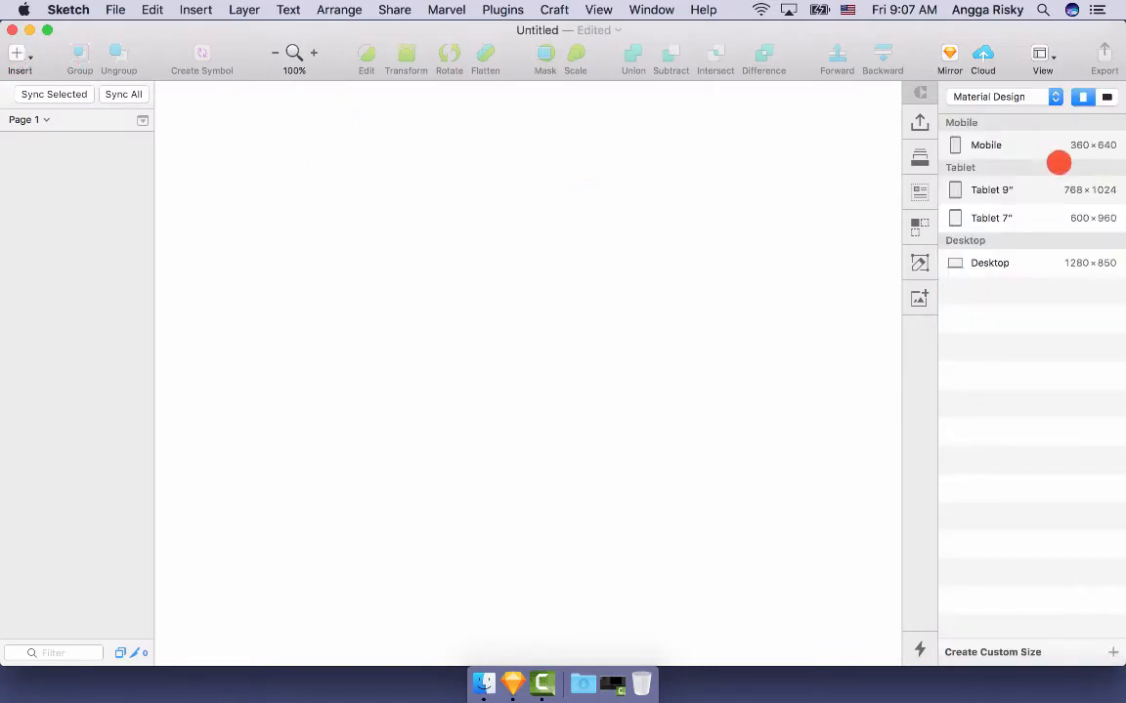
click(1048, 145)
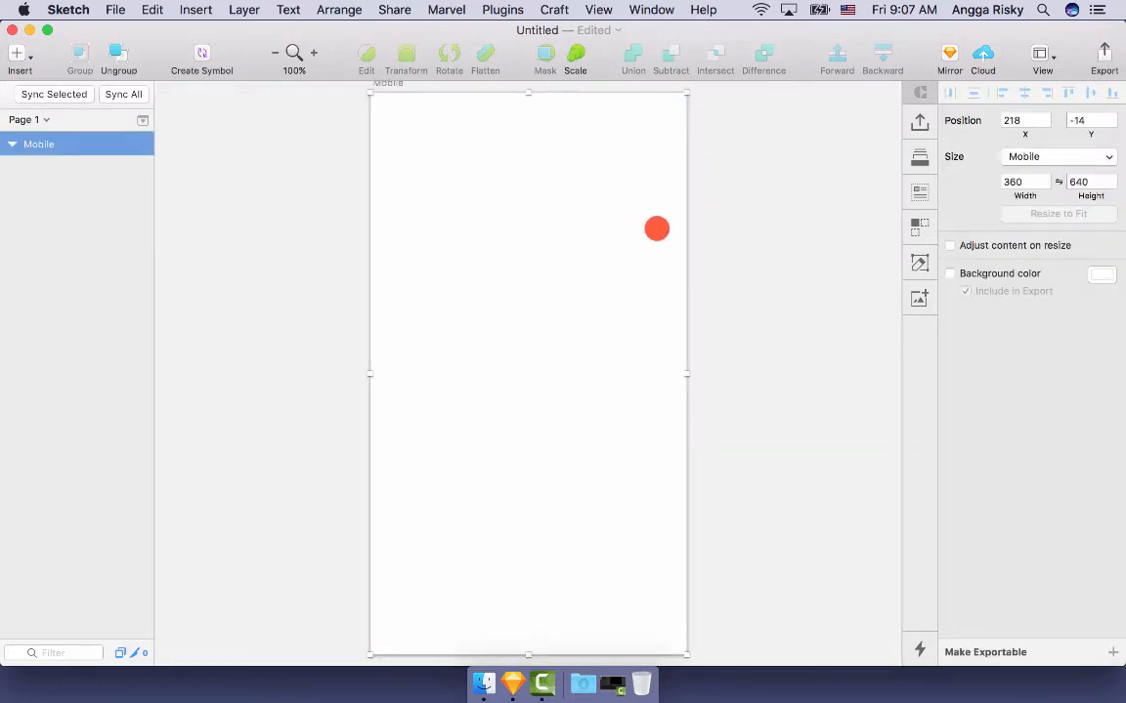
double_click(38, 144)
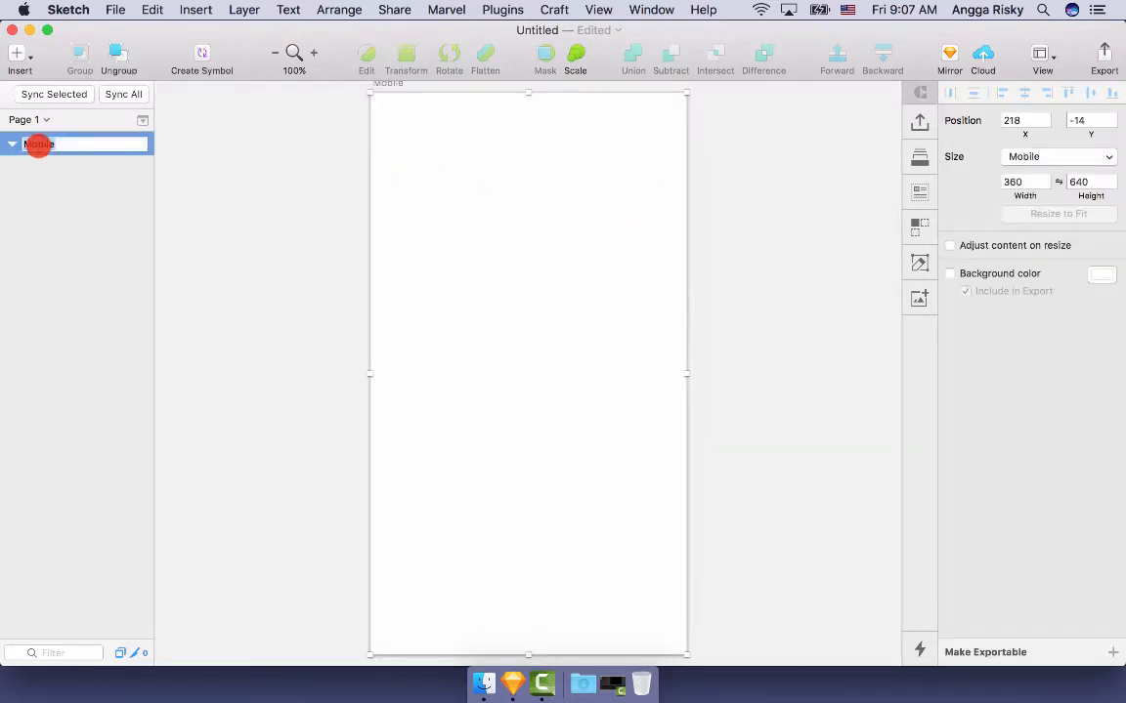
key(Return)
key(shift+super+2)
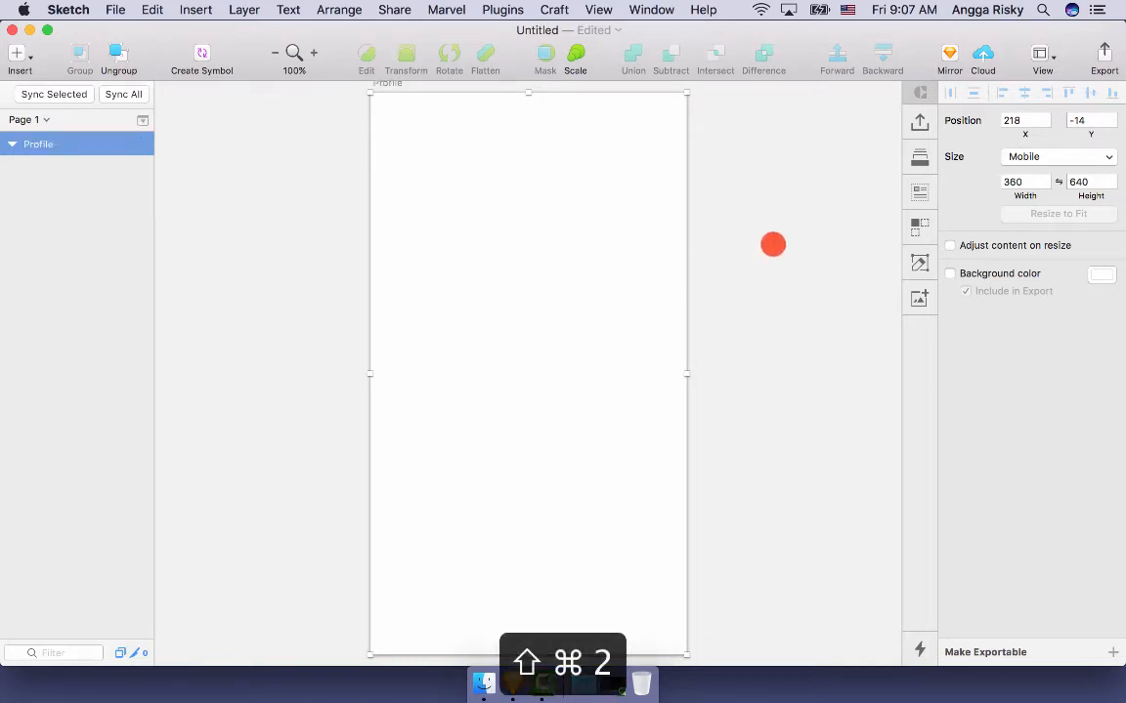
click(454, 197)
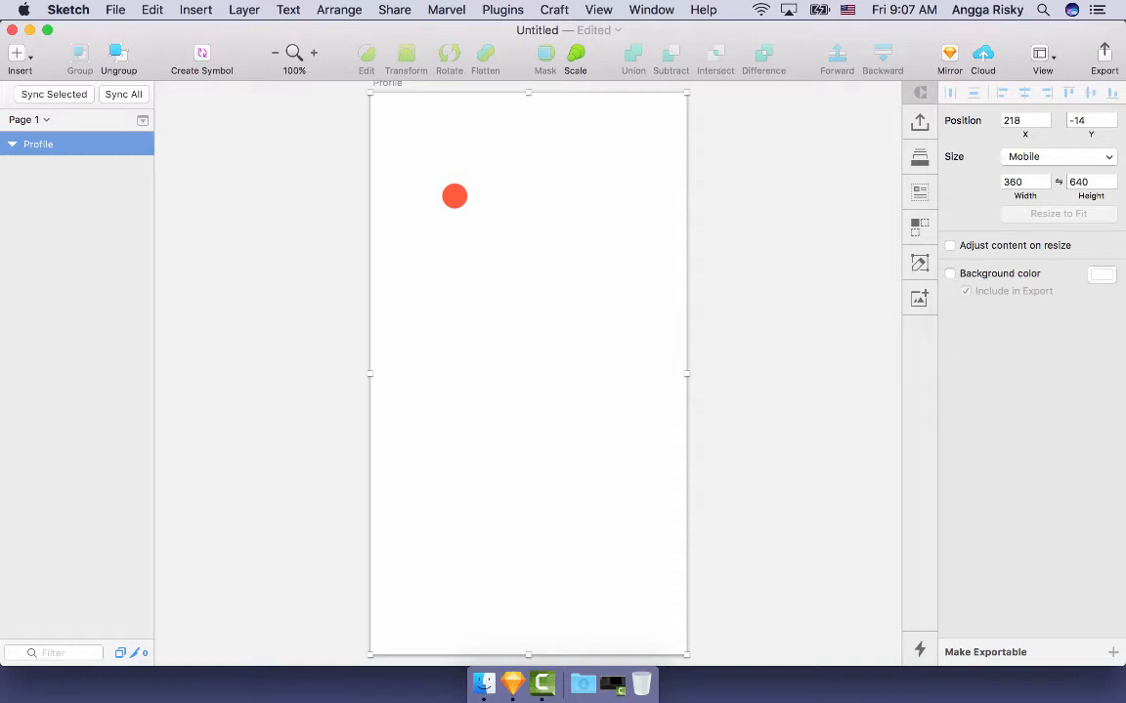
- Draw a 360×260 rectangle at the artboard top and group it as header
key(r)
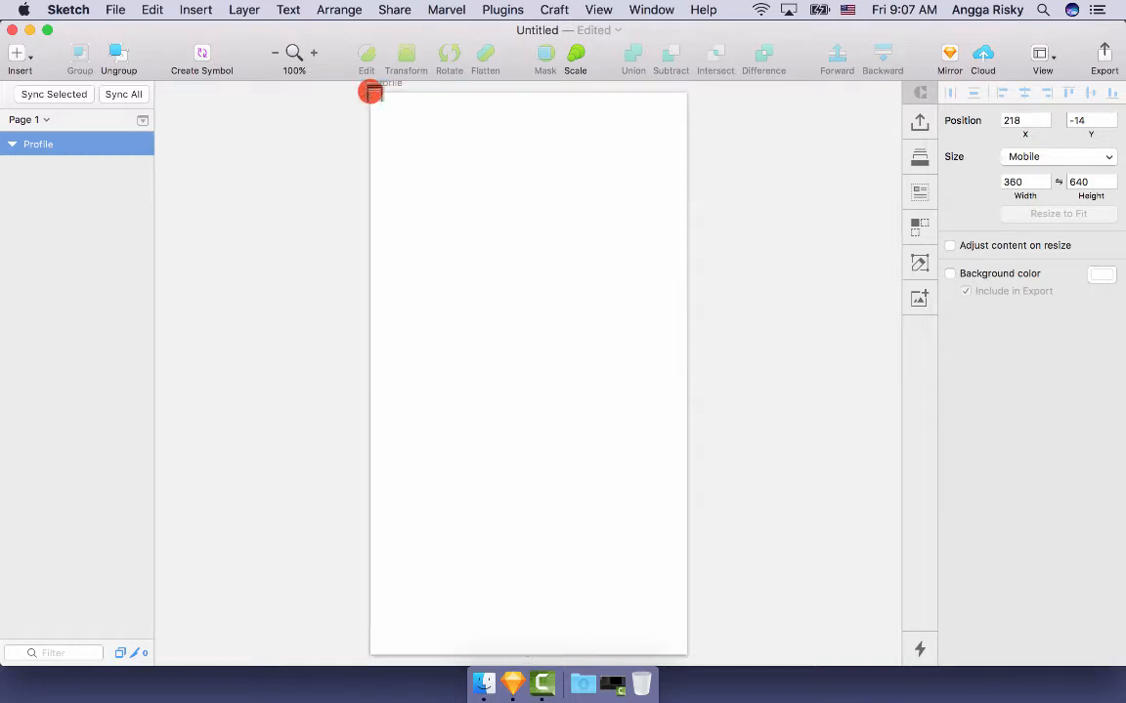
drag(371, 92, 687, 321)
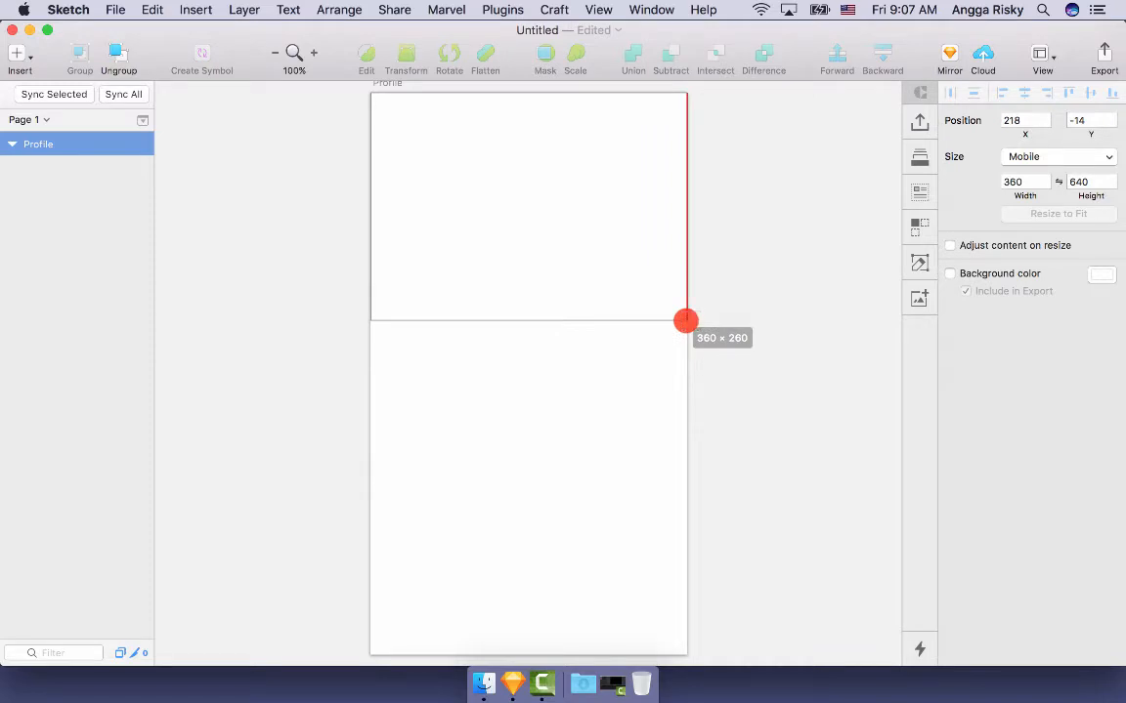
drag(686, 321, 687, 320)
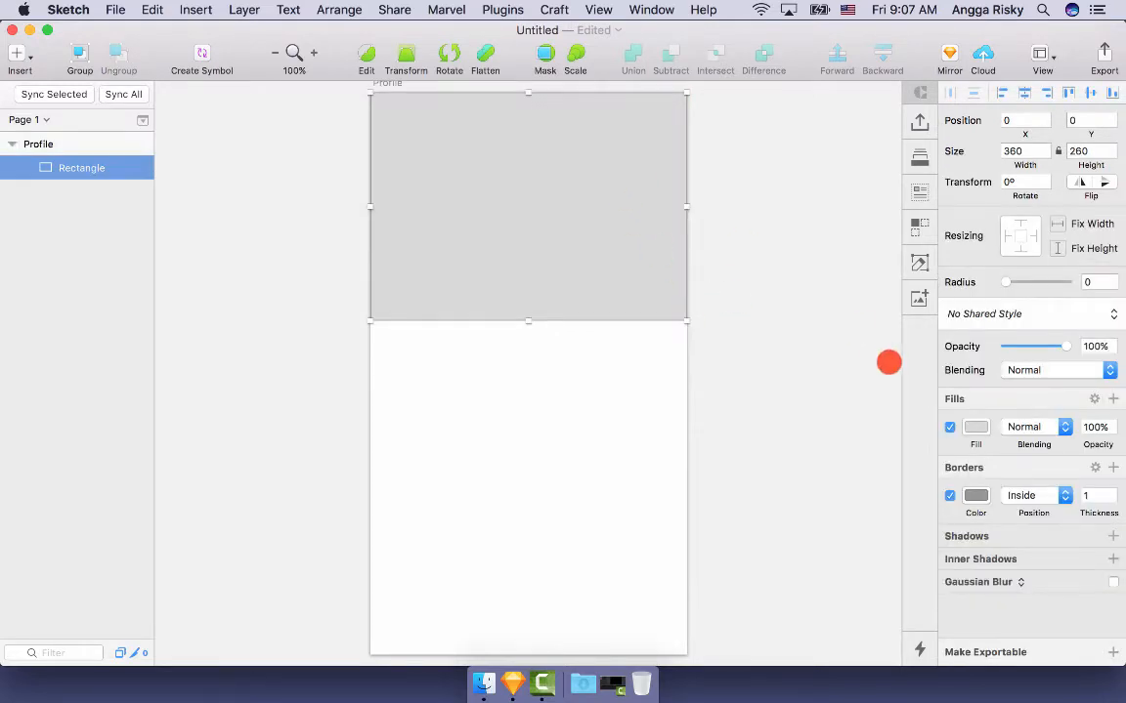
key(super+g)
key(super+r)
text(he)
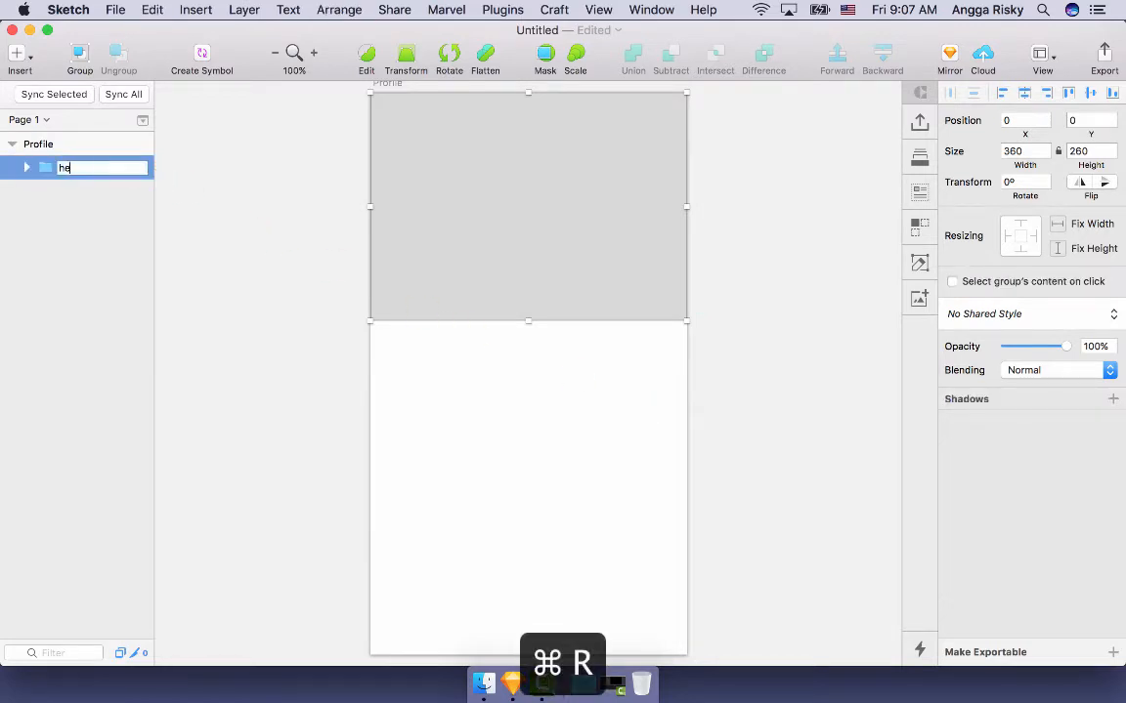
text(ader)
key(Return)
key(Return)
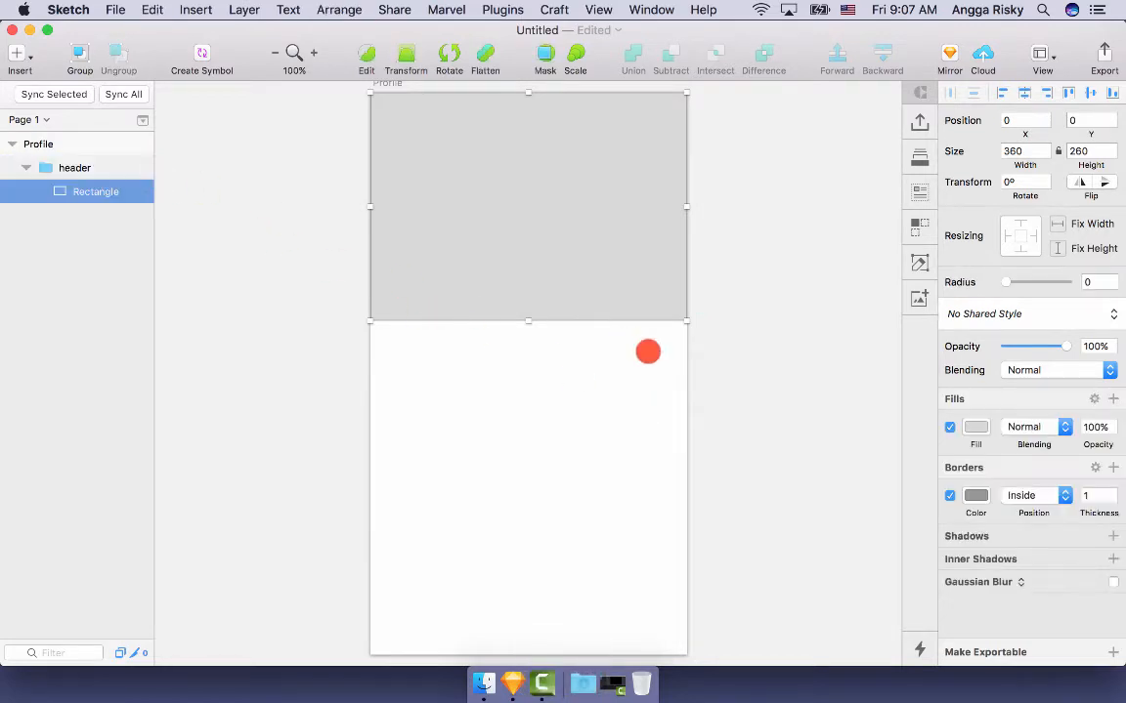
- Rename the rectangle bg and delete its border
key(super+r)
text(bg)
key(Return)
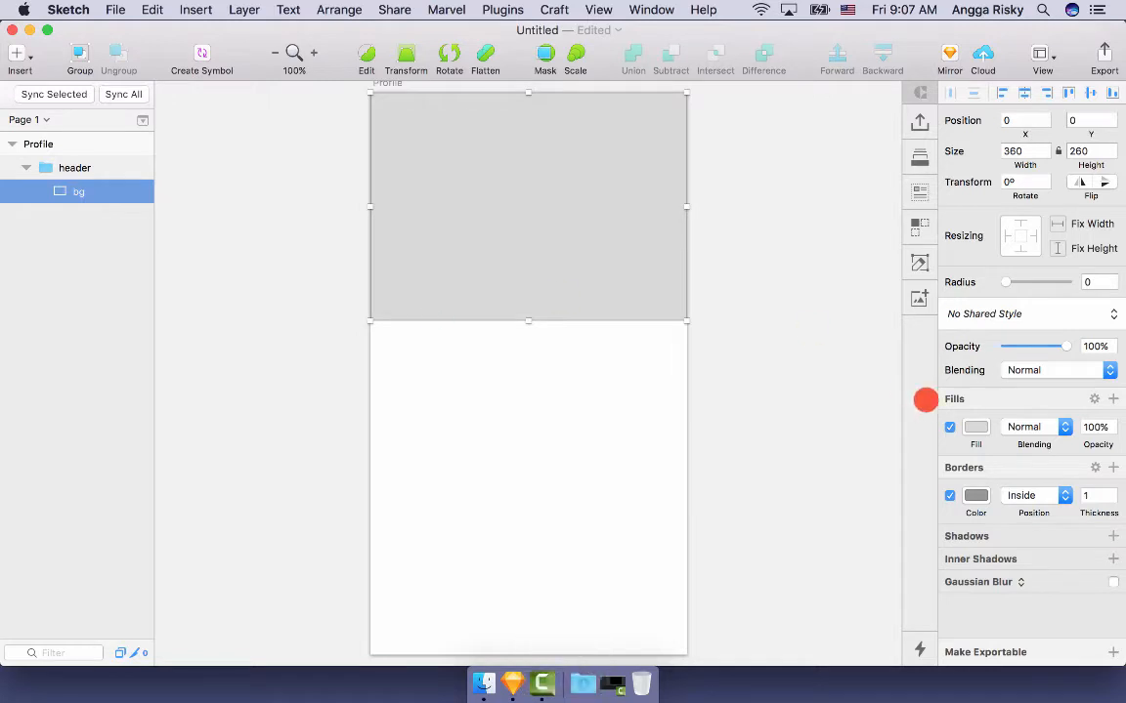
click(948, 495)
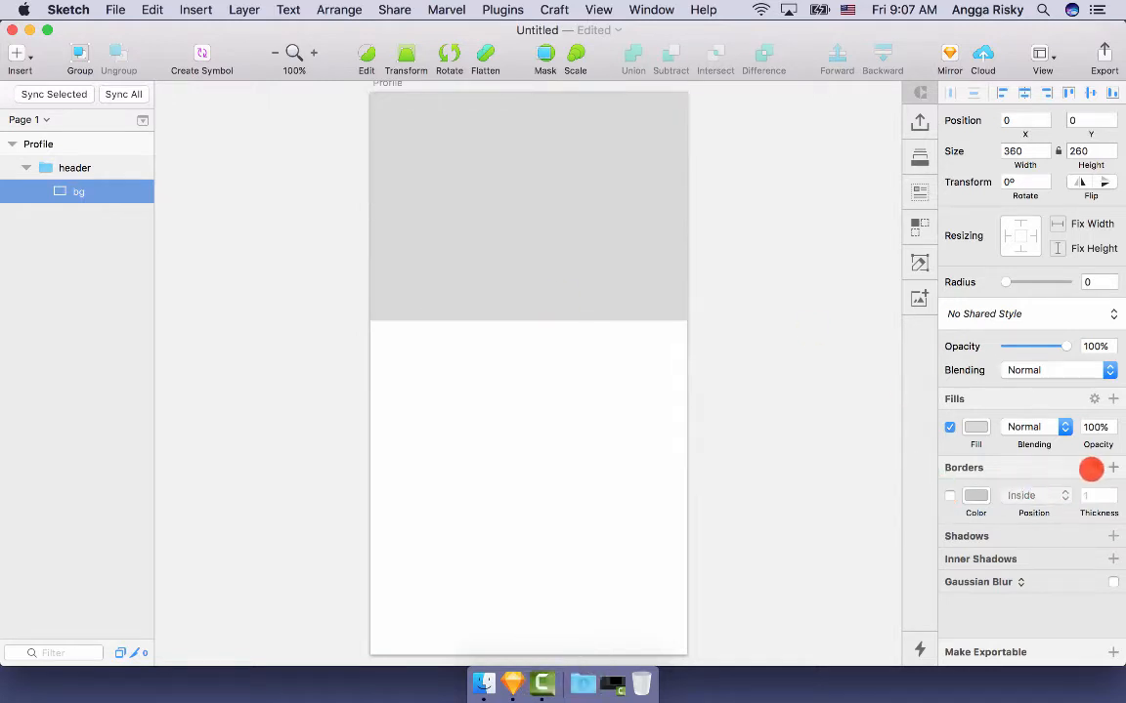
click(1090, 468)
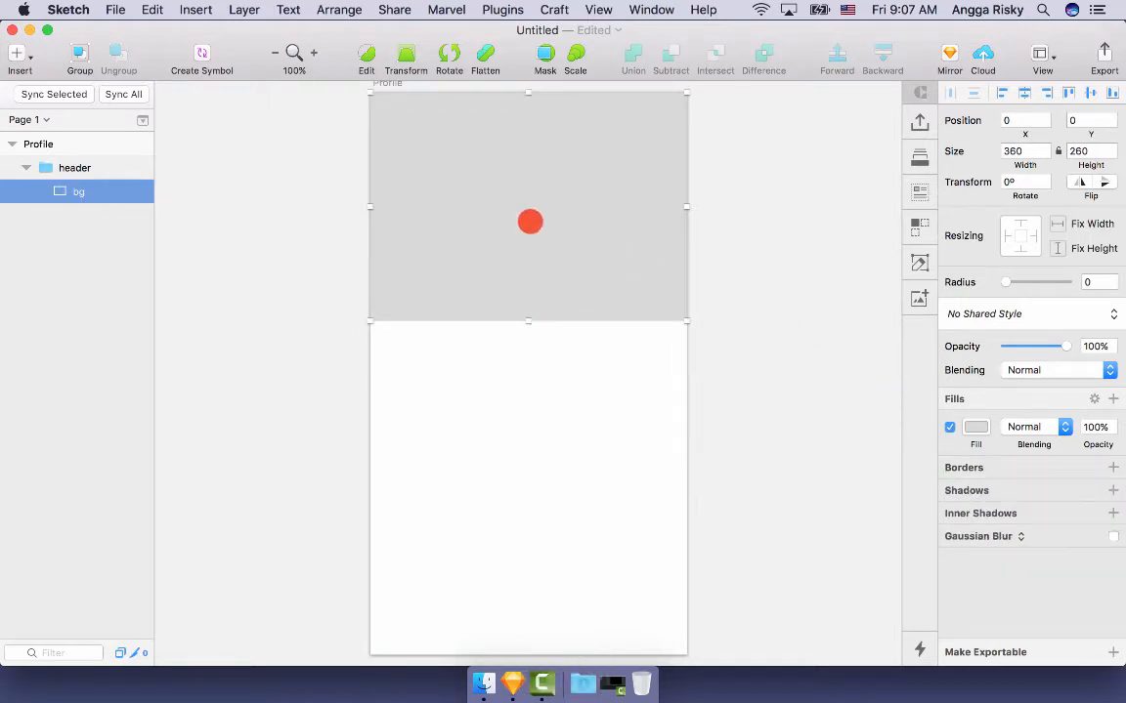
- Draw a horizontally centred 90×90 circle with no border and pink FF9A9A fill
key(o)
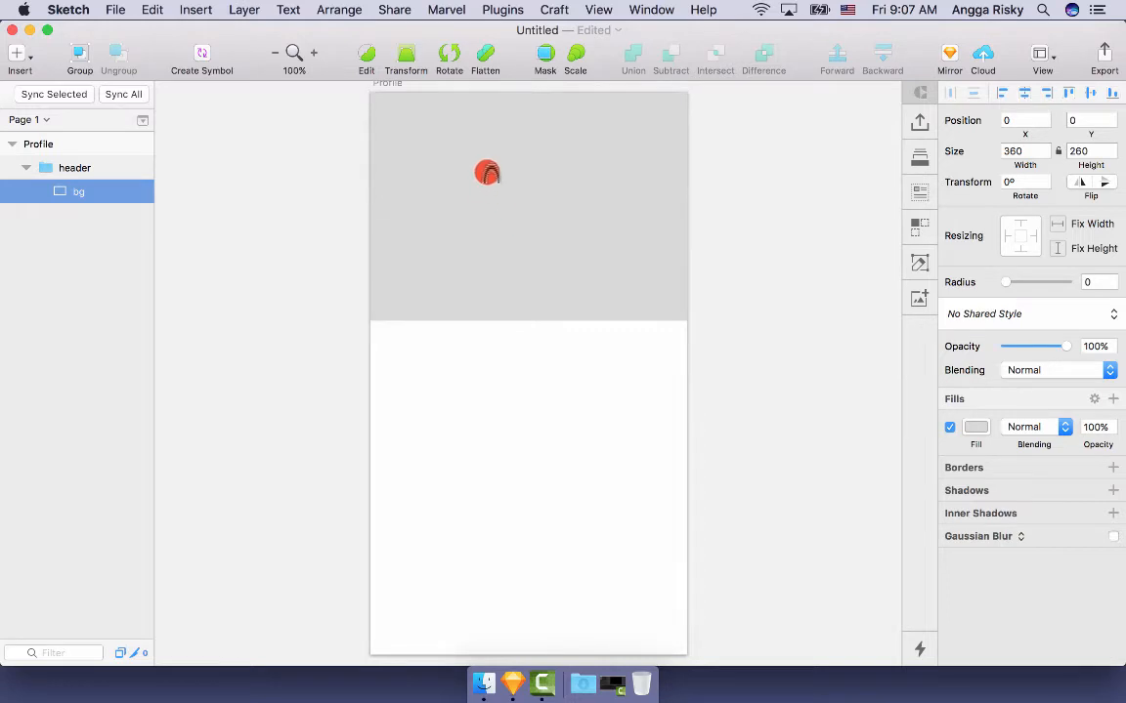
drag(486, 173, 566, 243)
click(1023, 90)
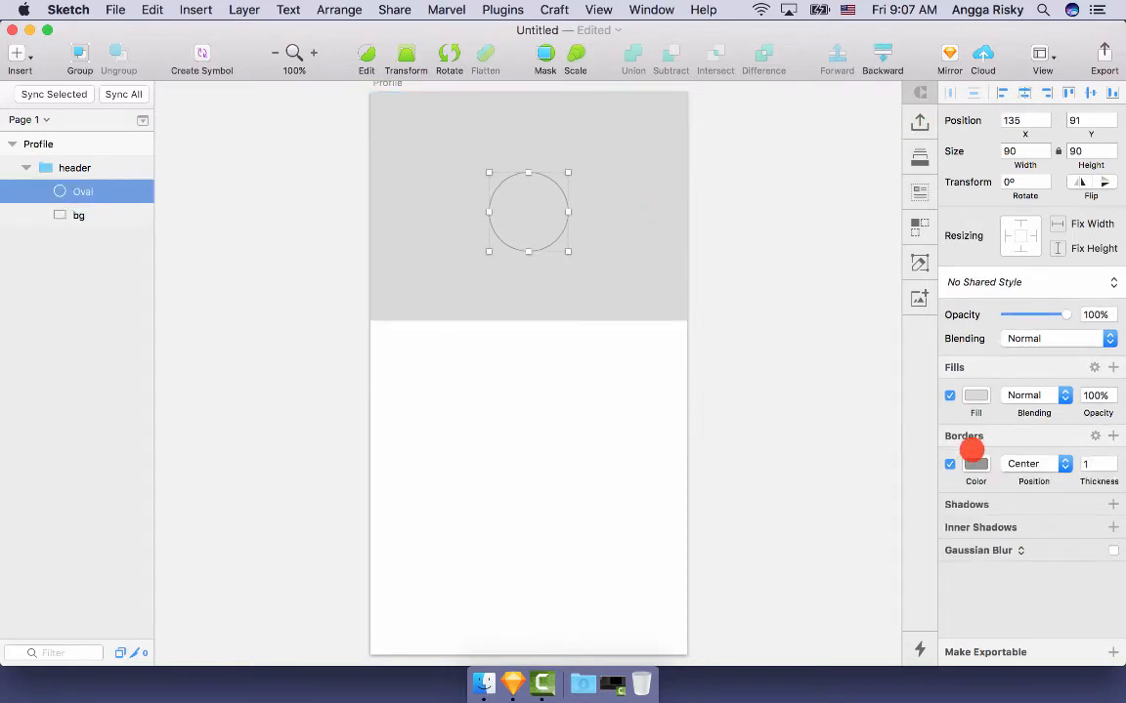
click(950, 463)
click(975, 395)
drag(984, 475, 1013, 455)
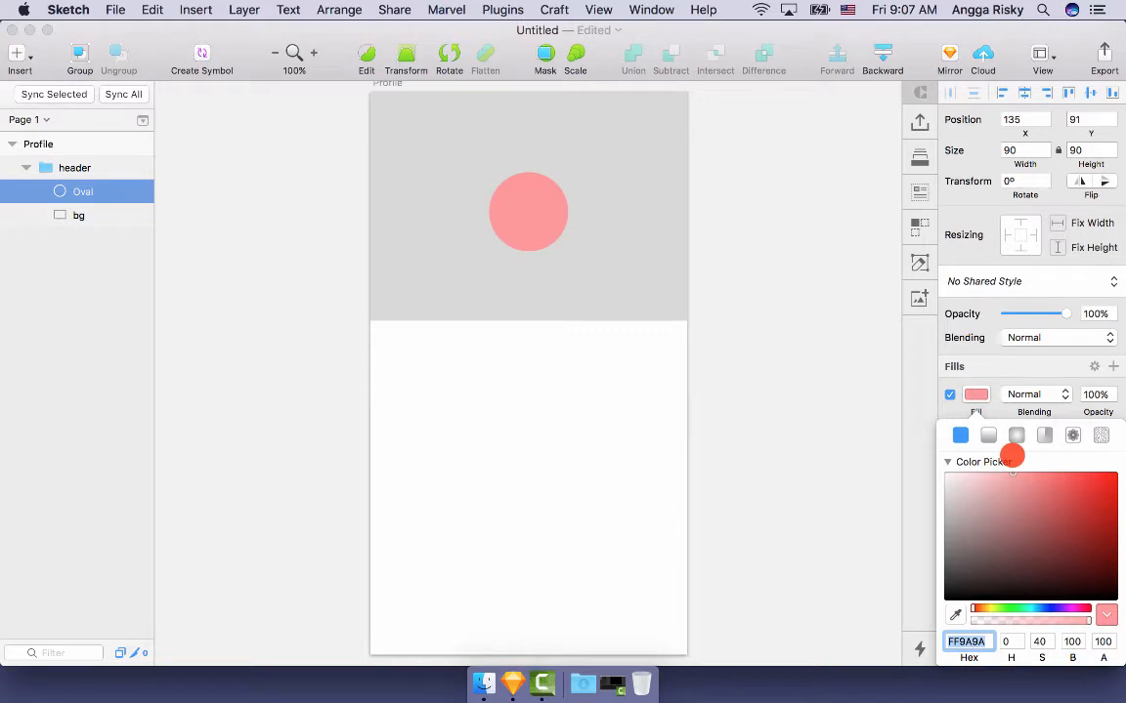
click(977, 394)
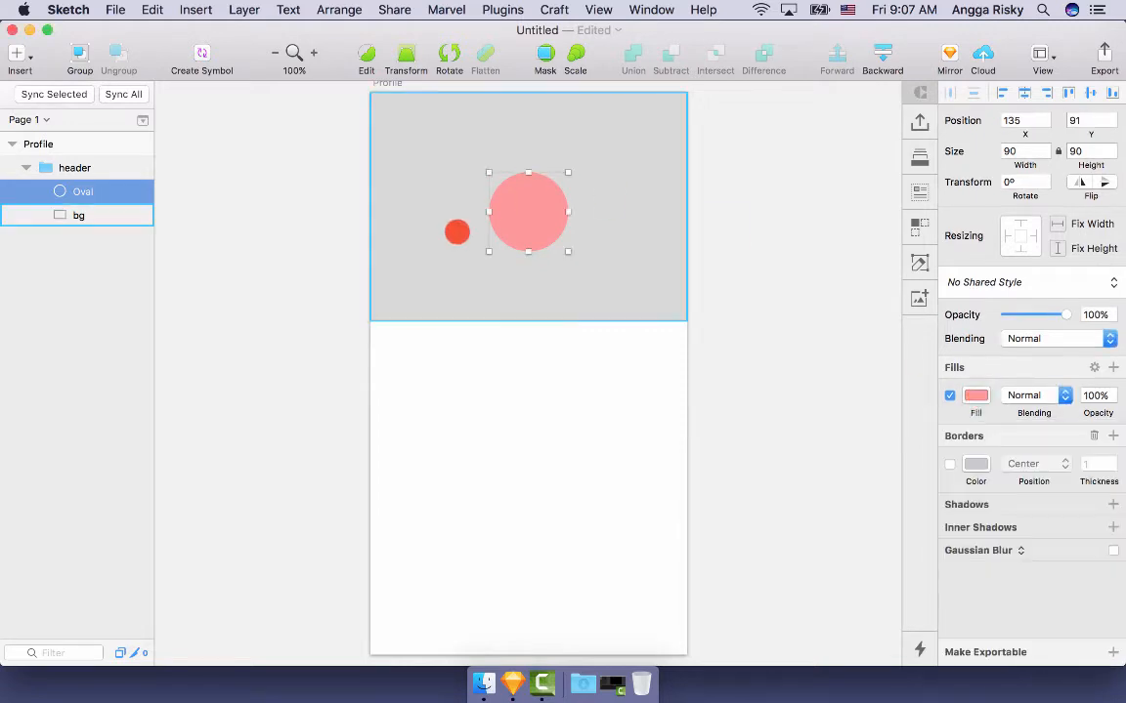
- Group the circle as pic and the header rectangle as bg
key(super+g)
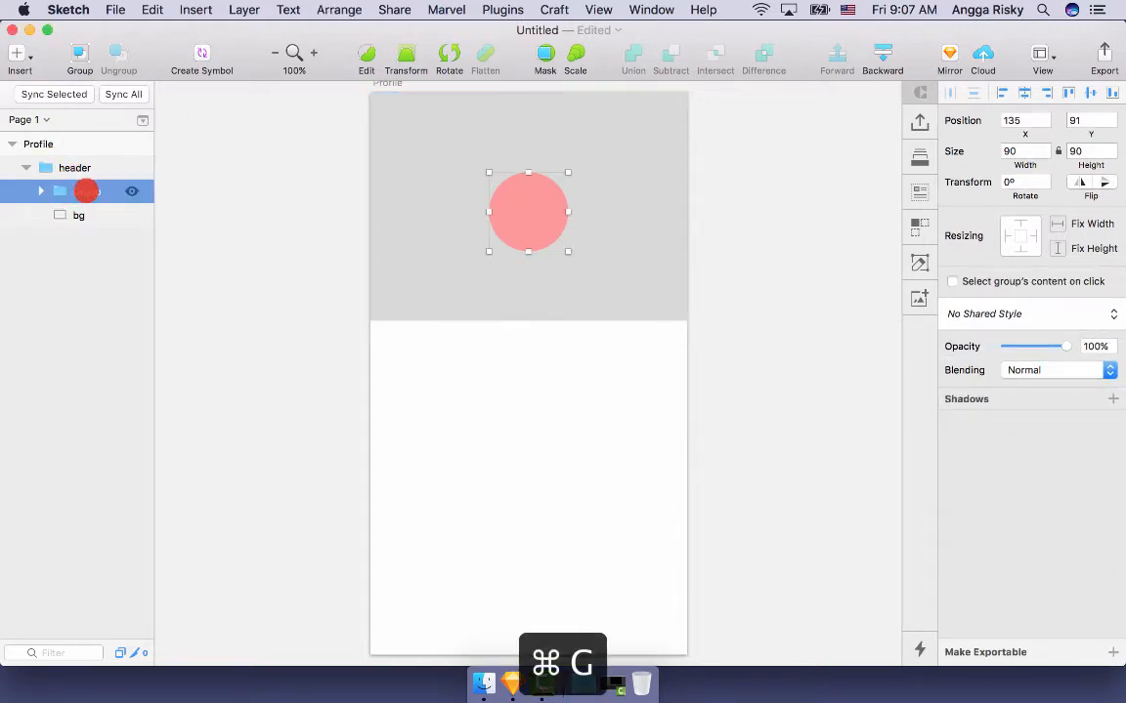
key(super+r)
text(p)
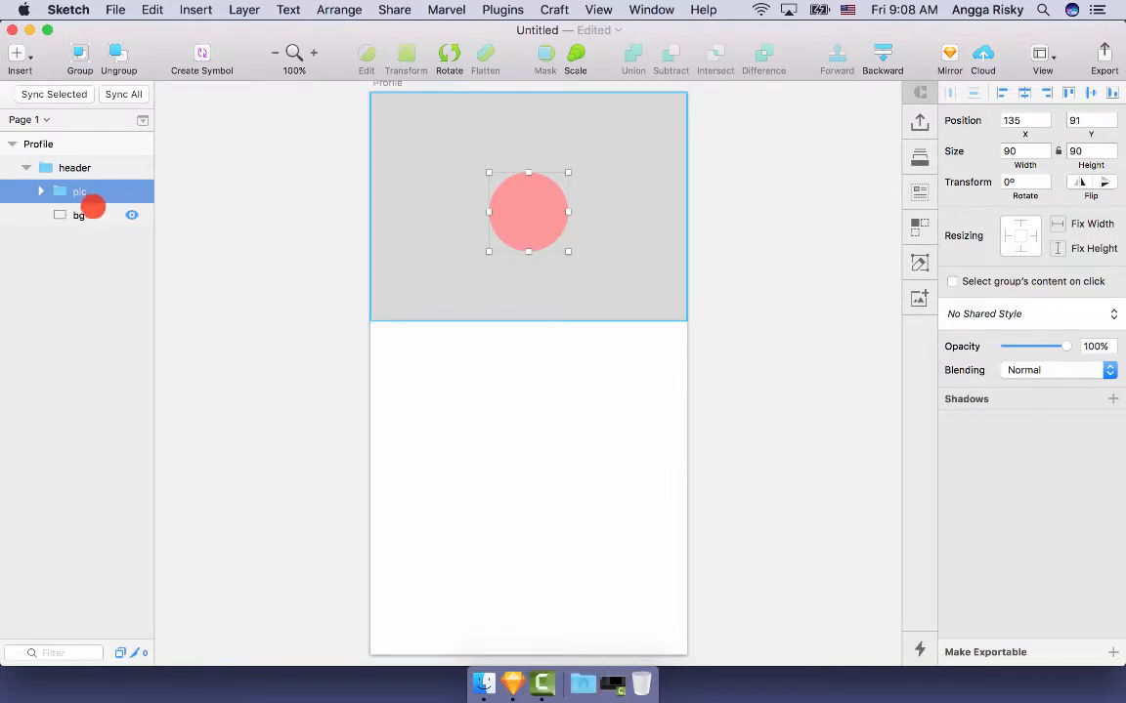
click(91, 213)
key(super+g)
key(super+r)
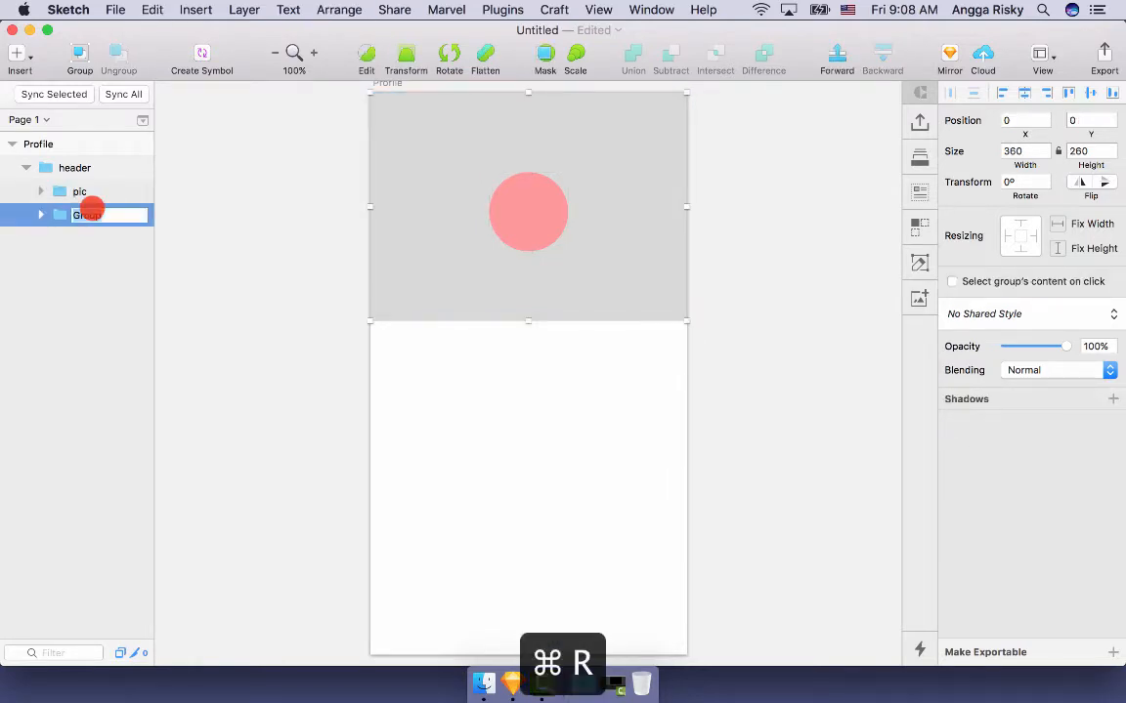
text(bg)
key(Return)
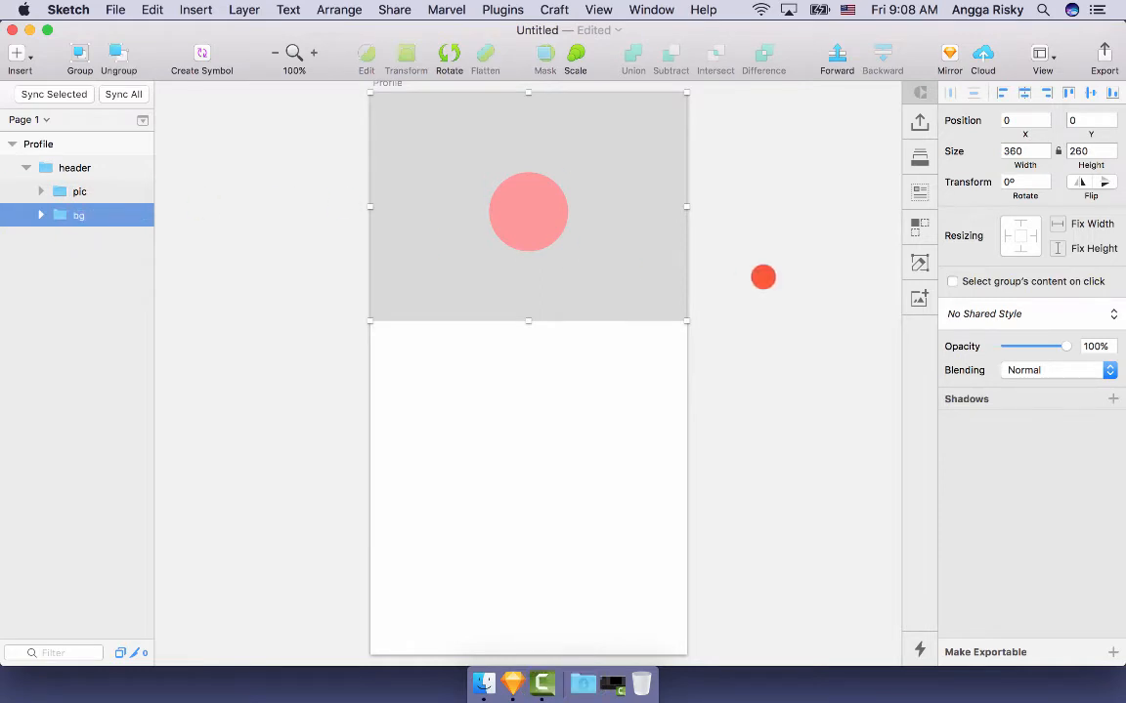
- Nudge the pic circle down to Y 120 within the header
click(761, 276)
click(550, 273)
double_click(521, 213)
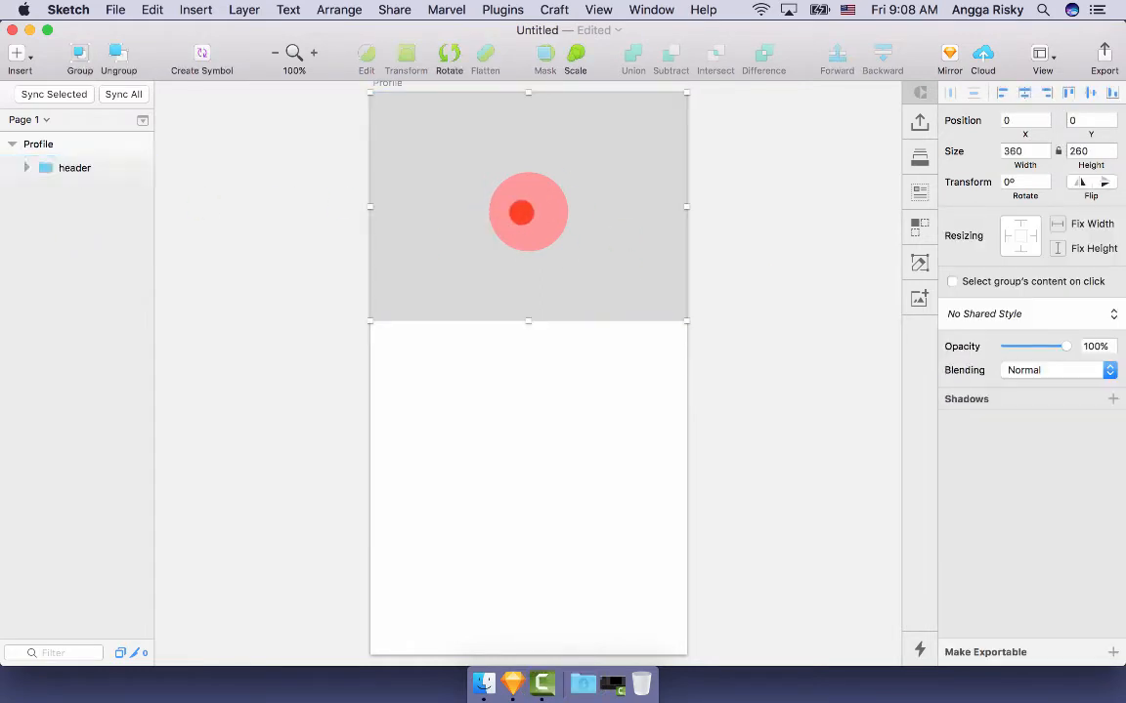
key(alt+shift+Down)
key(alt+Up)
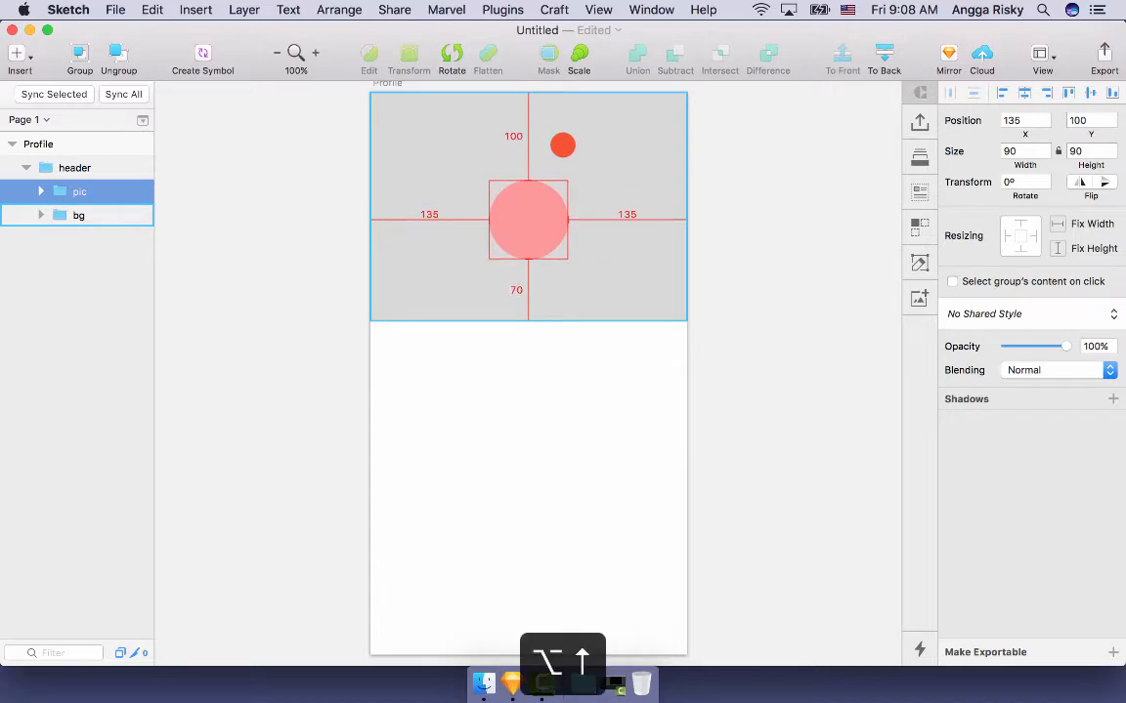
key(alt)
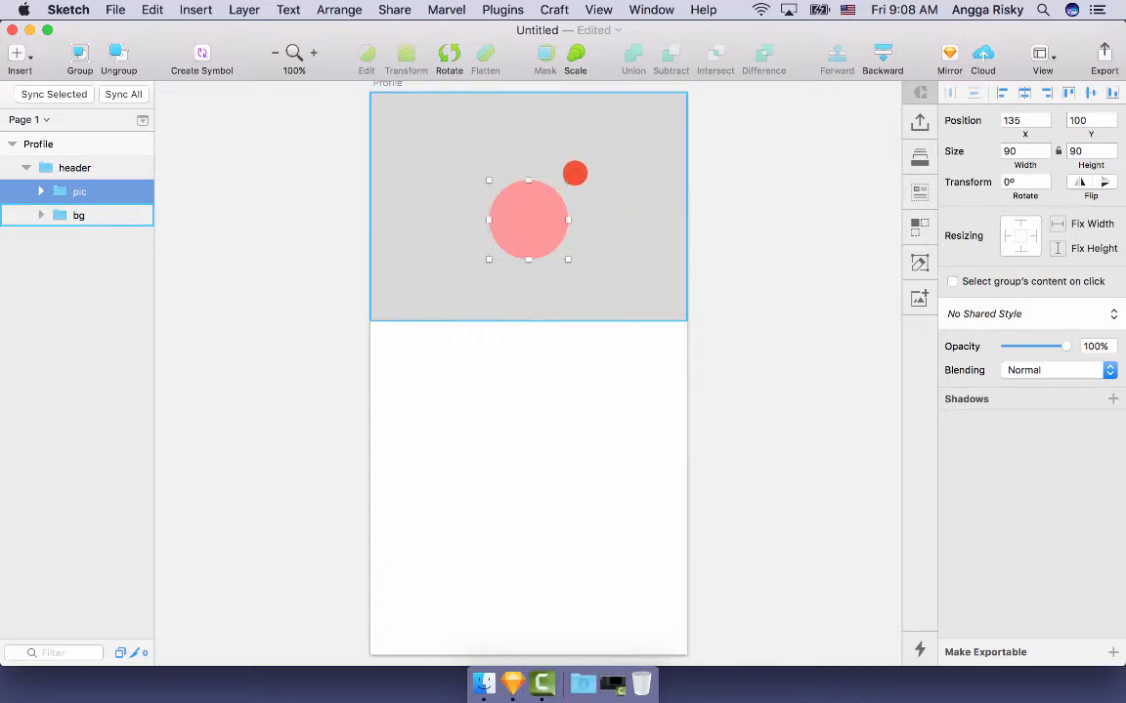
key(alt+shift+Down)
key(alt+shift+Down)
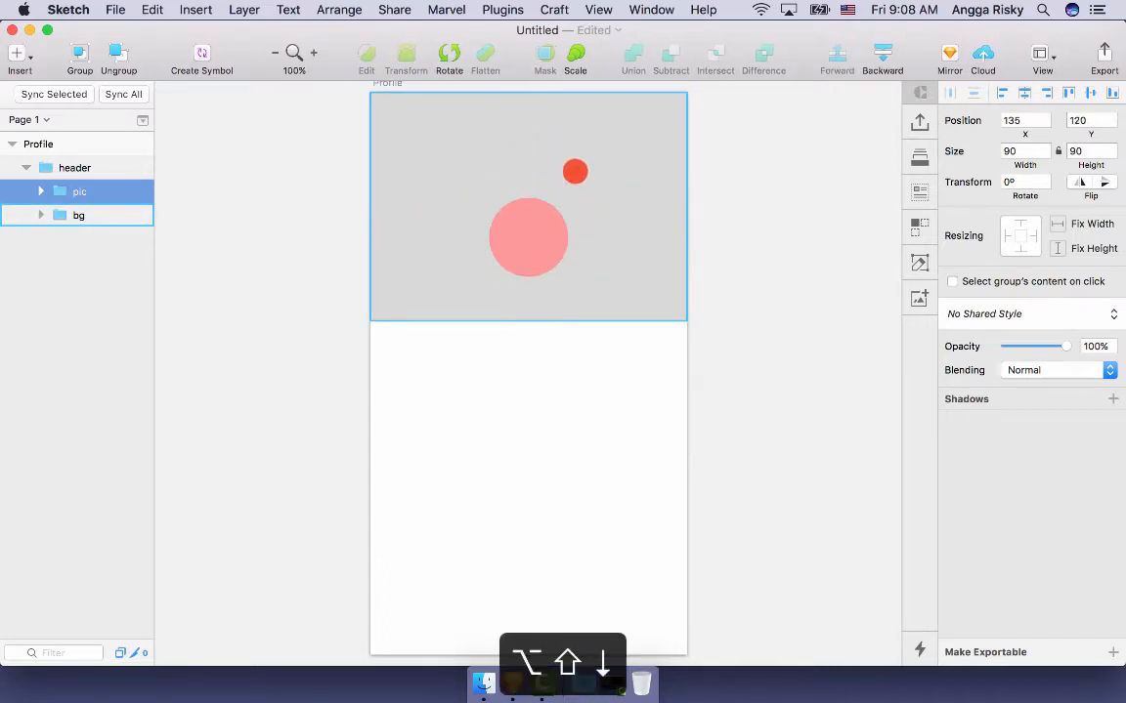
click(584, 179)
double_click(578, 213)
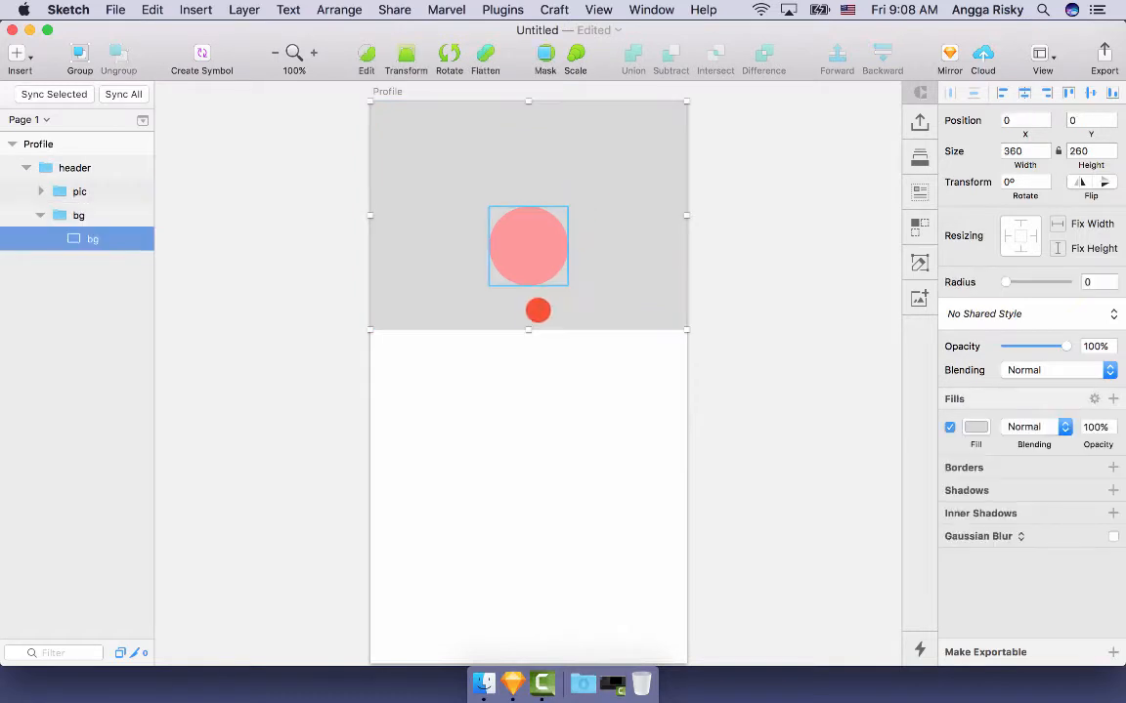
- Pull the bg shape's bottom midpoint up into a peak and show rulers
click(366, 56)
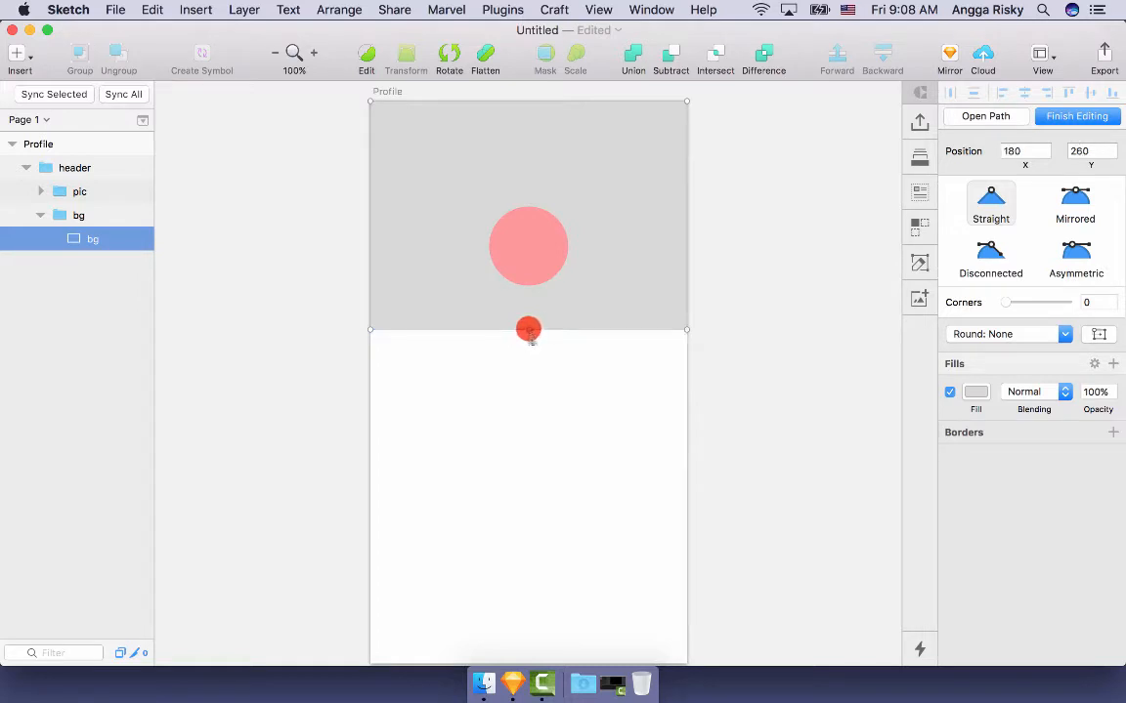
drag(528, 329, 528, 252)
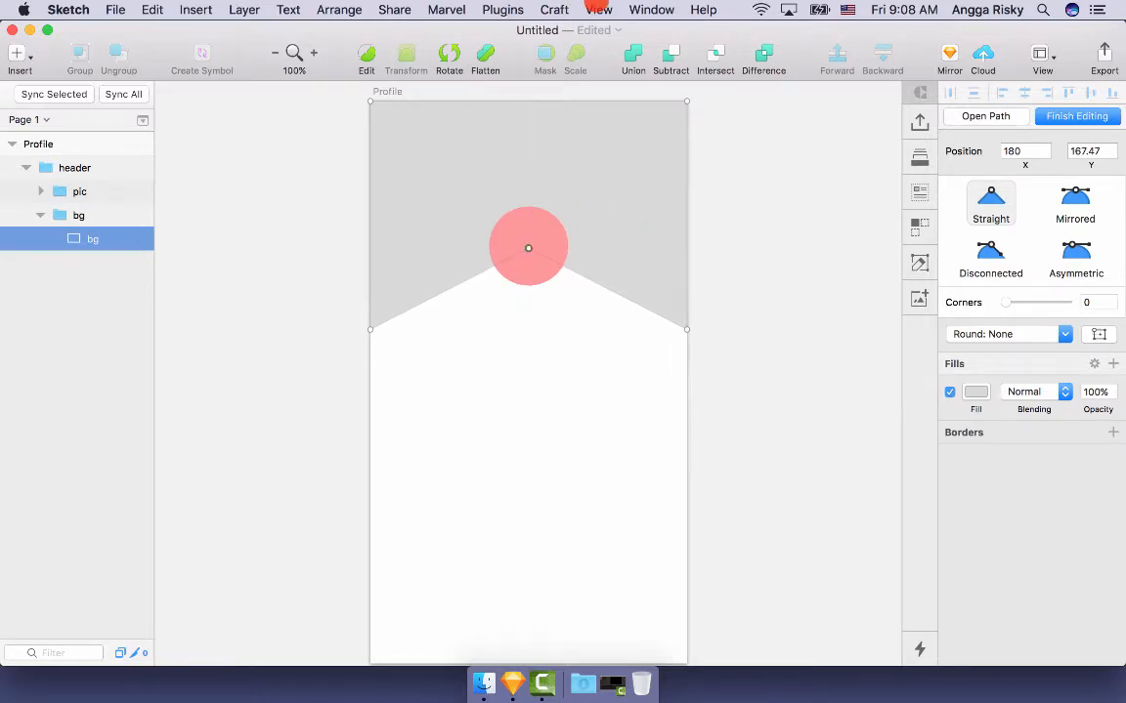
click(597, 9)
mouse_move(723, 278)
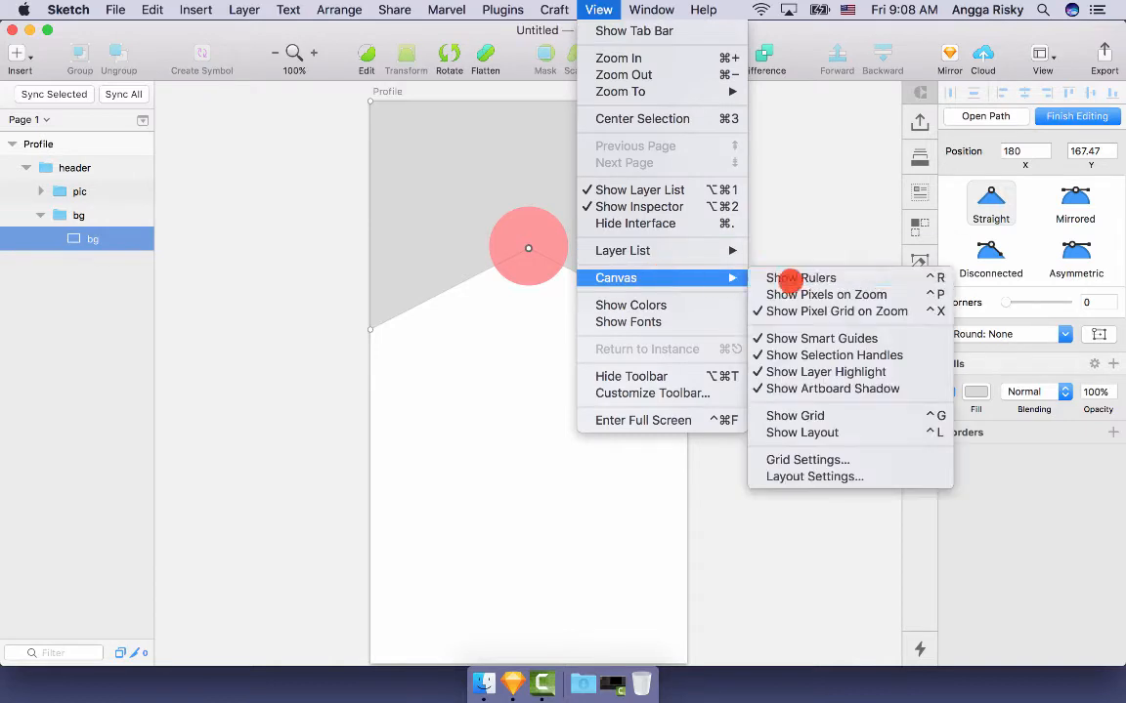
click(789, 279)
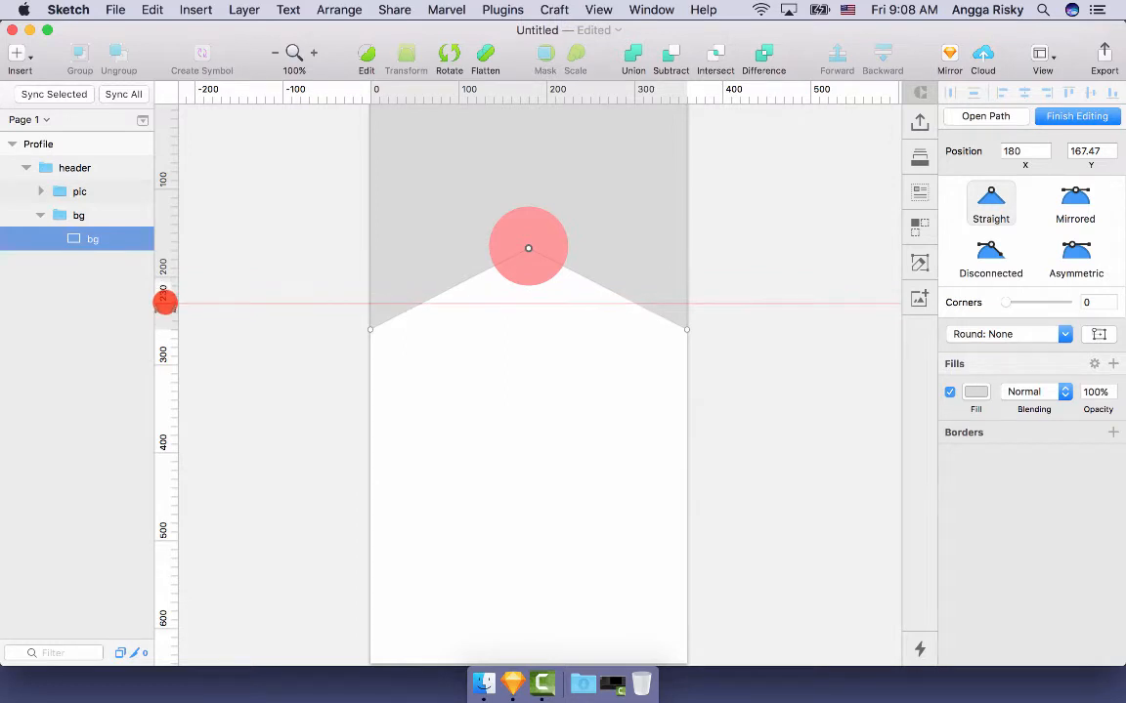
- Add a horizontal guide at 230 and snap both bottom corners onto it
click(164, 303)
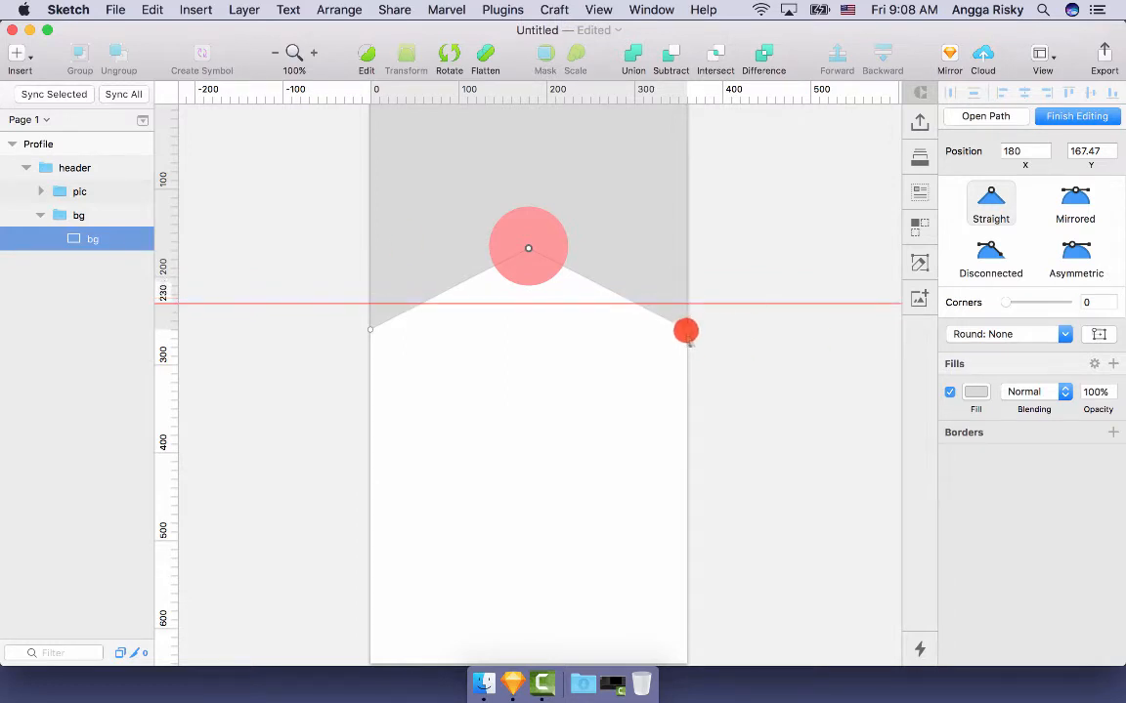
drag(689, 336, 688, 305)
drag(368, 331, 369, 304)
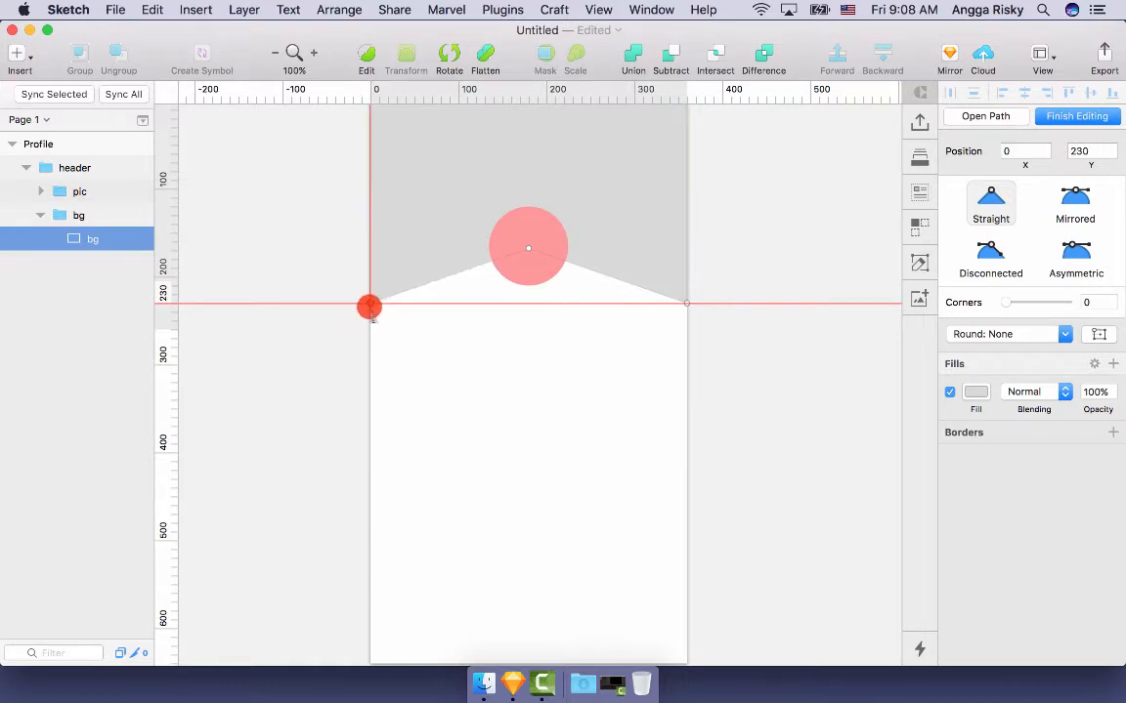
scroll(630, 264, up, 2)
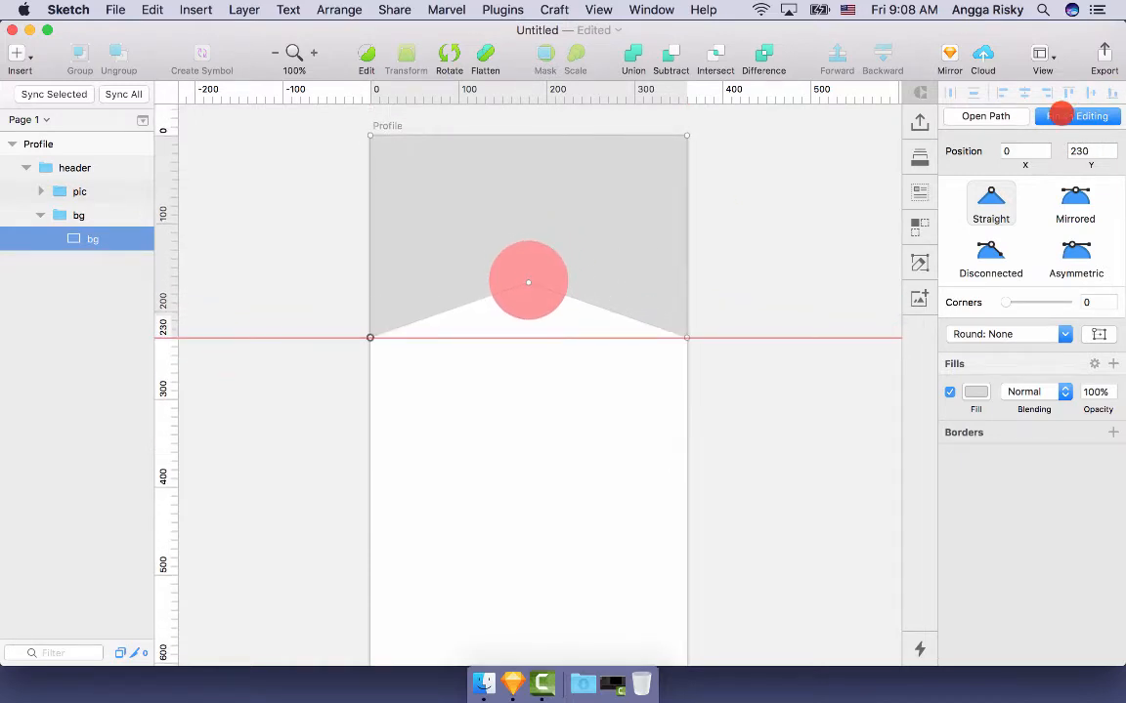
click(1062, 115)
click(825, 197)
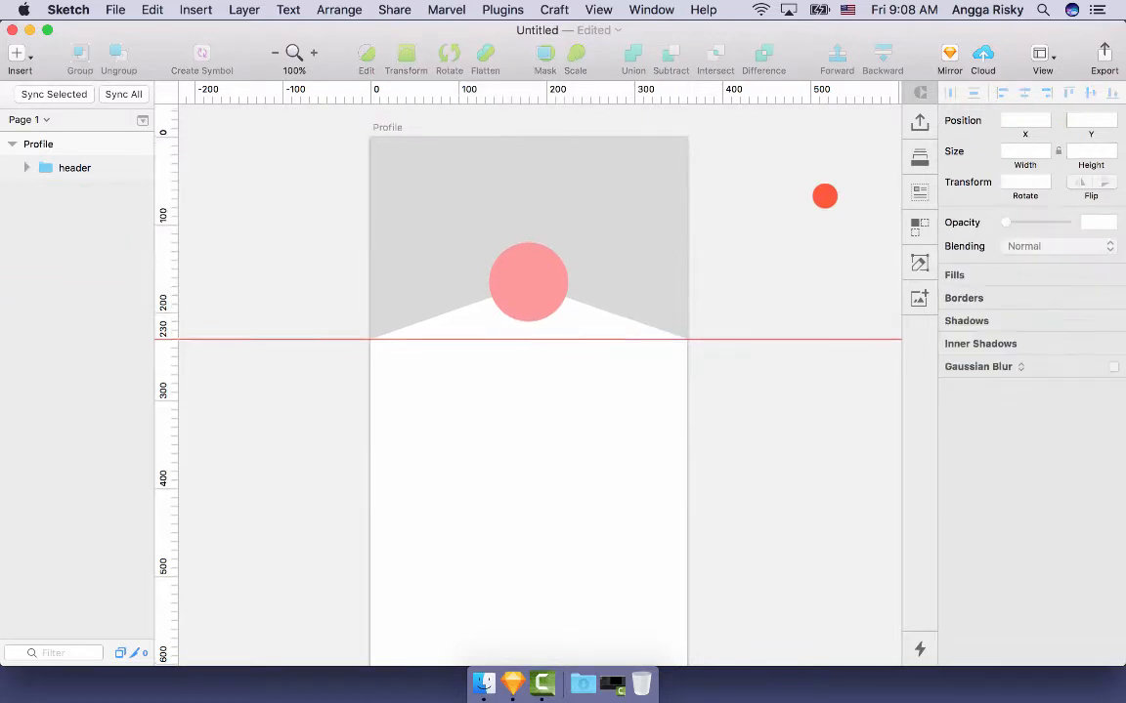
- Duplicate the pink avatar circle and scale the copy to 80%
click(550, 263)
double_click(545, 276)
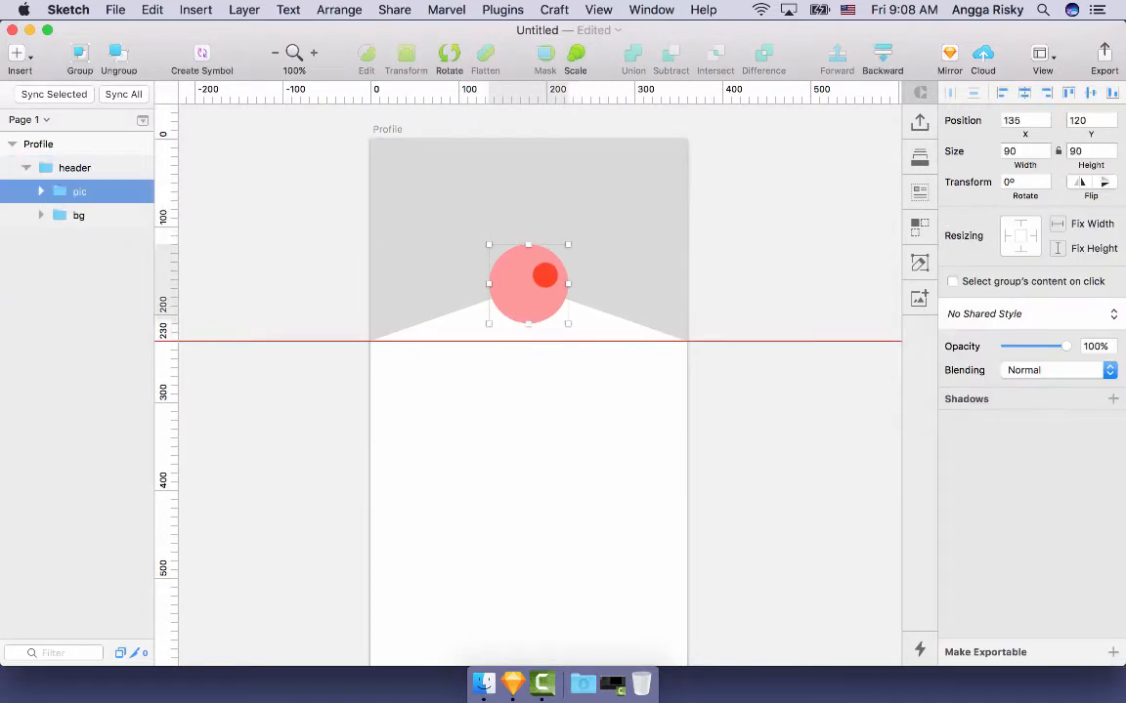
double_click(530, 282)
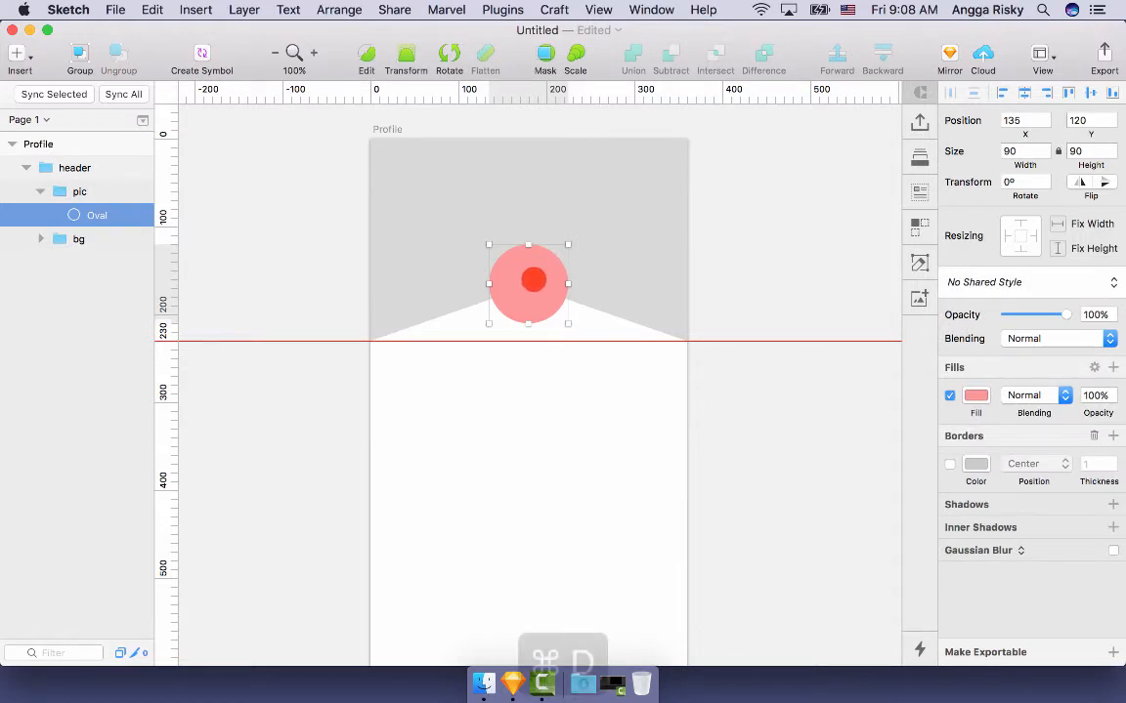
key(super+d)
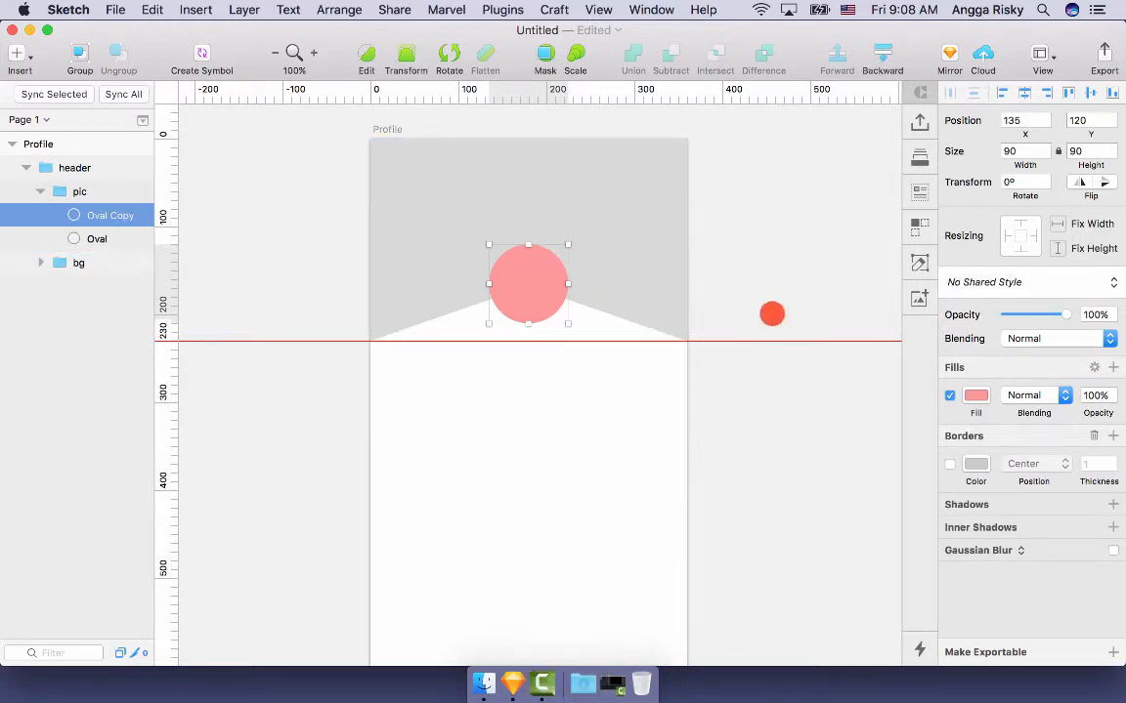
key(super+k)
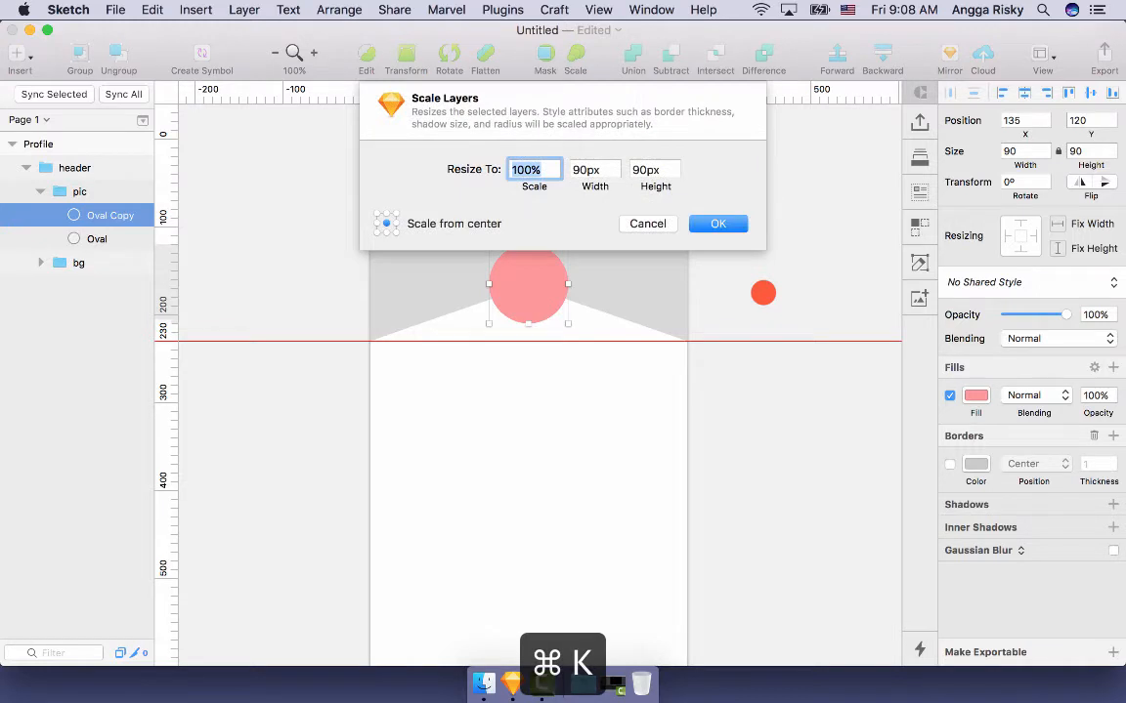
text(80)
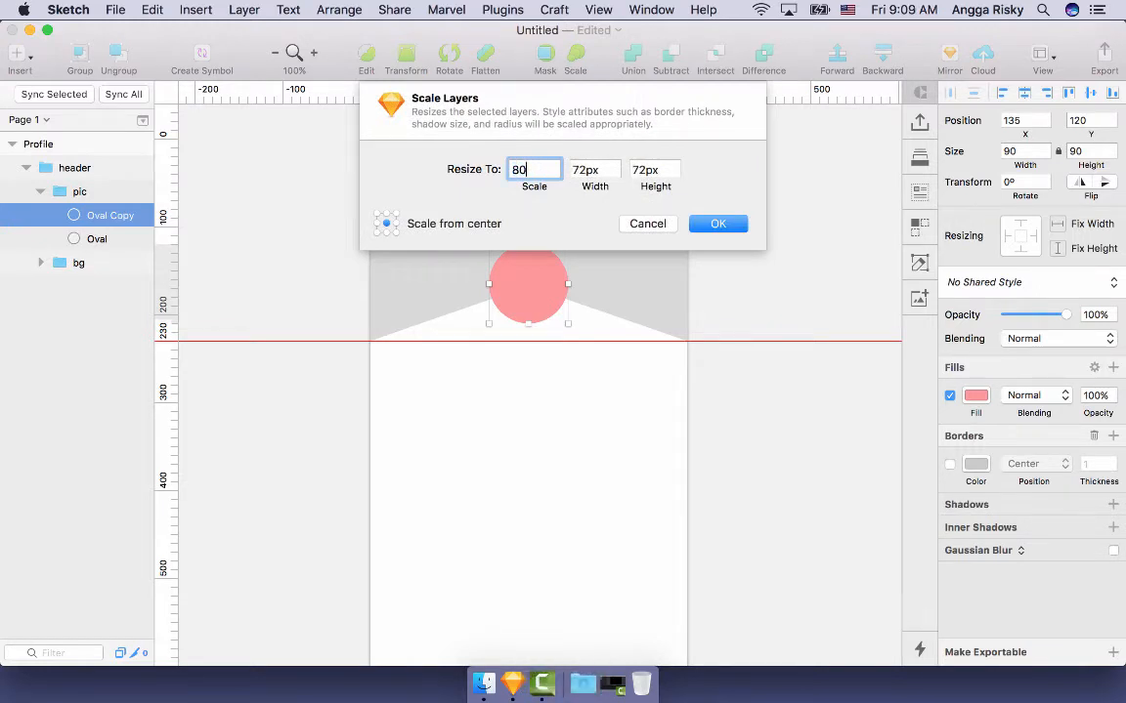
key(Return)
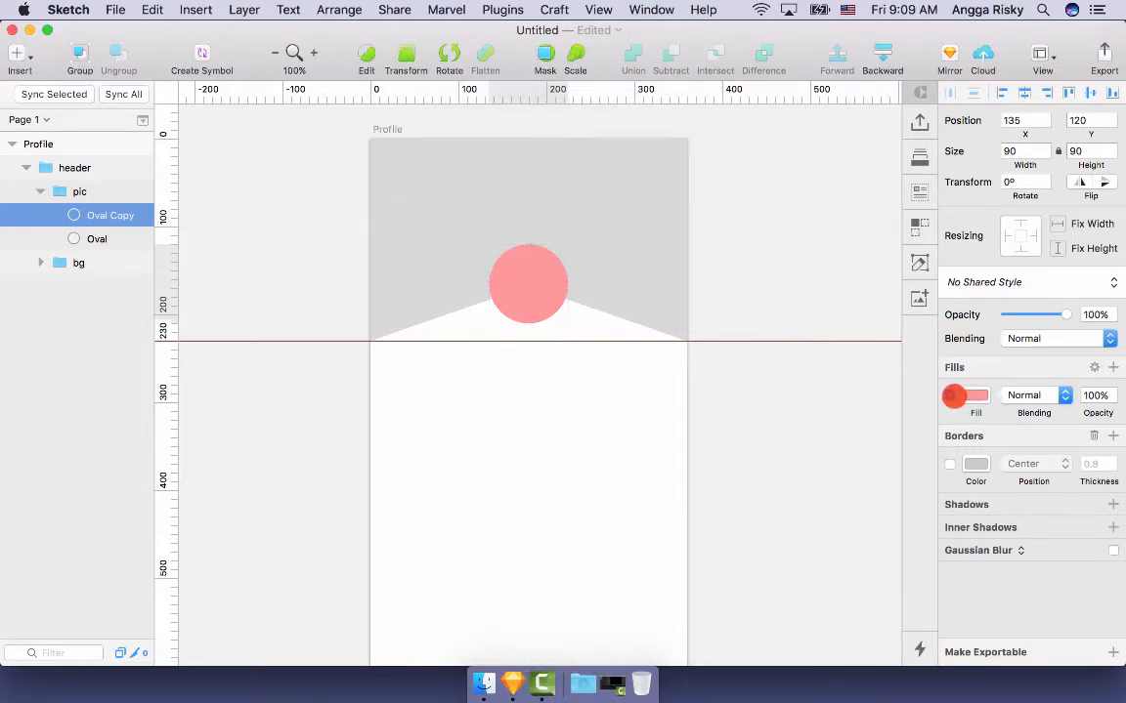
- Give the copy no fill and a white 2 px border
click(950, 395)
click(950, 465)
click(974, 464)
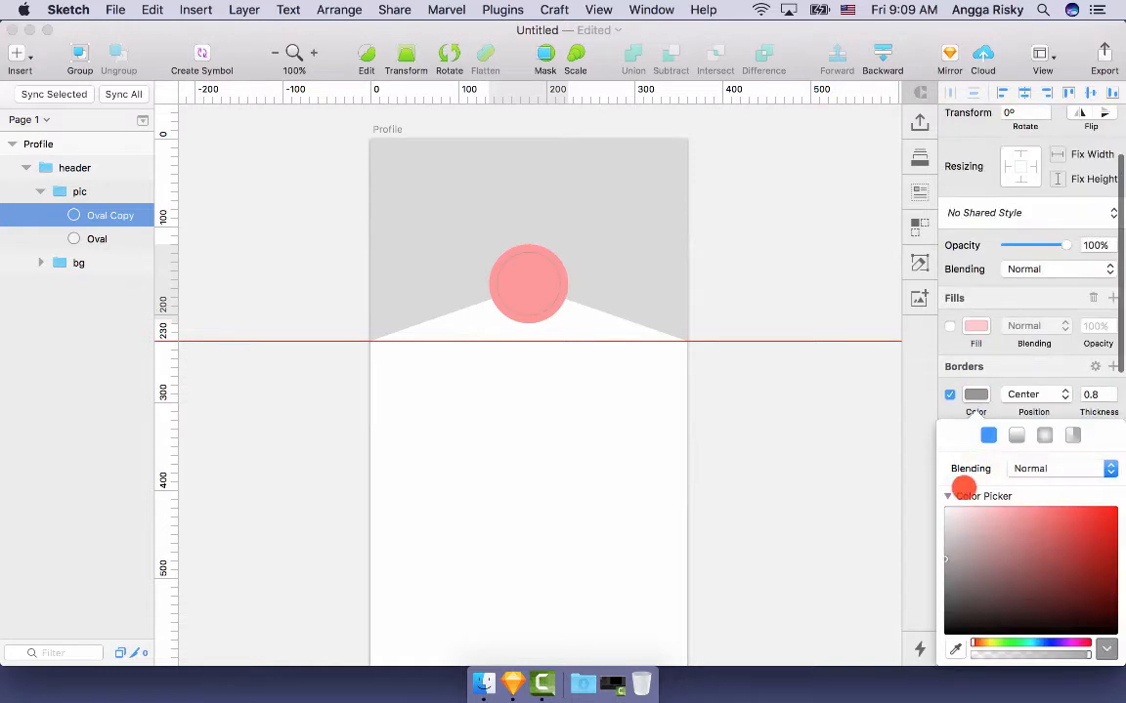
drag(967, 518, 922, 446)
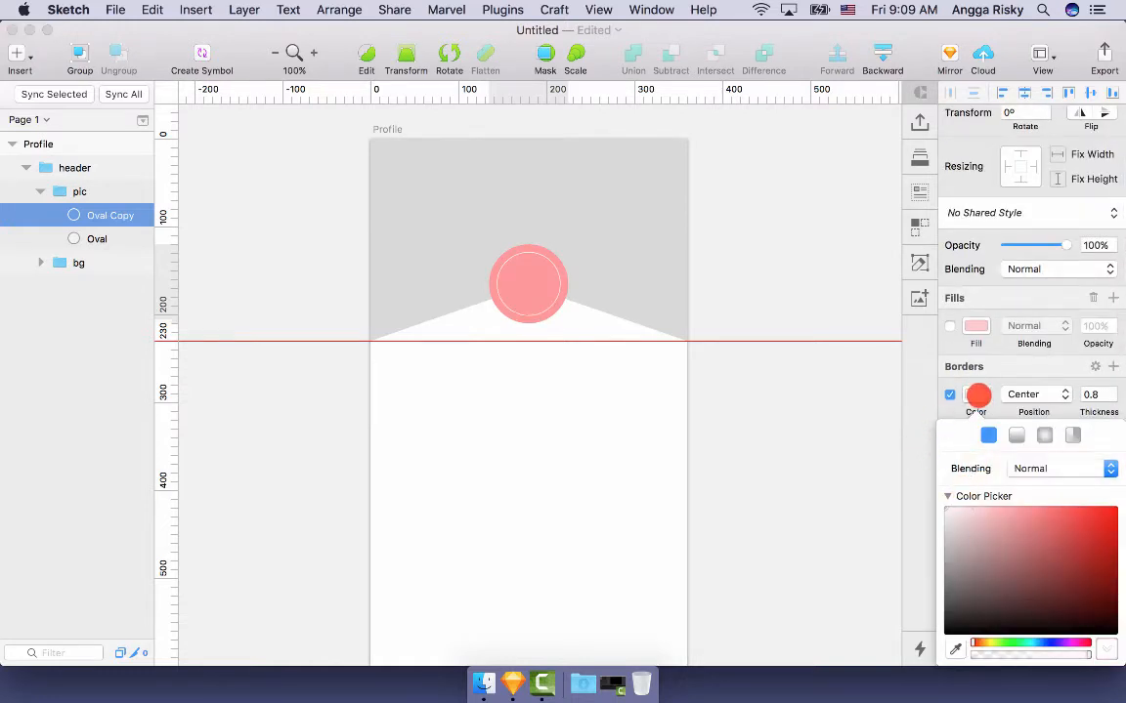
click(976, 394)
text(2)
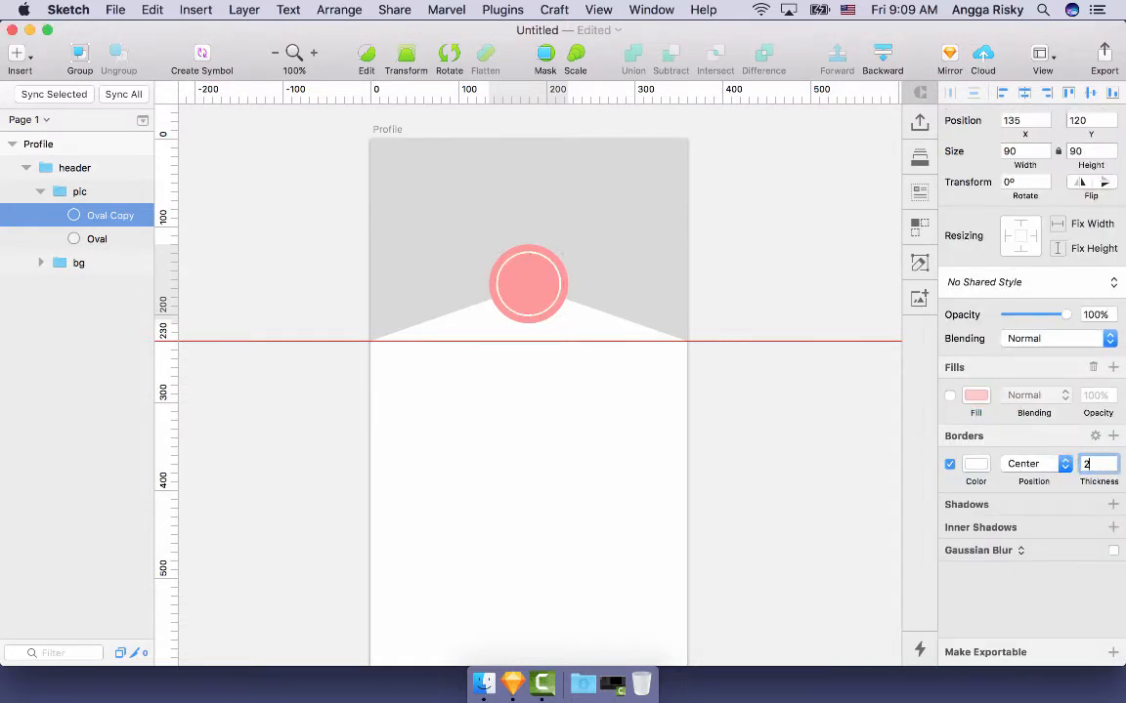
click(1047, 471)
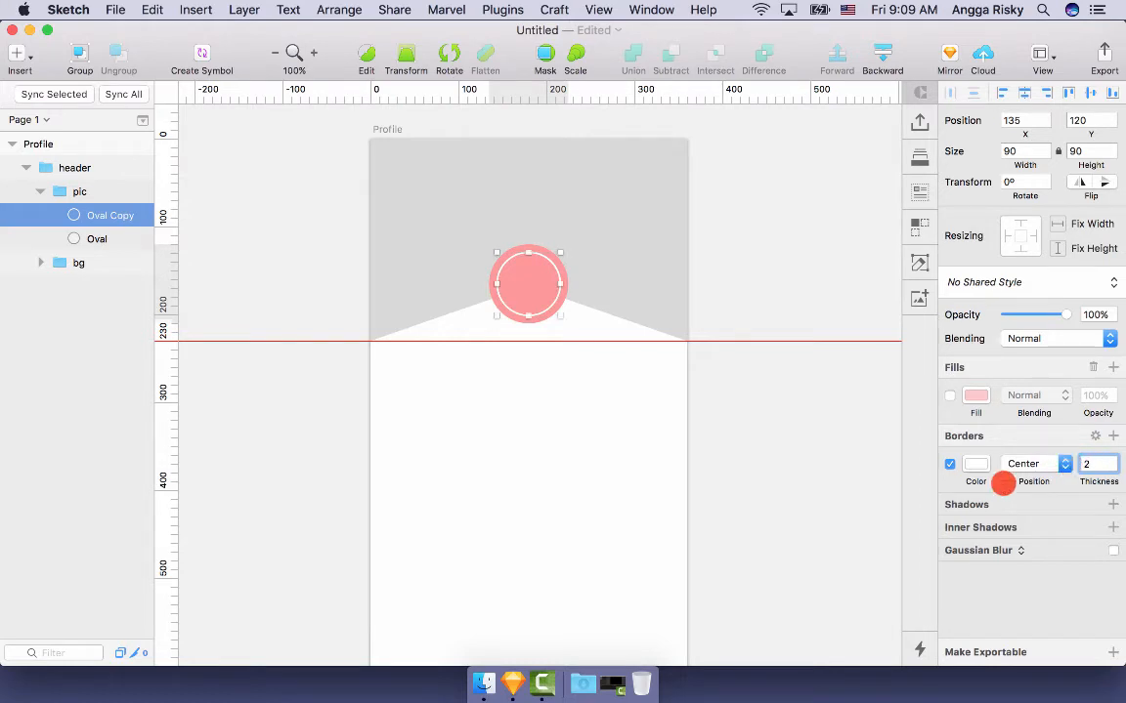
click(102, 239)
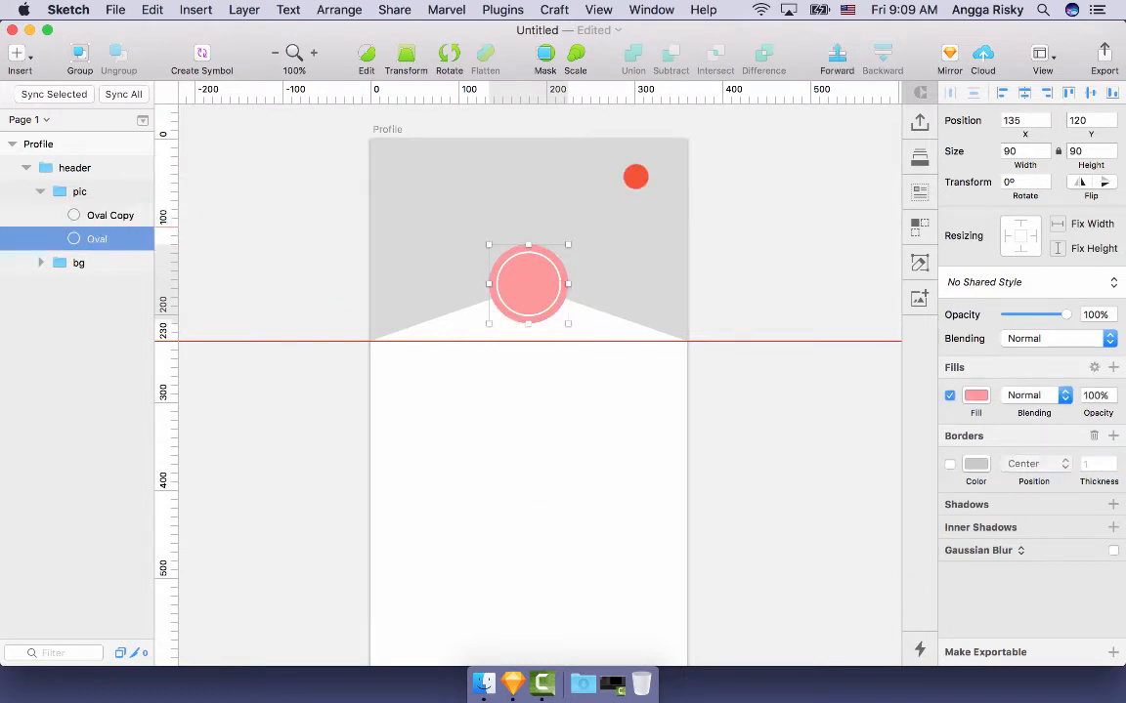
- Fill the pink avatar Oval with a Kids Unsplash photo from the Craft Photos panel
click(920, 195)
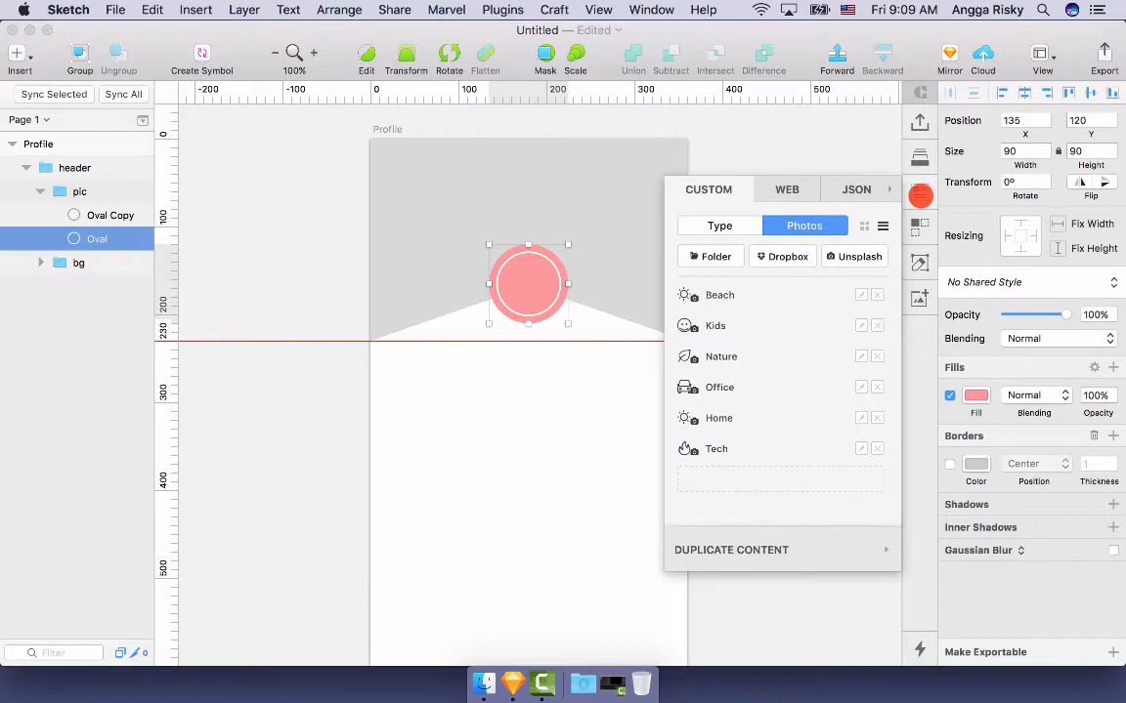
click(717, 325)
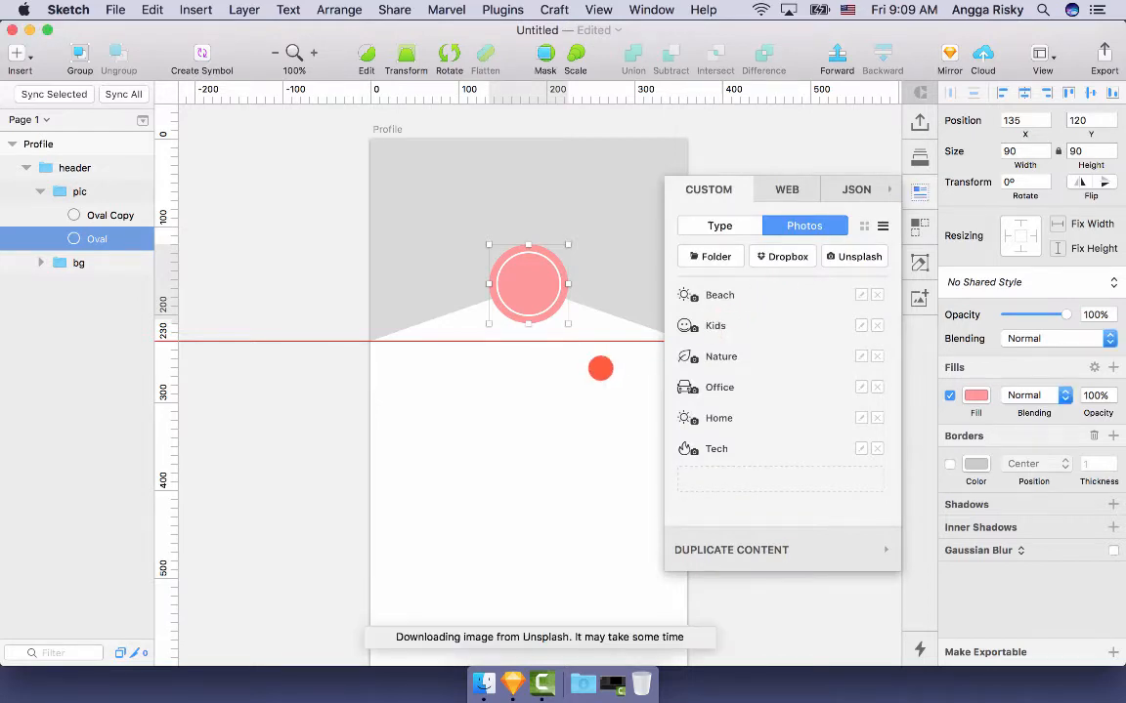
scroll(586, 345, right, 3)
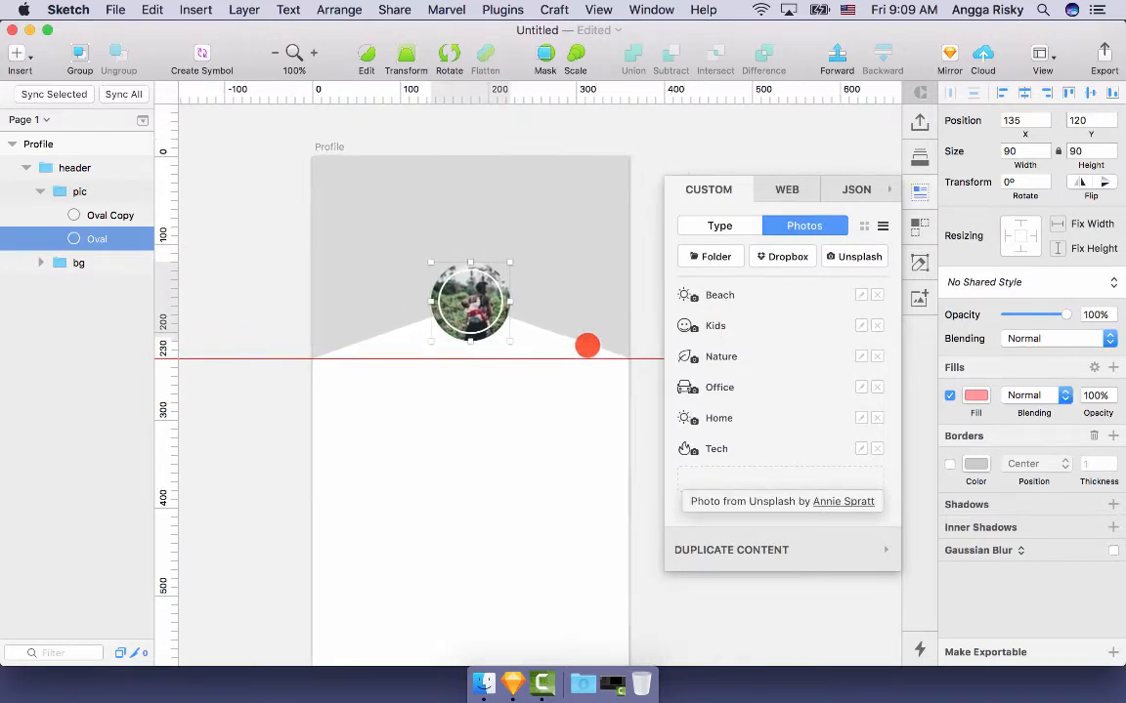
scroll(492, 354, left, 2)
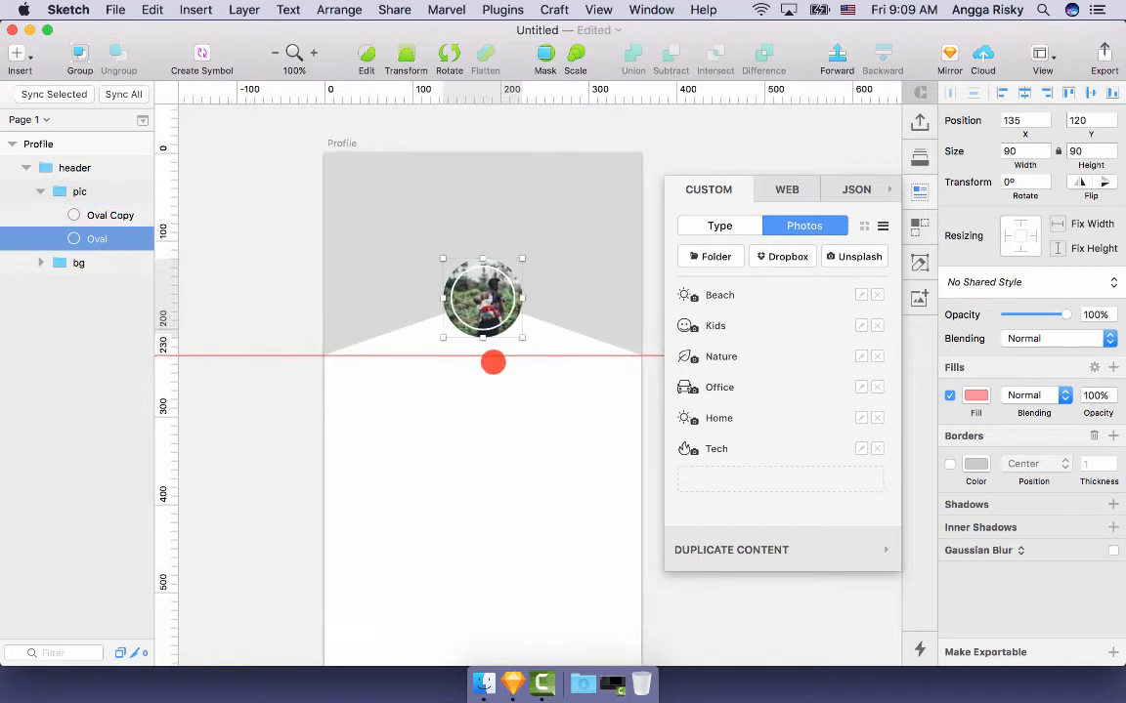
click(501, 401)
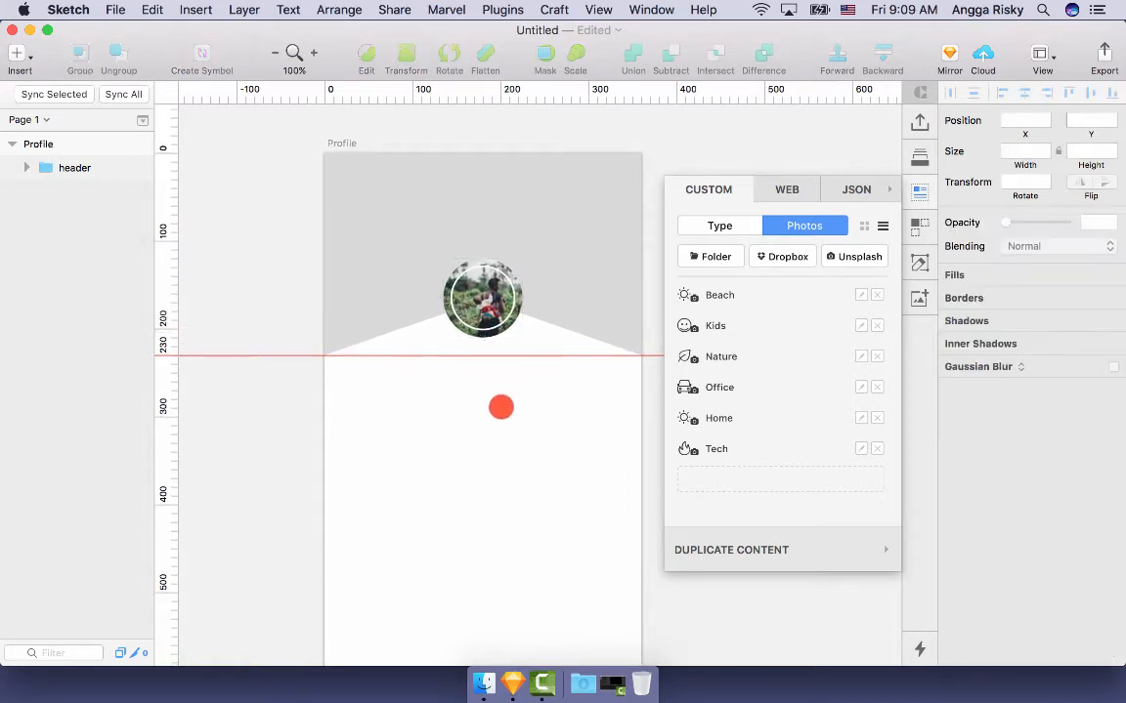
scroll(479, 410, right, 2)
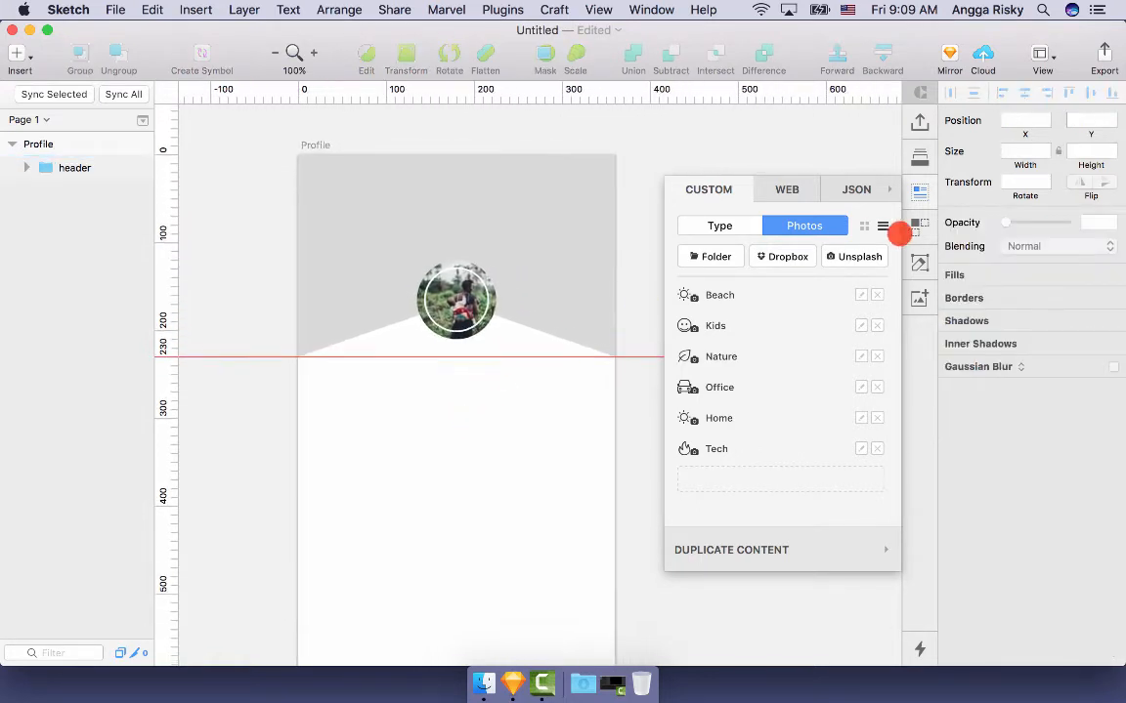
click(918, 193)
scroll(591, 228, left, 2)
click(591, 229)
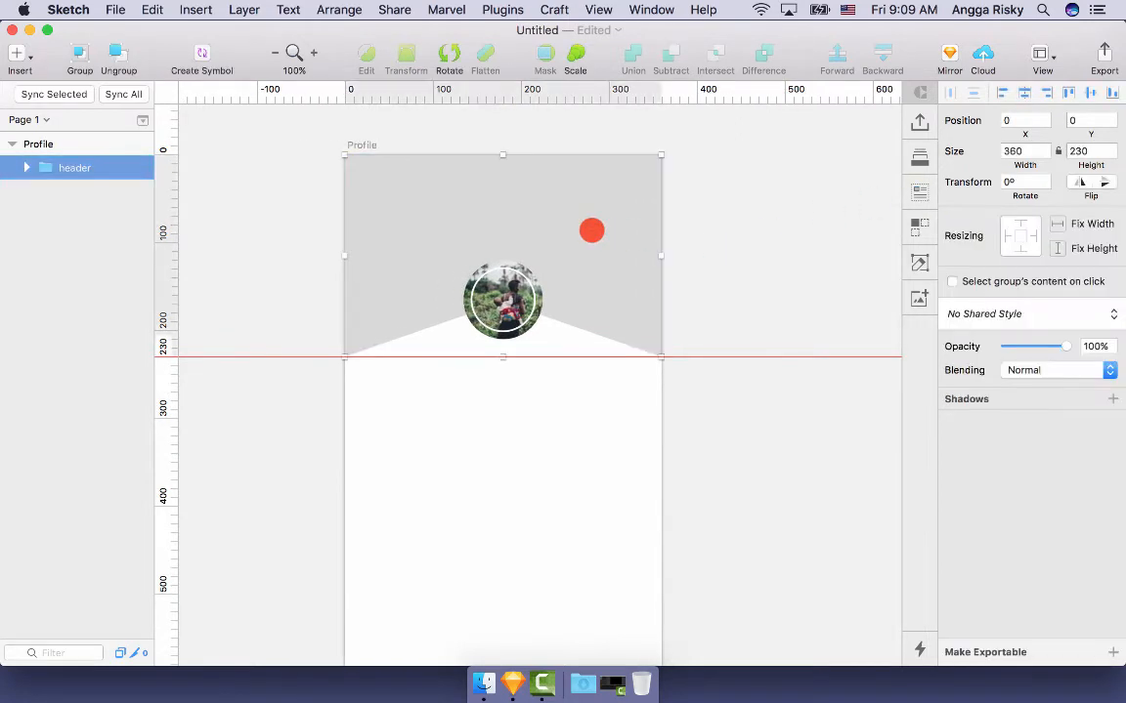
- Switch the bg shape's fill to a linear gradient with a blue preset
double_click(591, 230)
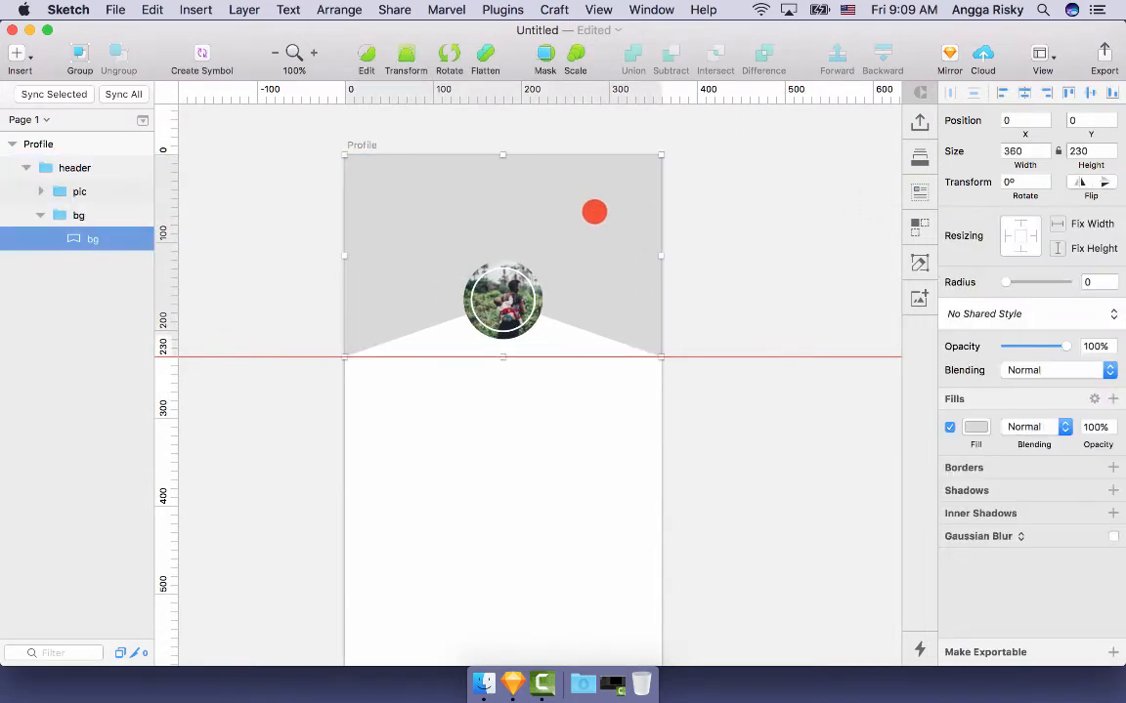
click(975, 426)
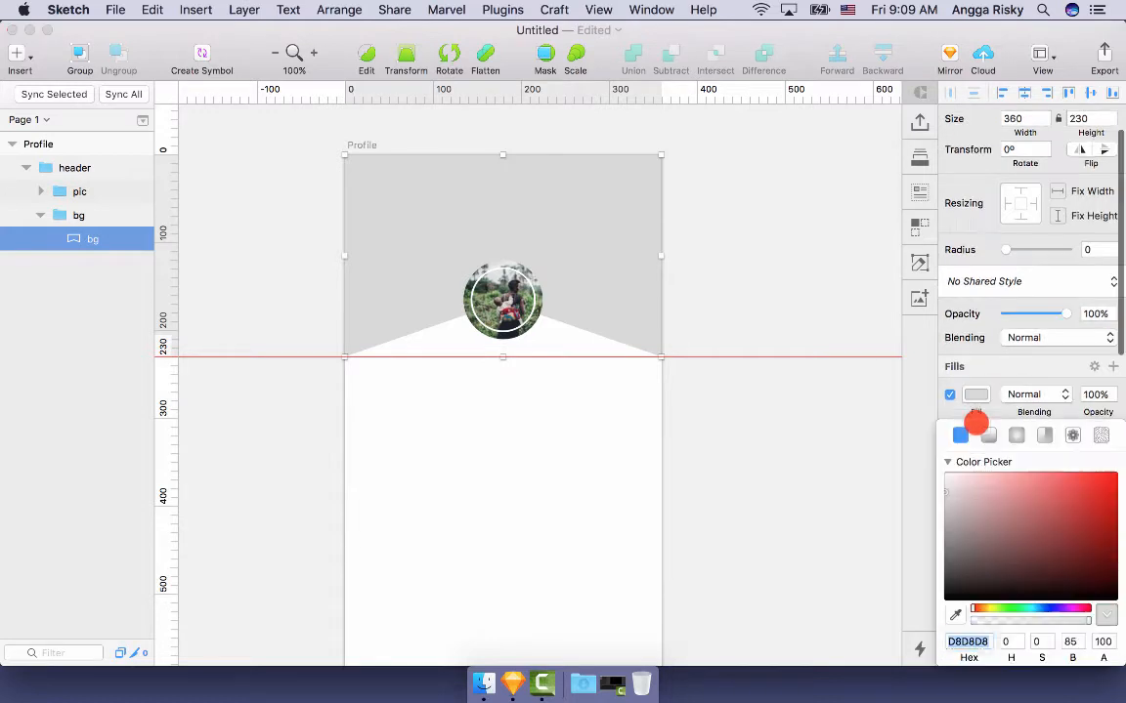
click(993, 439)
scroll(1025, 513, down, 5)
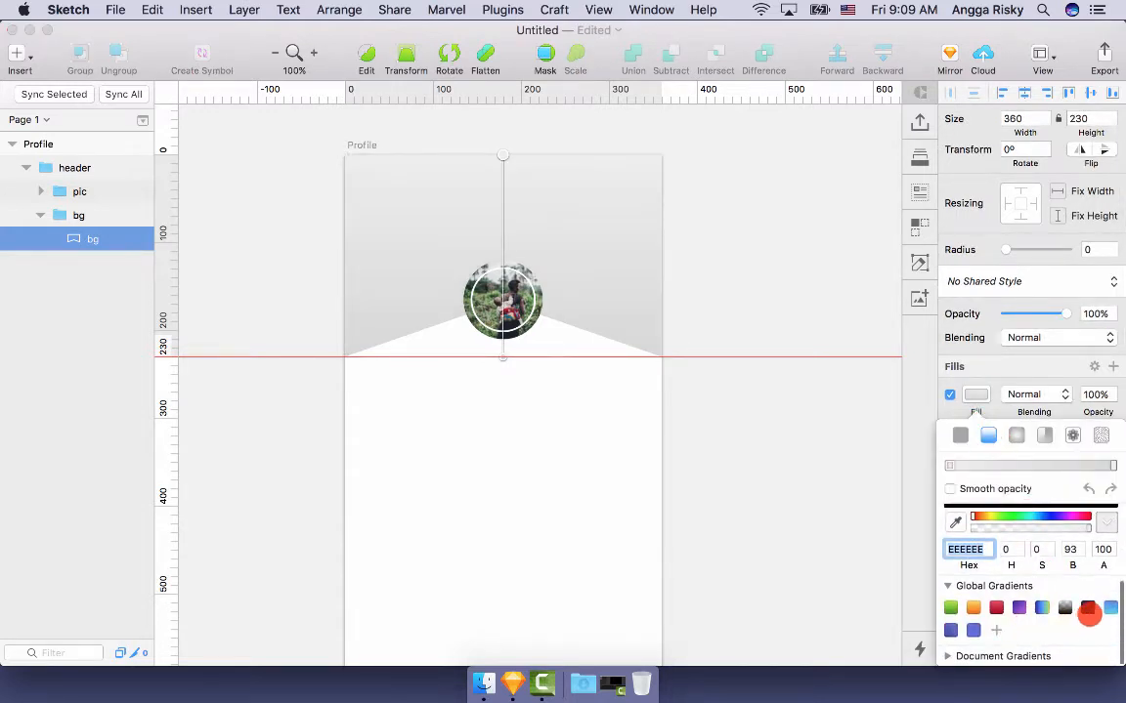
click(973, 630)
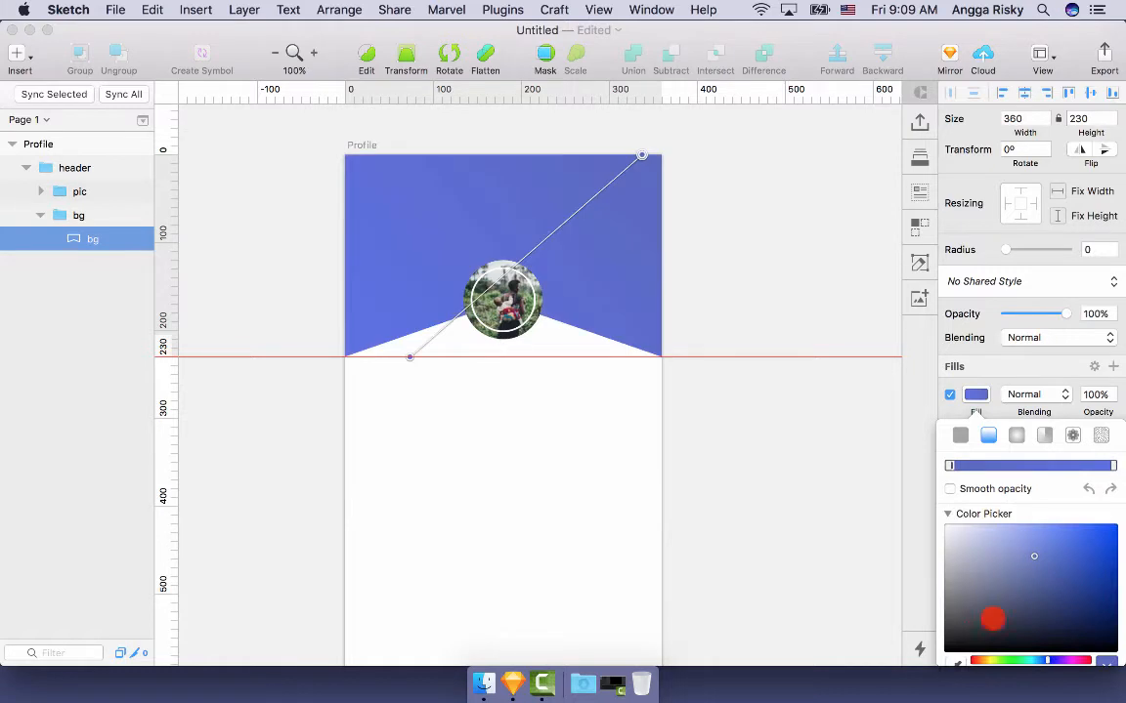
- Use the lighter blue preset gradient instead, running from 5E87ED down to light blue
scroll(1081, 590, down, 5)
click(1101, 608)
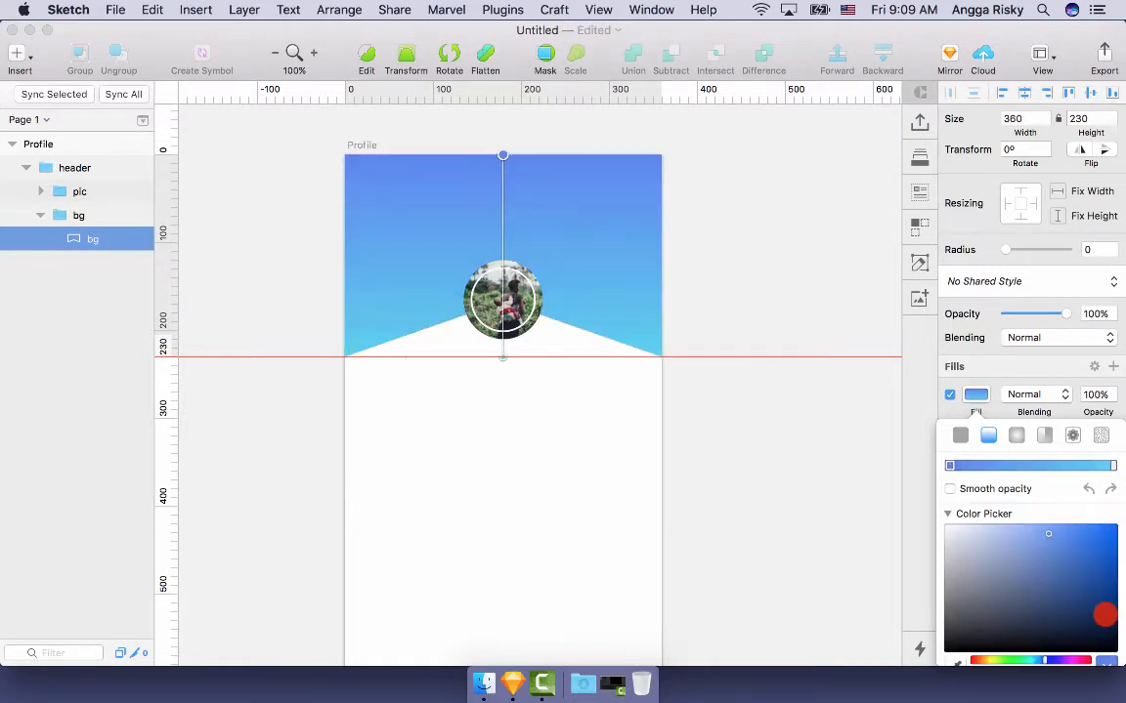
scroll(1051, 645, down, 5)
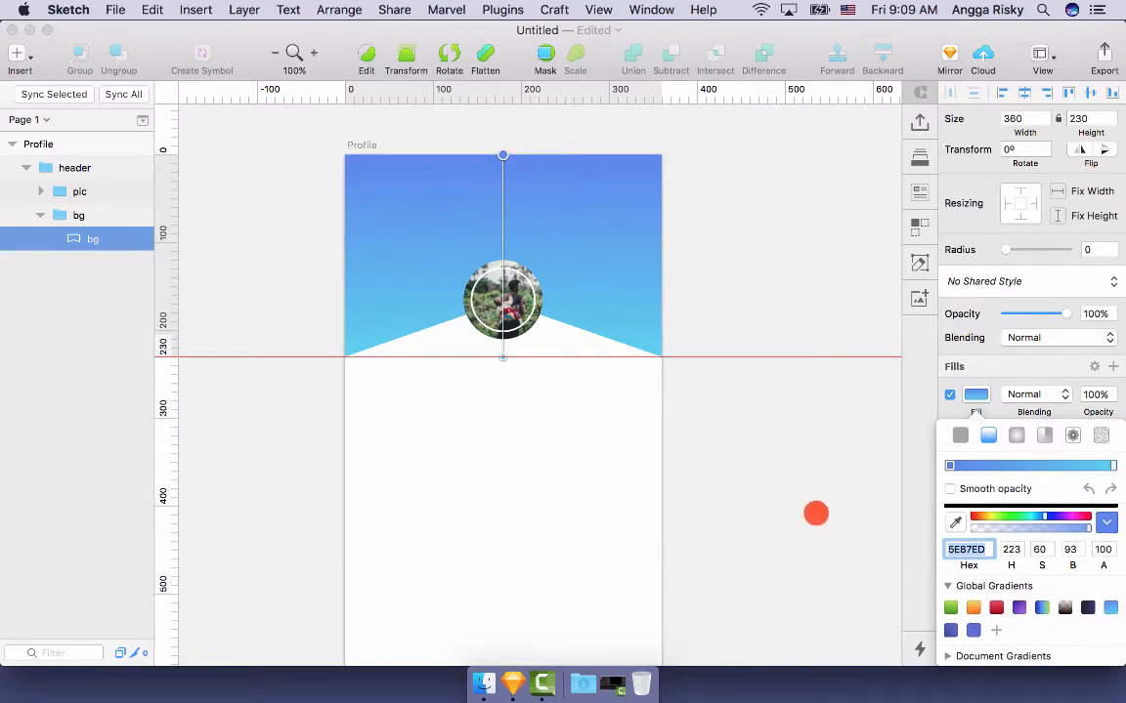
click(816, 513)
click(776, 446)
scroll(776, 445, up, 1)
scroll(776, 446, down, 3)
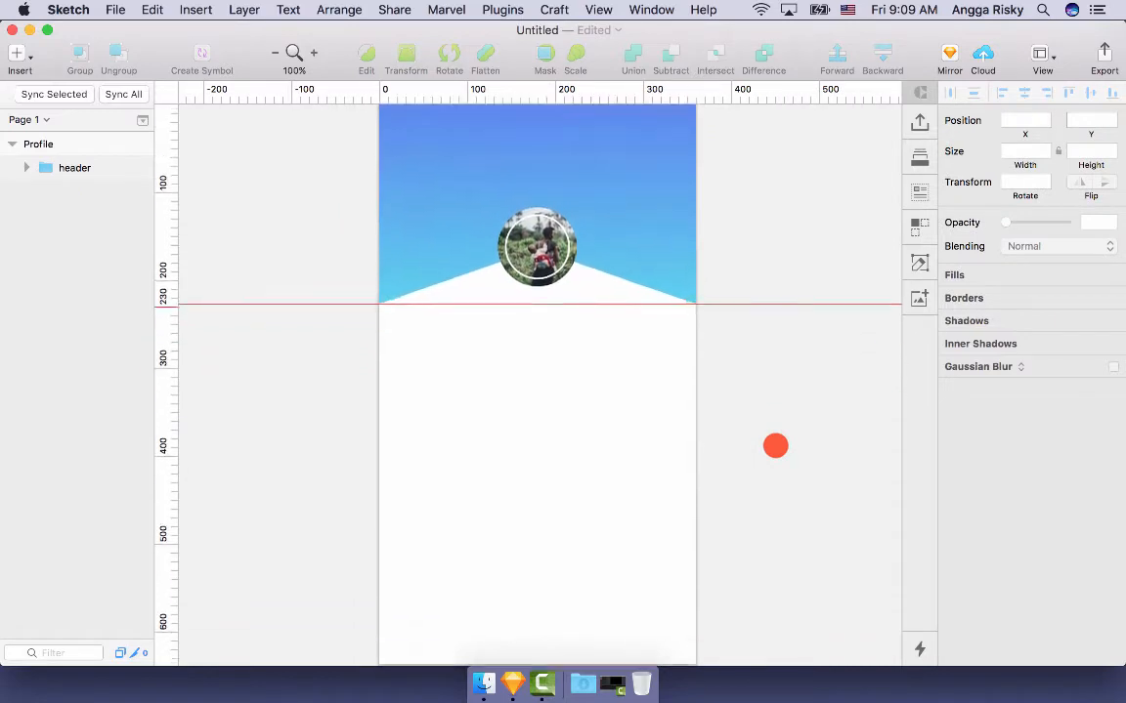
scroll(775, 446, up, 5)
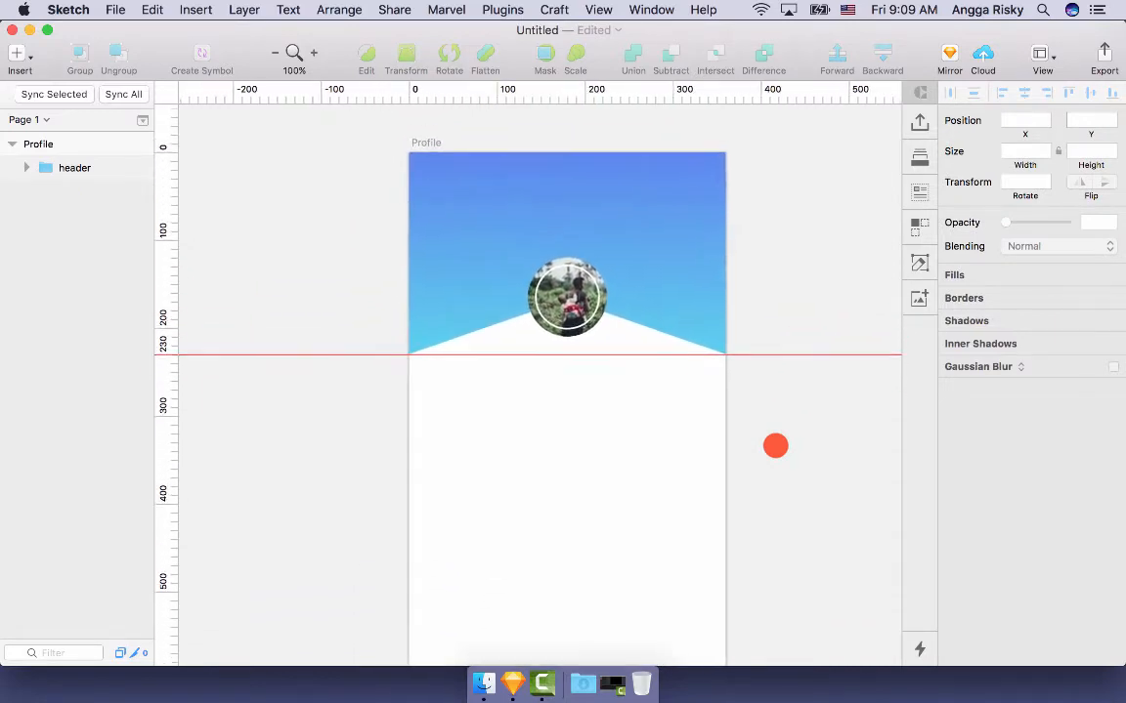
scroll(775, 446, down, 1)
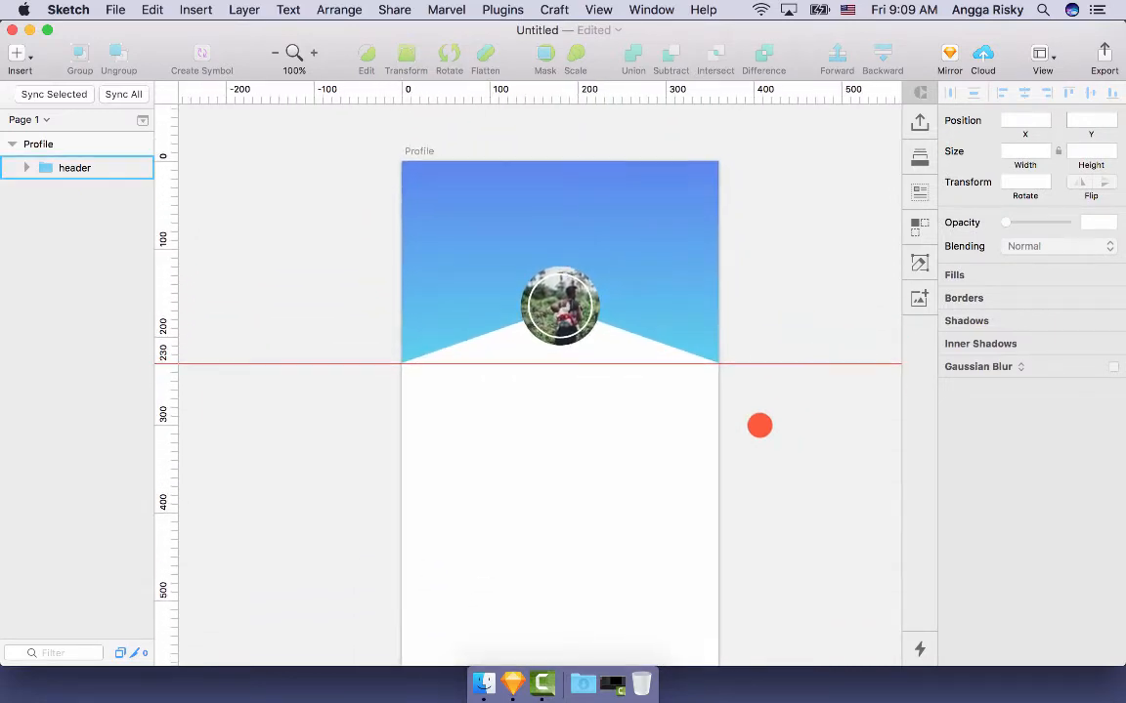
click(657, 257)
click(657, 257)
- Duplicate the bg shape and select the original bg beneath the copy
double_click(658, 257)
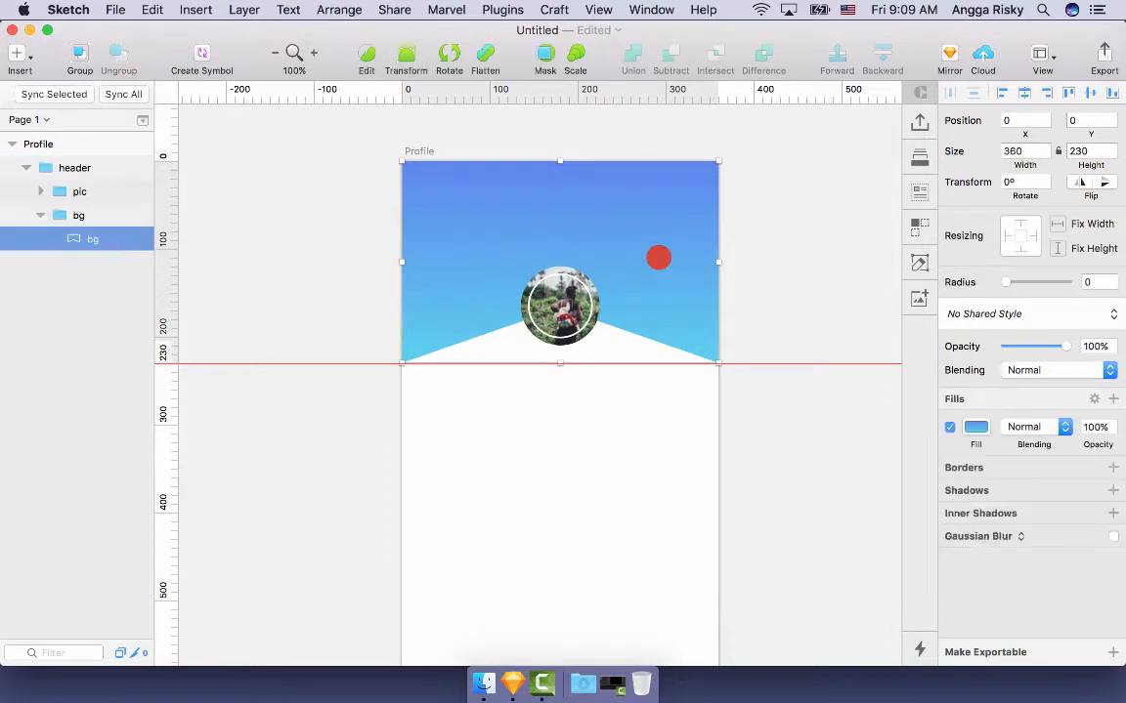
key(super+d)
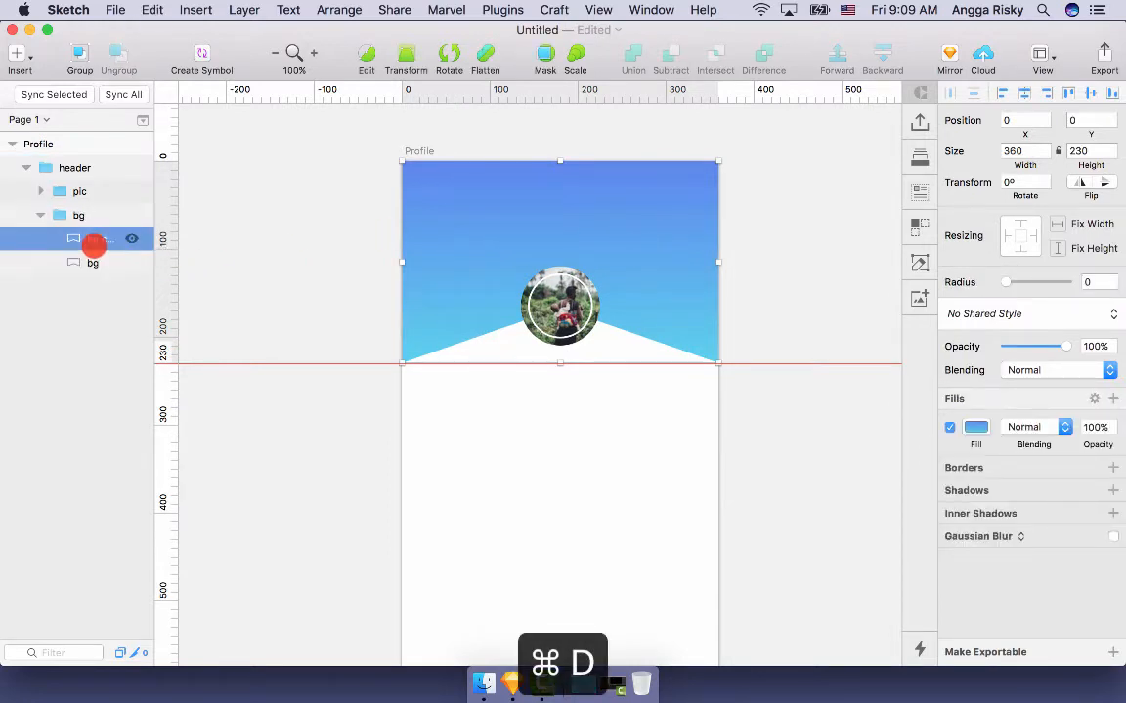
click(76, 262)
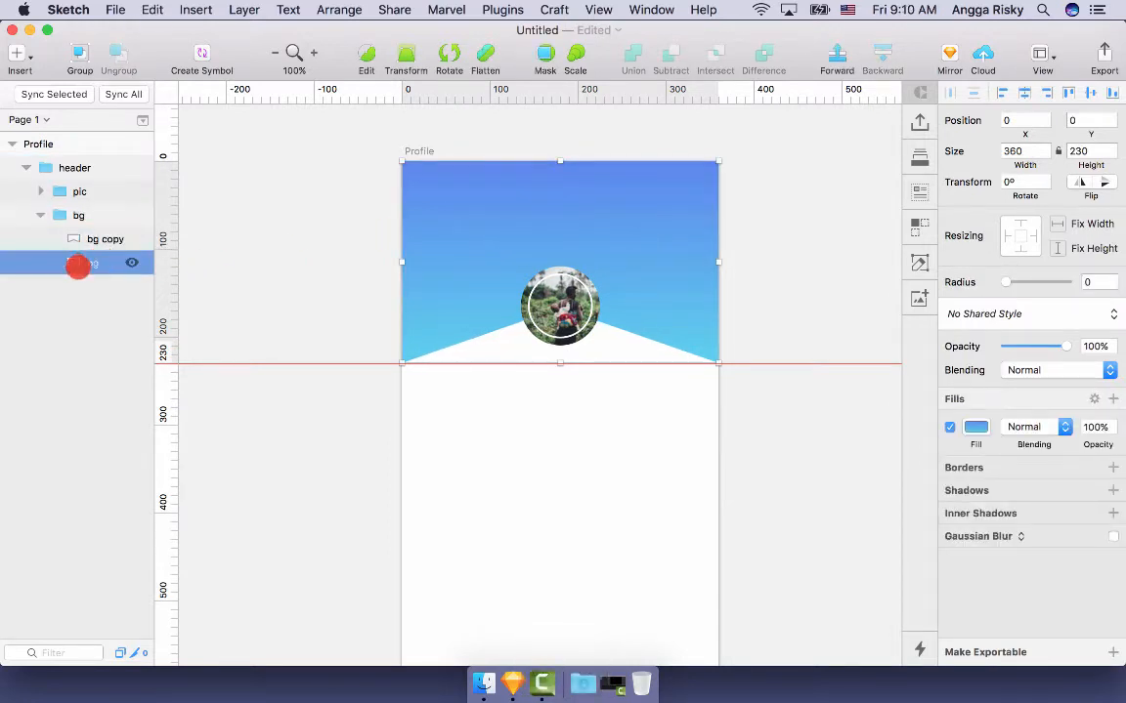
click(977, 427)
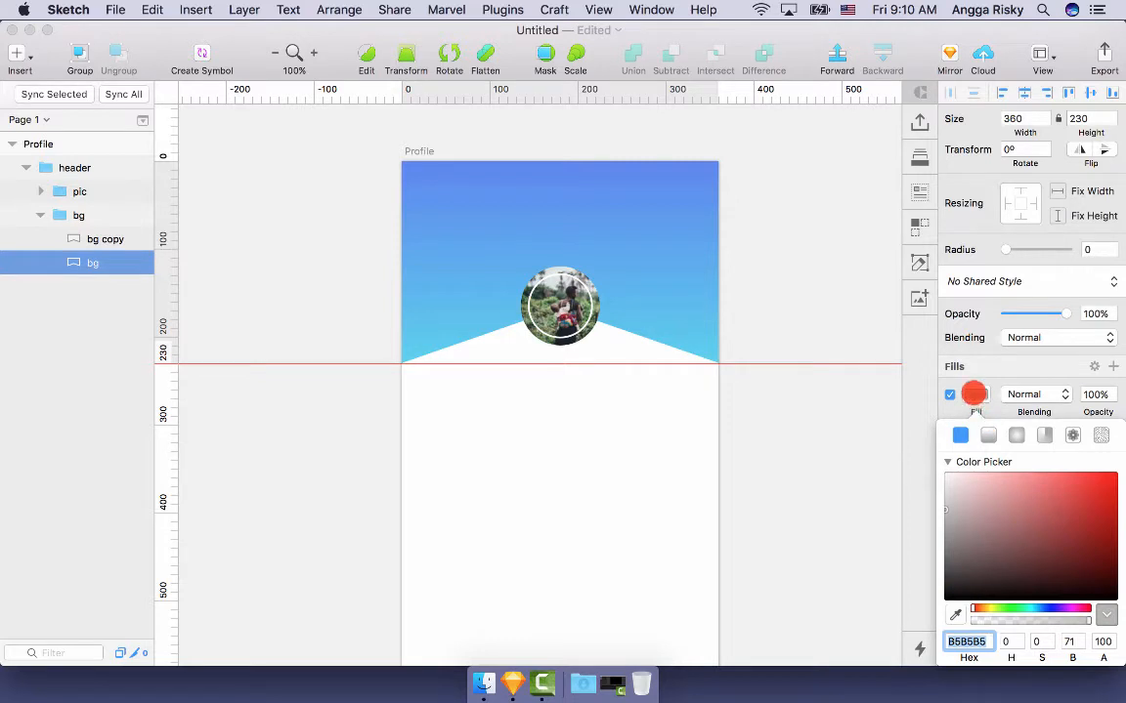
click(975, 394)
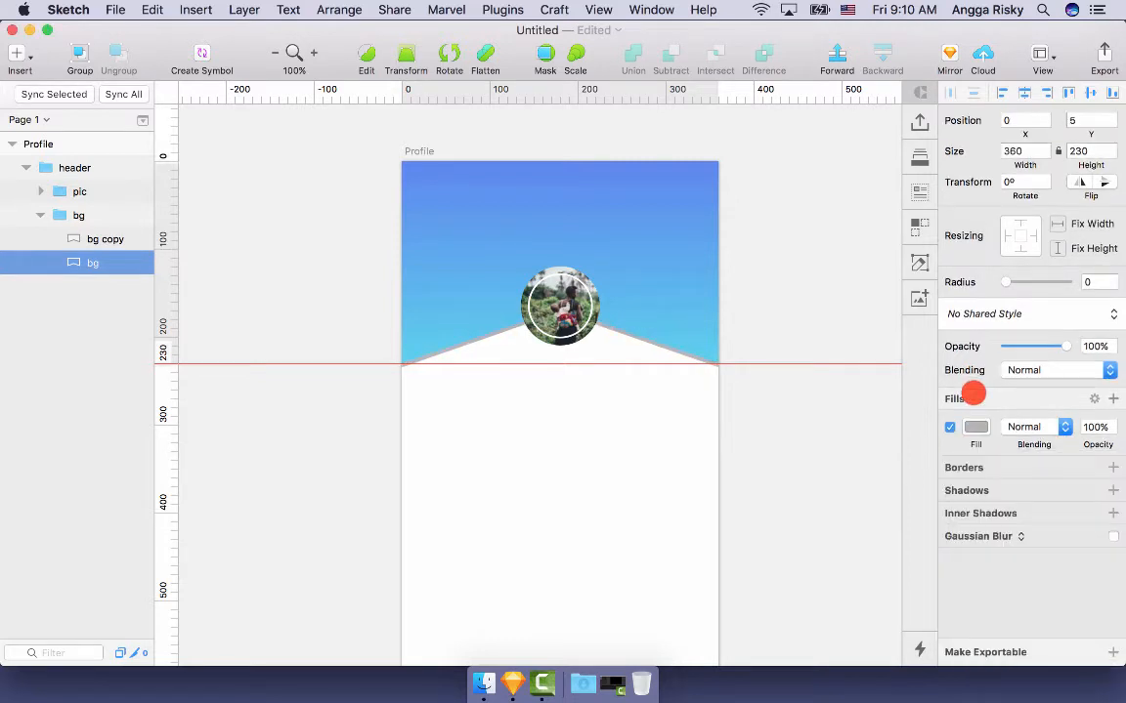
- Fill the original bg with the header's top blue picked by eyedropper
click(978, 427)
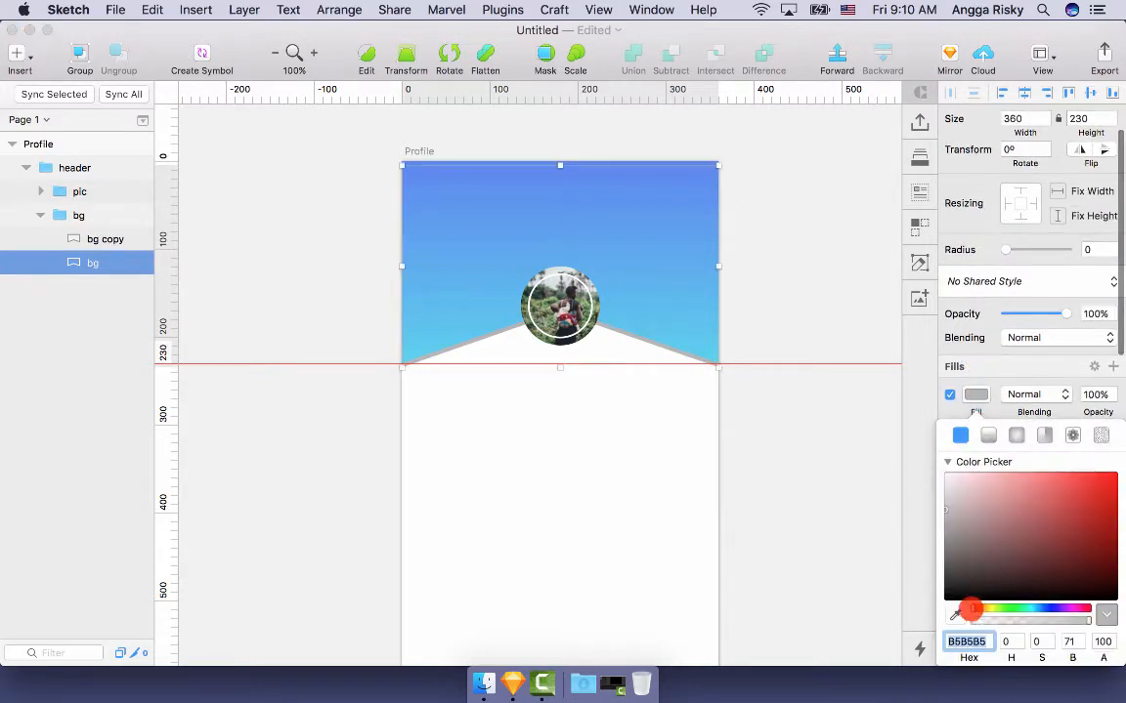
click(956, 613)
click(584, 163)
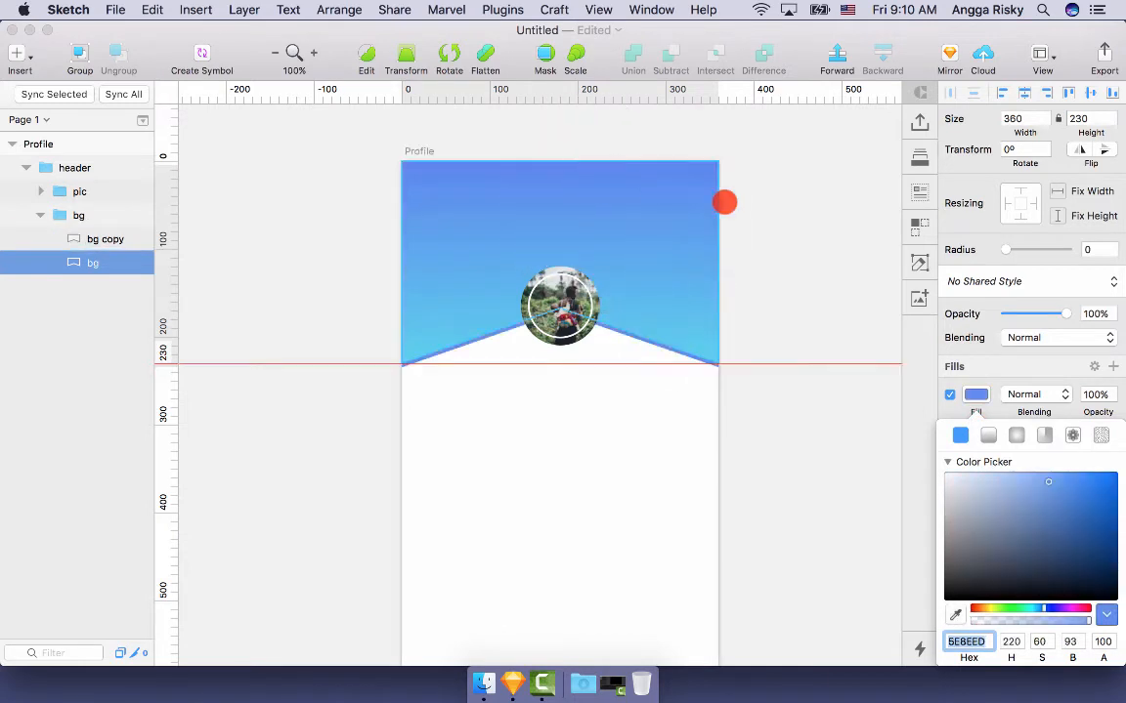
click(978, 395)
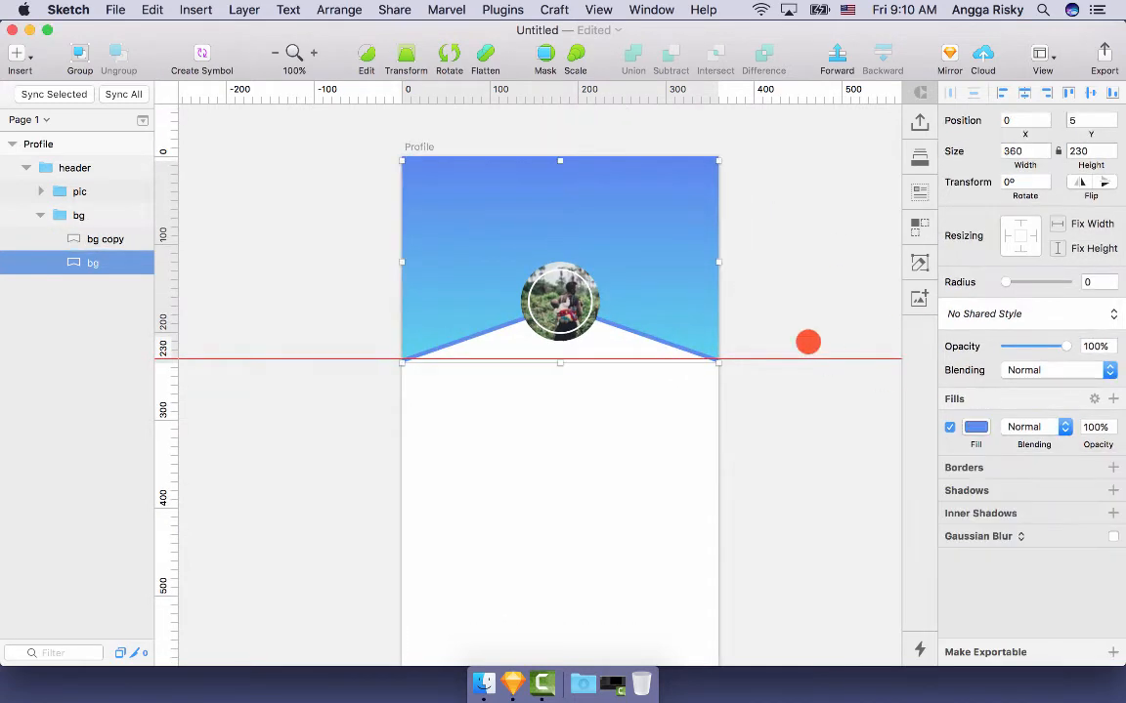
scroll(807, 342, right, 2)
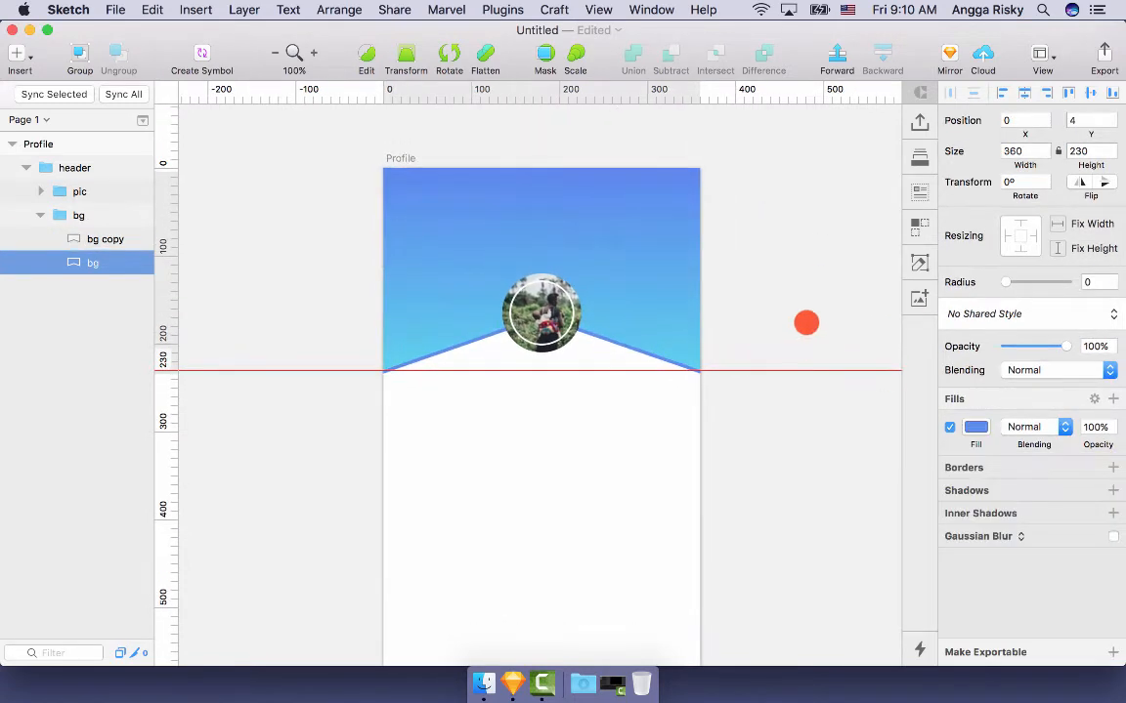
click(805, 322)
scroll(805, 285, down, 3)
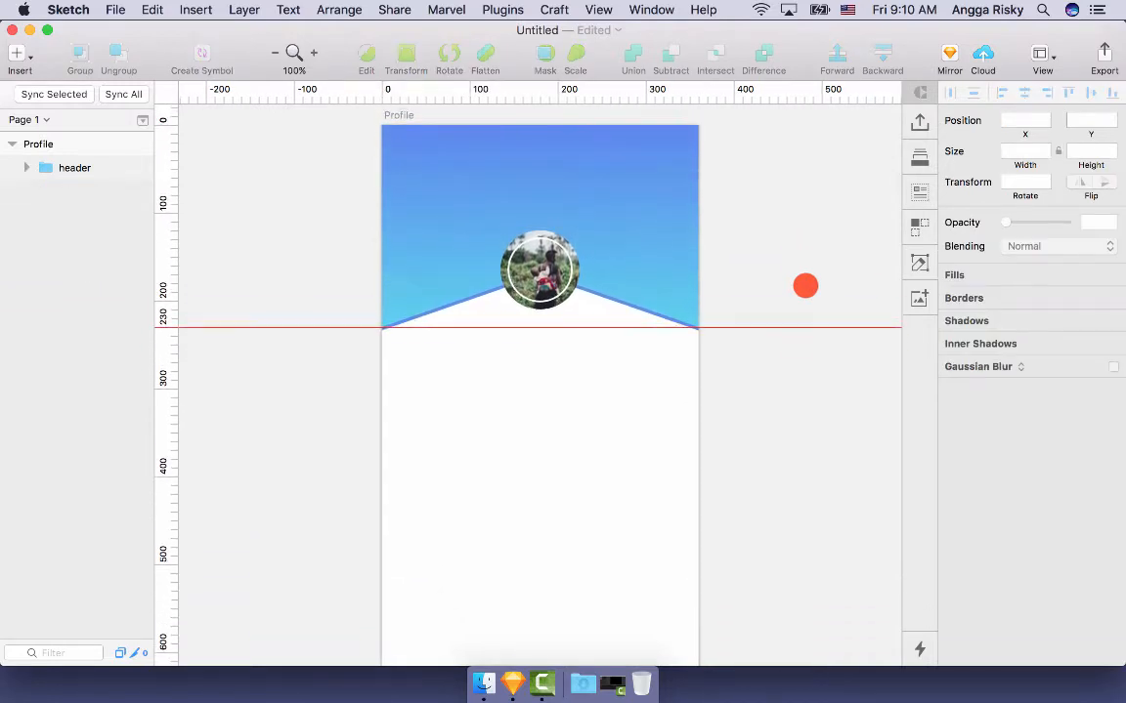
scroll(805, 285, up, 3)
click(594, 232)
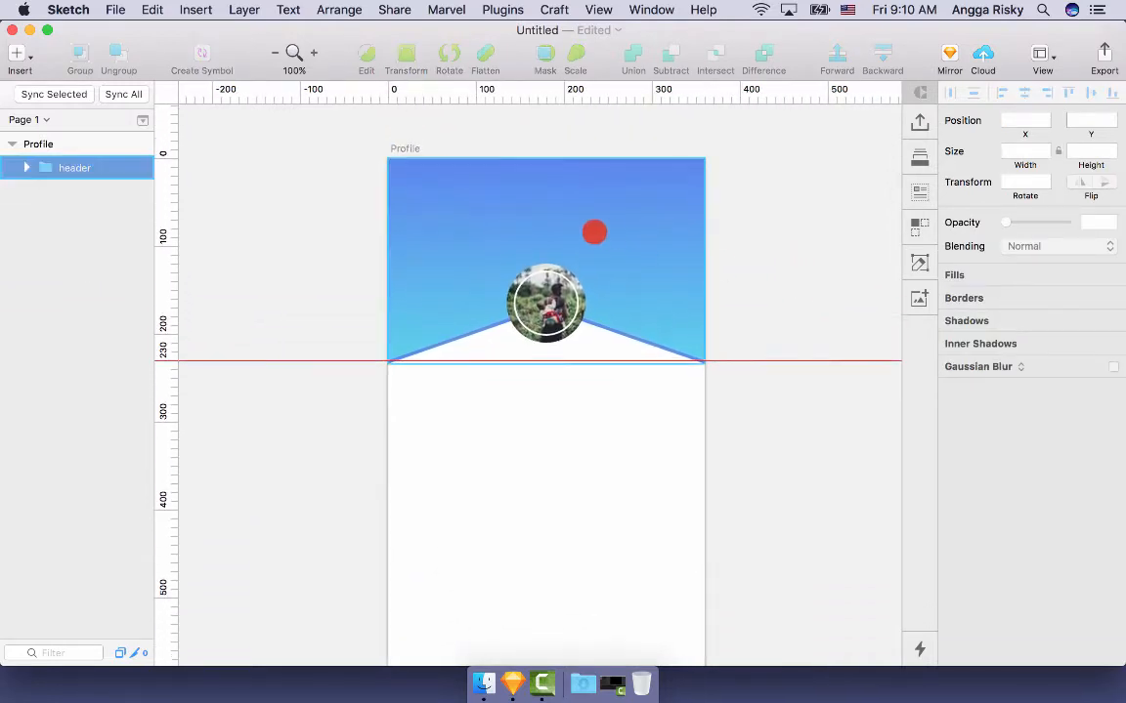
double_click(510, 198)
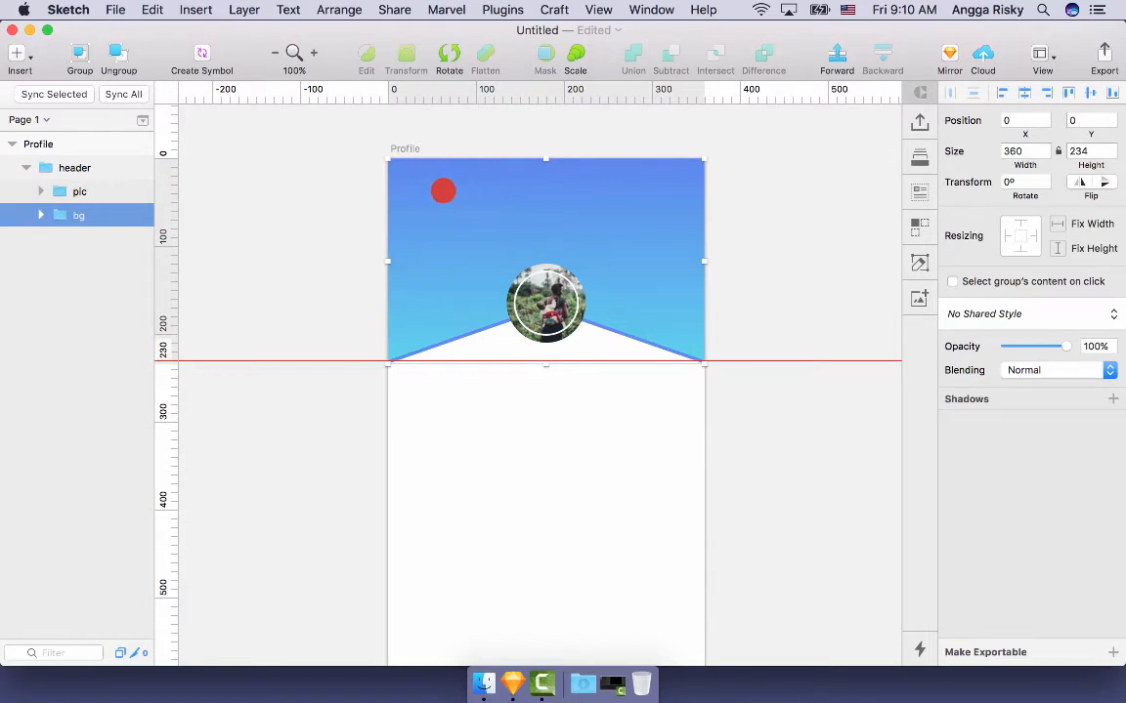
scroll(426, 187, up, 1)
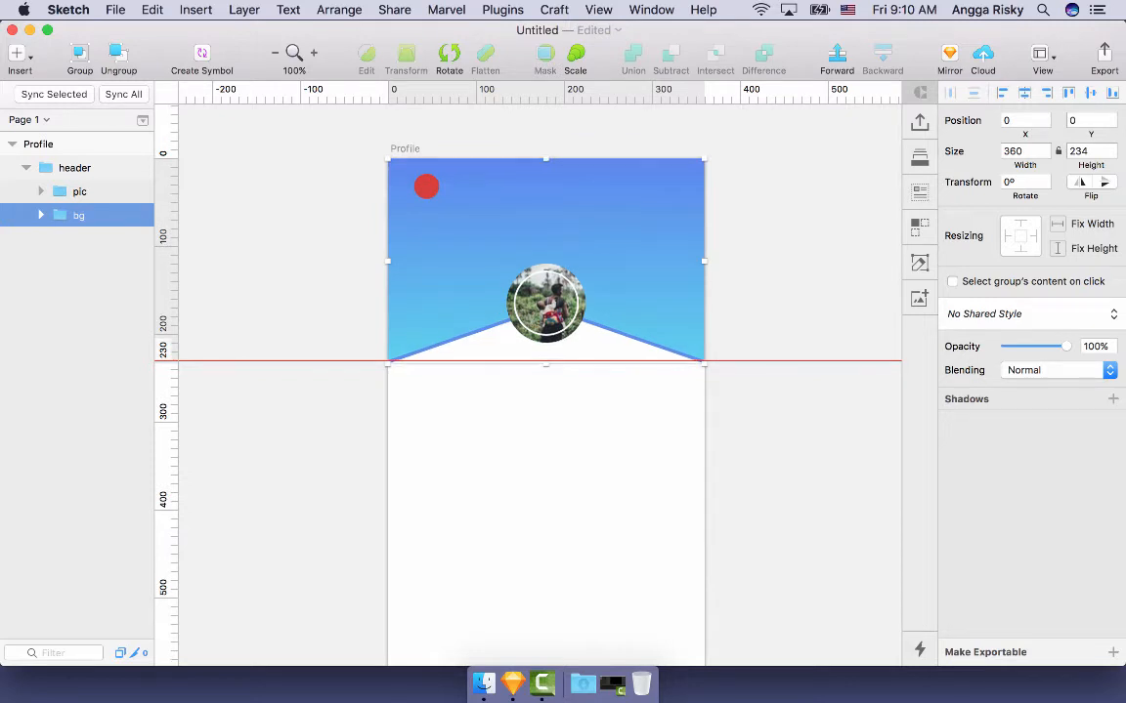
scroll(426, 187, up, 1)
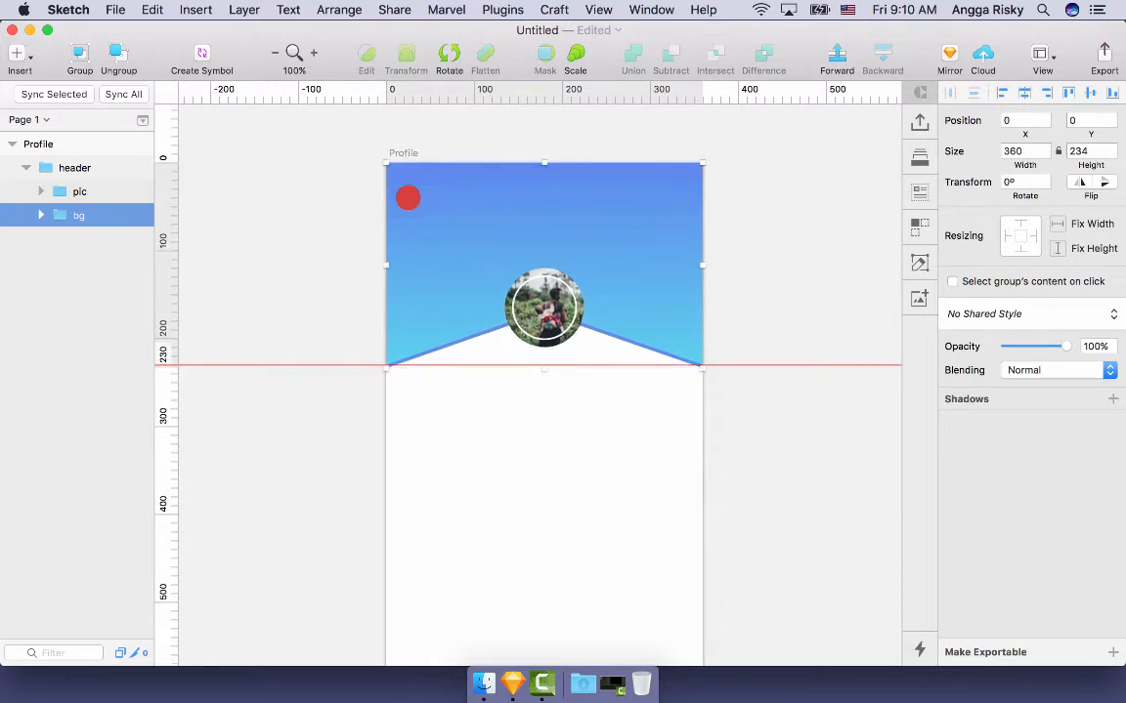
- Draw a 35×35 circle aligned to the artboard's top-left corner
key(v)
drag(402, 178, 422, 190)
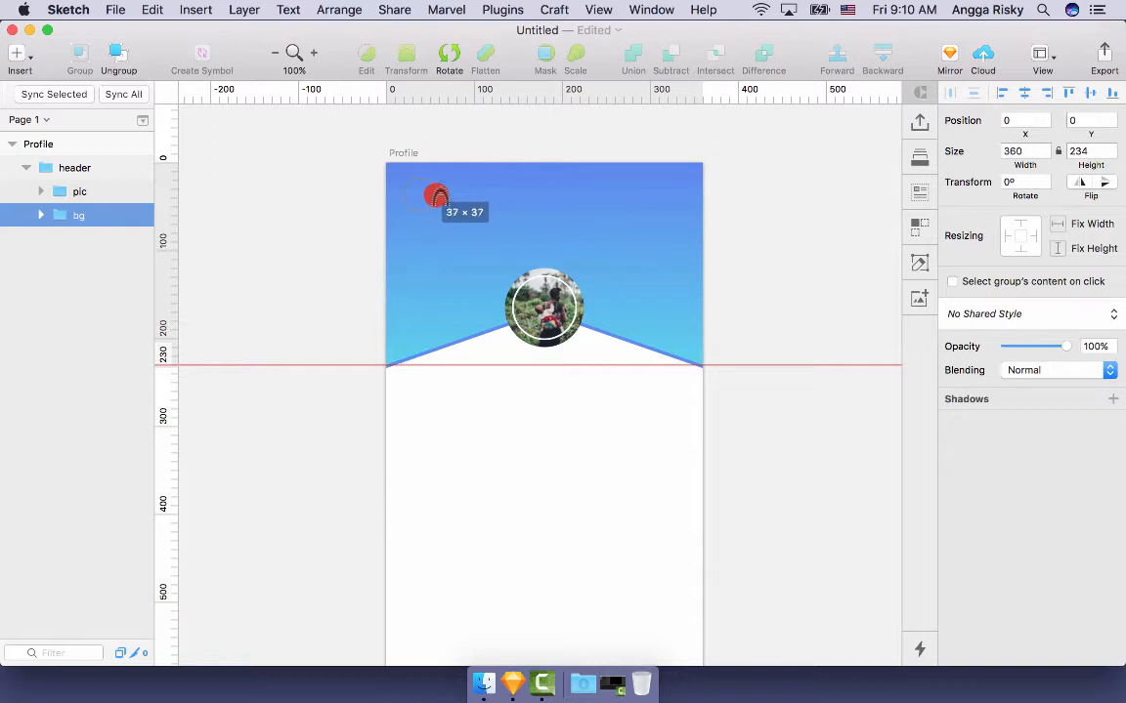
drag(432, 195, 435, 195)
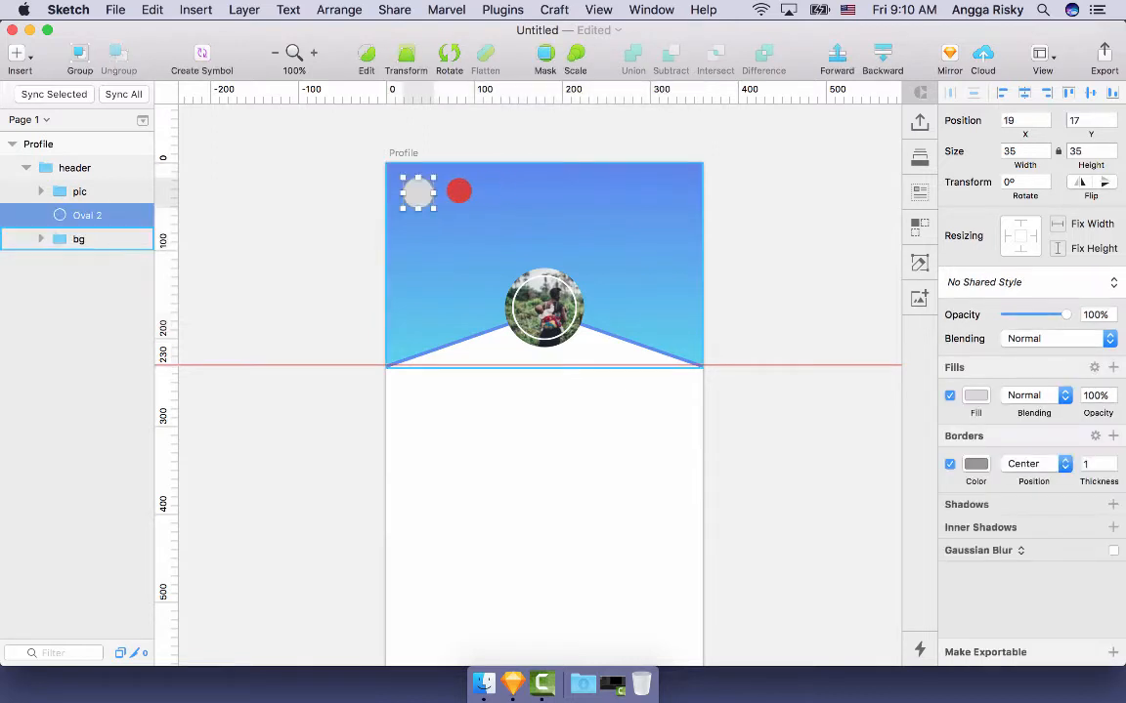
click(1002, 91)
click(1068, 92)
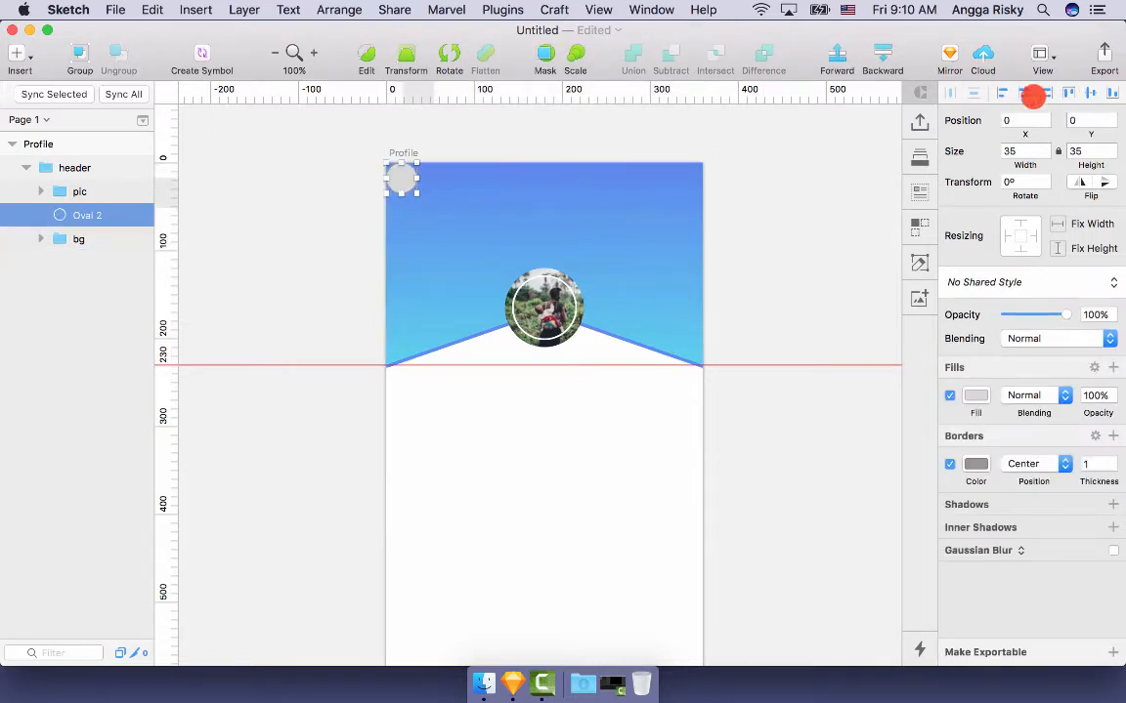
- Move the circle to 16,16 and group it as back_btn
key(alt+Down)
key(alt+Down)
key(alt+Down)
key(alt+Down)
key(alt+Down)
key(alt+Down)
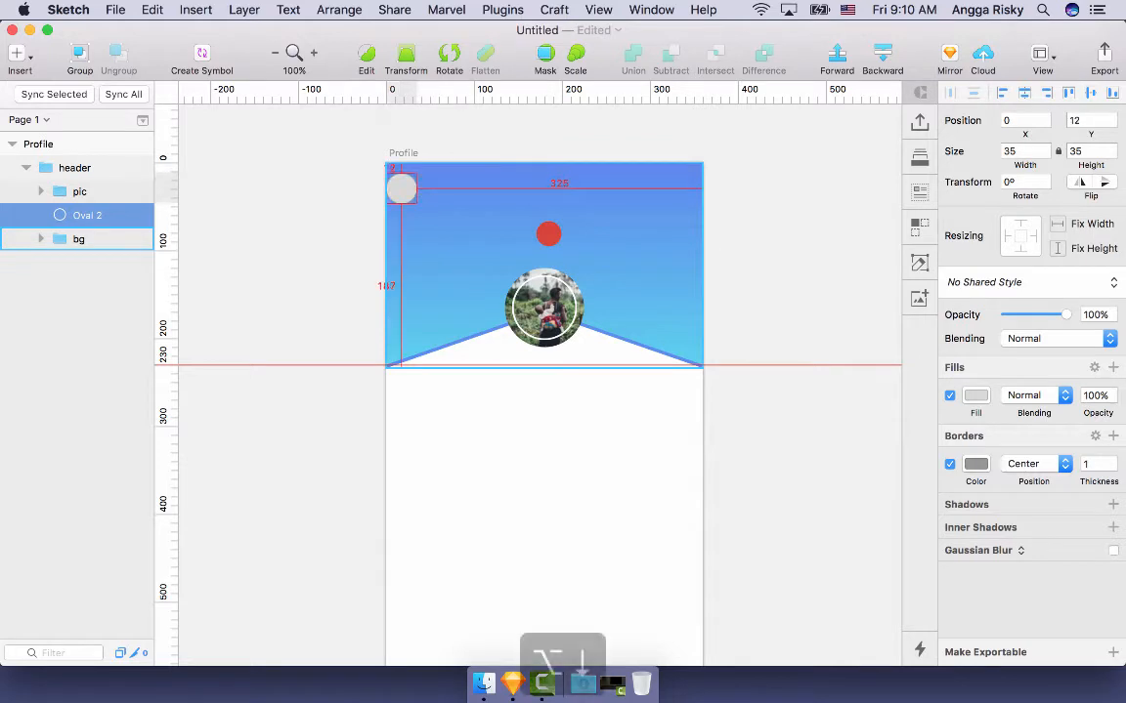
key(alt+Right)
key(alt+Right)
key(alt+Right)
key(alt+Right)
key(alt+Right)
key(alt+Right)
key(alt+Right)
key(alt+Right)
key(alt+Right)
key(alt+Right)
key(alt+Right)
key(alt+Right)
key(alt+Right)
key(alt+Right)
key(alt+Right)
key(alt+Right)
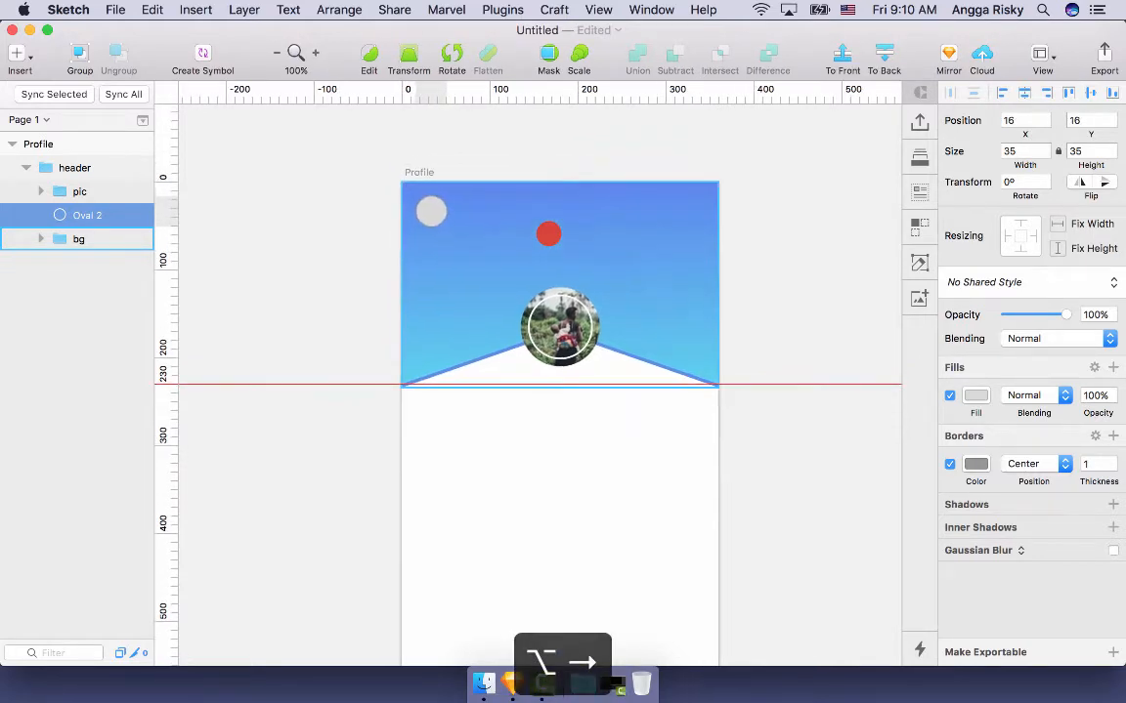
key(super+equal)
key(super+g)
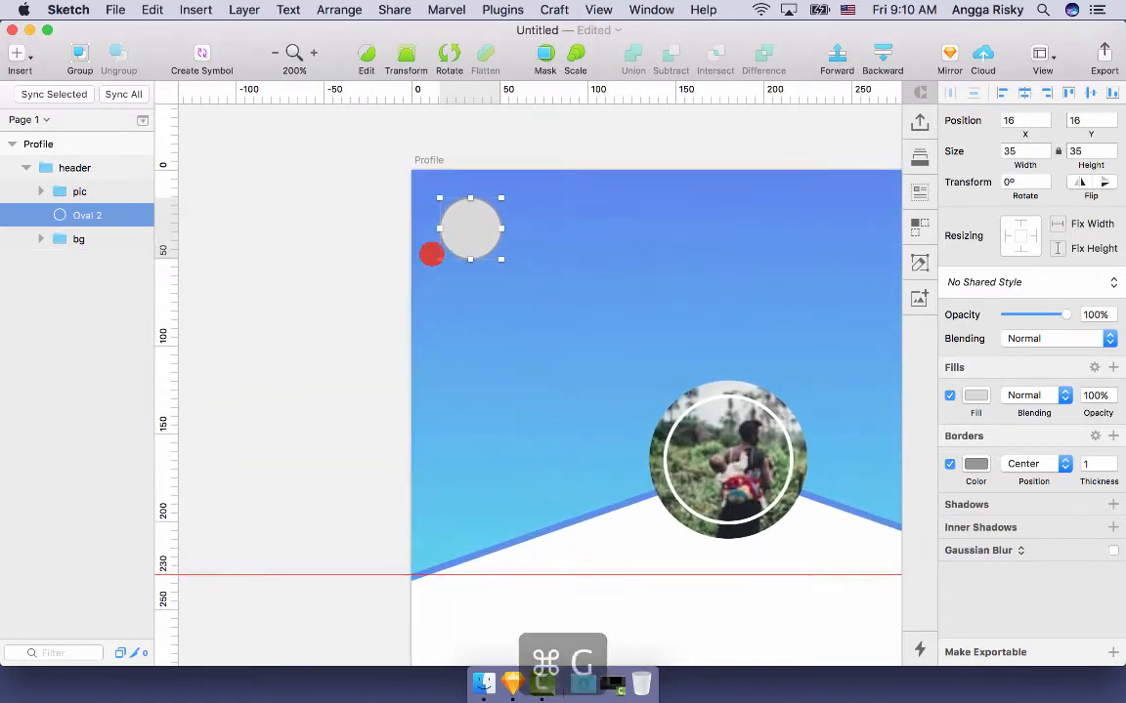
key(super+r)
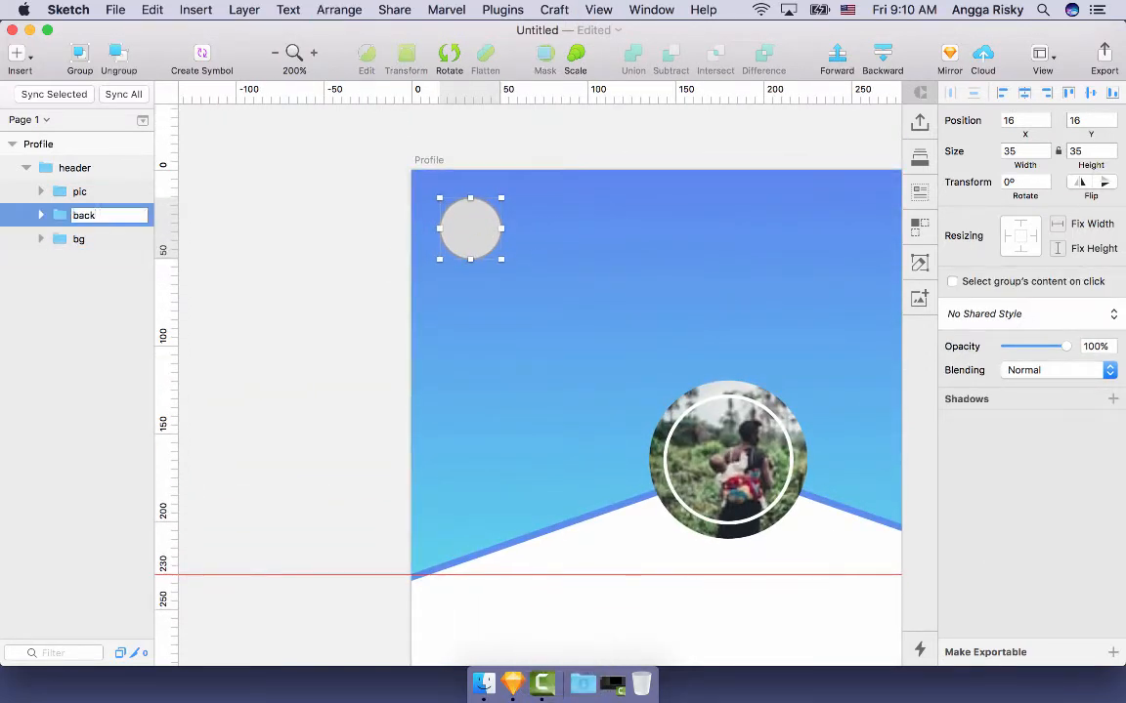
key(Return)
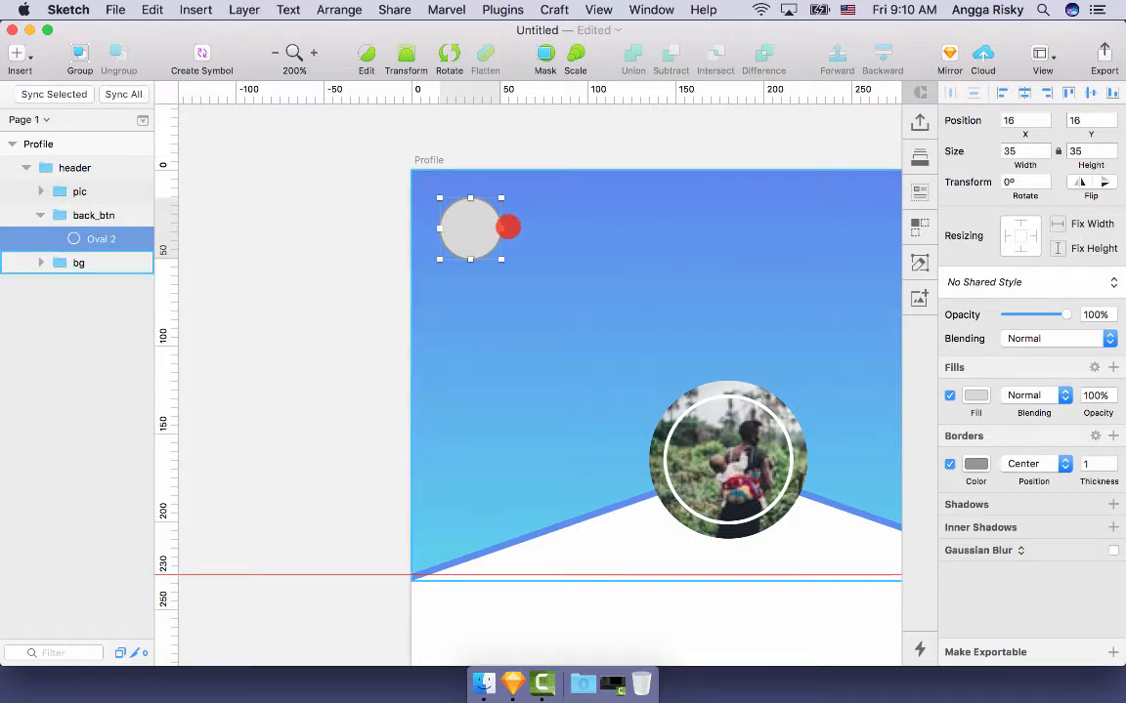
- Remove the back button's border and fill it white FFFFFF
click(950, 464)
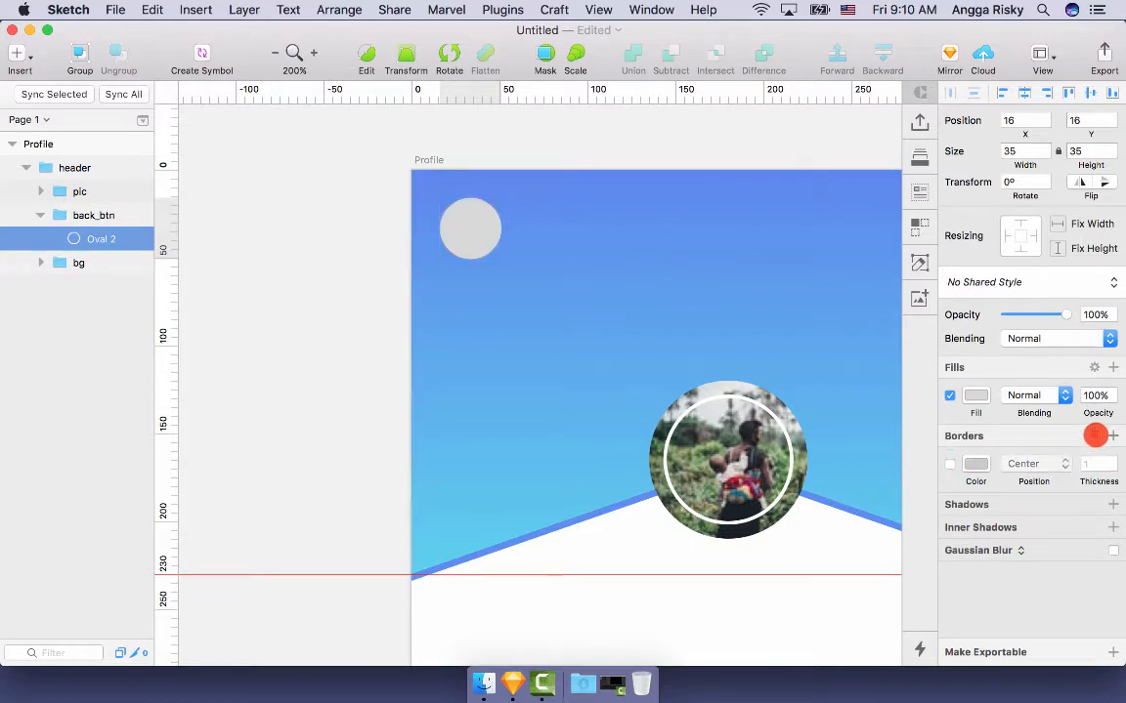
click(975, 394)
drag(962, 483, 905, 398)
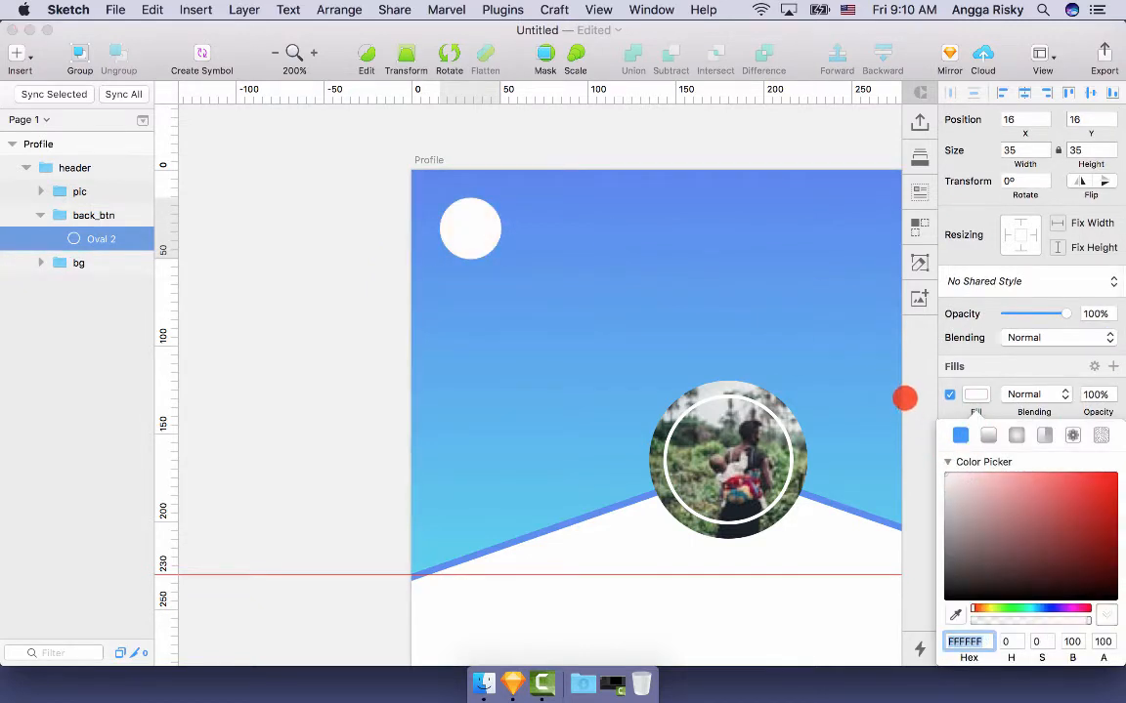
click(971, 392)
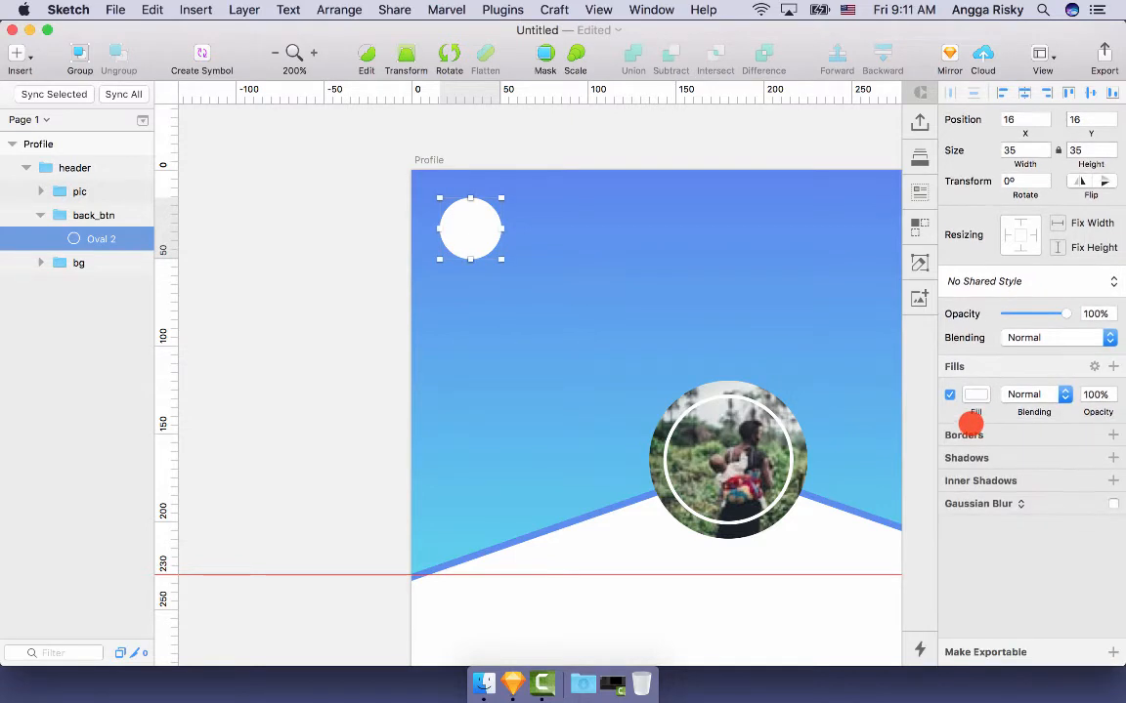
scroll(807, 405, right, 4)
scroll(807, 405, down, 3)
scroll(807, 405, up, 1)
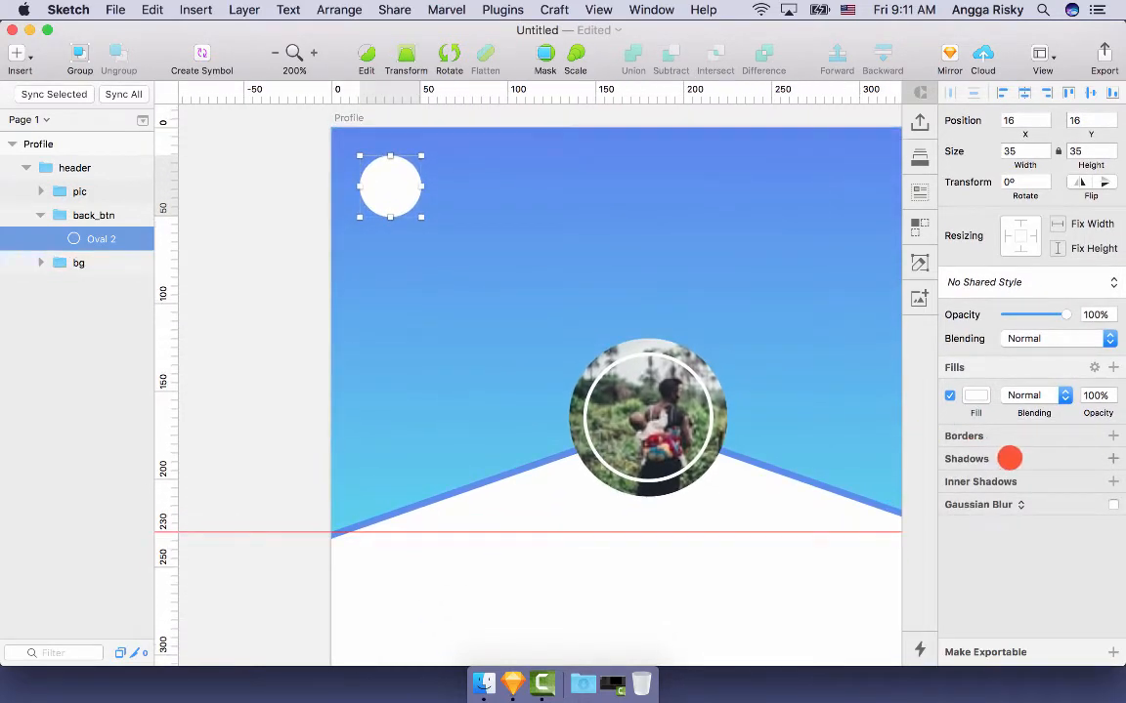
- Add a 0, 2, 4, 0 drop shadow with reduced colour opacity
click(1010, 458)
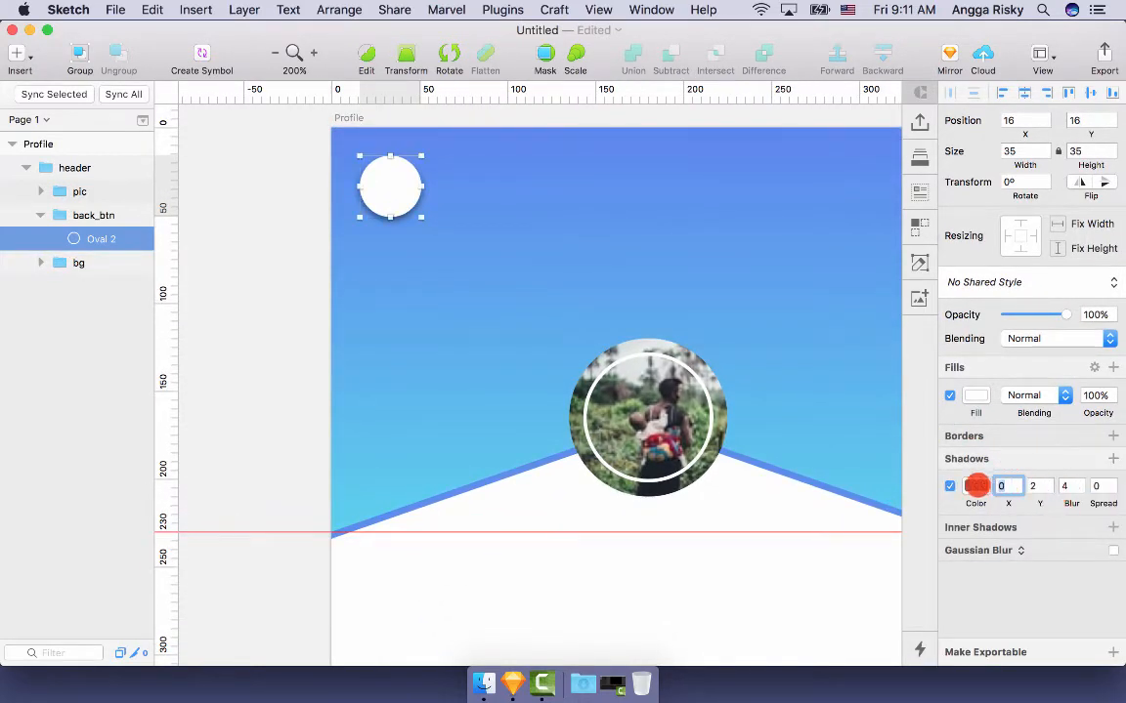
click(975, 485)
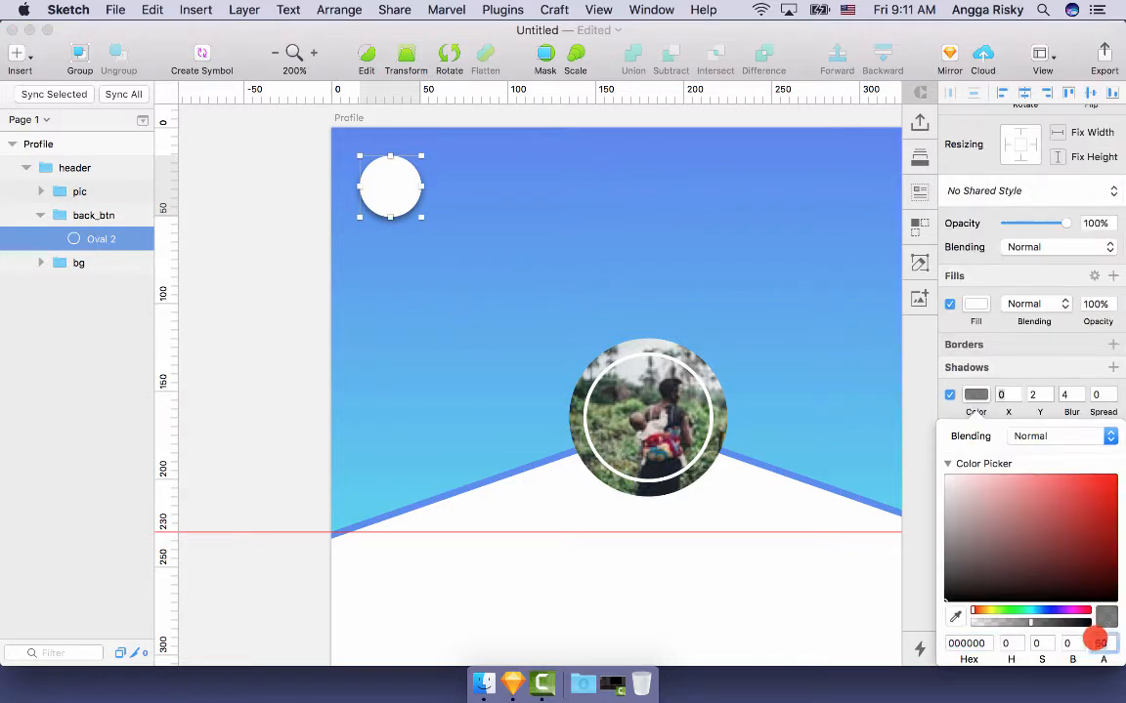
key(Return)
click(249, 340)
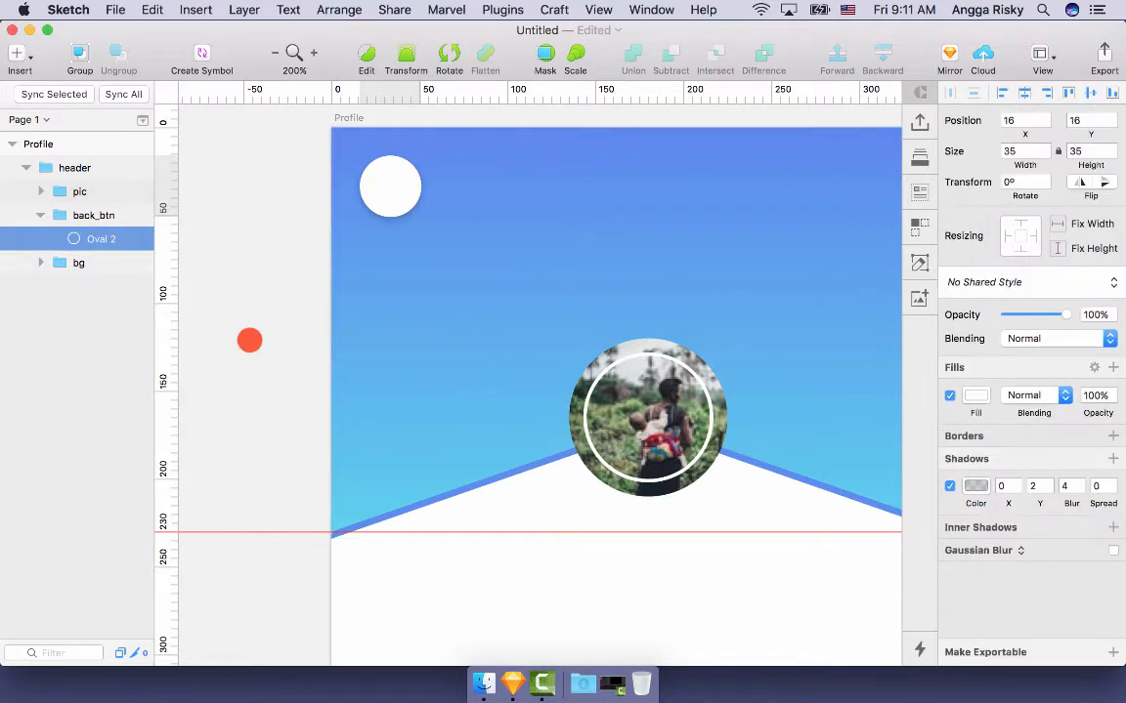
key(super+minus)
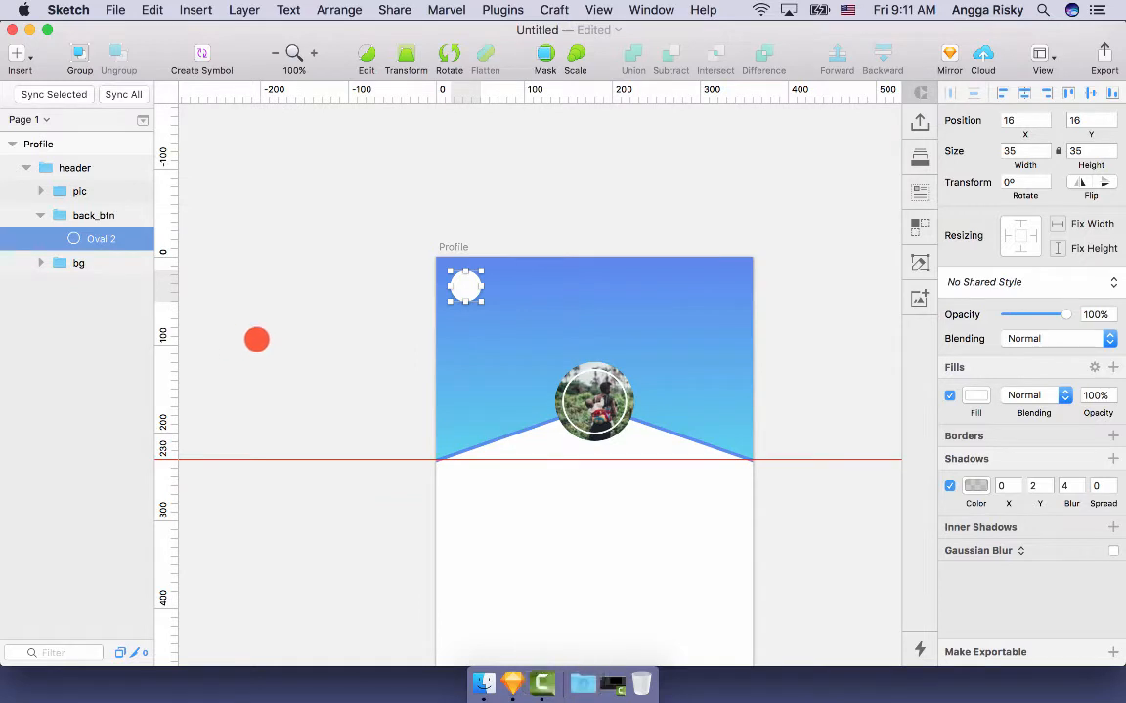
click(256, 337)
scroll(256, 337, right, 2)
key(super+equal)
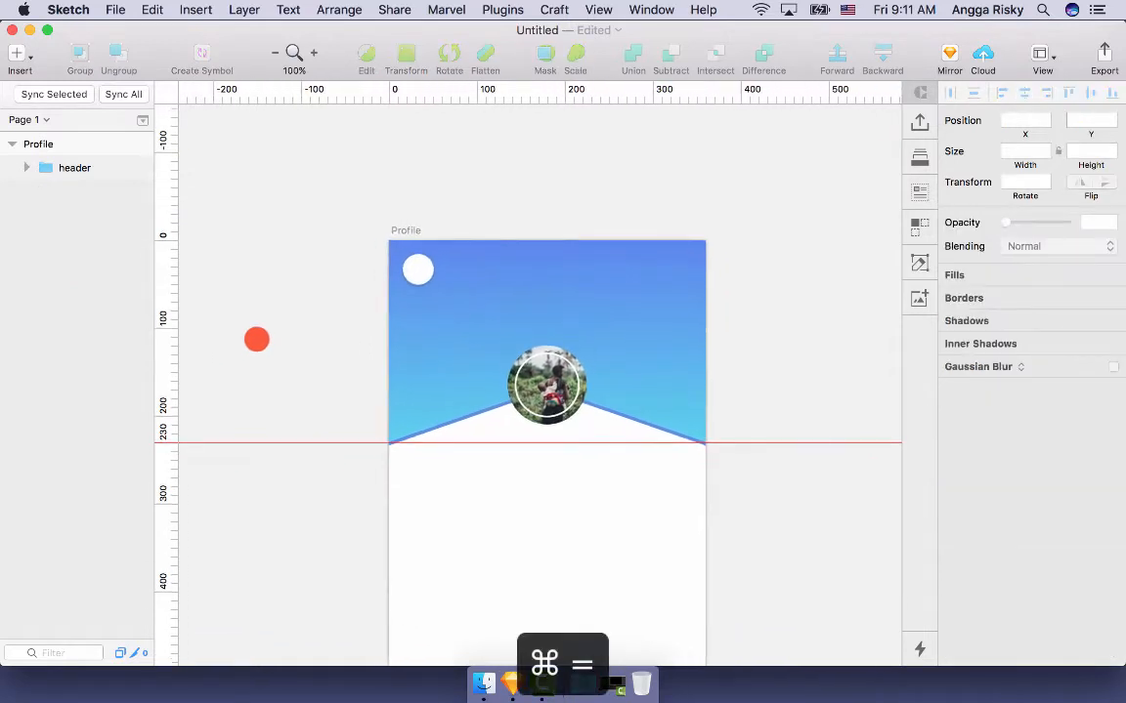
scroll(357, 269, up, 2)
scroll(357, 269, left, 2)
- Place a placeholder letter 'a' on the back button and colour it dark grey 4A4A4A
click(403, 242)
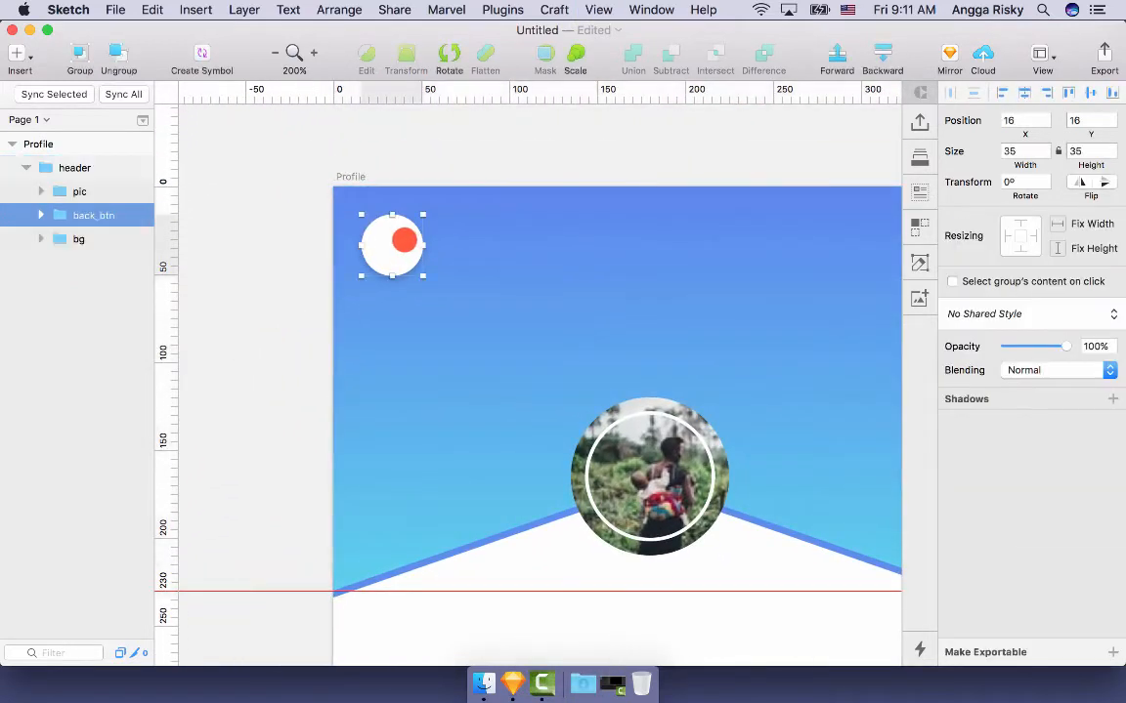
double_click(386, 244)
key(t)
click(382, 240)
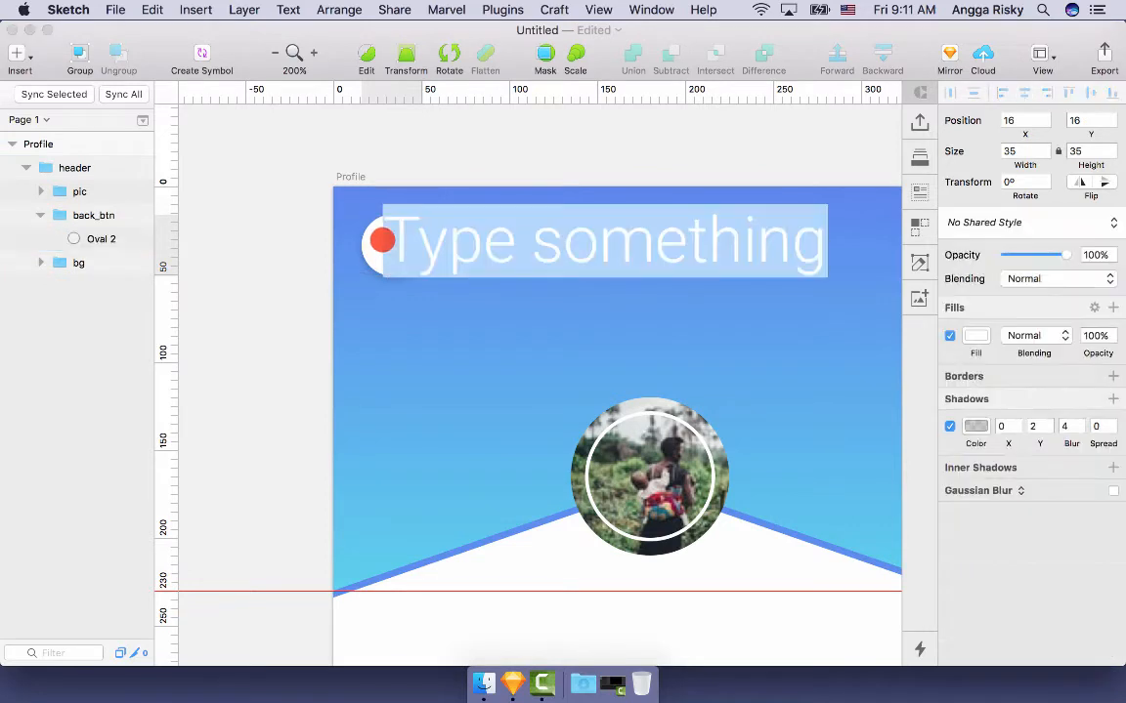
text(a)
key(Escape)
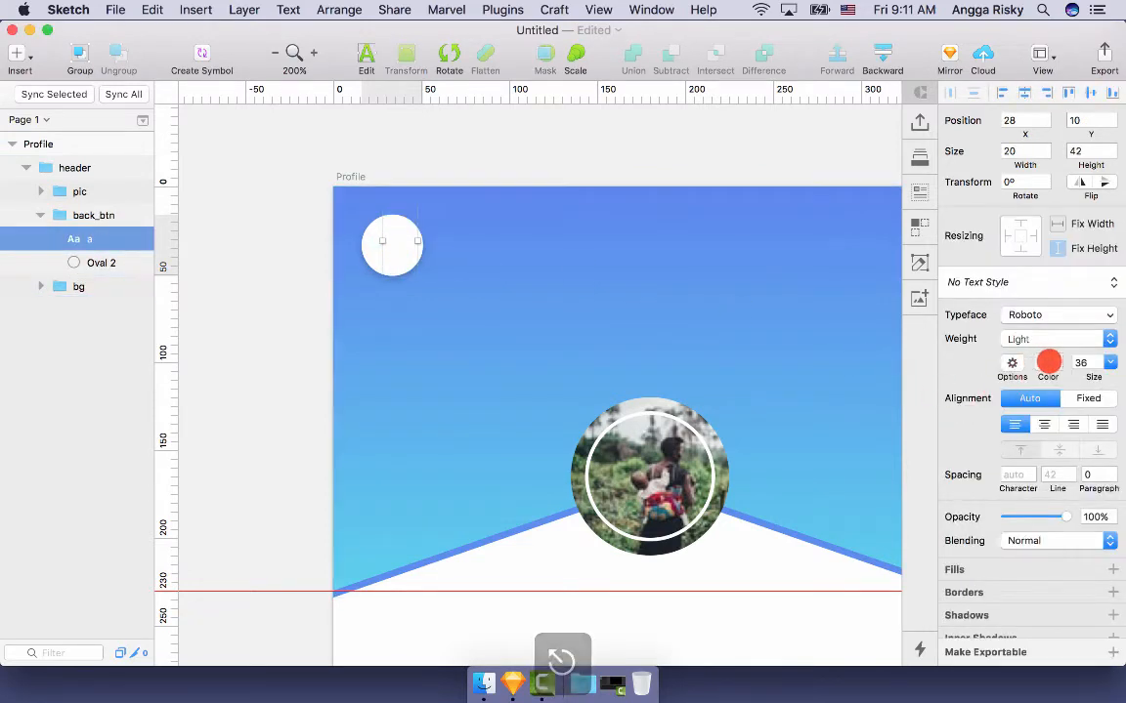
click(1048, 363)
click(1042, 656)
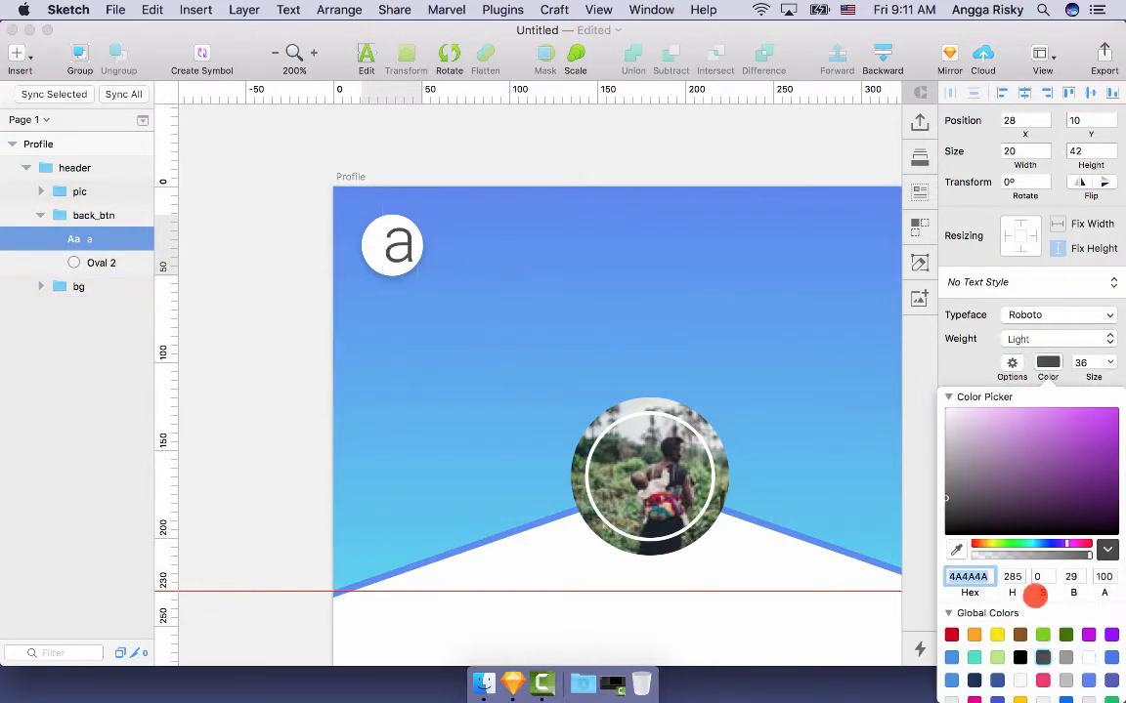
click(1048, 361)
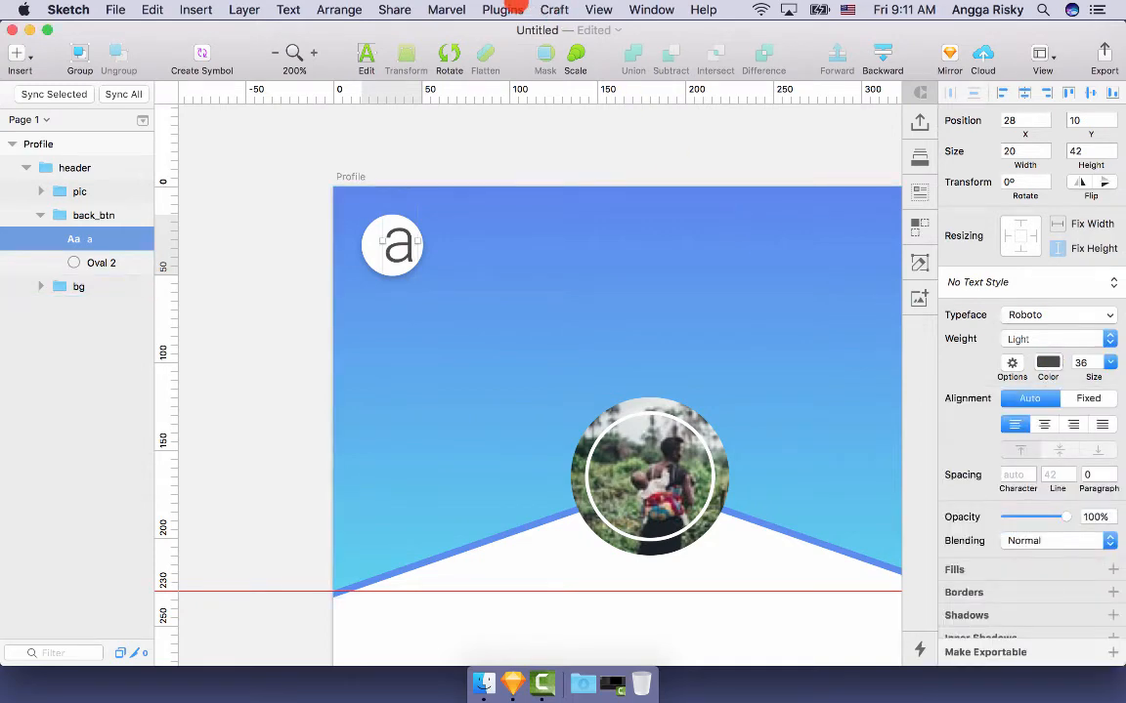
- Insert the simple-line-icons left-arrow icon via Icon Font Grid Insert and nudge it up 1px
click(508, 9)
mouse_move(553, 80)
mouse_move(721, 81)
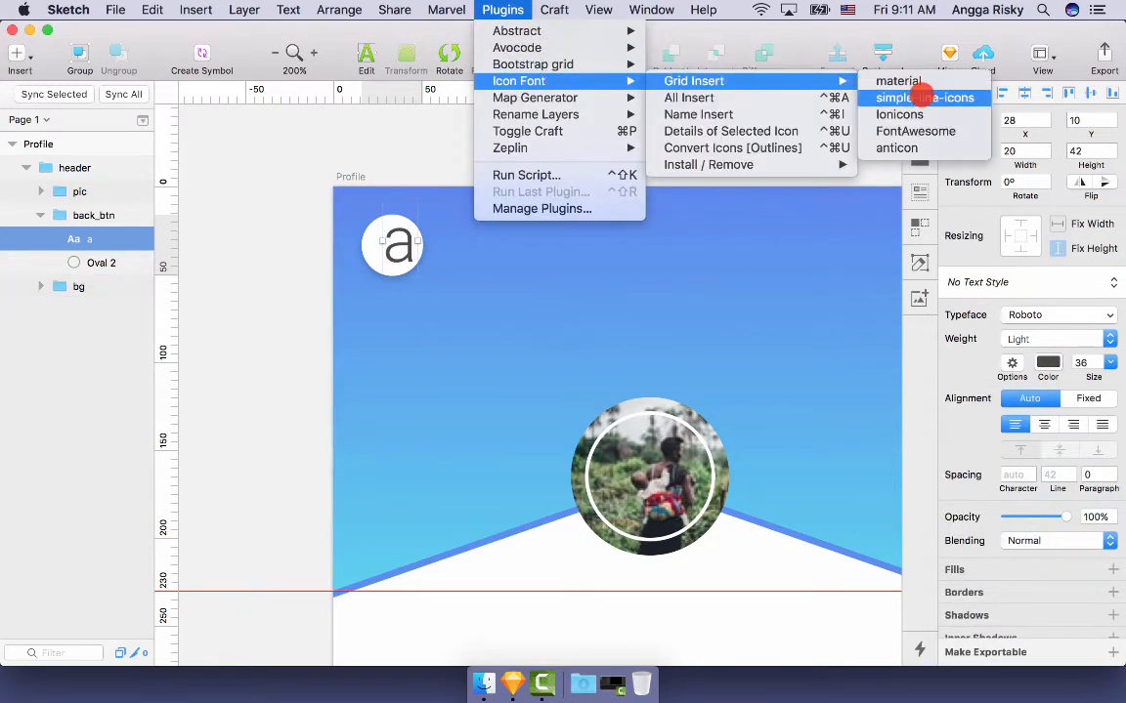
click(924, 97)
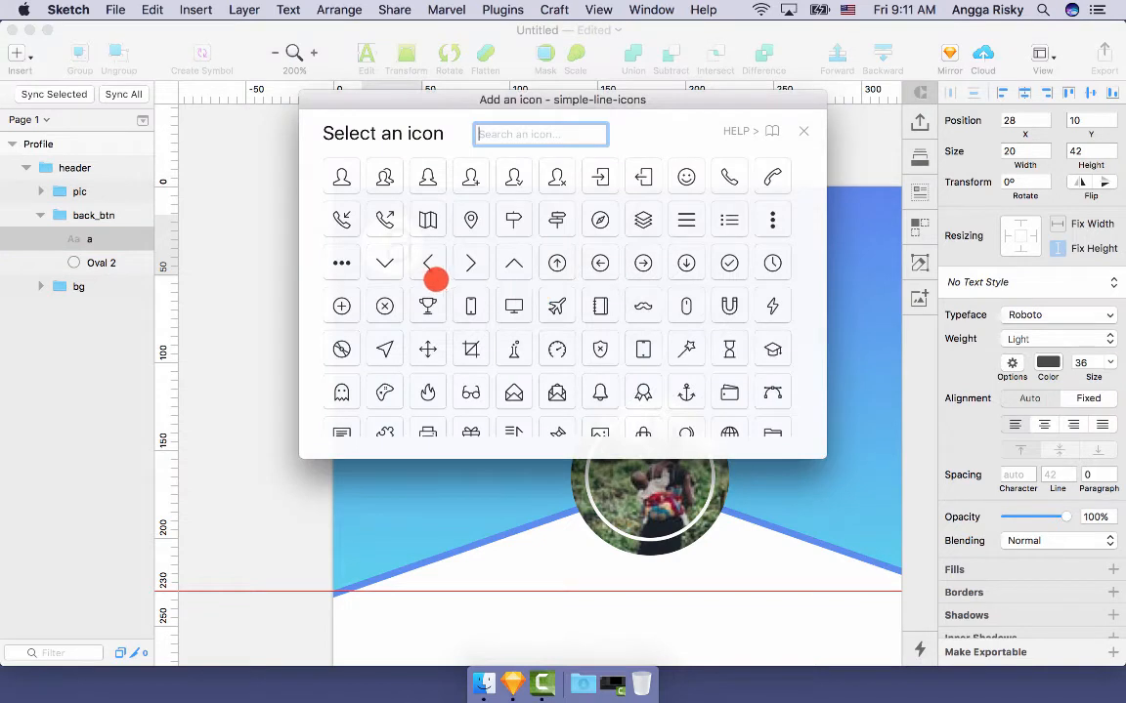
click(428, 263)
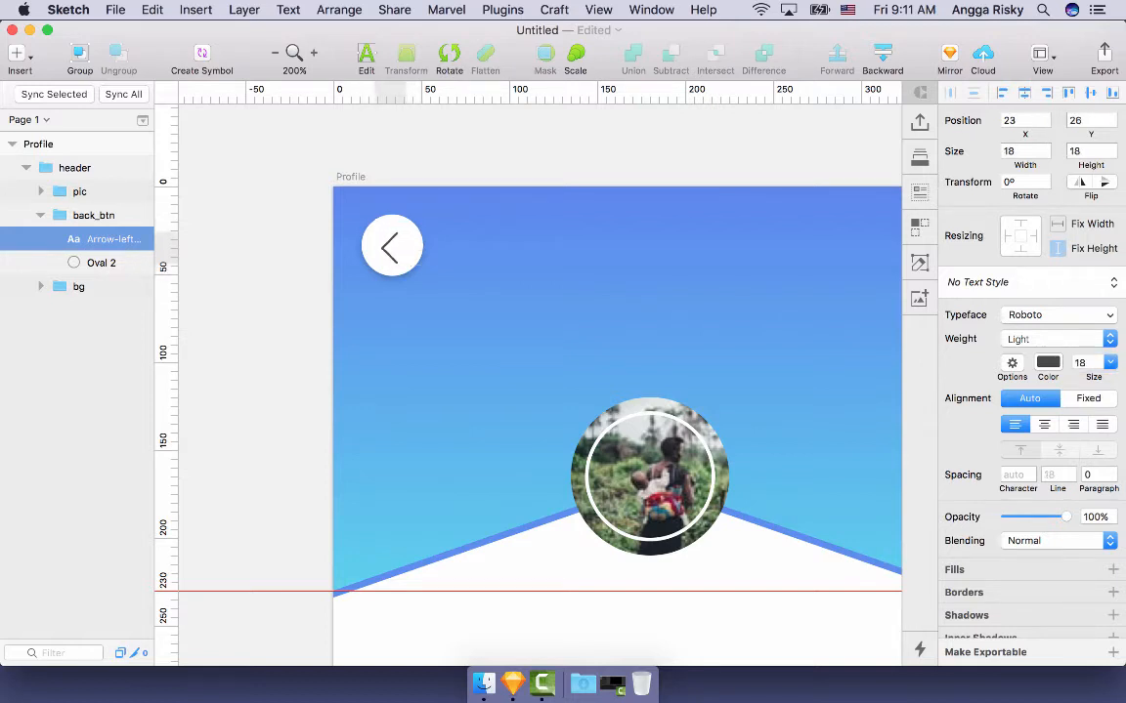
key(Up)
- Select Arrow-left with Oval 2 in back_btn and align them horizontally and vertically
click(407, 264)
click(320, 292)
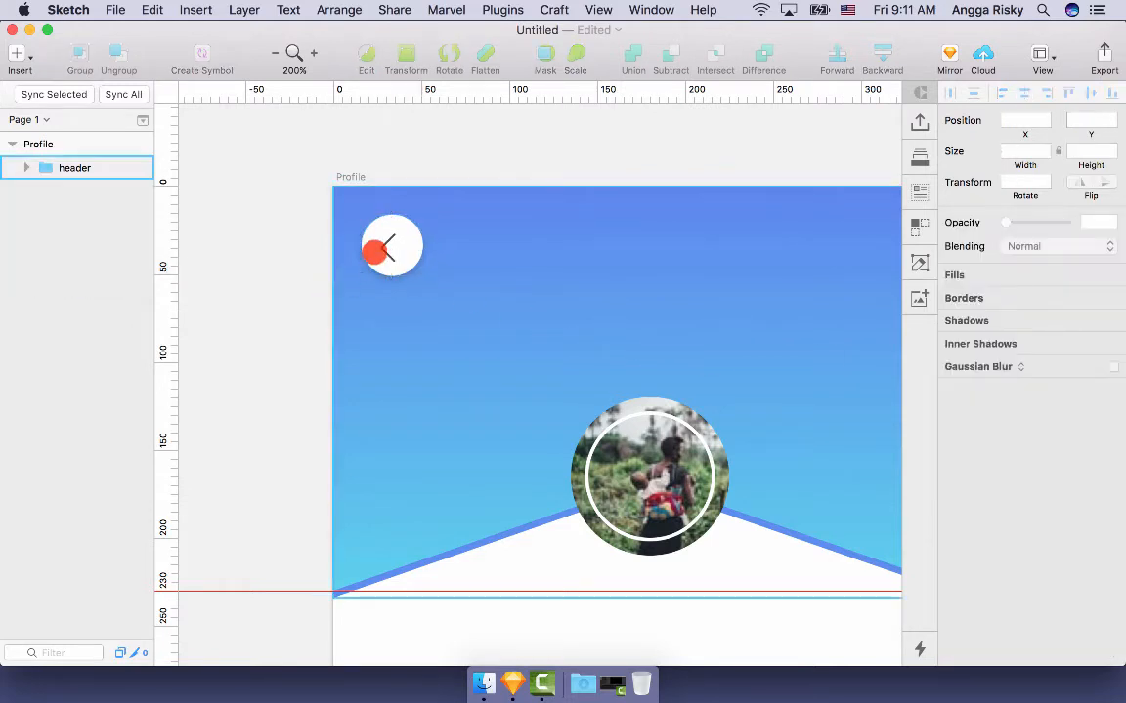
click(388, 245)
double_click(389, 244)
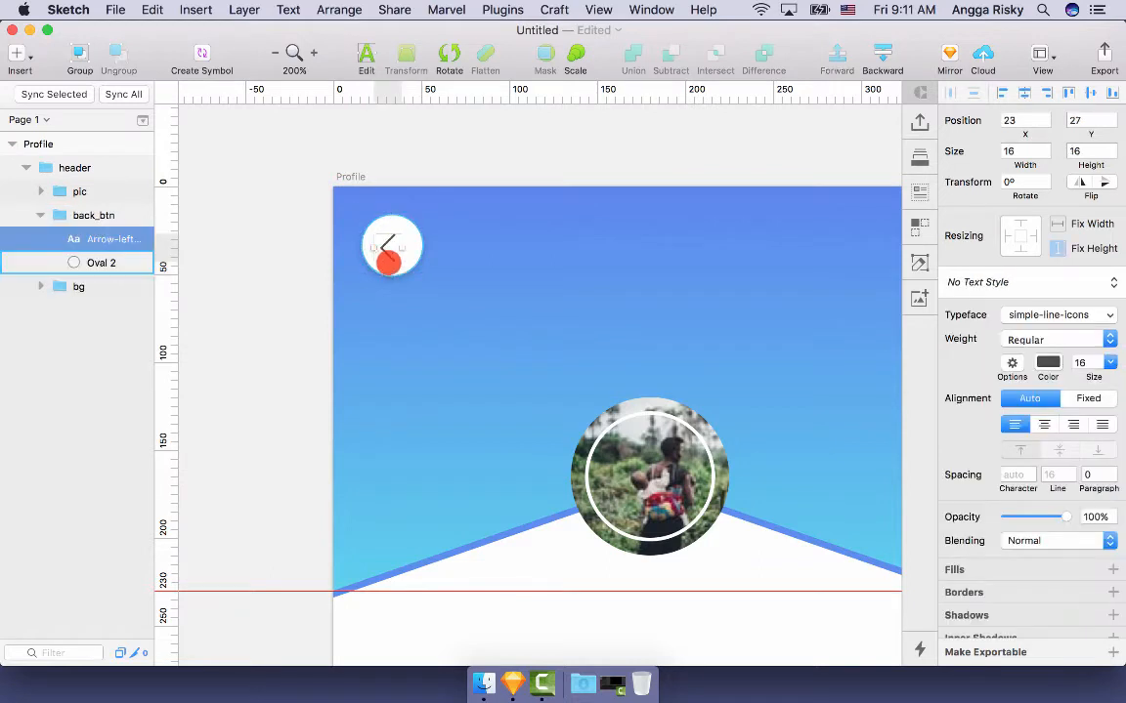
shift+click(390, 267)
click(1020, 93)
click(1086, 93)
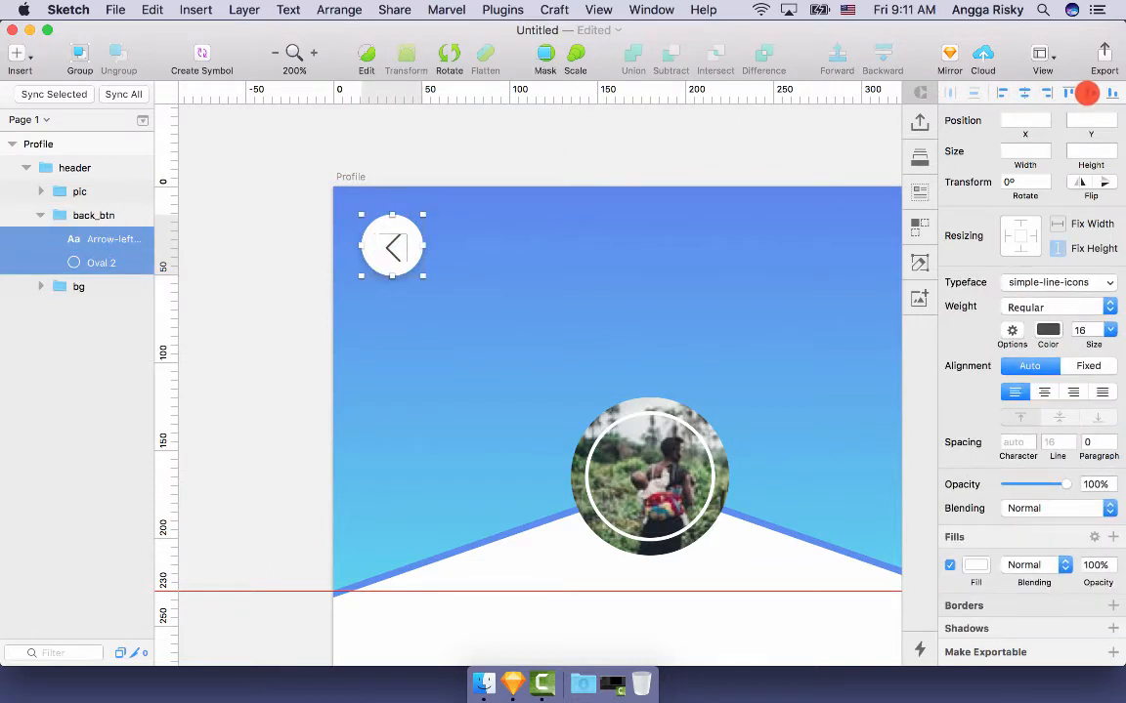
- Check the centred arrow inside the header group, then zoom out to the whole artboard
click(584, 132)
scroll(589, 133, right, 3)
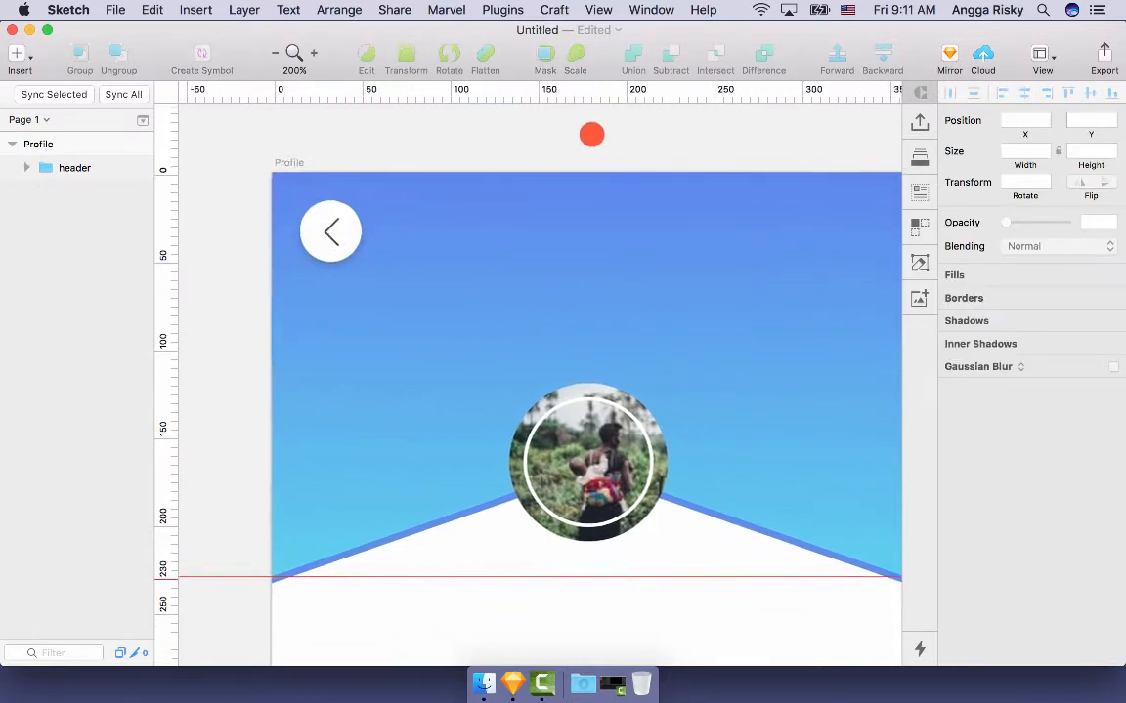
double_click(330, 223)
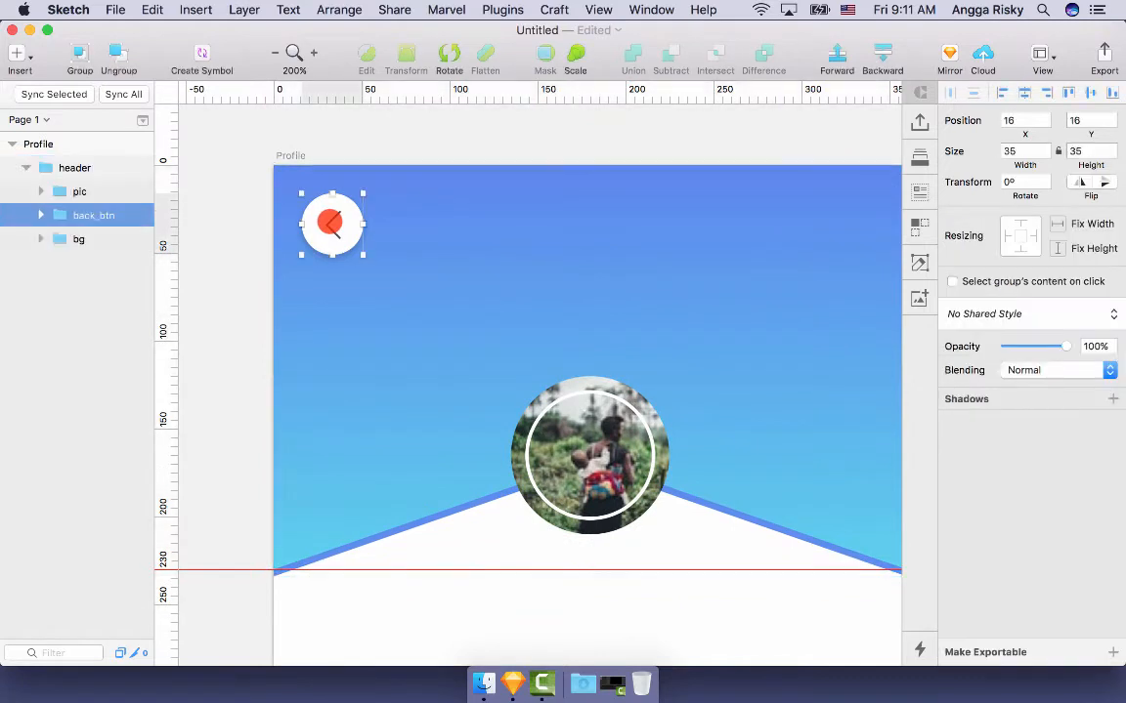
double_click(330, 223)
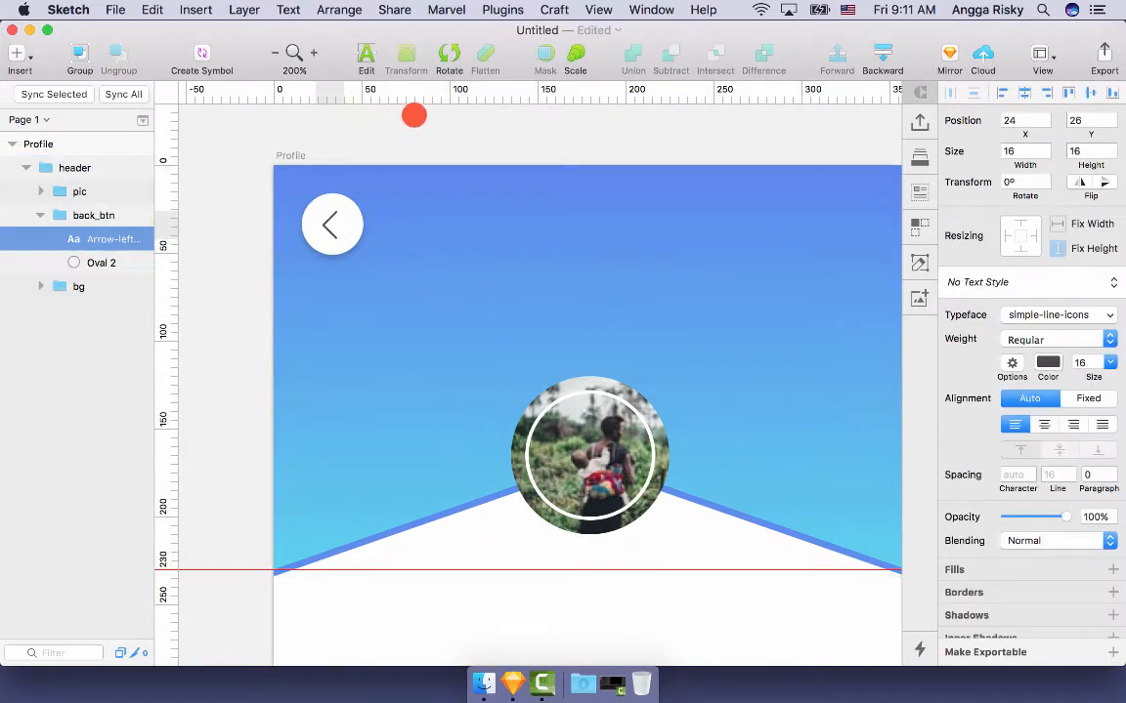
click(417, 118)
scroll(453, 150, right, 3)
key(super+minus)
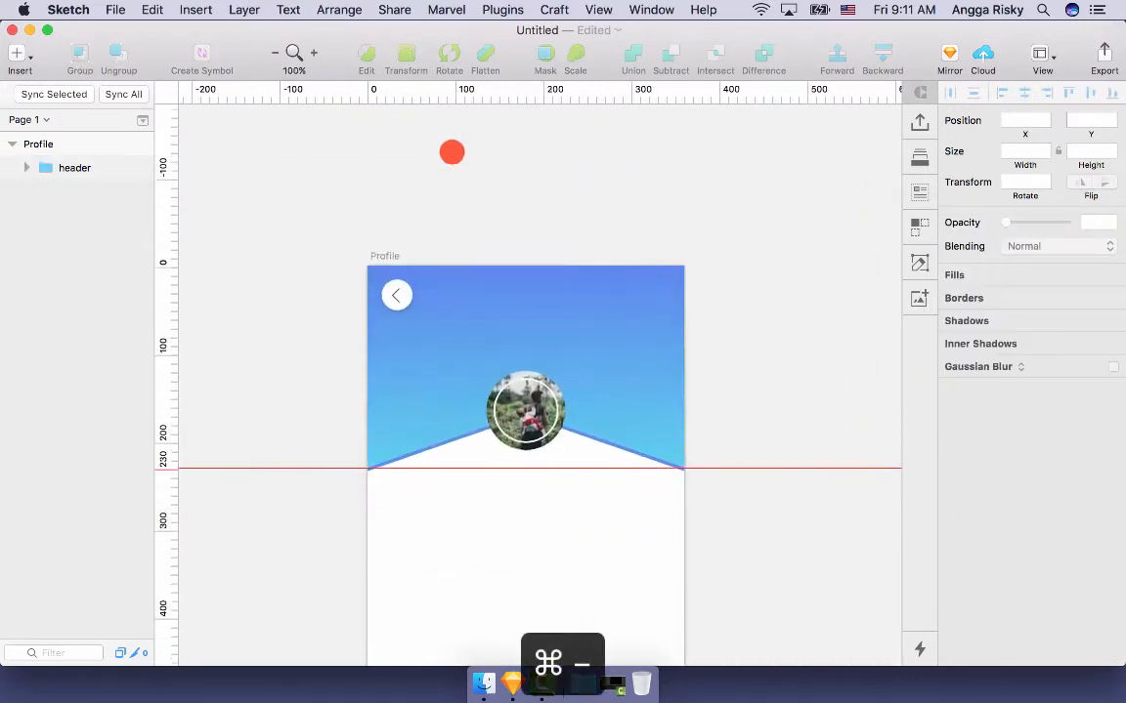
scroll(451, 151, down, 4)
- Add a default drop shadow to the circular pic profile photo
scroll(451, 151, up, 1)
key(super+equal)
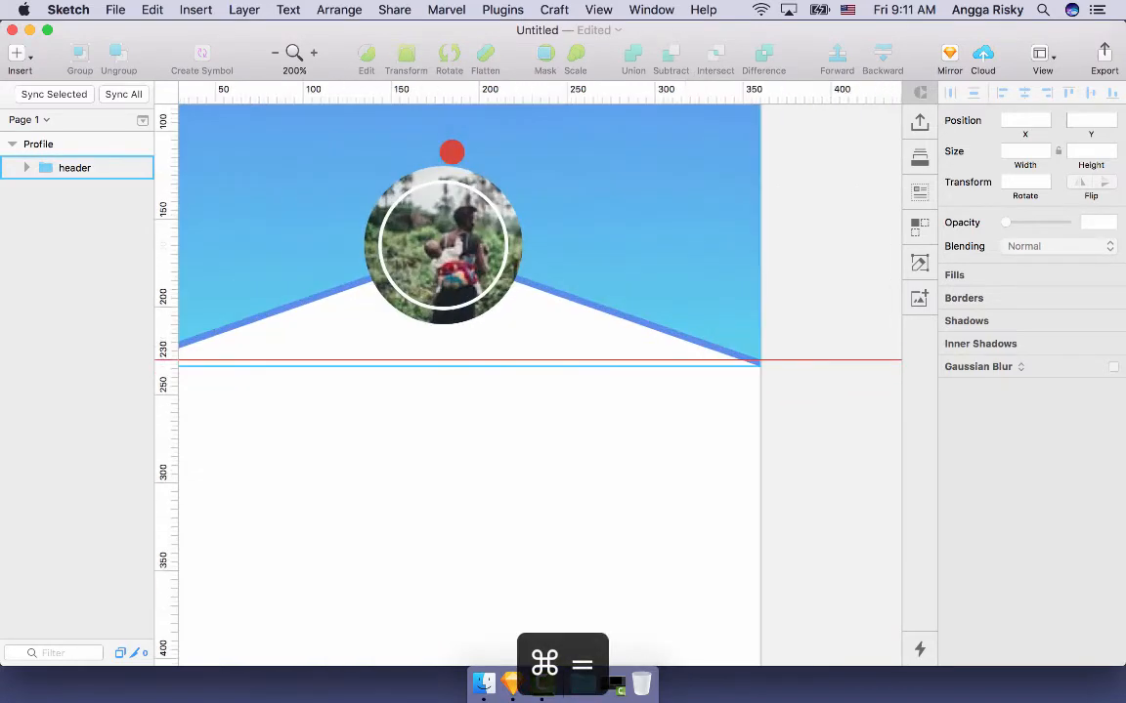
double_click(464, 335)
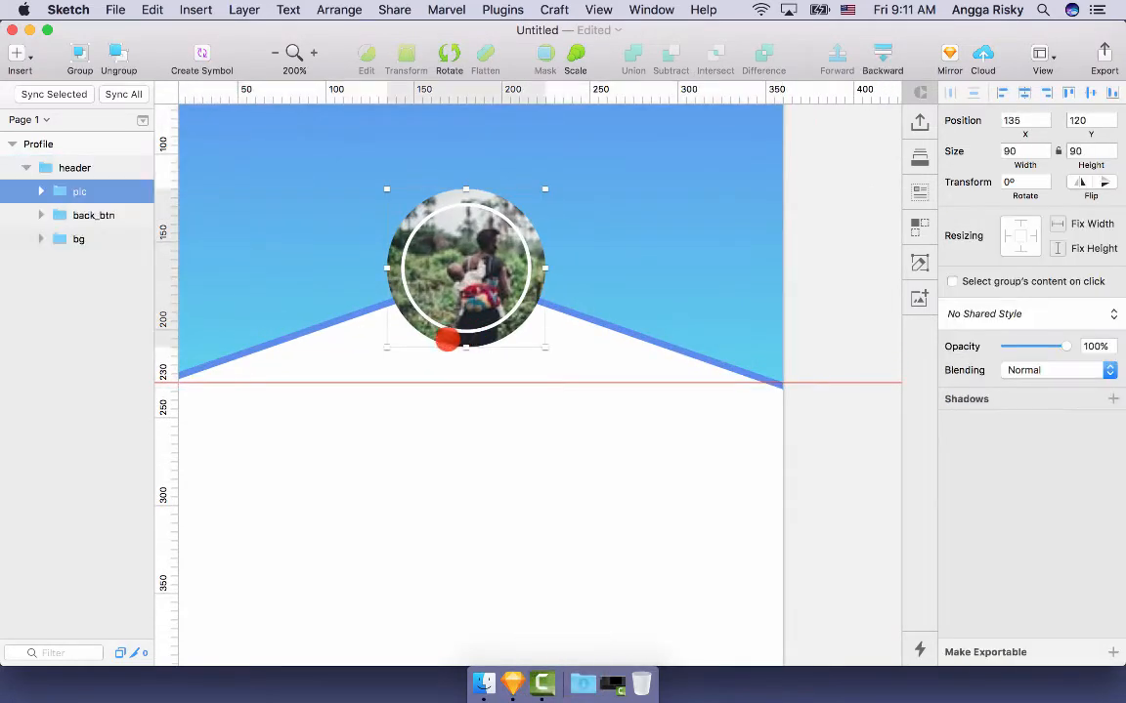
click(1011, 399)
click(846, 430)
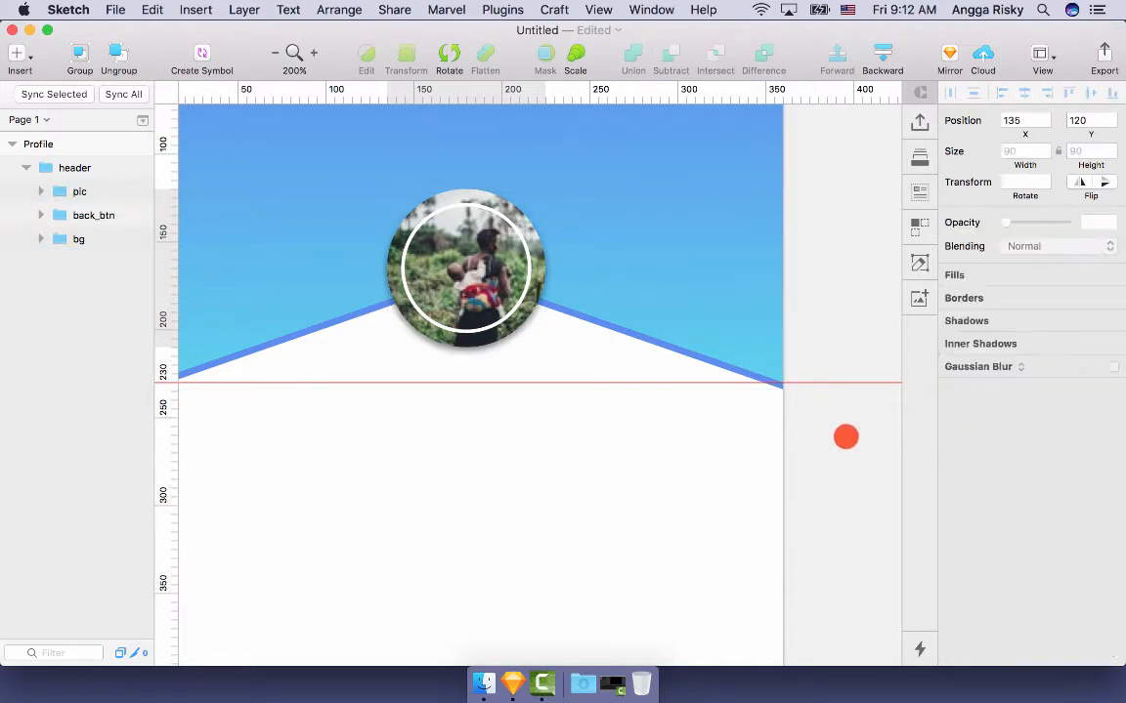
- Drag the horizontal guide at 230 off onto the ruler, then zoom back in on the header
key(super+minus)
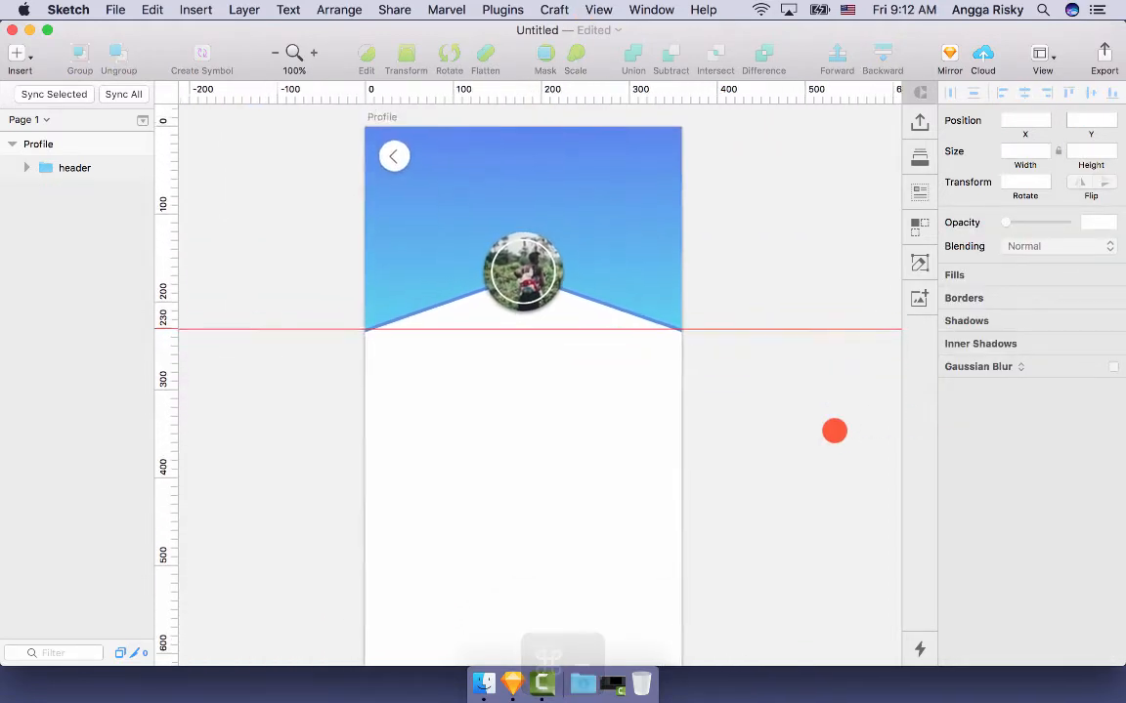
scroll(834, 431, down, 3)
scroll(834, 431, up, 3)
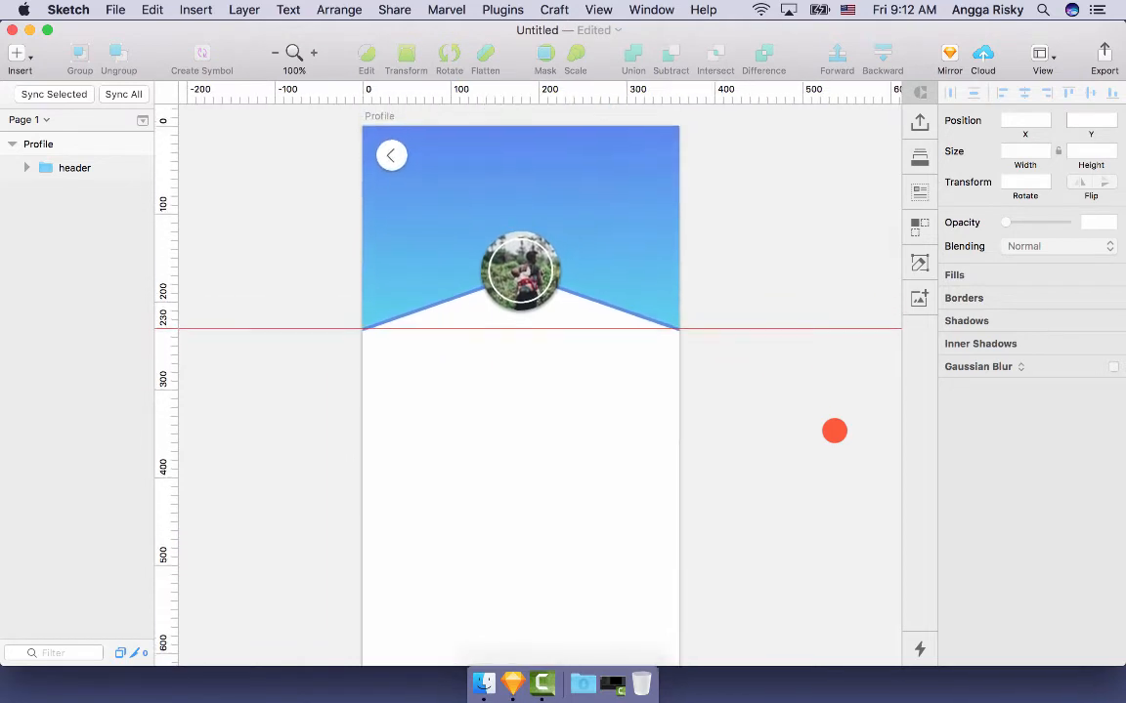
scroll(834, 431, down, 5)
scroll(835, 431, up, 1)
scroll(834, 431, up, 2)
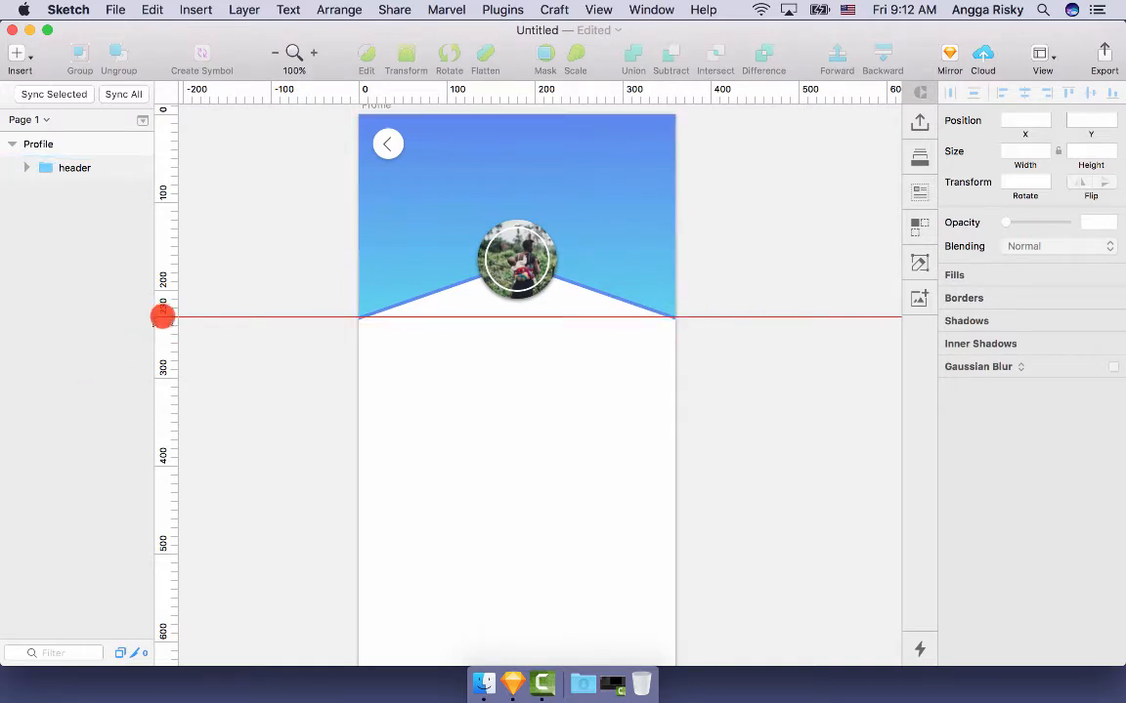
drag(162, 317, 202, 98)
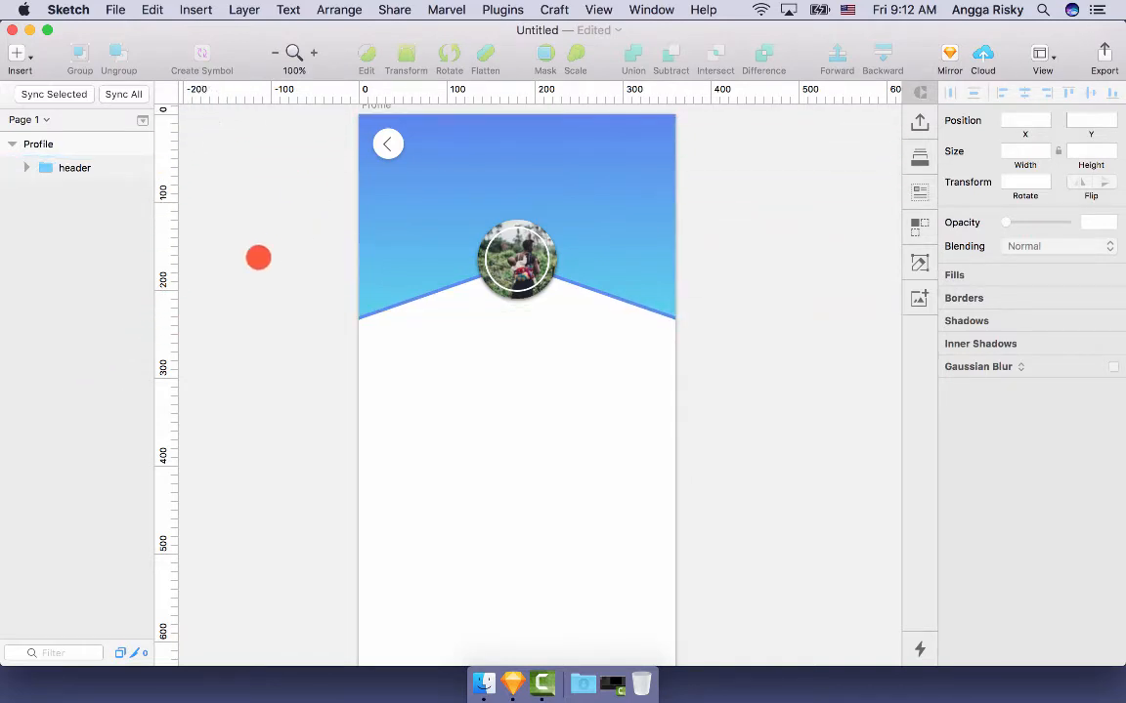
scroll(258, 258, right, 2)
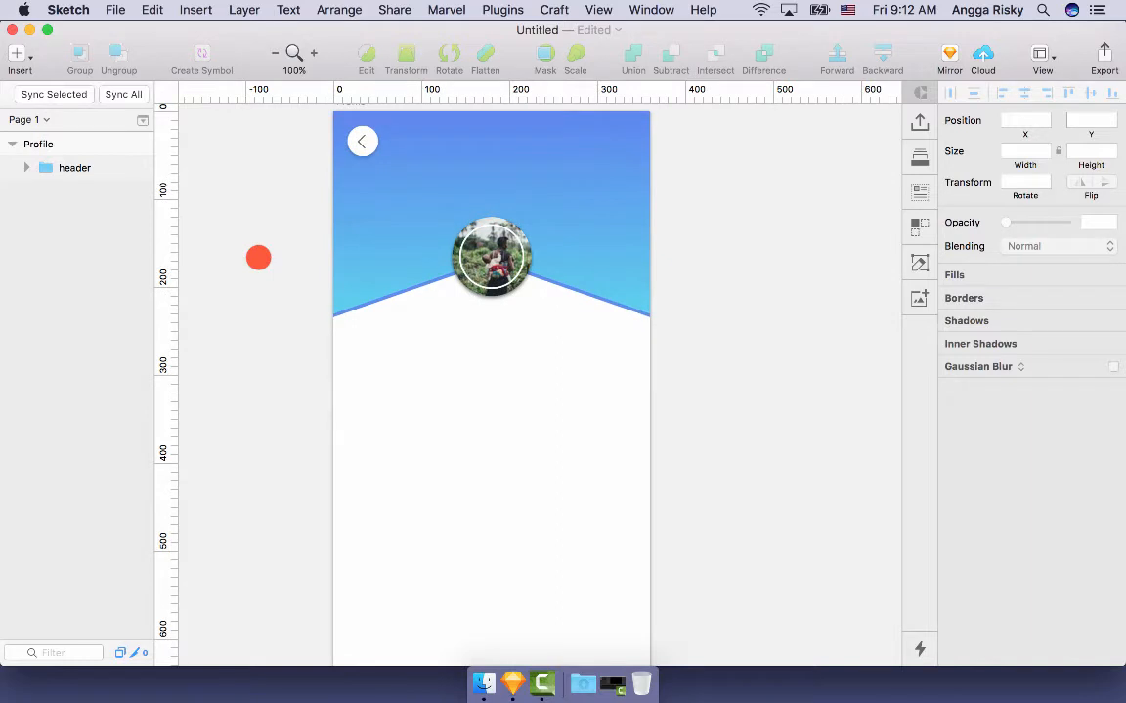
scroll(258, 258, up, 3)
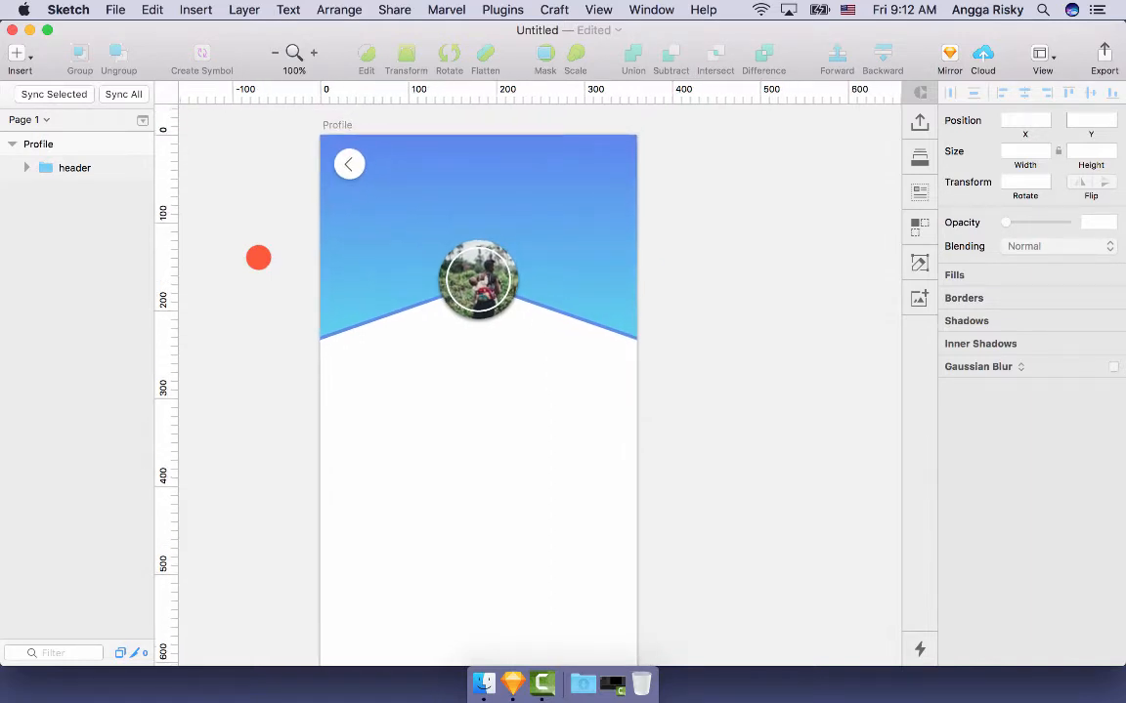
scroll(258, 258, down, 4)
scroll(258, 258, left, 1)
scroll(258, 258, up, 2)
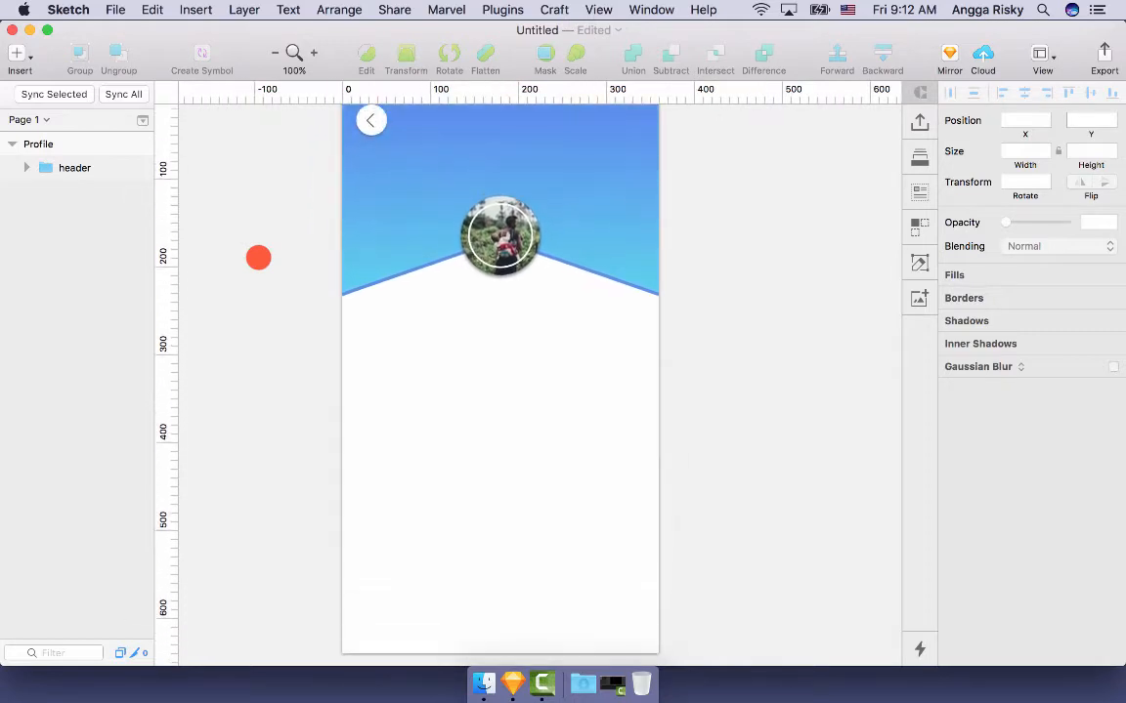
key(super+equal)
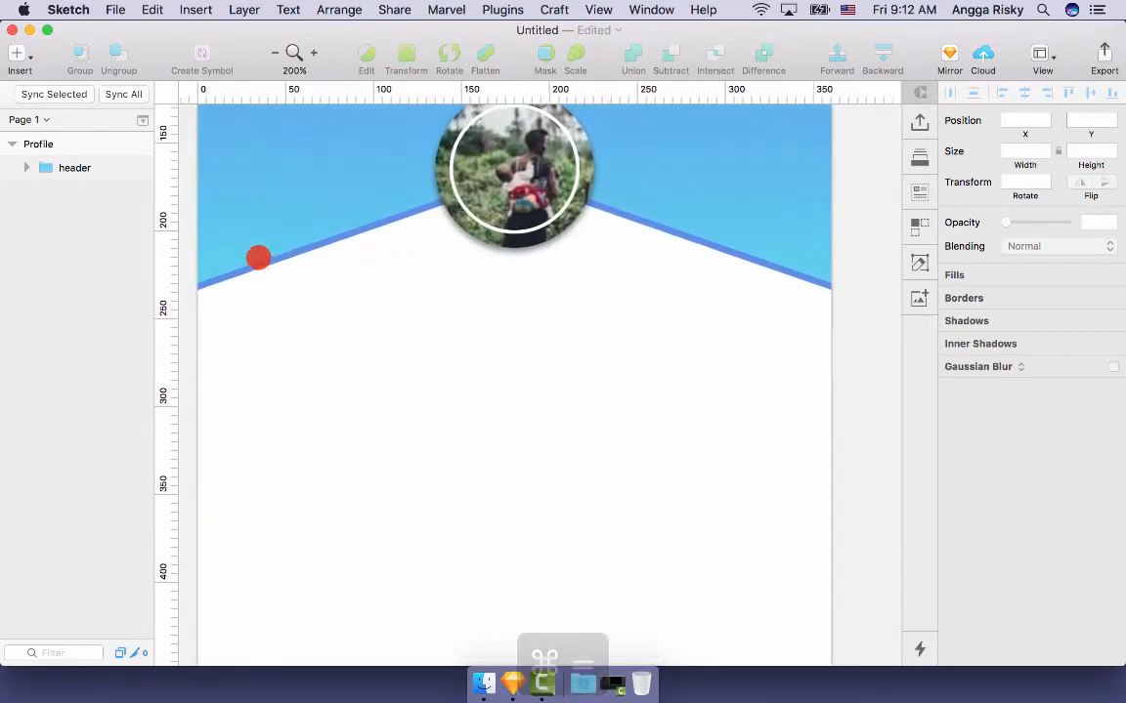
- Add a text layer below the profile photo containing the person's name
click(515, 291)
scroll(515, 291, left, 1)
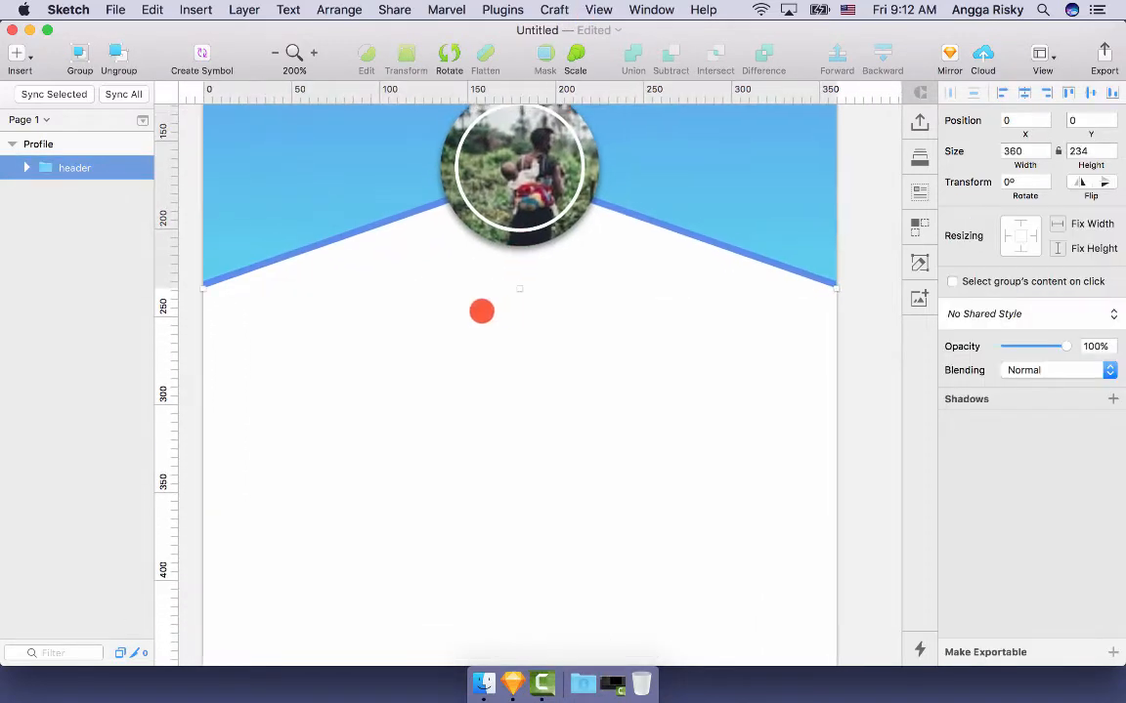
key(t)
click(461, 323)
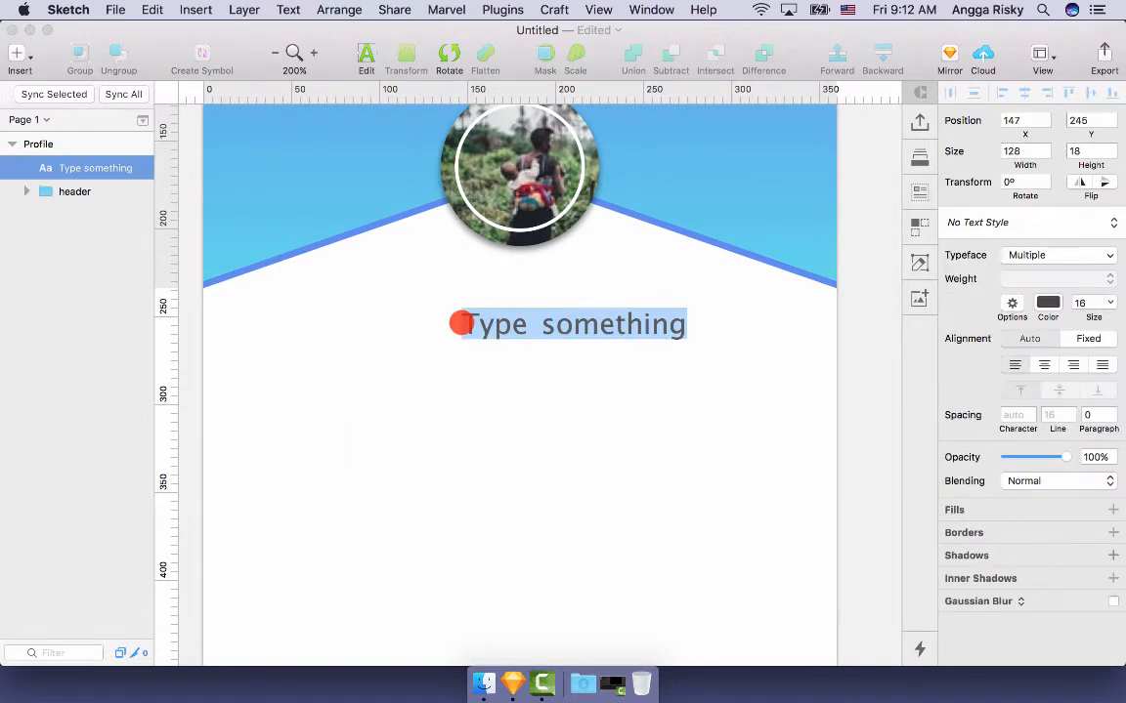
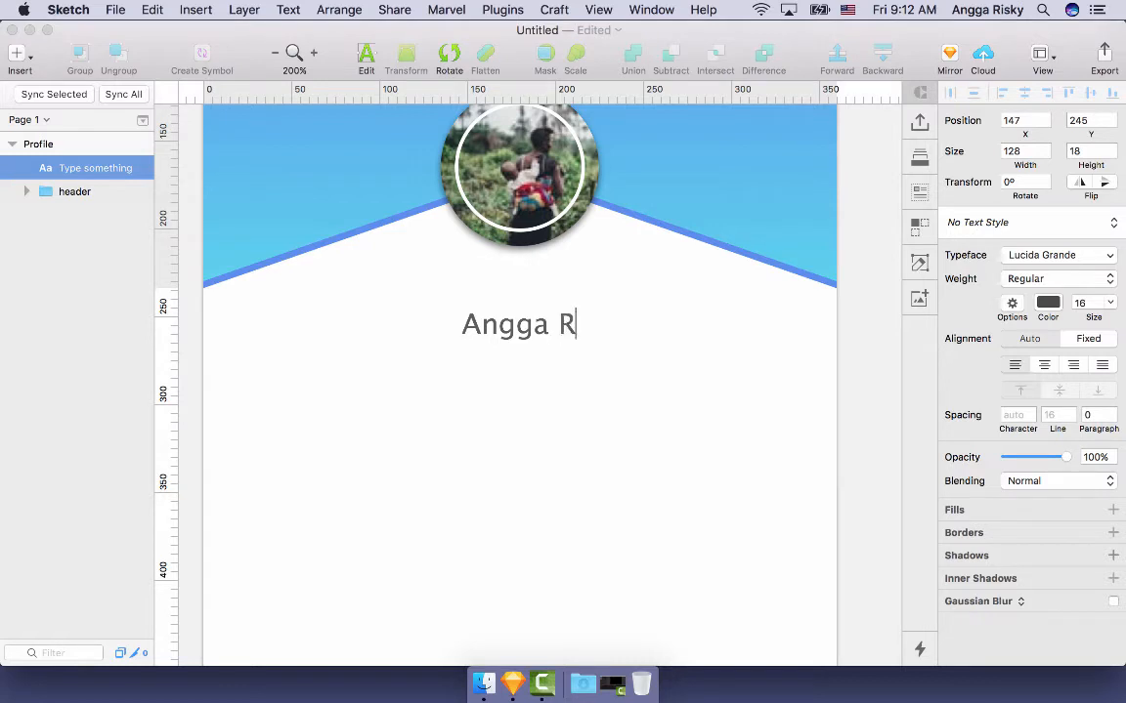
key(Escape)
- Set the name text to Roboto at size 24
click(1074, 313)
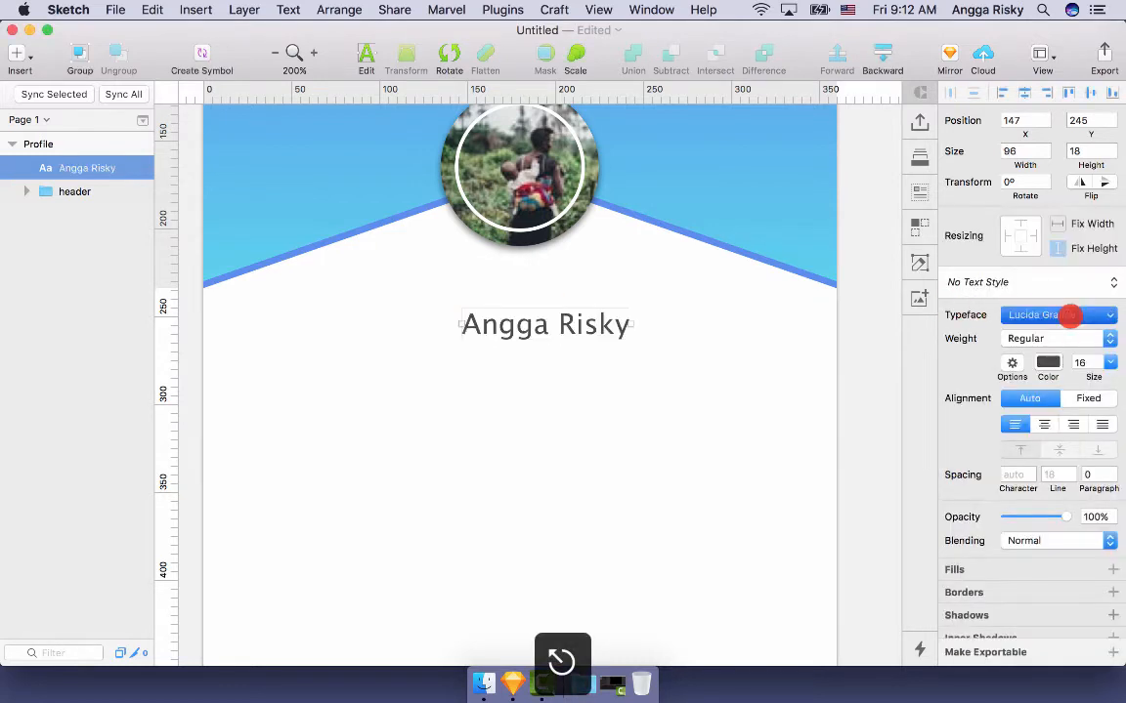
text(robo)
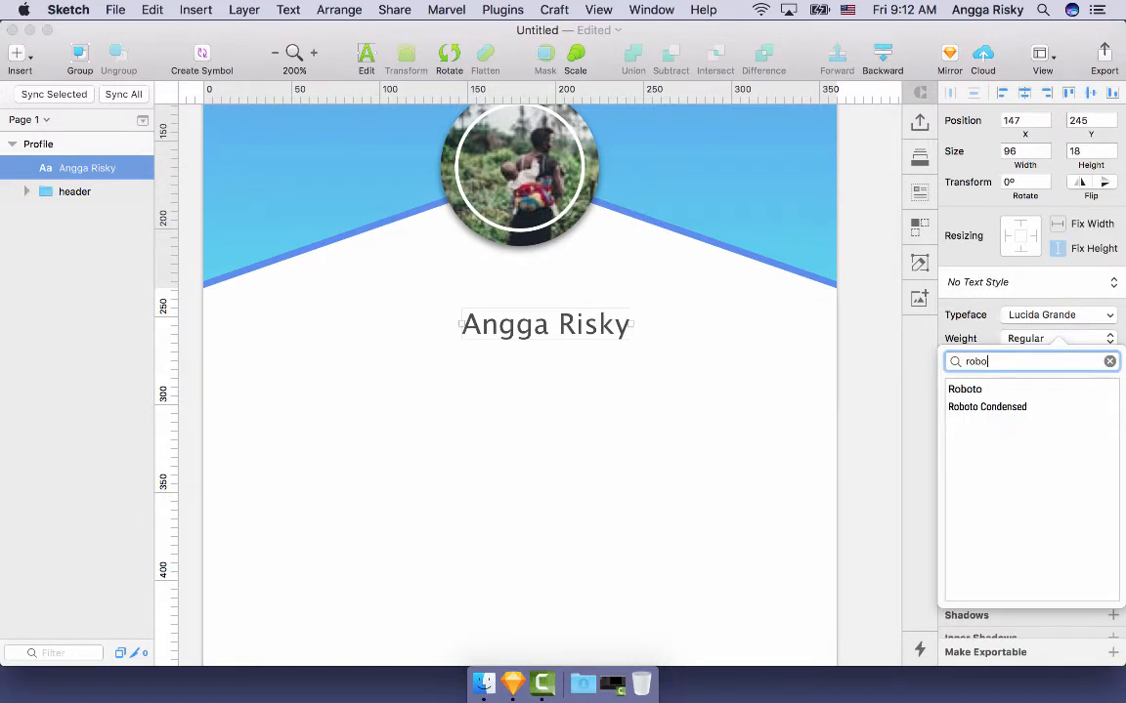
click(980, 392)
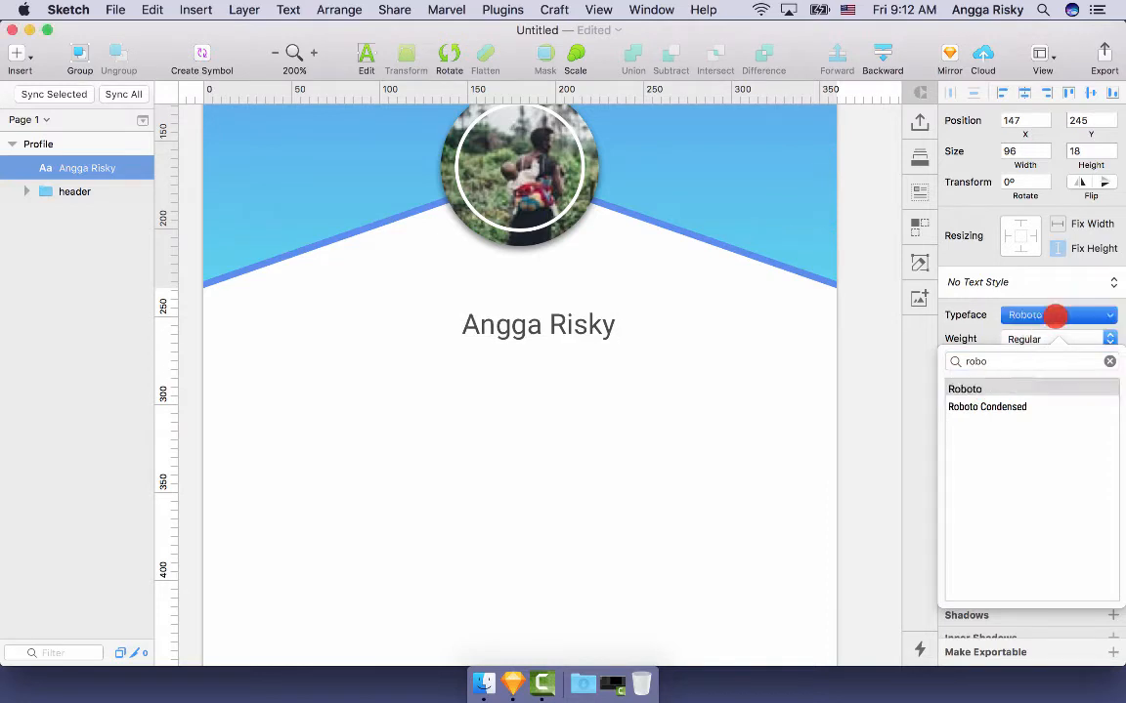
key(Escape)
key(super+minus)
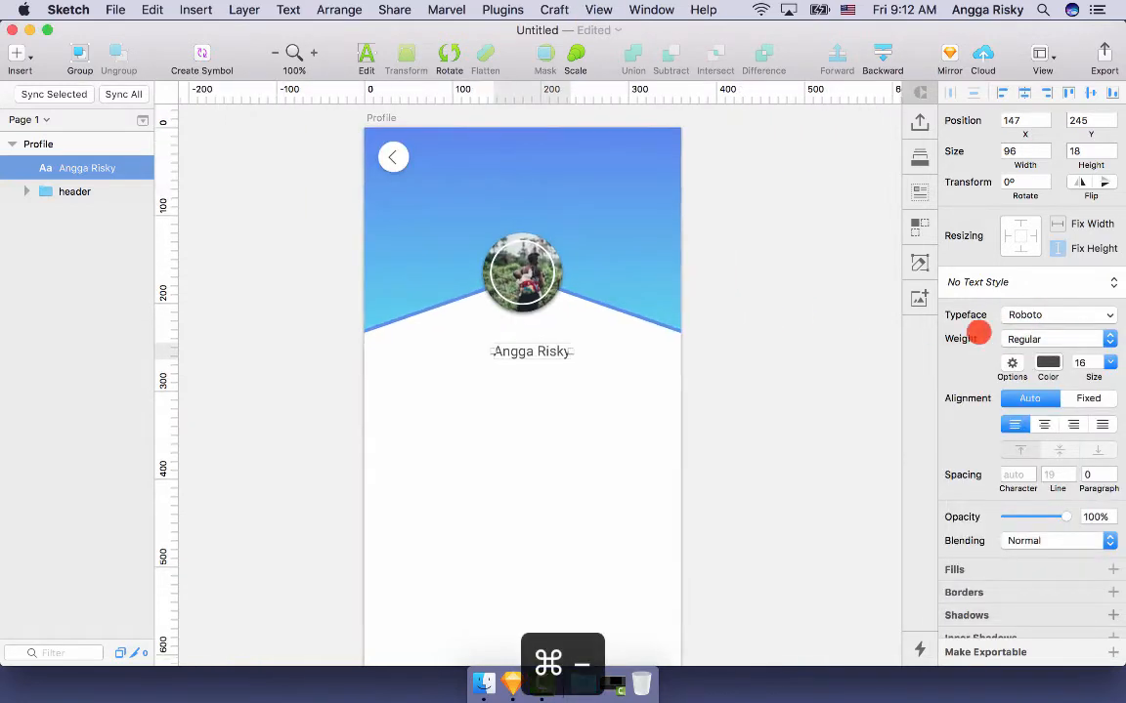
click(1109, 361)
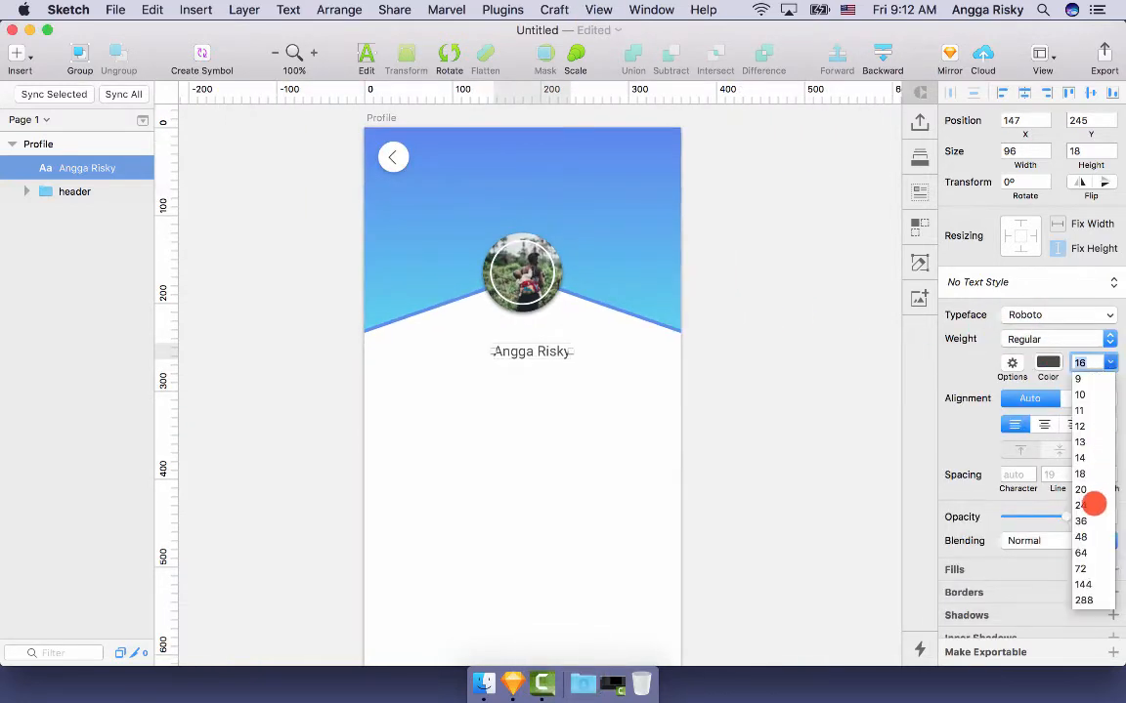
click(1093, 505)
click(555, 350)
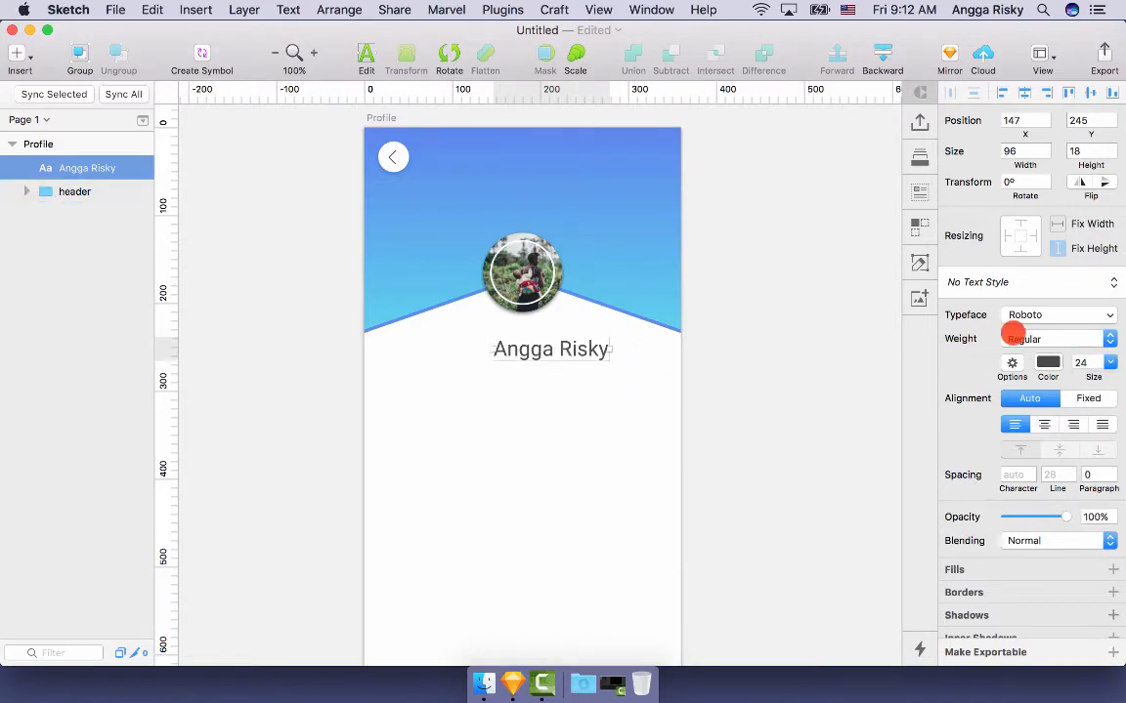
- Centre the name horizontally on the artboard and nudge it up slightly
click(1024, 93)
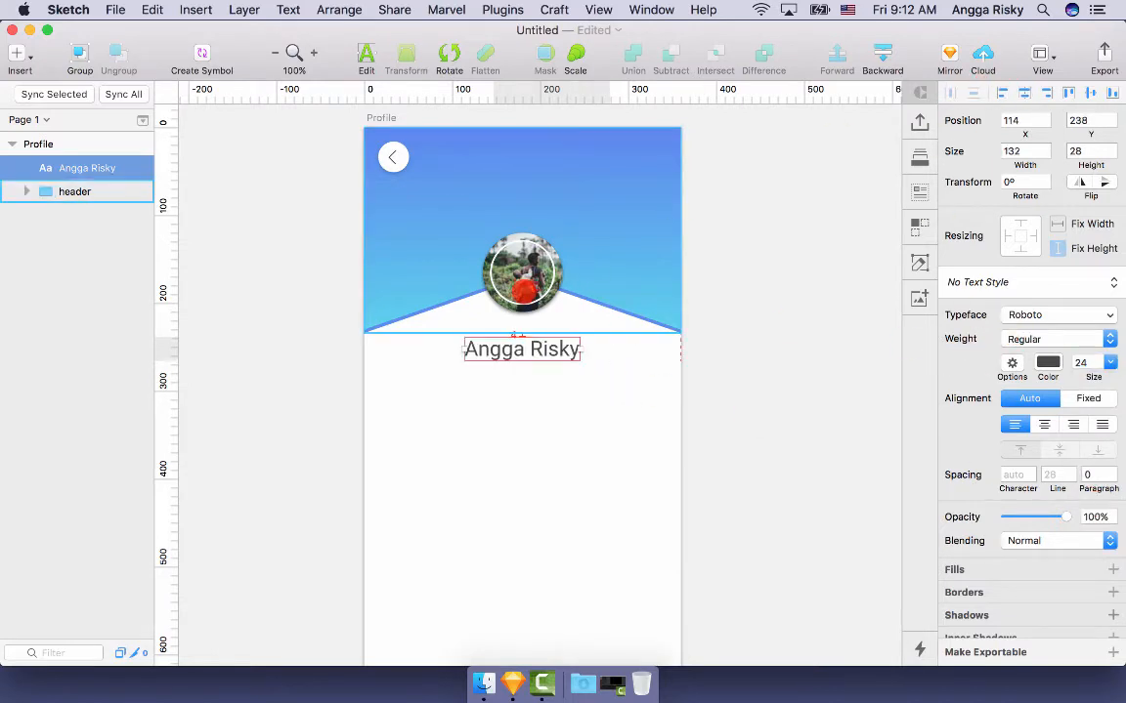
key(alt+Up)
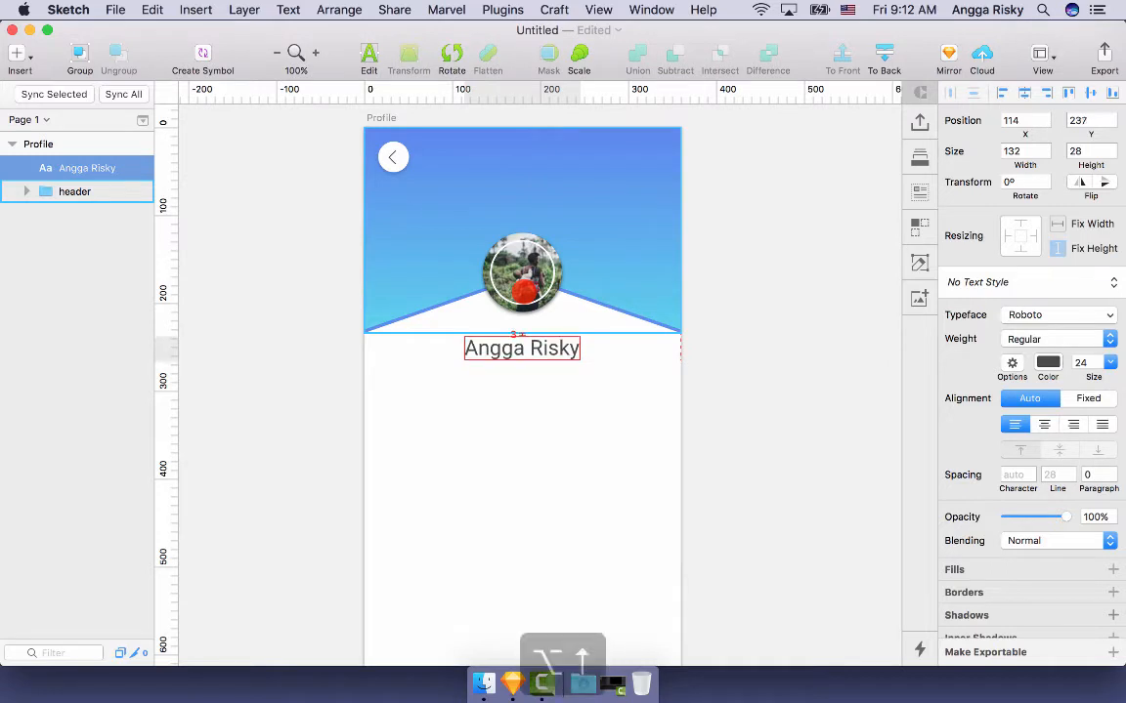
key(alt+Up)
key(alt+Up)
- Ungroup the header into its pic, back_btn and bg layers
click(369, 215)
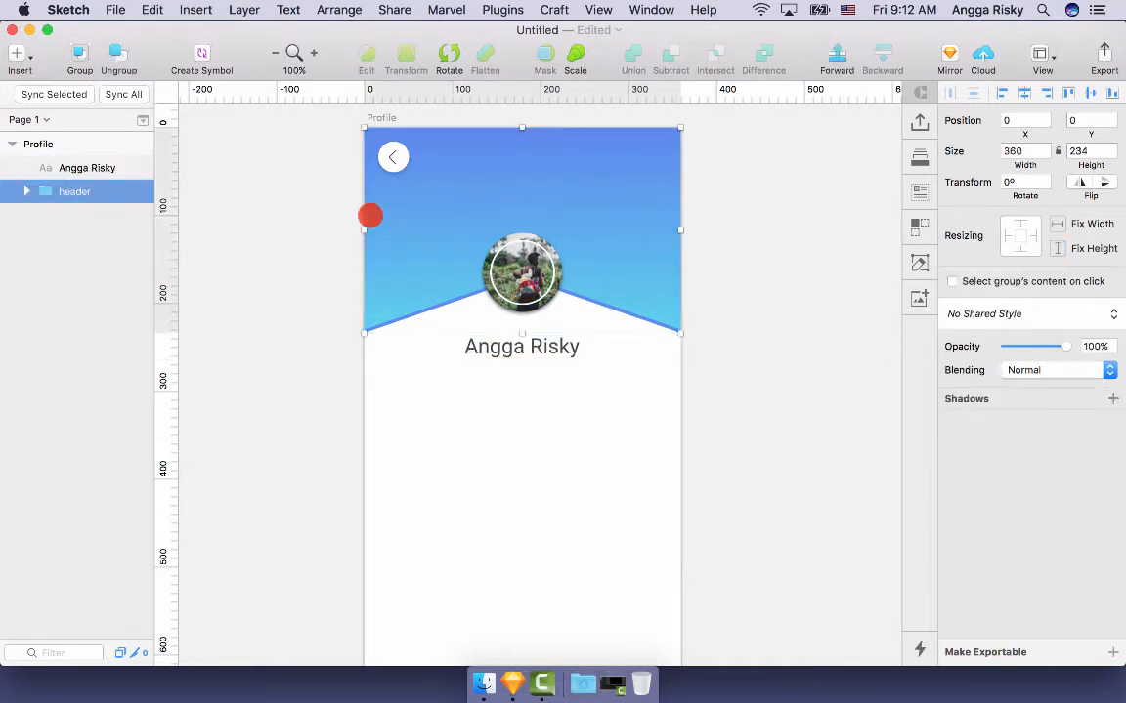
key(super+shift+g)
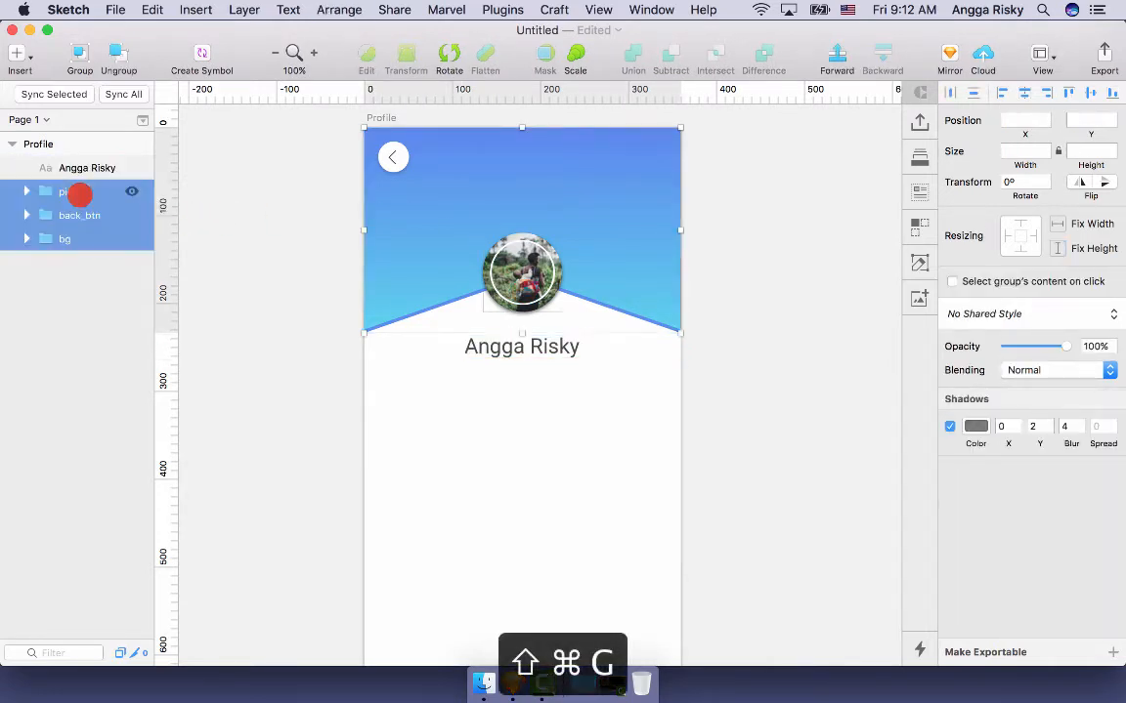
click(276, 232)
- Fine-tune the name's vertical spacing beneath the avatar, settling at 114,234
click(532, 340)
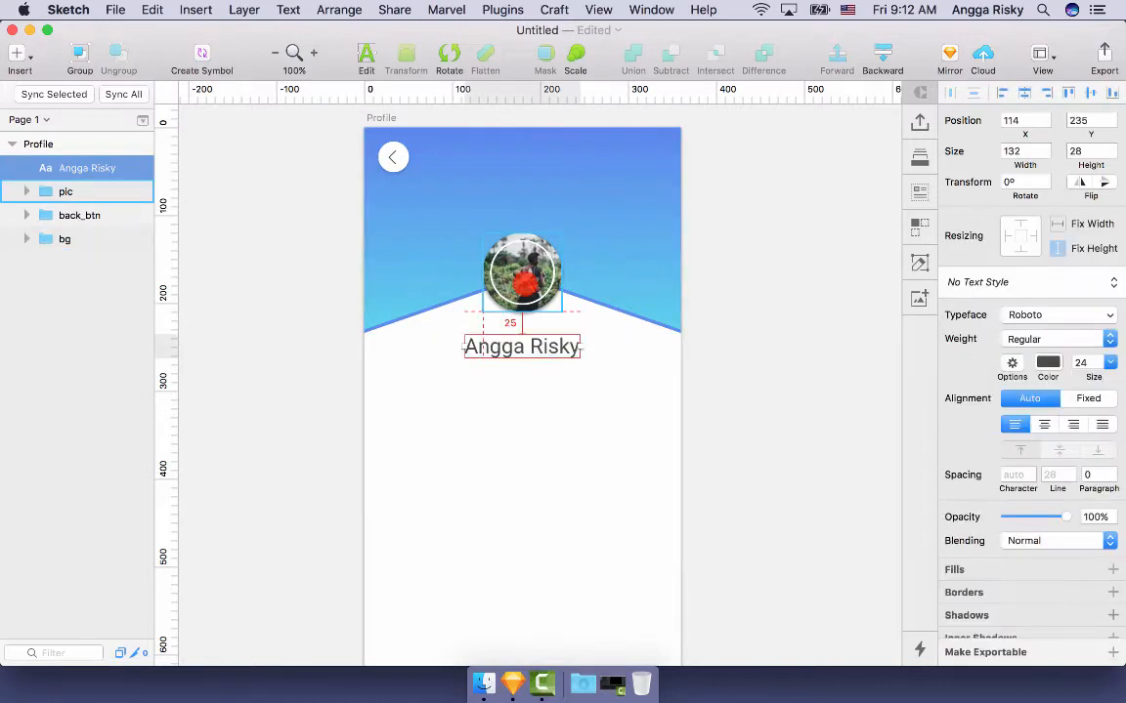
key(alt)
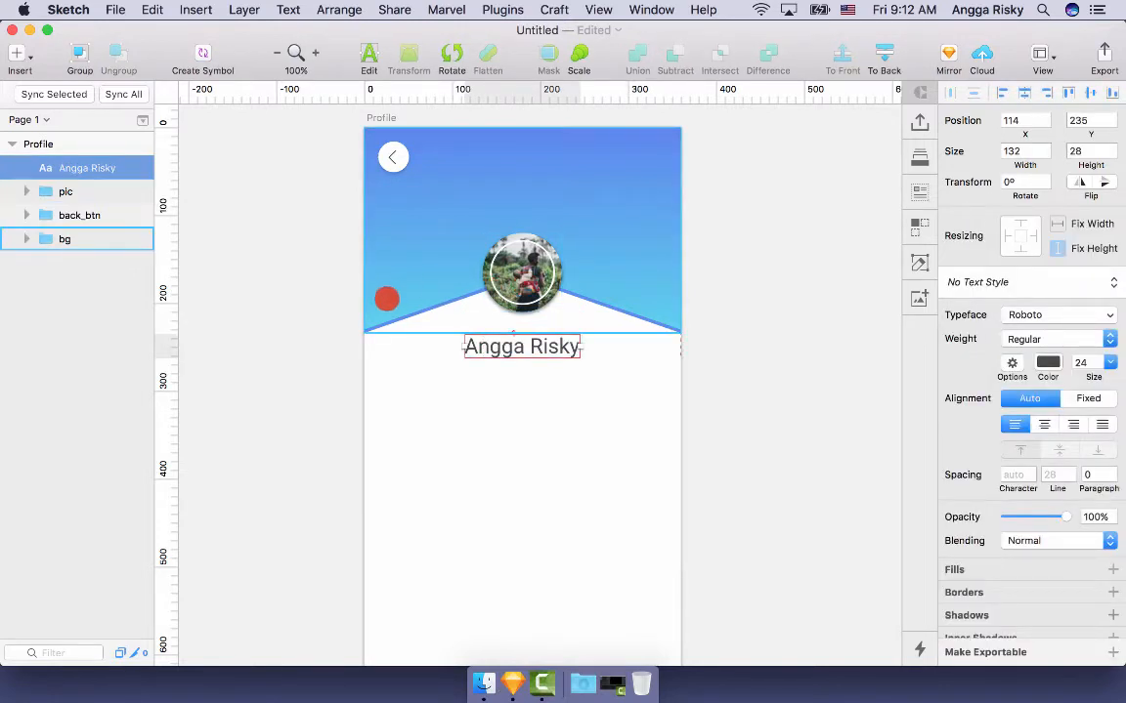
key(alt+Down)
key(alt+Down)
key(alt+Down)
key(alt+Down)
key(alt+Down)
key(alt+Down)
key(alt+Down)
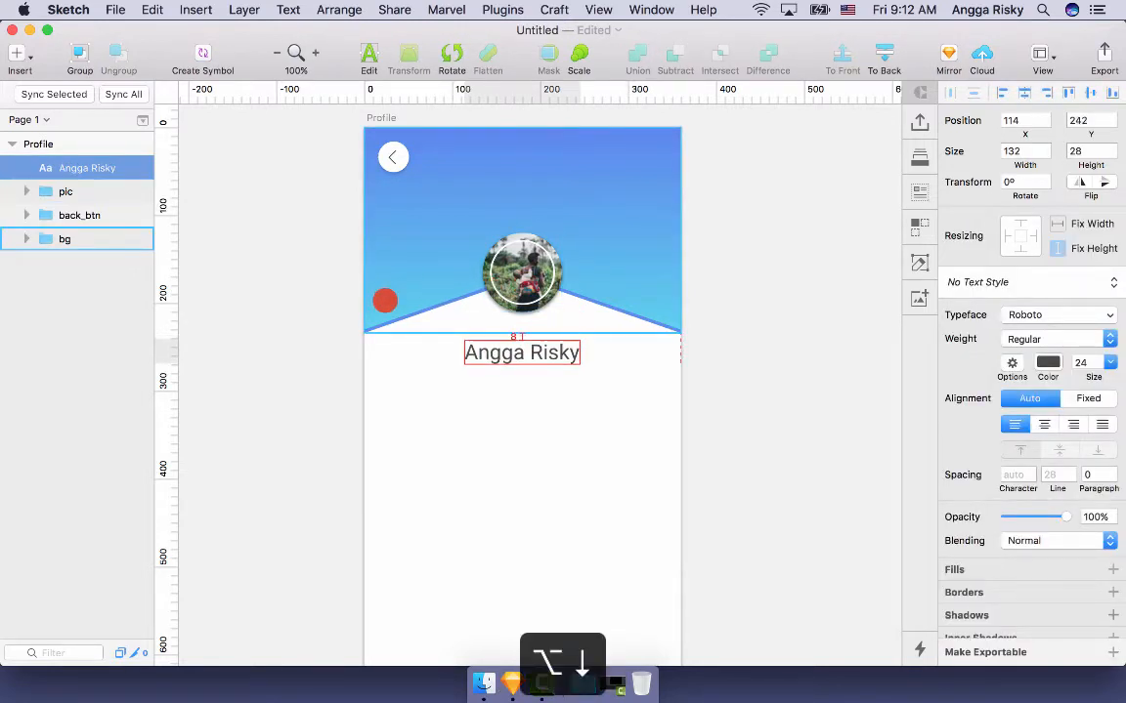
key(alt+Up)
key(alt+Up)
key(alt+Up)
key(alt+Up)
key(alt+Up)
key(alt+Up)
key(alt+Up)
key(alt+Up)
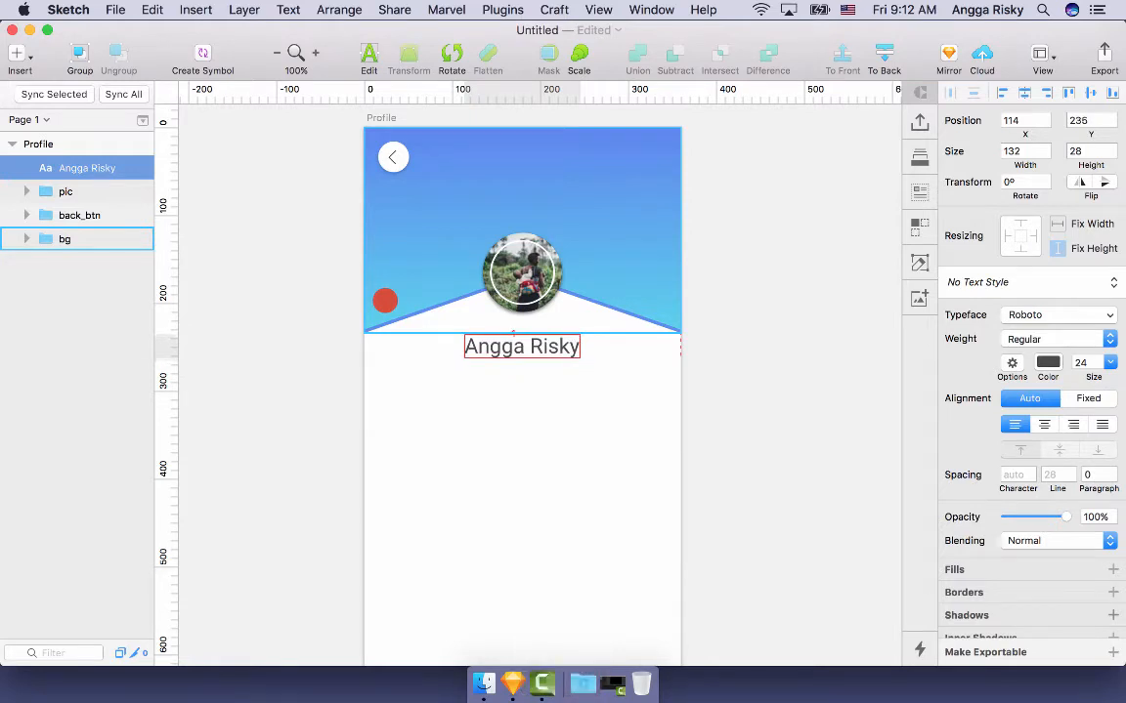
scroll(359, 405, down, 3)
scroll(358, 405, up, 3)
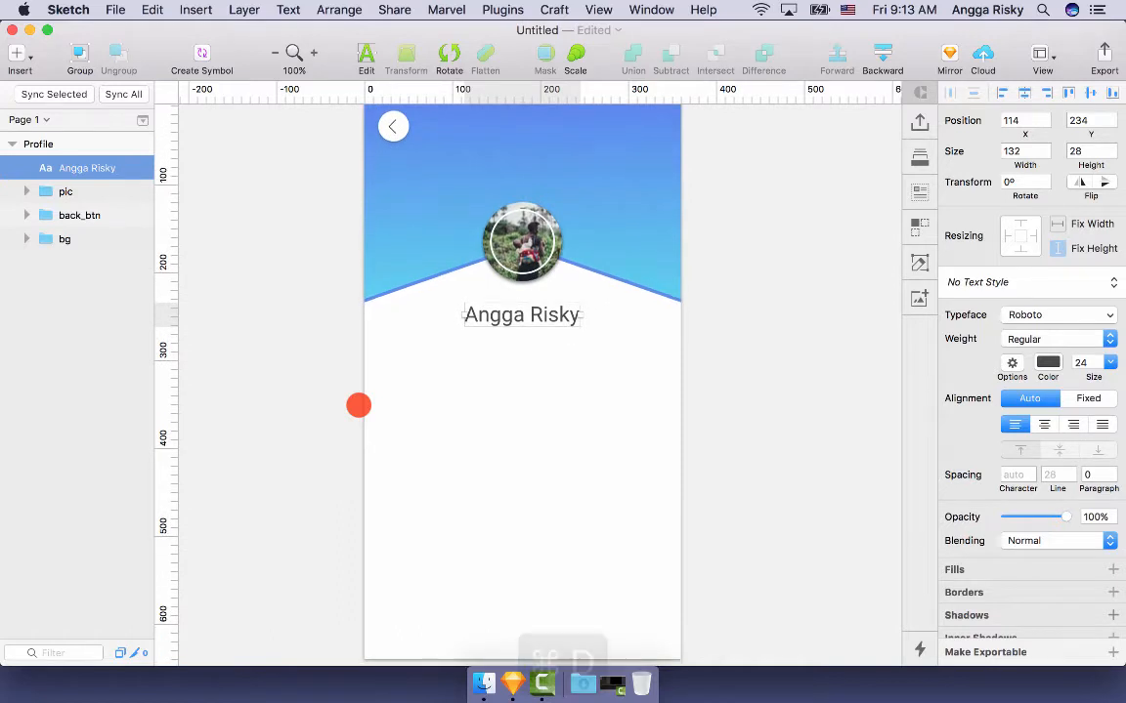
- Duplicate the name text below the original and set the copy's size to 14
key(cmd+d)
key(shift+Down)
key(shift+Down)
key(shift+Down)
key(shift+Down)
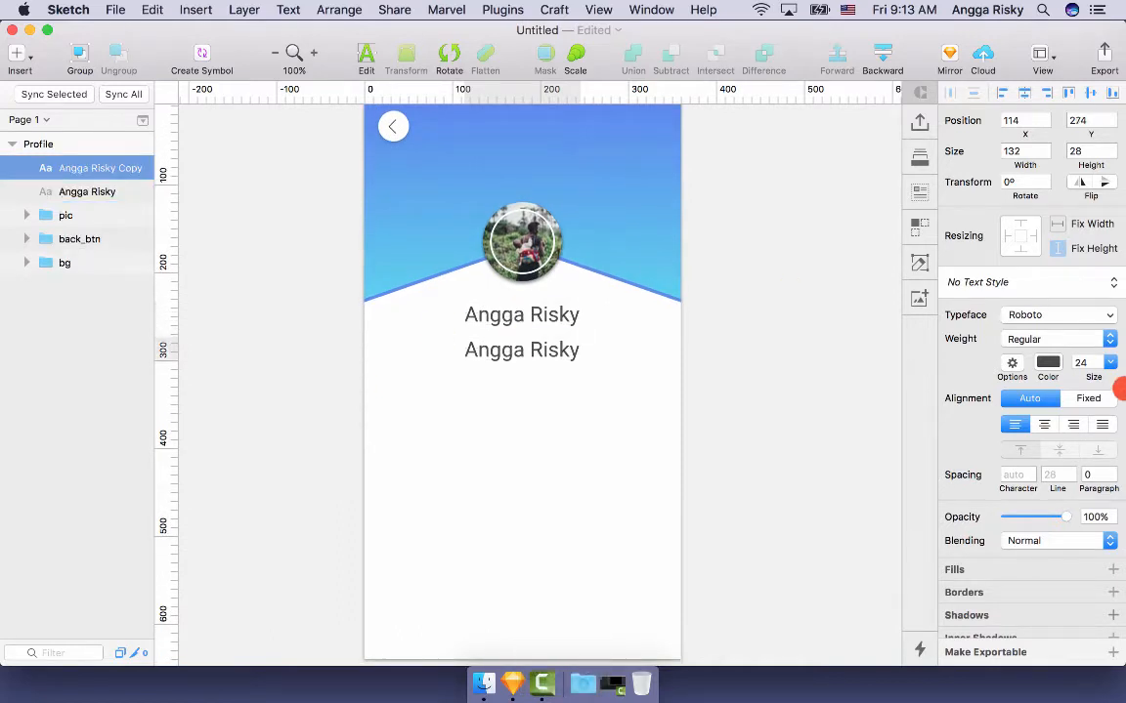
click(1112, 362)
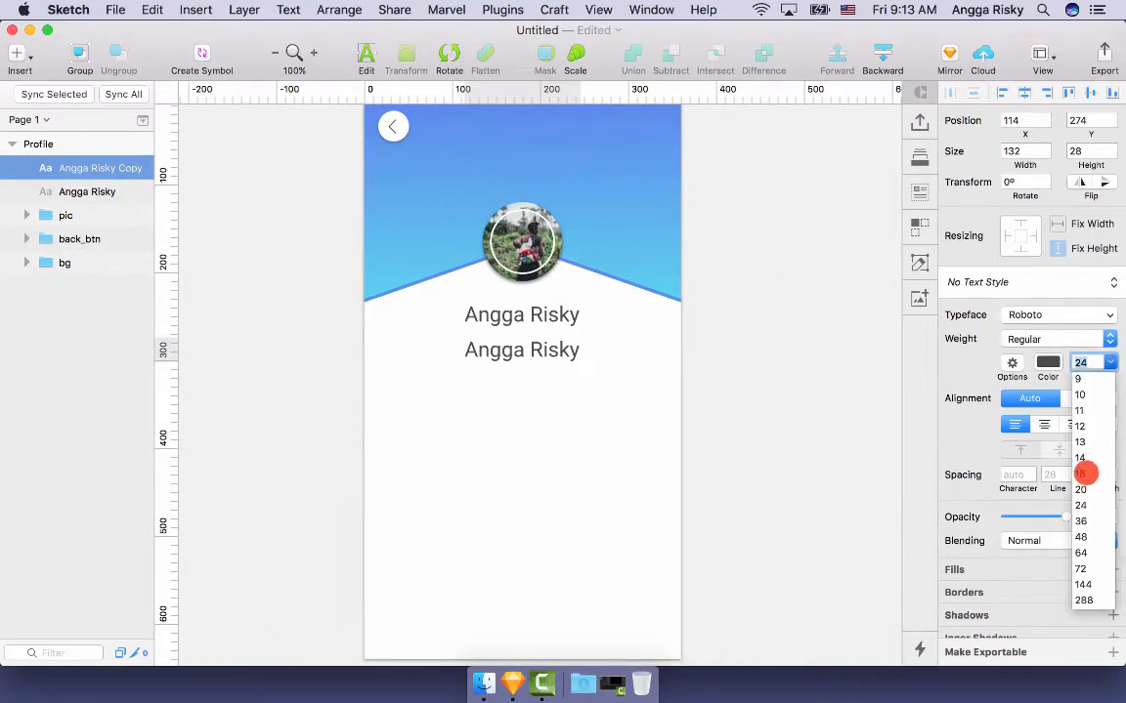
click(1081, 474)
click(1111, 363)
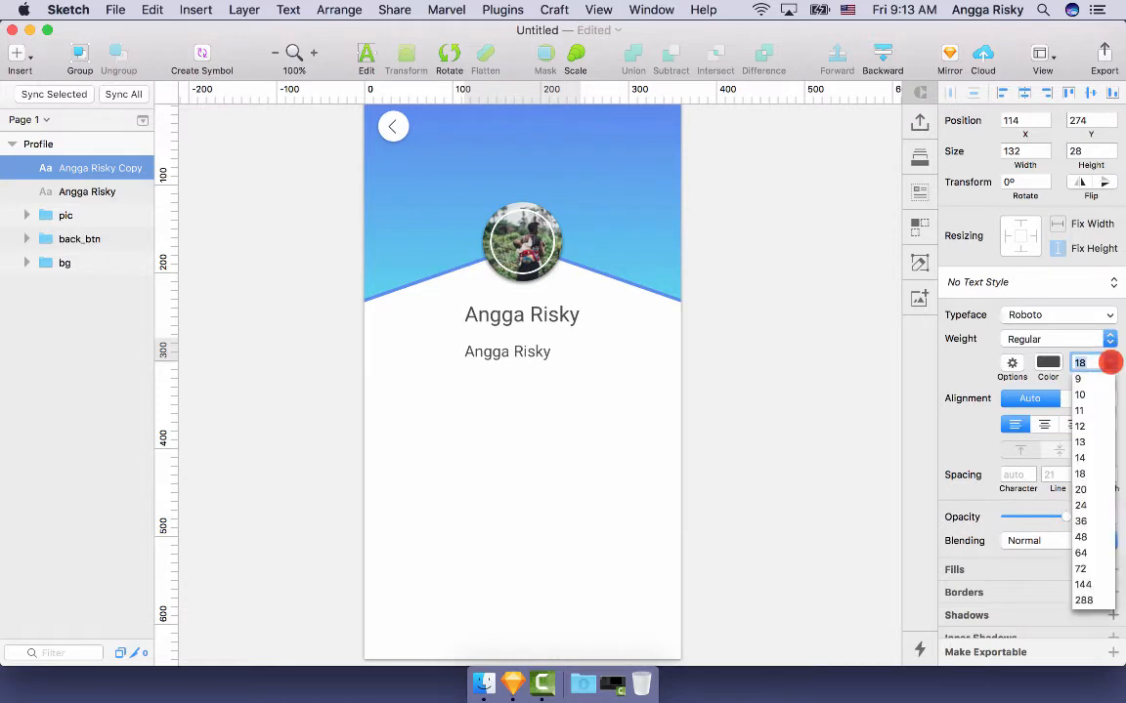
click(1087, 459)
- Retype the copy as 'UI Designer. Indonesia.'
scroll(830, 404, up, 2)
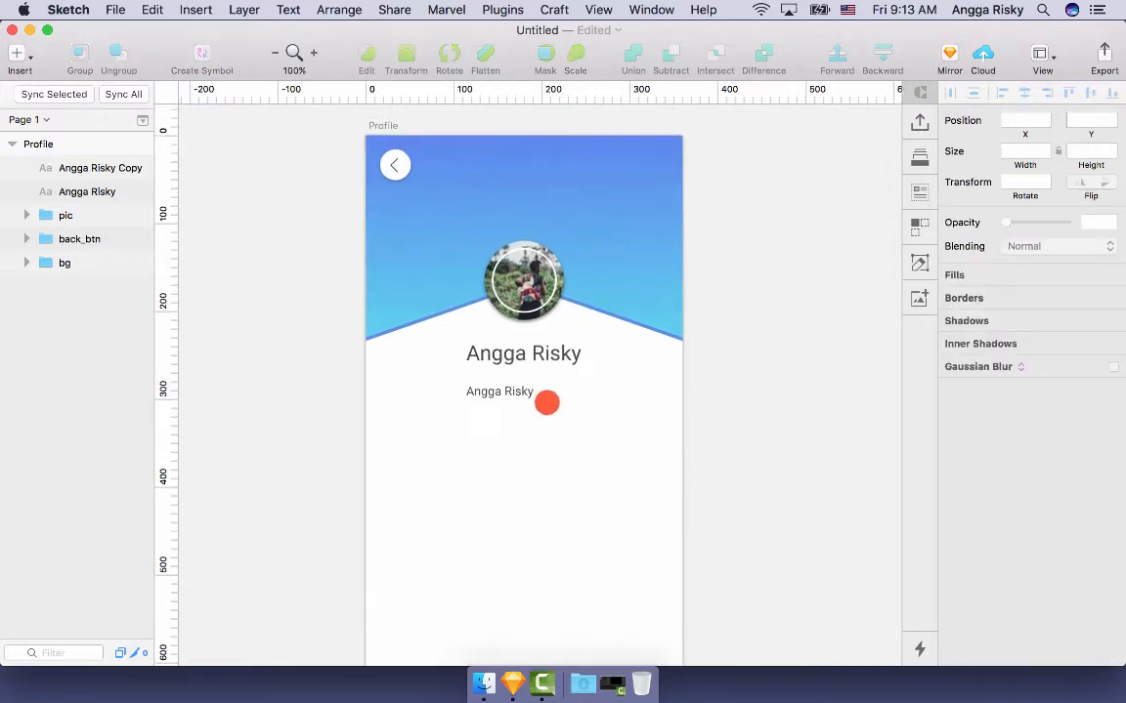
double_click(525, 395)
key(super+a)
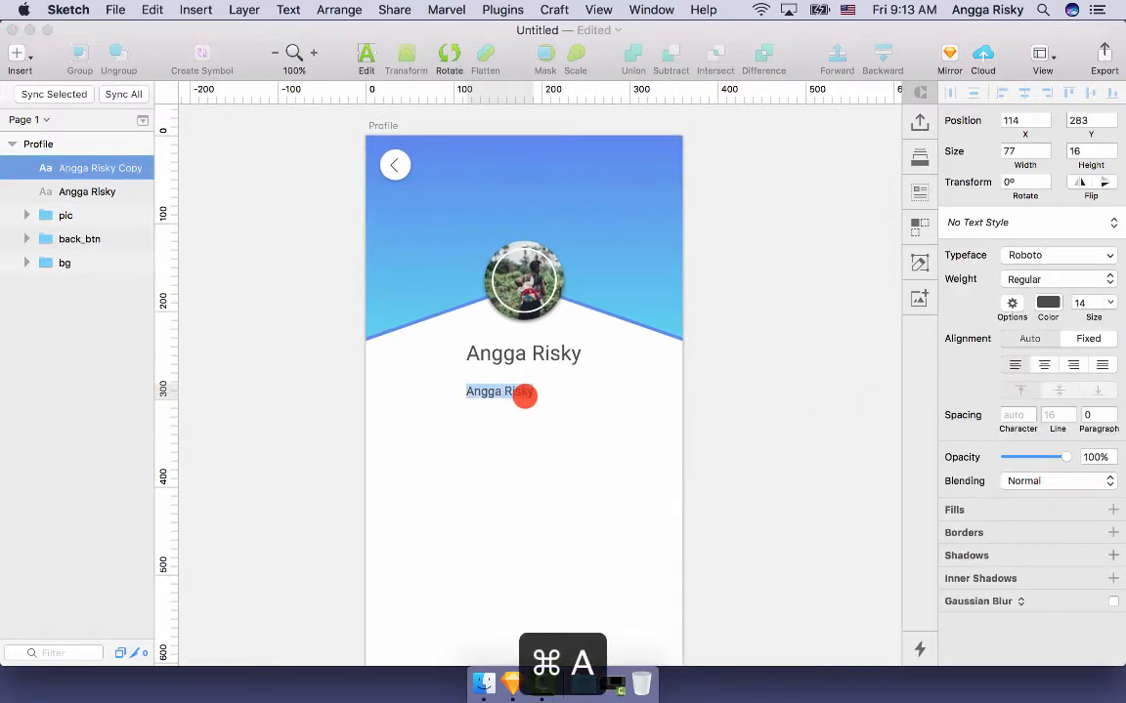
text(Designer. C)
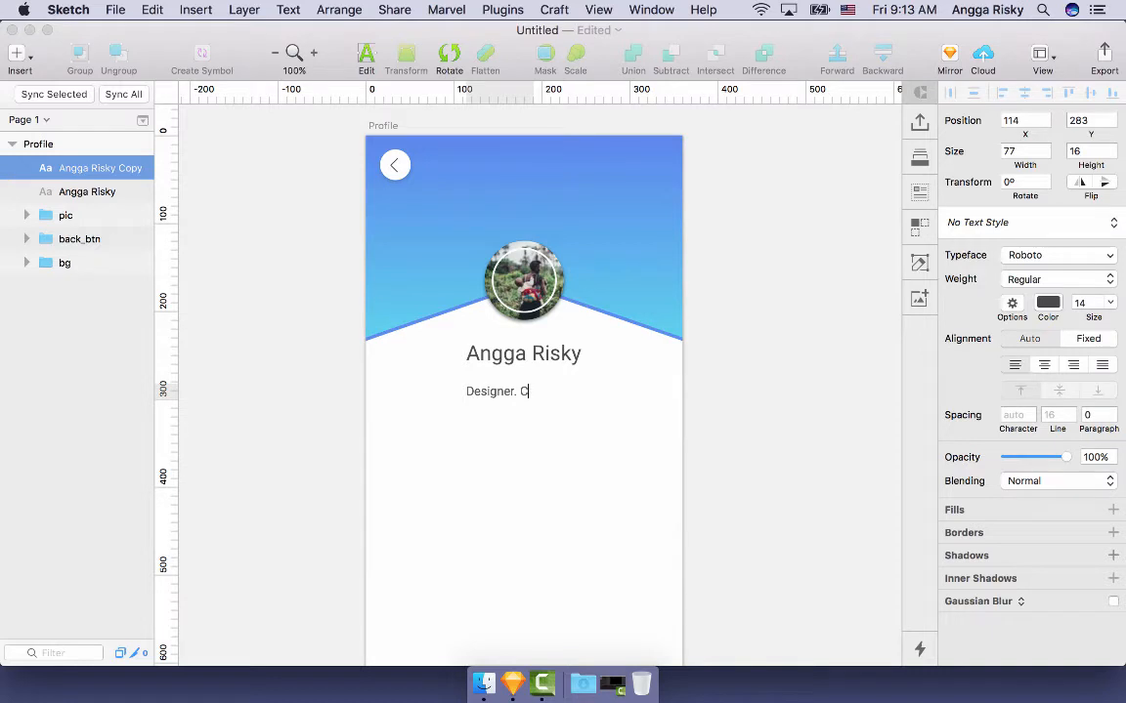
key(BackSpace)
key(super+a)
text(UI Ds)
key(Escape)
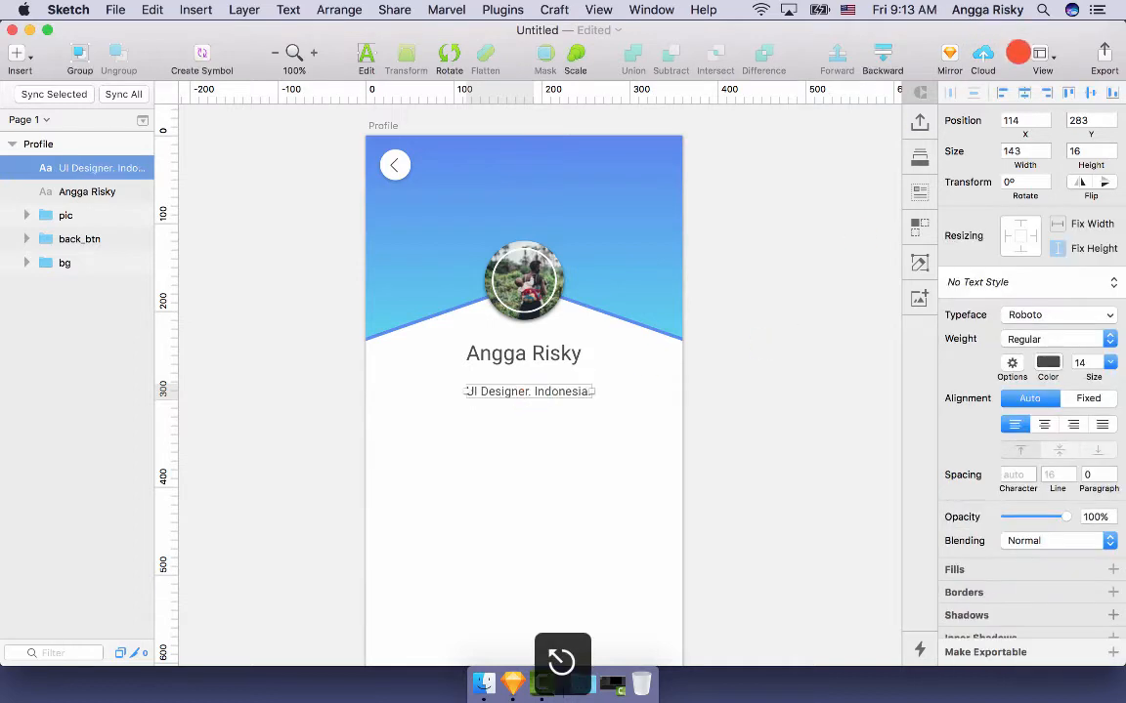
- Centre the subtitle horizontally and position it 6 px beneath the name
click(1025, 93)
key(alt+shift+Up)
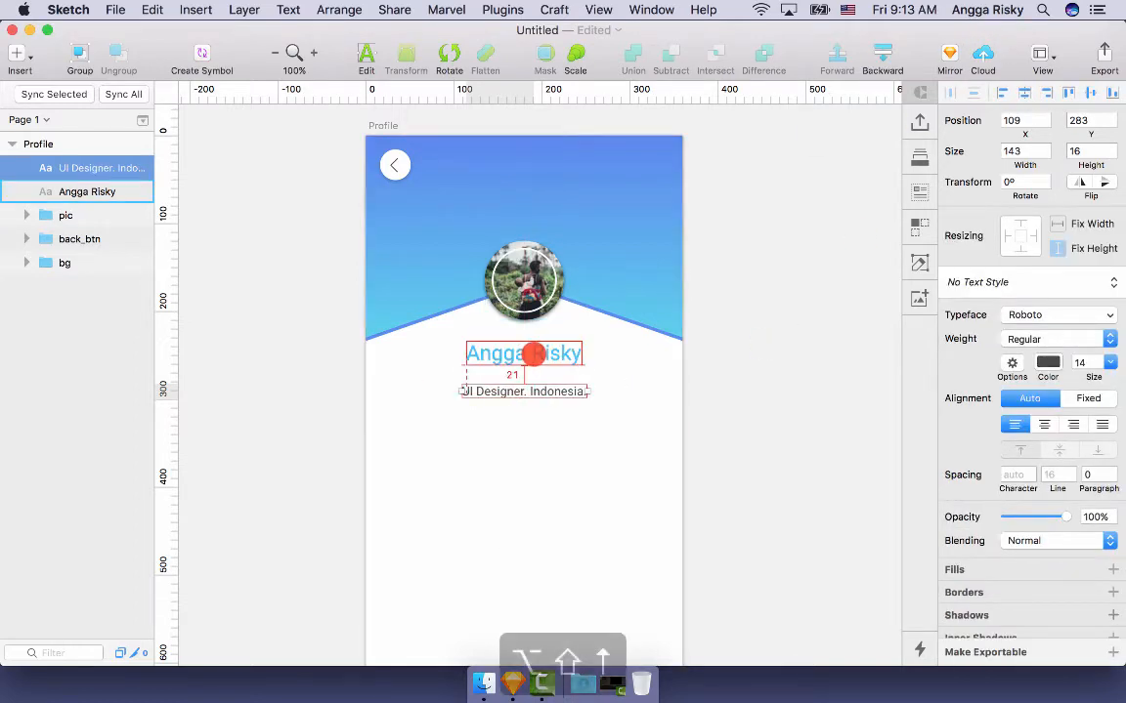
key(alt+shift+Up)
key(alt+shift+Up)
key(alt+Down)
key(alt+Down)
key(alt+Down)
key(alt+Down)
key(alt+Down)
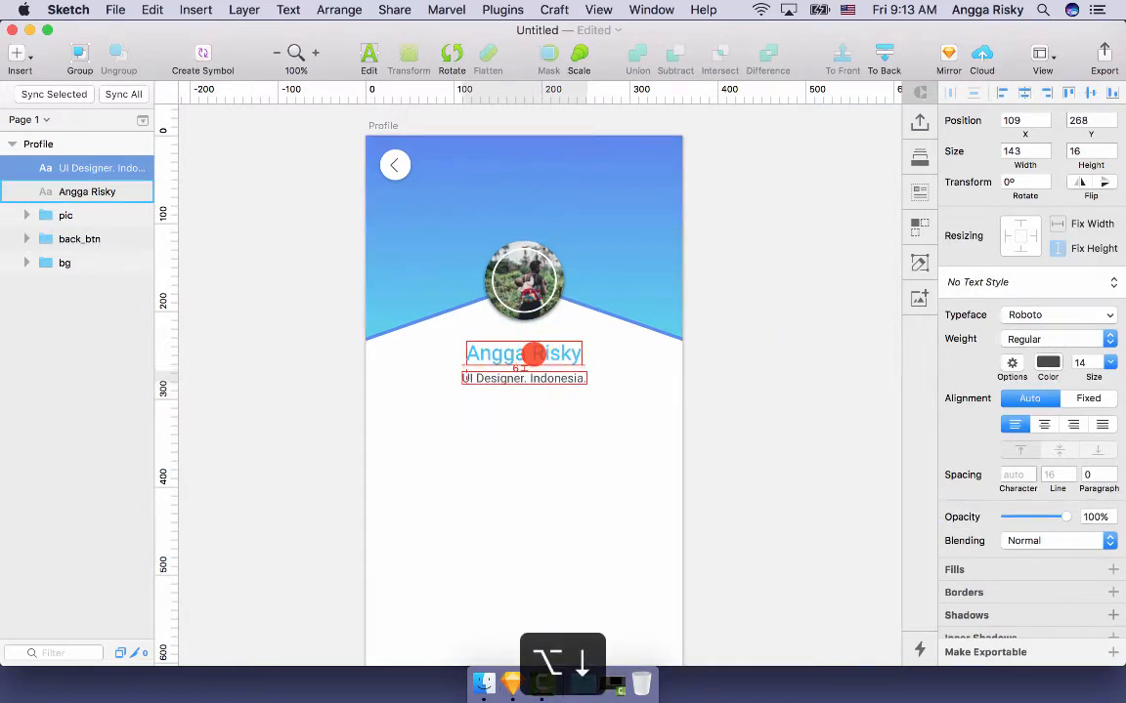
scroll(768, 382, down, 5)
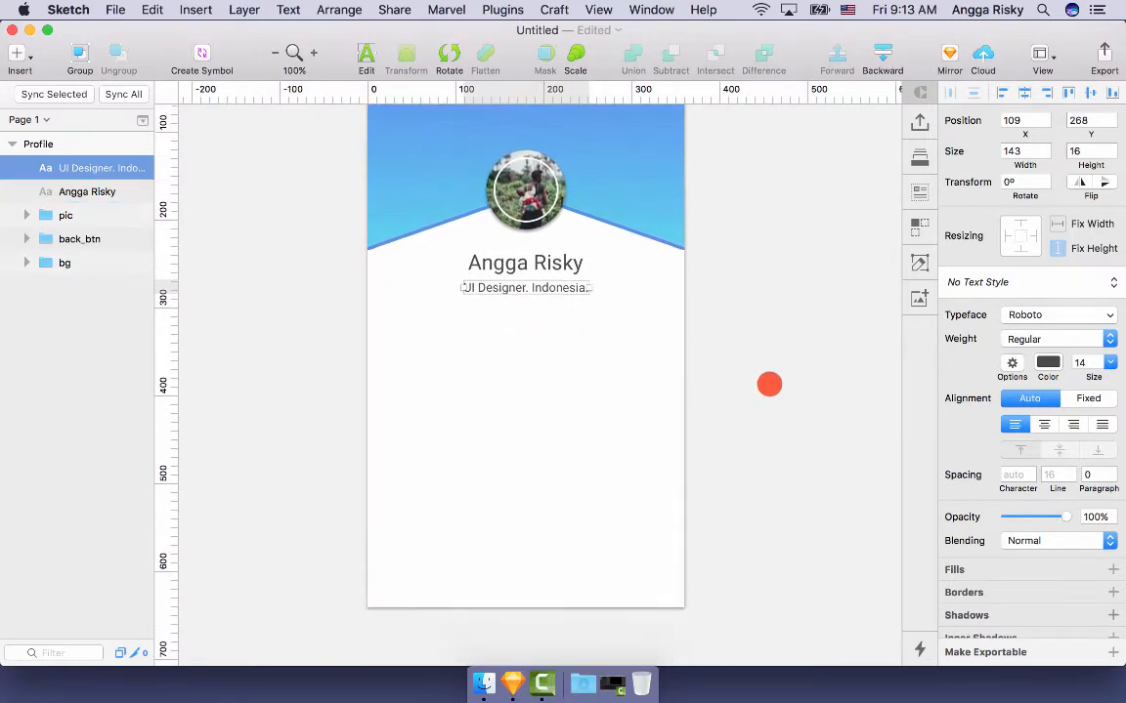
- Select the name and subtitle layers in the Layers list, group them and rename the group 'information'
scroll(769, 384, up, 4)
click(781, 316)
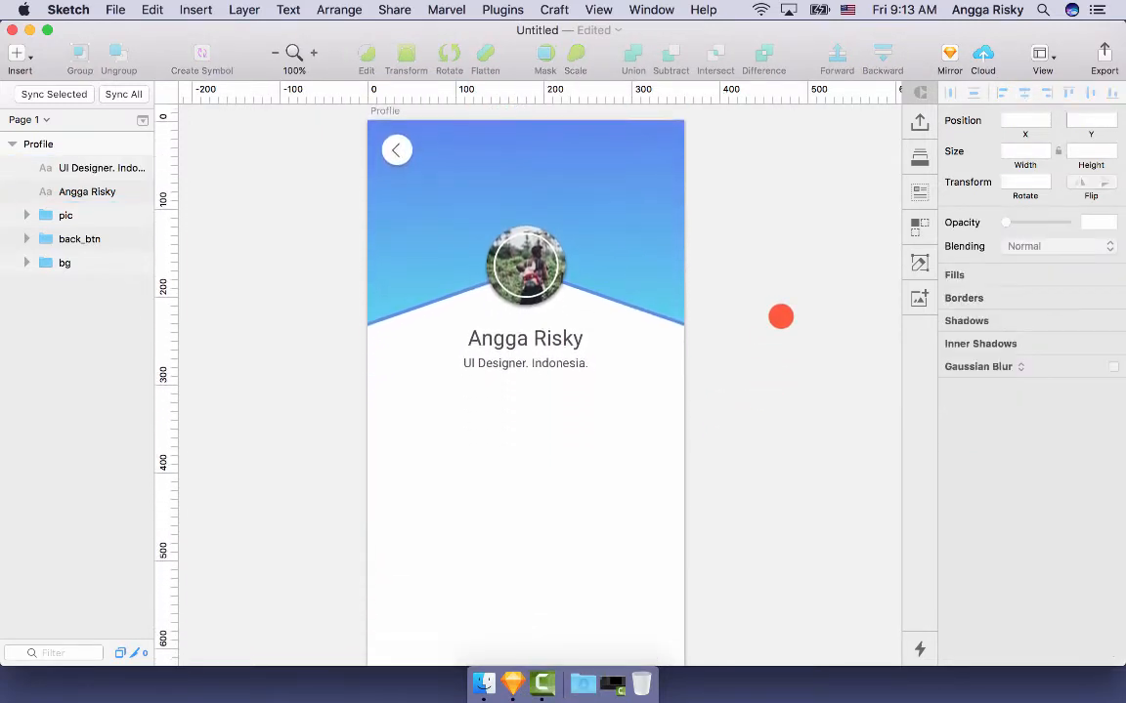
scroll(780, 315, up, 2)
scroll(780, 316, down, 5)
scroll(781, 316, left, 1)
scroll(780, 316, up, 2)
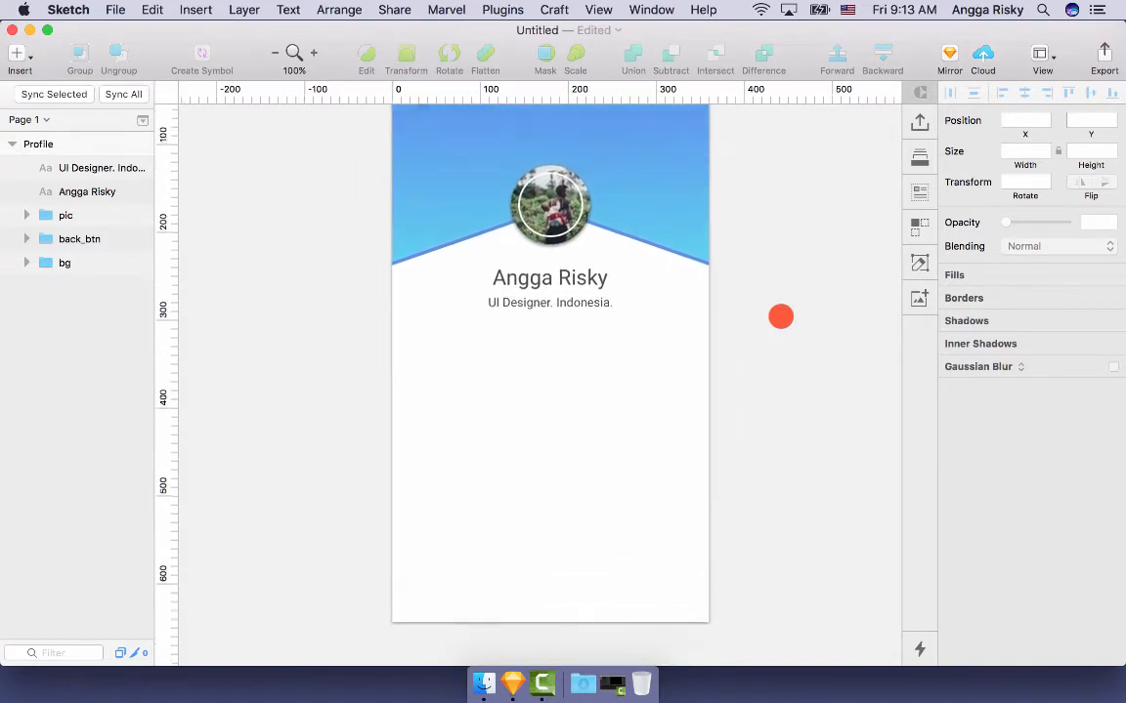
scroll(780, 316, up, 4)
scroll(780, 316, down, 7)
scroll(781, 315, right, 1)
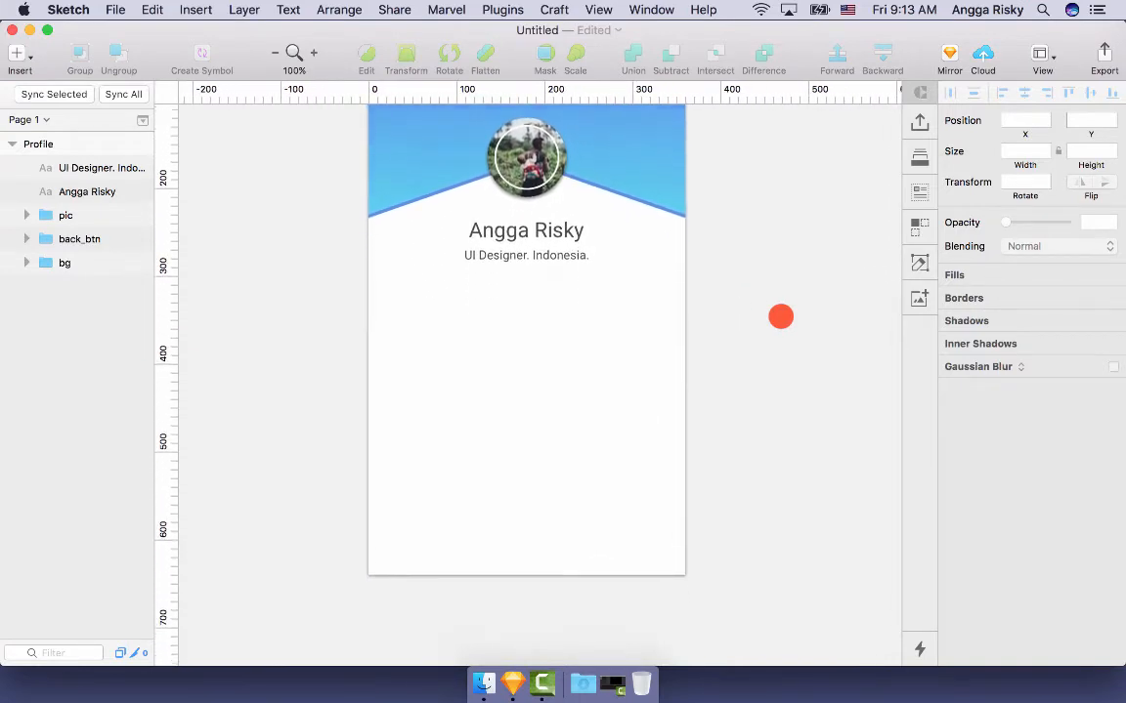
scroll(780, 316, up, 3)
scroll(780, 316, left, 1)
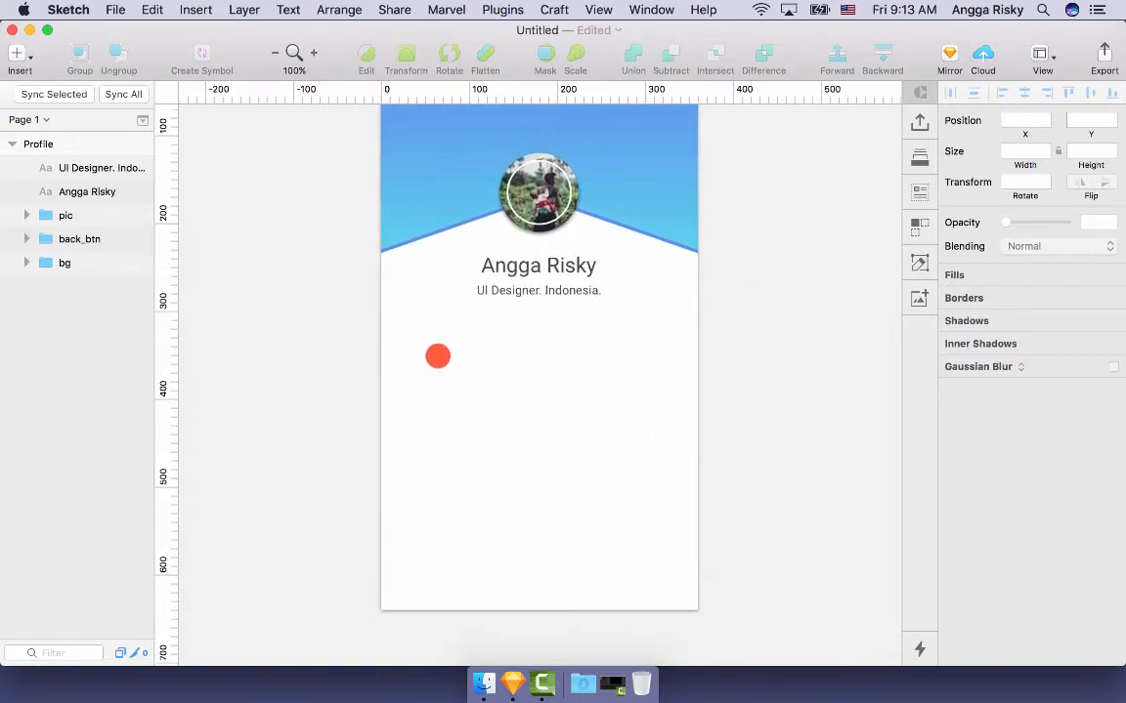
scroll(445, 546, down, 2)
scroll(445, 546, right, 1)
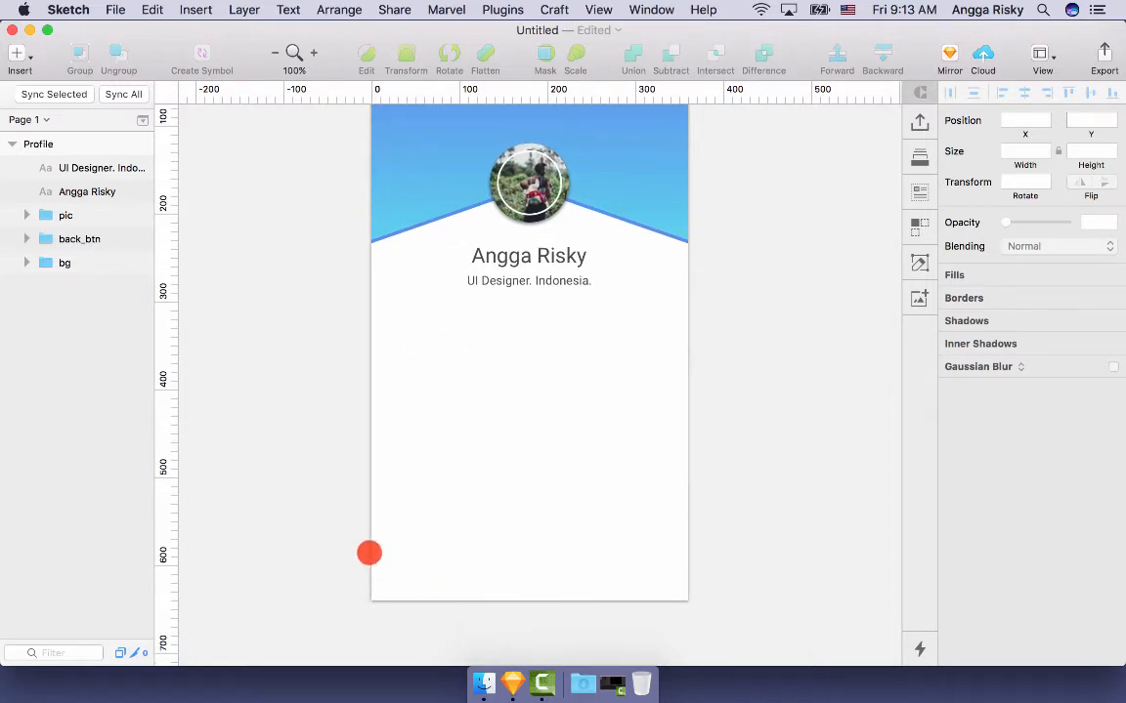
scroll(657, 560, right, 1)
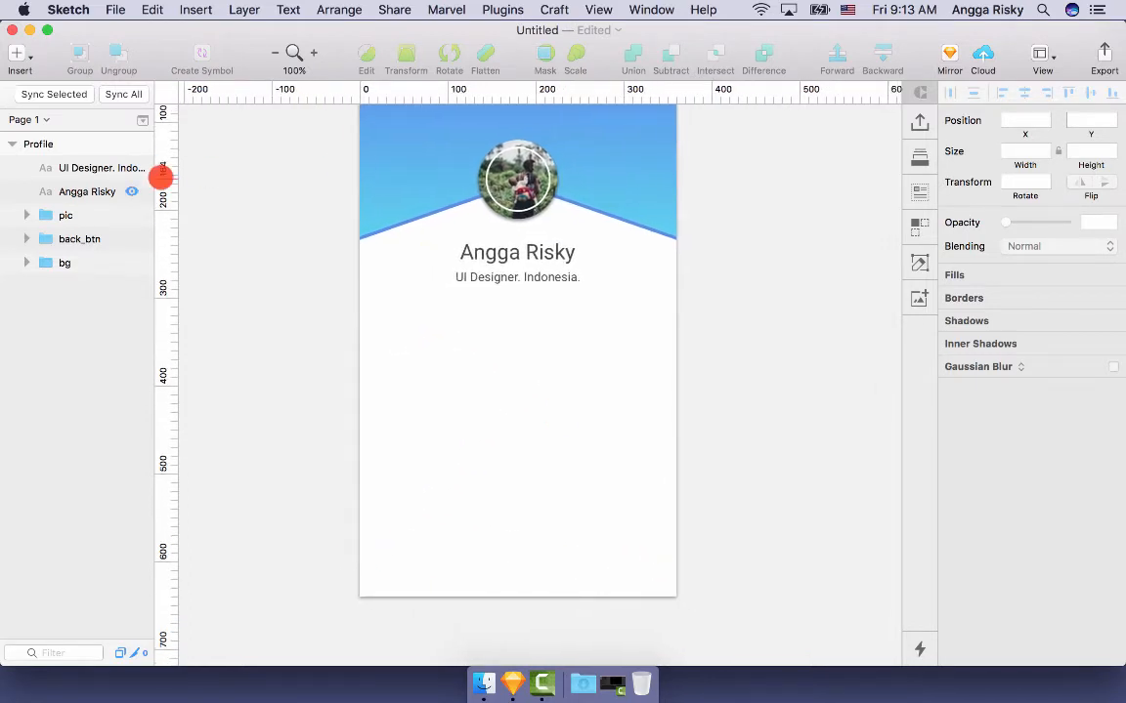
click(59, 168)
shift+click(100, 189)
key(super+g)
key(super+r)
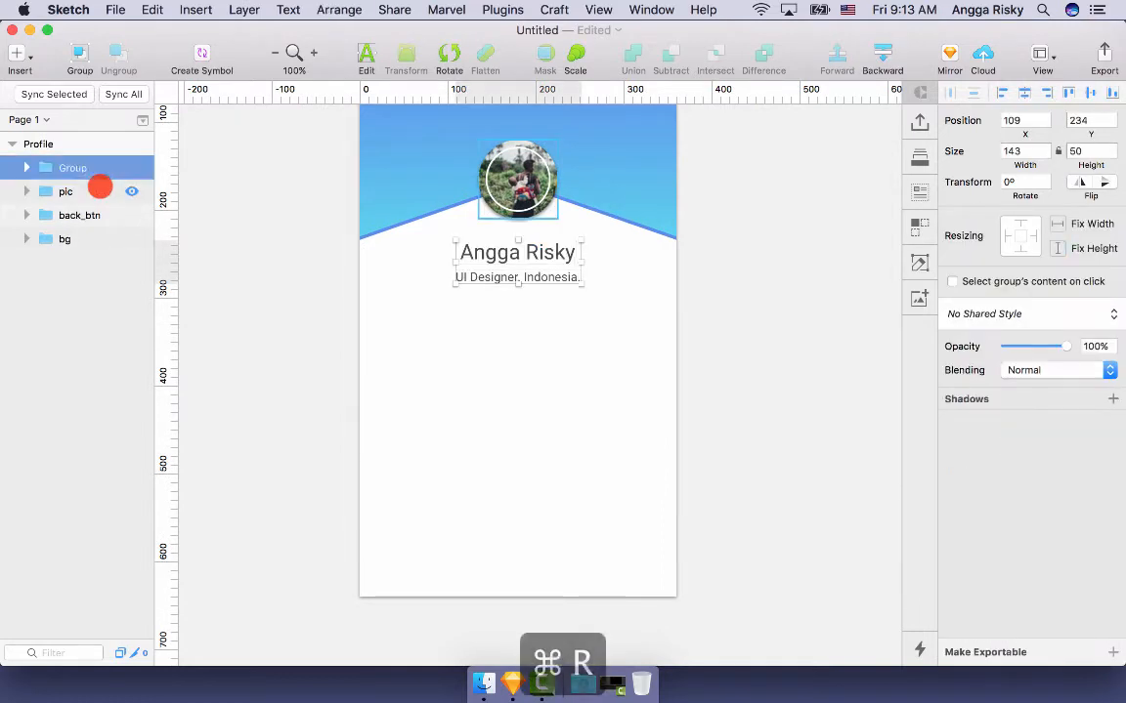
text(information)
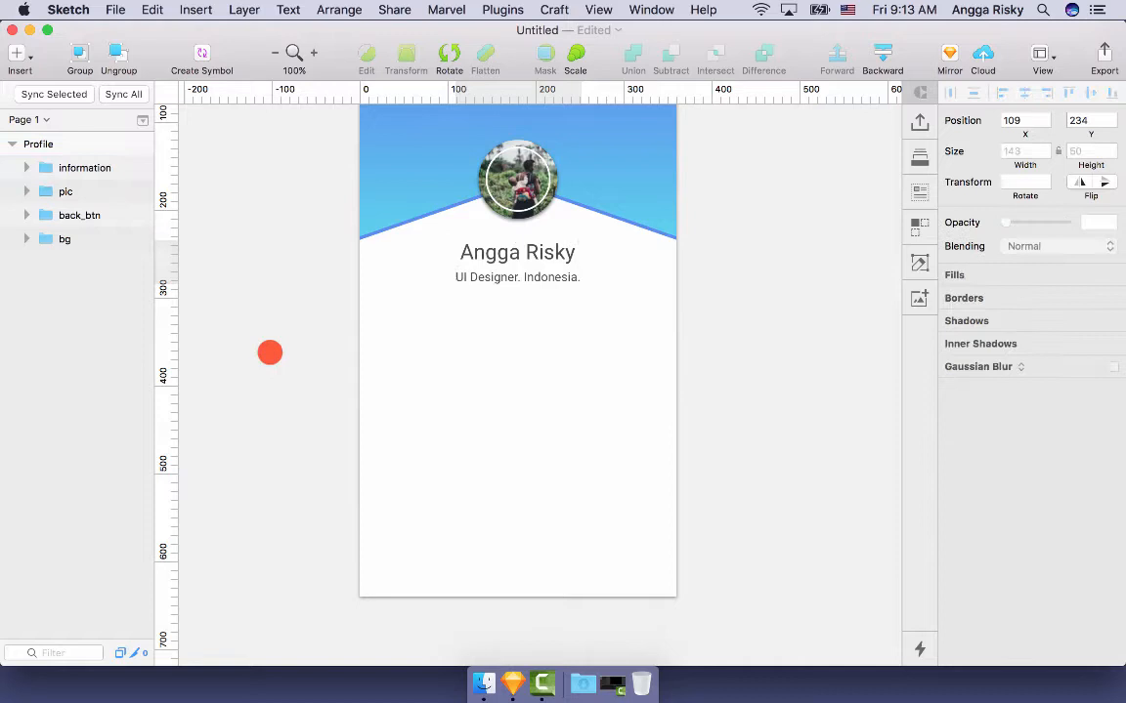
scroll(269, 353, down, 2)
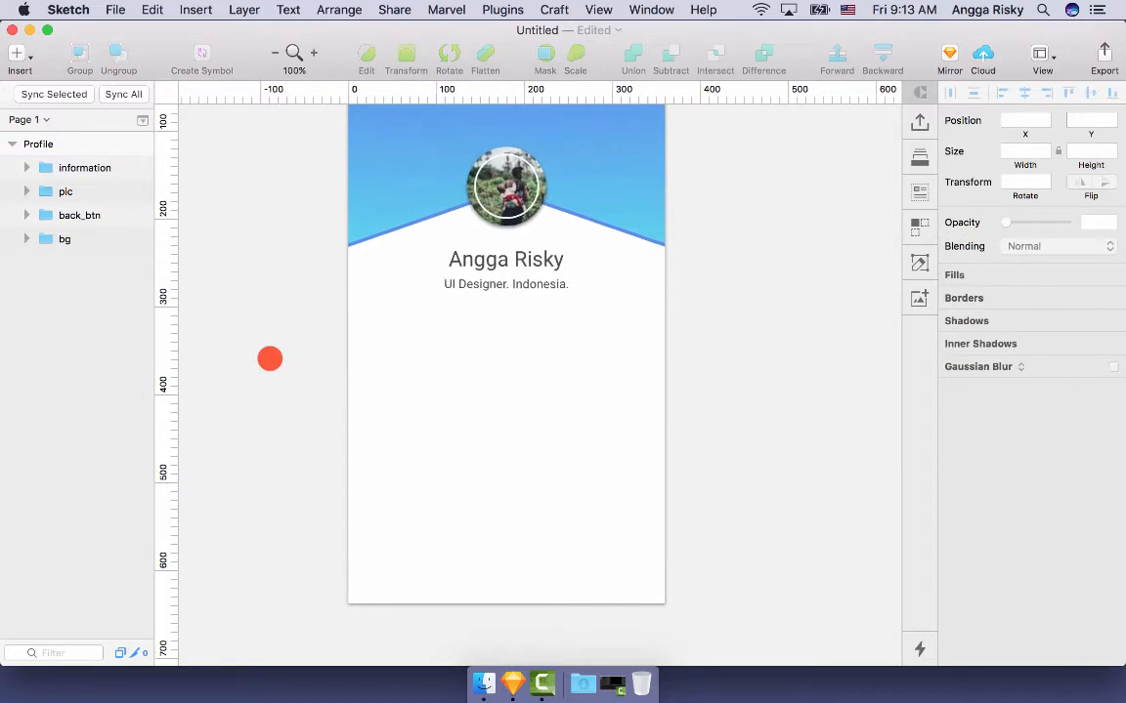
- Draw a full-width 50 px high bar aligned to the artboard's bottom edge
mouse_move(352, 533)
mouse_down()
mouse_move(577, 583)
mouse_move(666, 581)
mouse_up()
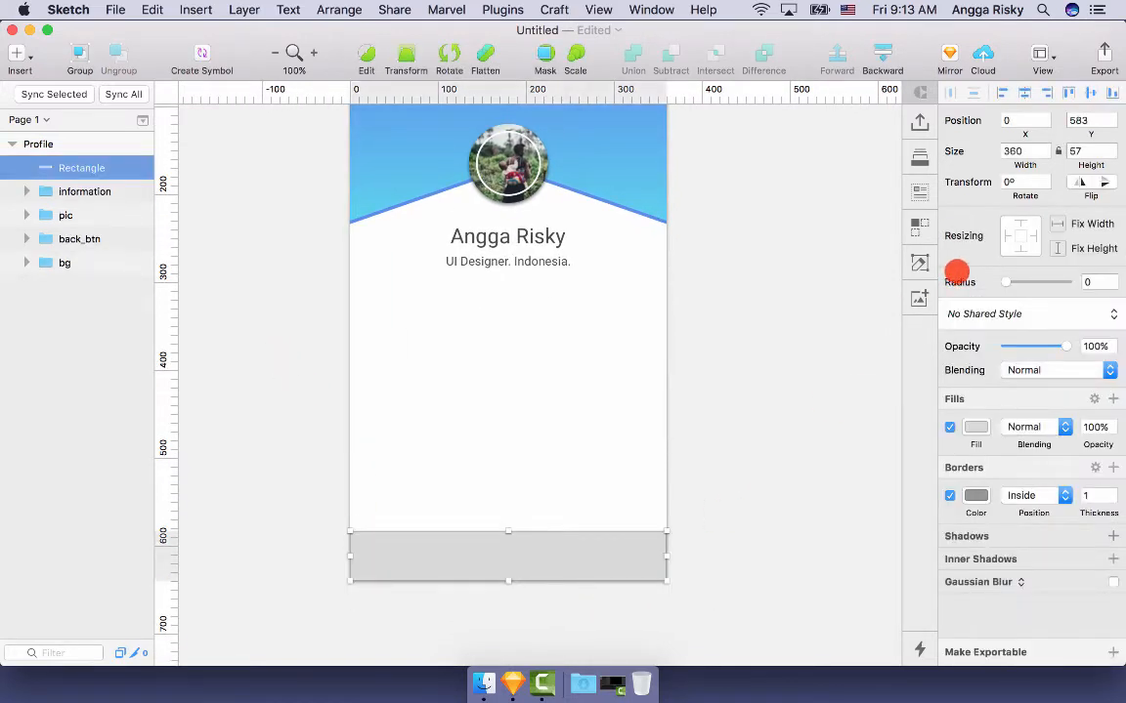
scroll(799, 296, up, 2)
text(5)
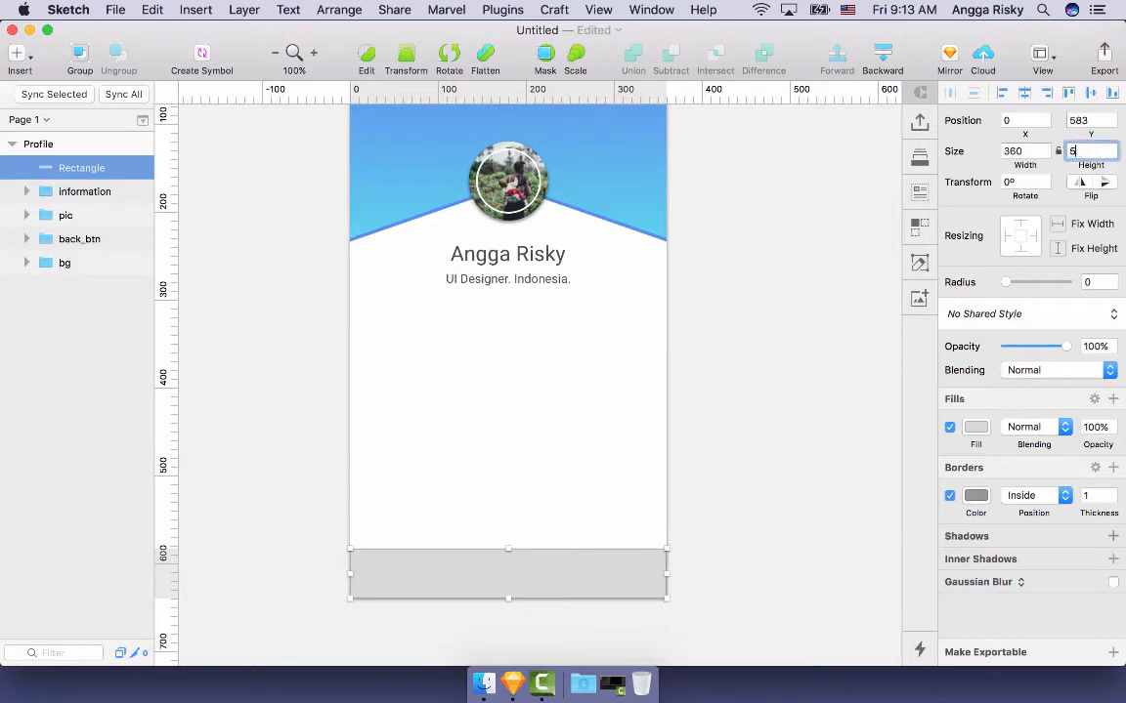
text(0)
key(Return)
click(1102, 92)
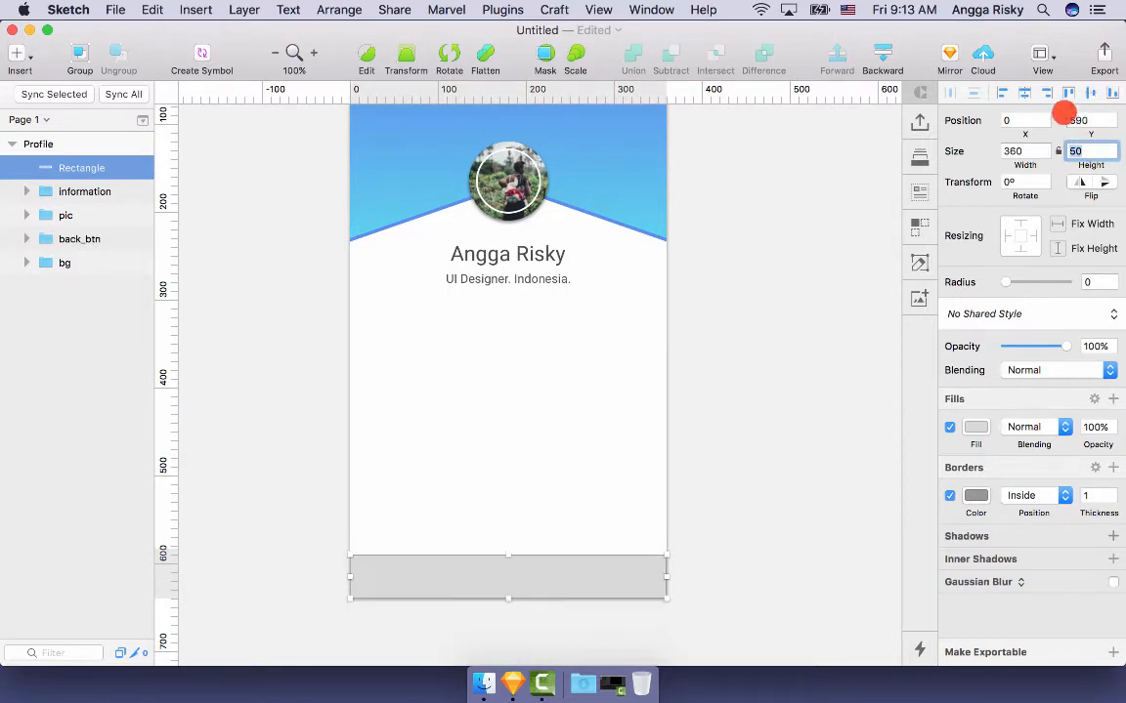
scroll(589, 311, down, 3)
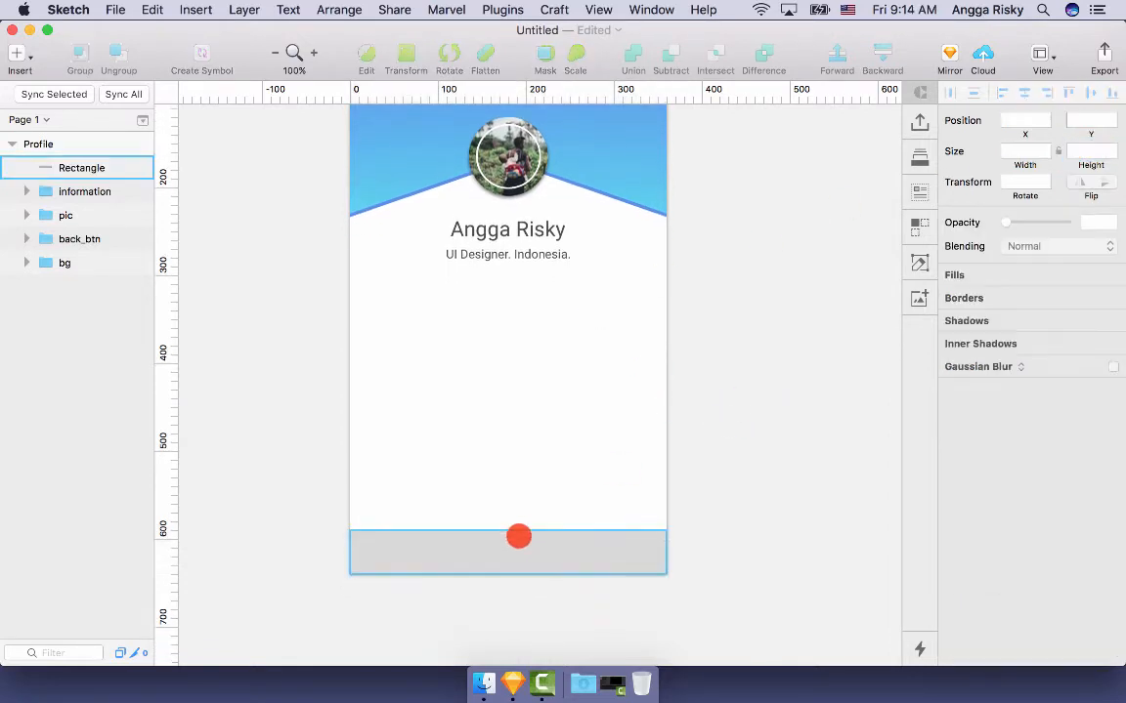
- Group the bottom bar and rename the group msg_btn
click(517, 535)
key(super+g)
key(super+r)
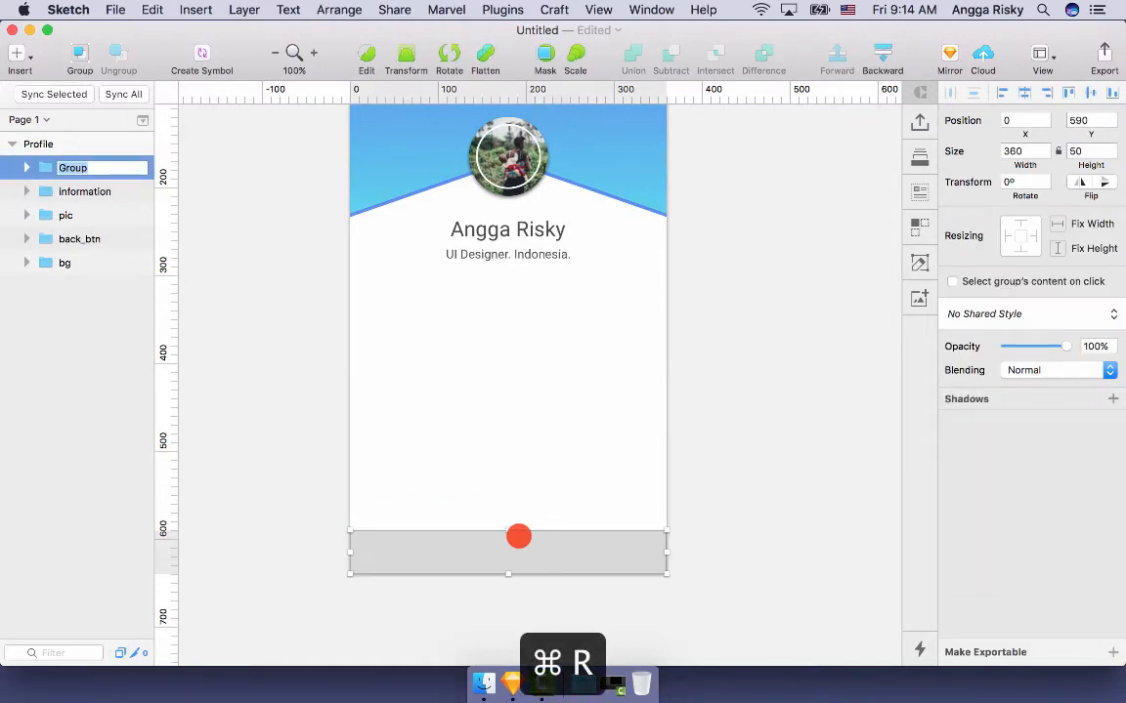
text(mes)
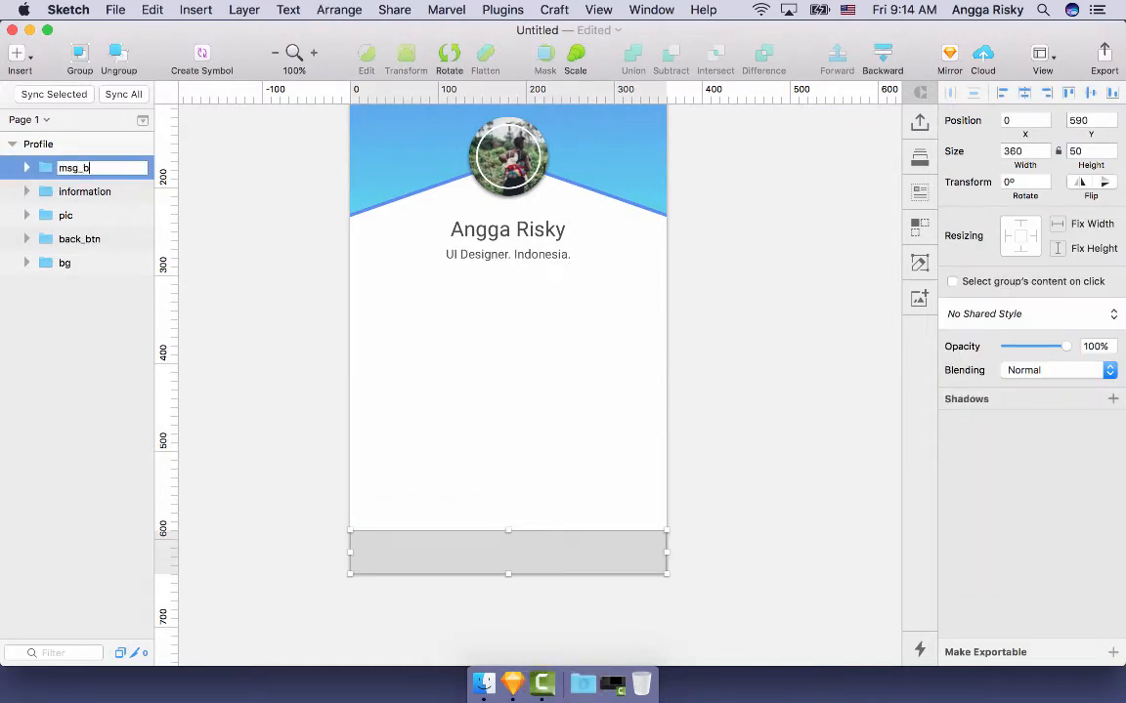
- Remove the bar's border and fill it with the header blue #5E8EED sampled by eyedropper
double_click(518, 535)
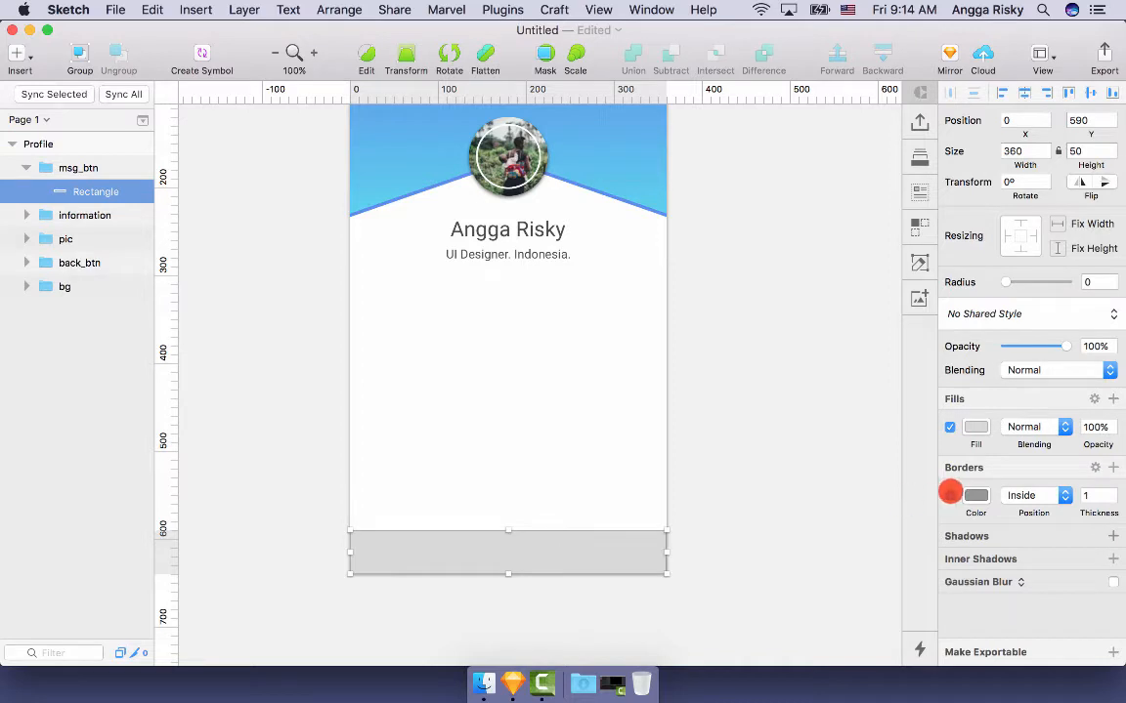
click(950, 494)
click(976, 427)
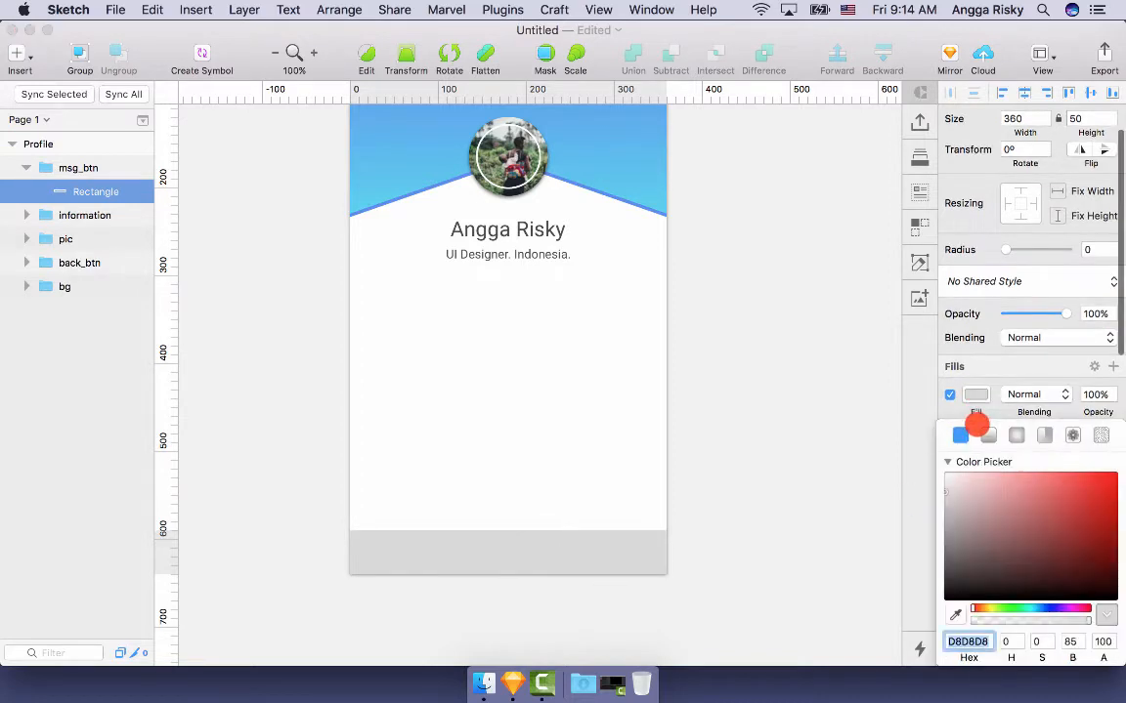
click(957, 613)
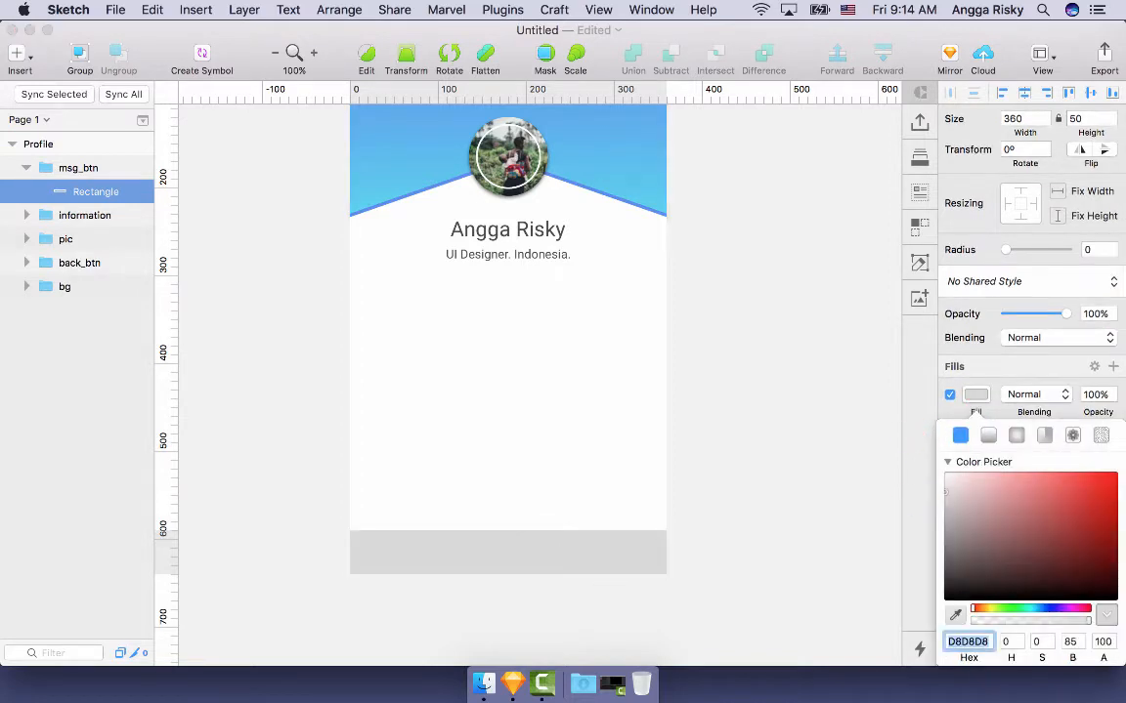
click(645, 208)
click(757, 291)
scroll(756, 291, down, 2)
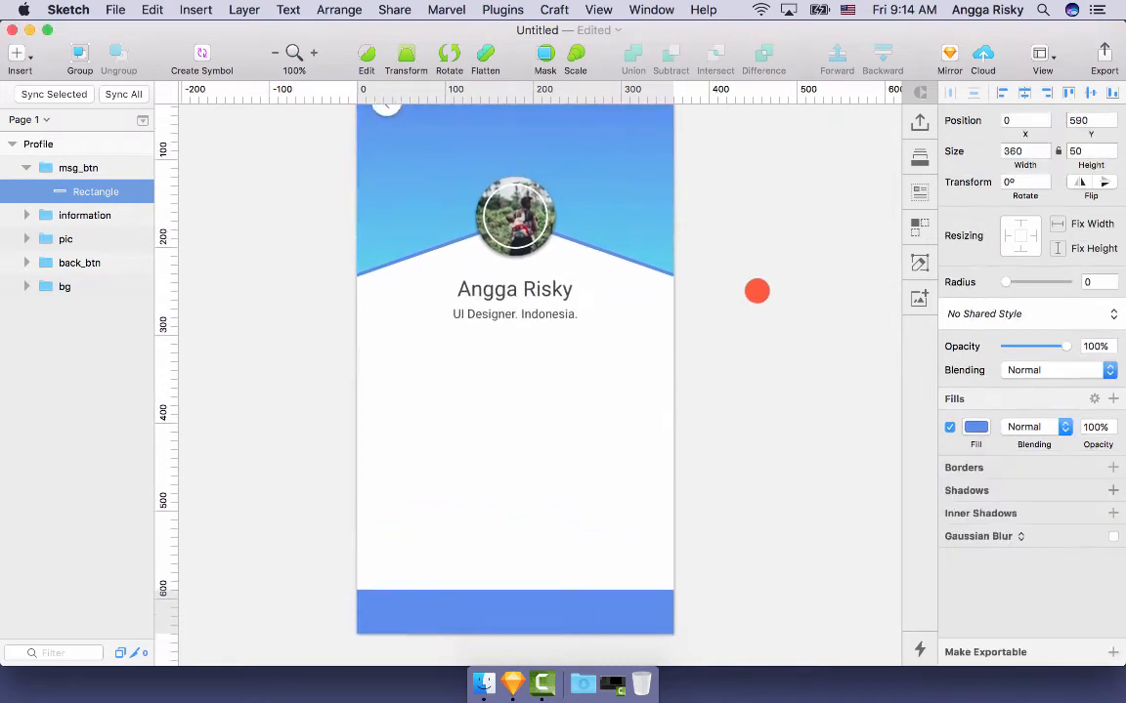
scroll(756, 291, up, 1)
scroll(716, 379, down, 5)
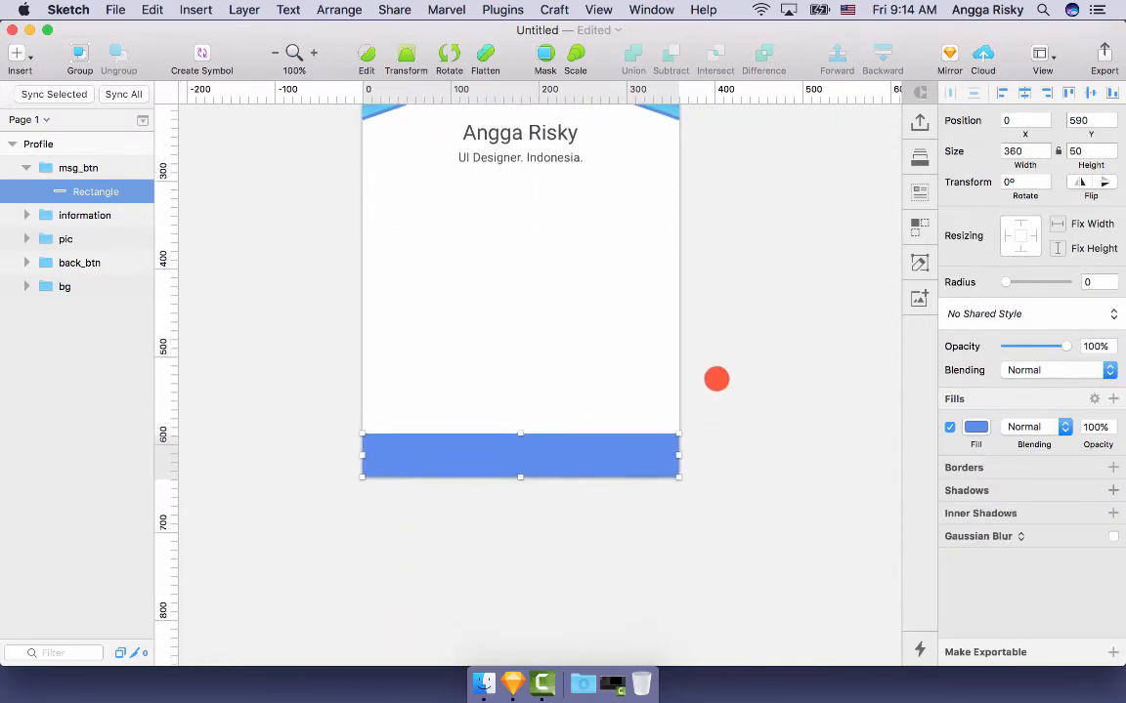
key(super+equal)
scroll(452, 465, down, 2)
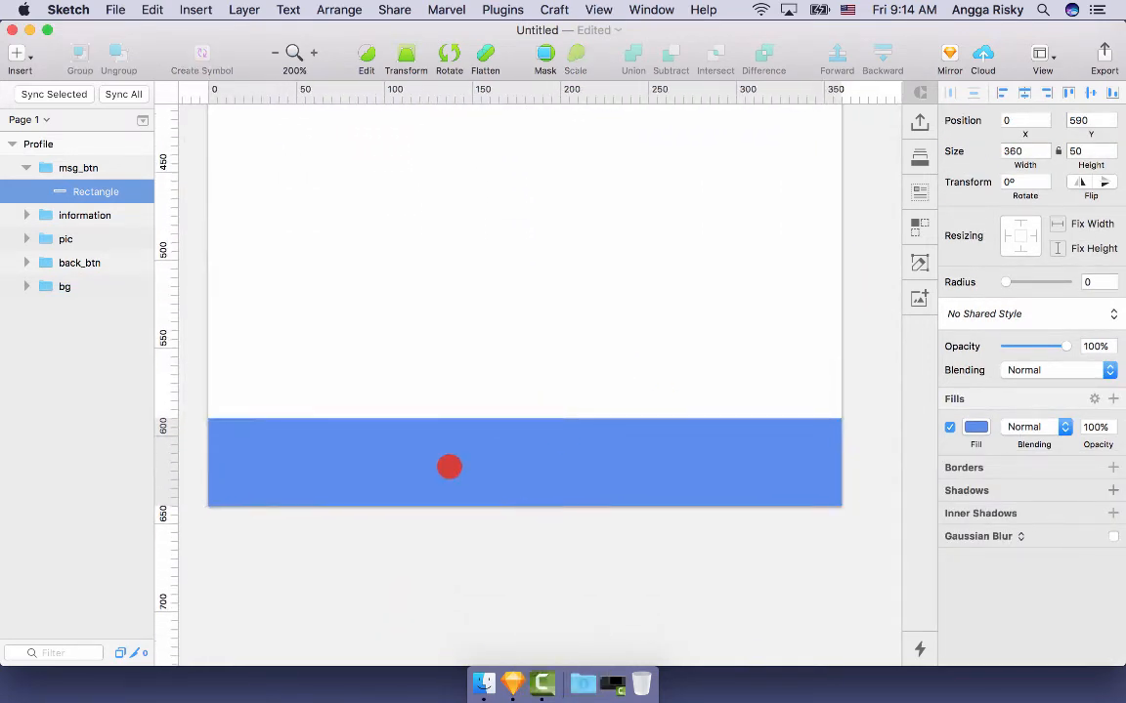
- Start a 'Message' text layer inside the blue bar
key(t)
click(450, 466)
text(Message Angga)
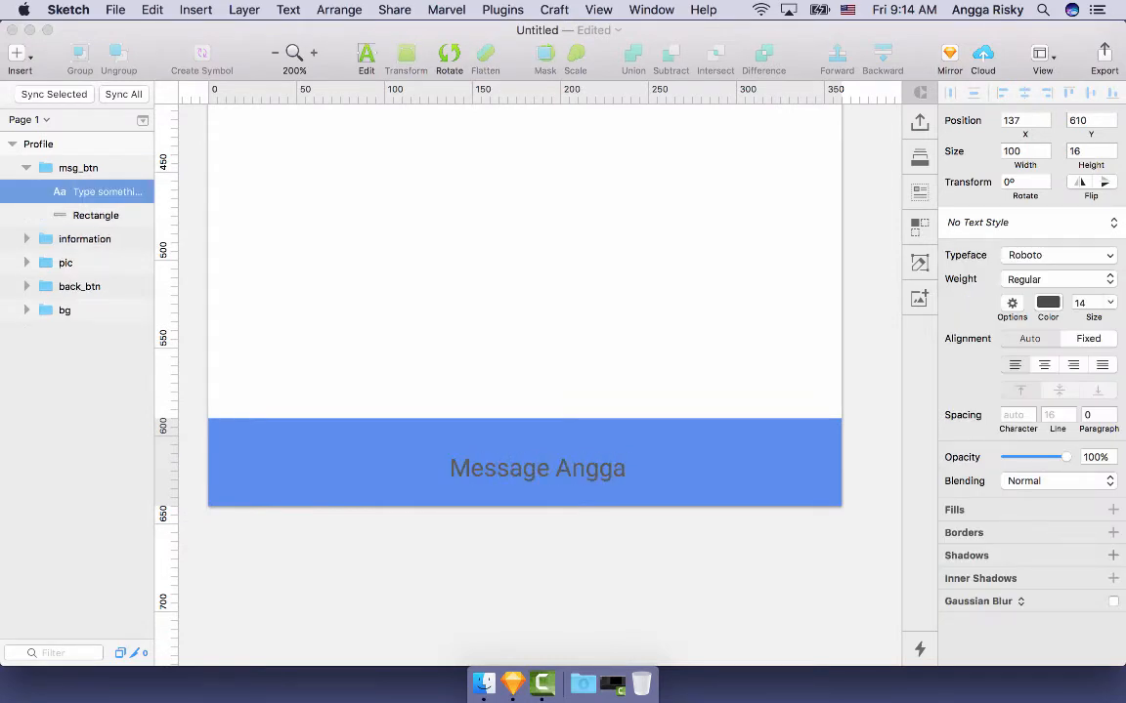
- Replace the bar label with 'Send Message' in white at size 18
key(super+a)
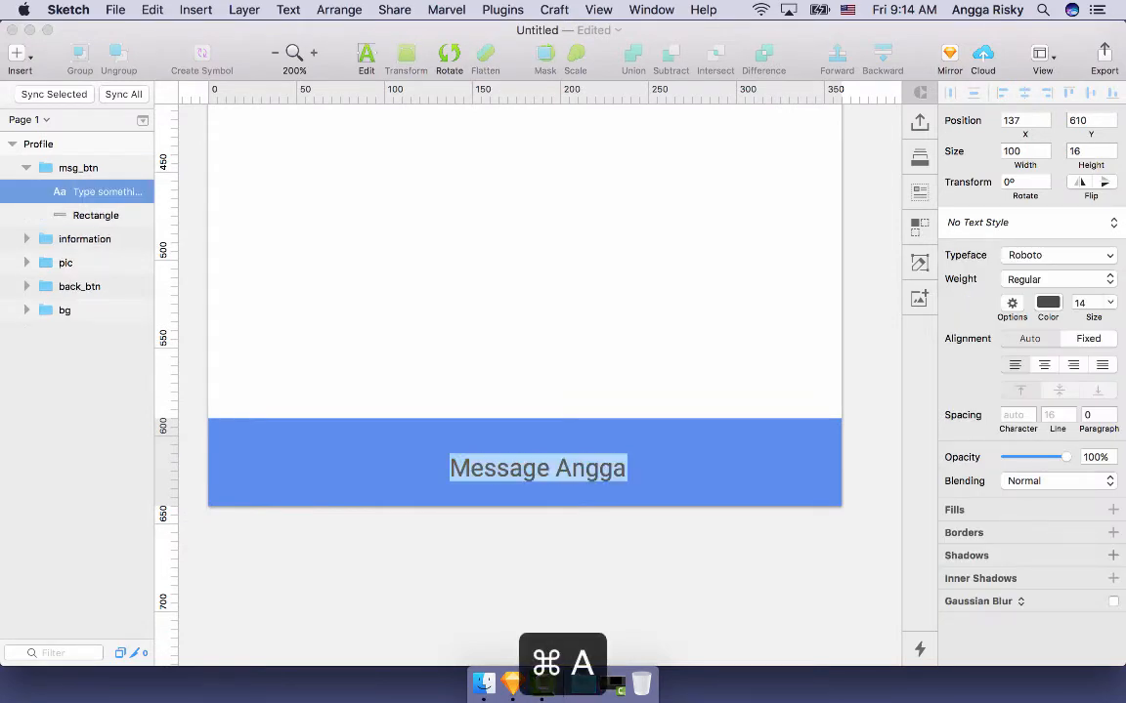
text(Send Message)
key(Escape)
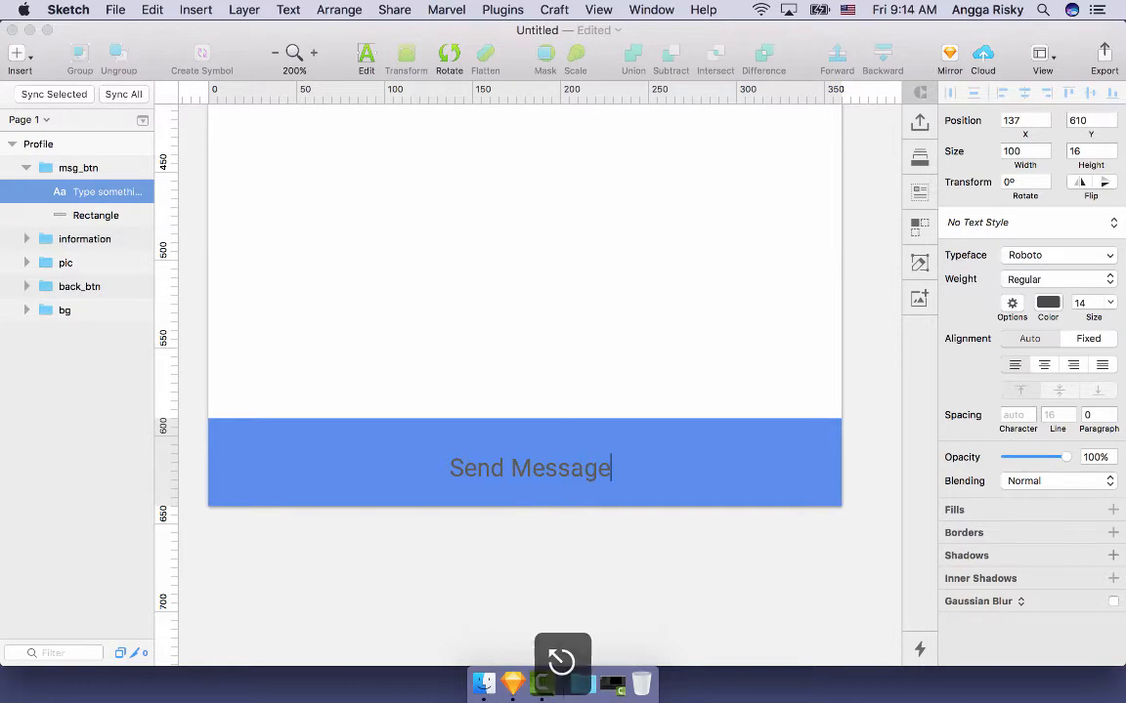
key(super+minus)
key(super+minus)
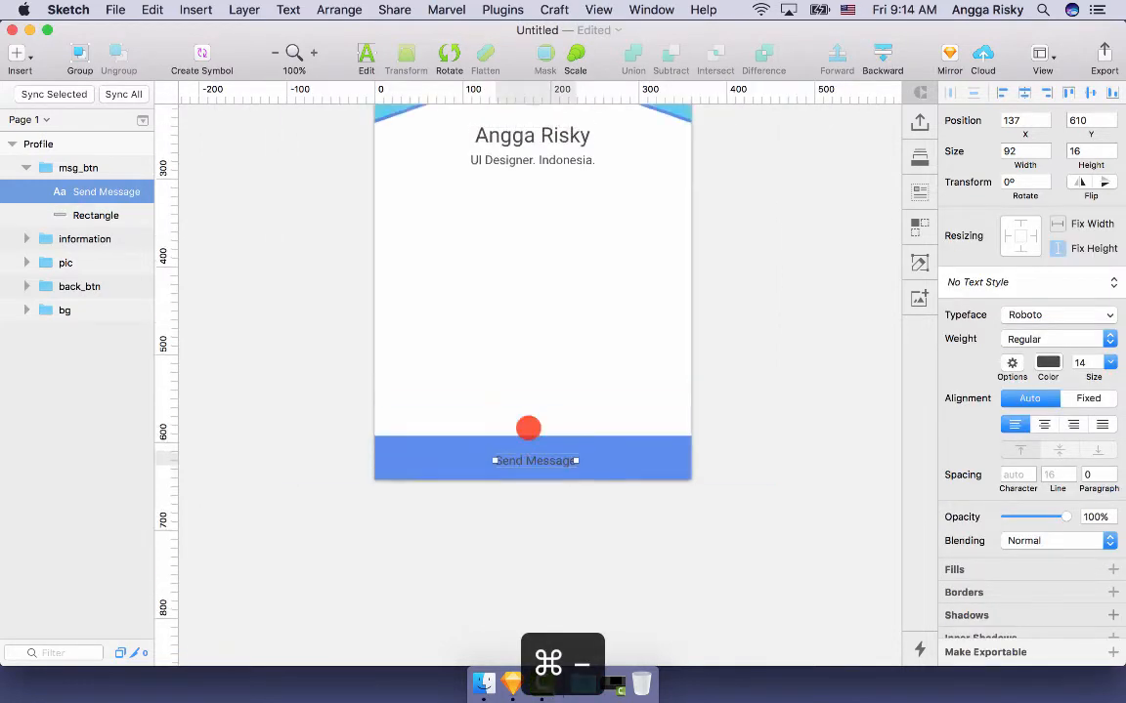
click(1109, 362)
click(1082, 472)
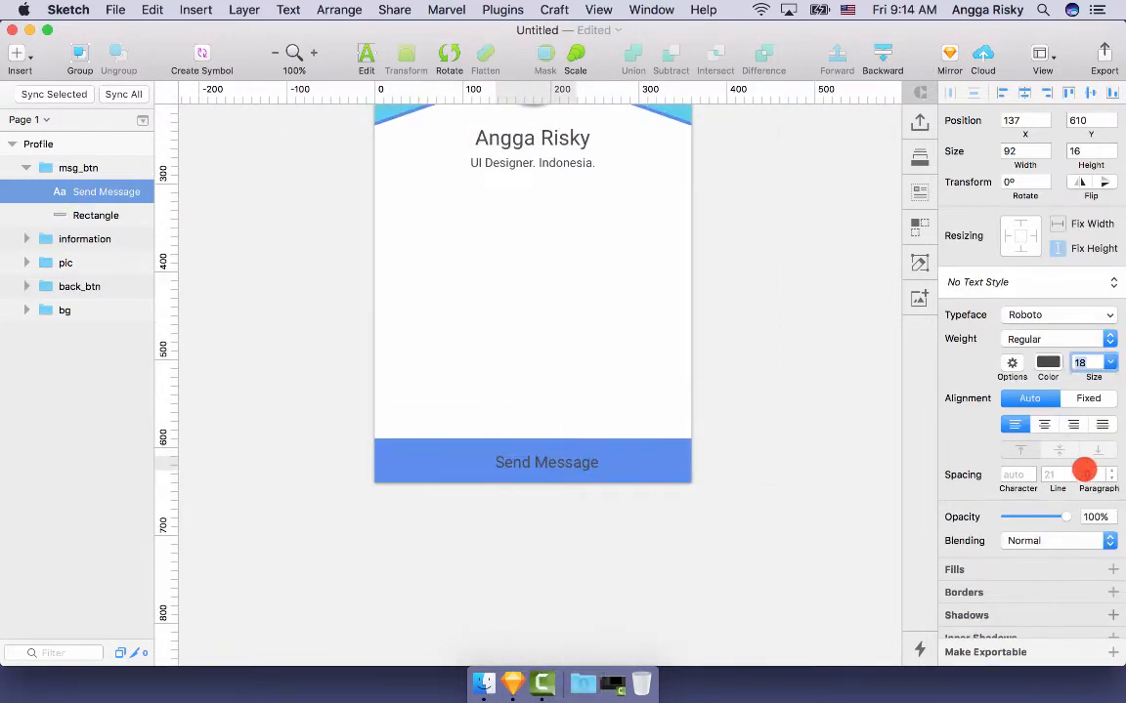
key(ctrl+c)
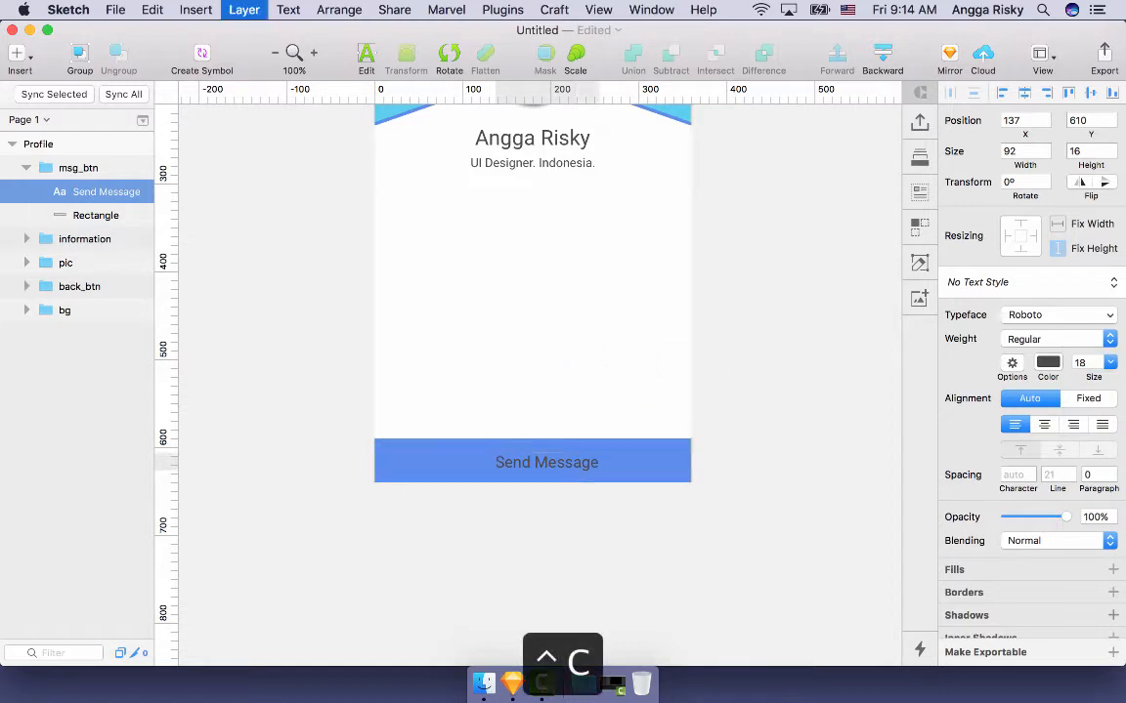
click(535, 417)
- Select the Send Message text inside the msg_btn group and duplicate it
shift+click(623, 458)
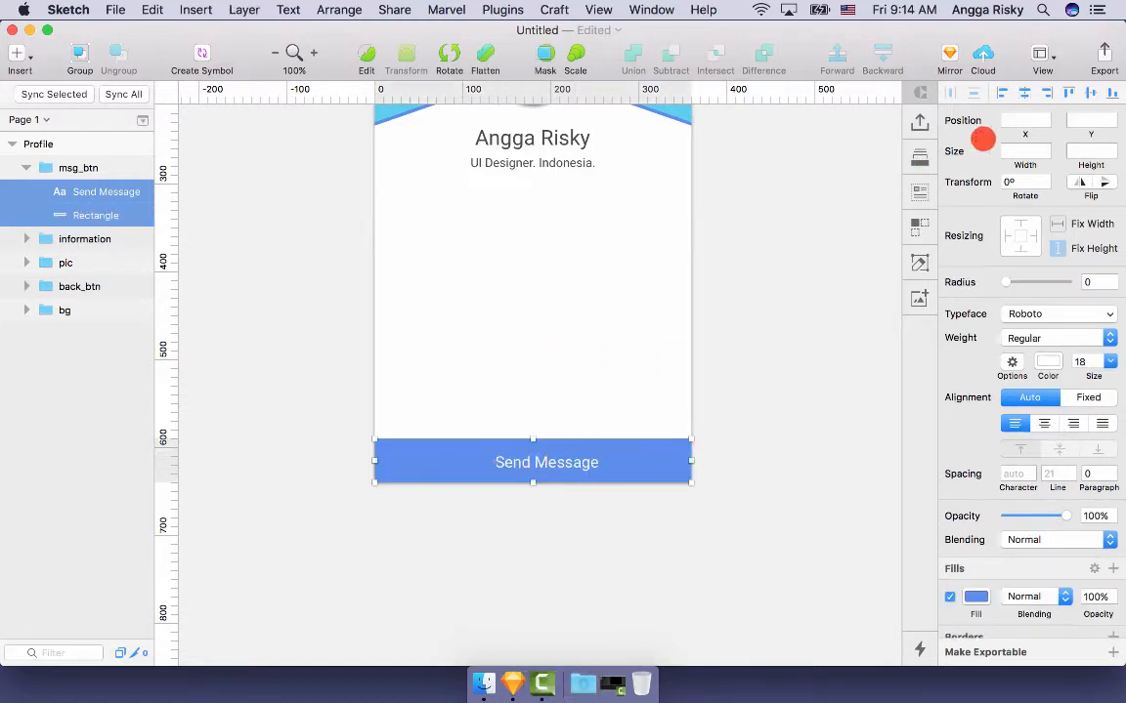
click(570, 447)
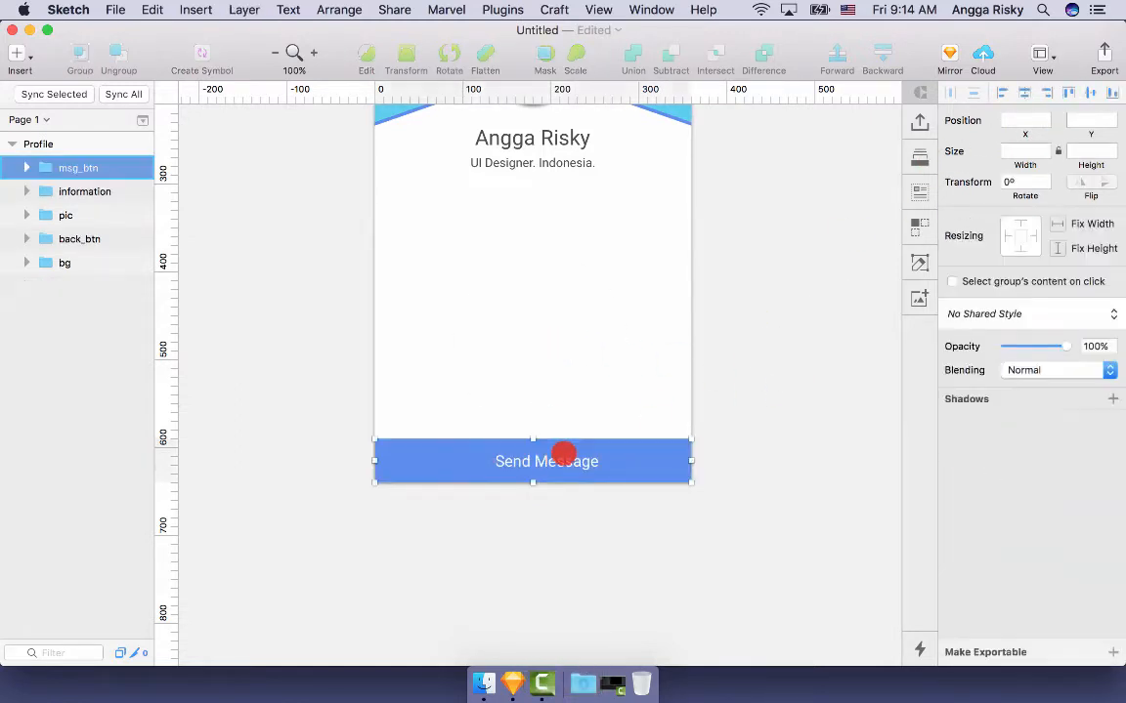
double_click(542, 458)
key(super+d)
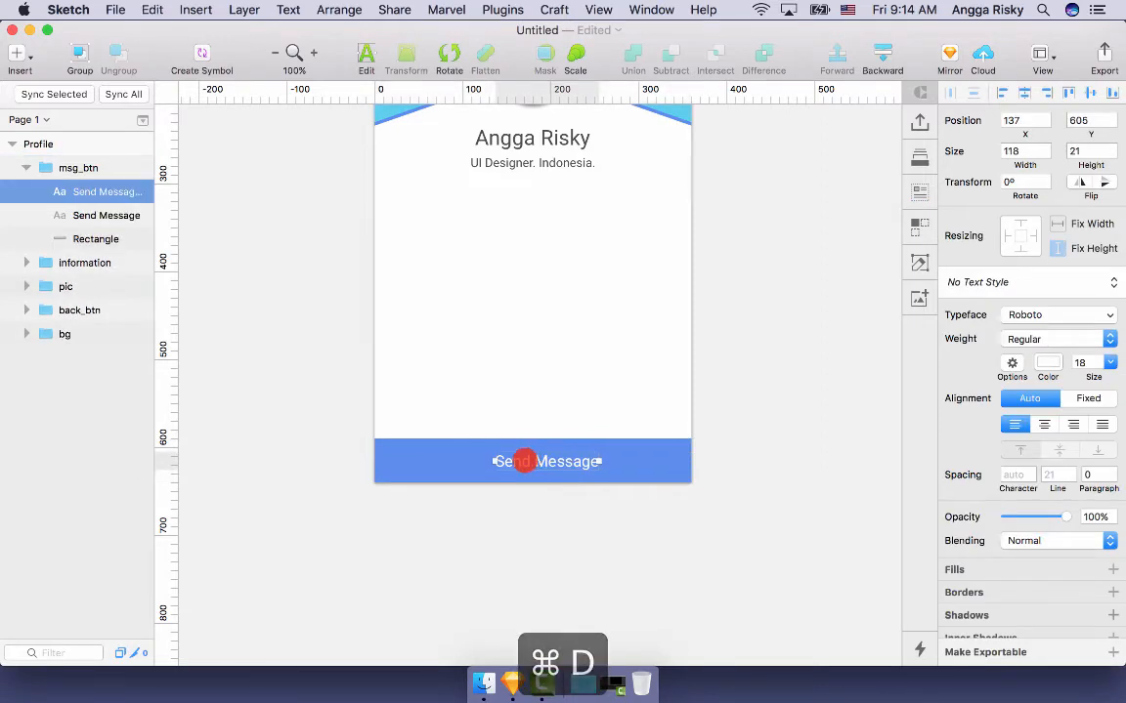
- Move the text copy left and insert a simple-line-icons envelope icon there
drag(522, 459, 453, 459)
click(517, 9)
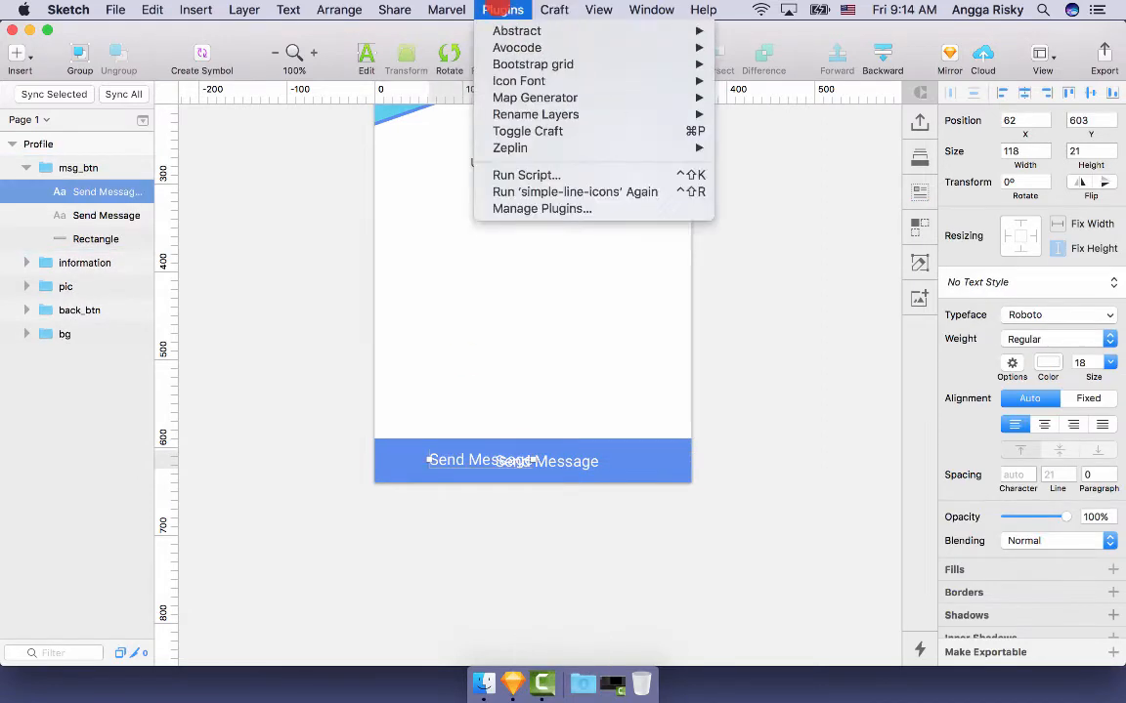
mouse_move(689, 82)
mouse_move(842, 81)
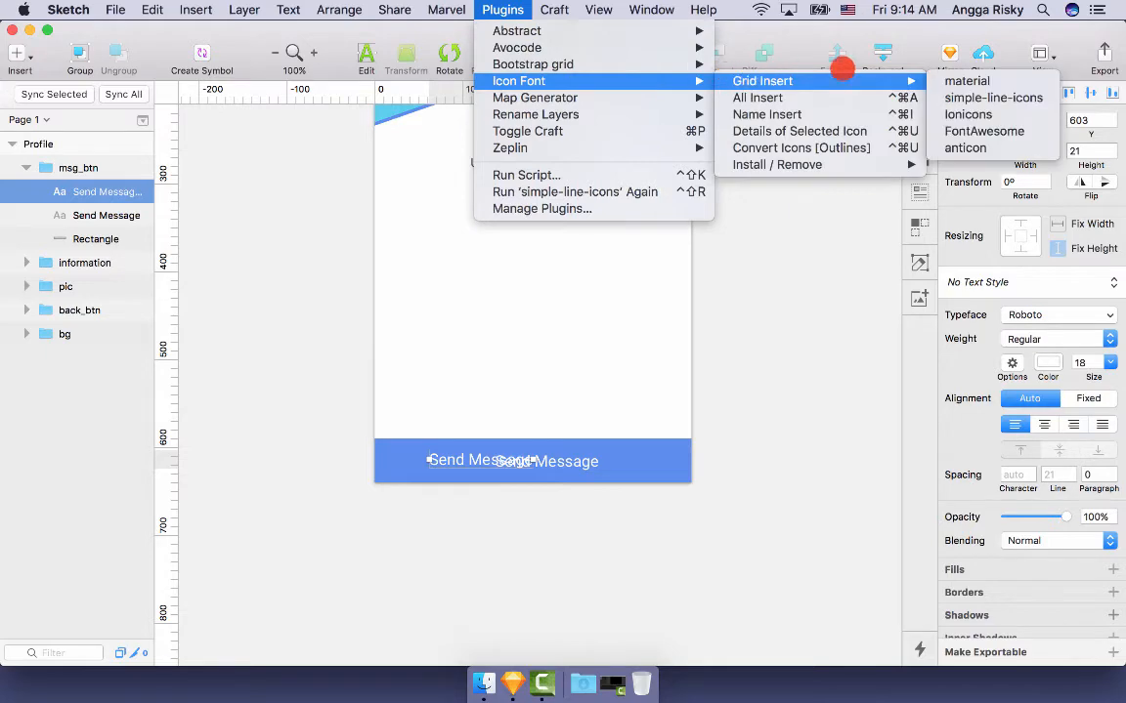
click(980, 97)
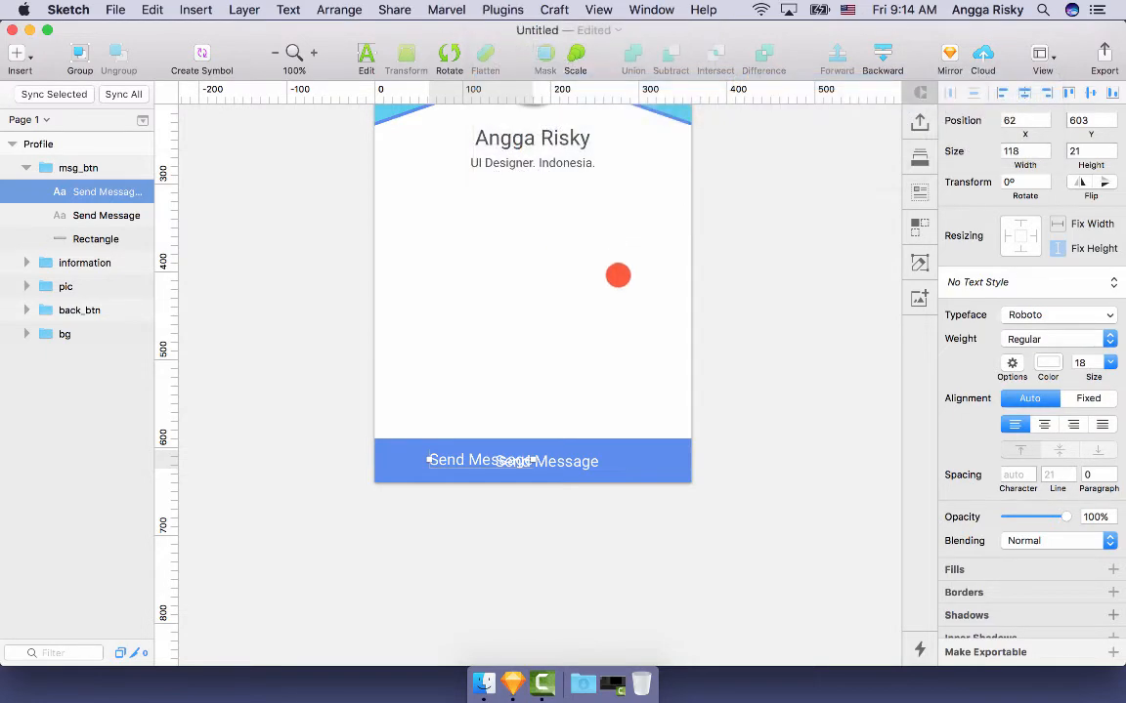
scroll(673, 344, down, 3)
scroll(684, 337, down, 5)
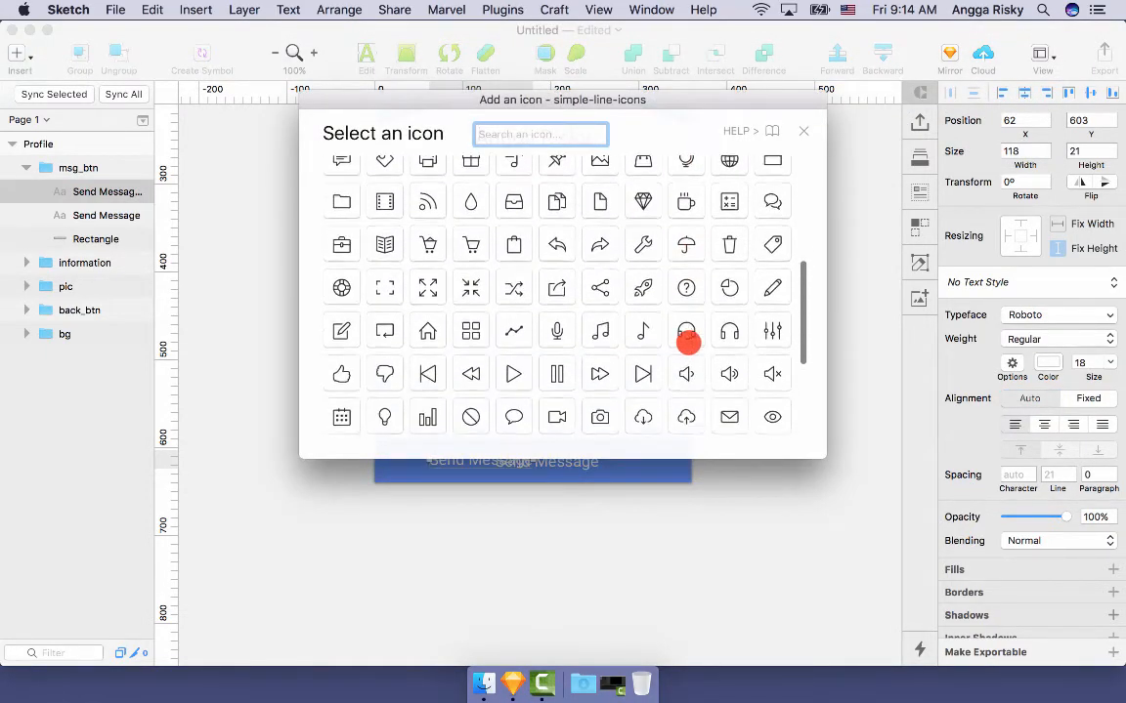
click(728, 356)
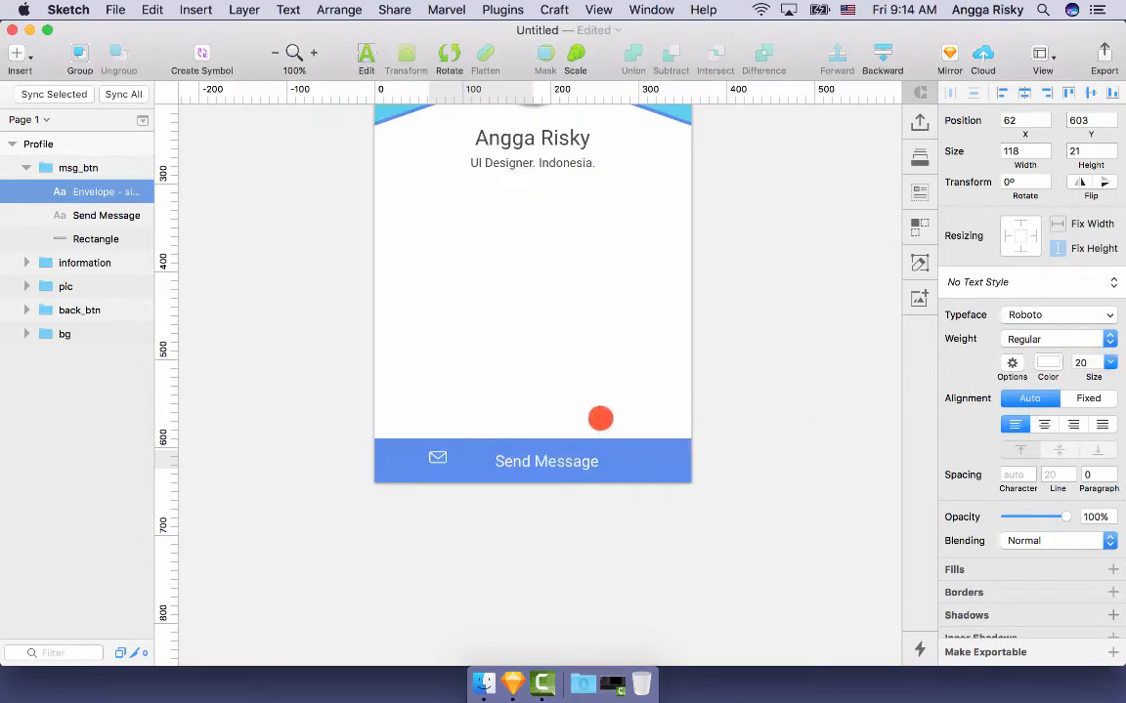
- Group the envelope with Send Message, centre them horizontally on the bar, then ungroup
shift+click(547, 462)
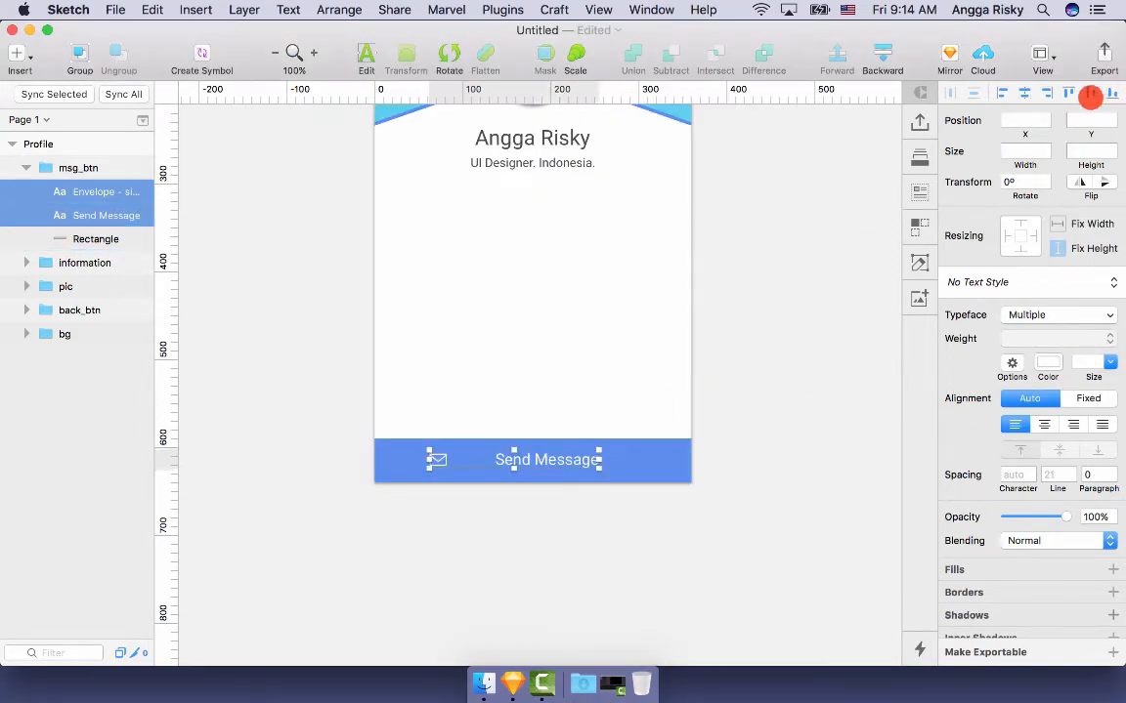
click(78, 190)
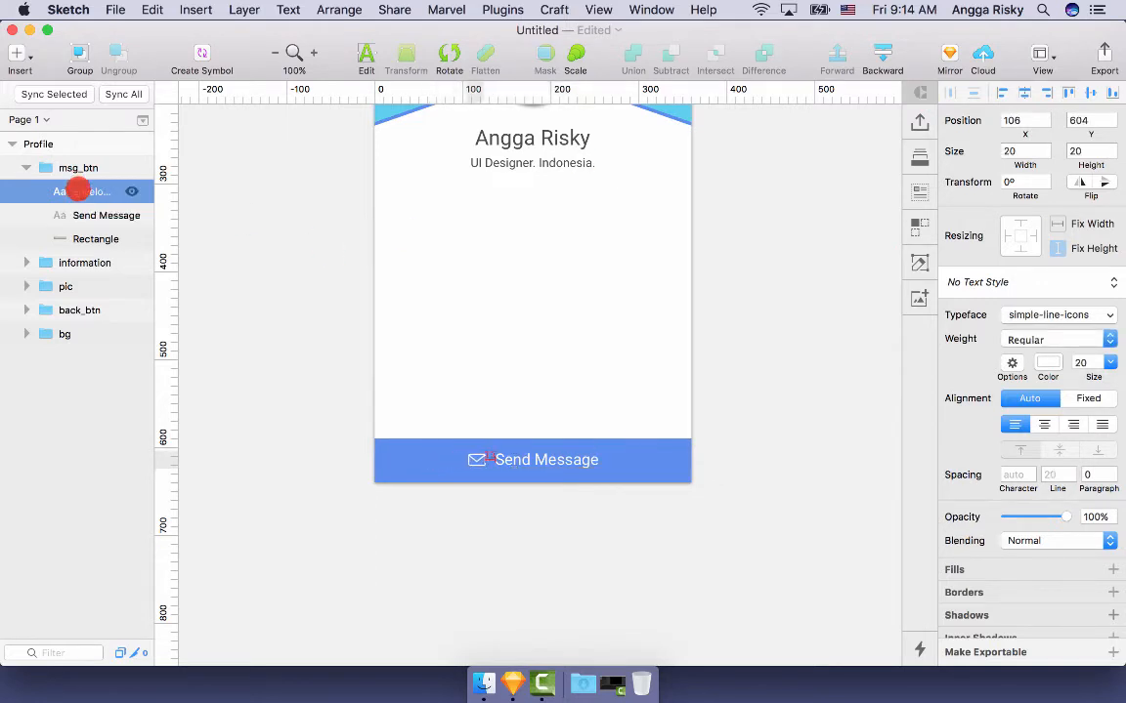
shift+click(47, 217)
key(super+g)
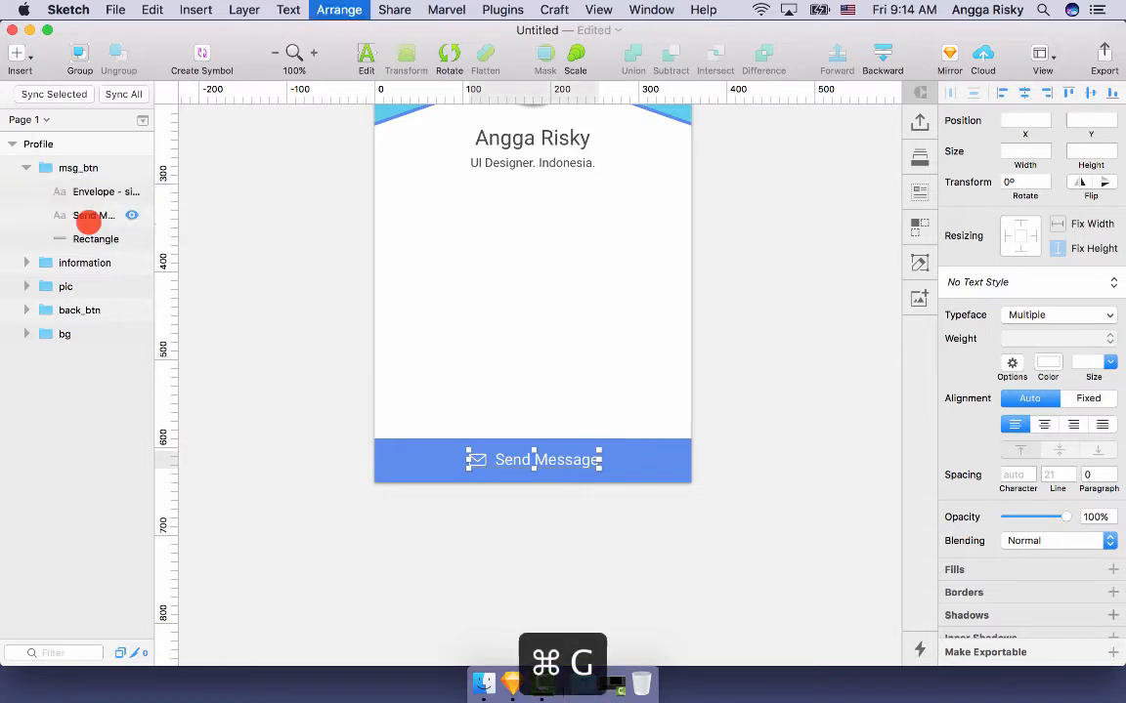
click(1028, 92)
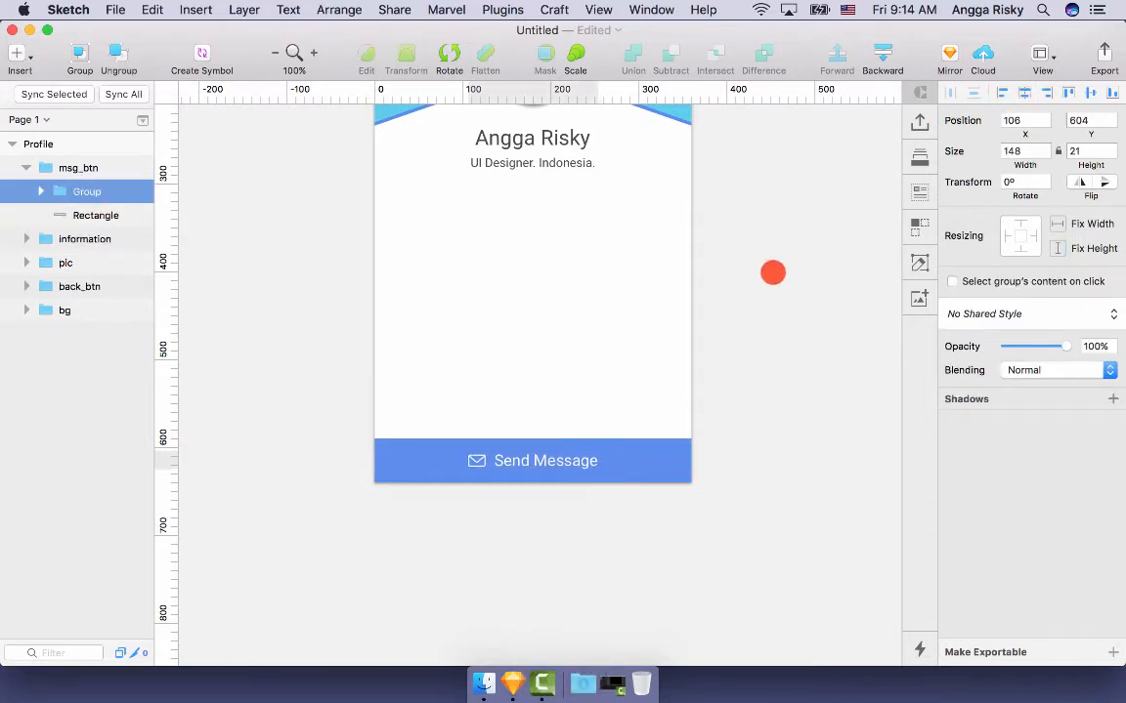
key(shift+super+g)
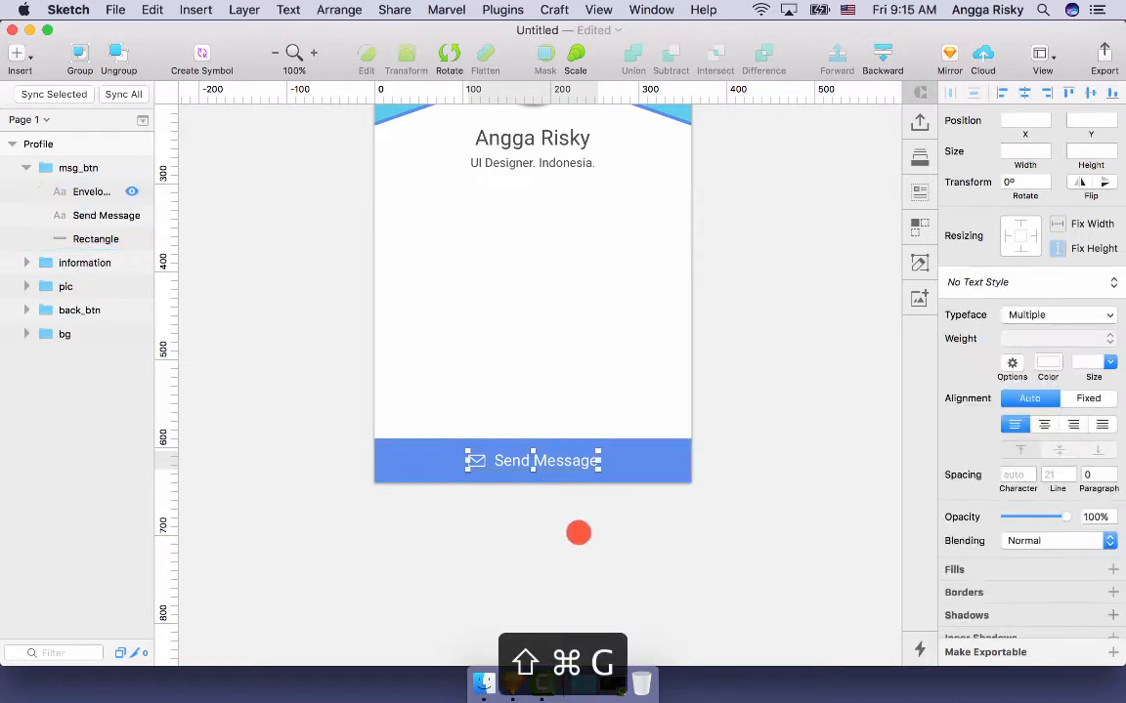
click(578, 530)
click(573, 455)
double_click(571, 463)
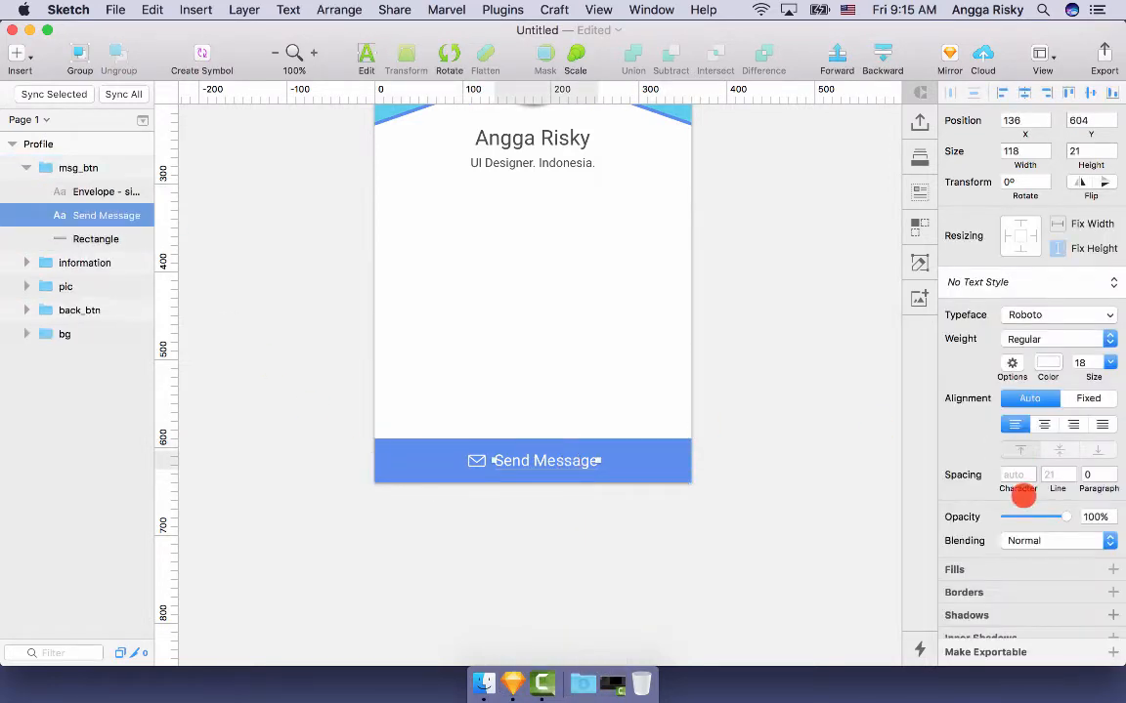
click(741, 475)
scroll(742, 475, up, 5)
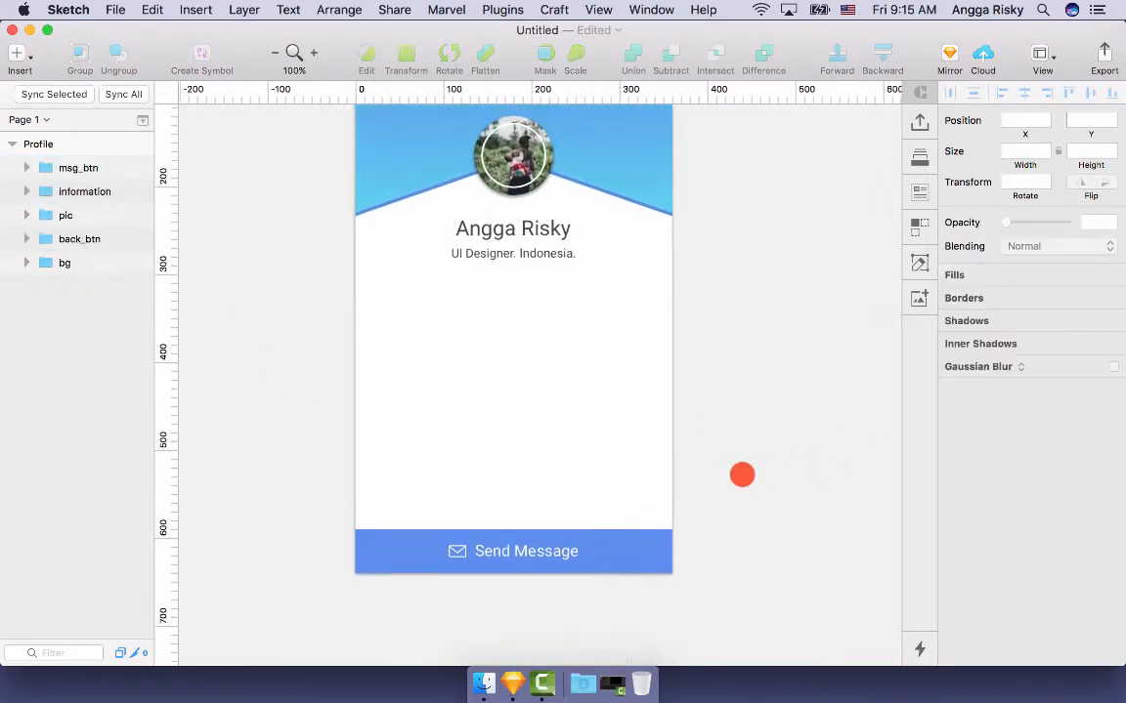
- Duplicate the bar's rectangle inside the msg_btn group
scroll(741, 474, up, 3)
scroll(741, 474, down, 2)
scroll(742, 475, up, 2)
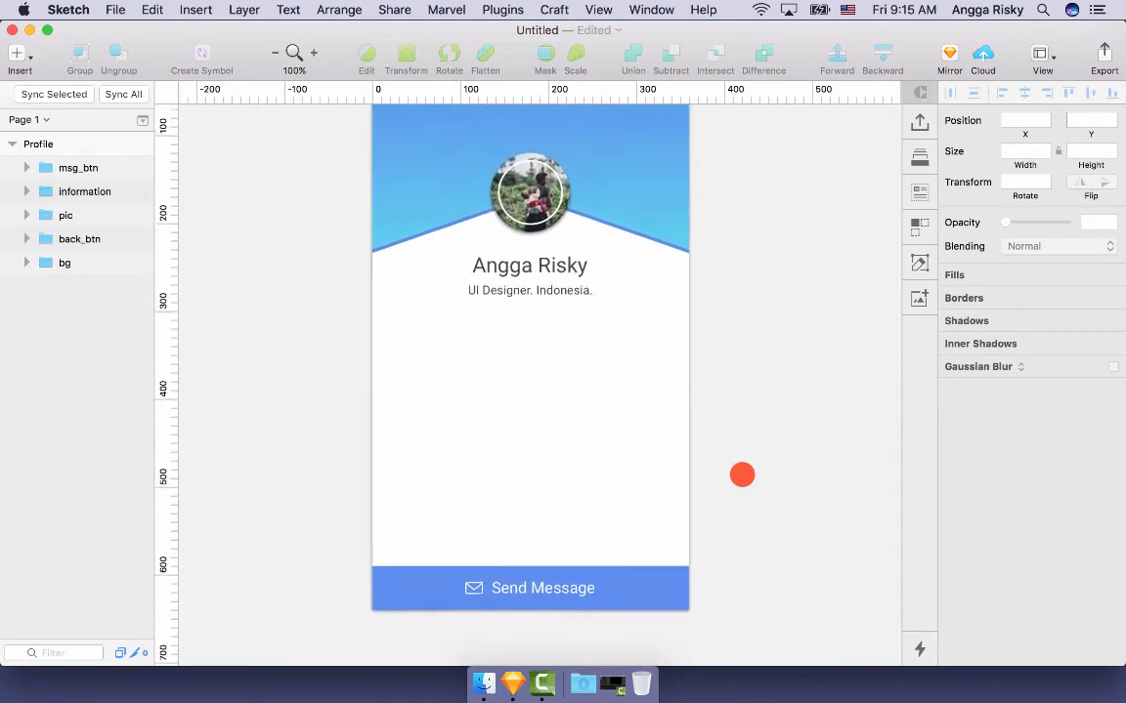
scroll(741, 474, down, 2)
click(630, 548)
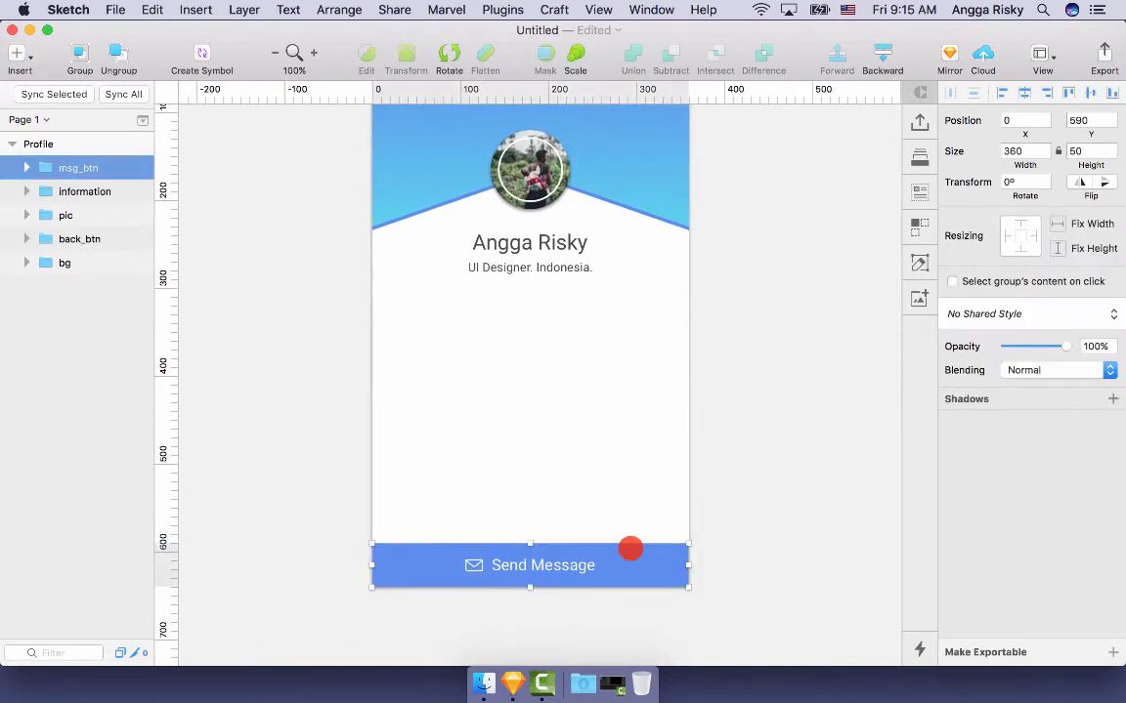
double_click(631, 549)
key(super+d)
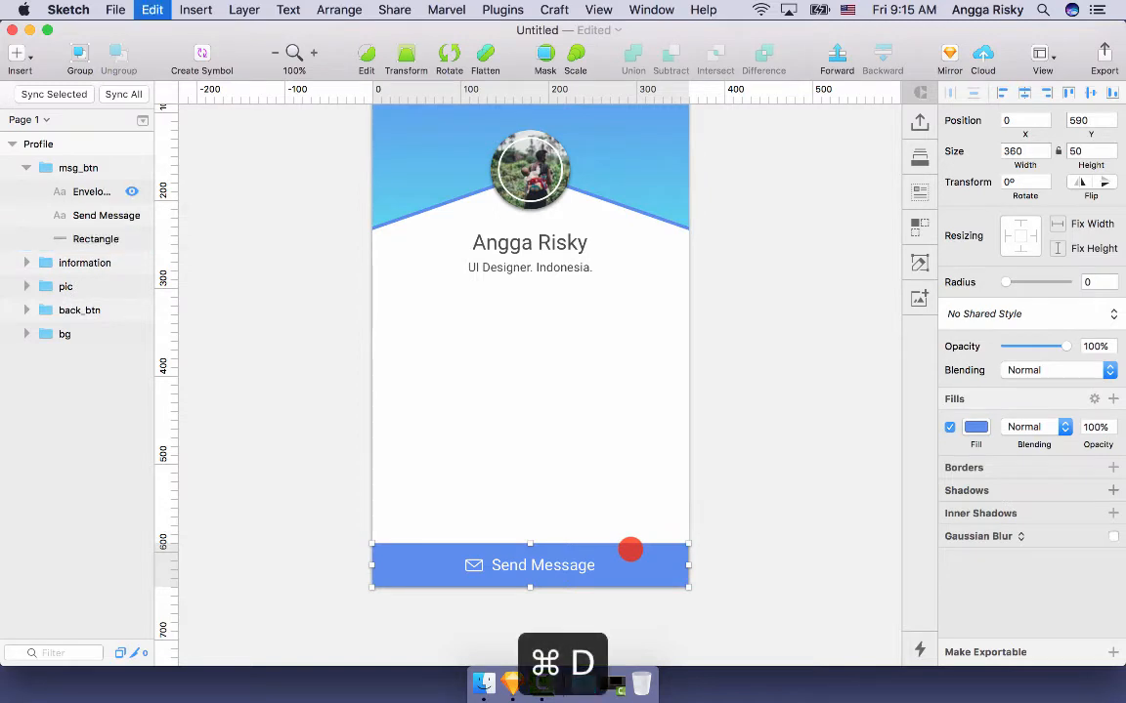
- Fill the original bar rectangle with the darker blue 507ACF
click(86, 262)
click(962, 429)
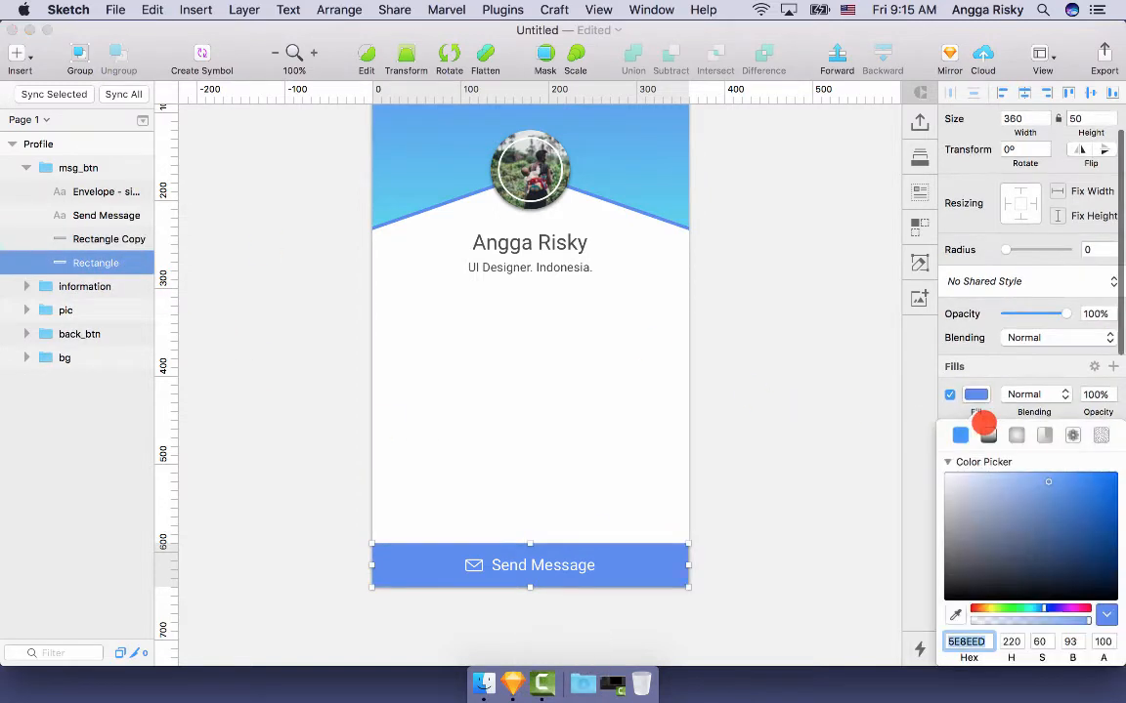
click(1050, 497)
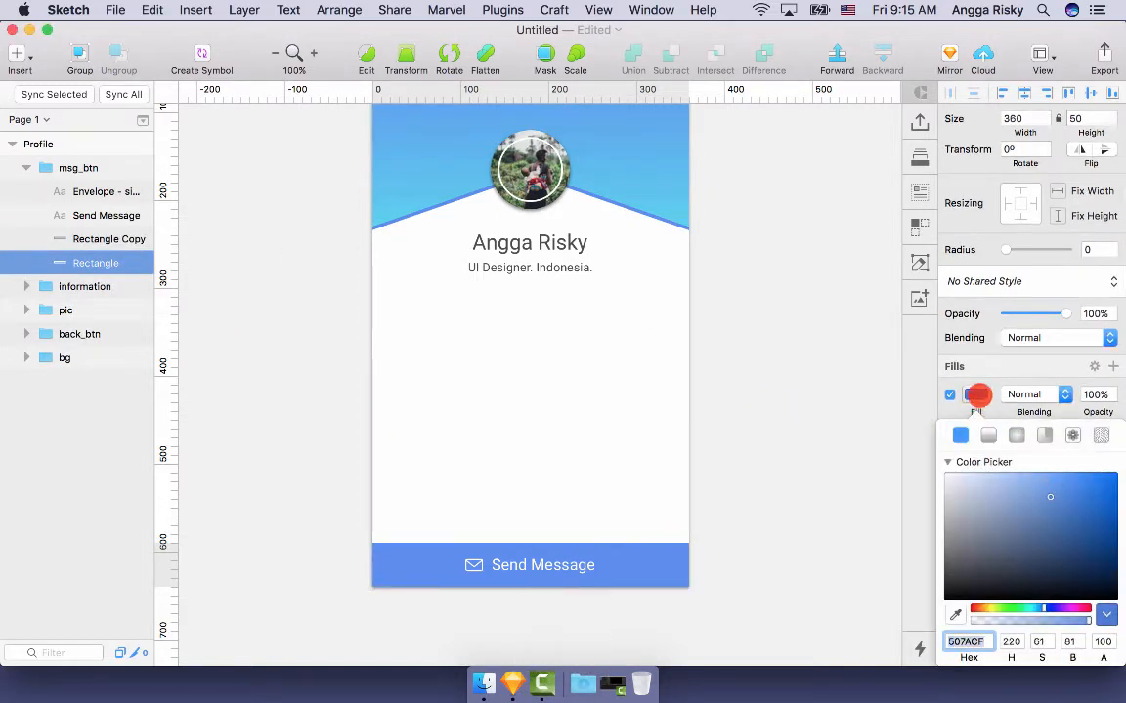
click(978, 394)
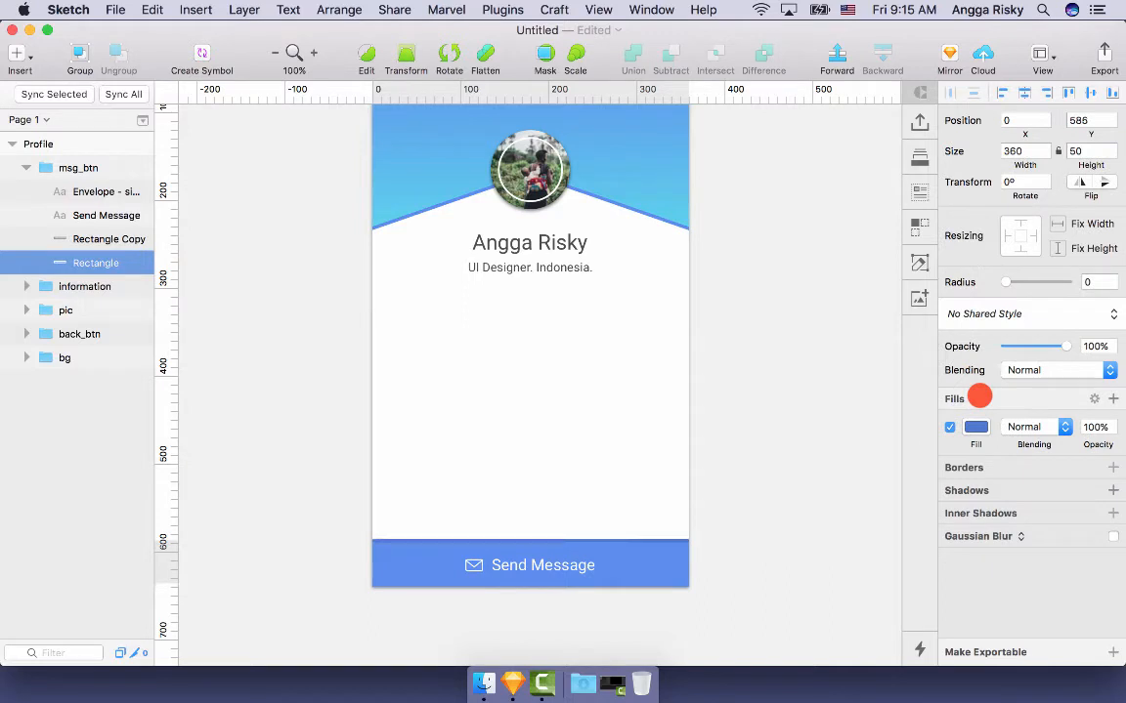
click(777, 324)
scroll(778, 324, up, 4)
scroll(777, 324, down, 1)
key(shift+super+2)
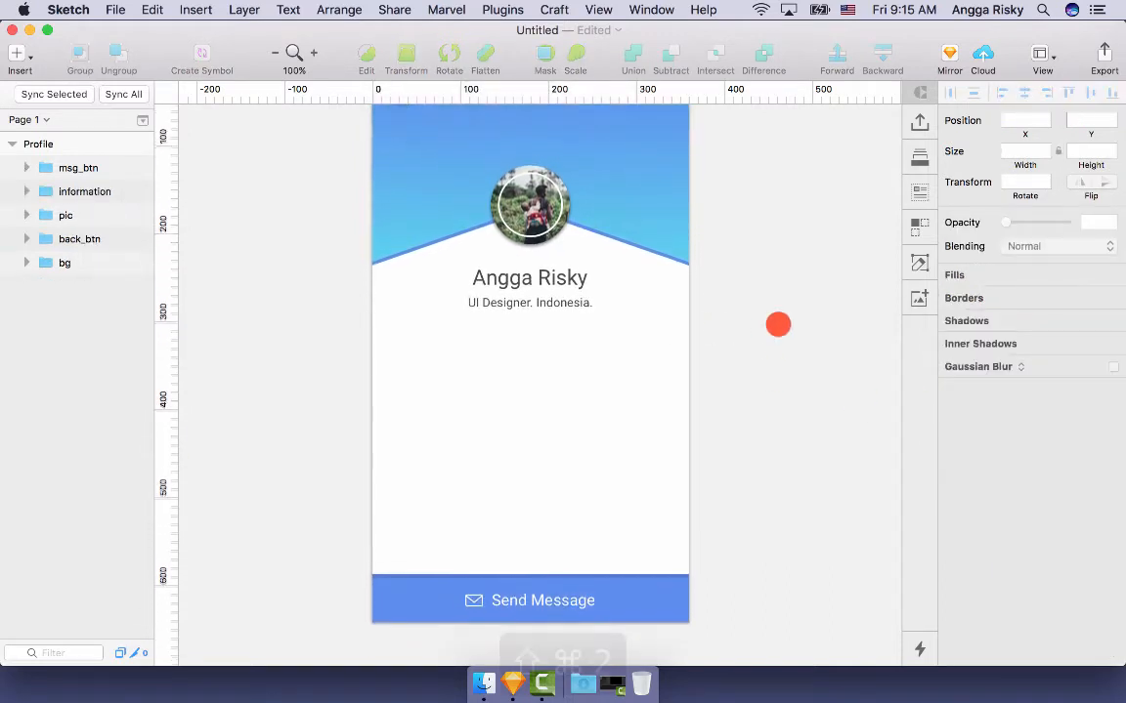
scroll(809, 391, up, 1)
scroll(809, 390, down, 3)
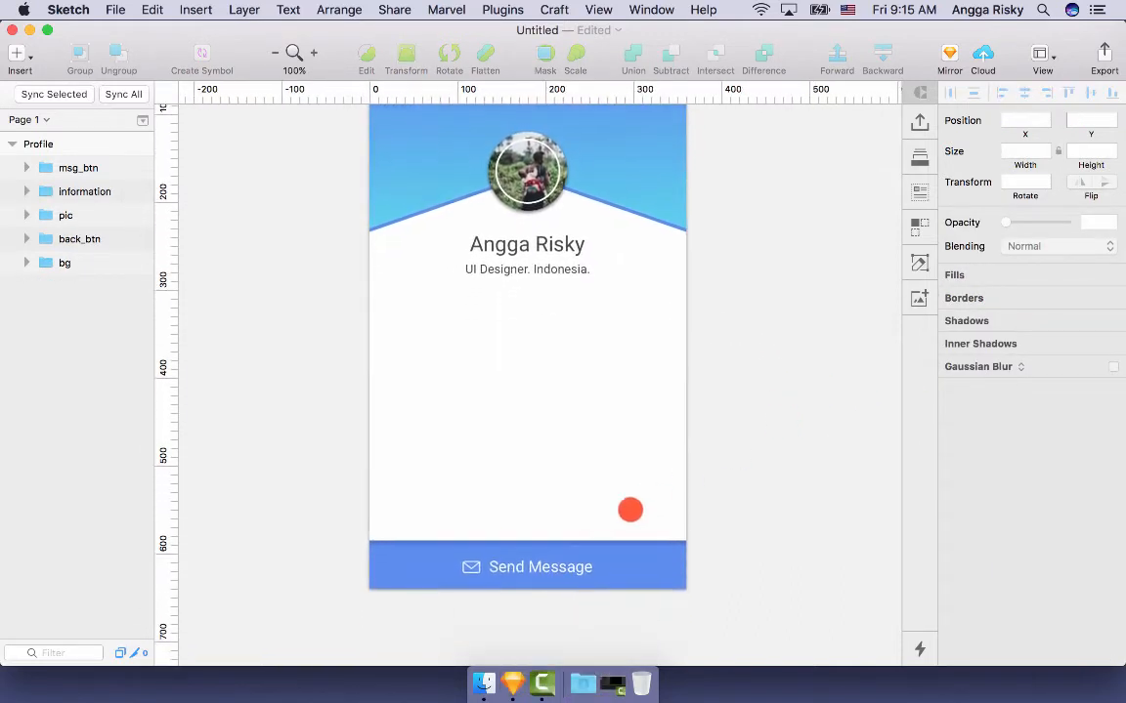
scroll(792, 456, up, 2)
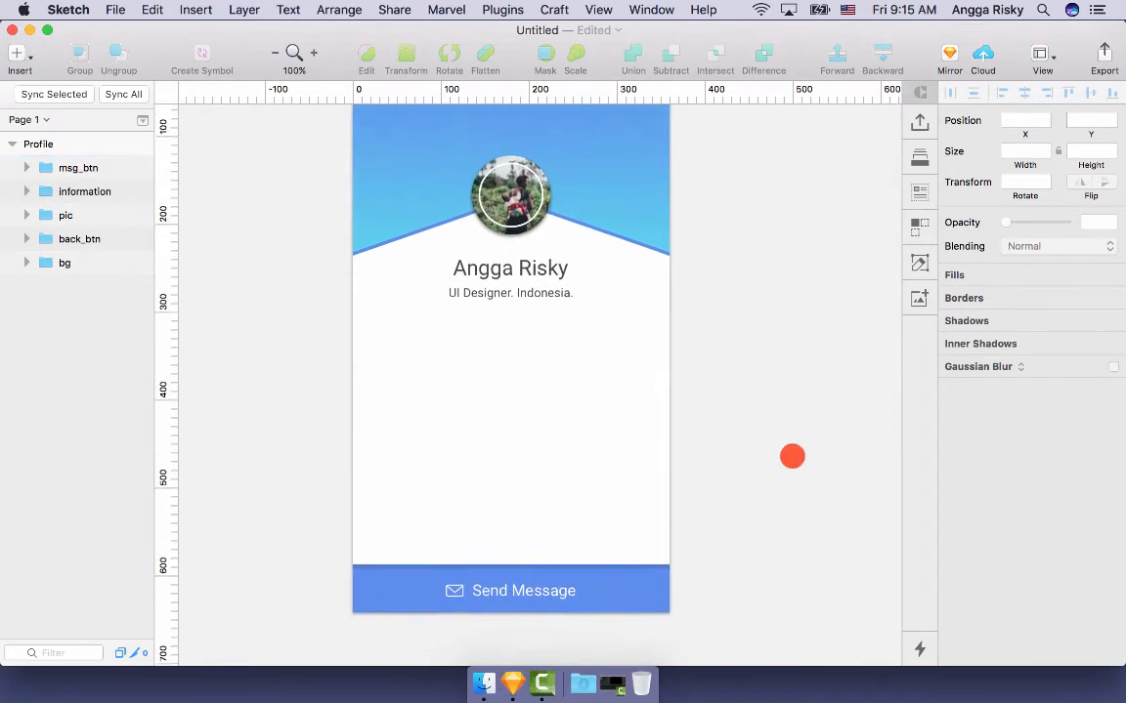
scroll(791, 457, down, 2)
double_click(550, 568)
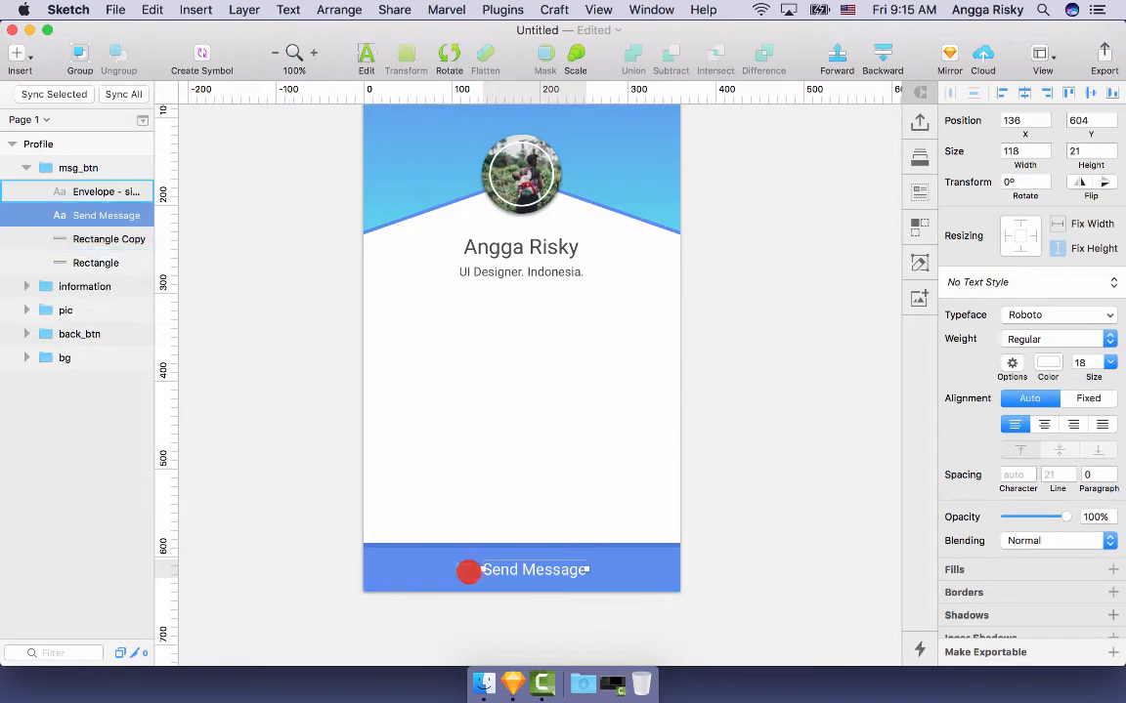
shift+click(467, 571)
click(800, 521)
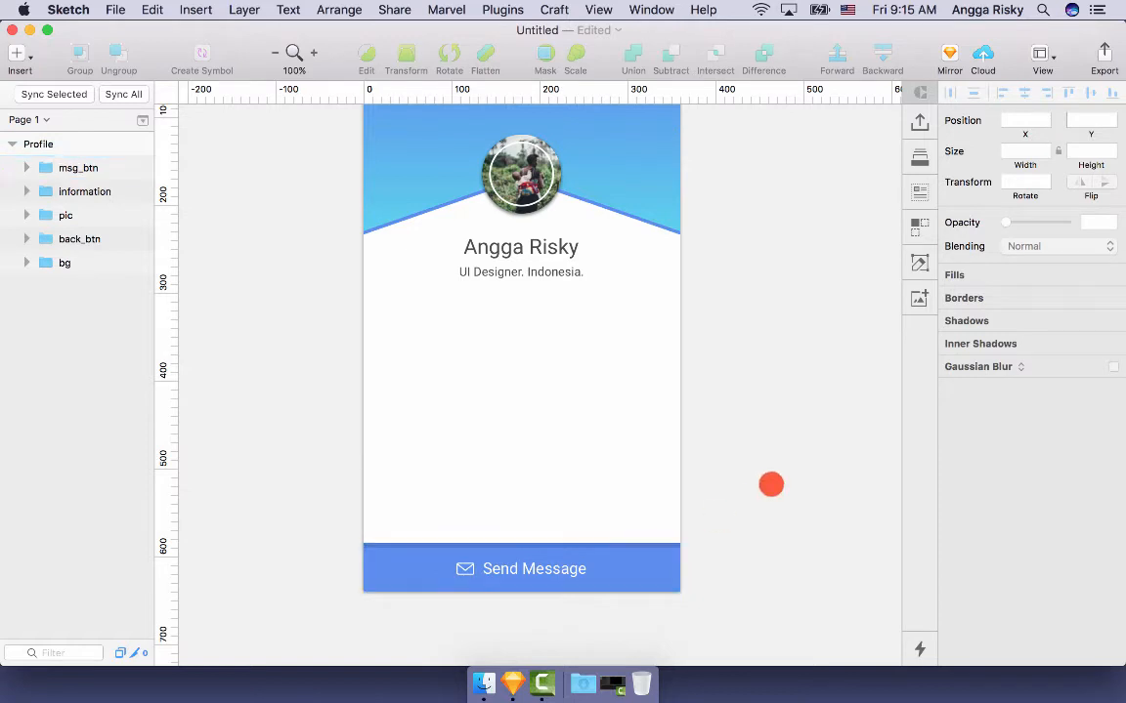
scroll(770, 485, up, 5)
scroll(771, 484, down, 5)
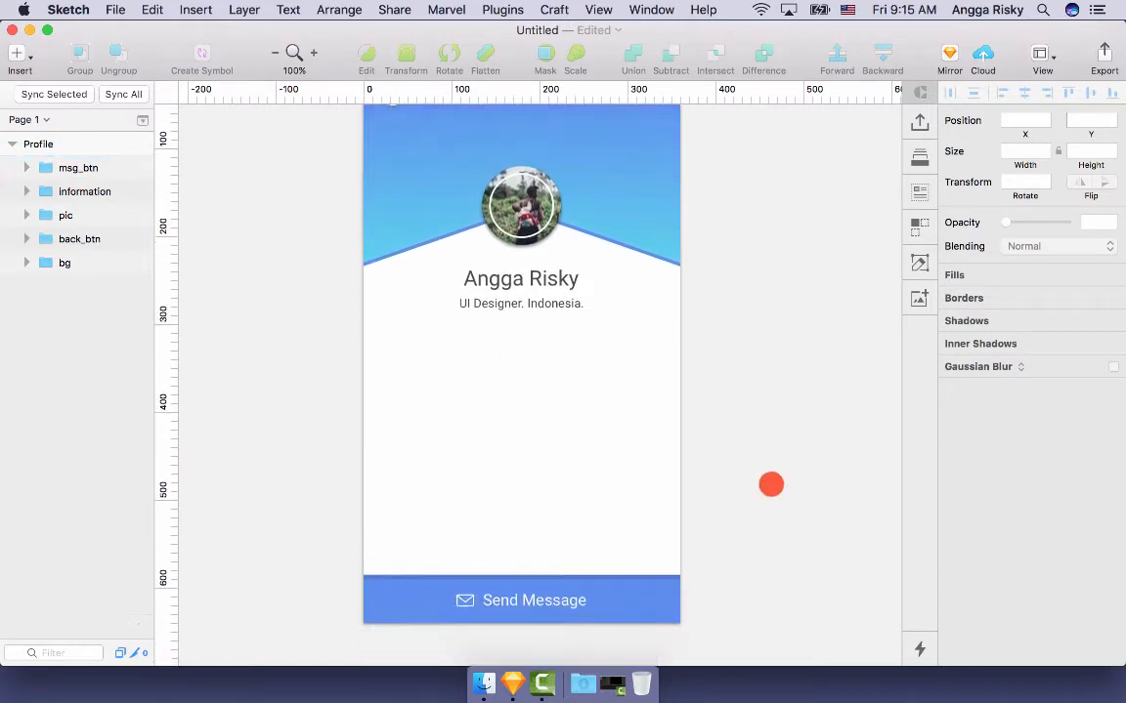
scroll(771, 484, up, 3)
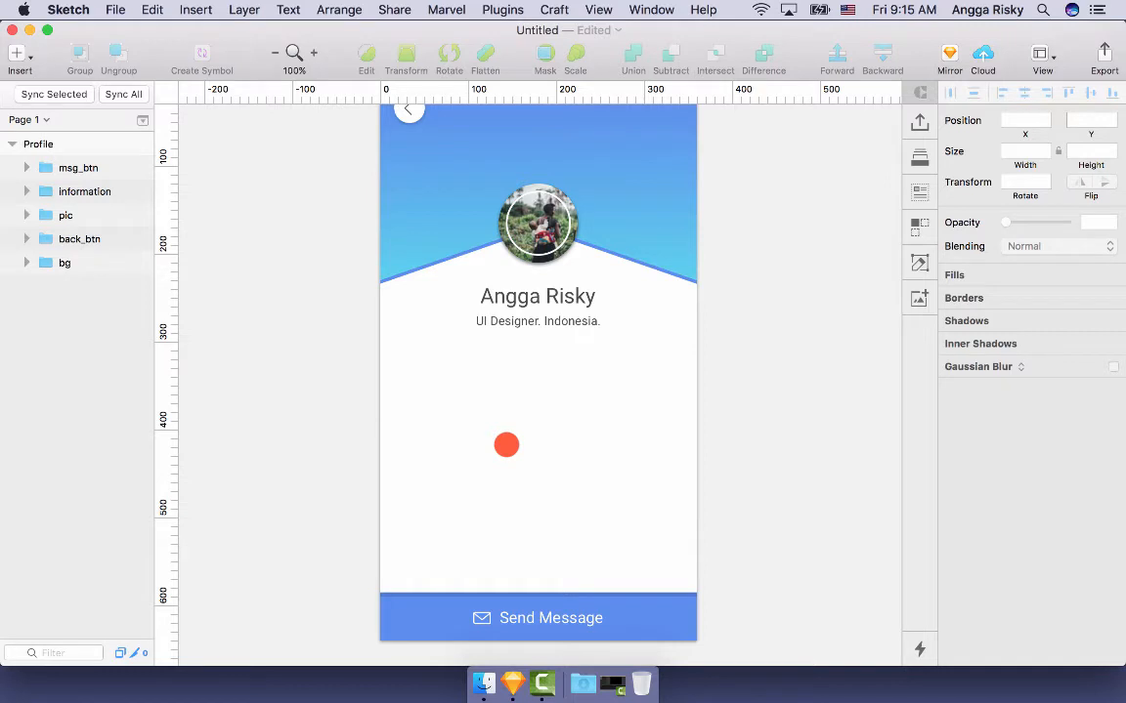
scroll(439, 369, right, 1)
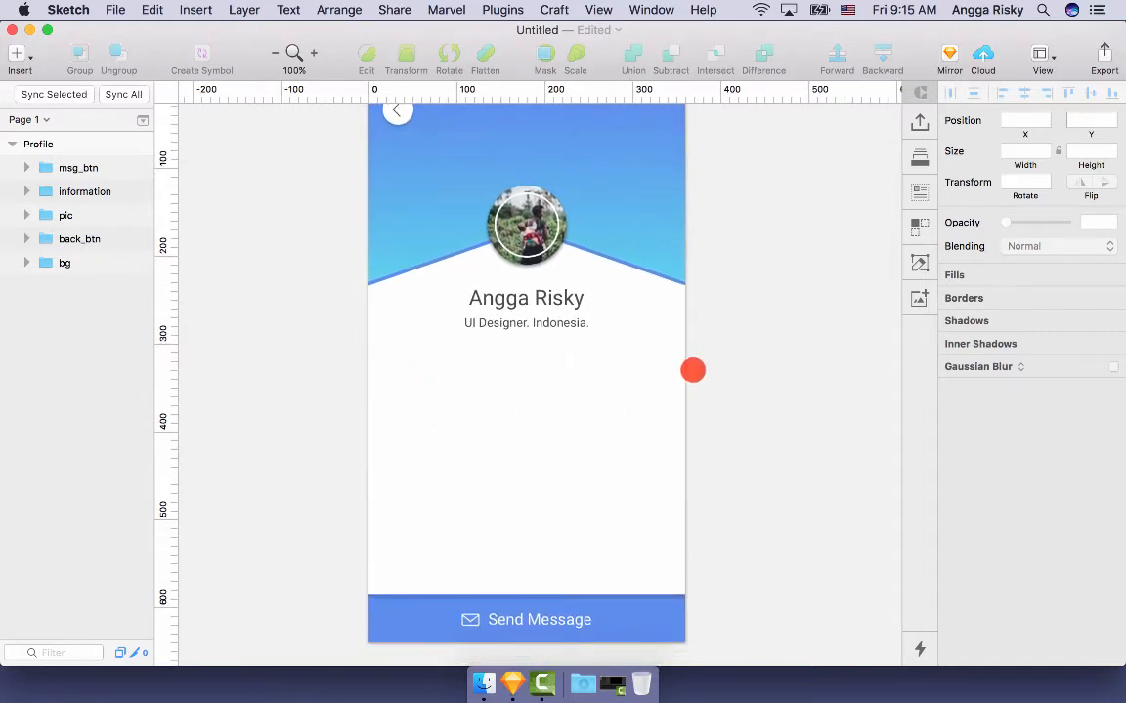
scroll(666, 372, up, 2)
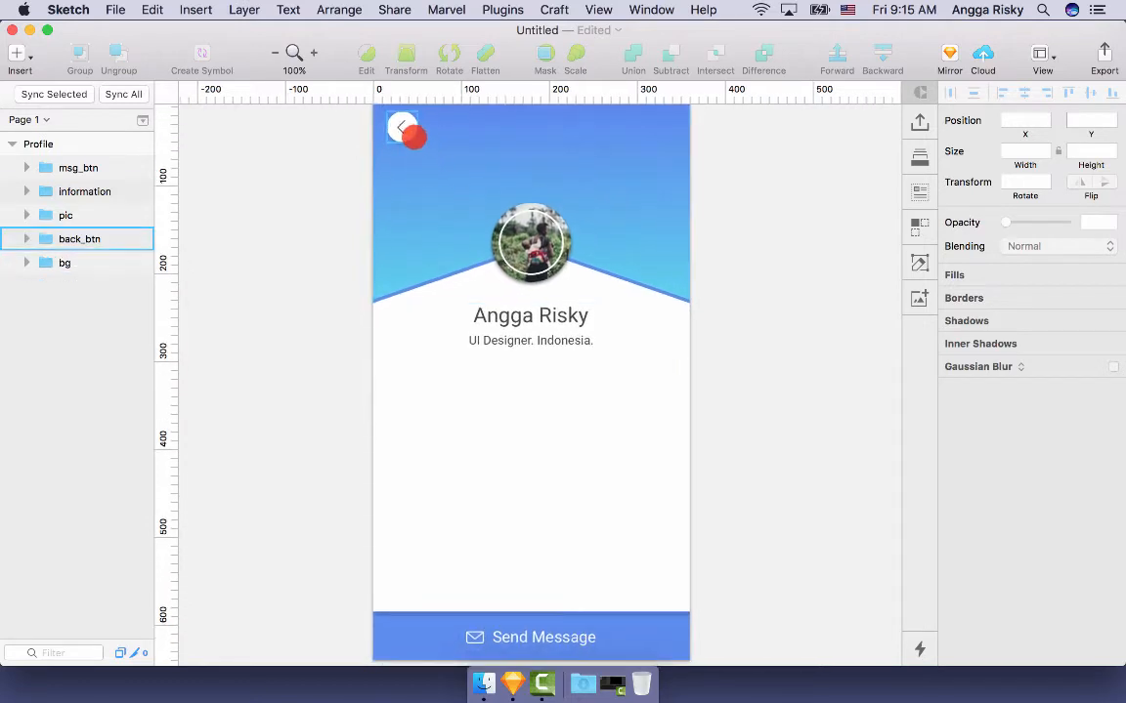
- Paste a copy of back_btn below the subtitle on the left and scale it to 120%
click(401, 129)
key(super+c)
key(super+v)
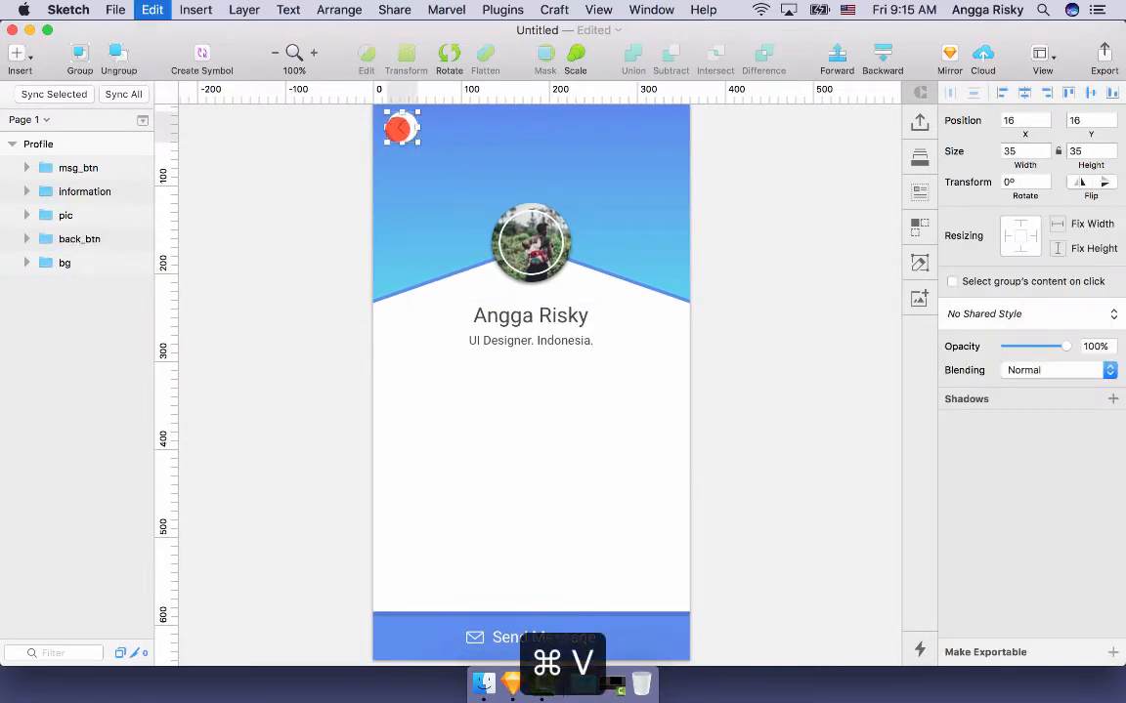
drag(402, 127, 427, 377)
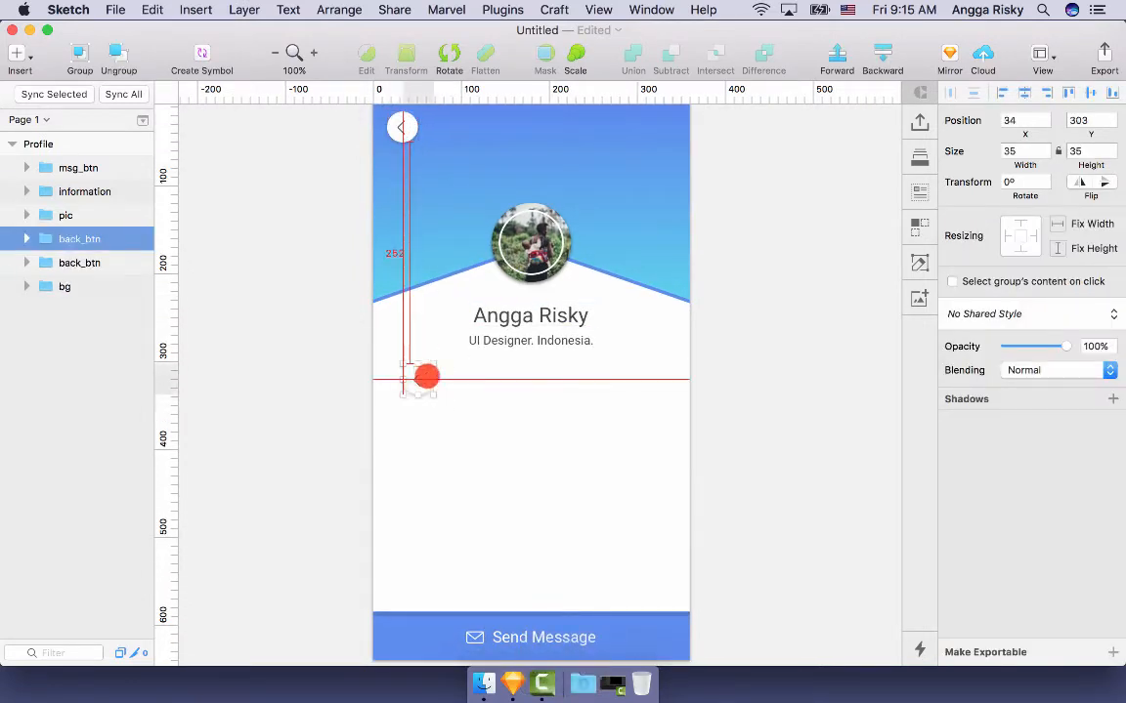
scroll(526, 383, down, 2)
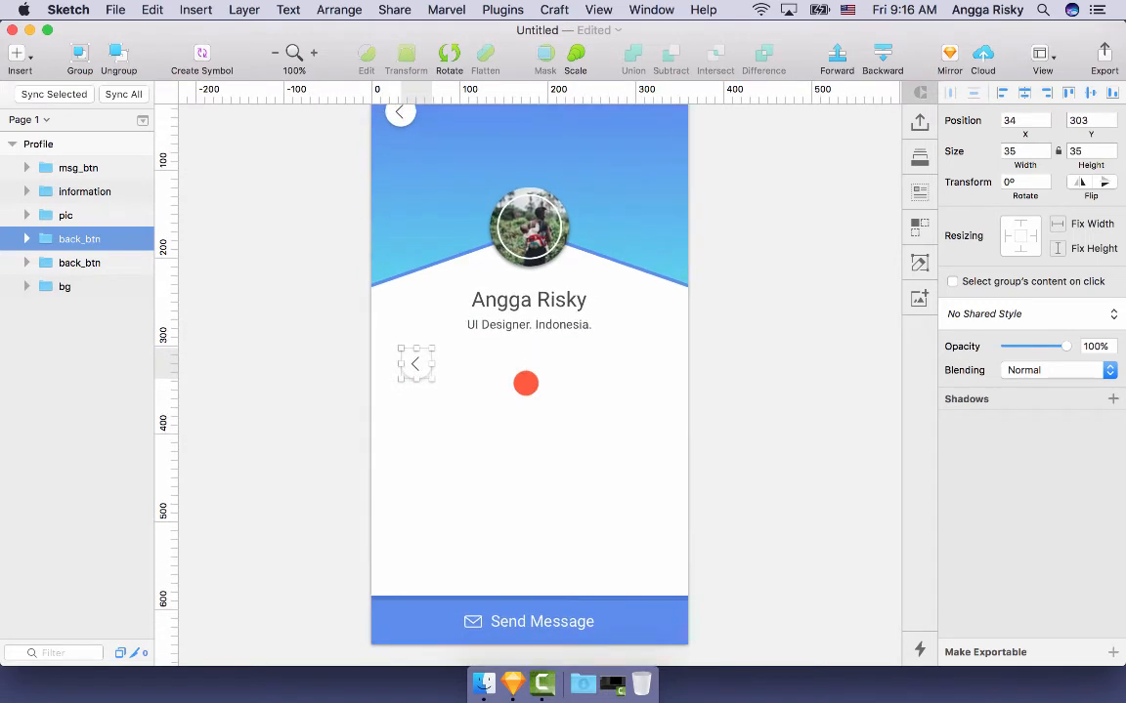
key(super+k)
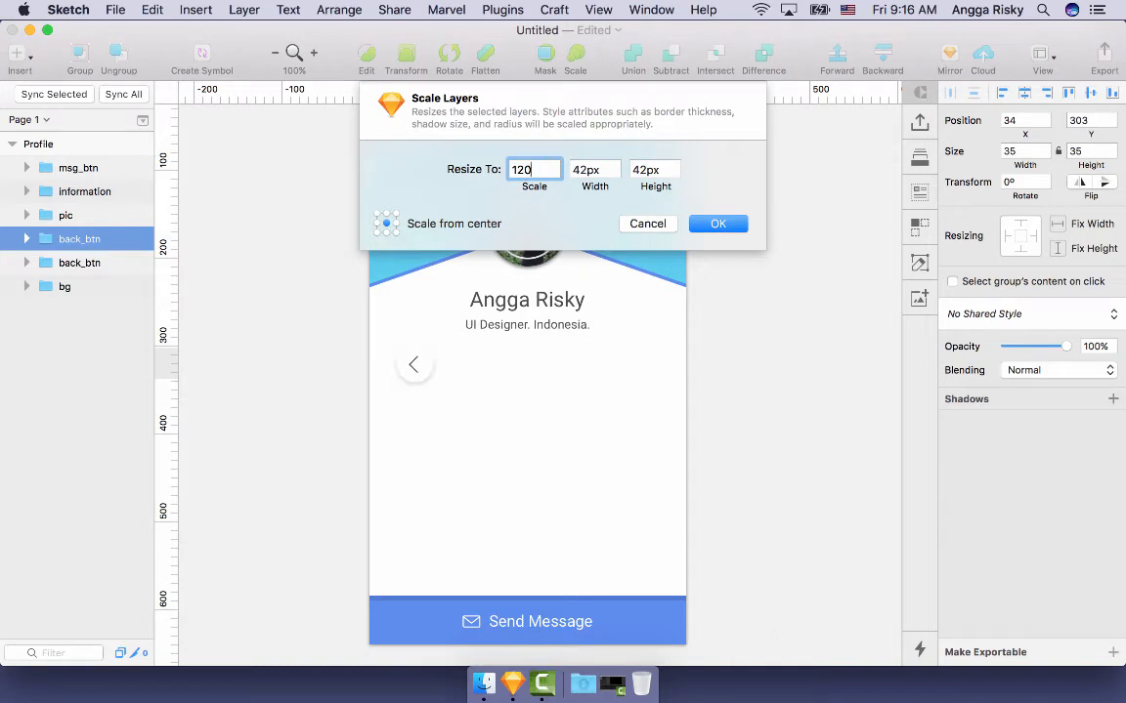
key(Return)
scroll(459, 377, up, 1)
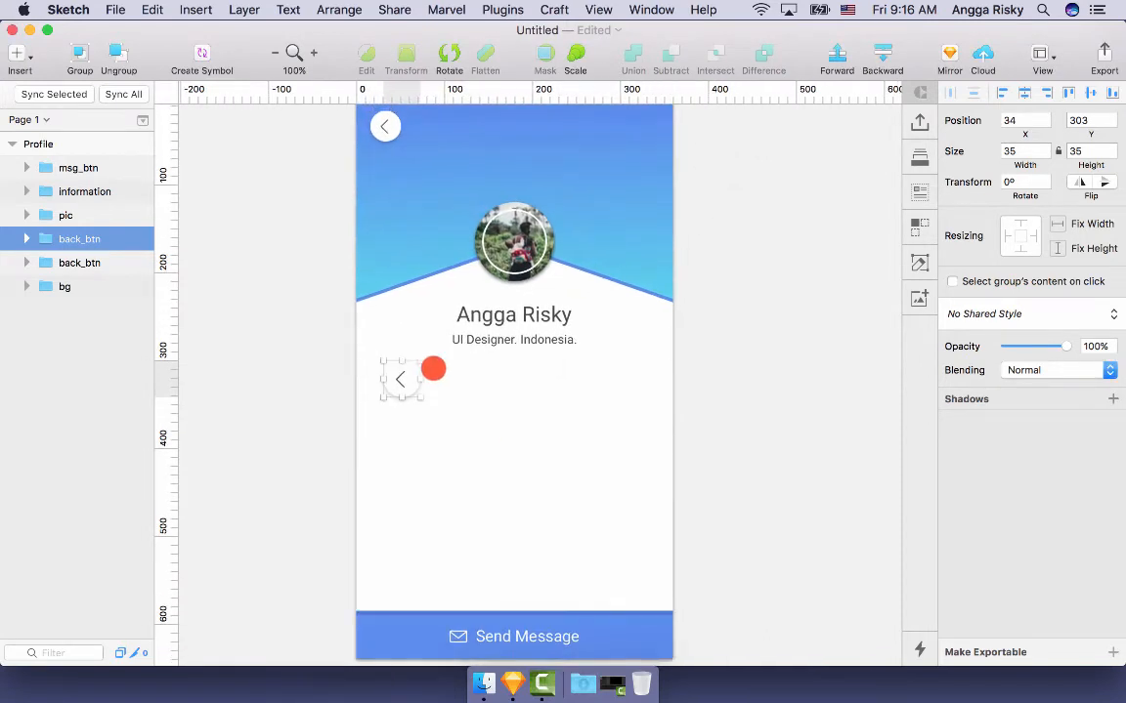
- Rename the copied button group fb_btn
key(super+r)
text(fb_btn)
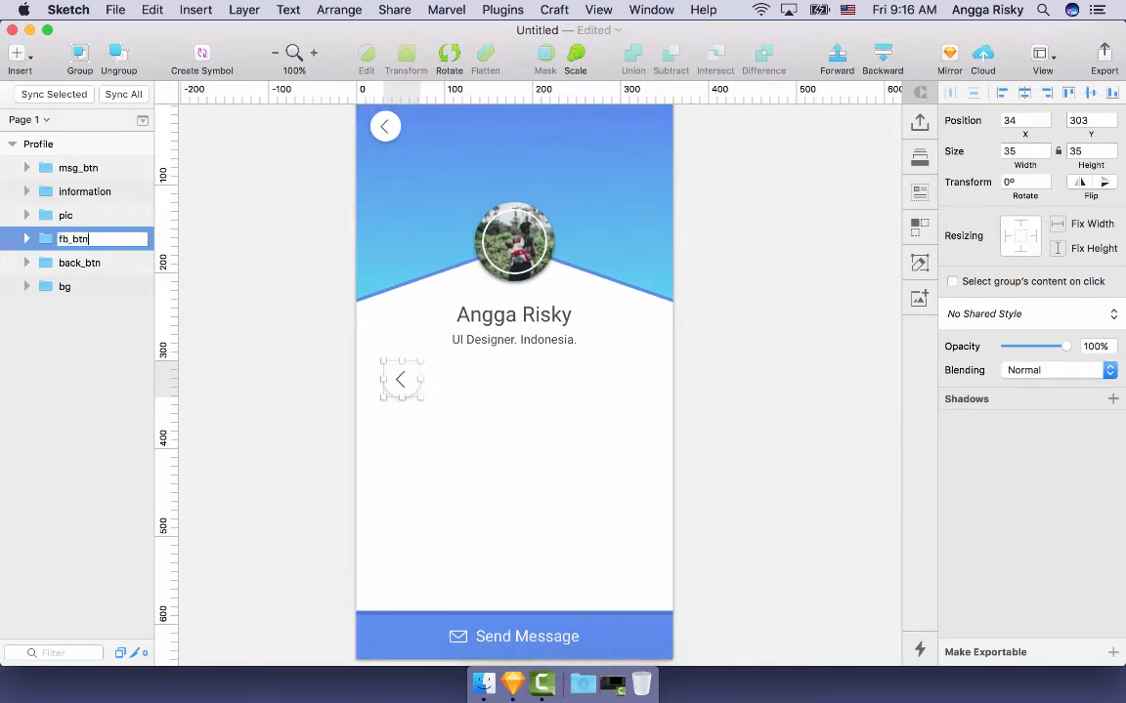
key(Return)
key(Return)
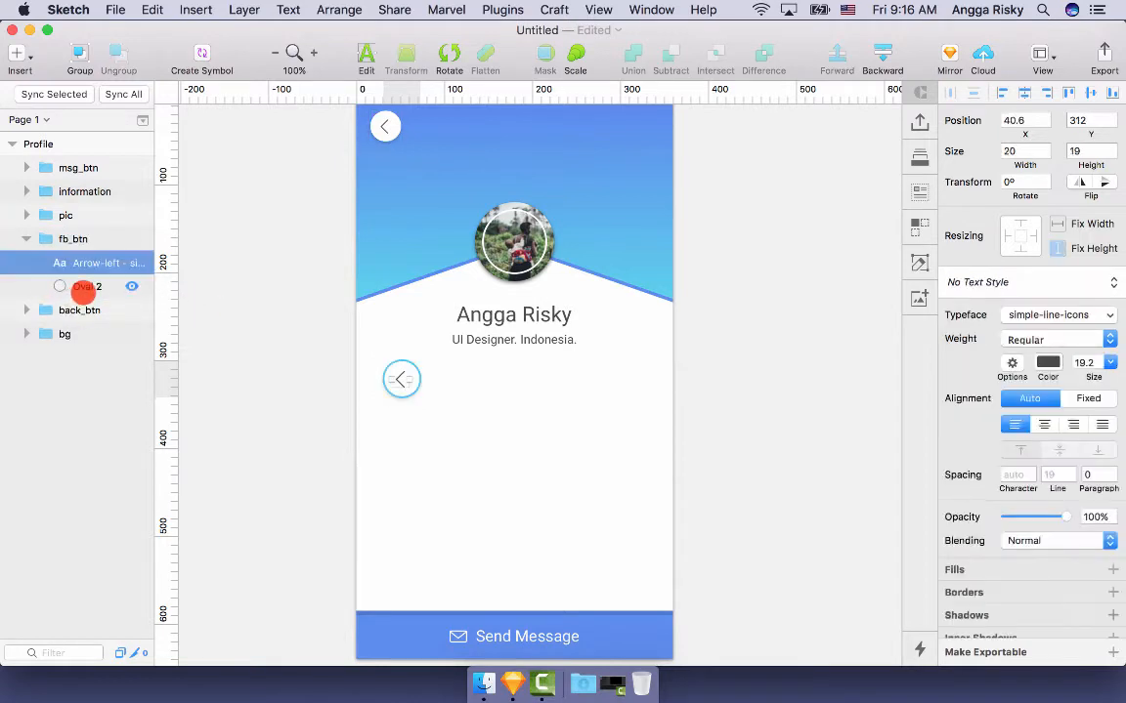
- Change the fb_btn circle's fill from white to blue 4A7AE2
click(80, 287)
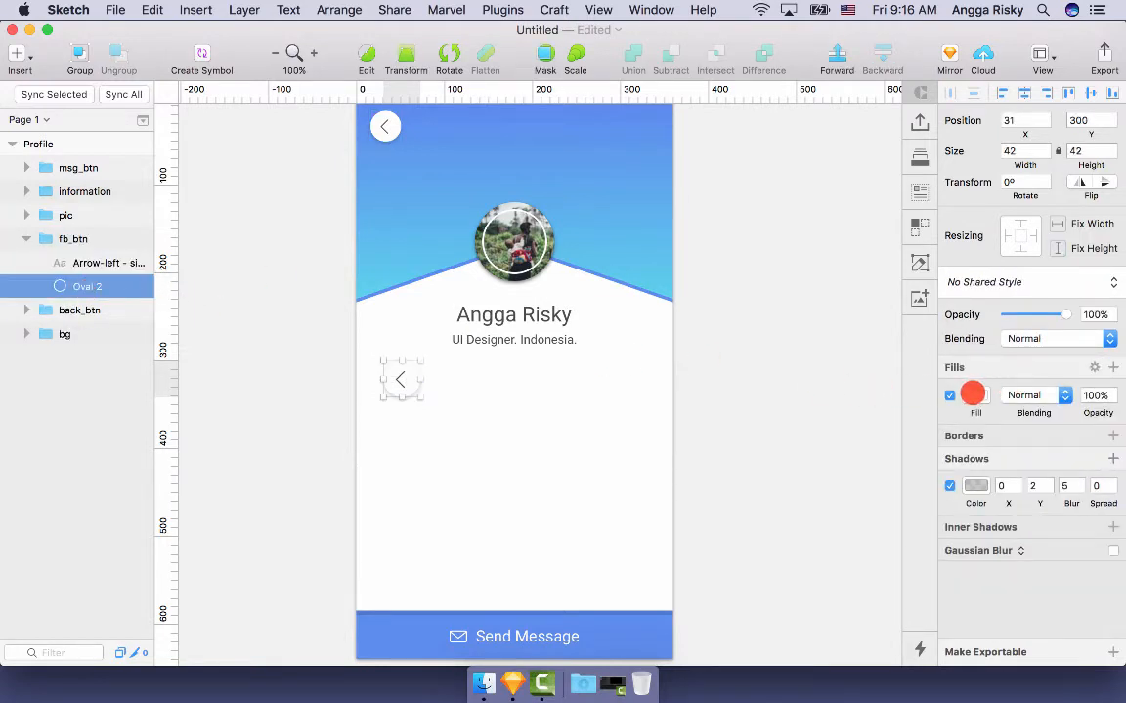
click(974, 395)
scroll(999, 528, down, 5)
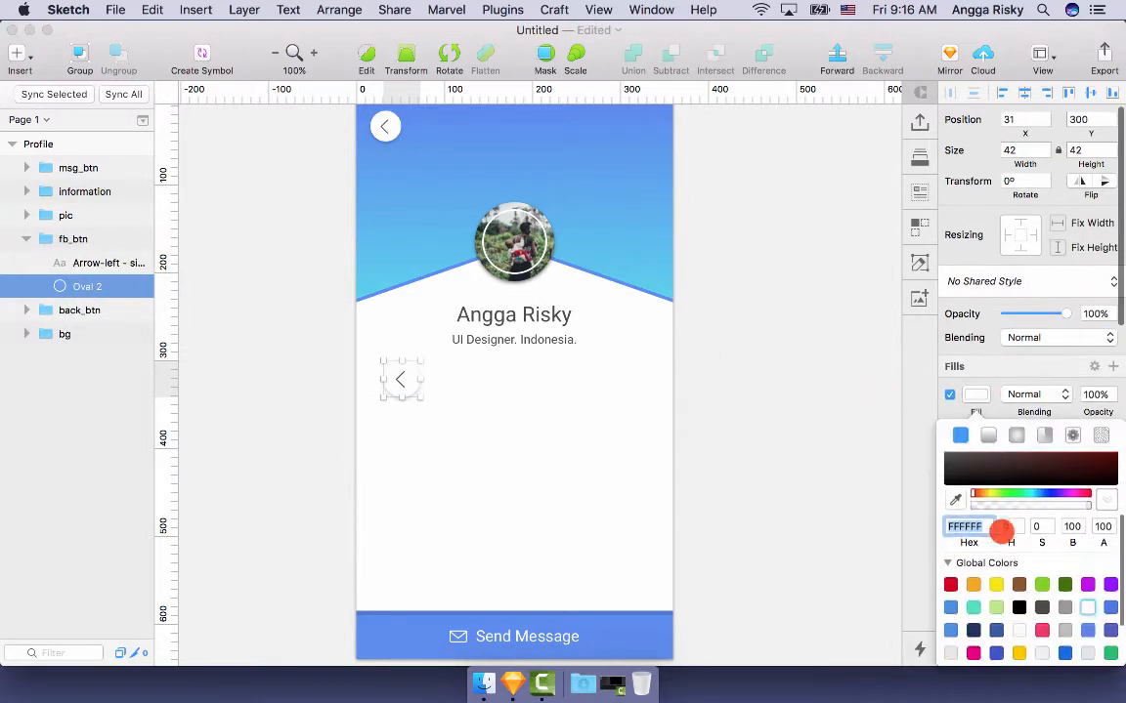
click(996, 580)
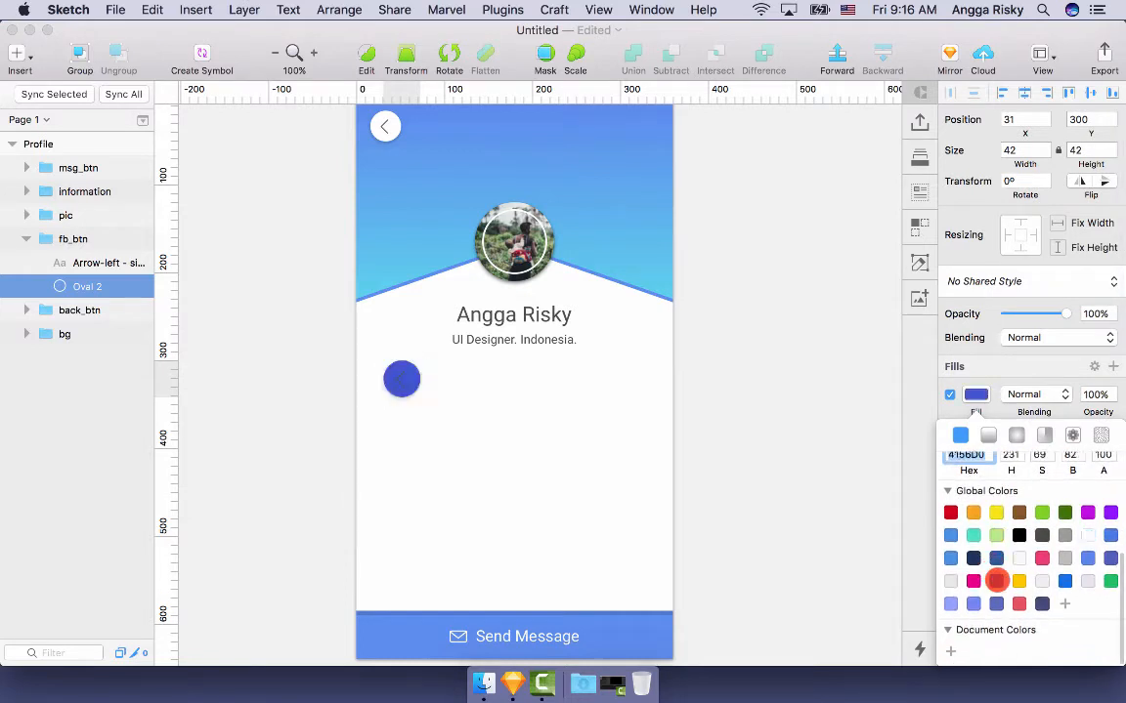
click(1092, 558)
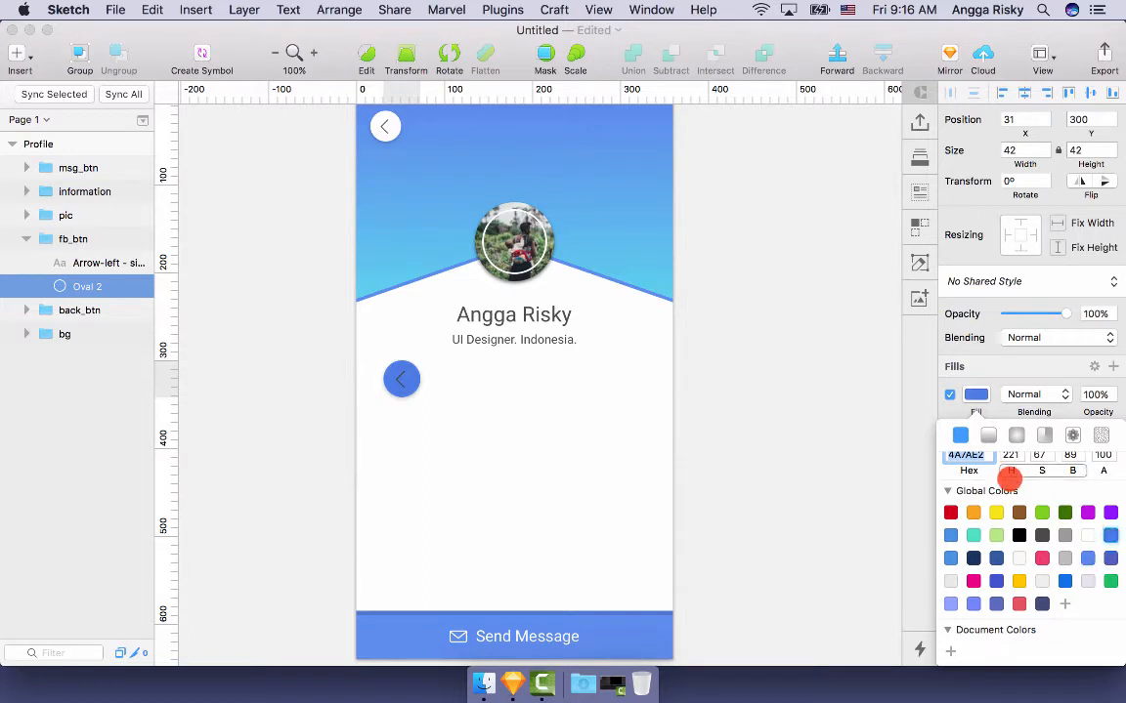
click(978, 396)
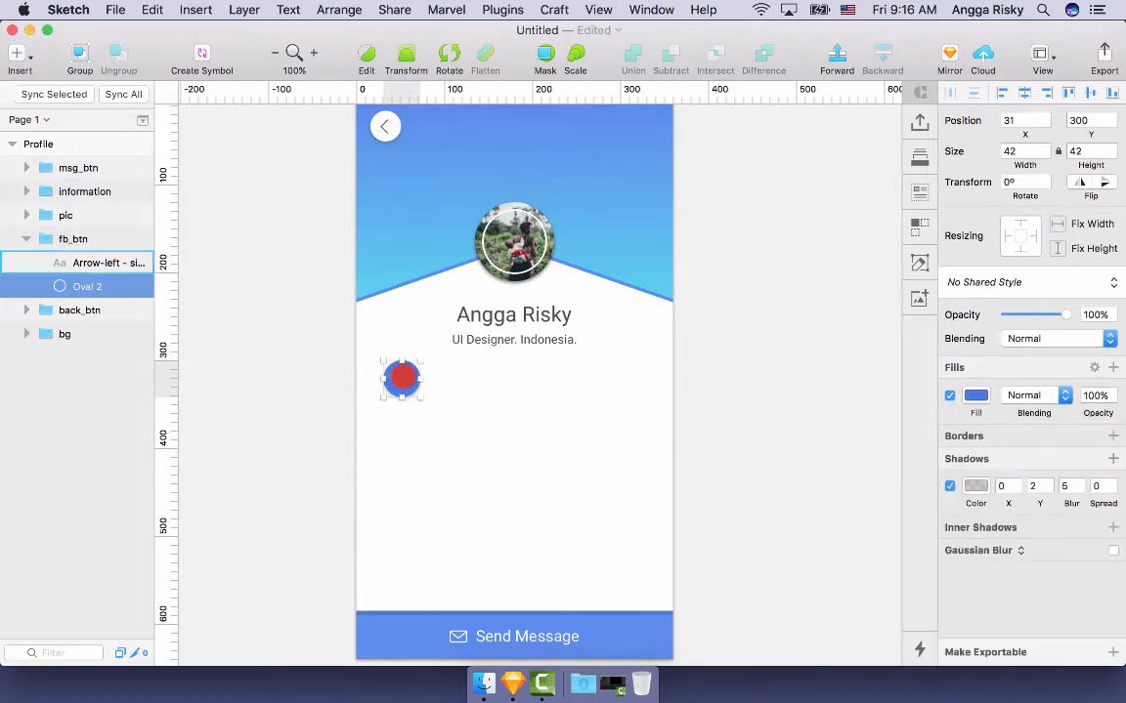
click(399, 377)
- Search the simple-line-icons set for an 'f' icon, then close it without choosing
click(502, 10)
mouse_move(514, 81)
mouse_move(799, 84)
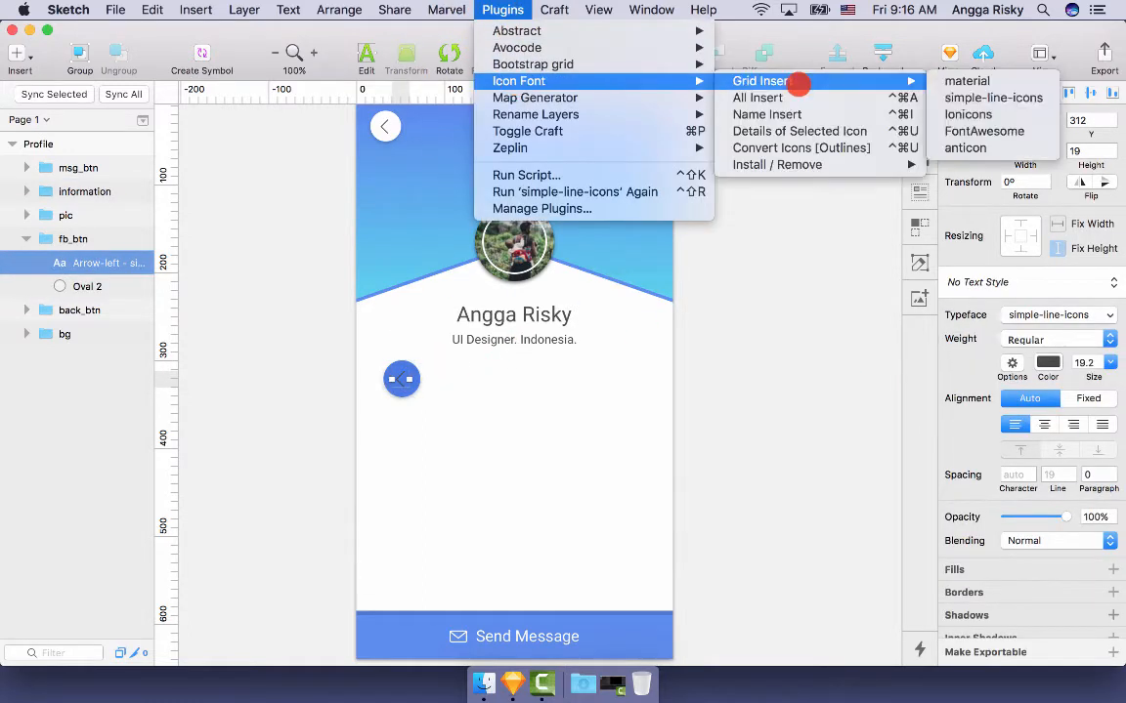
click(987, 97)
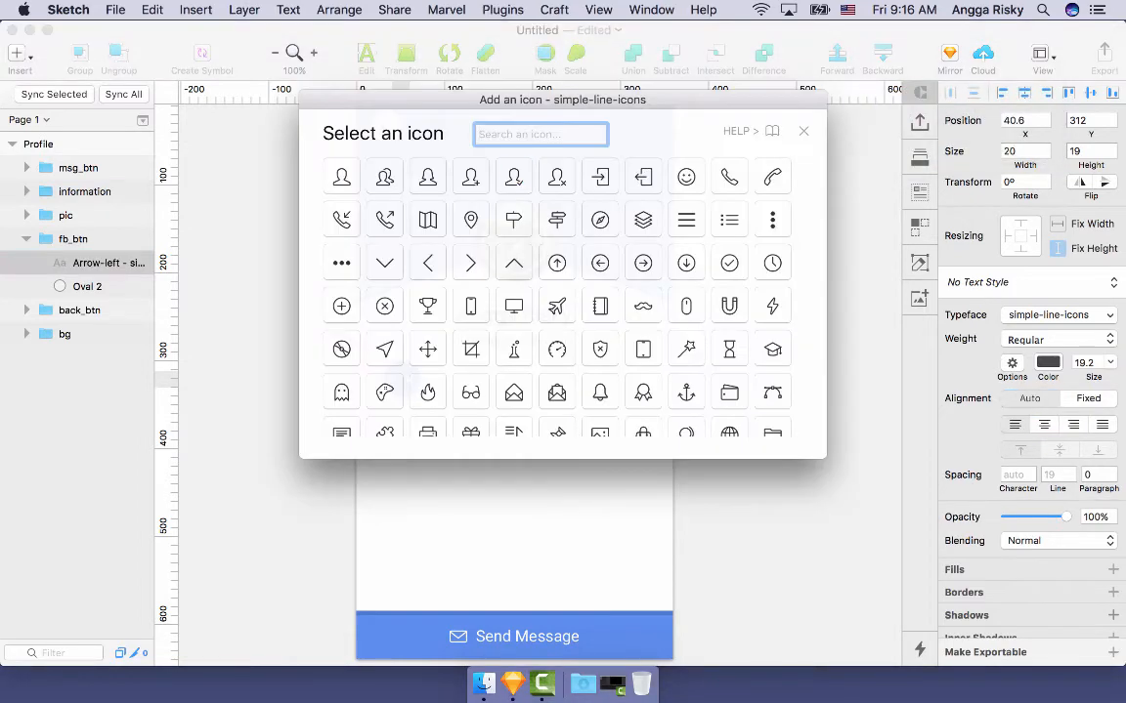
text(f)
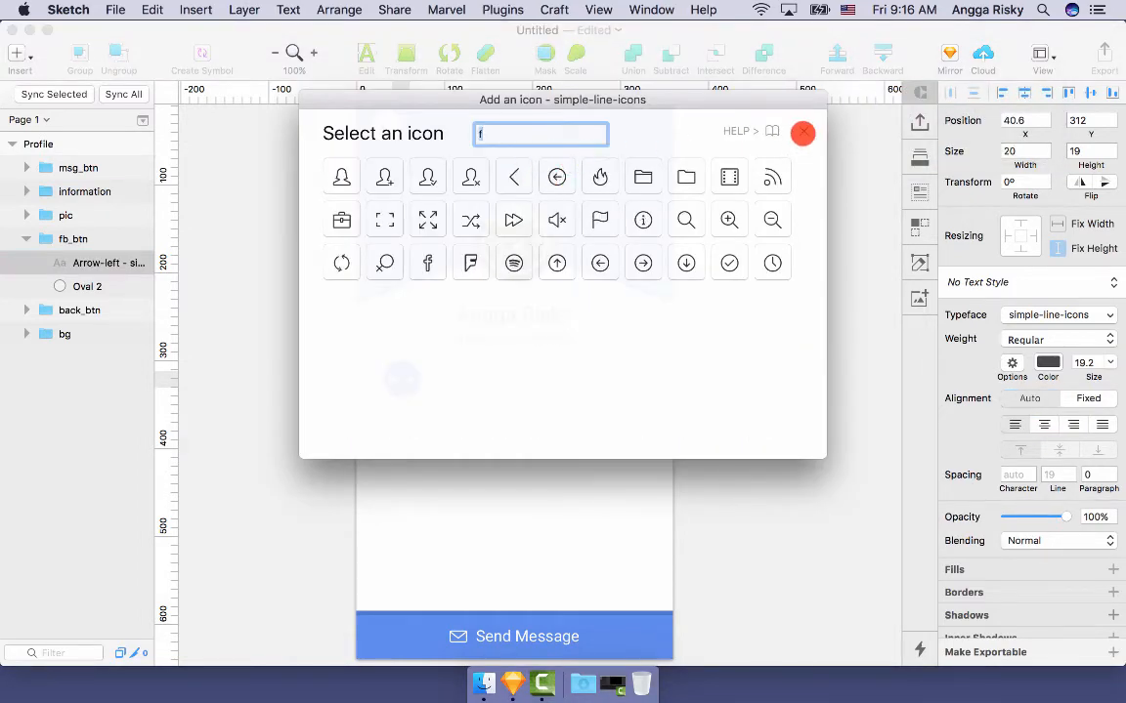
click(803, 133)
- Swap the arrow for the FontAwesome facebook icon and colour it white
click(503, 9)
mouse_move(518, 81)
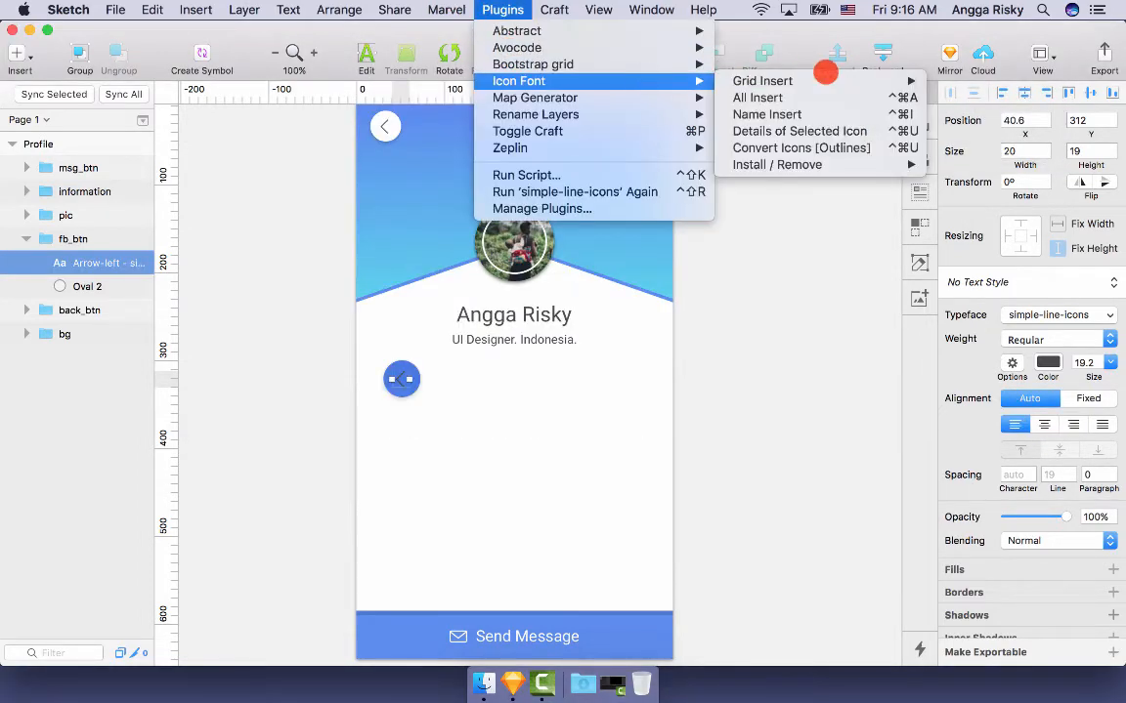
mouse_move(870, 81)
click(962, 131)
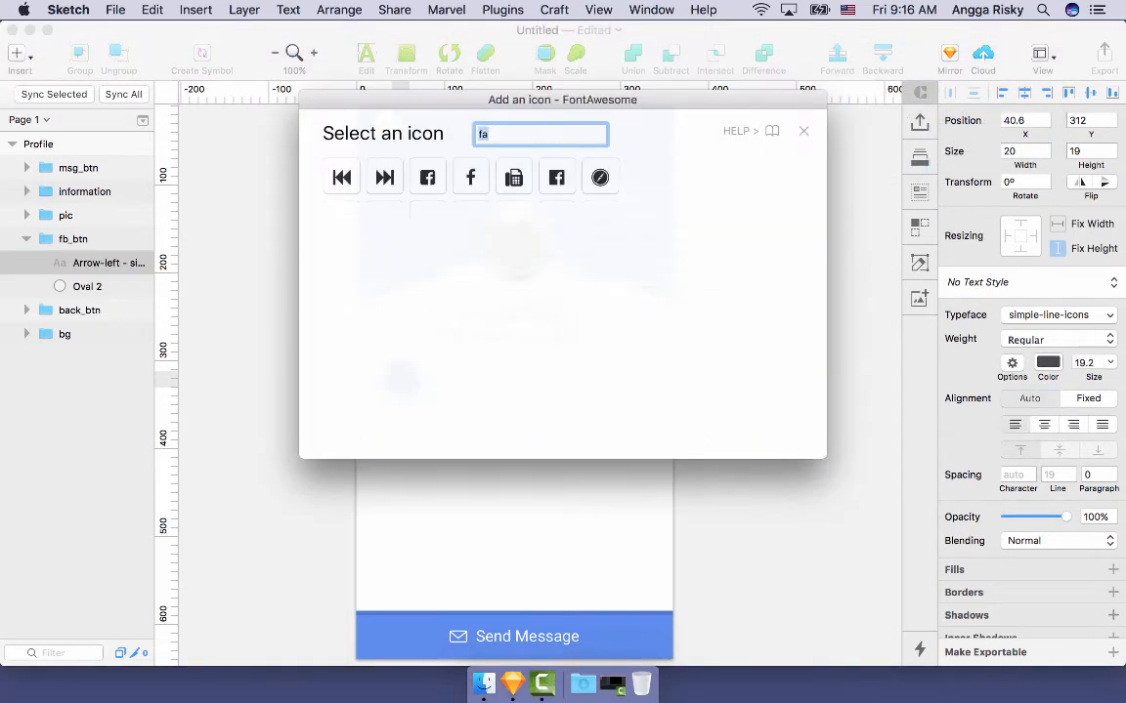
click(468, 174)
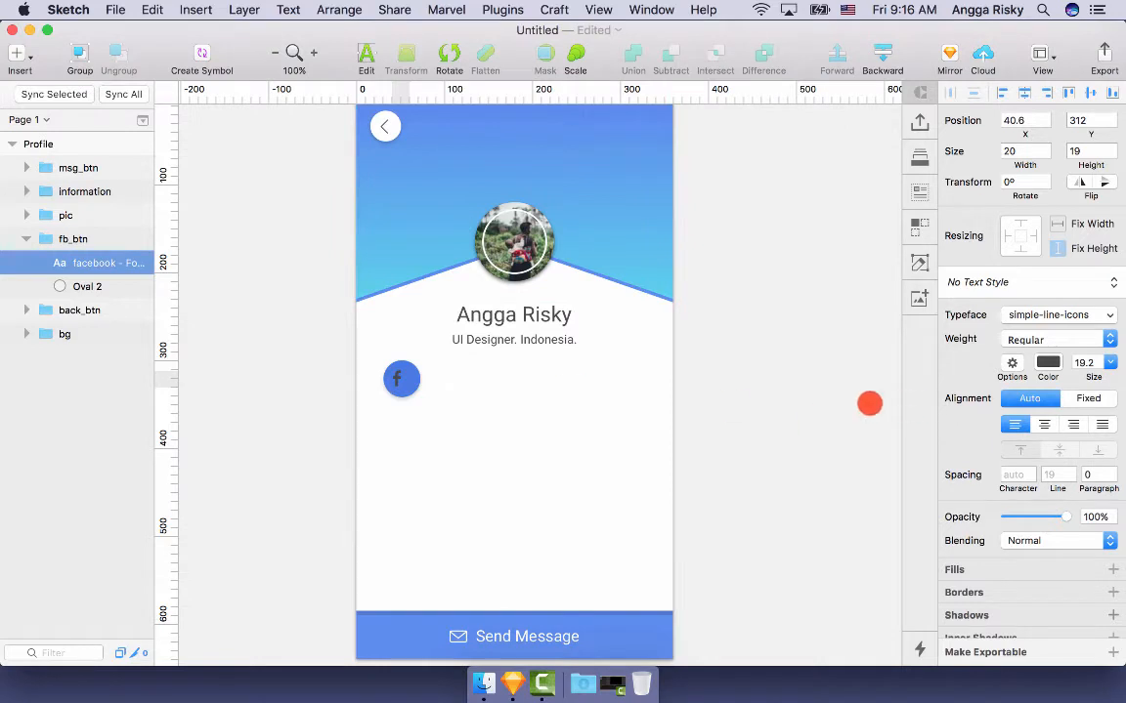
key(ctrl+c)
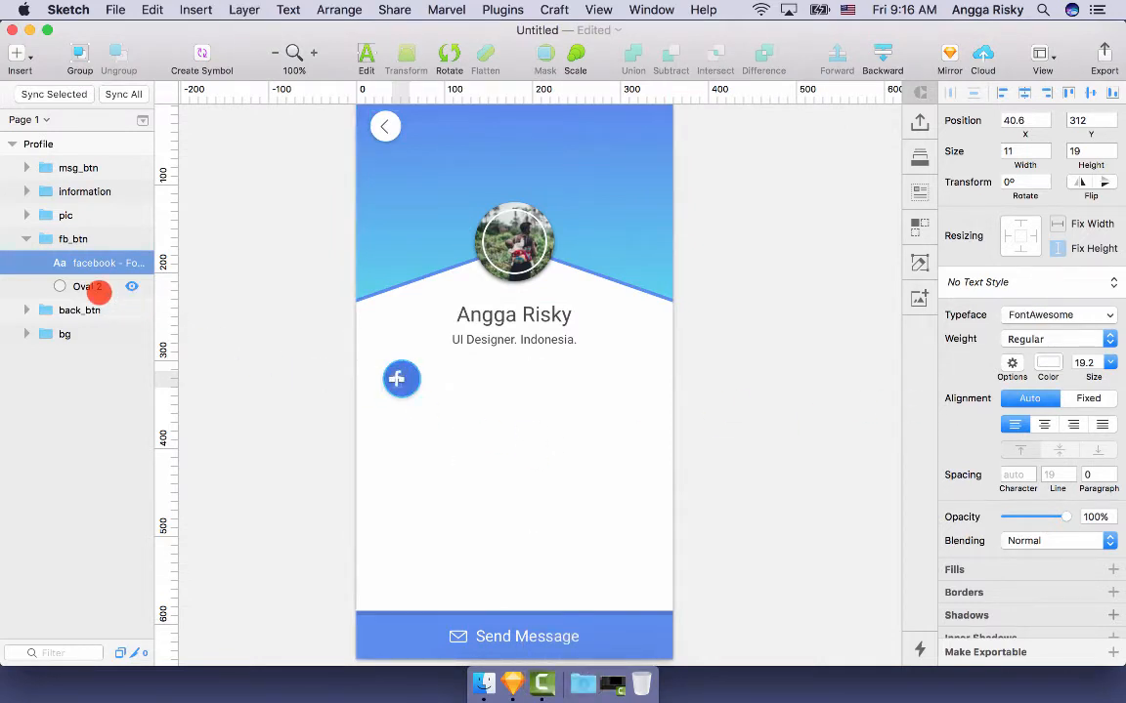
- Centre fb_btn horizontally on the artboard and nudge it slightly lower, to 159,304
shift+click(93, 287)
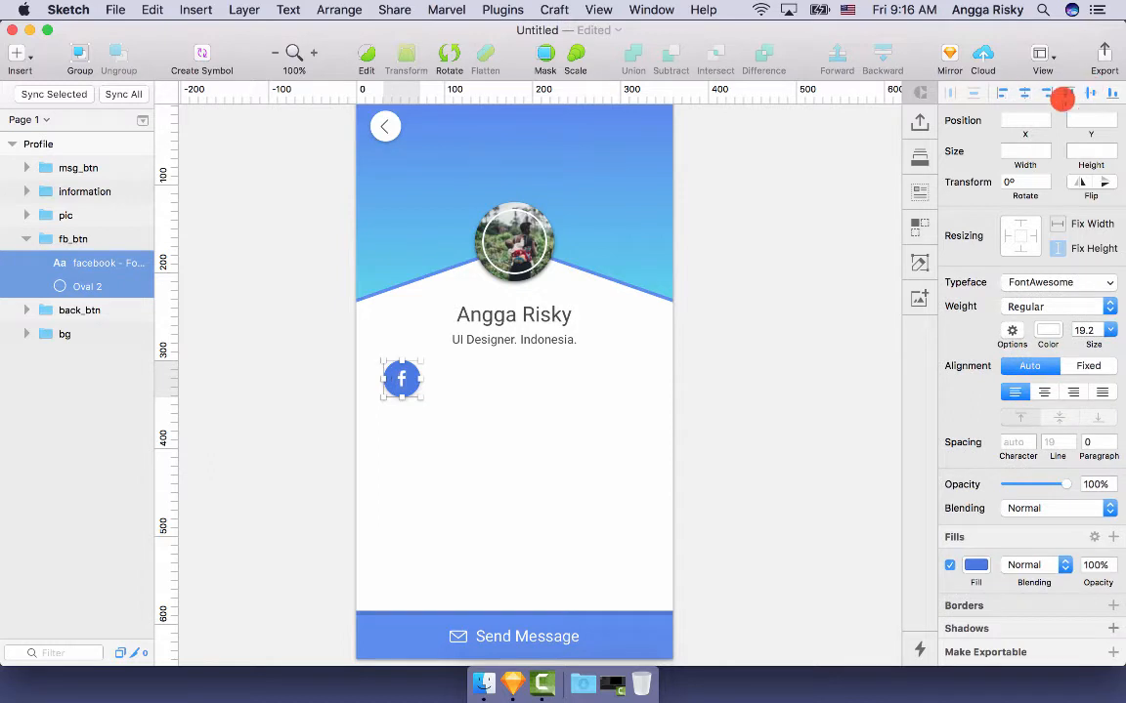
scroll(625, 294, left, 2)
click(452, 383)
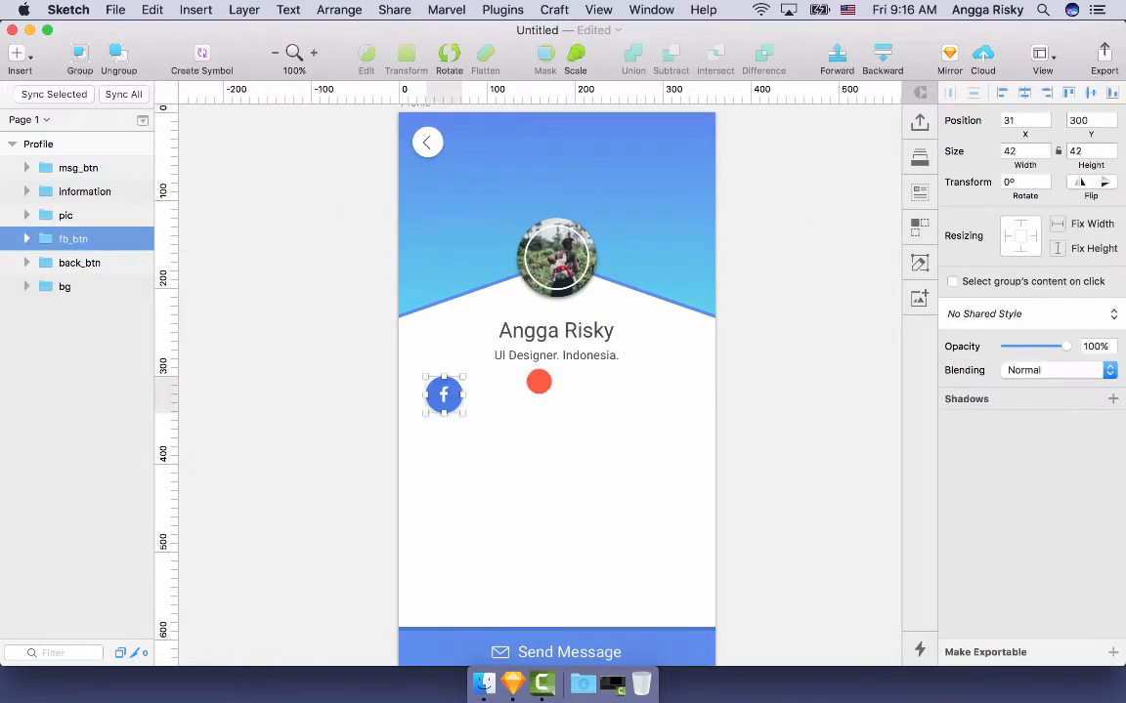
click(1024, 92)
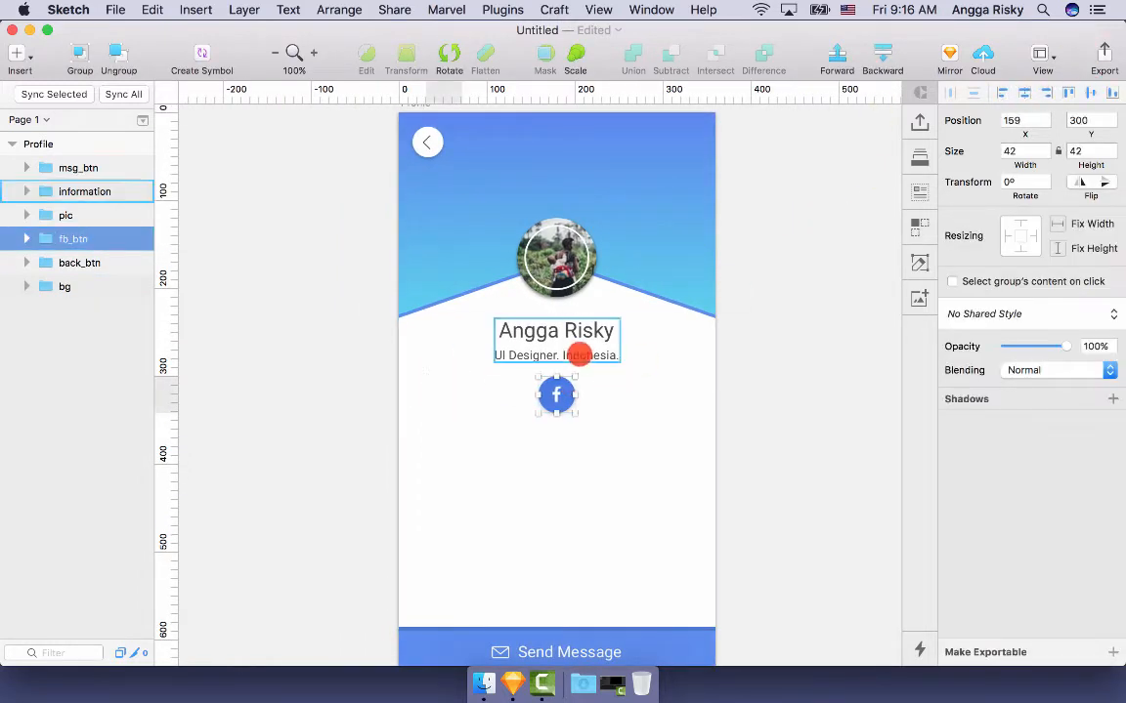
key(alt+Down)
key(alt+Down)
key(alt+Down)
key(alt+Down)
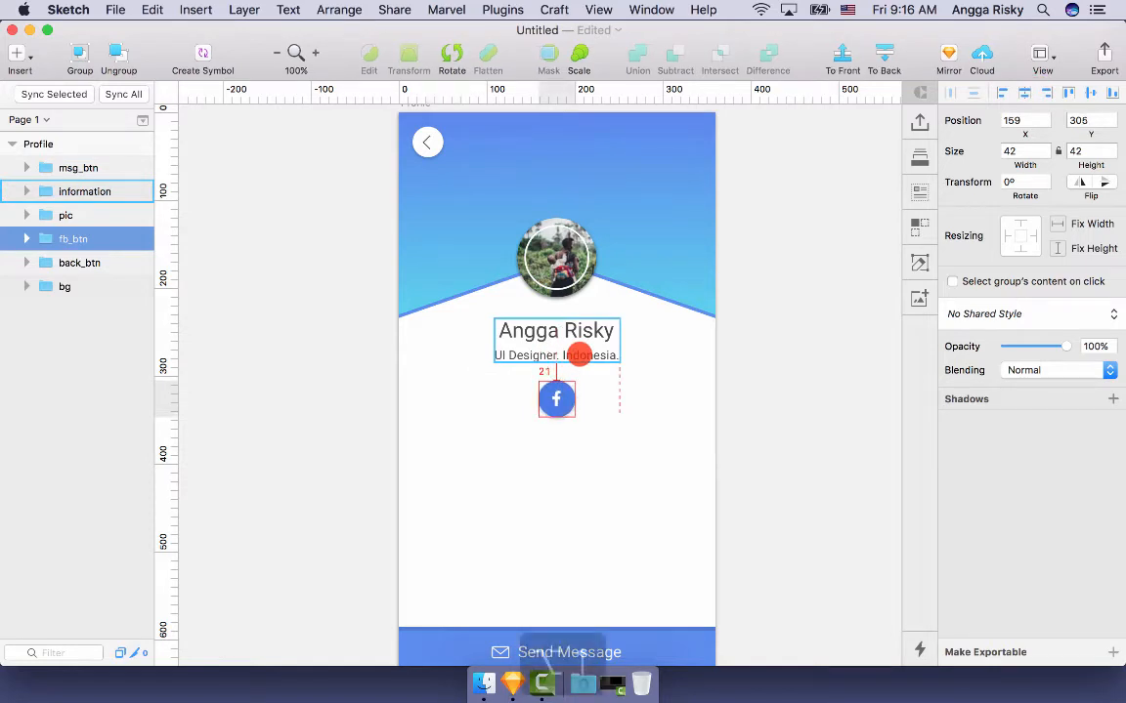
scroll(777, 402, down, 1)
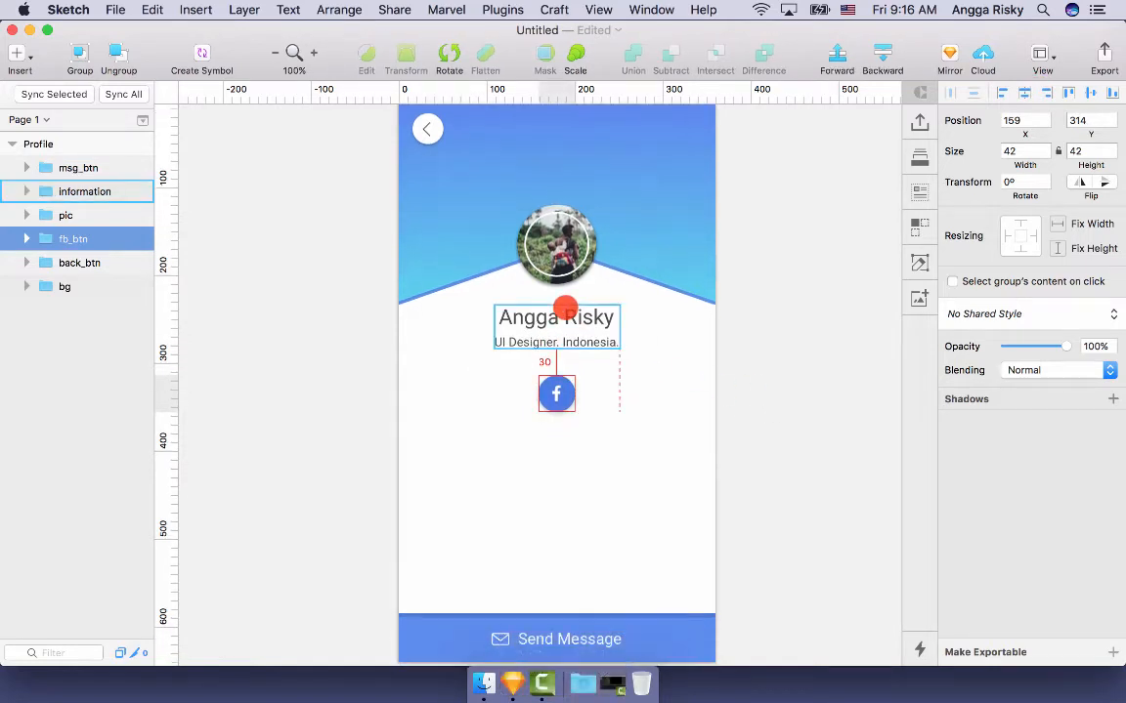
scroll(798, 370, down, 2)
scroll(798, 369, right, 4)
scroll(798, 369, up, 3)
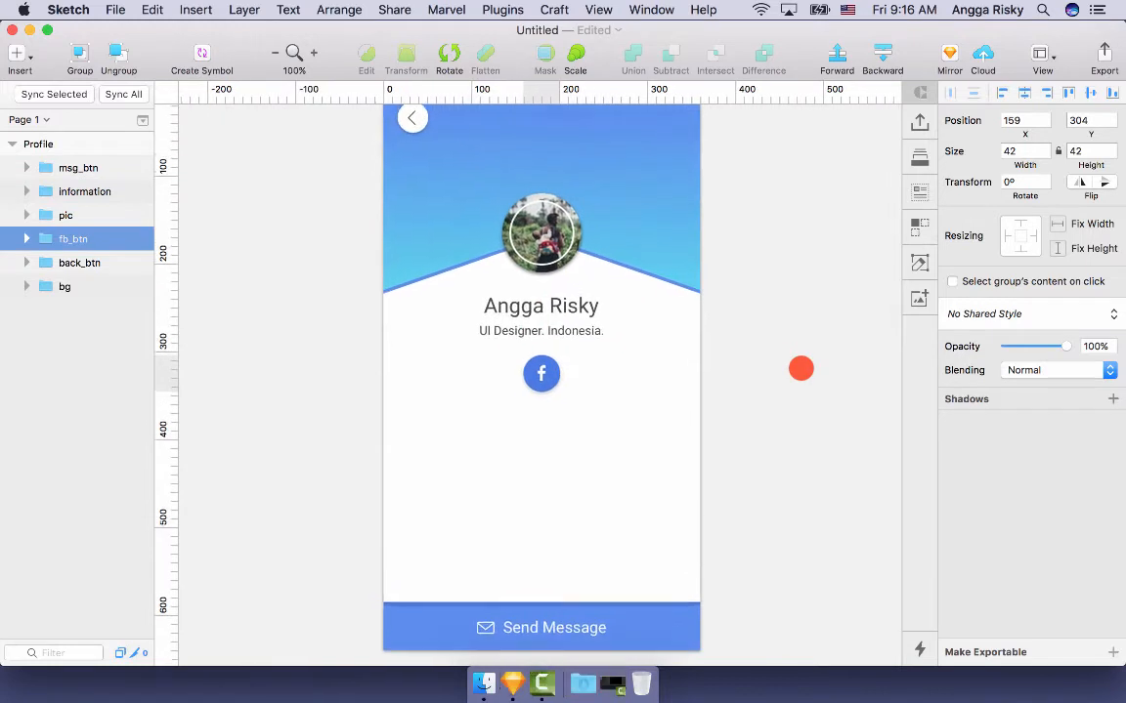
key(super+equal)
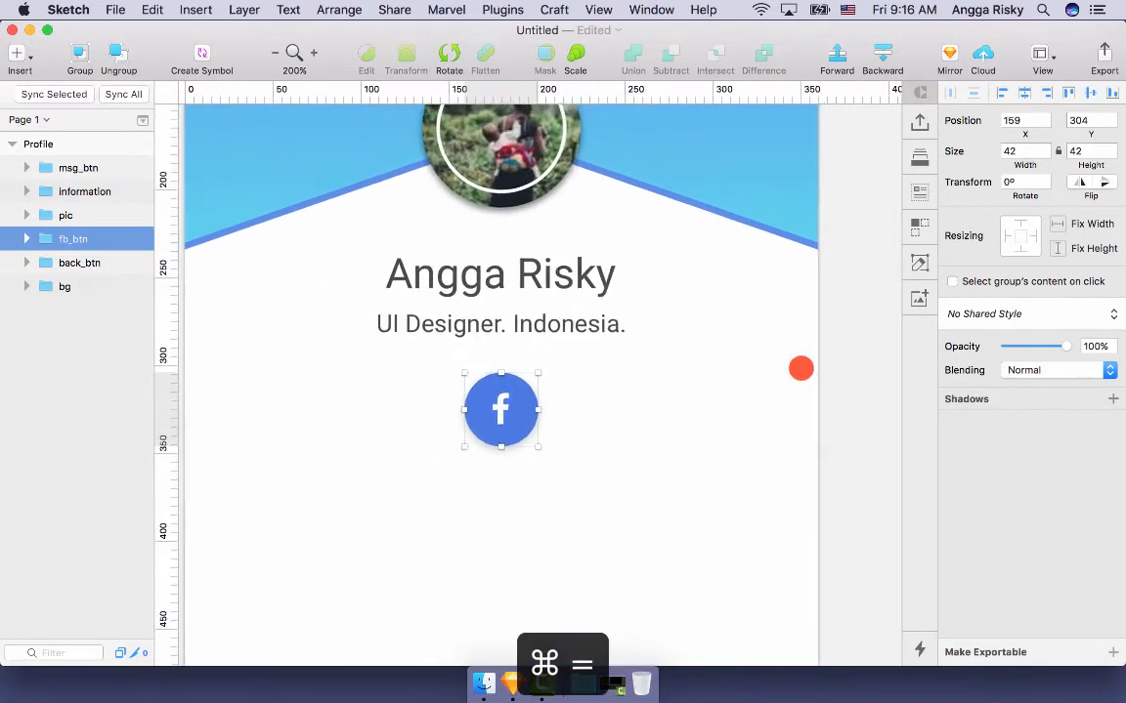
- Paste a copy of the Facebook button to its right and give it the FontAwesome twitter icon
key(super+v)
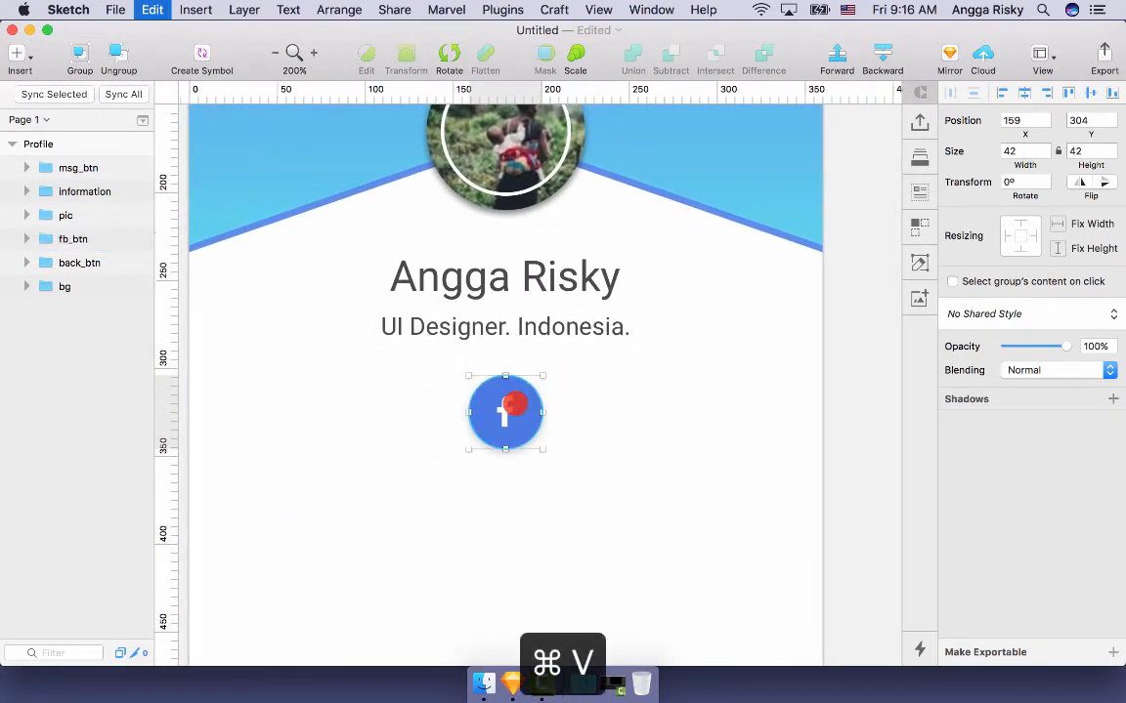
drag(509, 404, 621, 412)
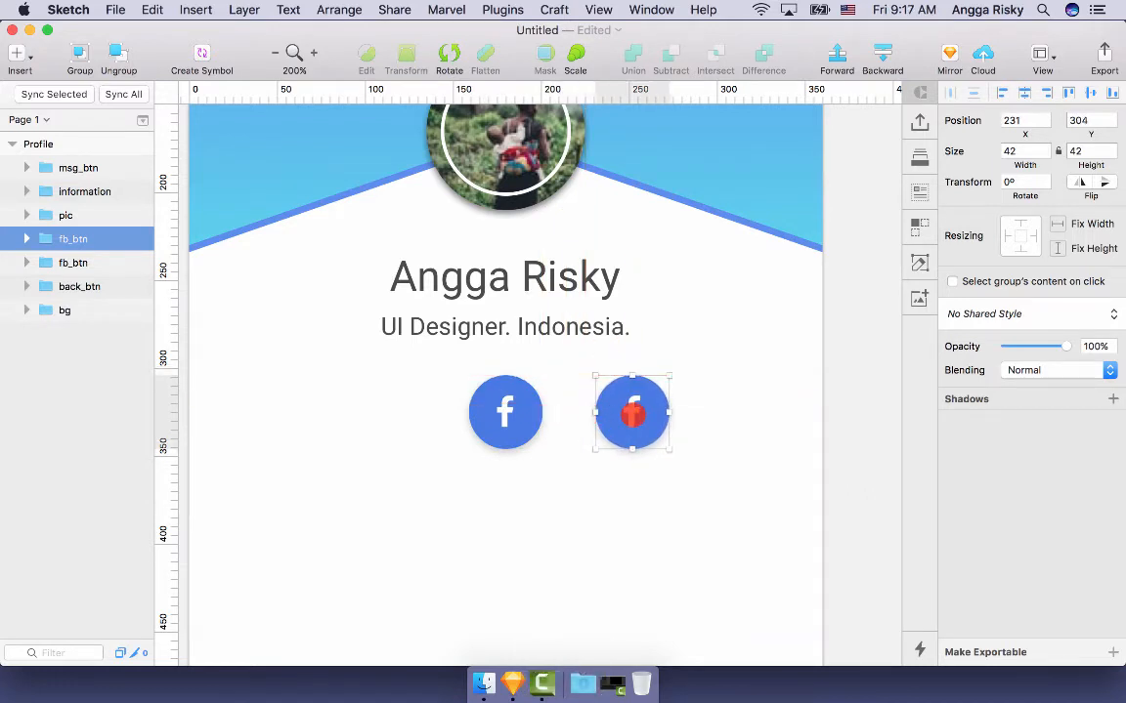
double_click(632, 415)
click(502, 9)
mouse_move(547, 81)
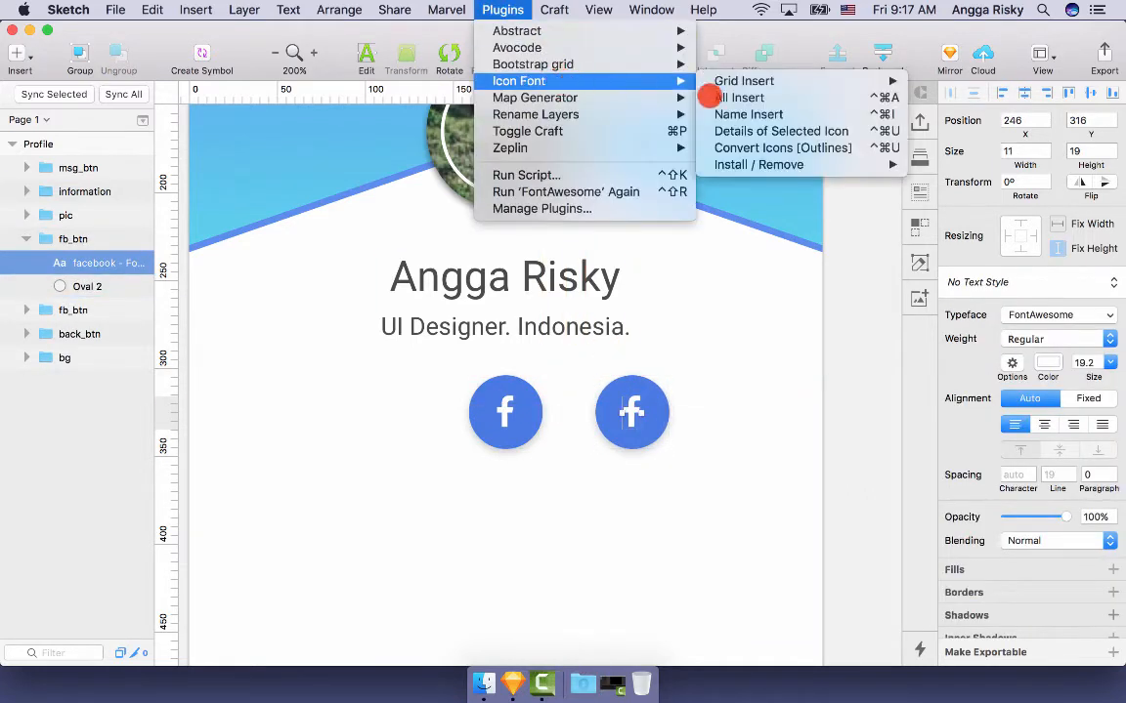
mouse_move(800, 83)
click(962, 131)
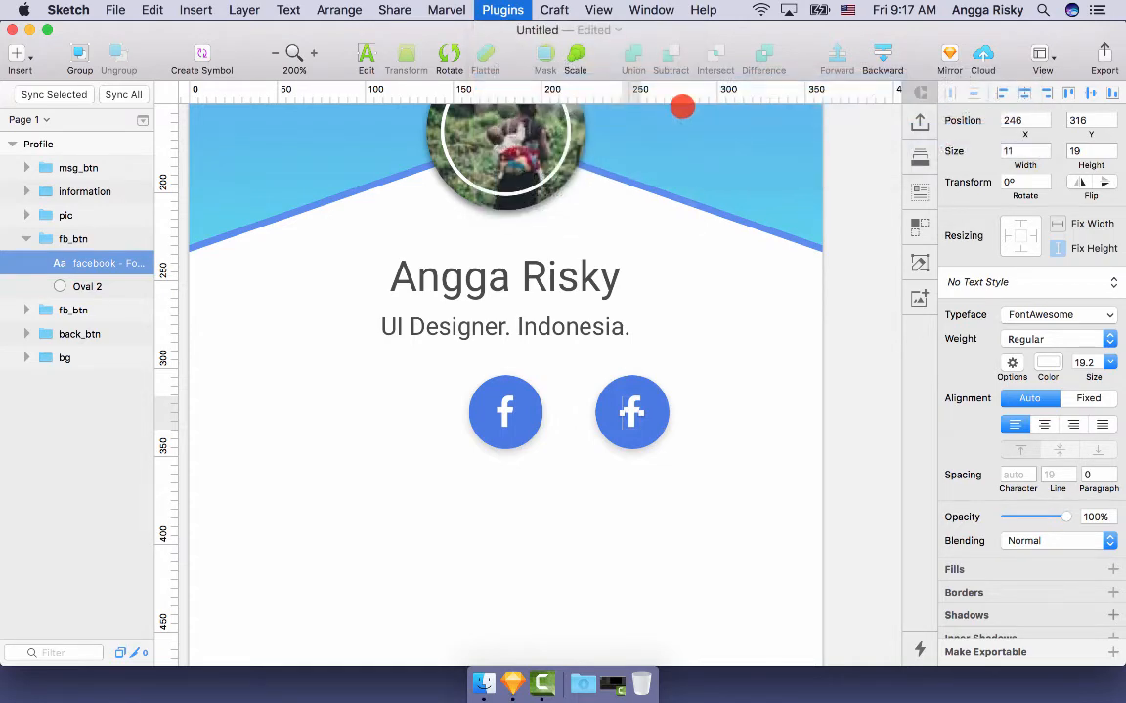
text(tw)
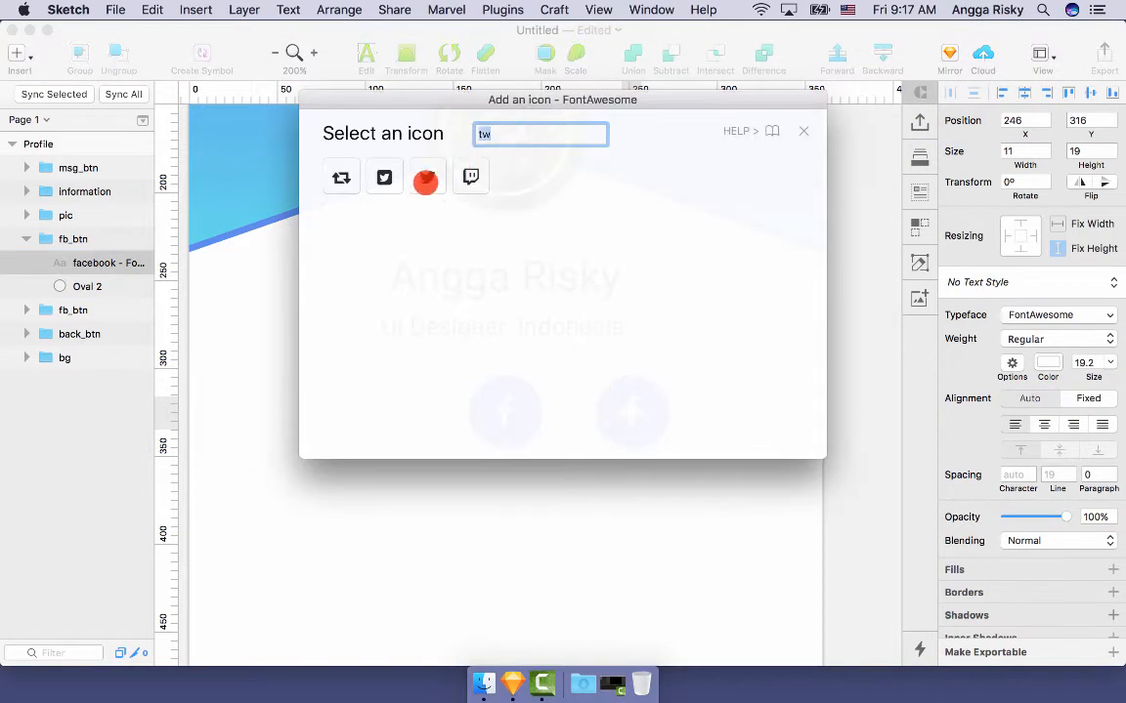
click(425, 178)
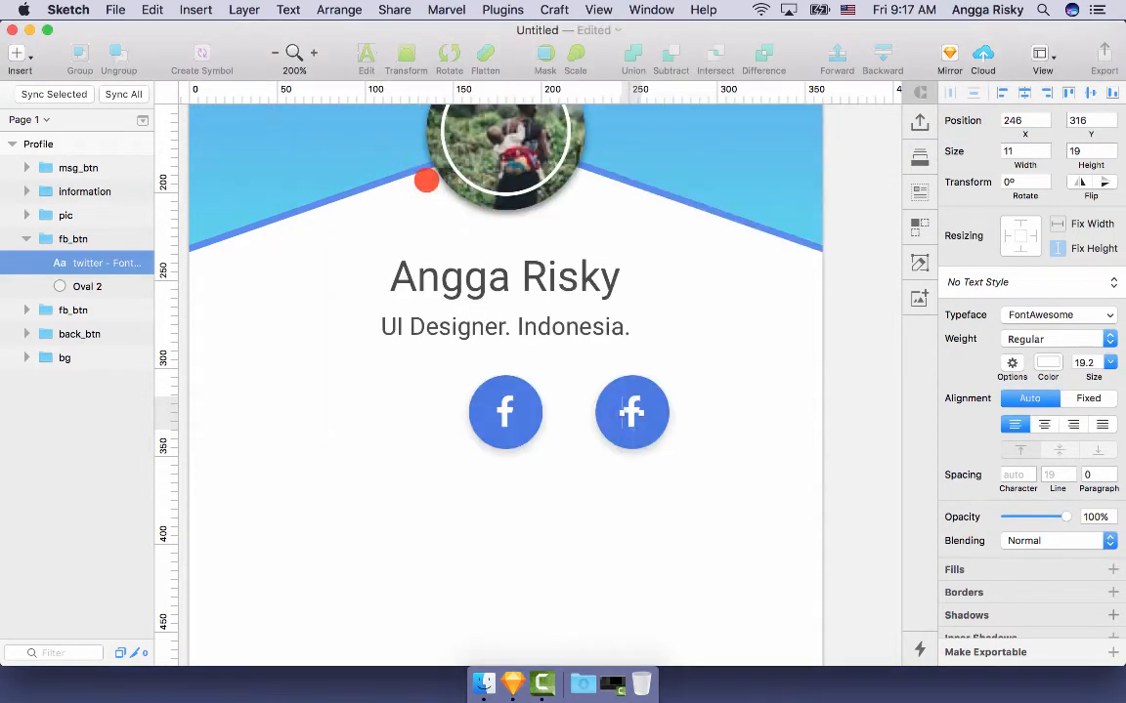
- Recolour the copied button's circle to light blue 4AB5E2
shift+click(619, 432)
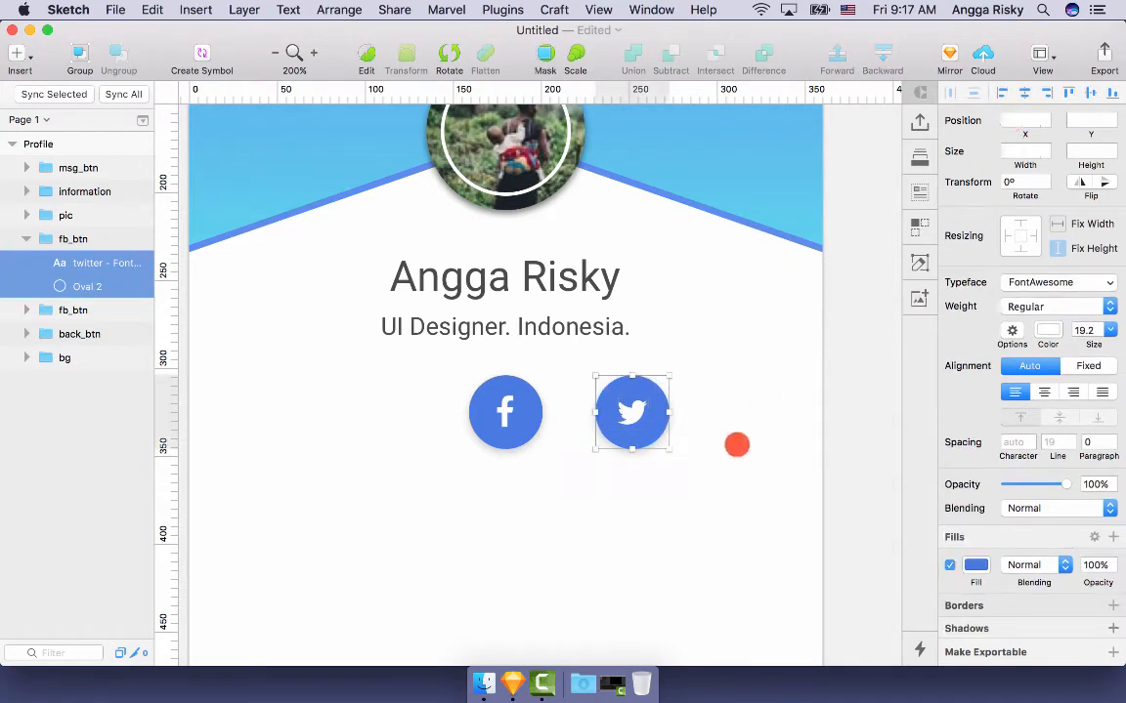
click(644, 431)
click(644, 431)
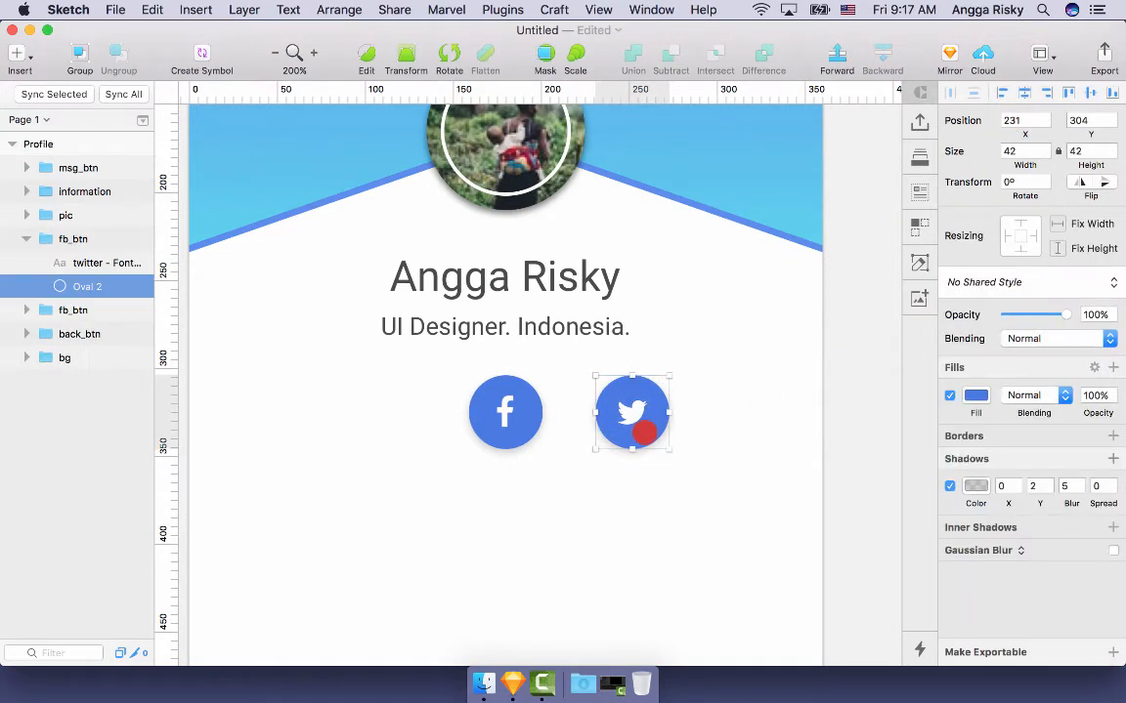
click(976, 395)
scroll(999, 543, down, 3)
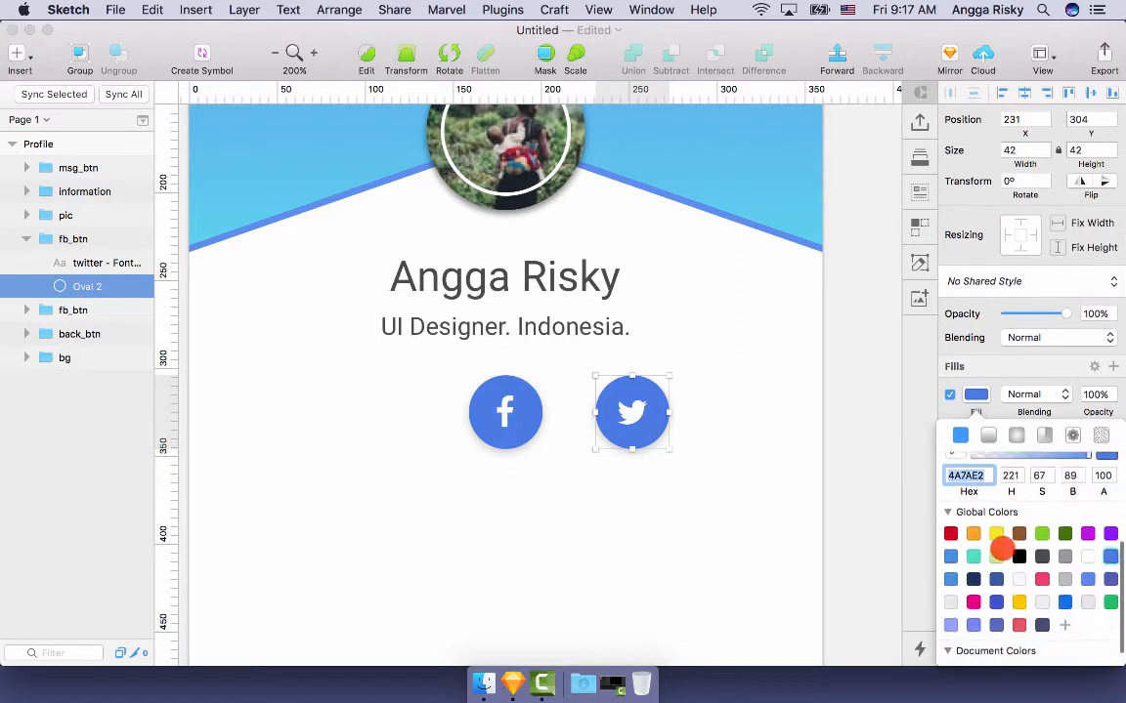
scroll(1065, 624, down, 1)
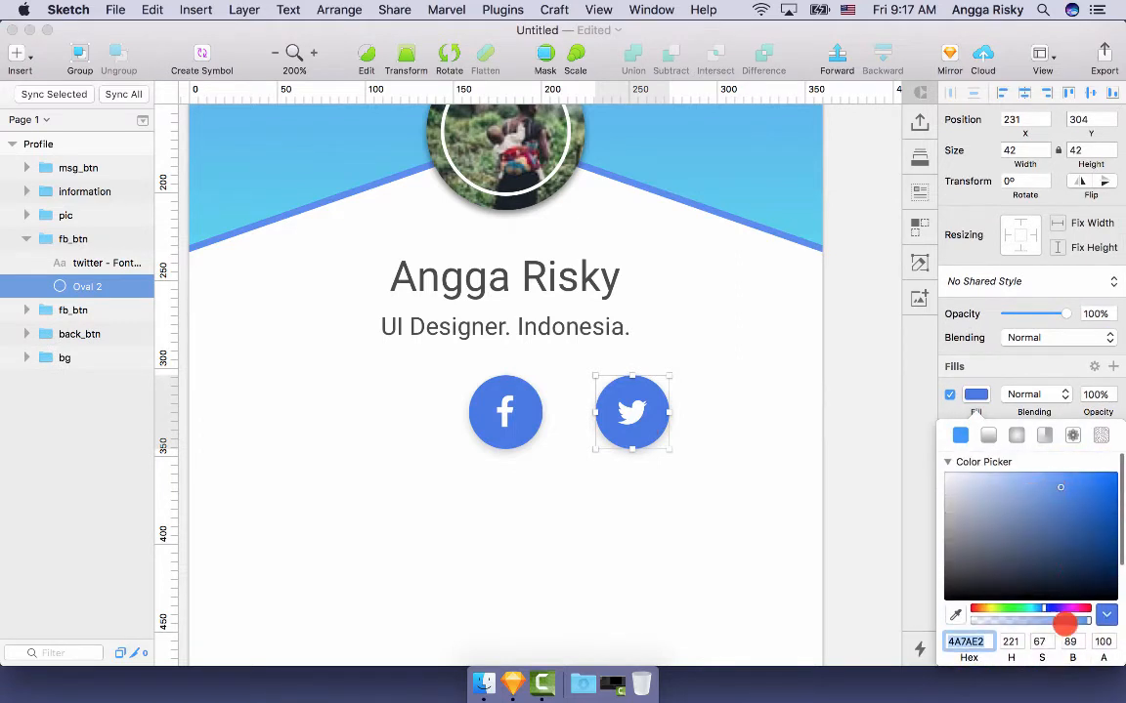
drag(1042, 610, 1038, 610)
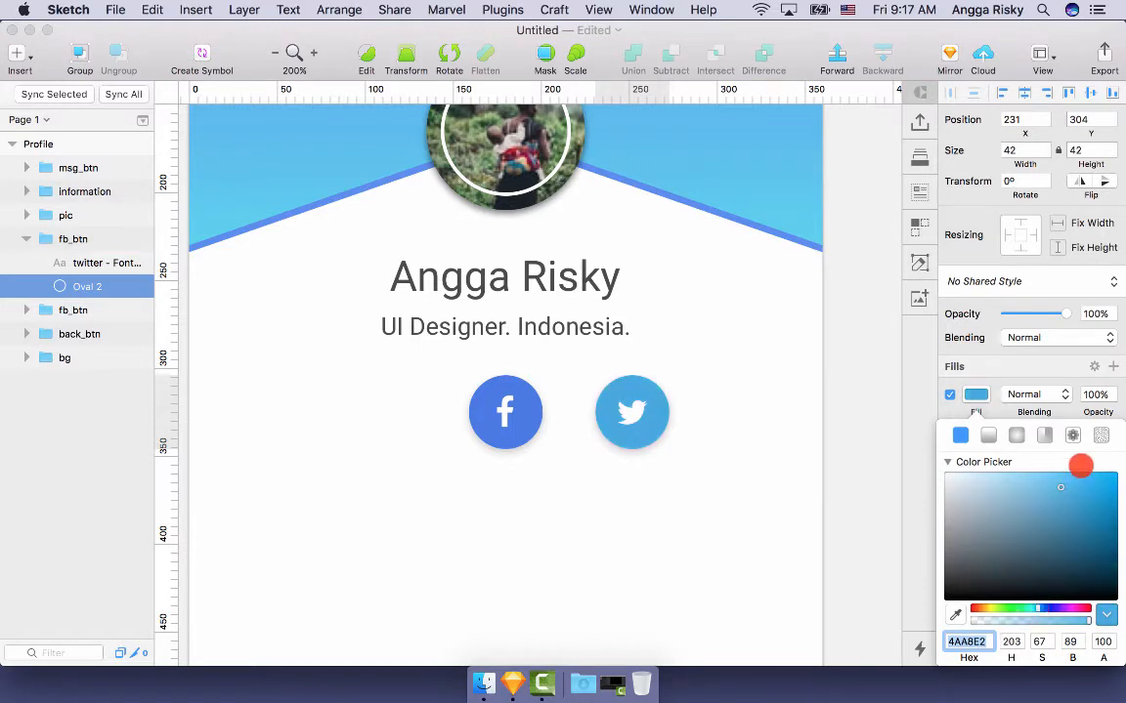
click(848, 375)
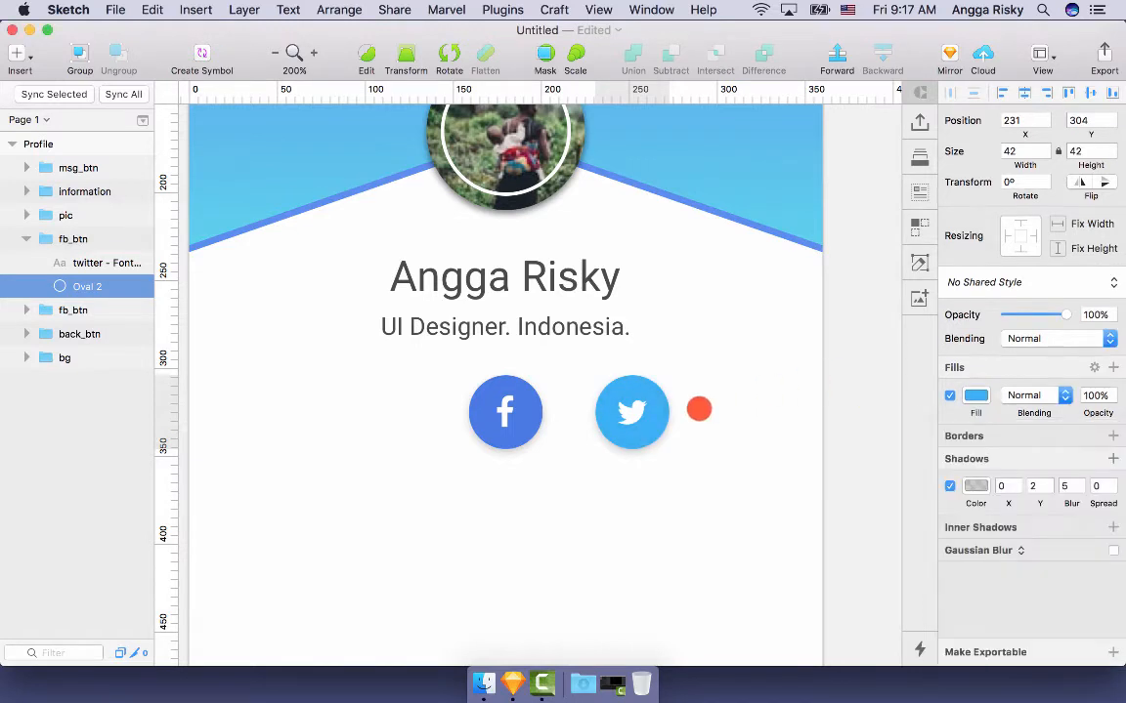
scroll(742, 401, left, 3)
click(79, 239)
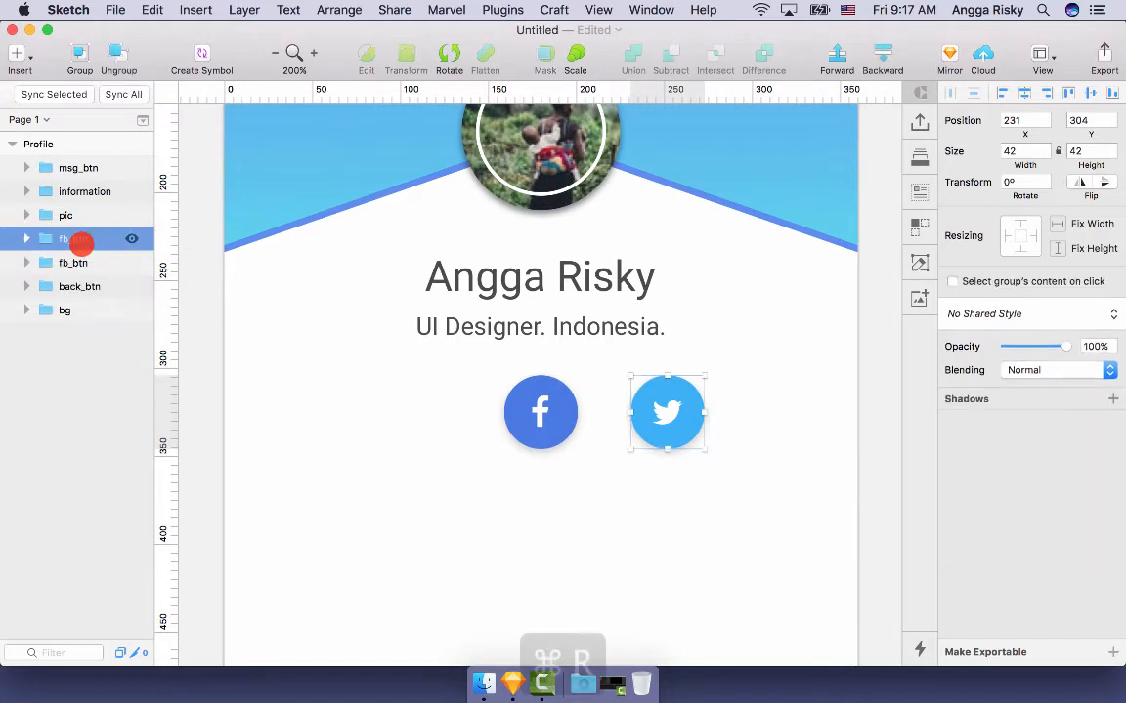
- Rename the Twitter button's group twitter_btn
key(cmd+r)
text(twitter)
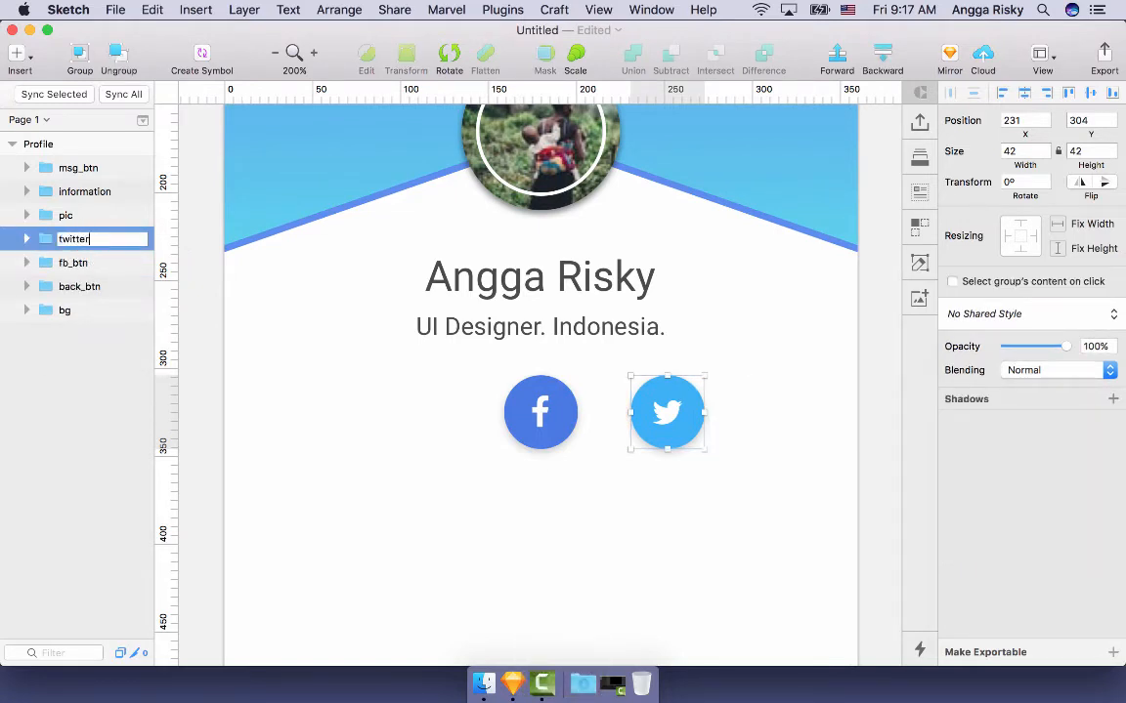
click(407, 523)
- Duplicate the Facebook button and nudge the copy to its left, at 87,304
scroll(406, 523, left, 4)
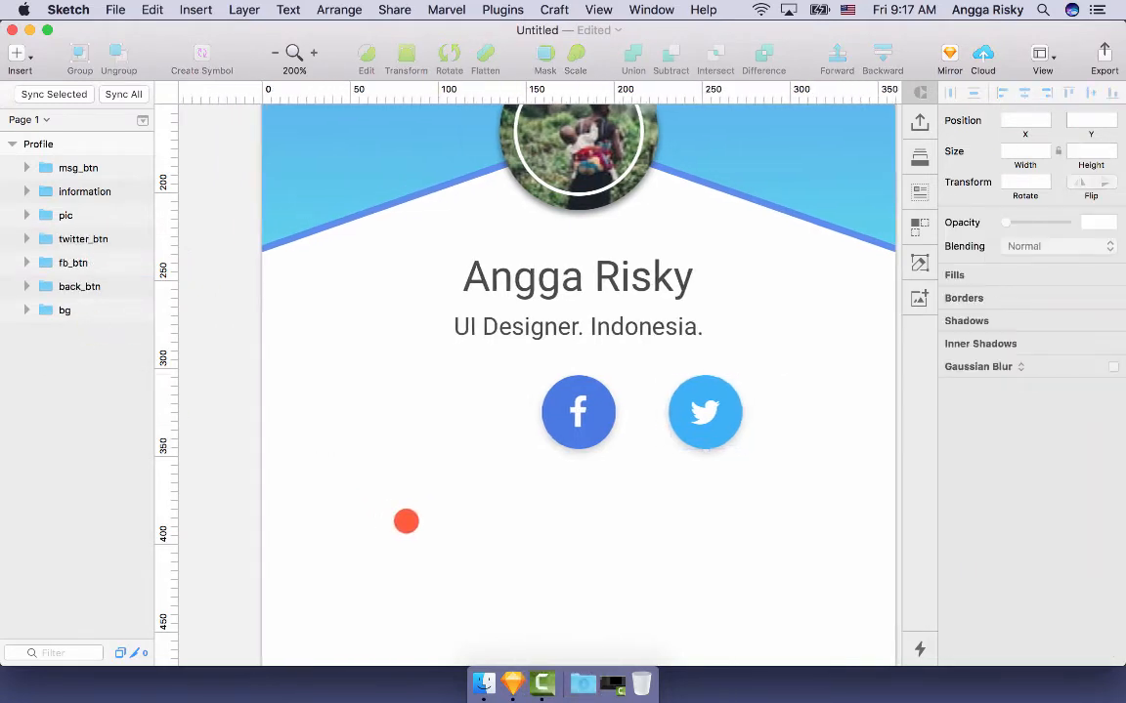
click(591, 428)
key(cmd+c)
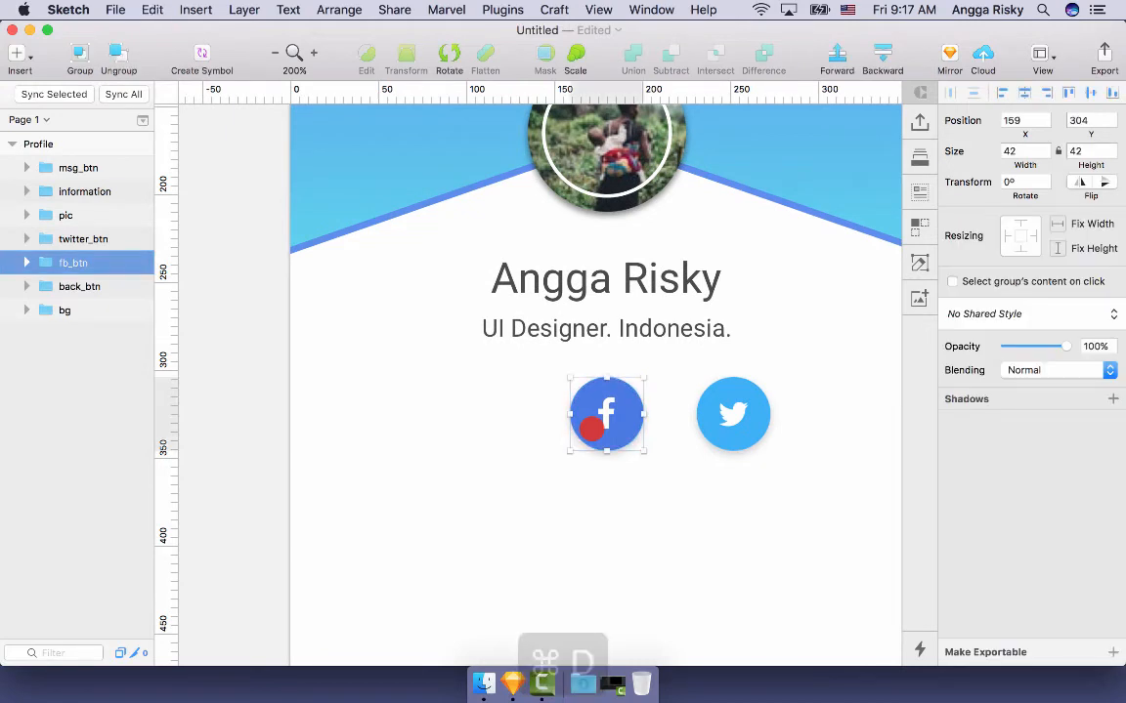
key(cmd+d)
key(shift+Left)
key(shift+Left)
key(shift+Left)
key(shift+Left)
key(alt+Left)
key(alt+Left)
key(alt+Left)
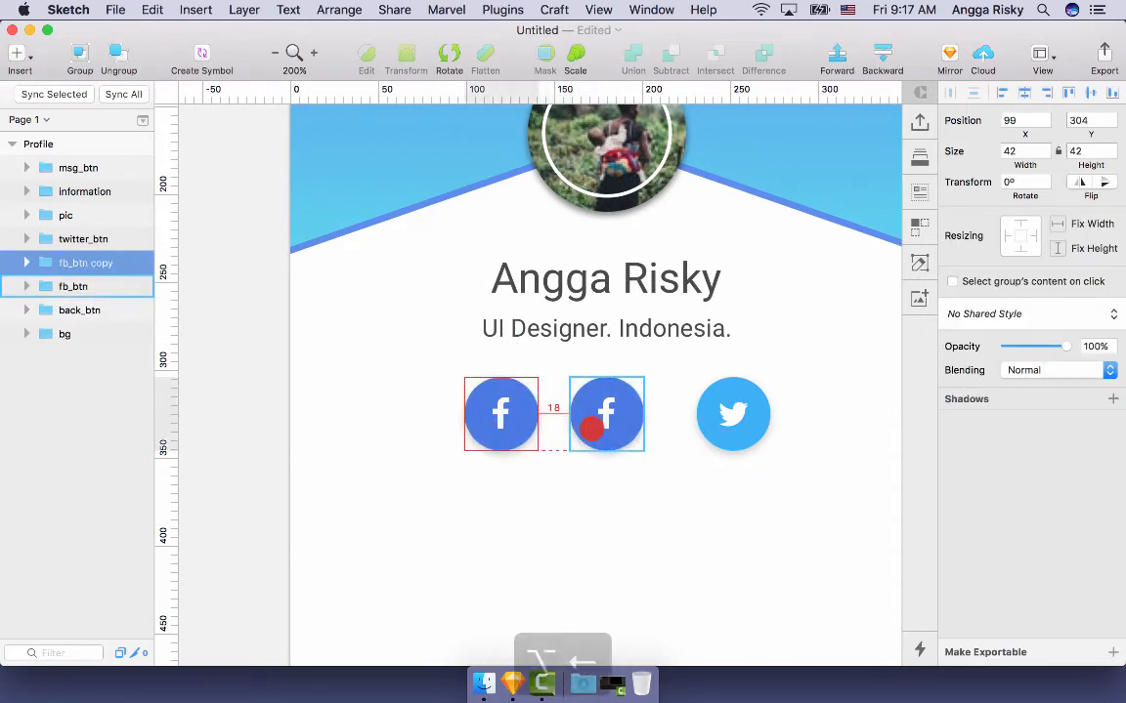
key(alt+Right)
key(alt+shift+Left)
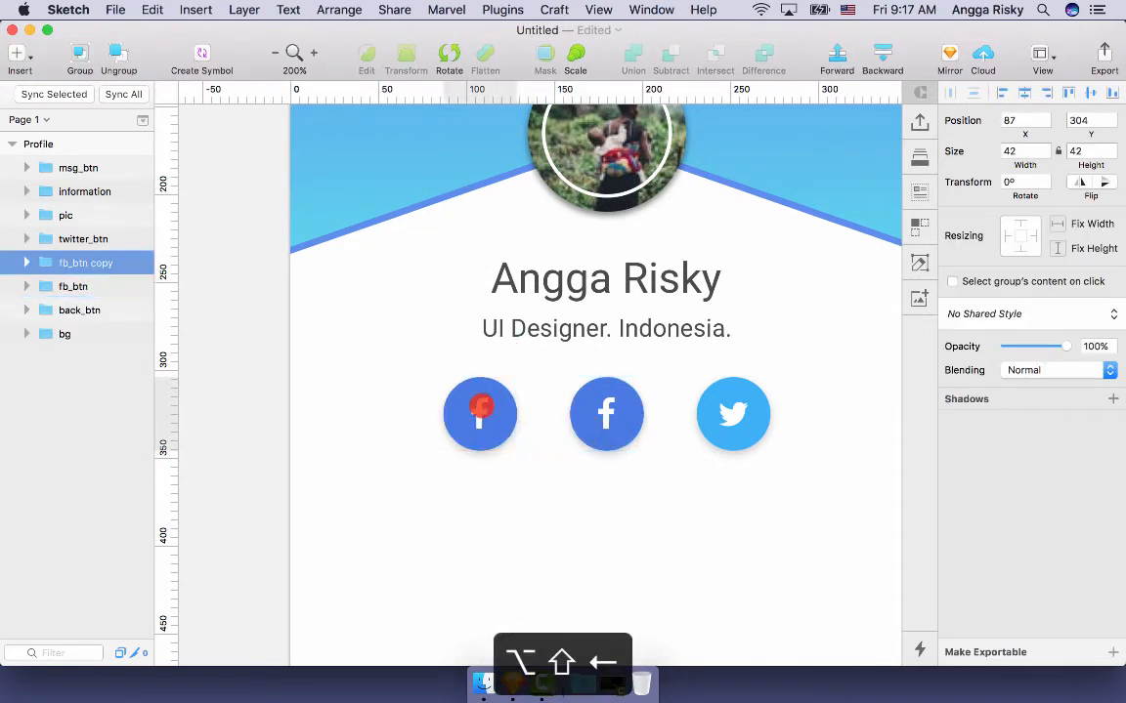
- Select the copy's icon glyph and open the FontAwesome icon picker for a LinkedIn icon
double_click(480, 409)
double_click(480, 409)
key(Escape)
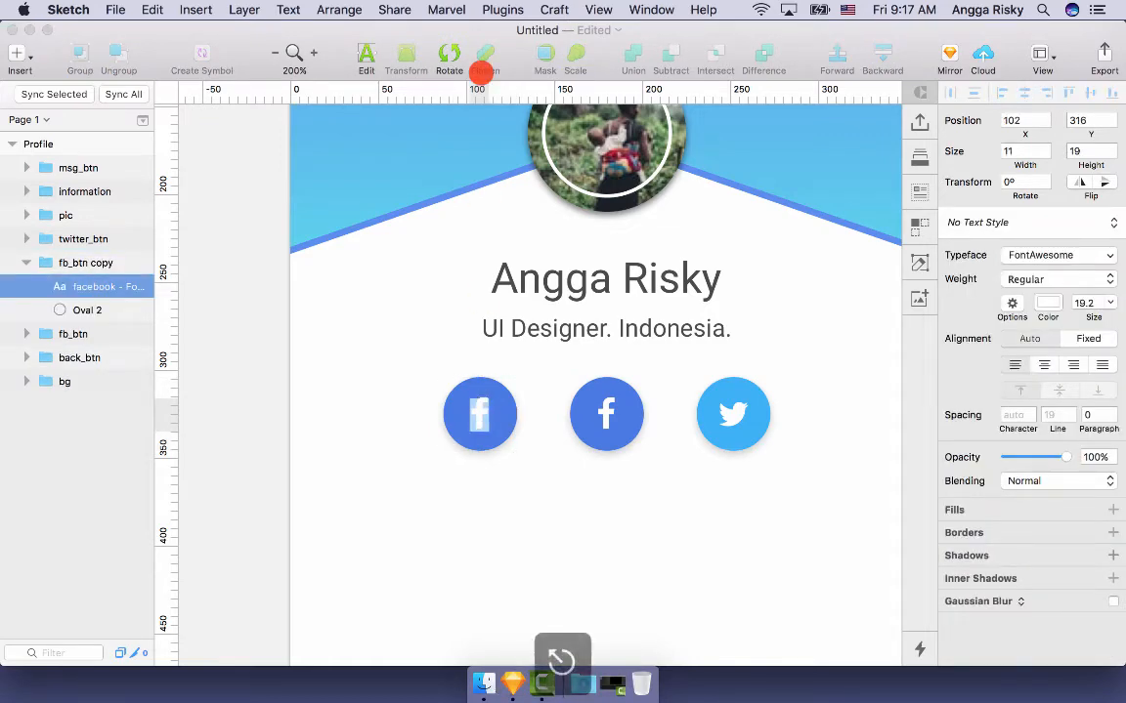
click(503, 7)
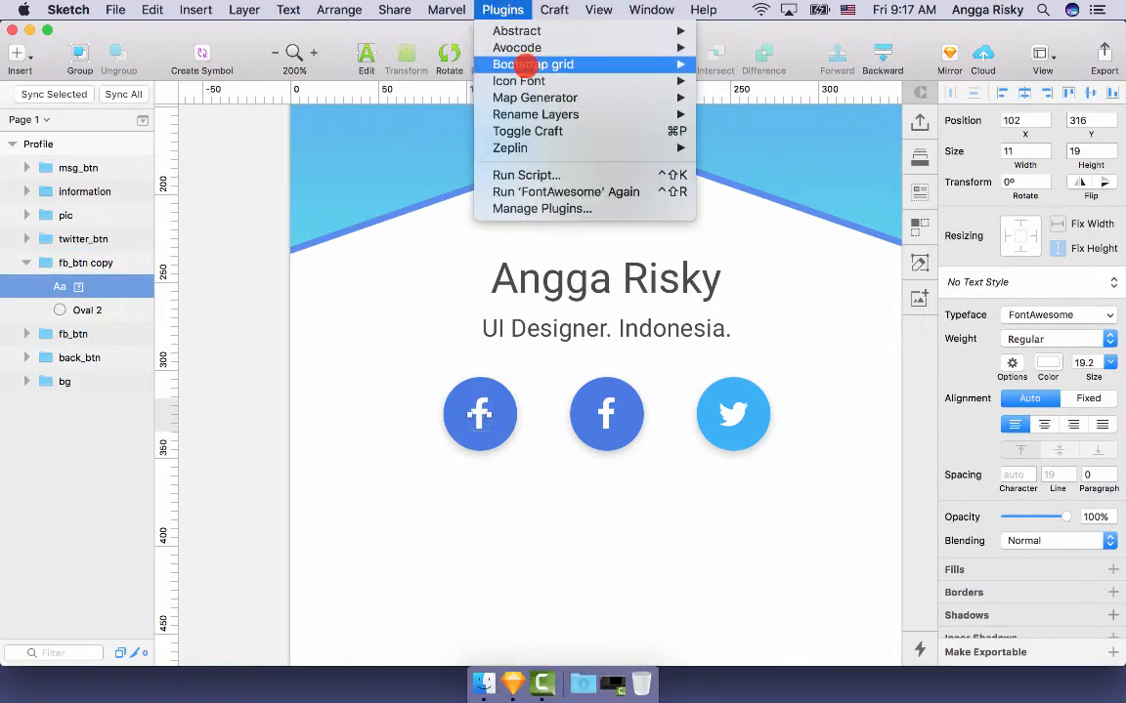
mouse_move(681, 76)
mouse_move(854, 80)
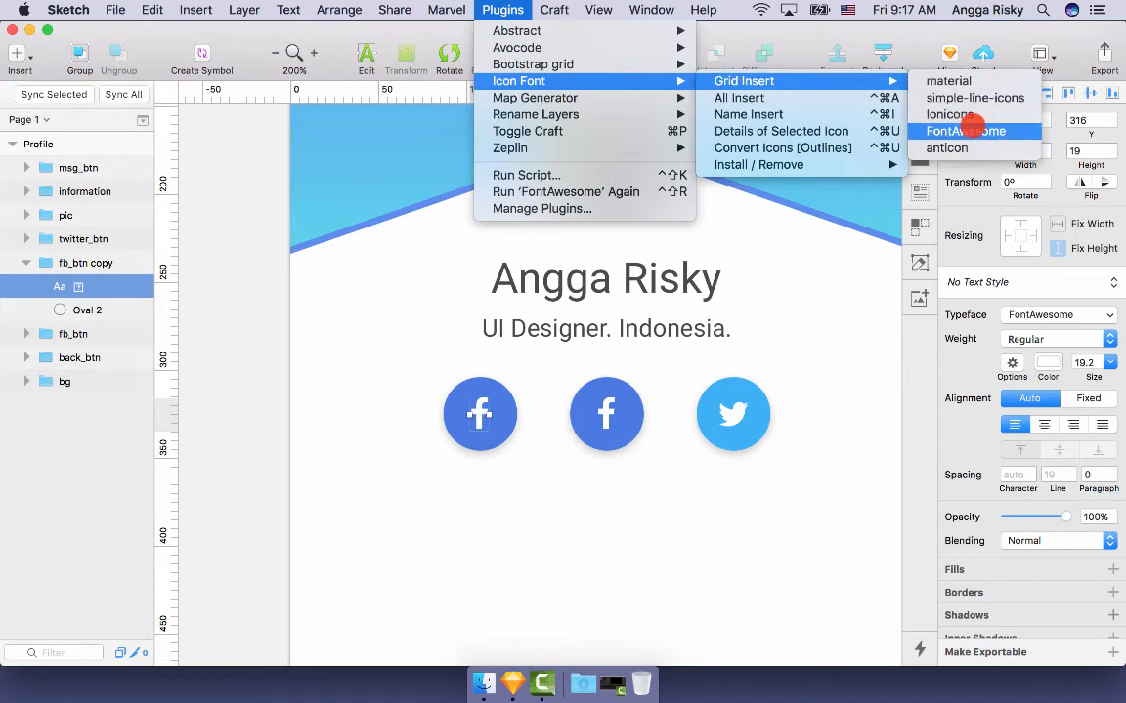
click(970, 121)
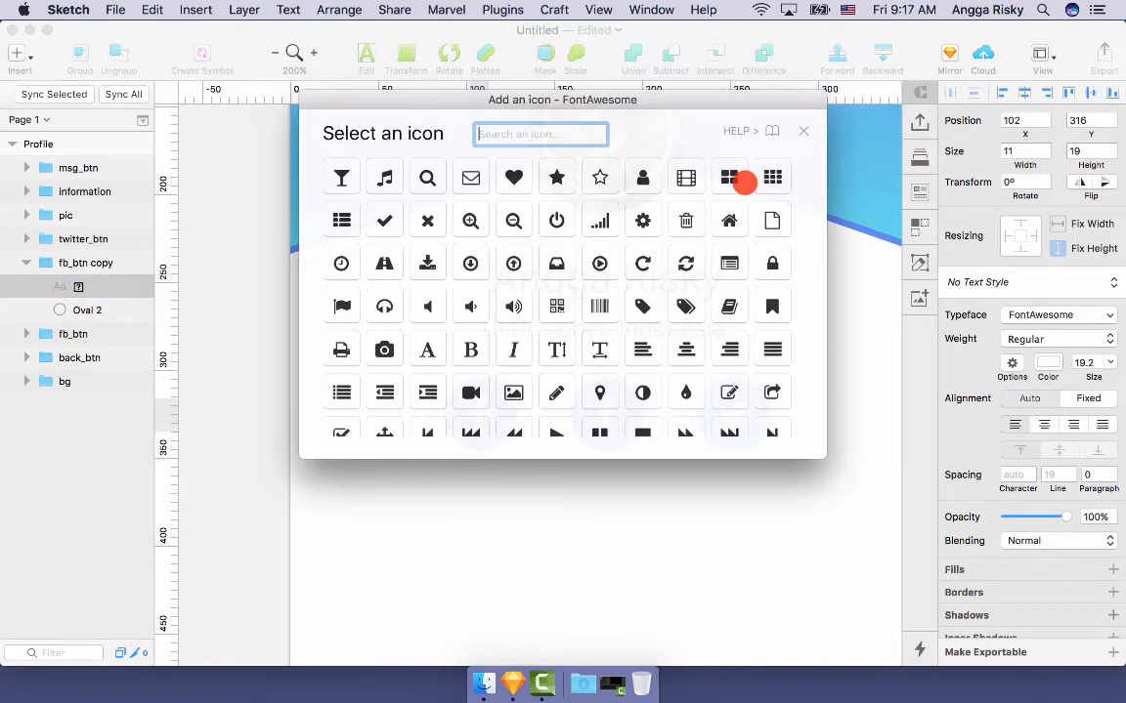
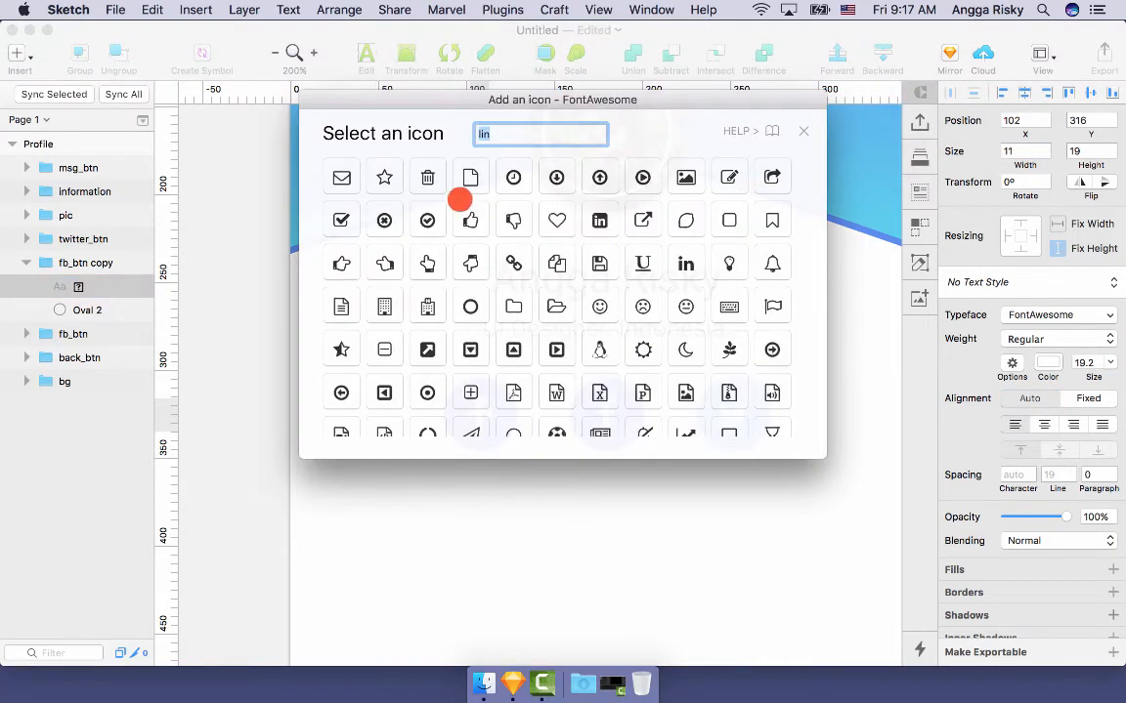
- Insert the linkedin-square icon and give the copied button's Oval 2 circle a 324B80 fill
click(603, 216)
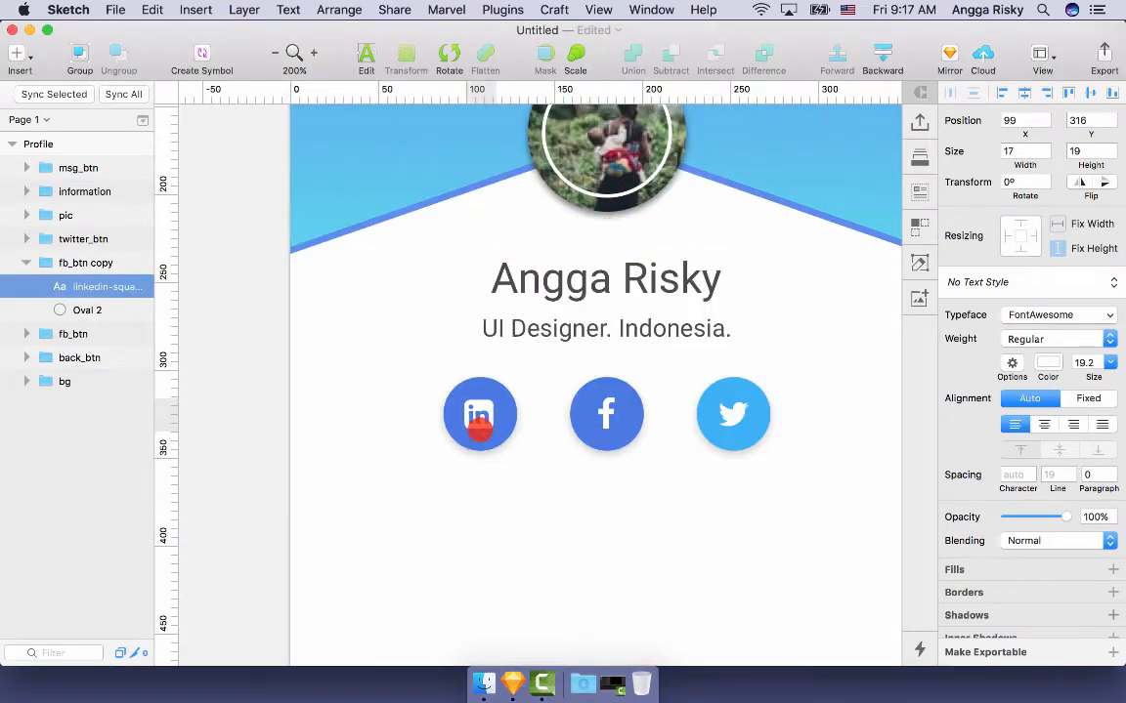
click(483, 442)
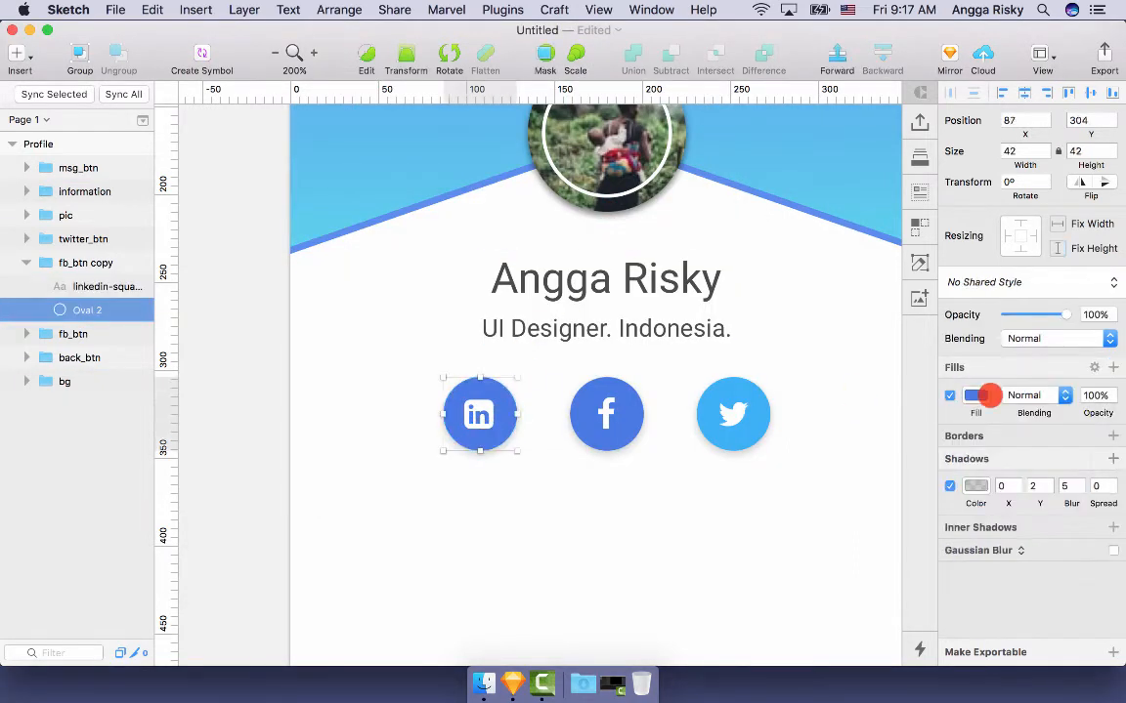
click(977, 395)
click(1049, 505)
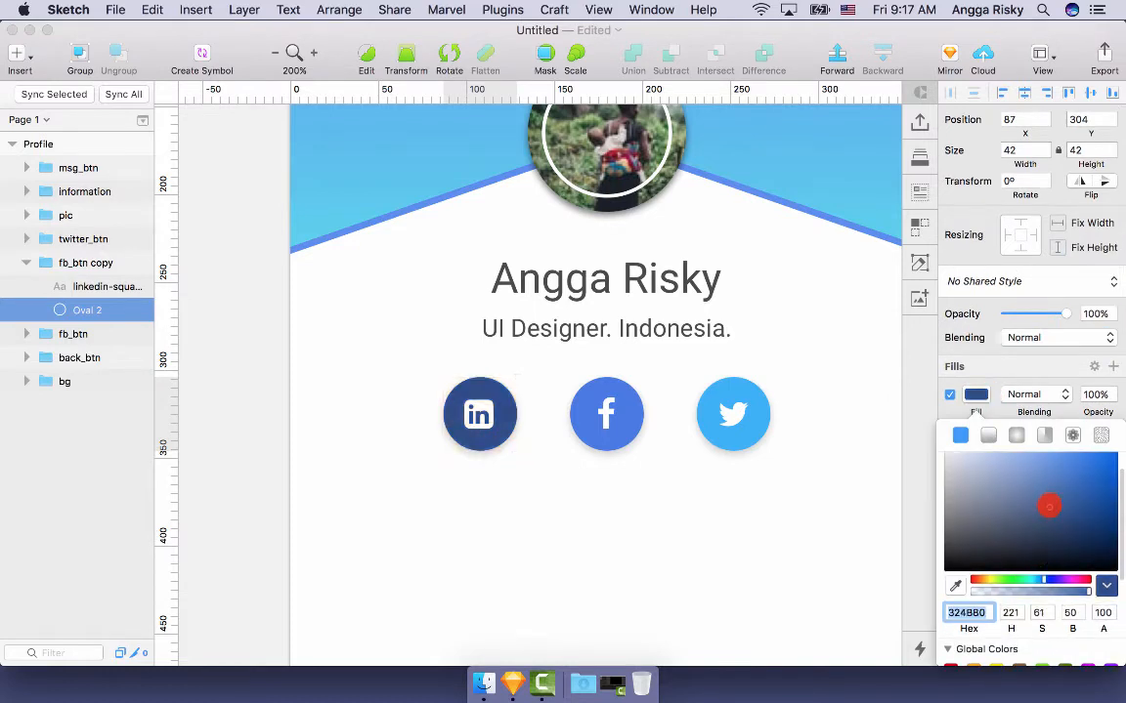
click(705, 547)
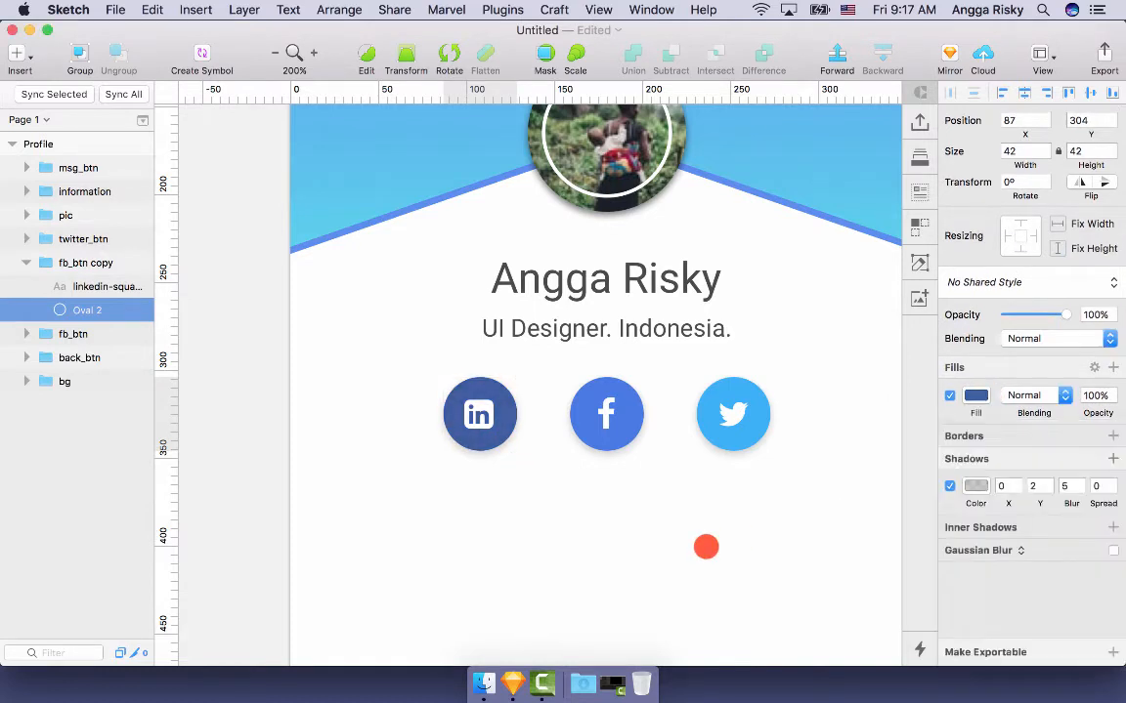
- Zoom out and centre the Profile artboard so the LinkedIn, Facebook and Twitter buttons show
click(650, 557)
scroll(649, 557, right, 2)
key(super+minus)
scroll(650, 557, down, 2)
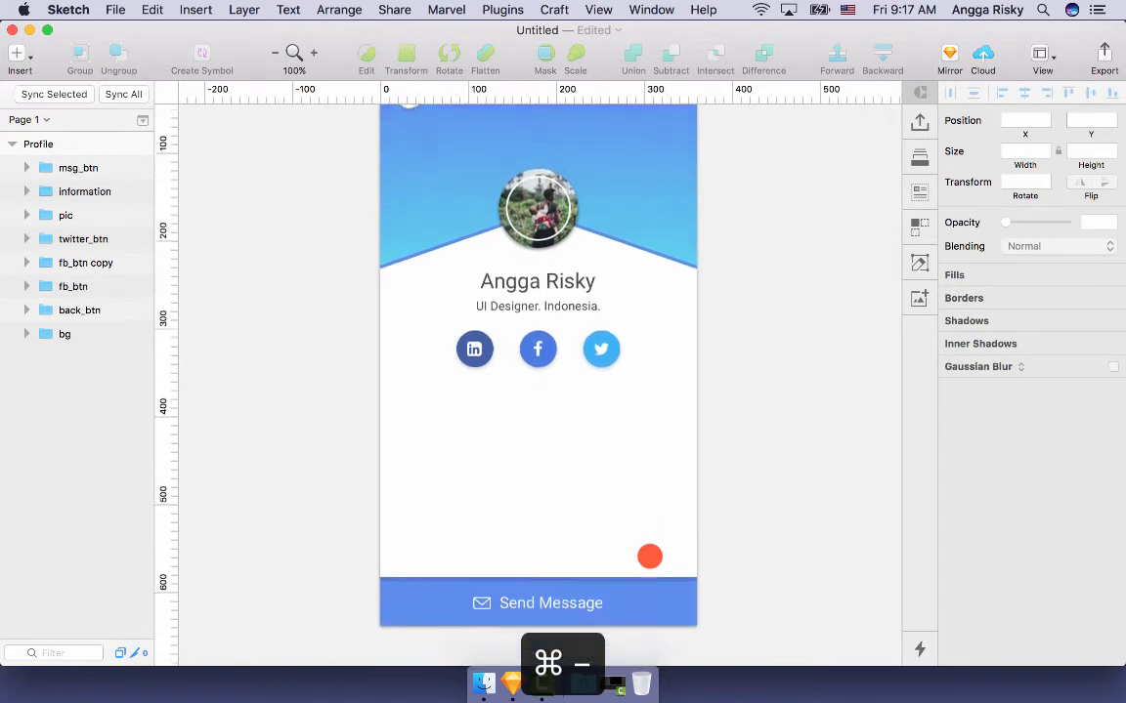
scroll(649, 557, up, 2)
scroll(649, 557, up, 2)
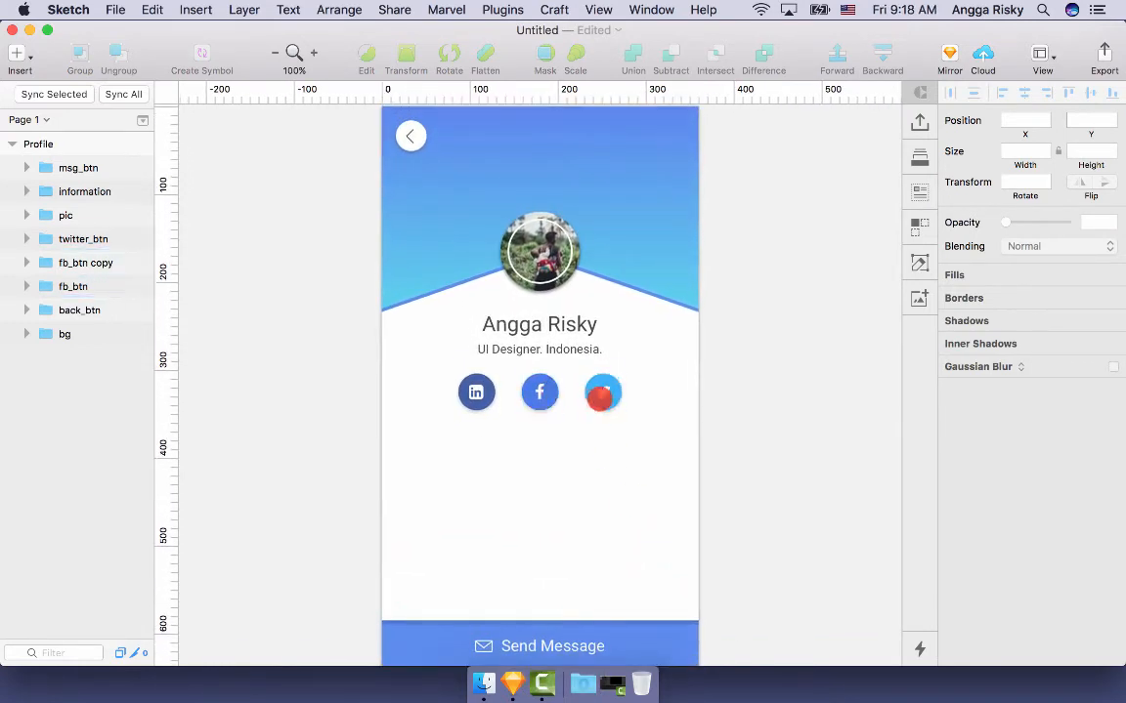
click(476, 392)
click(764, 433)
scroll(764, 432, down, 2)
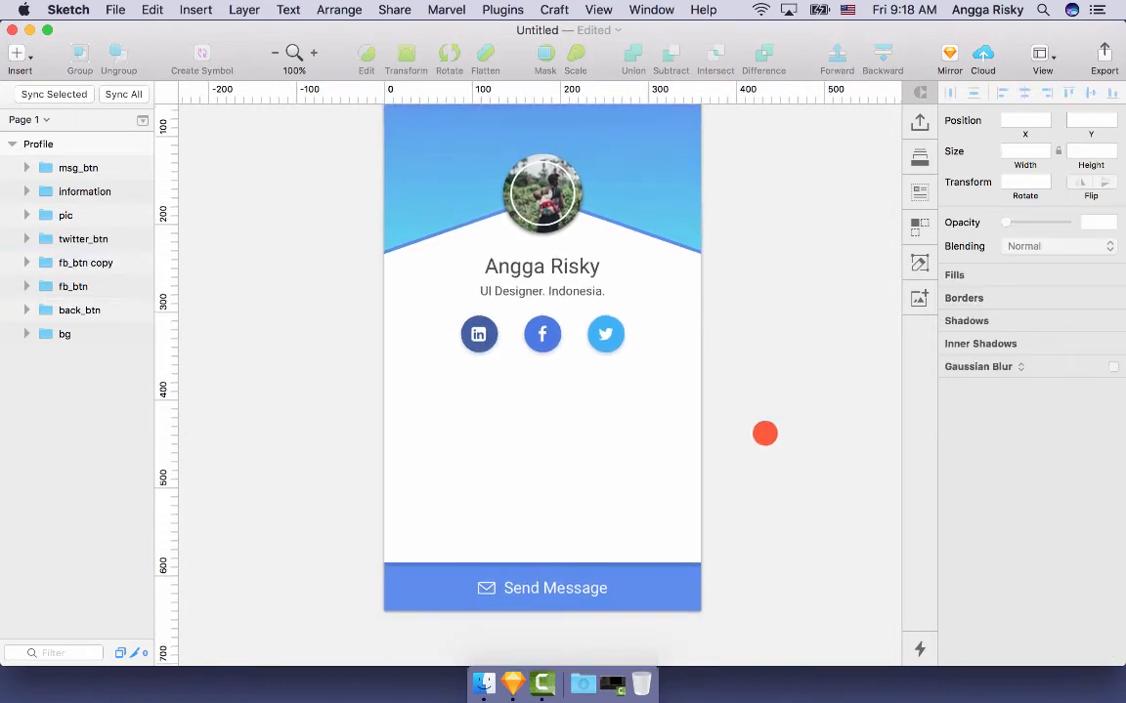
scroll(764, 433, up, 2)
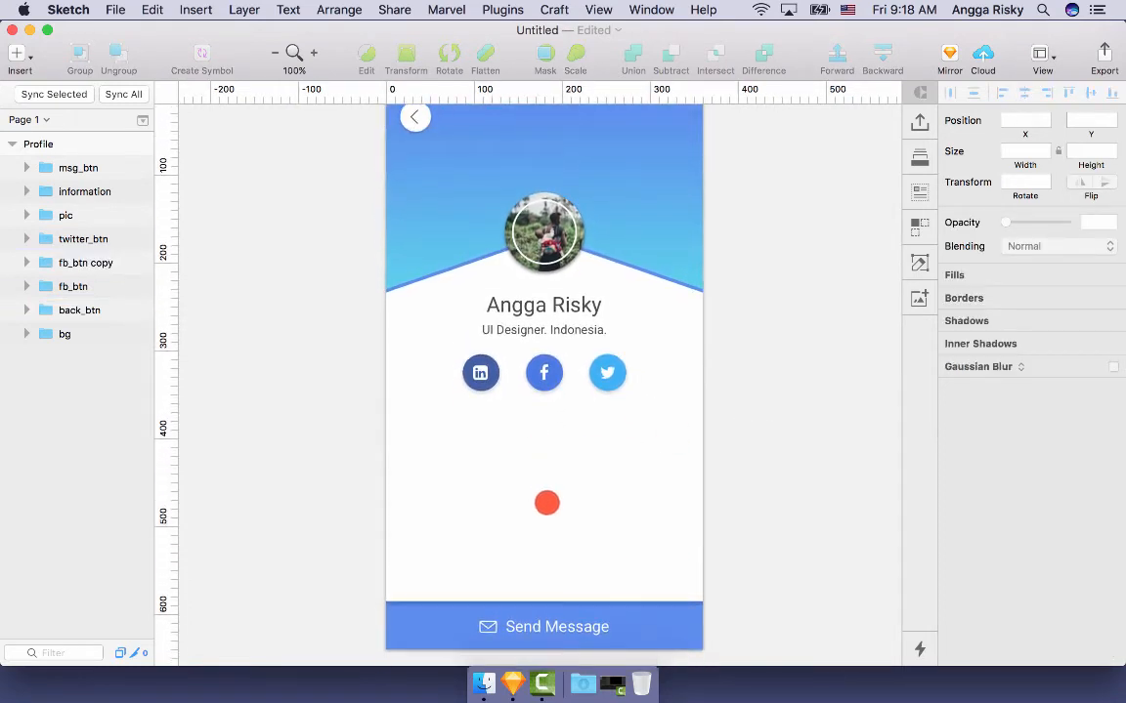
scroll(544, 469, up, 1)
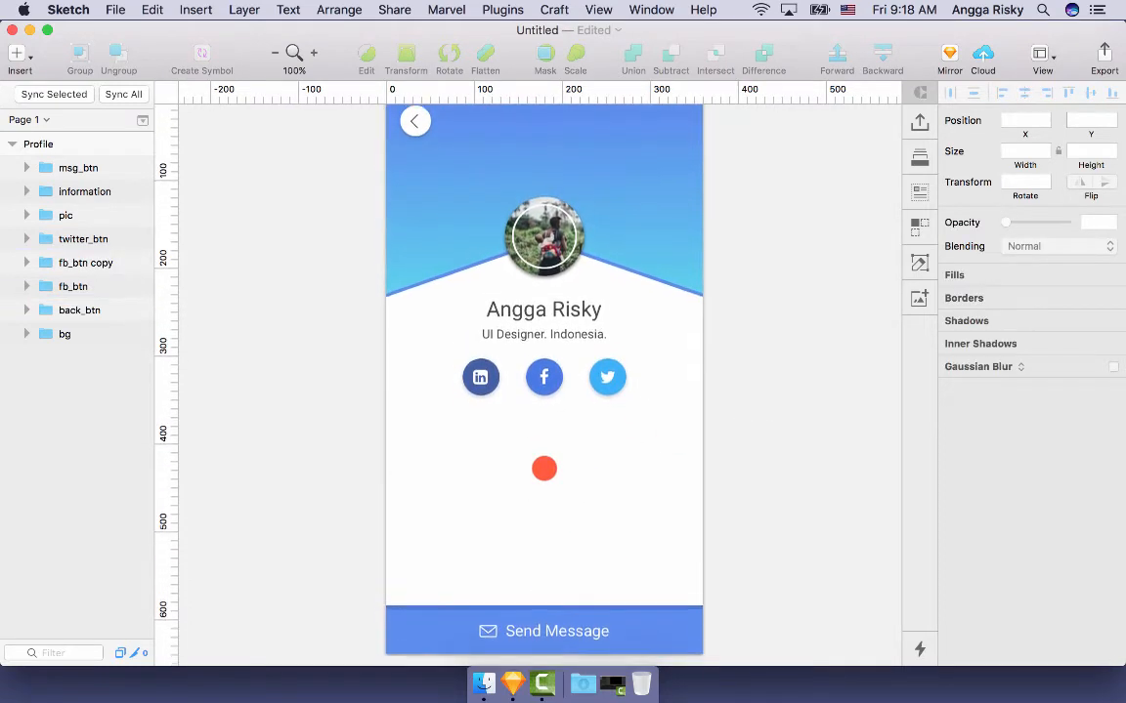
scroll(544, 469, down, 2)
scroll(544, 469, up, 2)
scroll(545, 469, down, 3)
scroll(544, 469, up, 1)
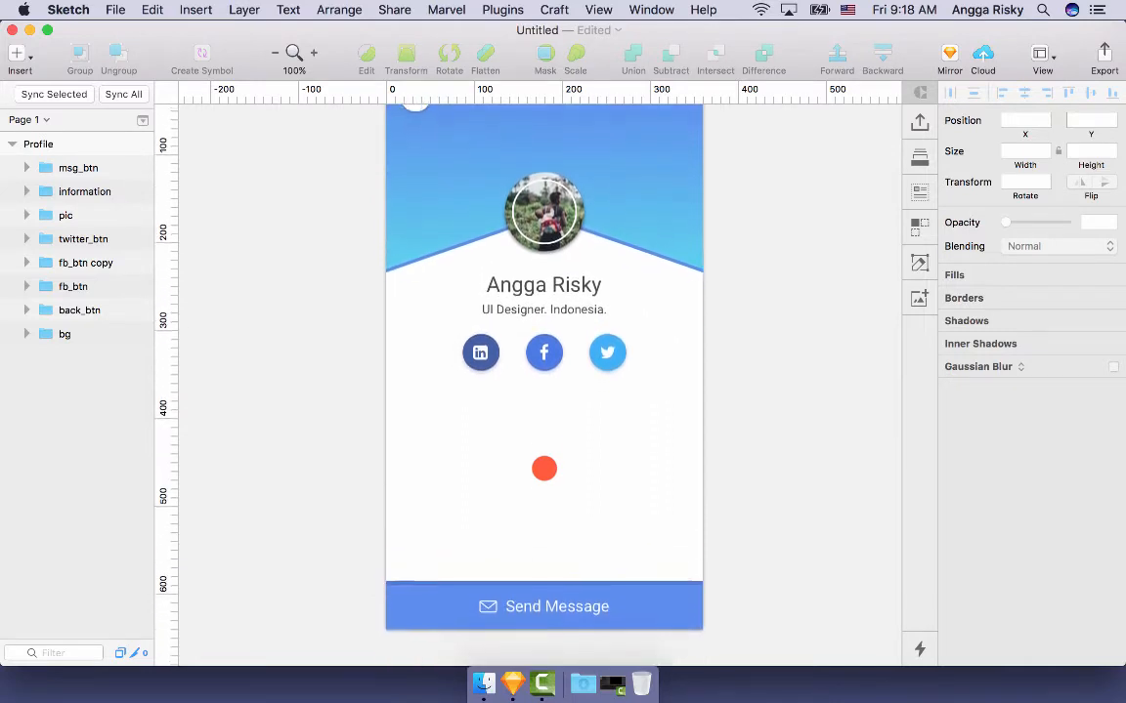
scroll(544, 469, down, 1)
scroll(544, 469, up, 2)
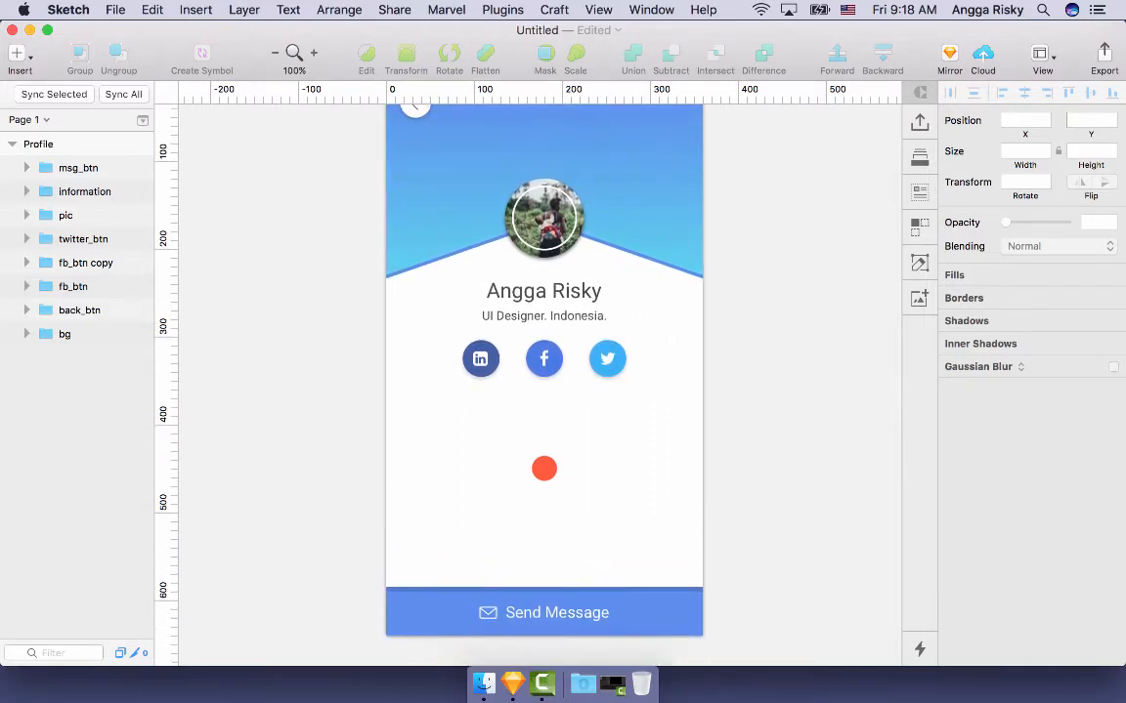
scroll(544, 468, up, 2)
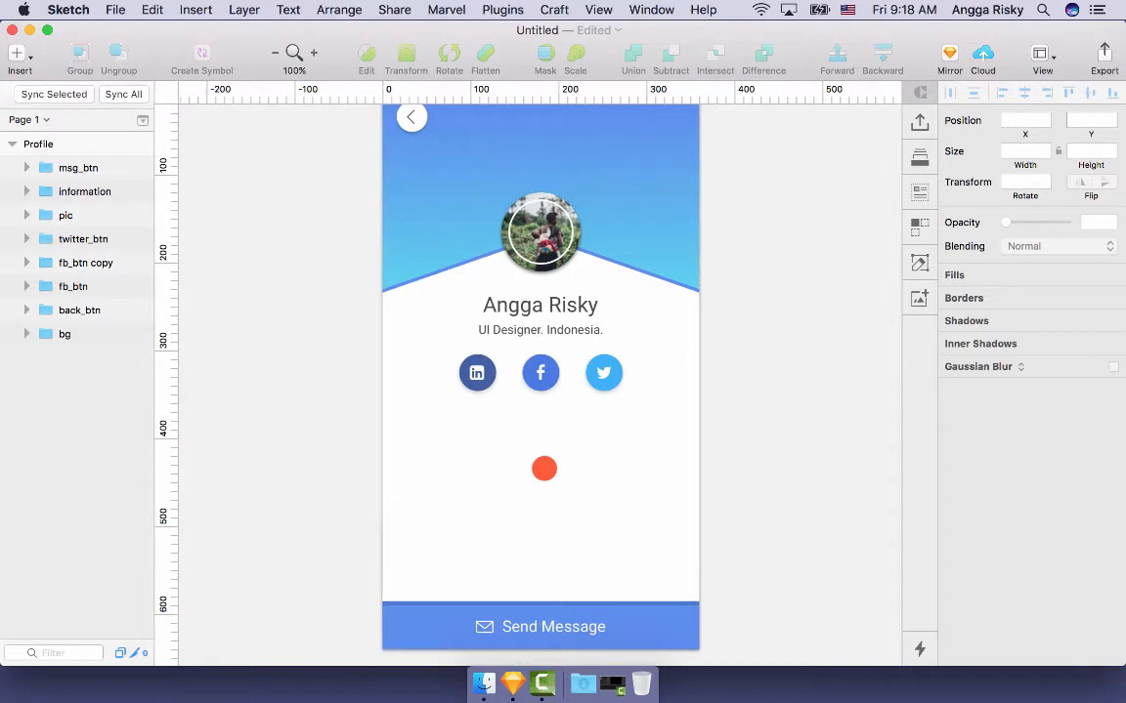
scroll(522, 448, up, 1)
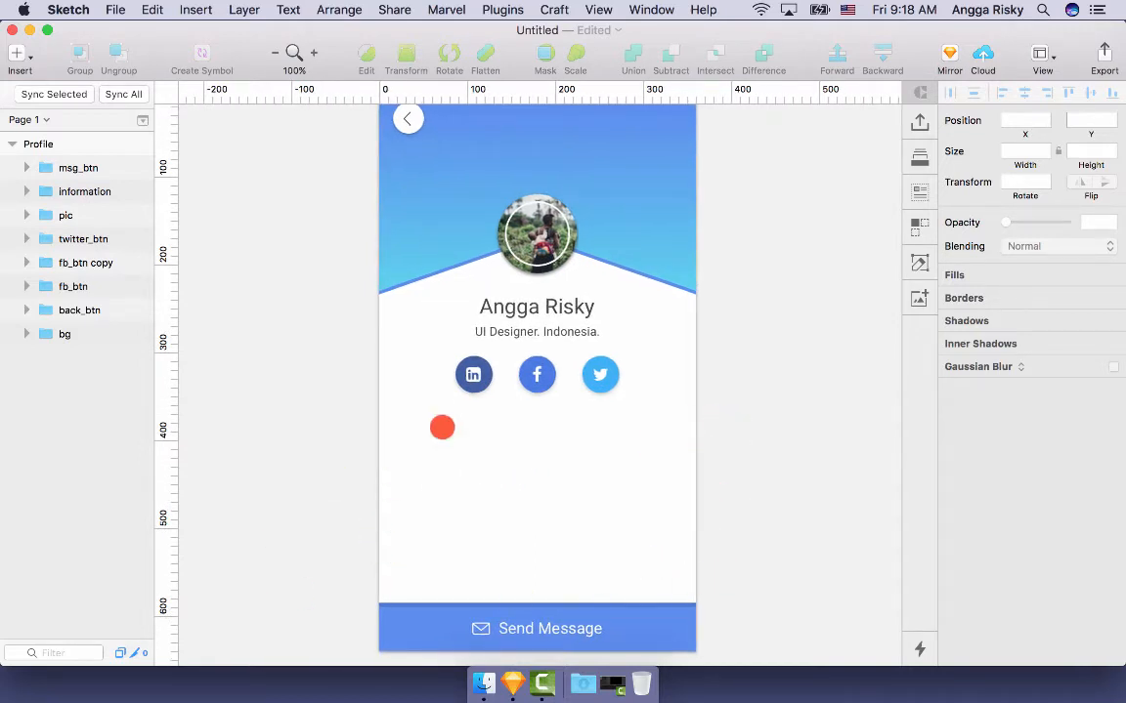
scroll(631, 466, up, 3)
key(shift+super+2)
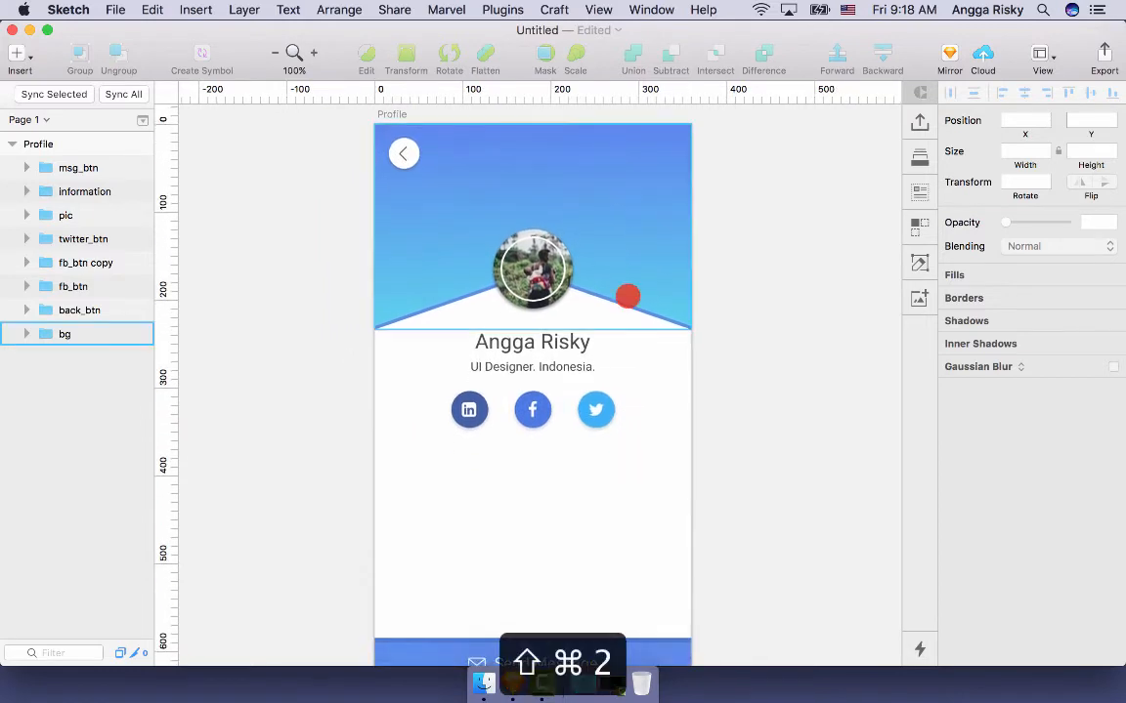
- Change the 'UI Designer. Indonesia.' subtitle text colour to light grey 9B9B9B
double_click(568, 367)
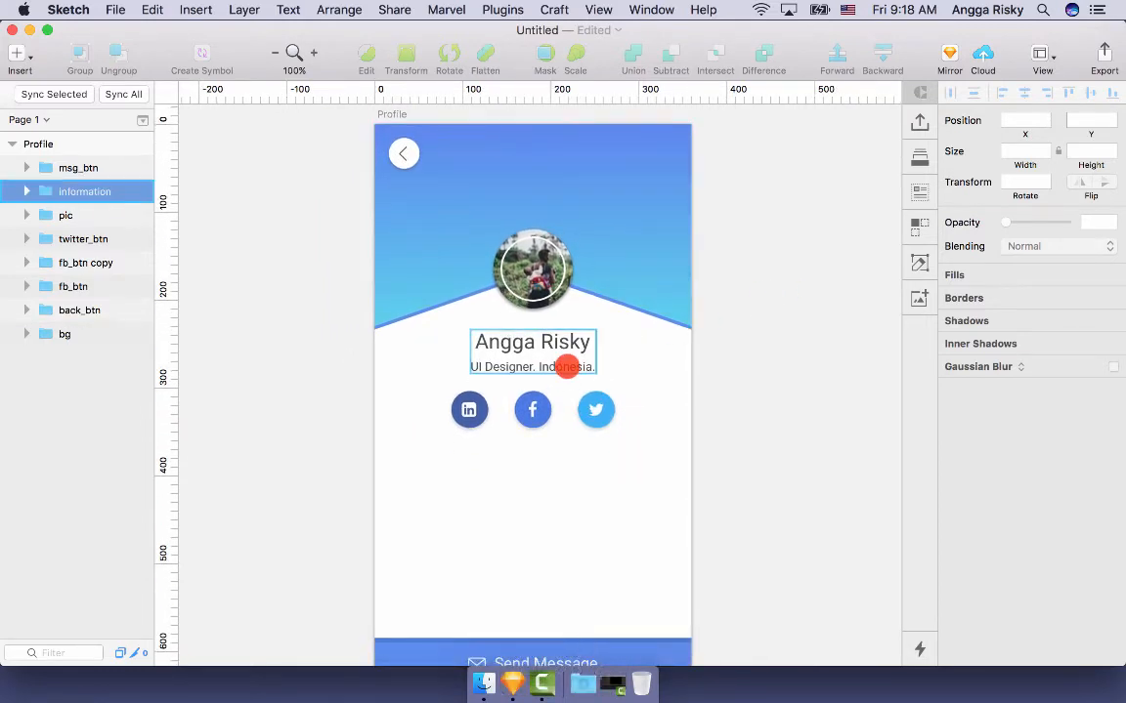
click(1039, 361)
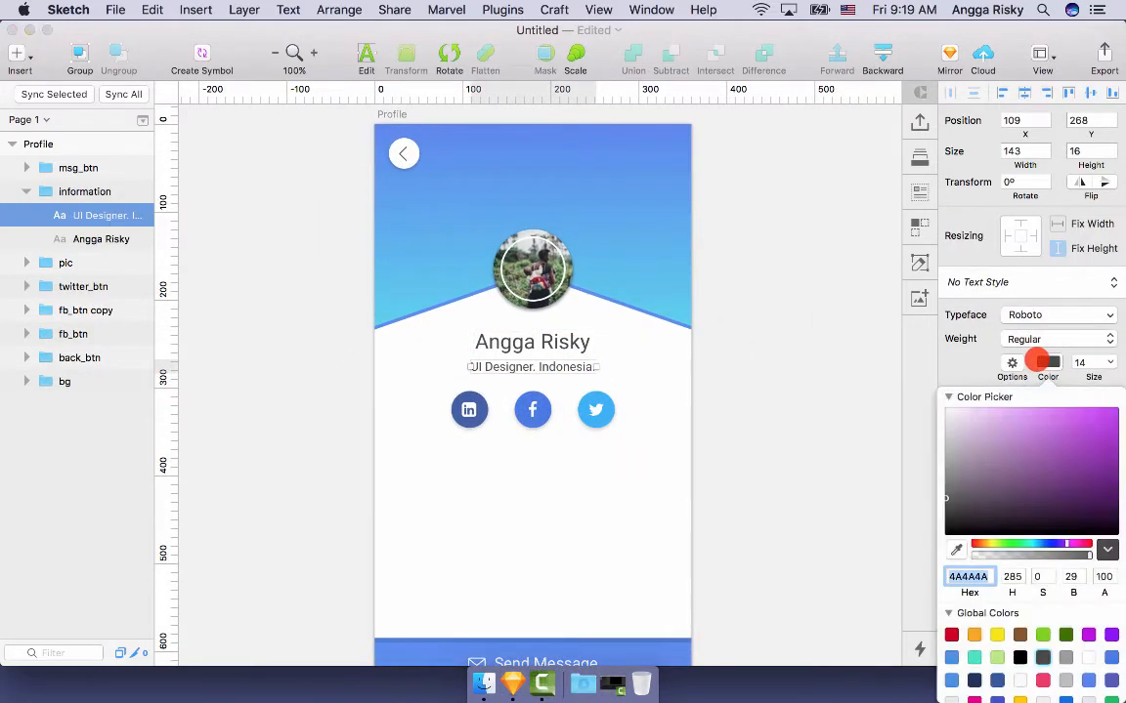
click(1065, 658)
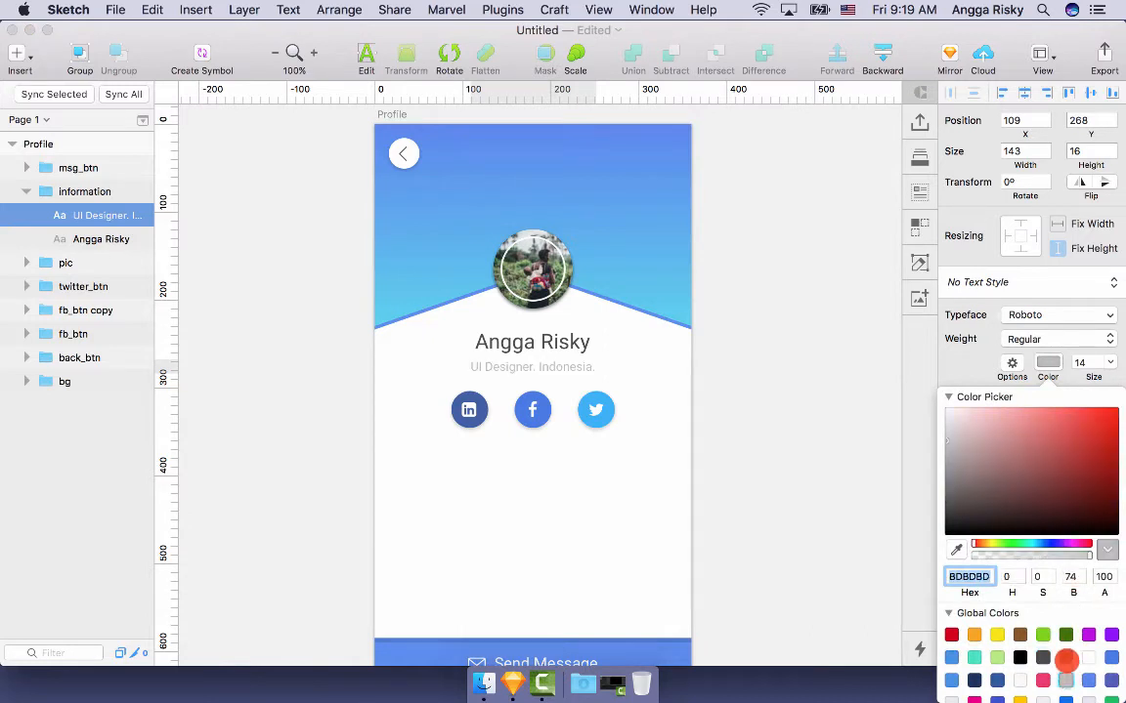
click(1065, 658)
click(766, 432)
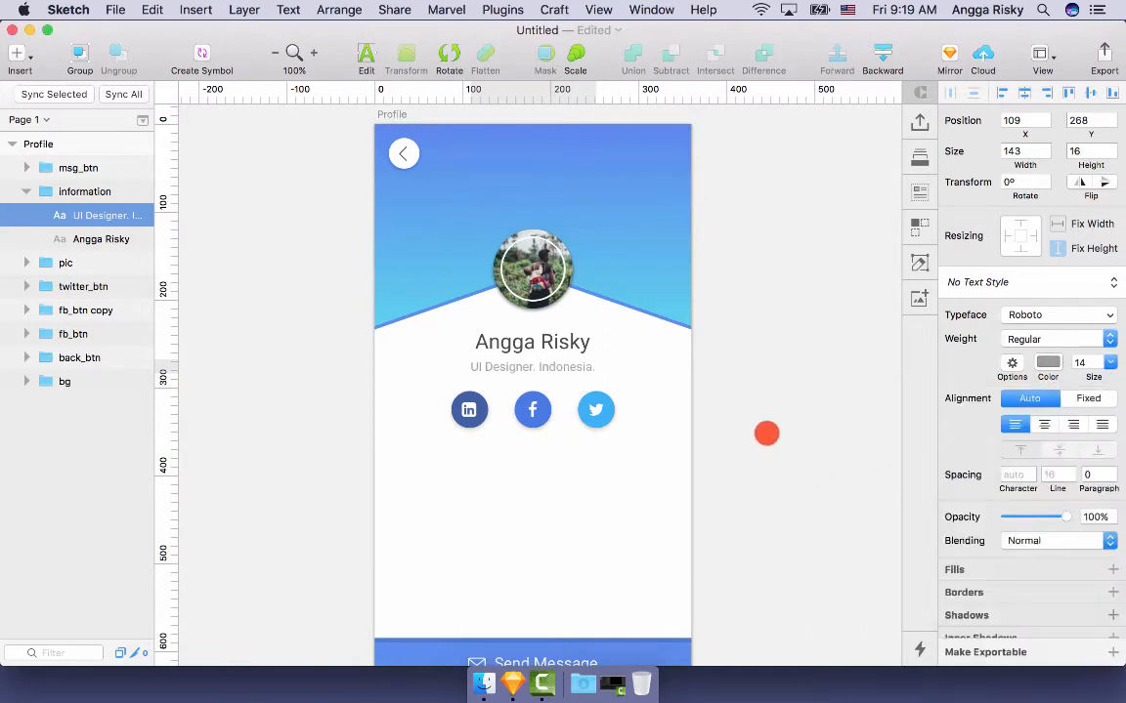
click(779, 437)
- Move the avatar, name, subtitle and three social buttons down together below the header's peak
scroll(779, 391, down, 2)
scroll(779, 366, up, 1)
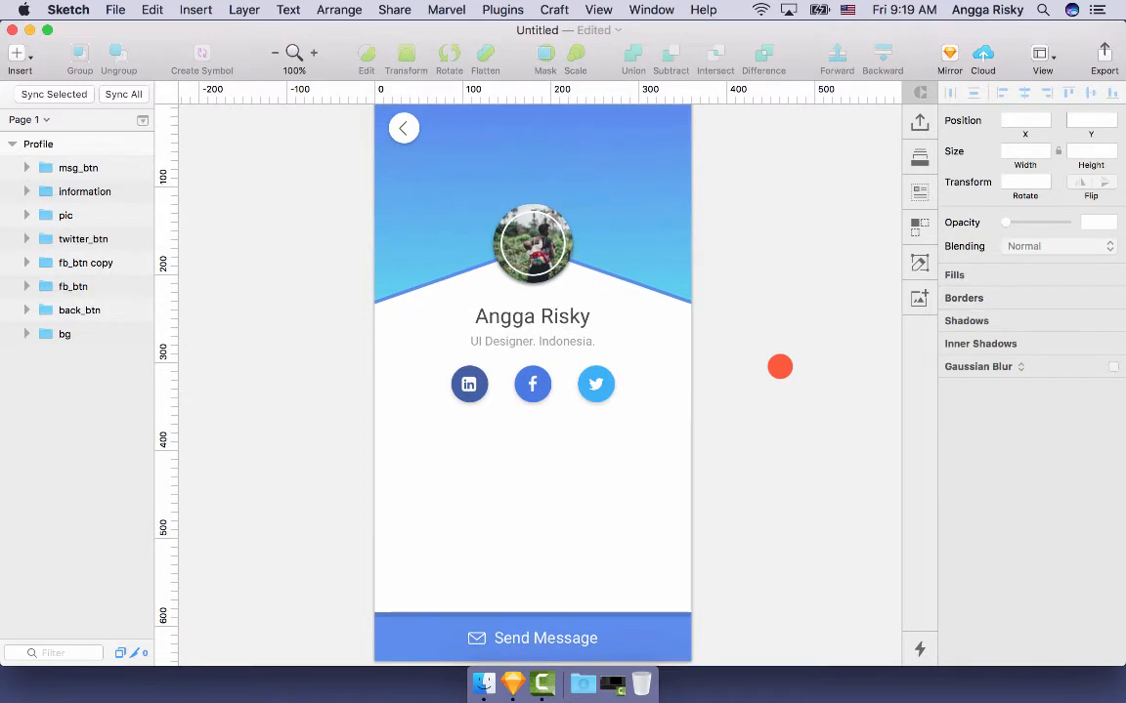
scroll(780, 366, down, 3)
scroll(780, 366, up, 2)
click(555, 358)
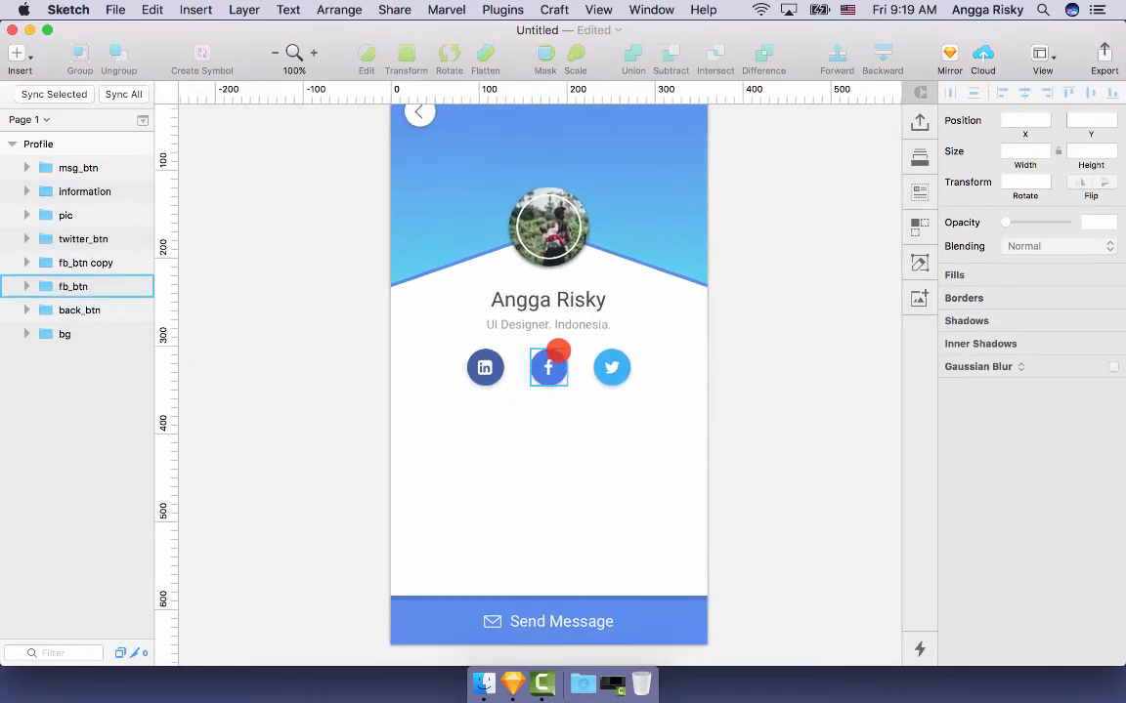
shift+click(609, 360)
shift+click(485, 367)
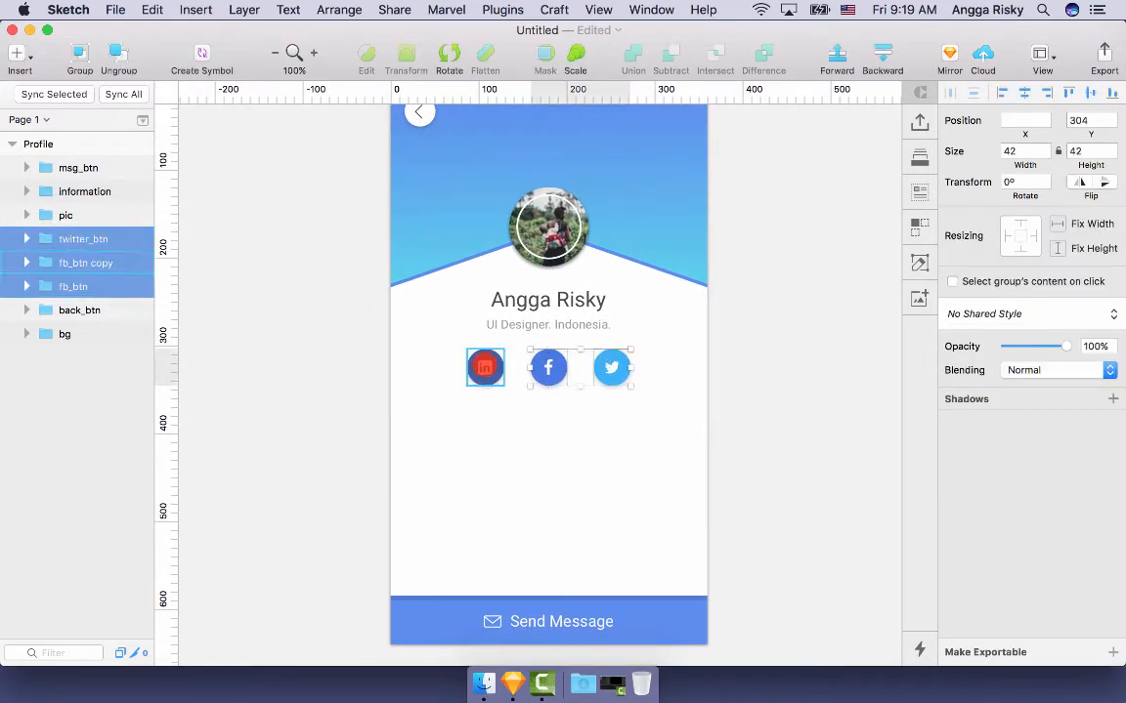
shift+click(533, 319)
shift+click(548, 226)
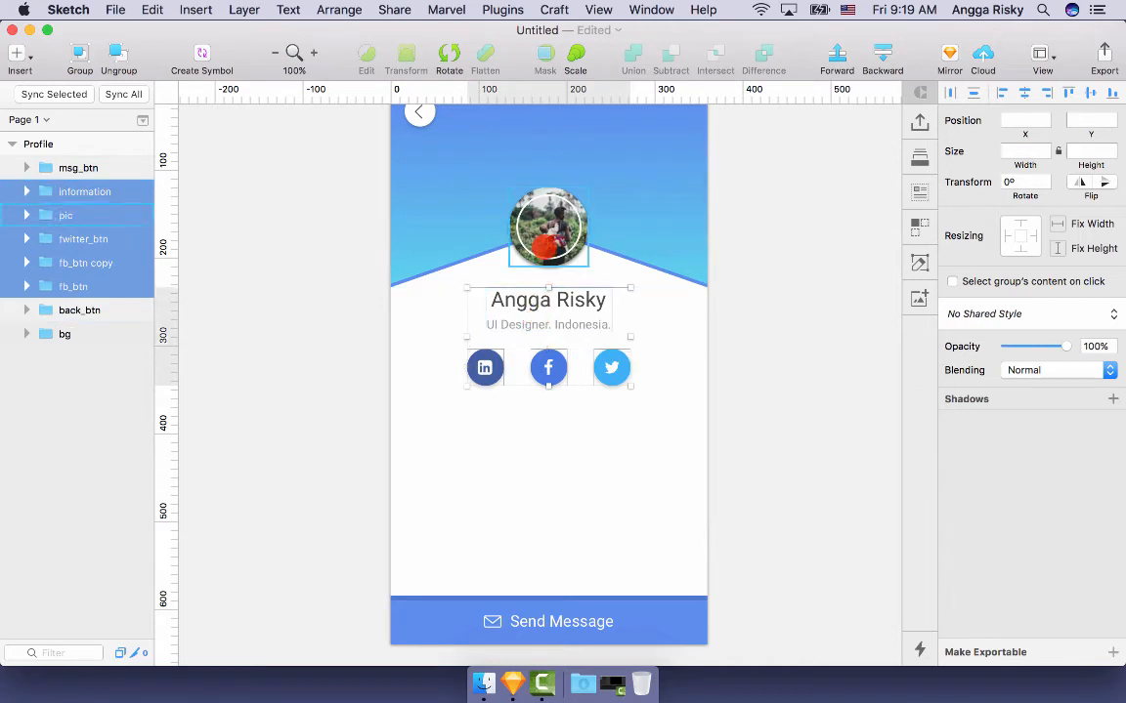
key(shift+Down)
key(shift+Down)
key(shift+Down)
key(shift+Down)
key(shift+Down)
key(shift+Down)
key(shift+Down)
key(shift+Down)
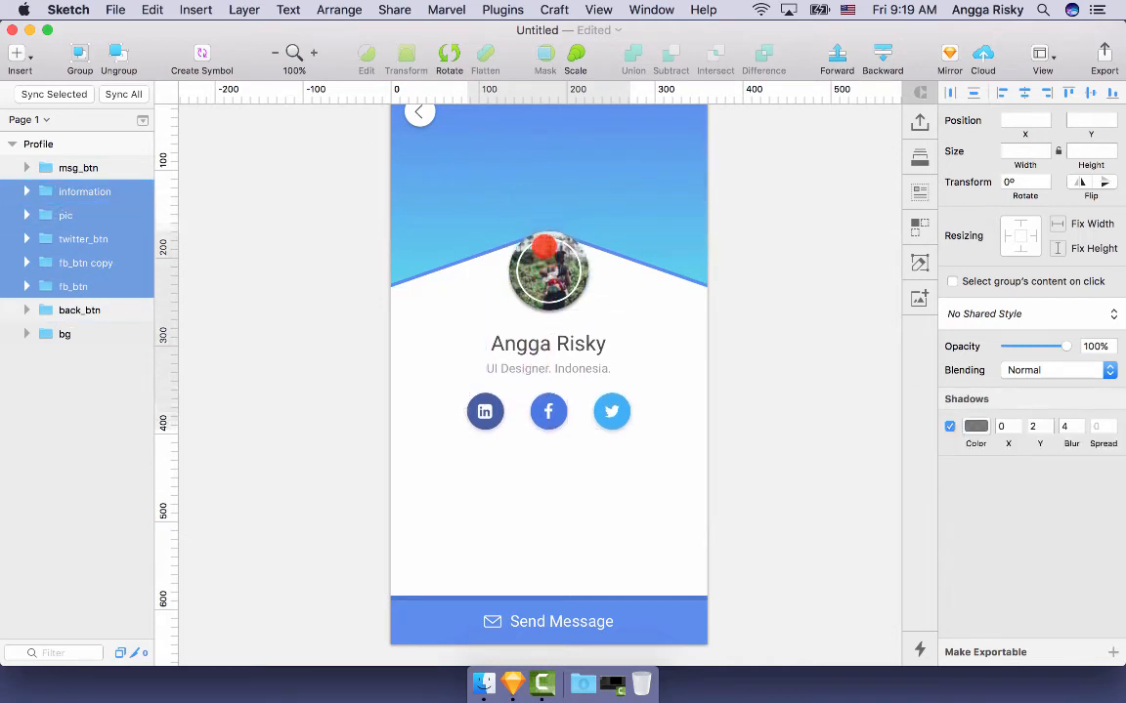
key(shift+Down)
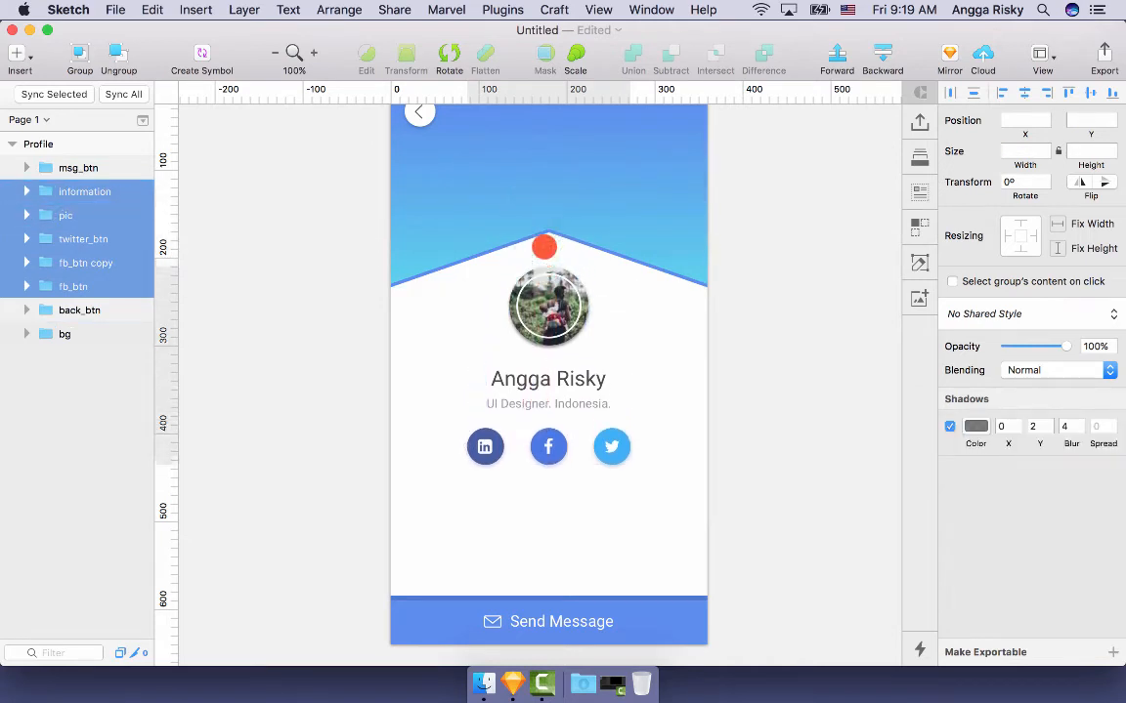
scroll(590, 219, up, 1)
click(590, 220)
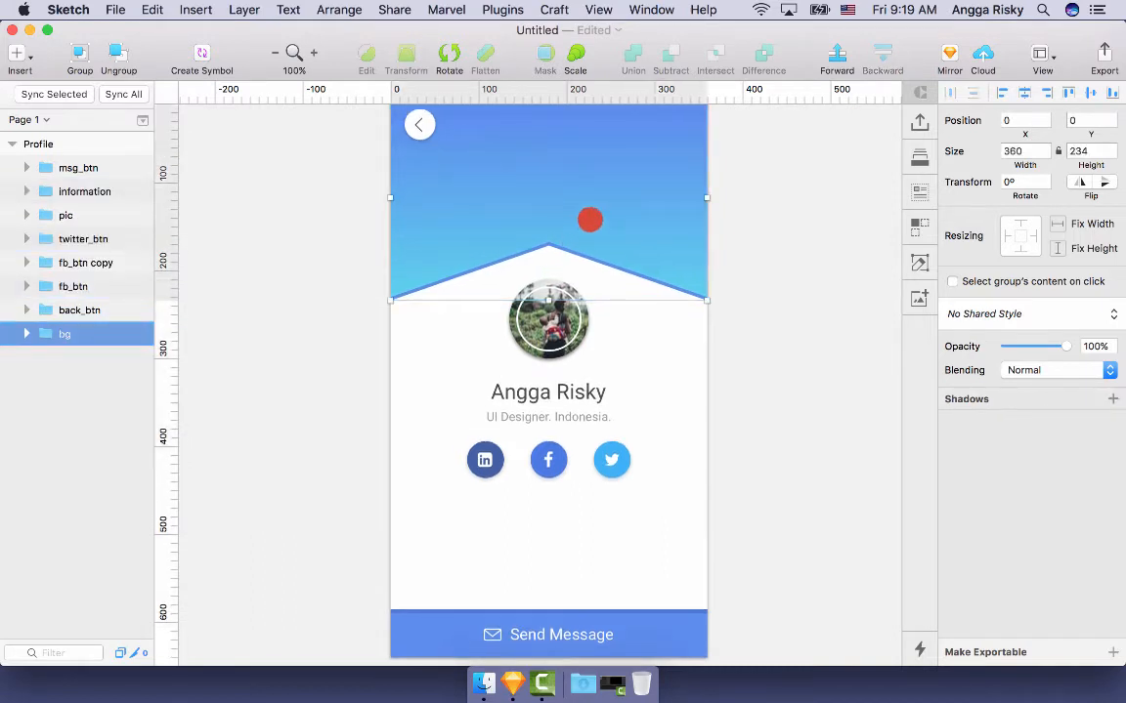
- Drag the header shape's centre point down to form a V-shaped bottom edge behind the avatar
double_click(590, 220)
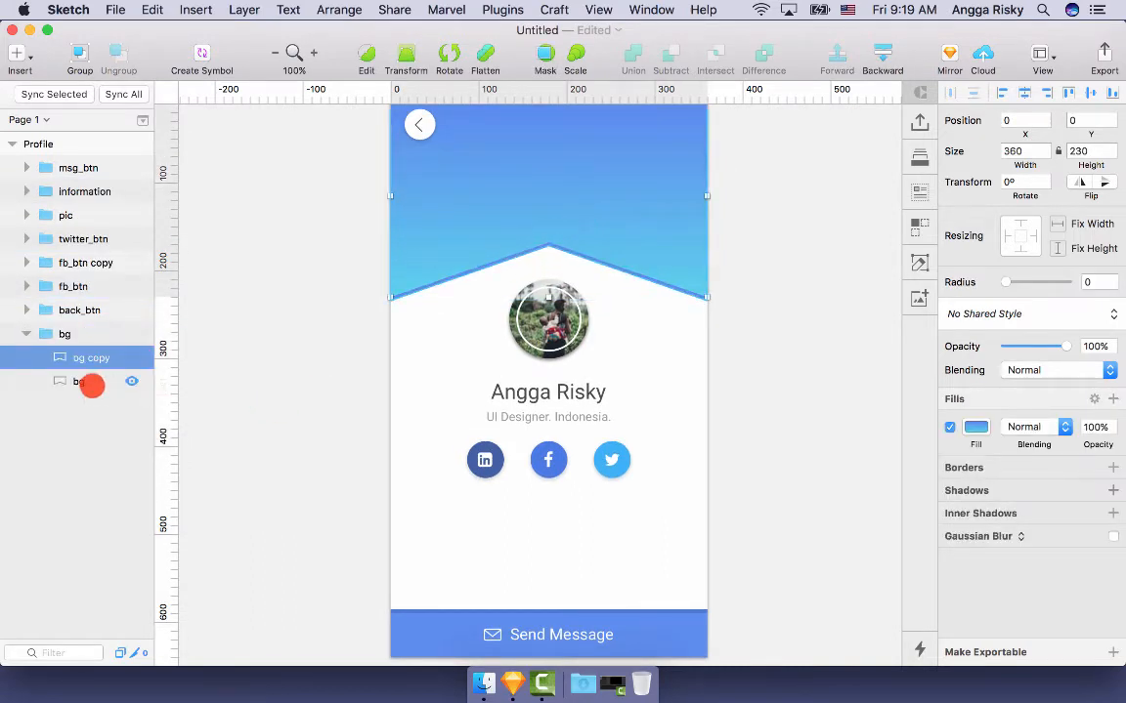
shift+click(78, 382)
click(358, 57)
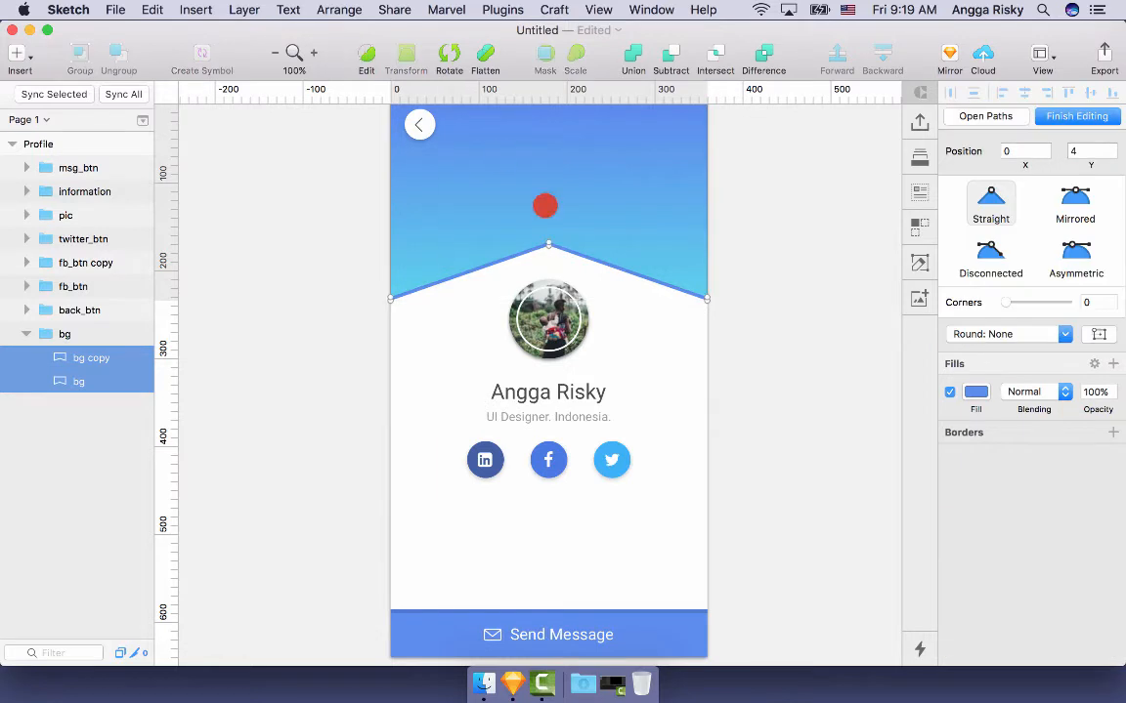
drag(551, 248, 550, 330)
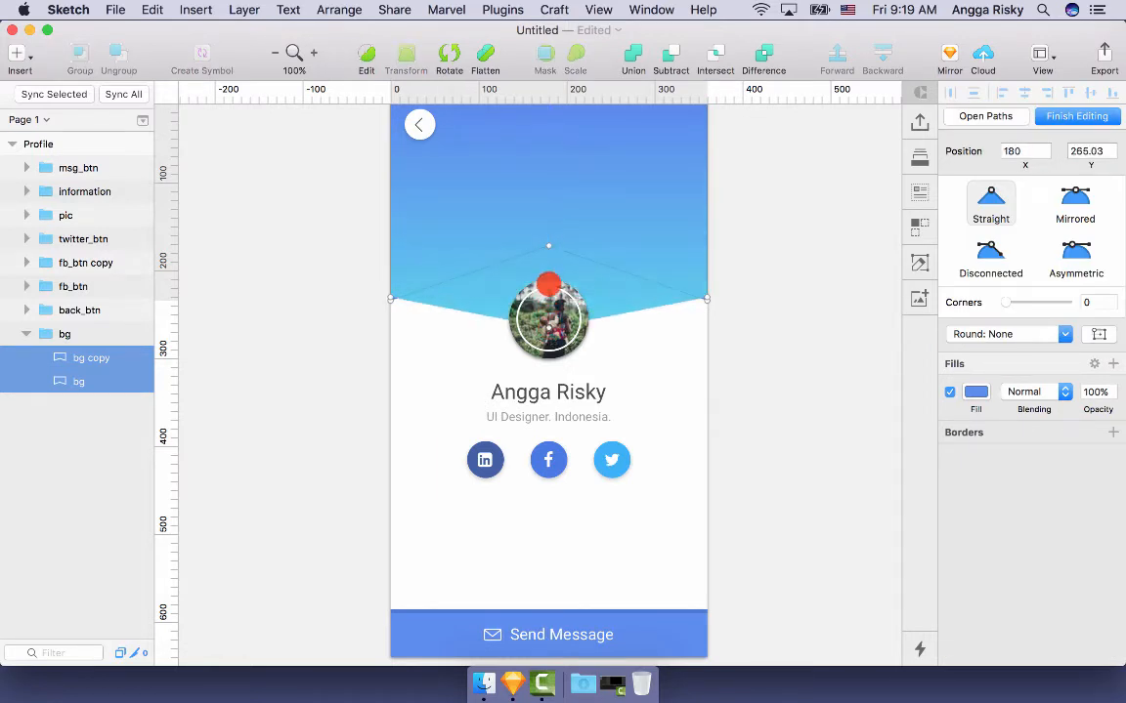
drag(550, 258, 550, 322)
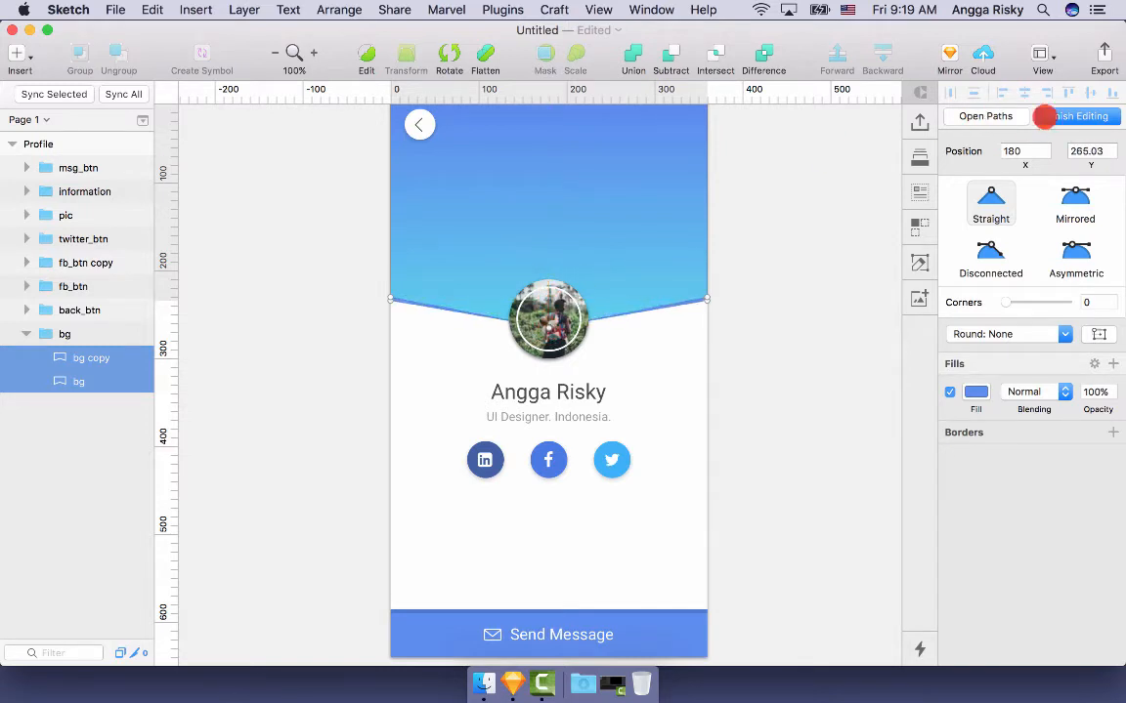
click(1044, 116)
click(758, 201)
- Scroll the canvas to view the whole Profile screen including the Send Message bar
scroll(787, 195, up, 3)
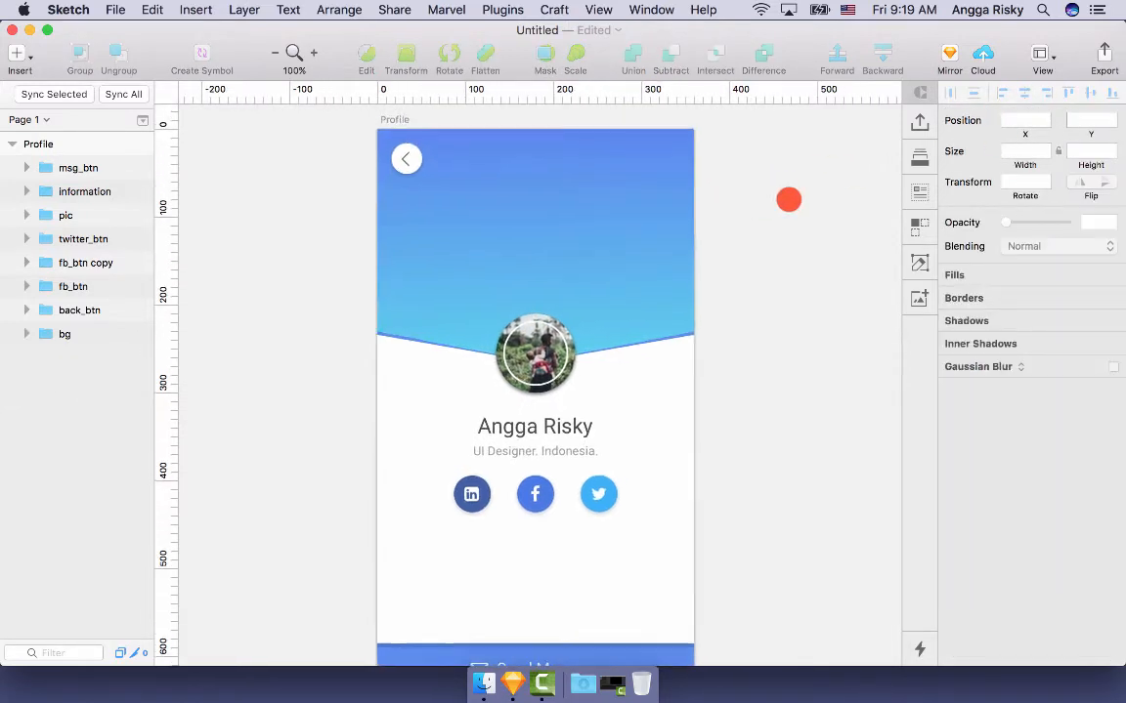
scroll(788, 199, down, 3)
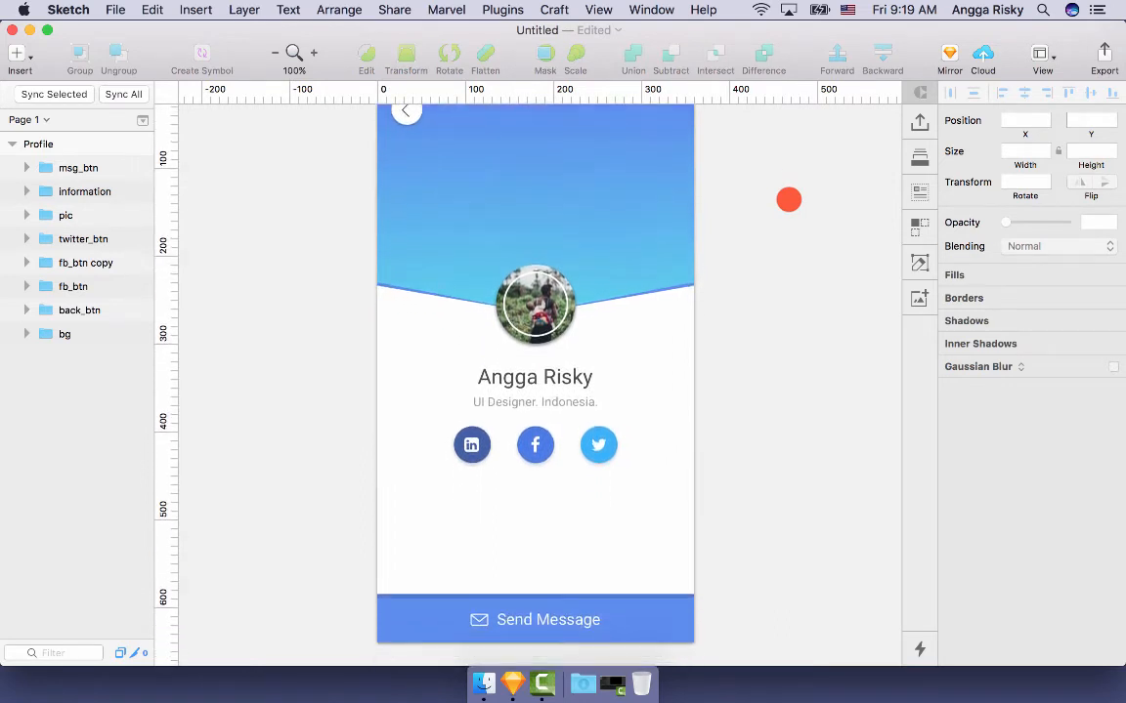
scroll(789, 199, right, 3)
scroll(788, 200, up, 2)
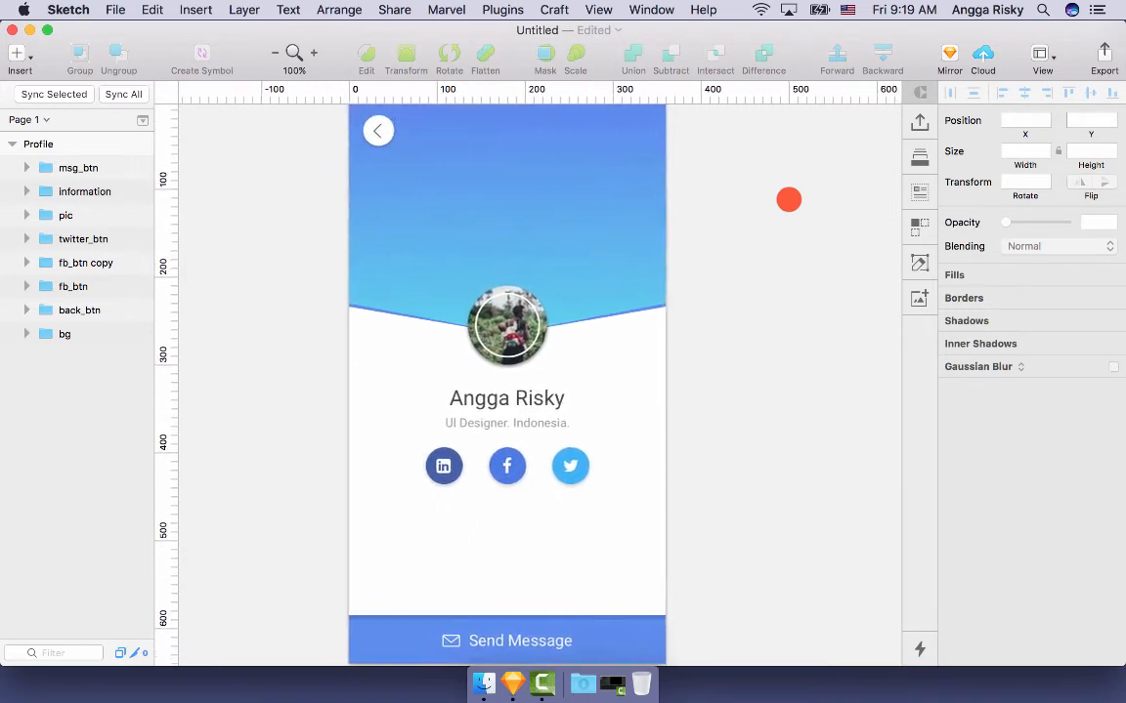
scroll(788, 199, left, 3)
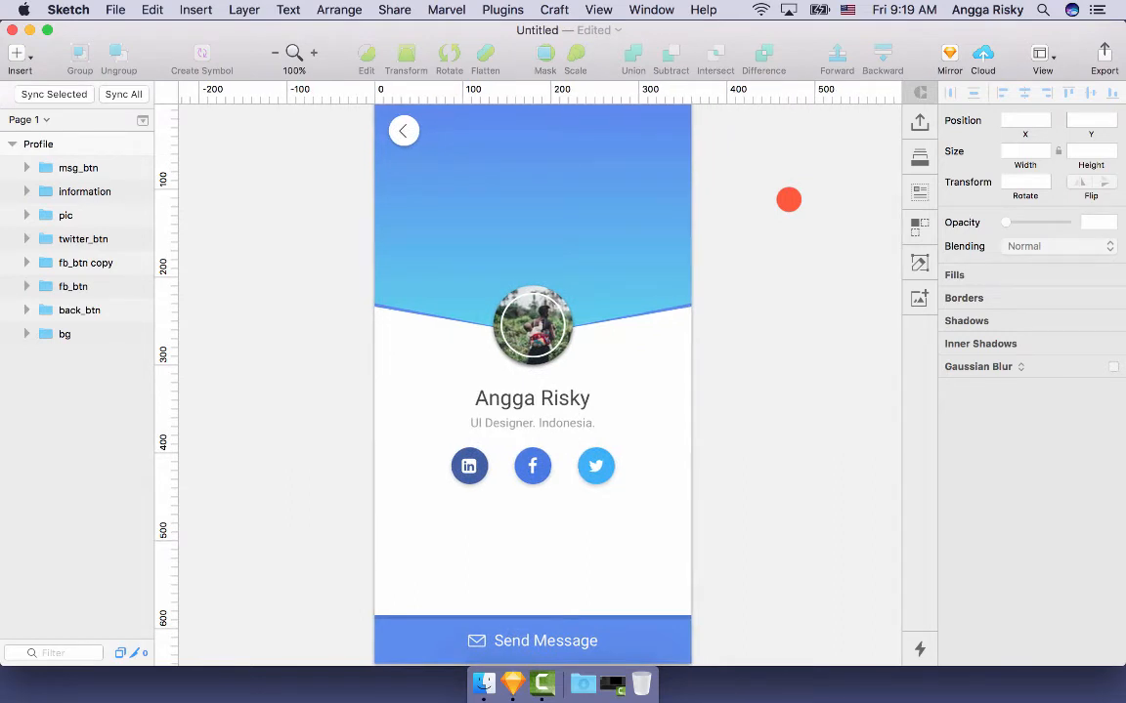
scroll(788, 199, up, 1)
scroll(788, 199, down, 2)
scroll(789, 199, right, 2)
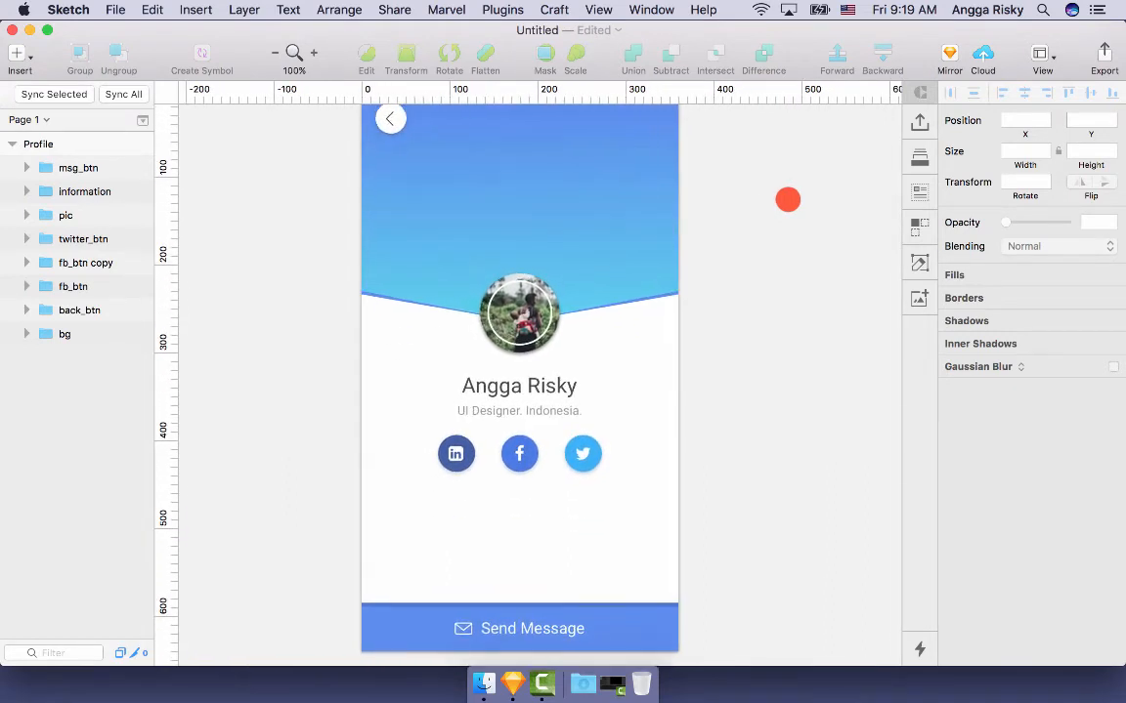
scroll(721, 155, right, 2)
scroll(721, 156, left, 3)
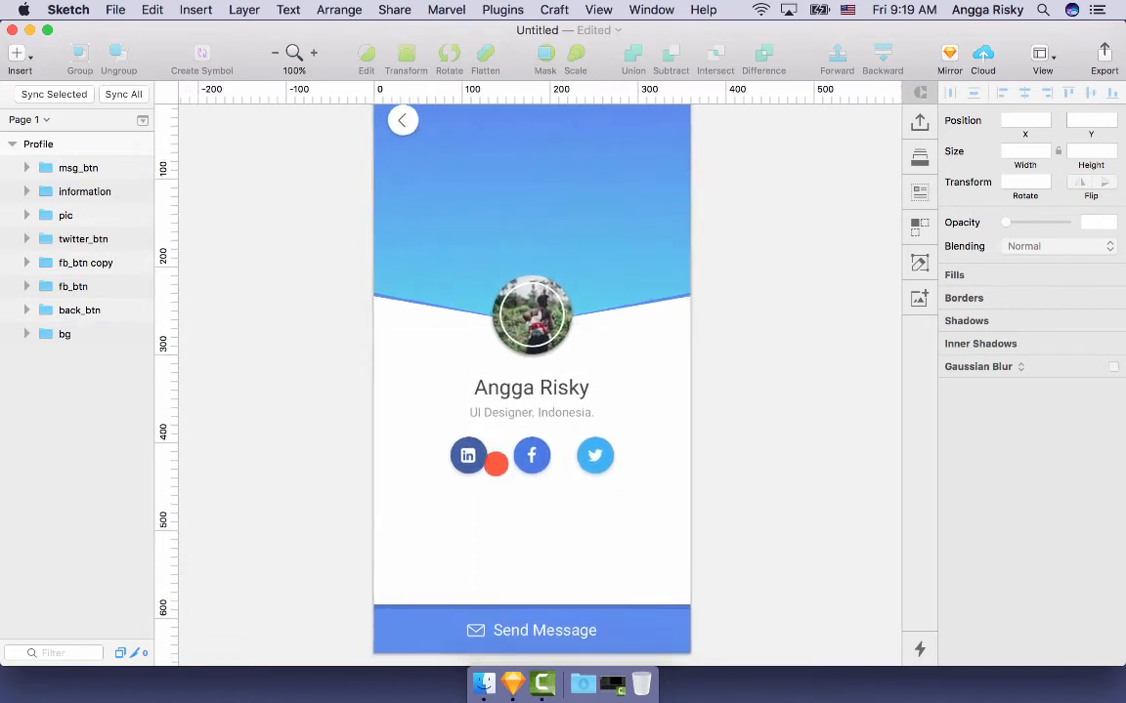
- Check the Facebook, Twitter and Send Message bar layers on the canvas
click(532, 454)
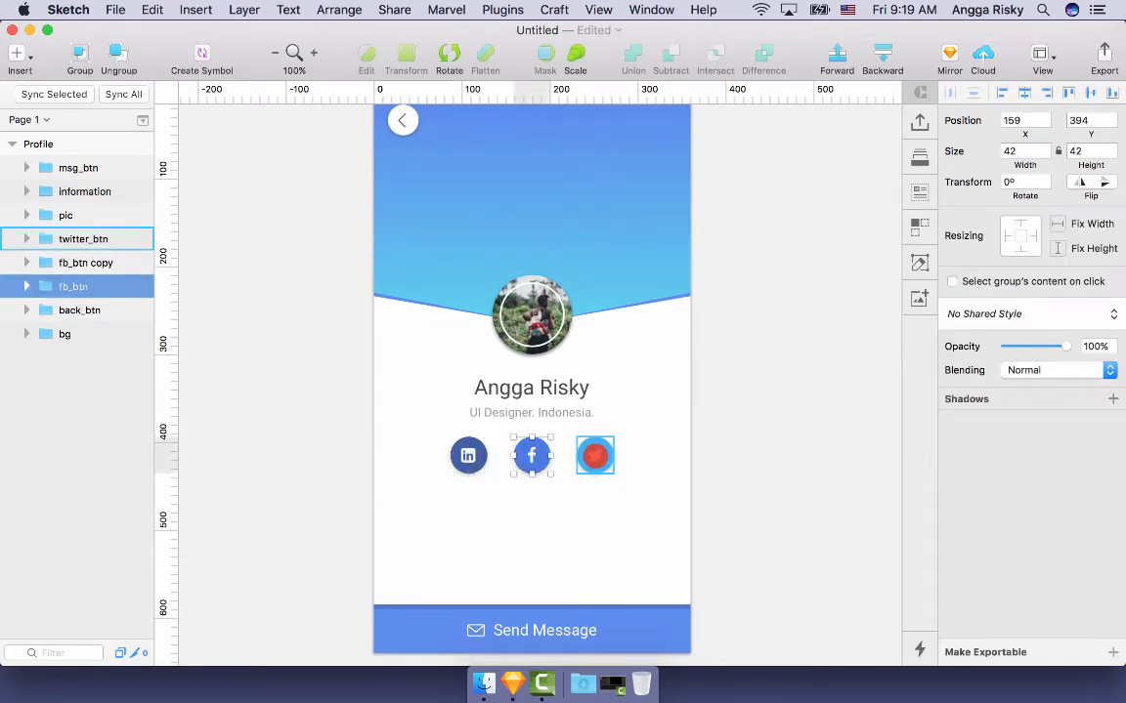
click(595, 455)
click(550, 610)
scroll(758, 405, up, 1)
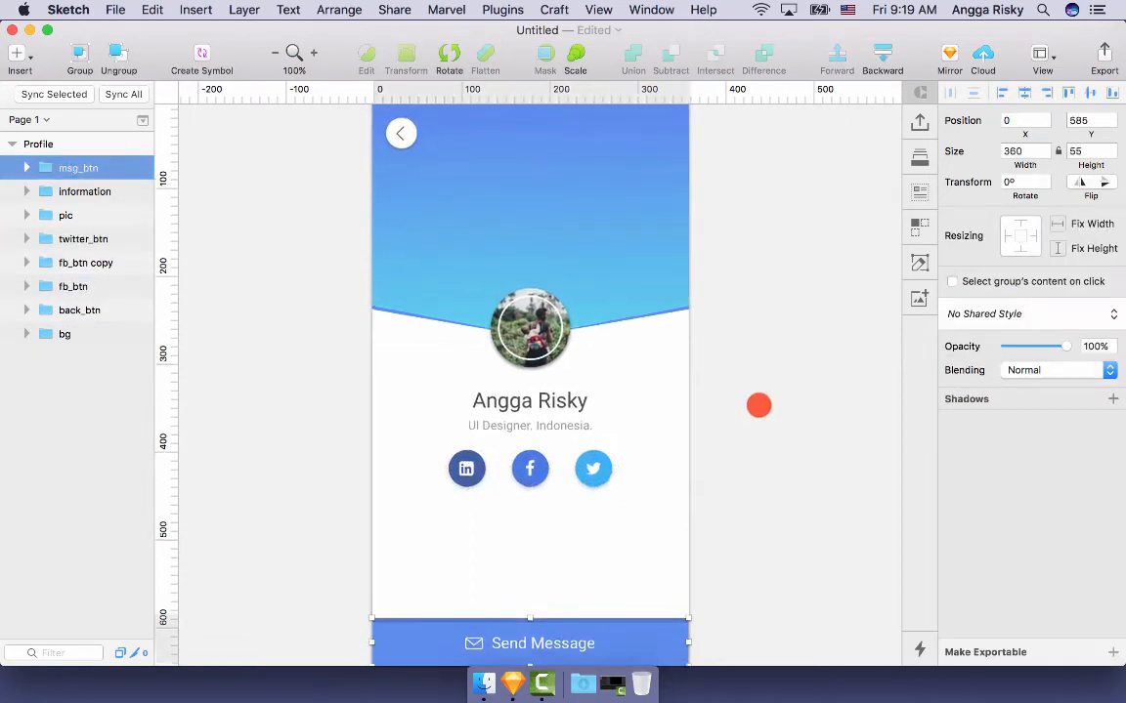
scroll(758, 403, up, 2)
click(761, 378)
scroll(606, 187, up, 1)
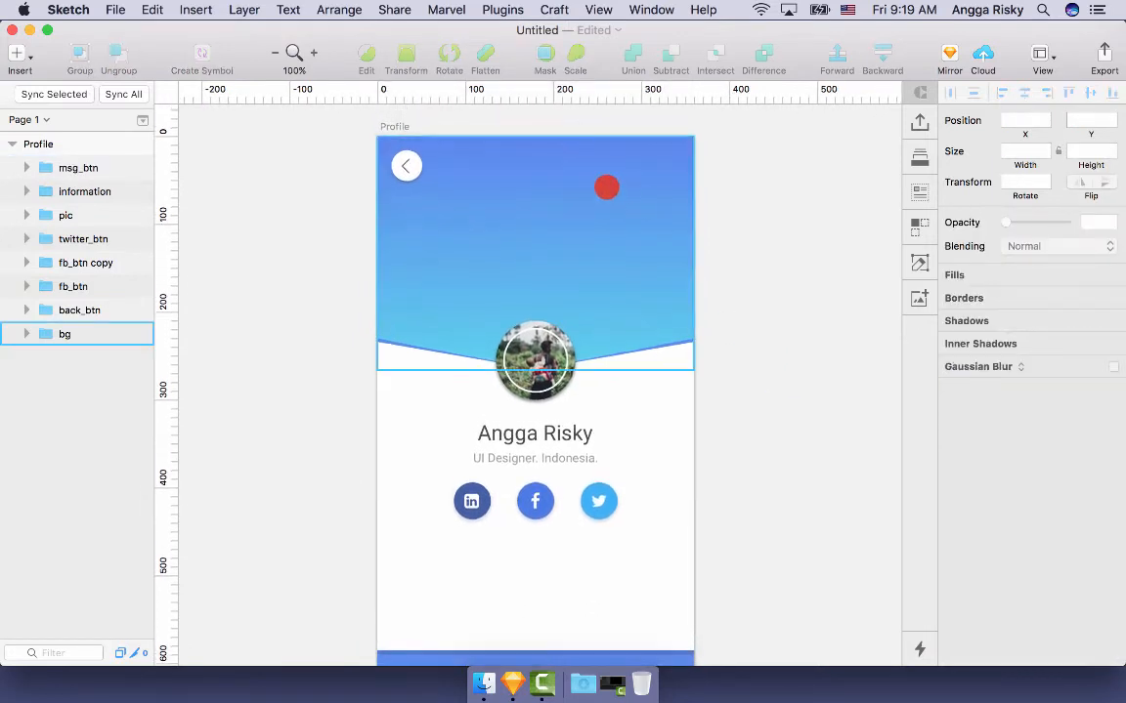
- Fill the bg copy header shape with an Unsplash photo of orange sunset clouds via Craft
click(584, 203)
double_click(580, 210)
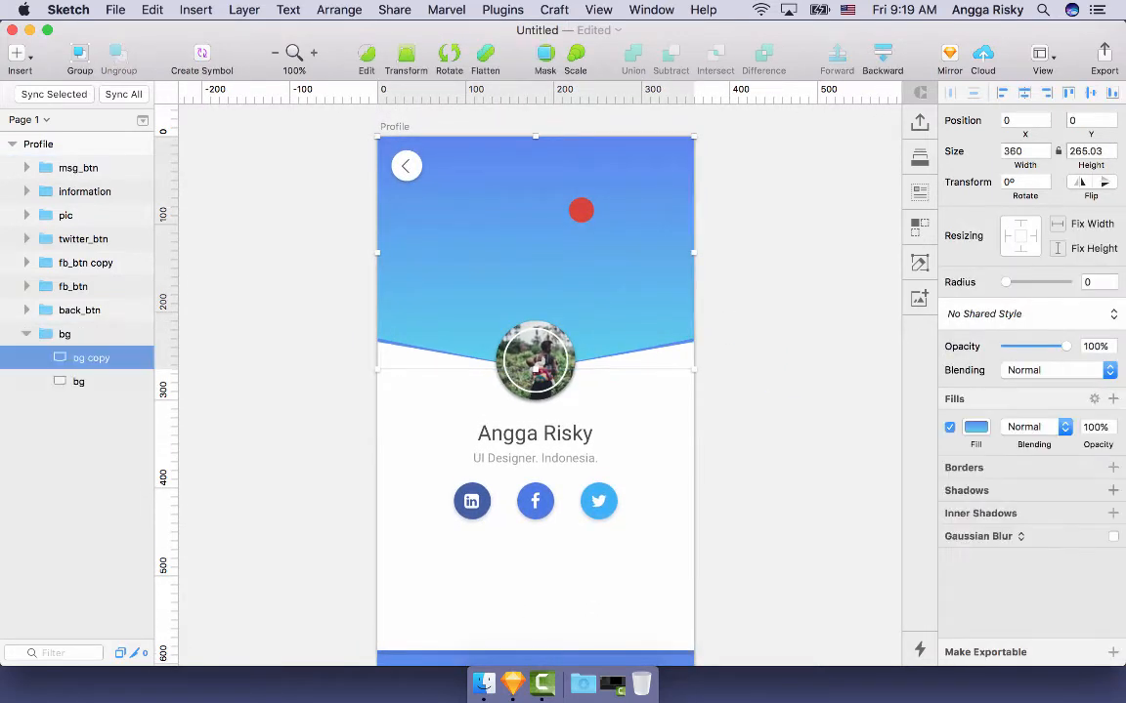
click(923, 192)
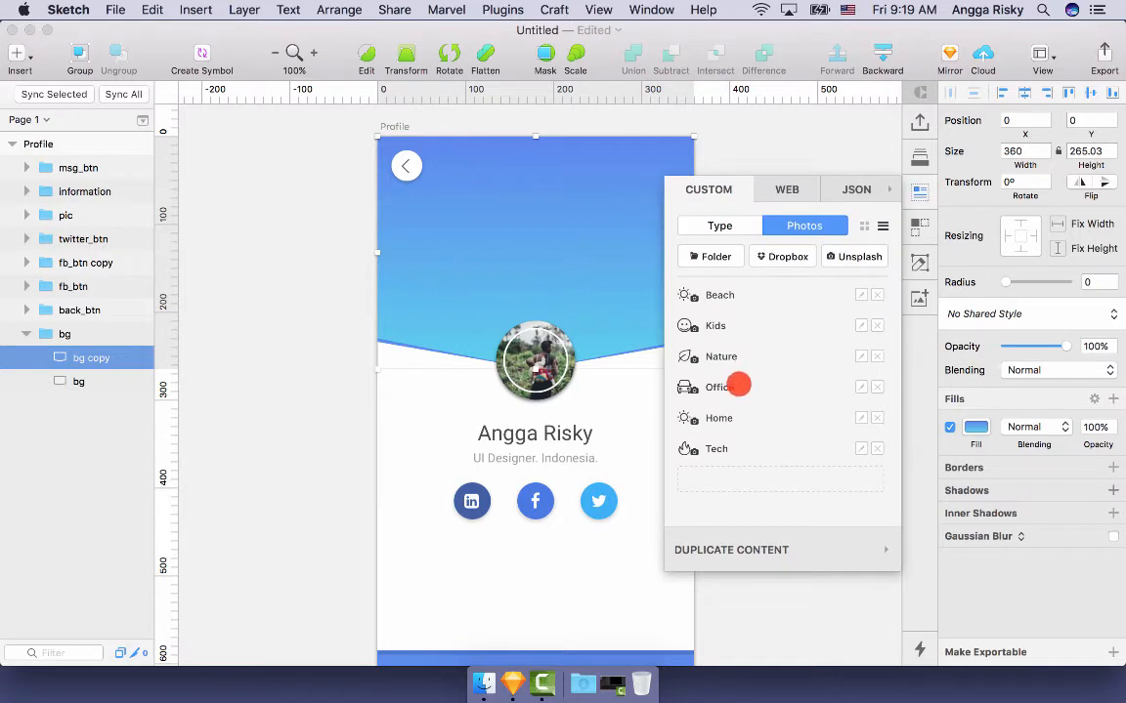
click(723, 296)
scroll(547, 430, right, 5)
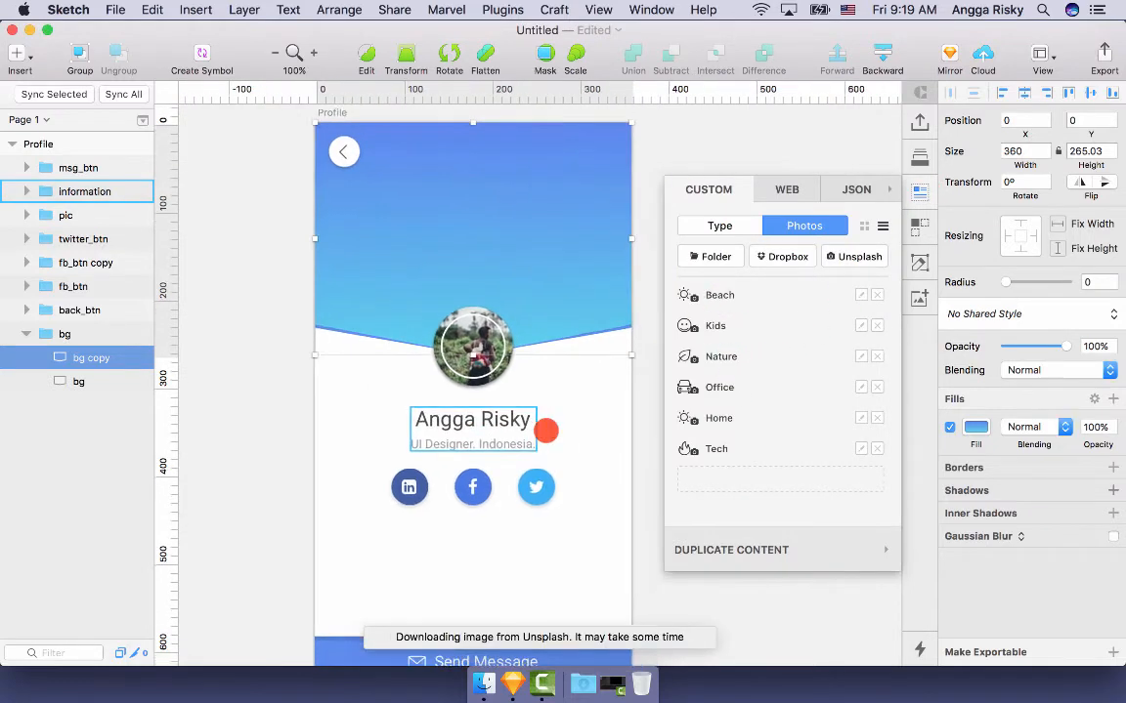
scroll(545, 431, left, 5)
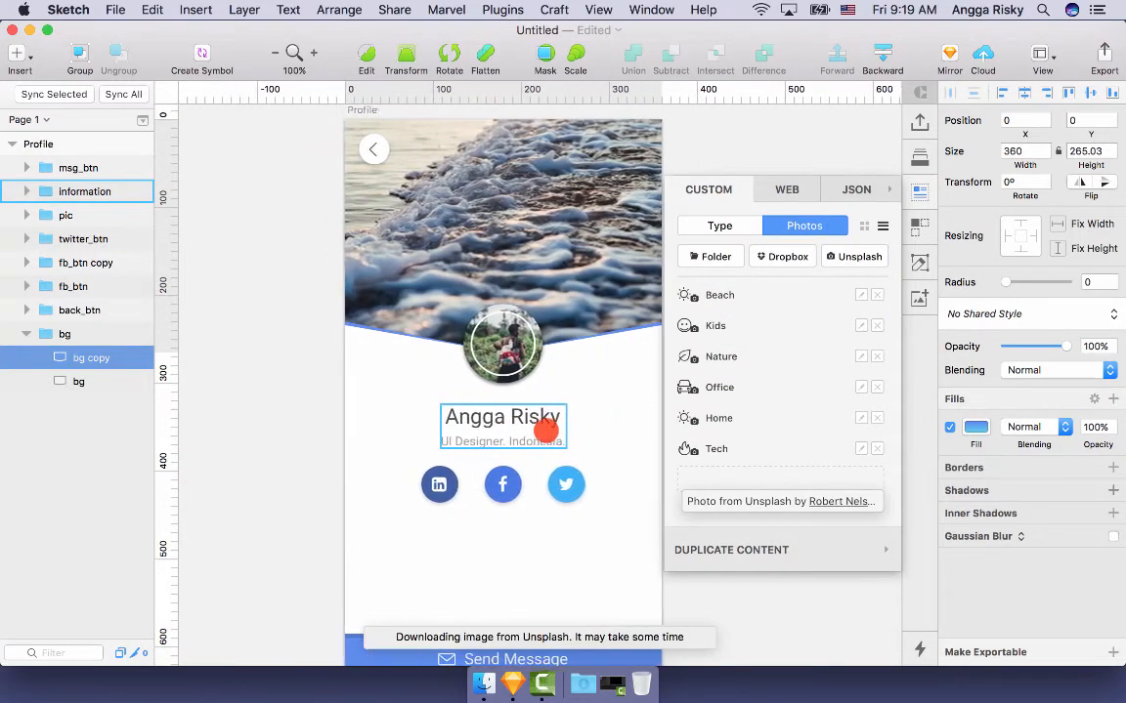
scroll(545, 431, right, 1)
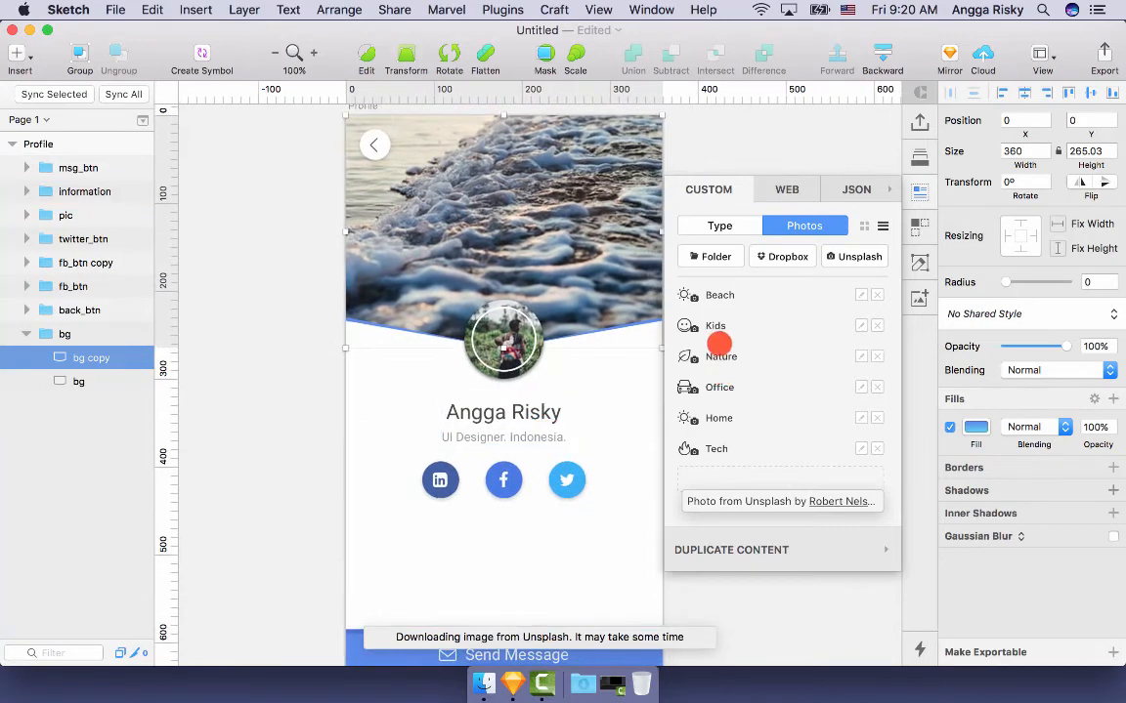
scroll(538, 430, right, 5)
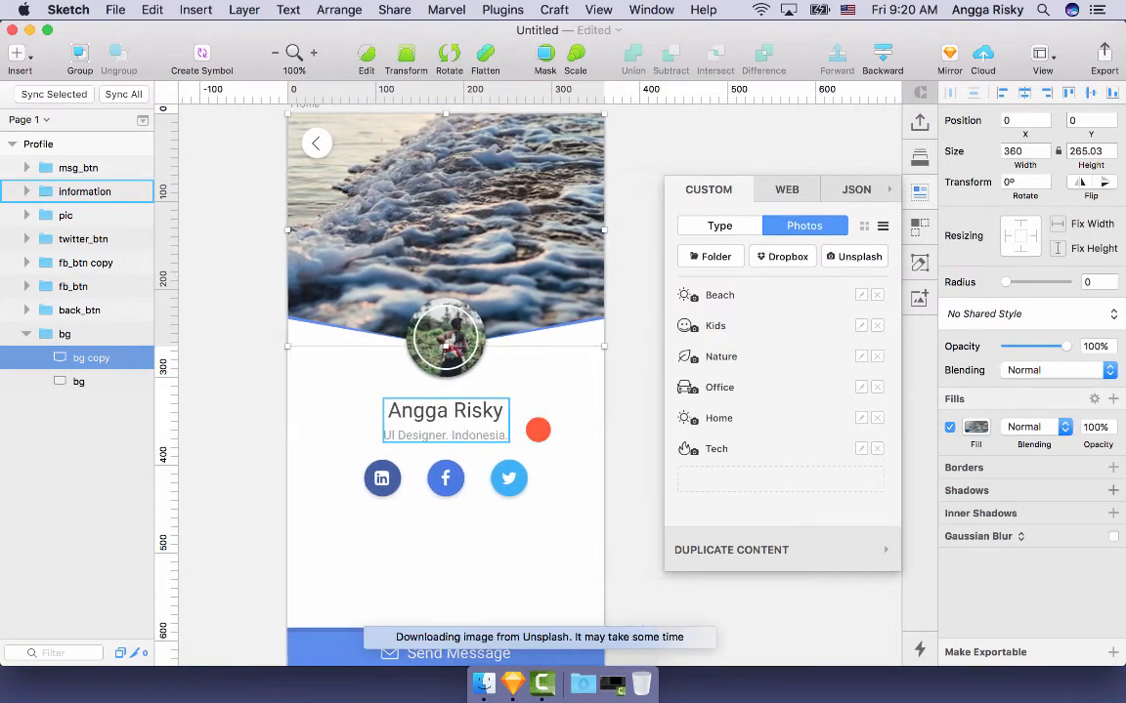
scroll(537, 430, left, 2)
scroll(454, 332, down, 1)
scroll(454, 332, right, 1)
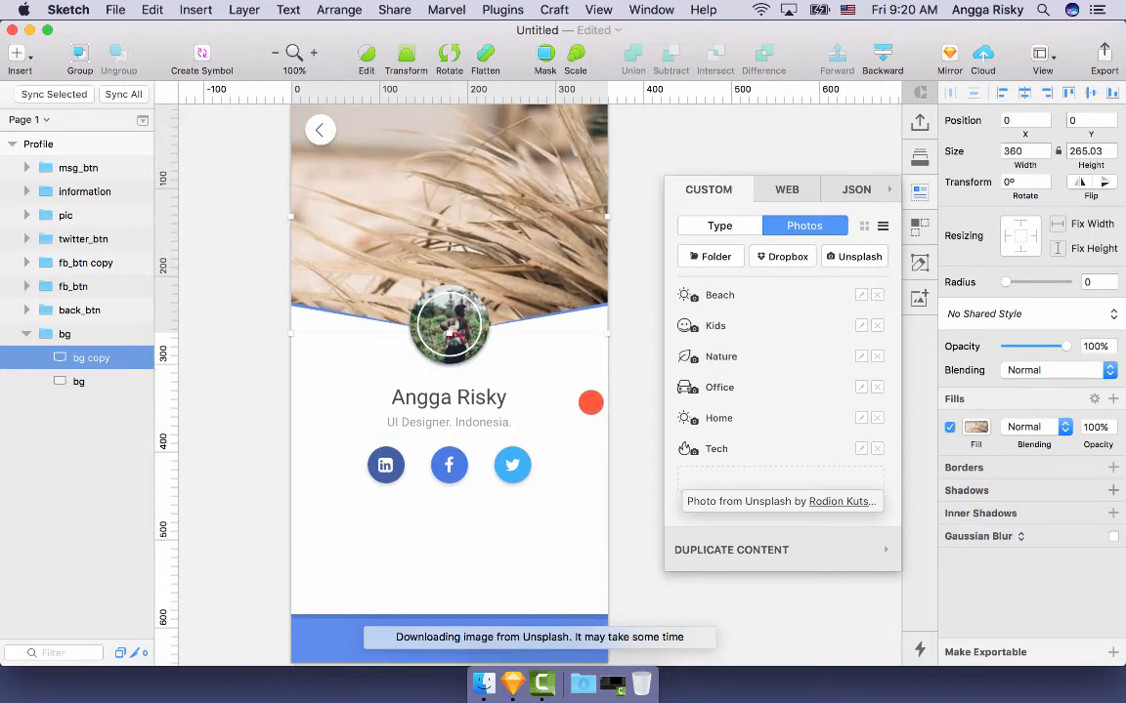
scroll(590, 403, left, 1)
scroll(590, 403, right, 1)
scroll(590, 402, left, 1)
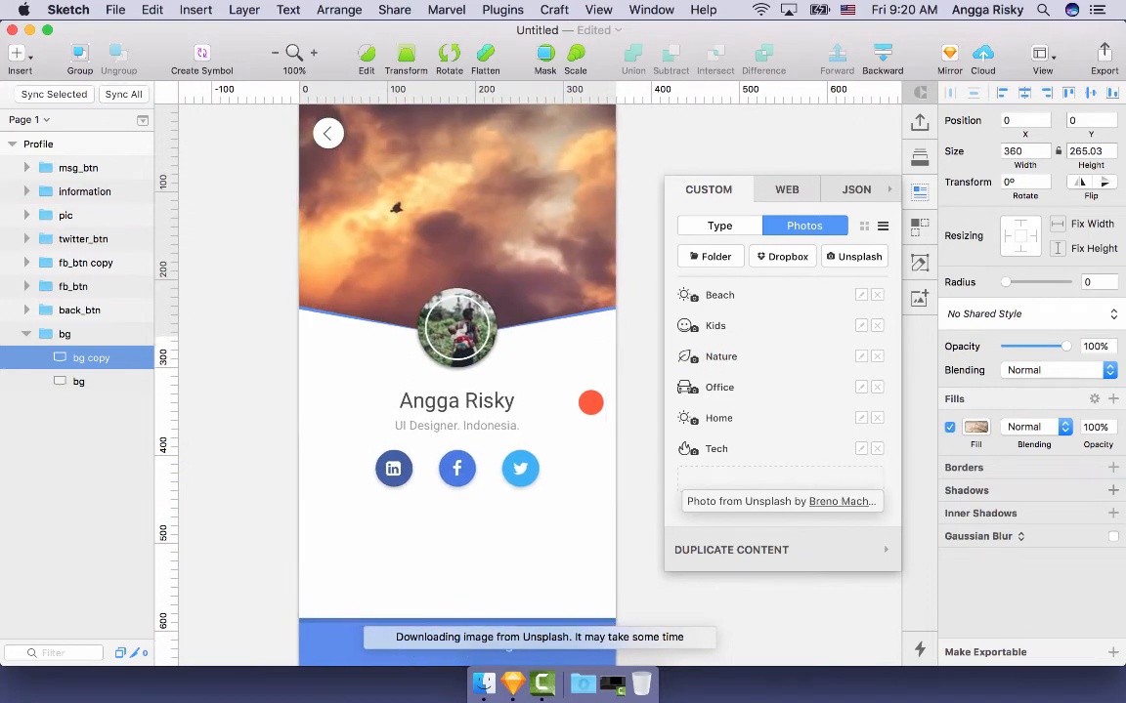
scroll(590, 402, right, 3)
click(632, 271)
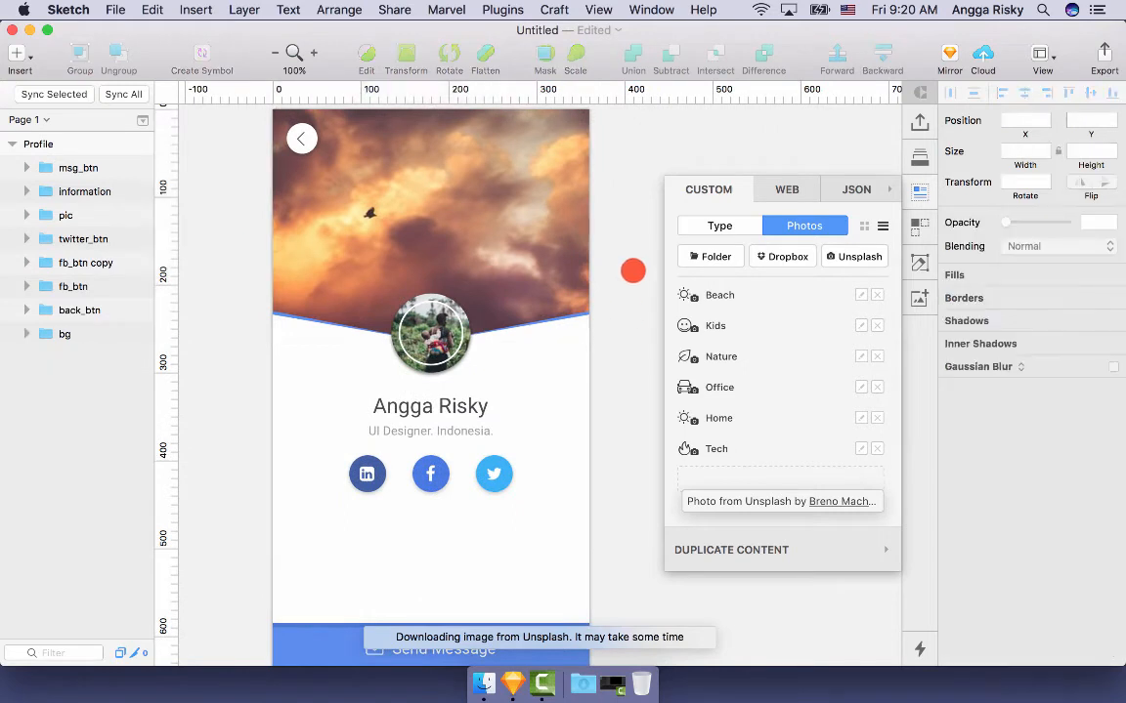
click(774, 261)
scroll(773, 262, left, 10)
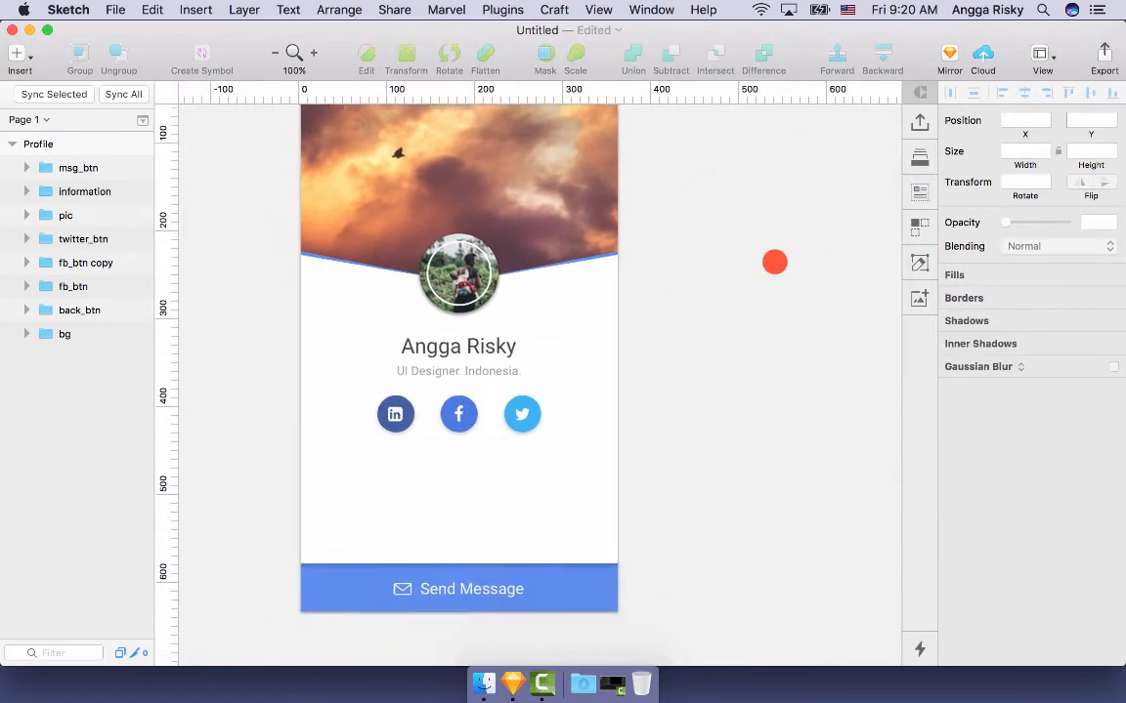
- Rename the LinkedIn button's layer group from fb_btn copy to lk_btn
scroll(774, 262, right, 2)
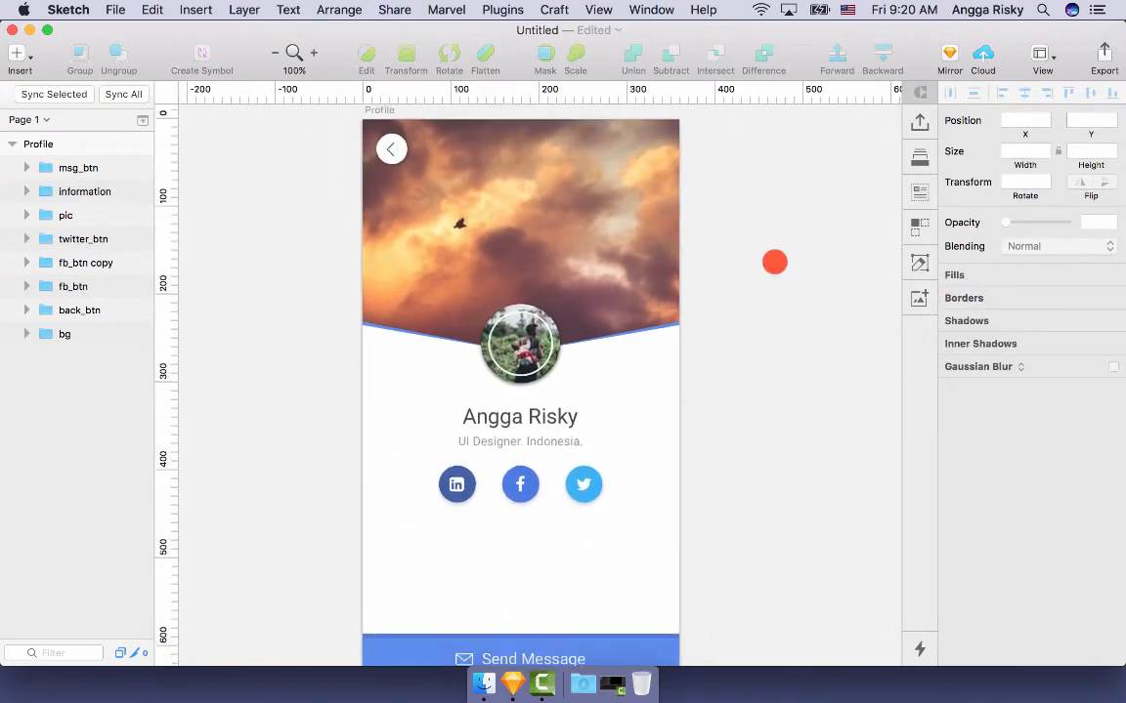
scroll(774, 262, up, 2)
scroll(773, 262, down, 3)
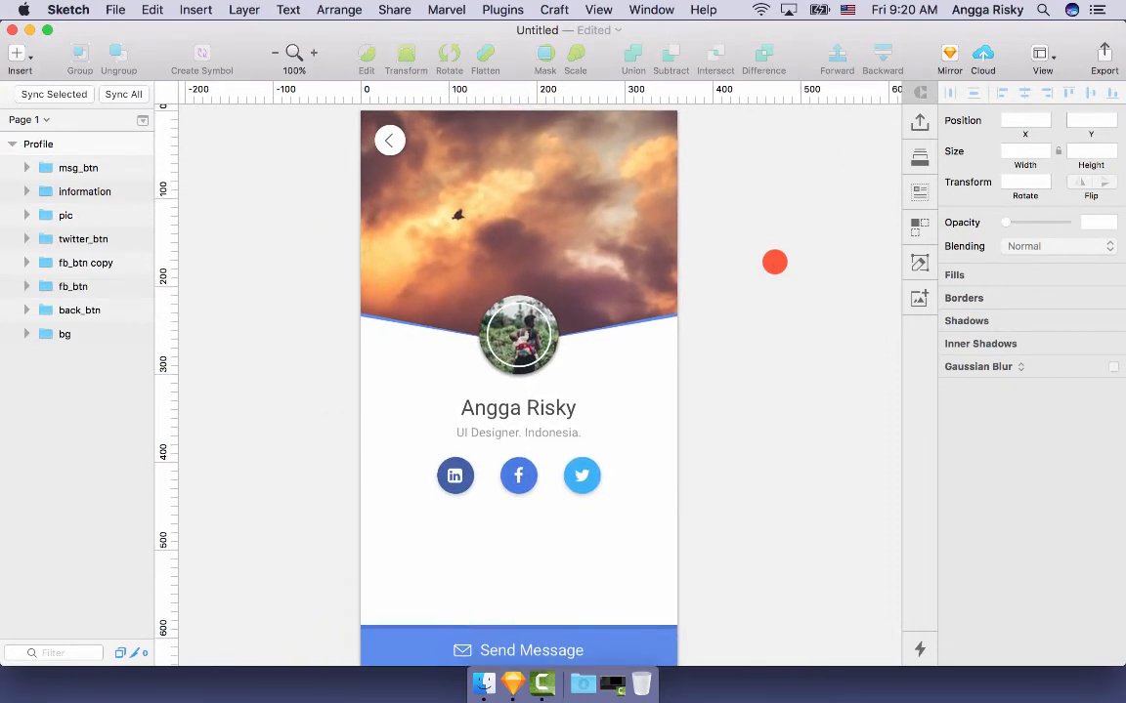
scroll(774, 262, down, 2)
scroll(774, 262, right, 1)
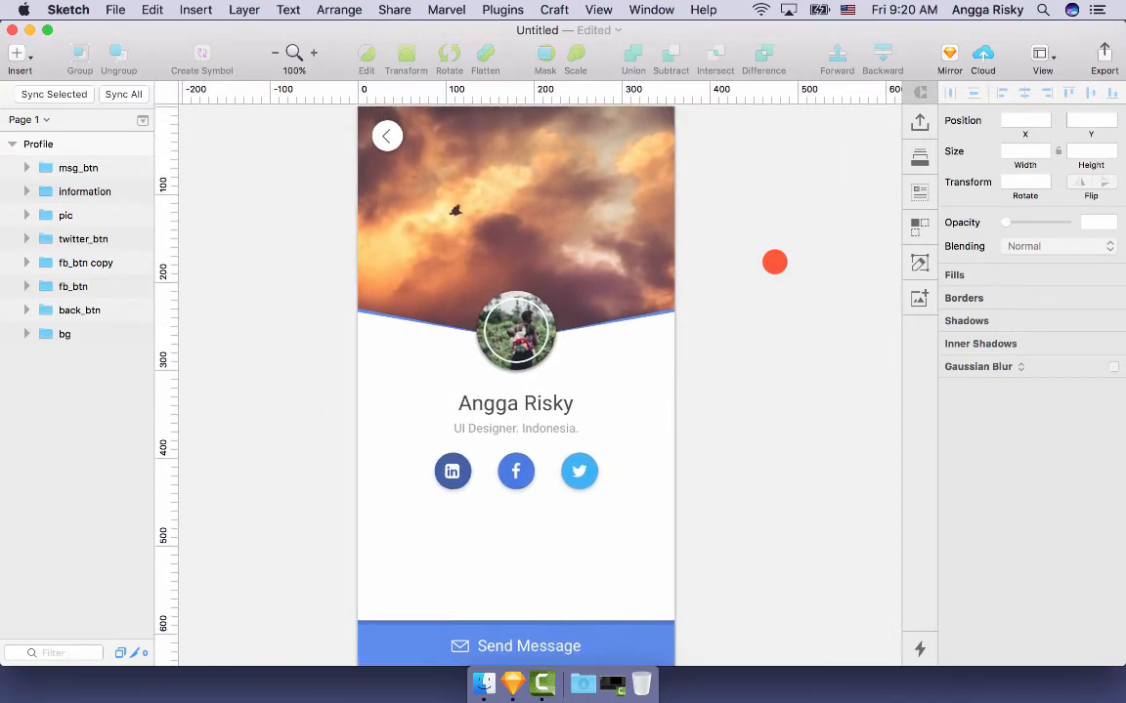
click(402, 277)
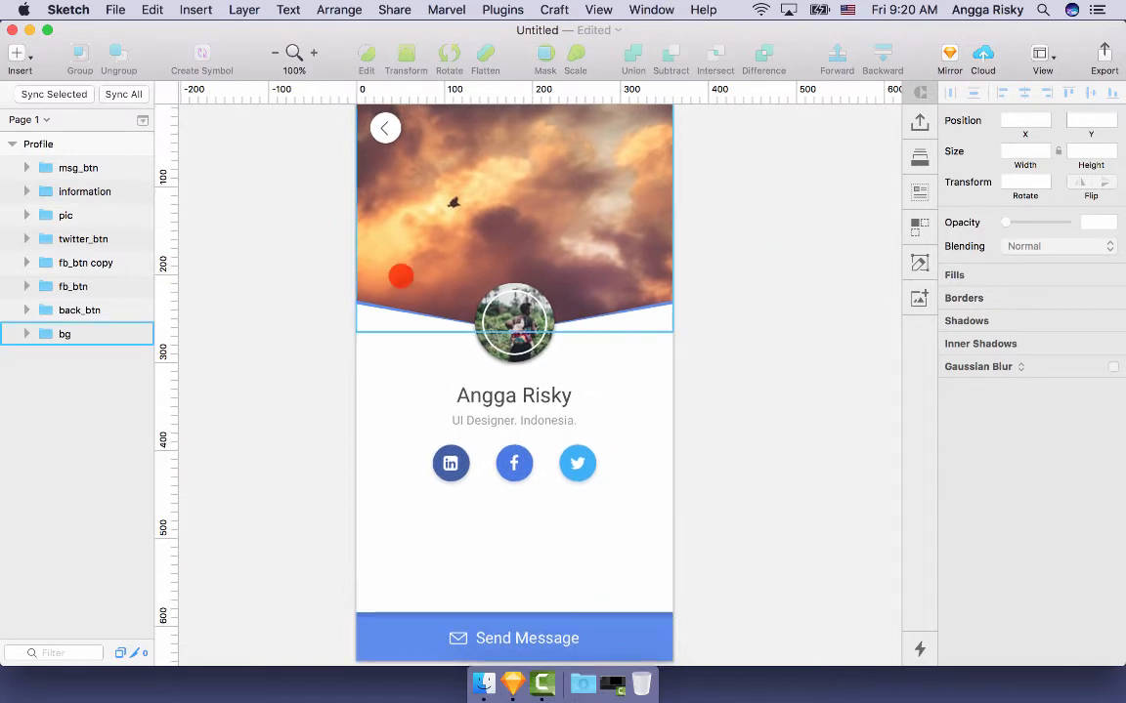
key(super+a)
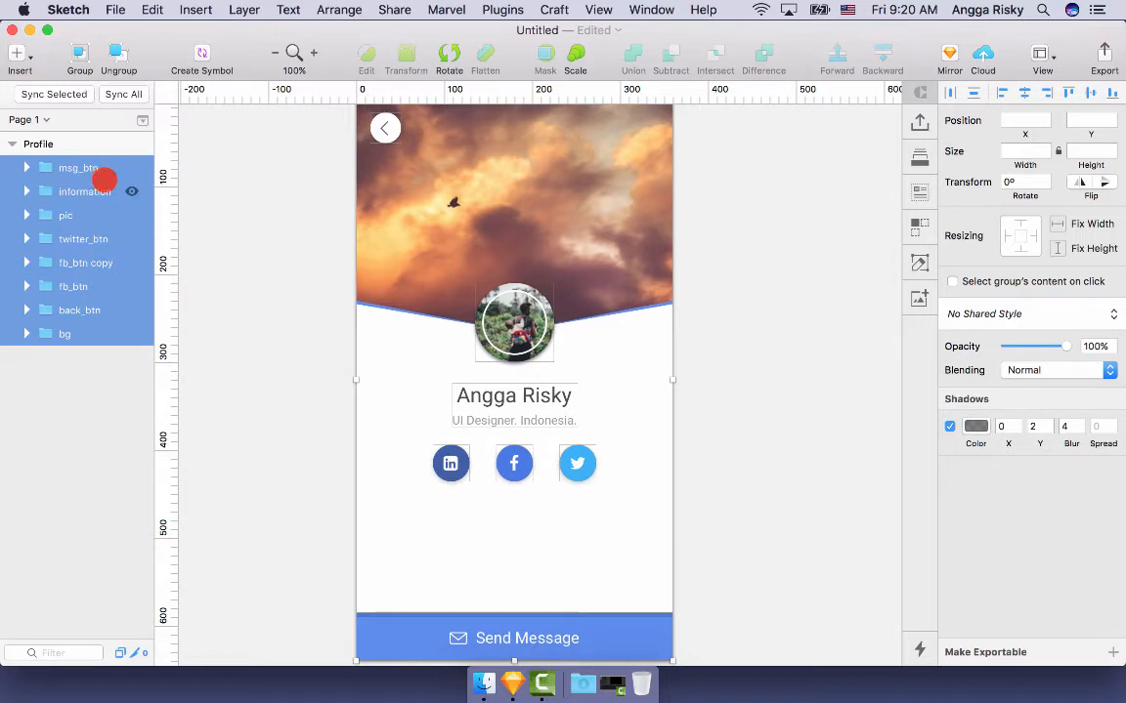
click(283, 369)
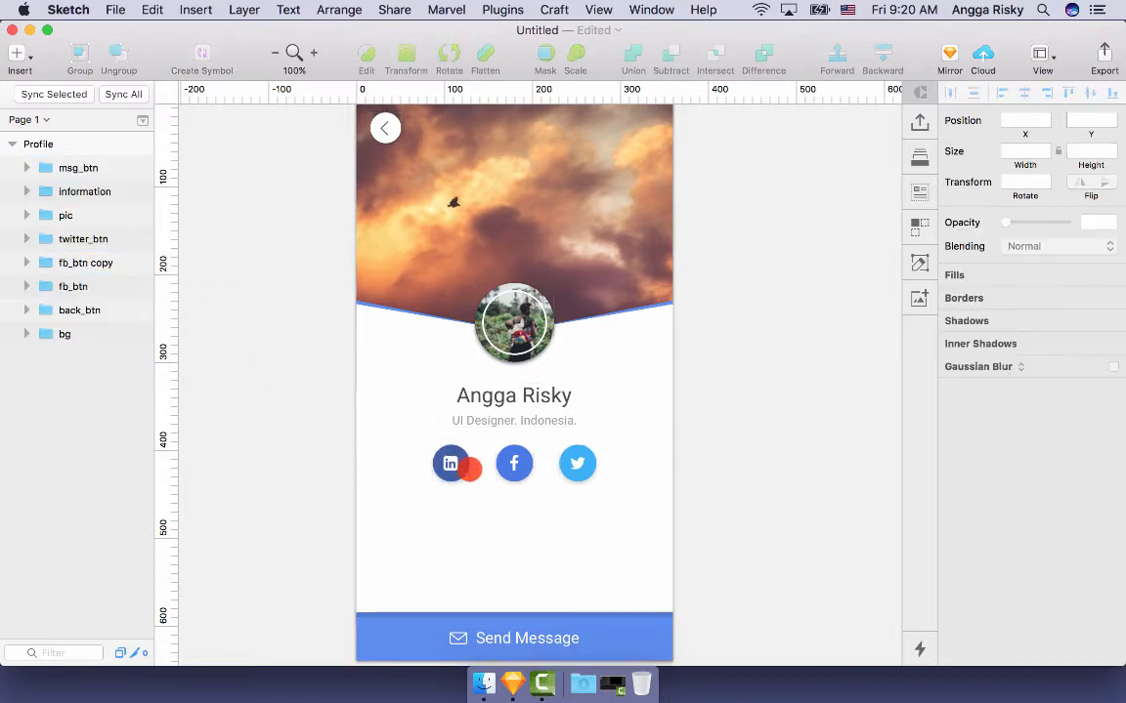
click(451, 463)
key(super+r)
text(lk)
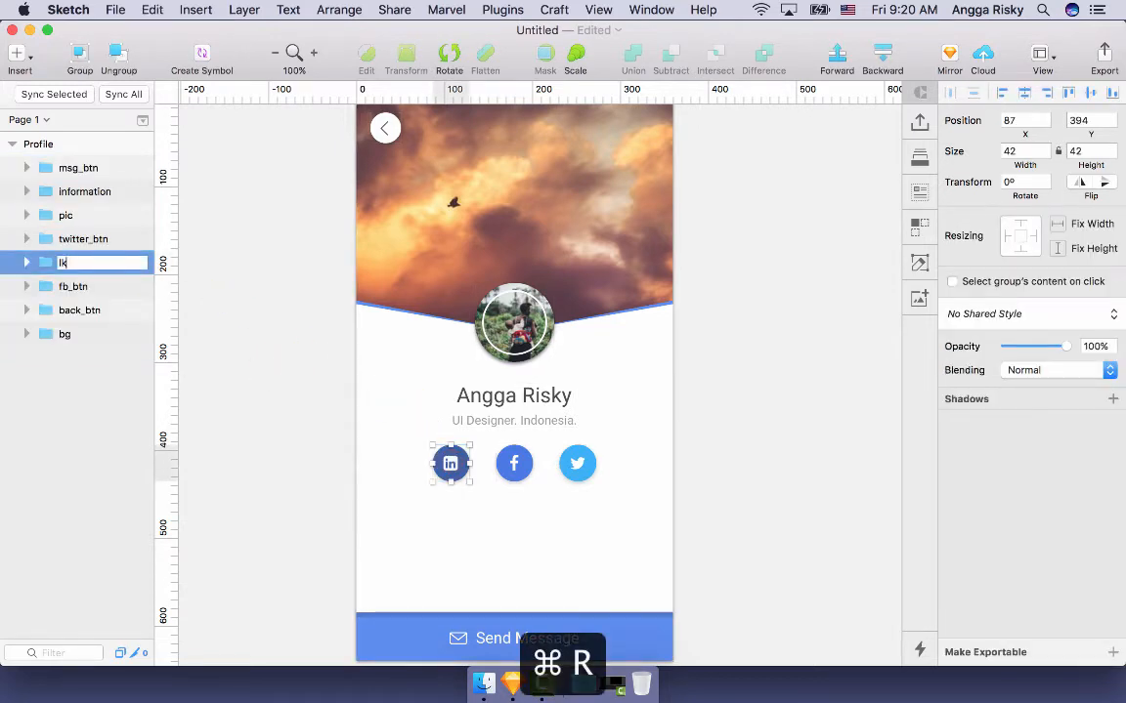
text(_btn)
key(Return)
click(263, 273)
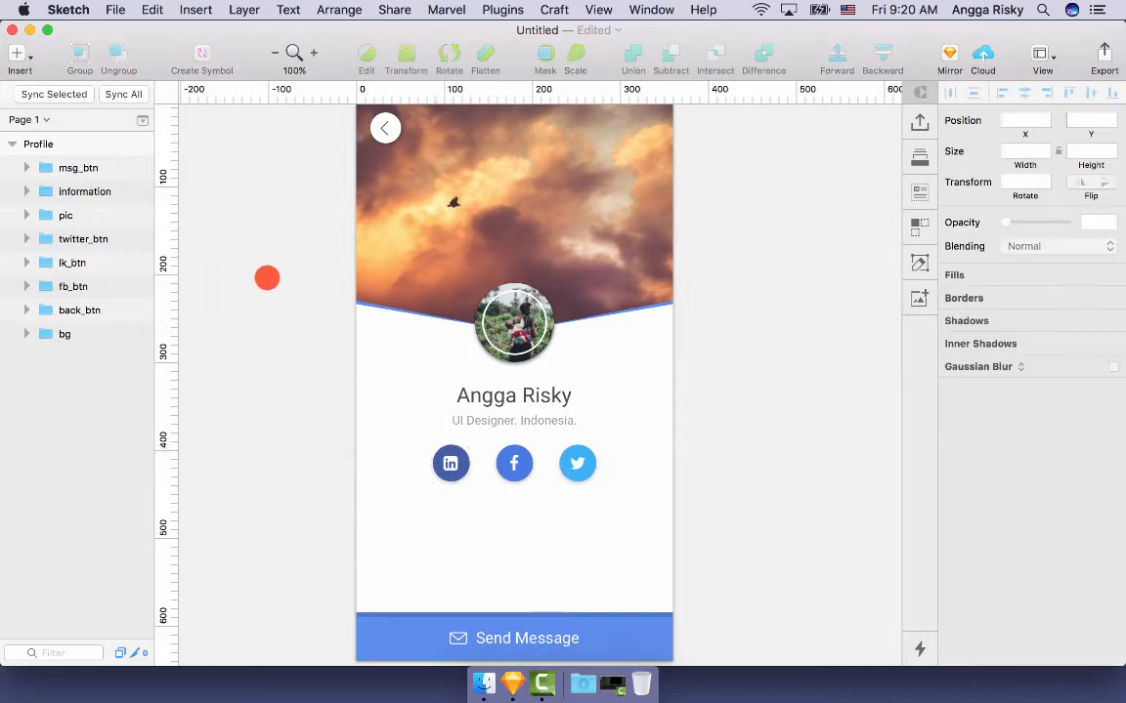
- Select the layer groups from msg_btn down to bg, leaving out information
click(96, 192)
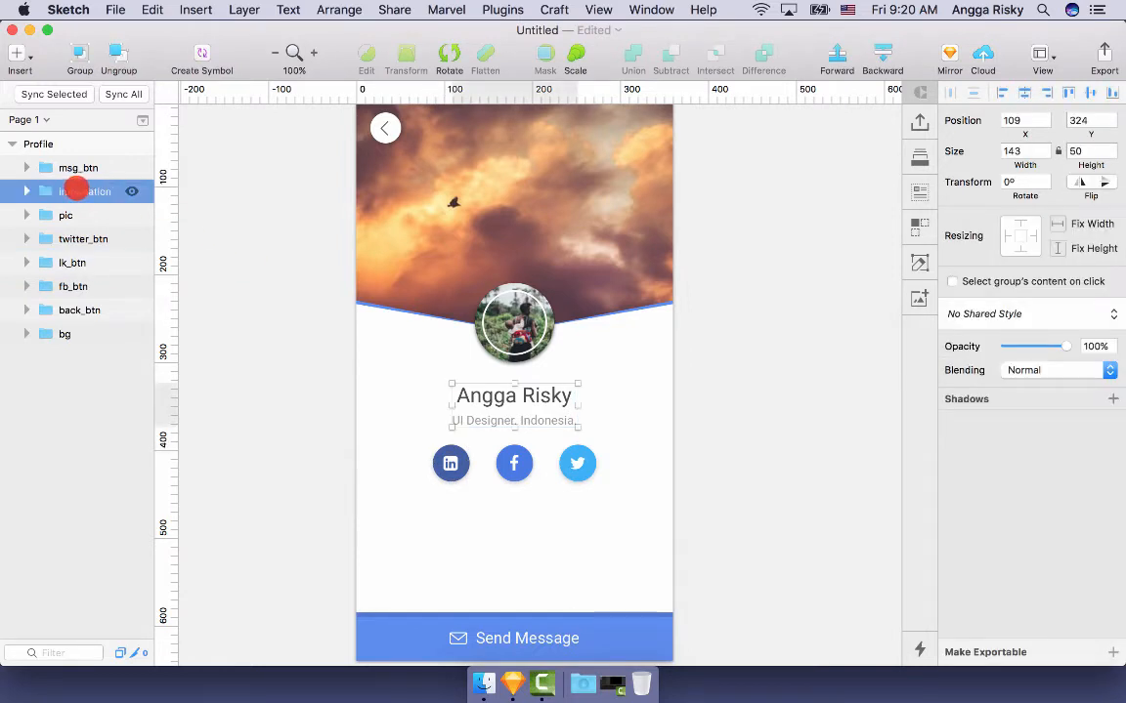
click(88, 168)
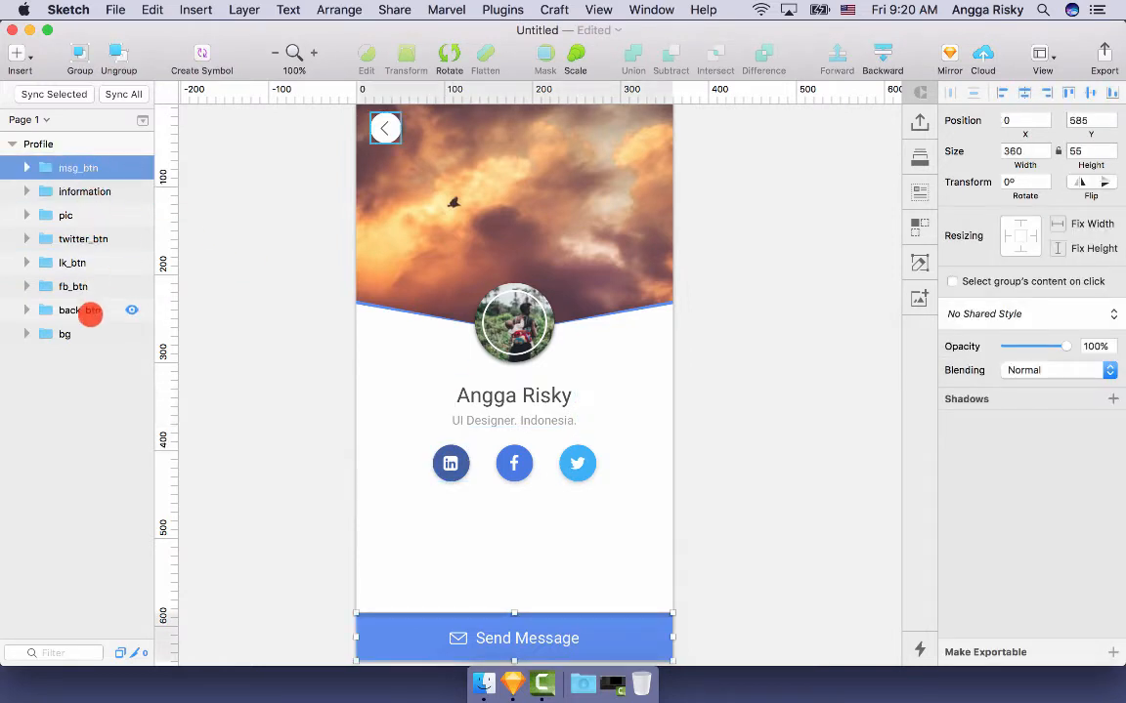
shift+click(86, 333)
super+click(95, 191)
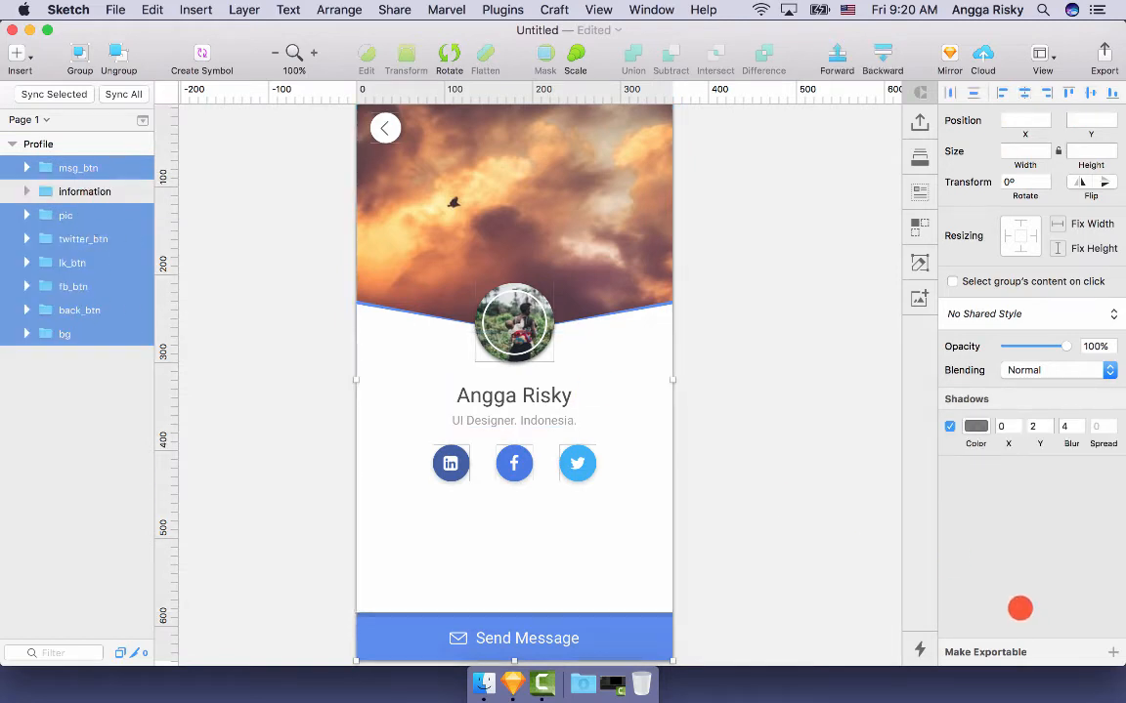
- Export the selected layers at 2x as PNGs into a new Desktop folder named Assets
click(1004, 651)
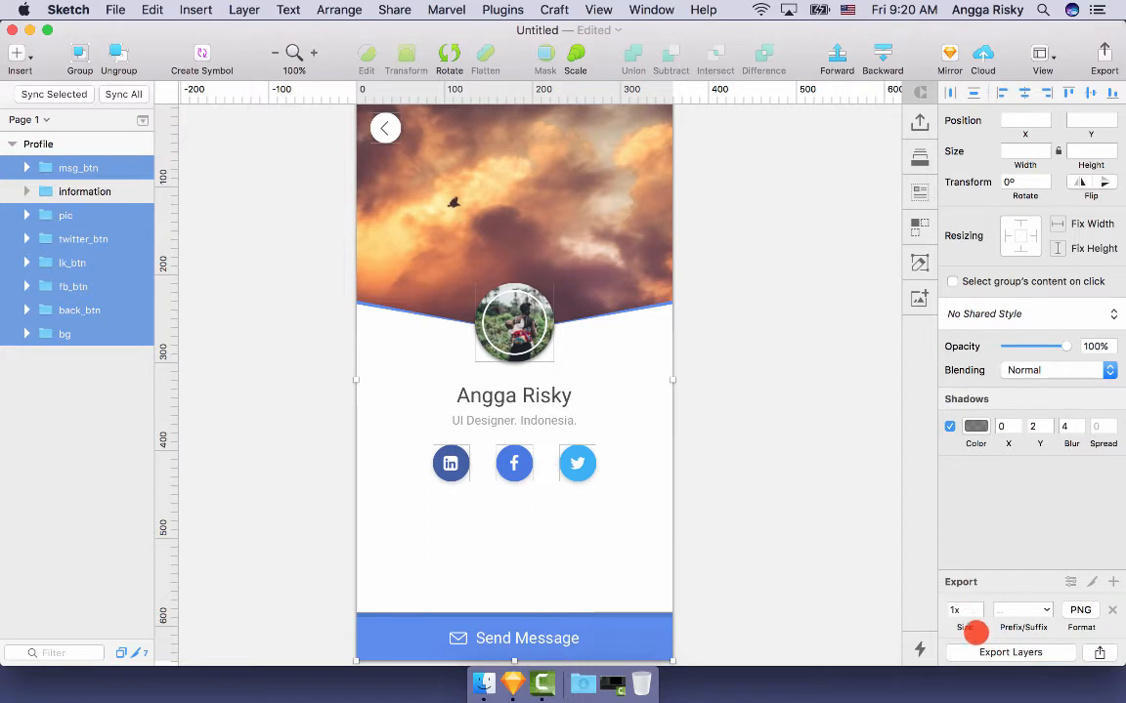
click(979, 651)
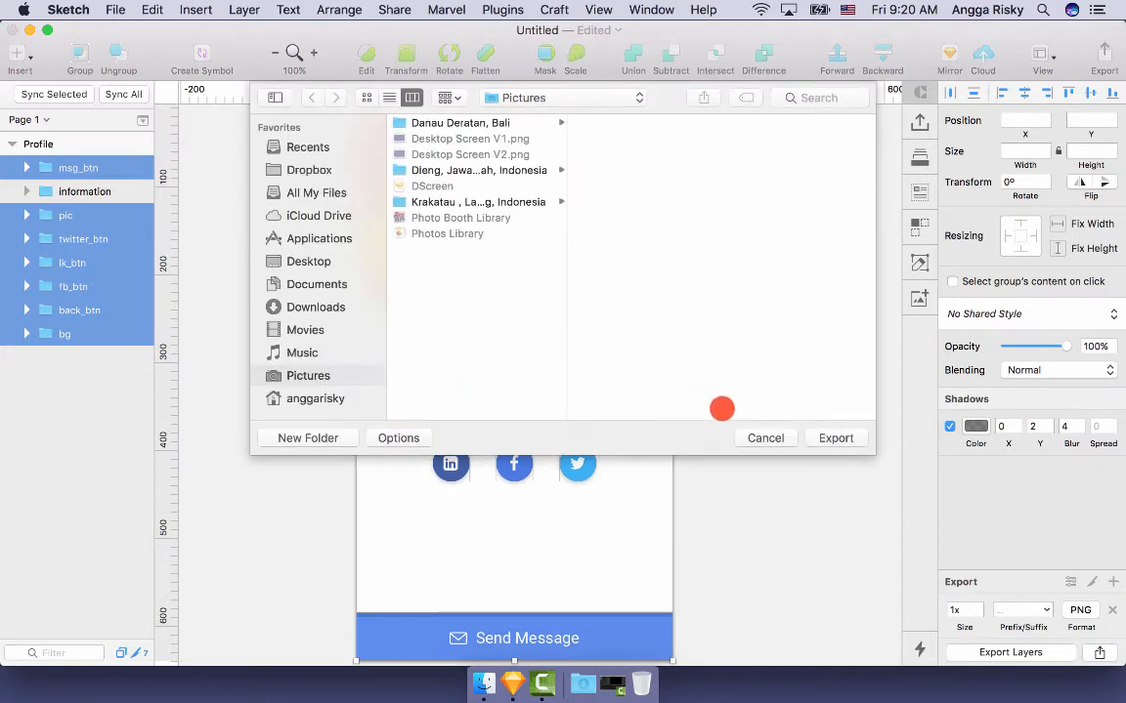
click(756, 422)
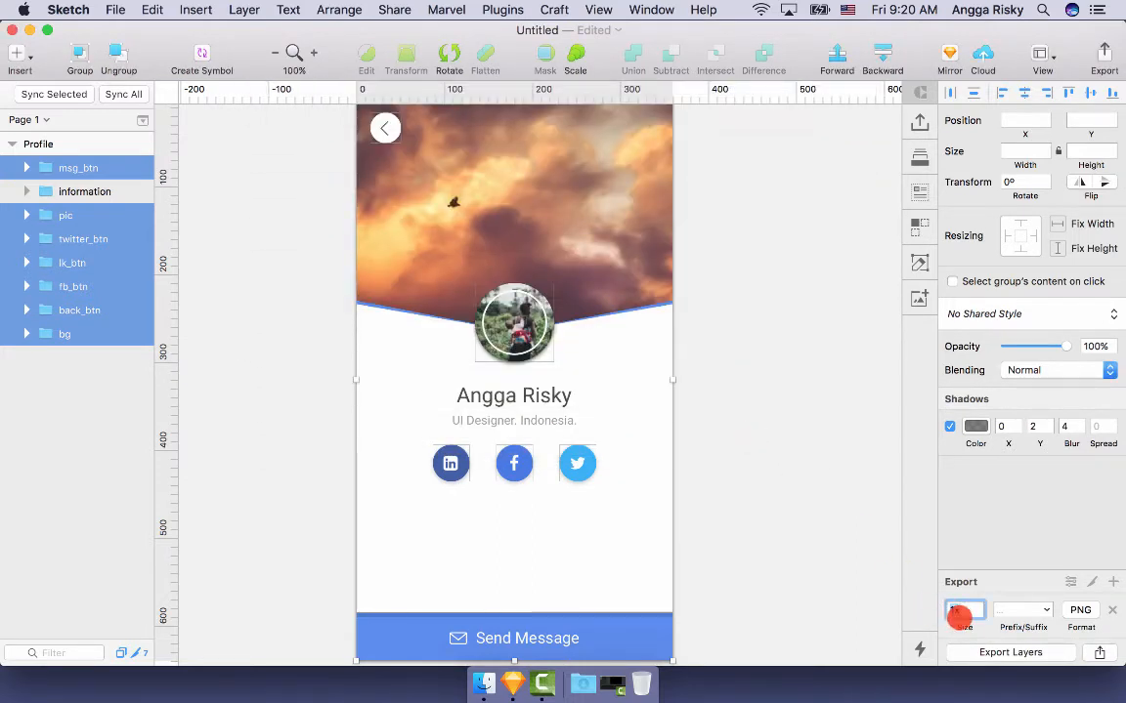
scroll(902, 584, up, 1)
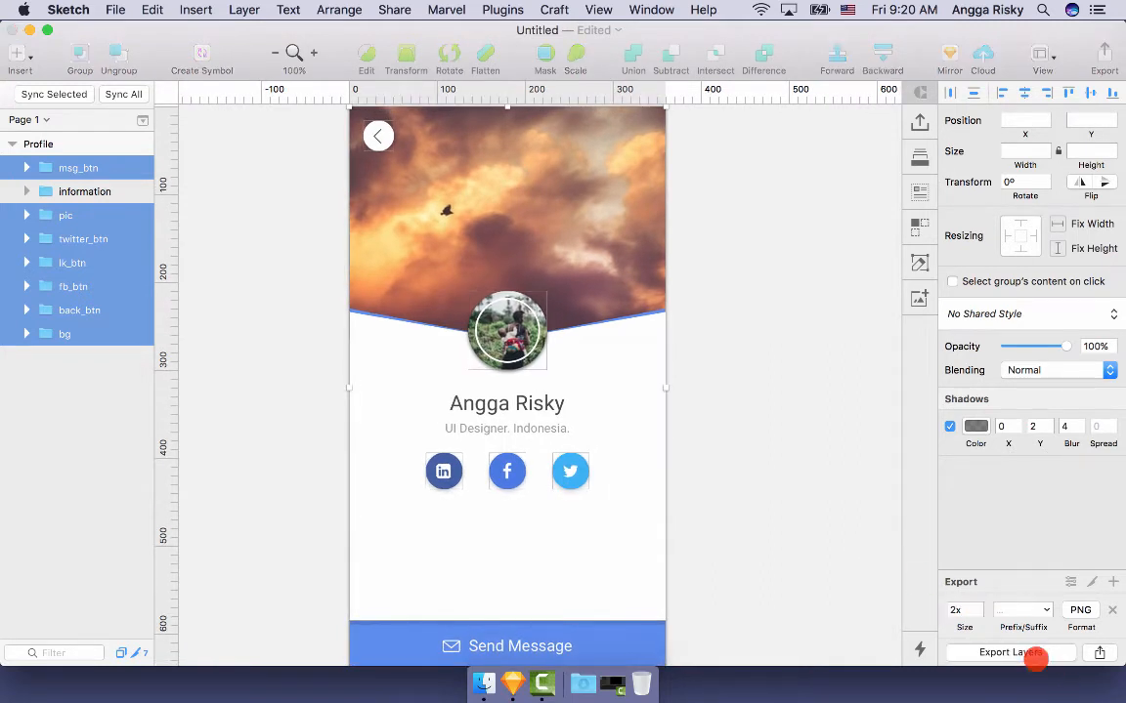
click(1016, 652)
click(308, 261)
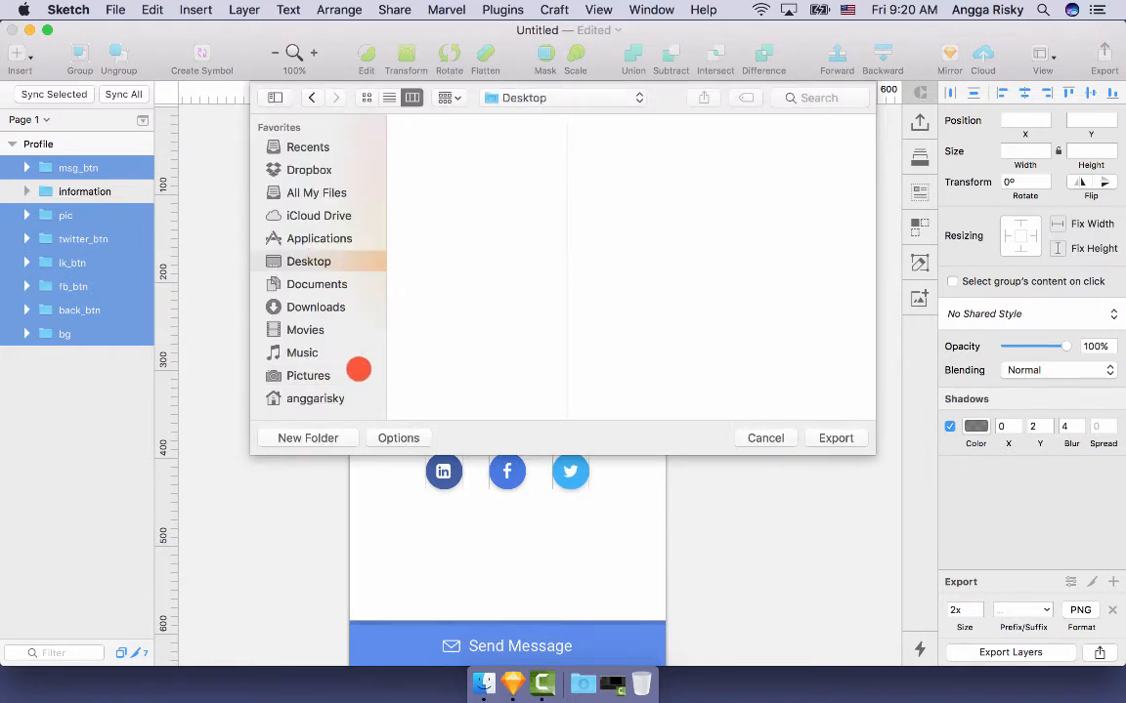
click(322, 437)
text(Assets)
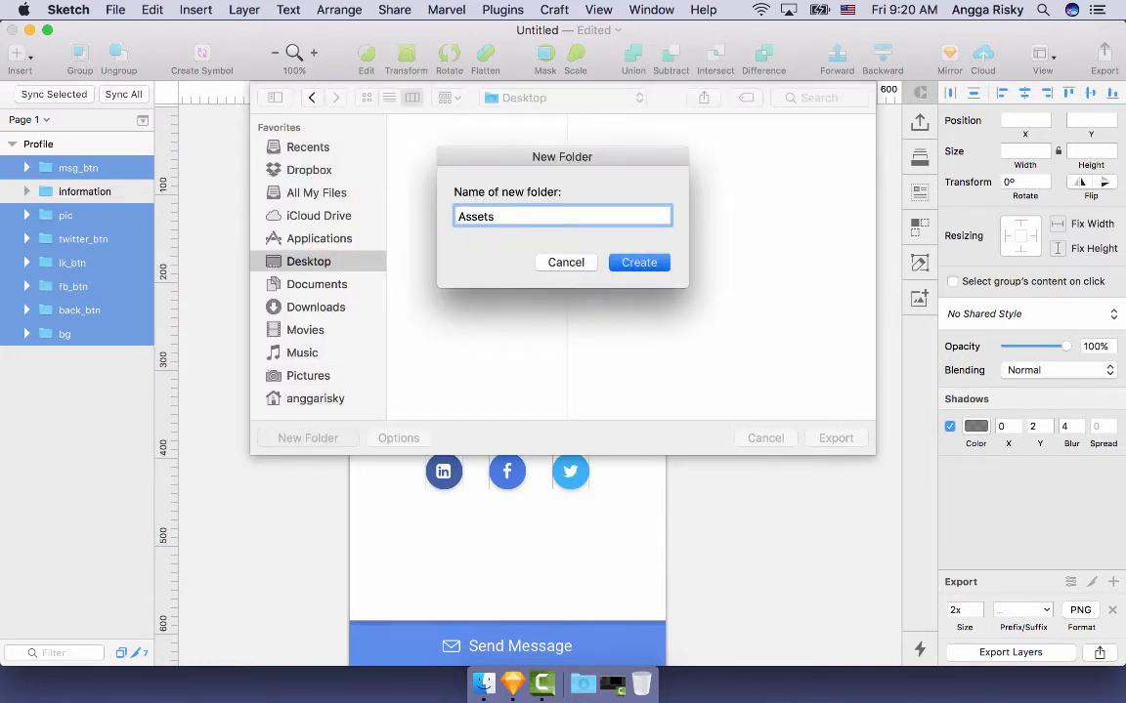
key(Return)
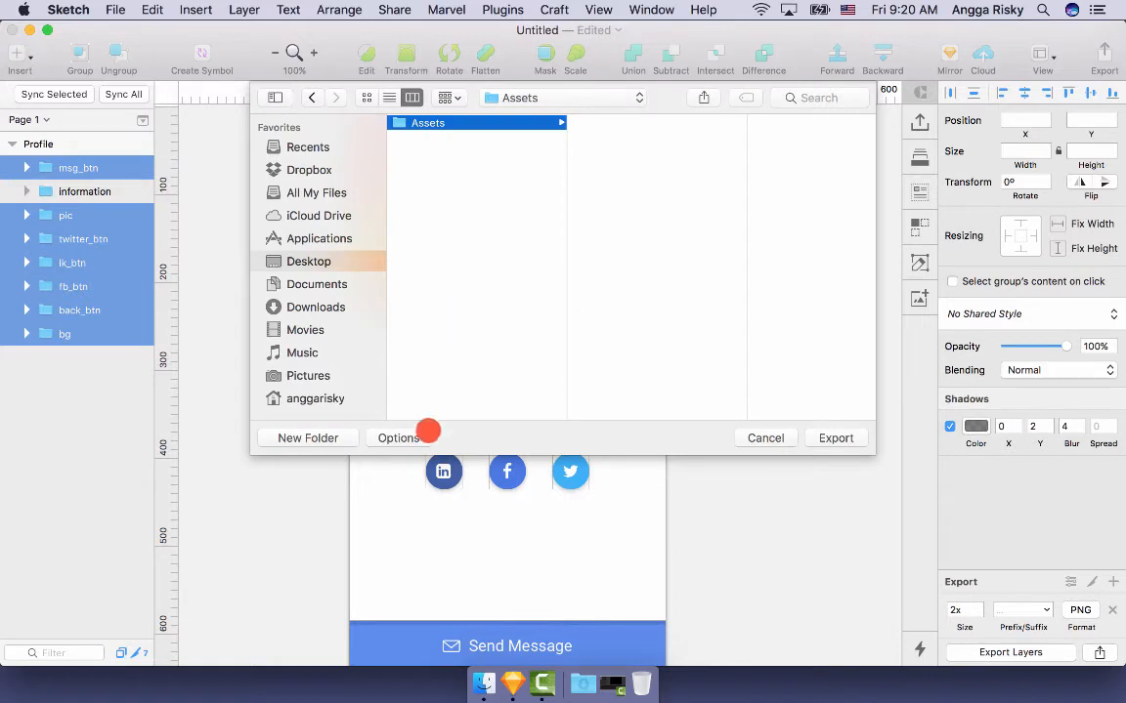
click(819, 434)
click(792, 311)
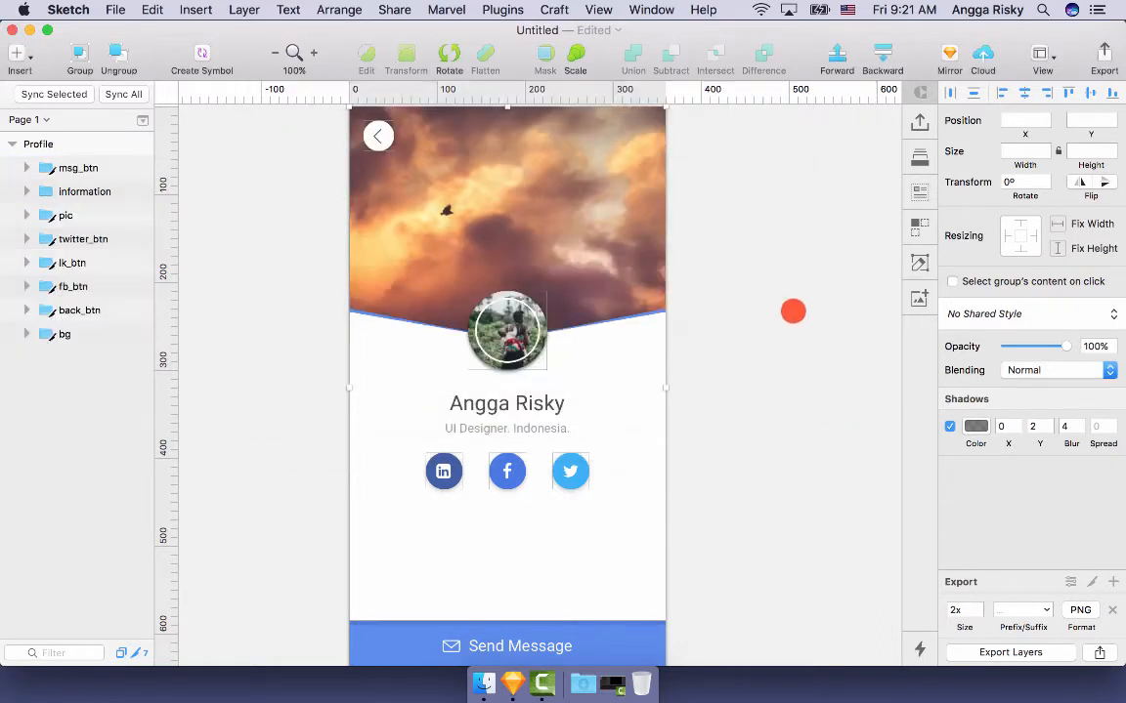
- Make the Profile artboard exportable and export it as 'Layout' into Assets
scroll(791, 311, up, 2)
click(367, 136)
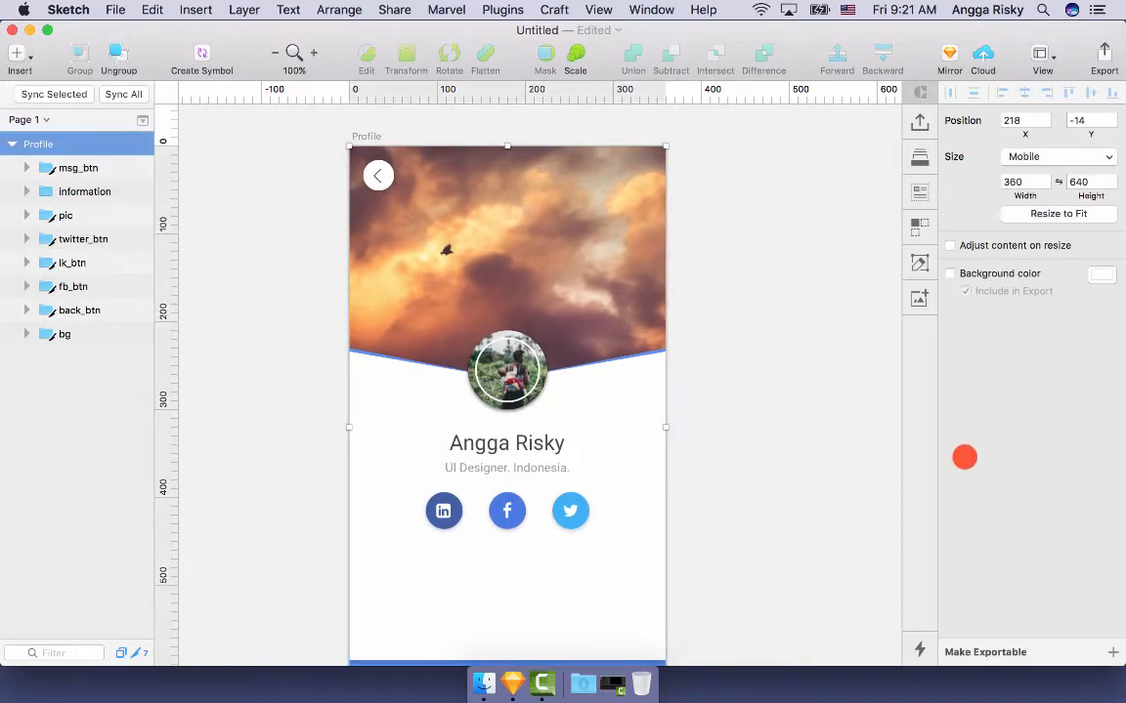
click(971, 650)
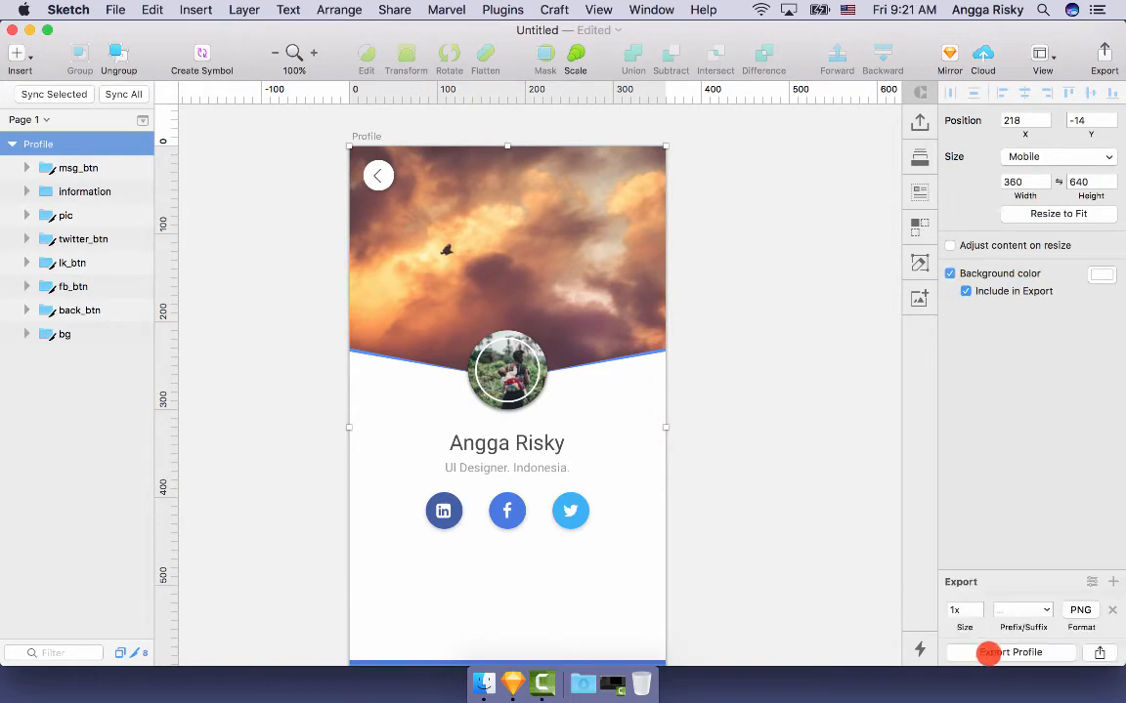
click(1007, 653)
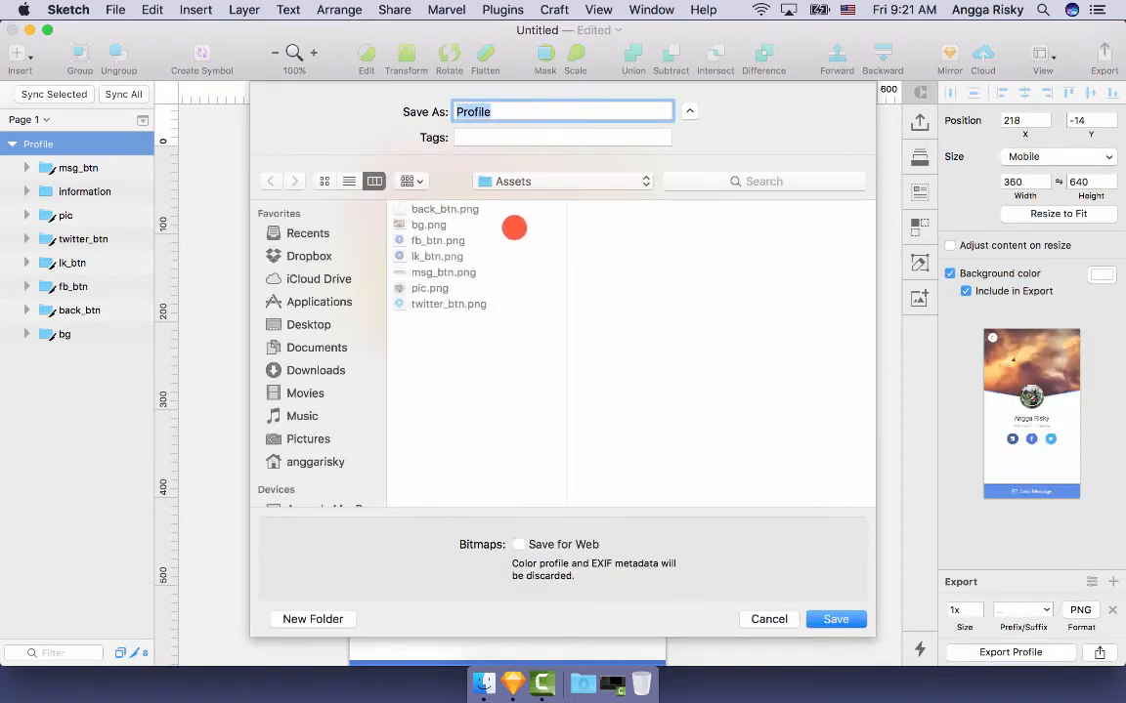
text(Layout)
key(Return)
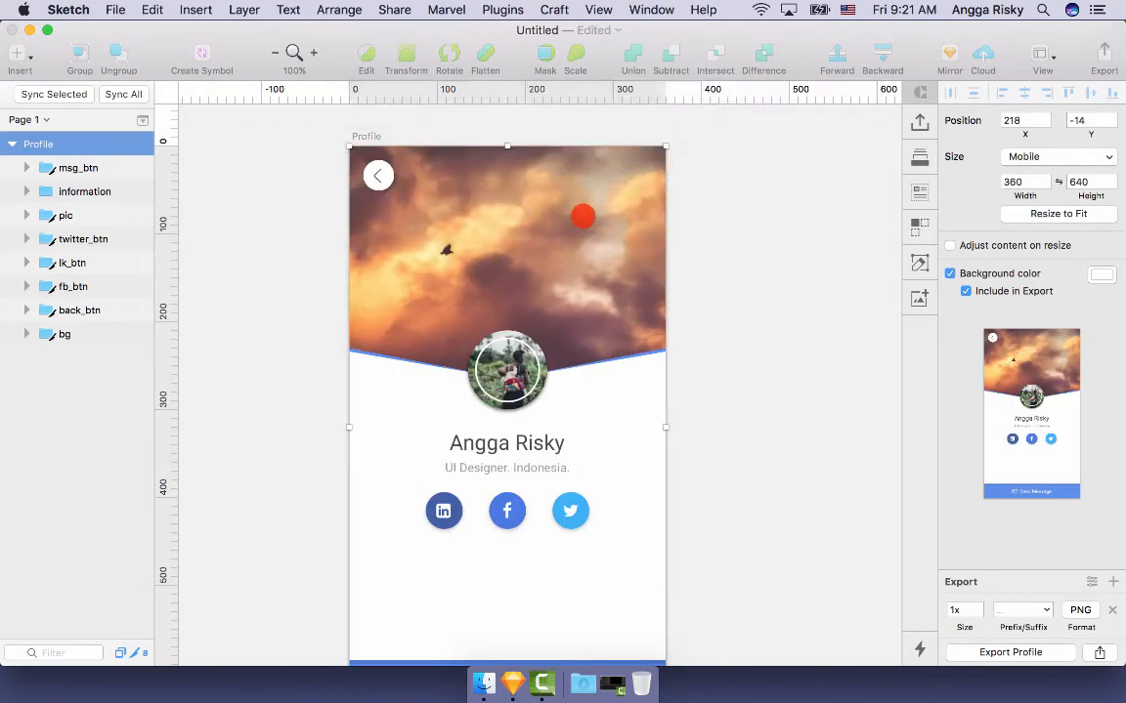
click(267, 135)
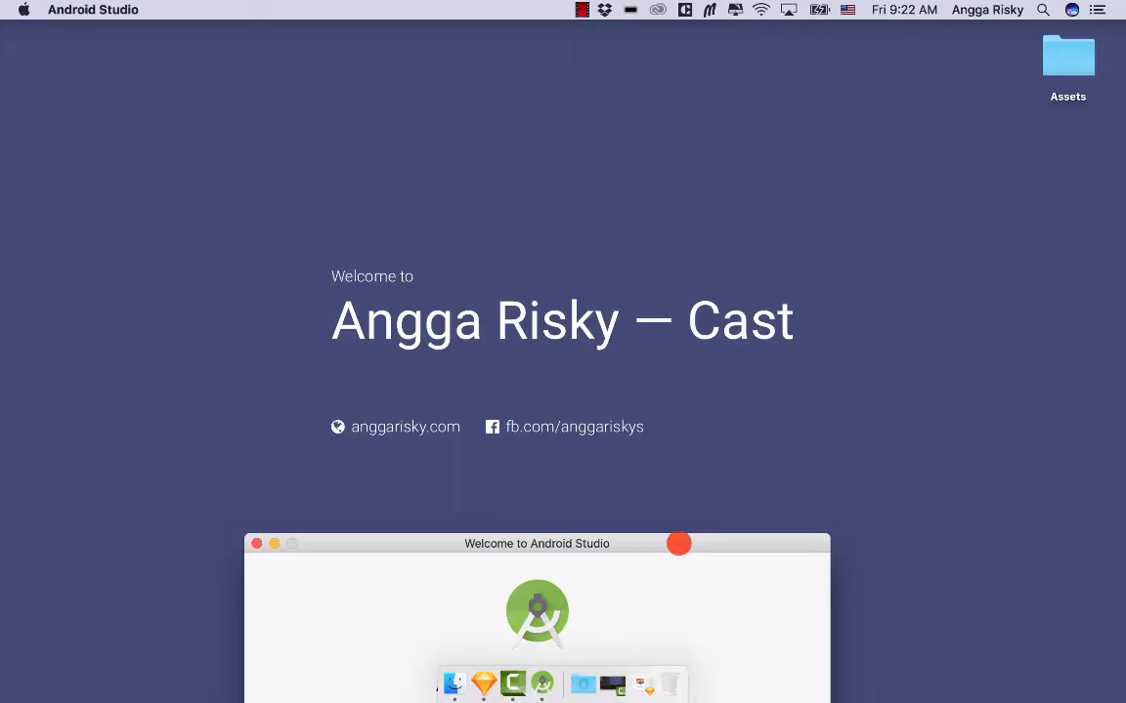
- Create phone project ProfileAnggaD with an Empty Activity named ProfileActivity
drag(678, 544, 685, 476)
drag(687, 367, 688, 166)
click(598, 375)
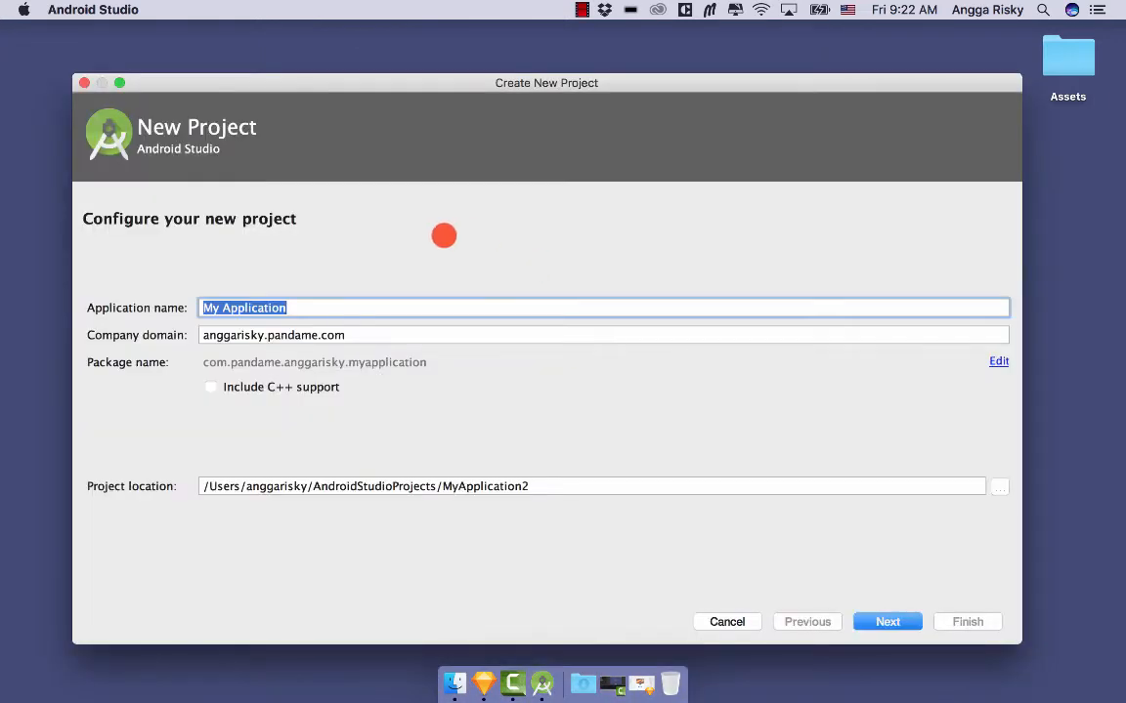
text(ProfileAnggaD)
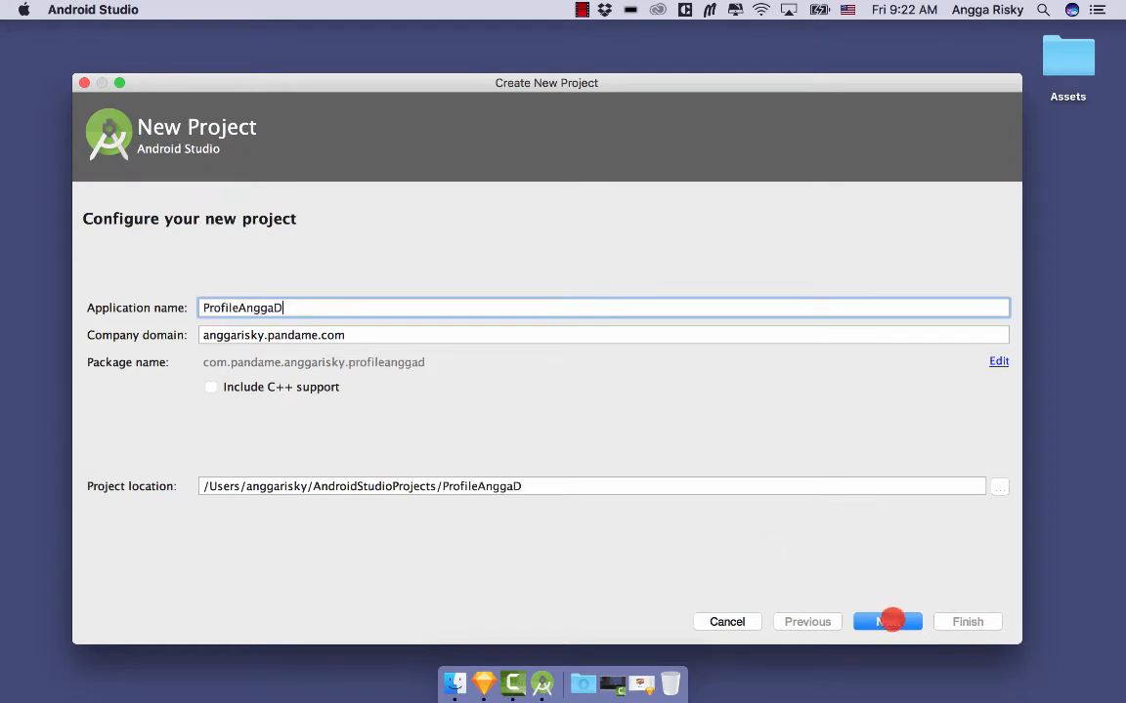
click(889, 621)
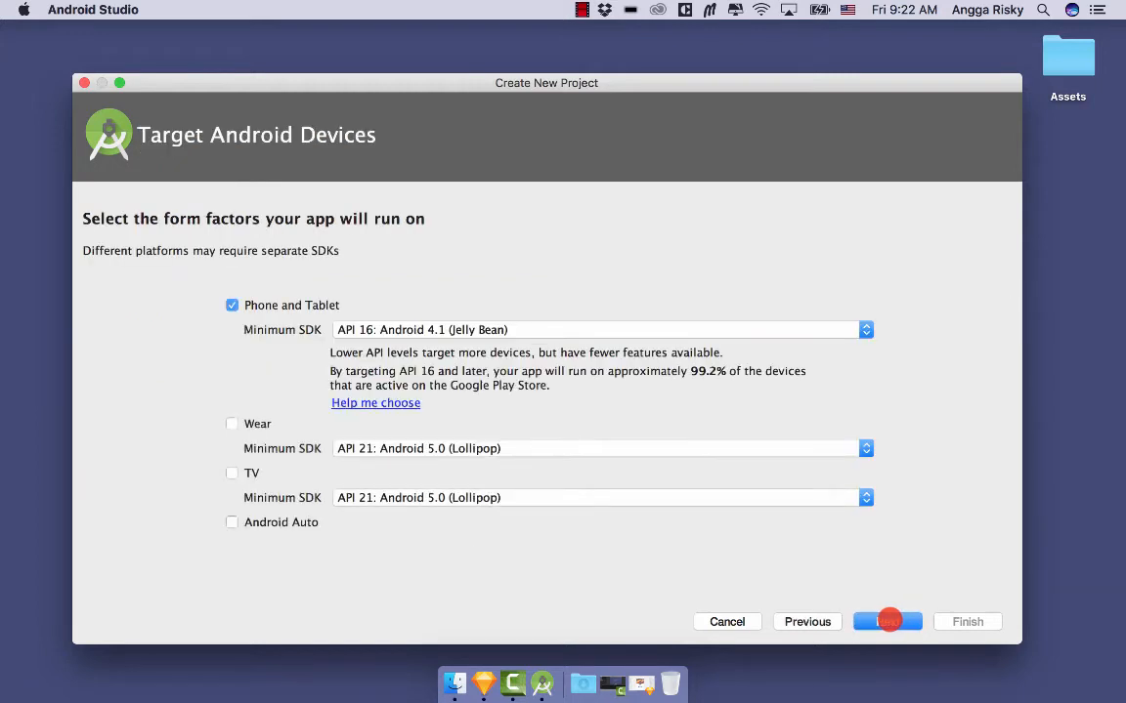
click(889, 621)
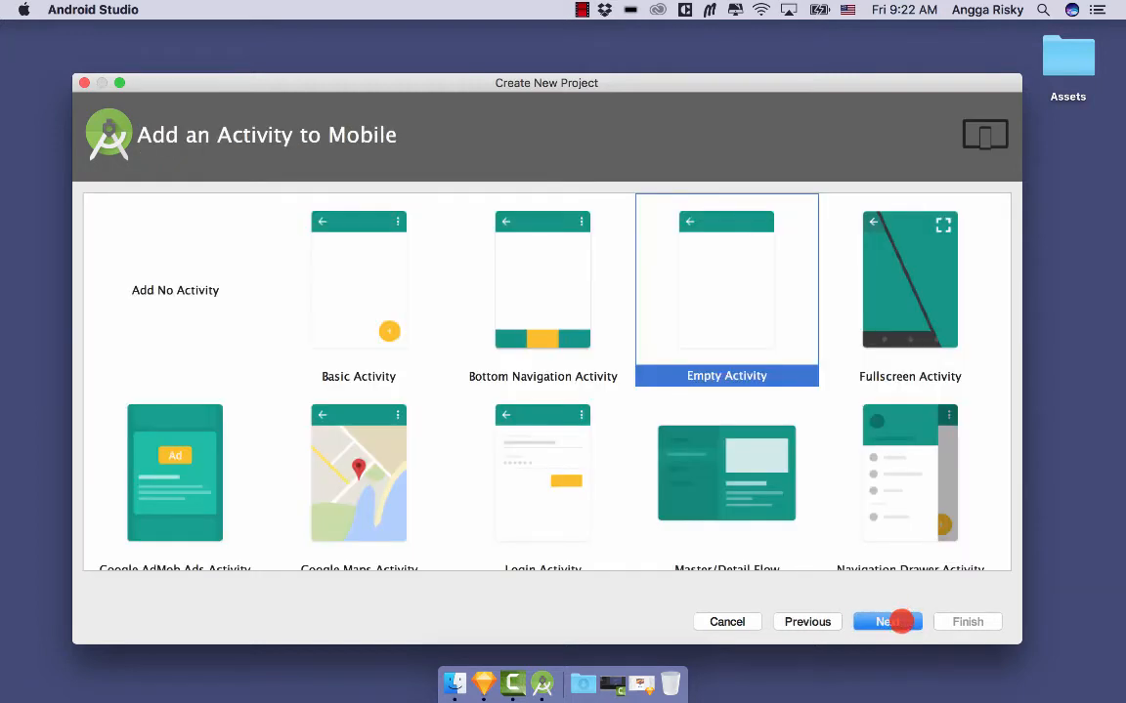
click(899, 621)
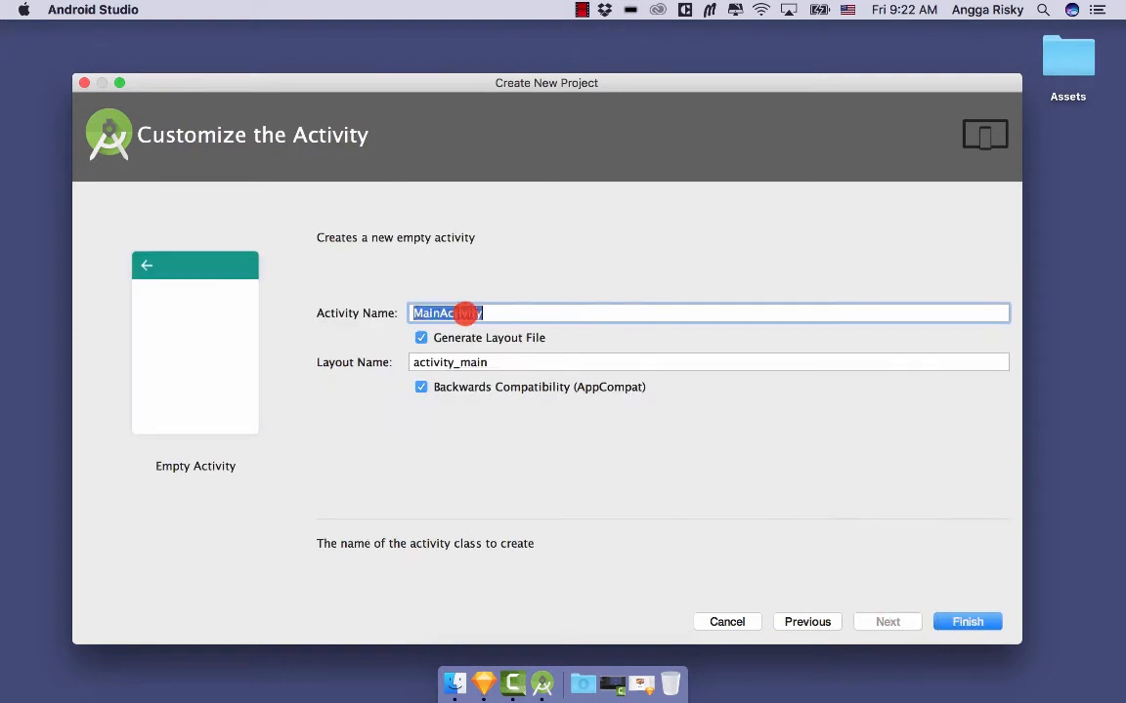
text(Profile)
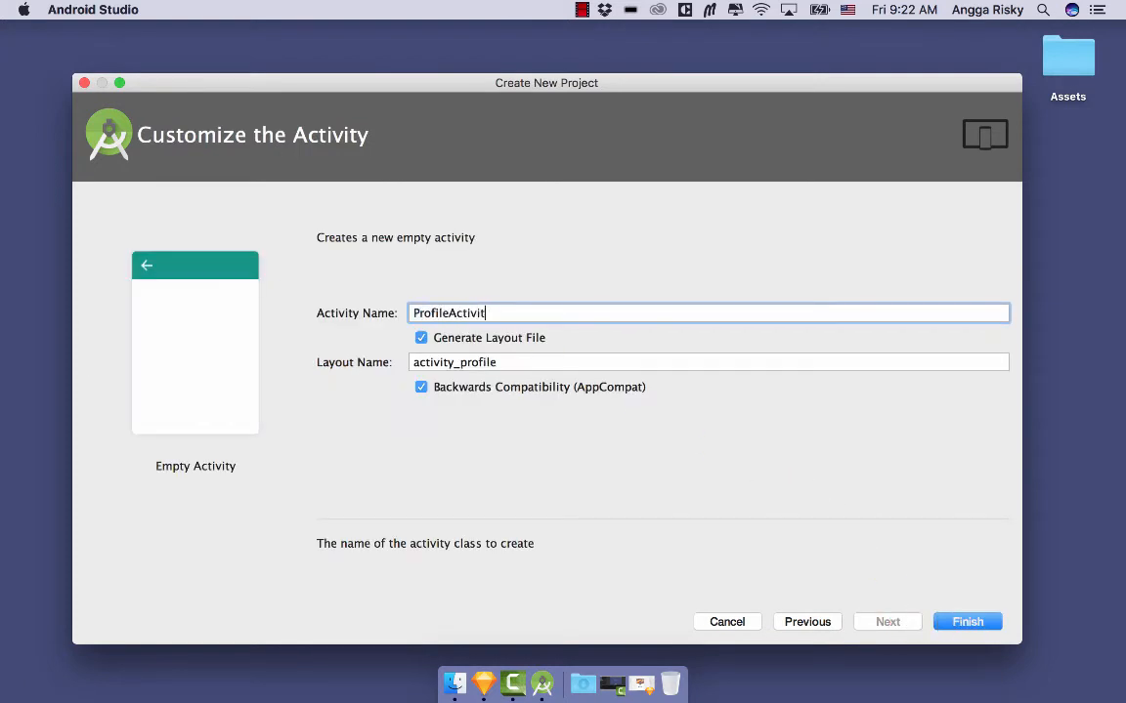
click(967, 622)
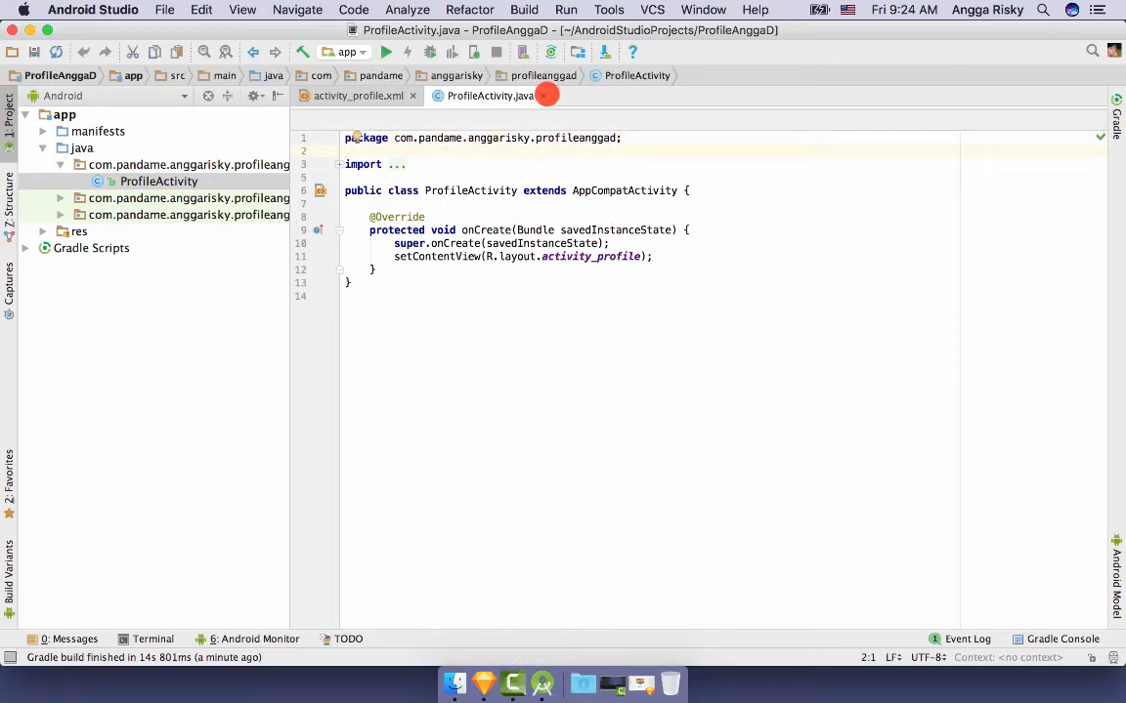
- In styles.xml, change the app theme's parent from DarkActionBar to NoActionBar
click(545, 94)
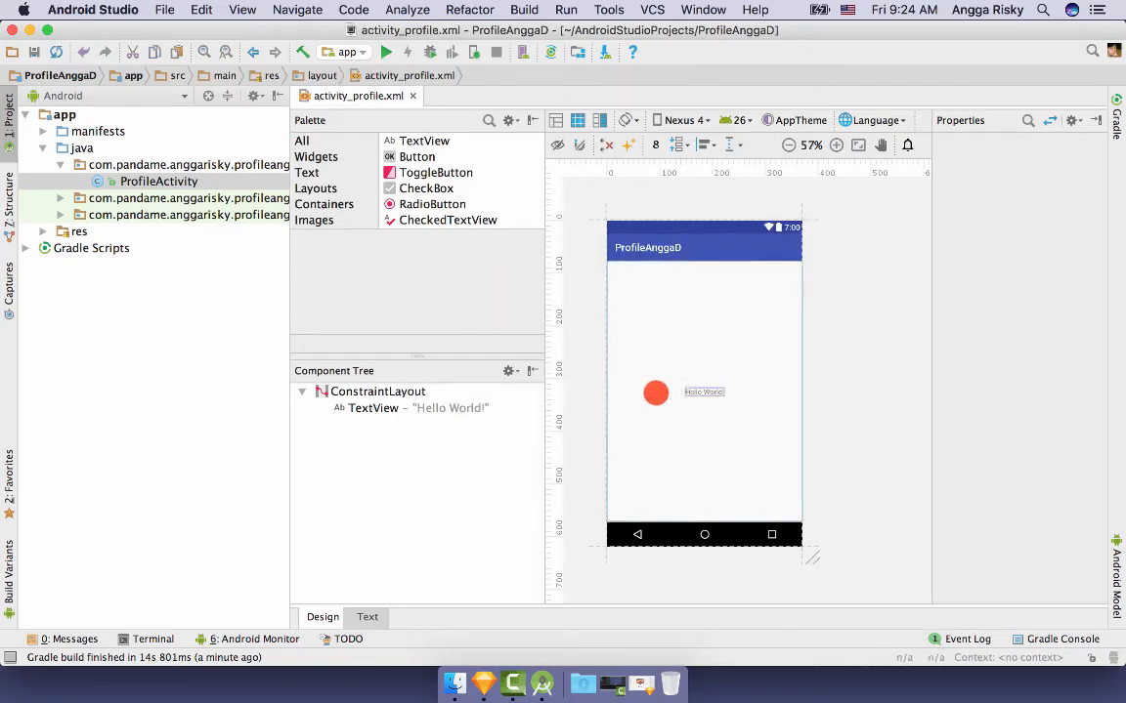
click(41, 232)
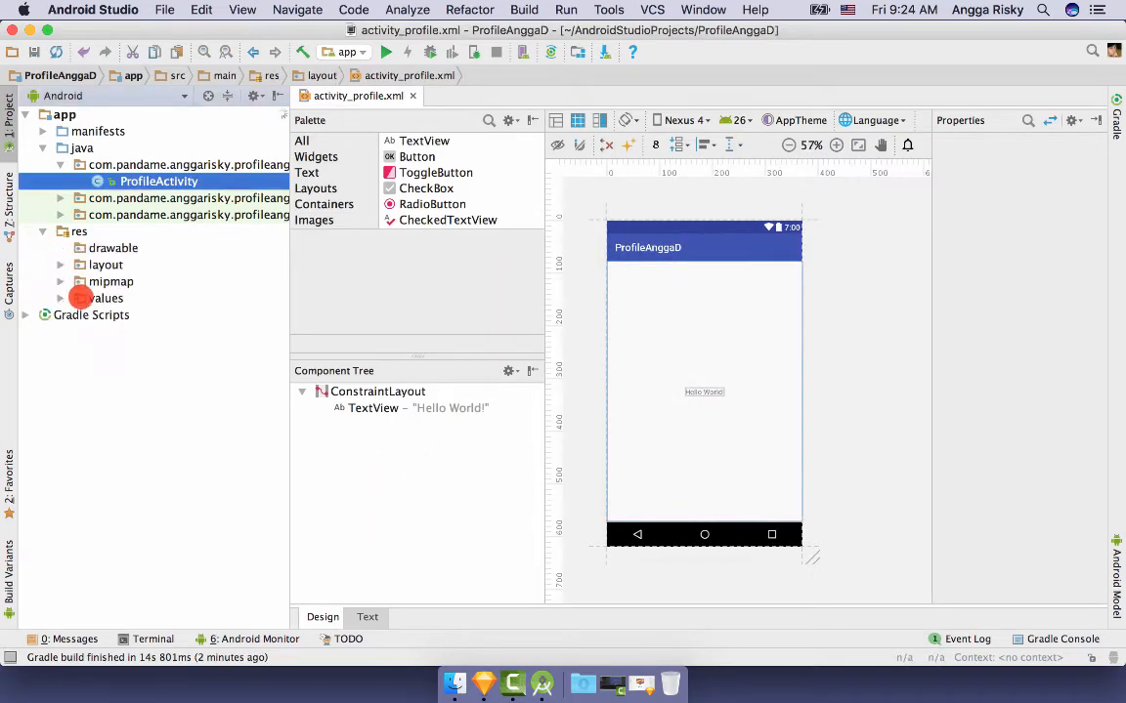
click(61, 298)
double_click(124, 351)
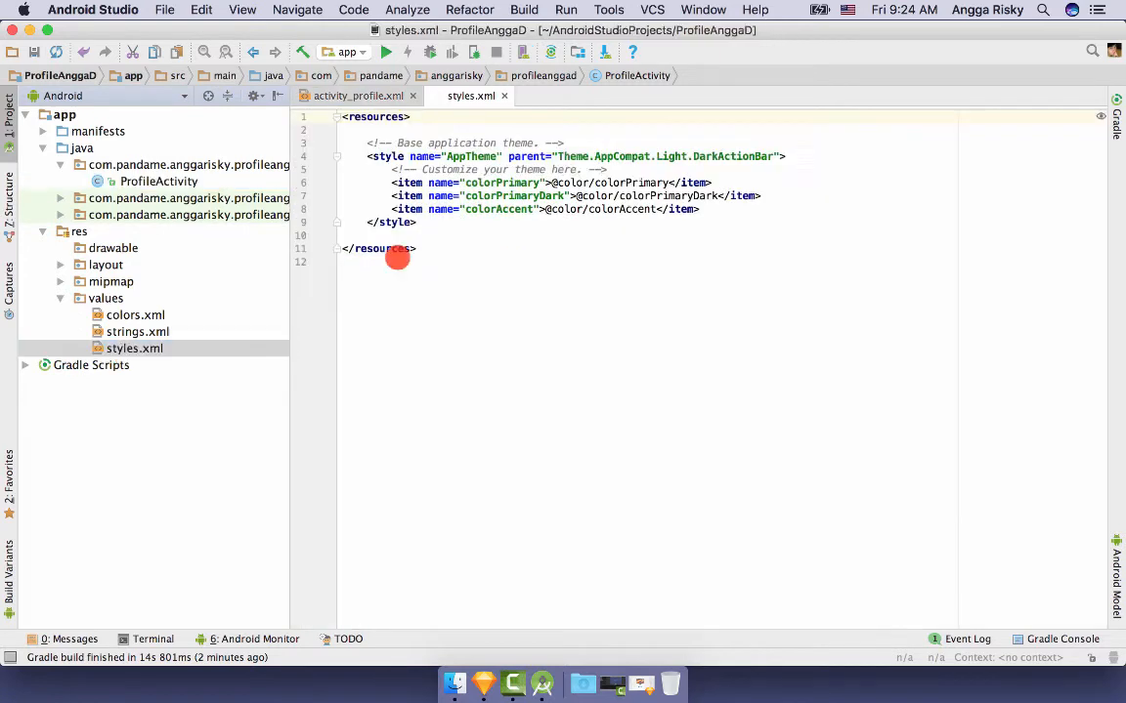
double_click(677, 240)
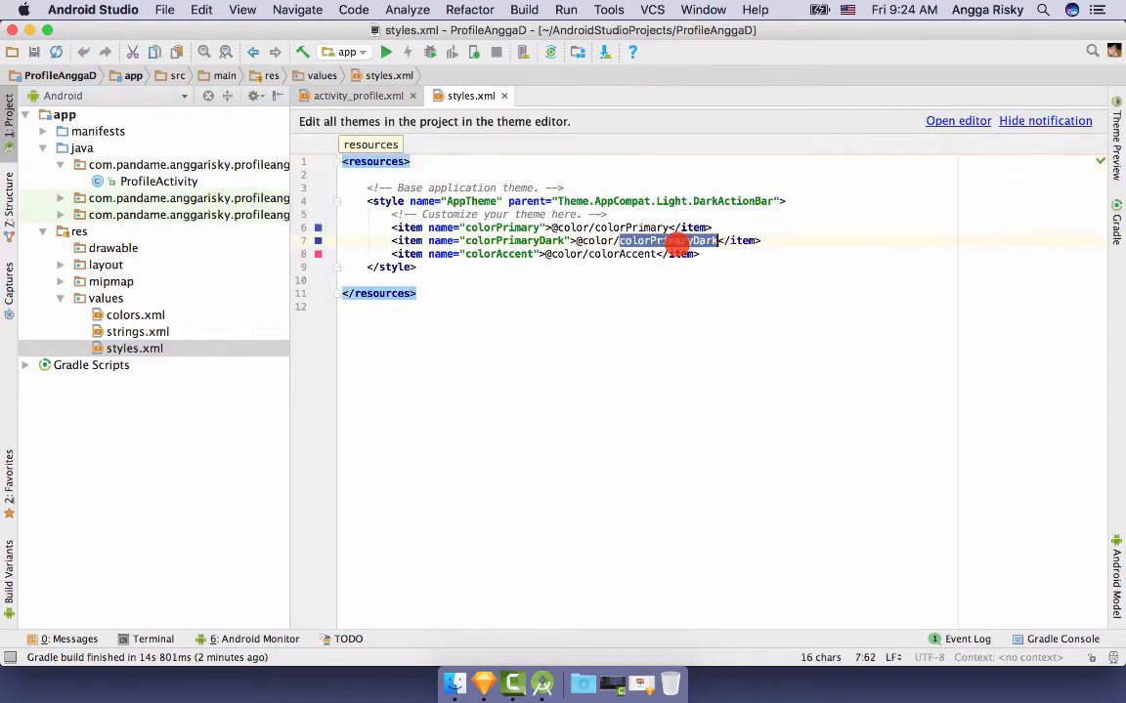
text(N)
key(super+z)
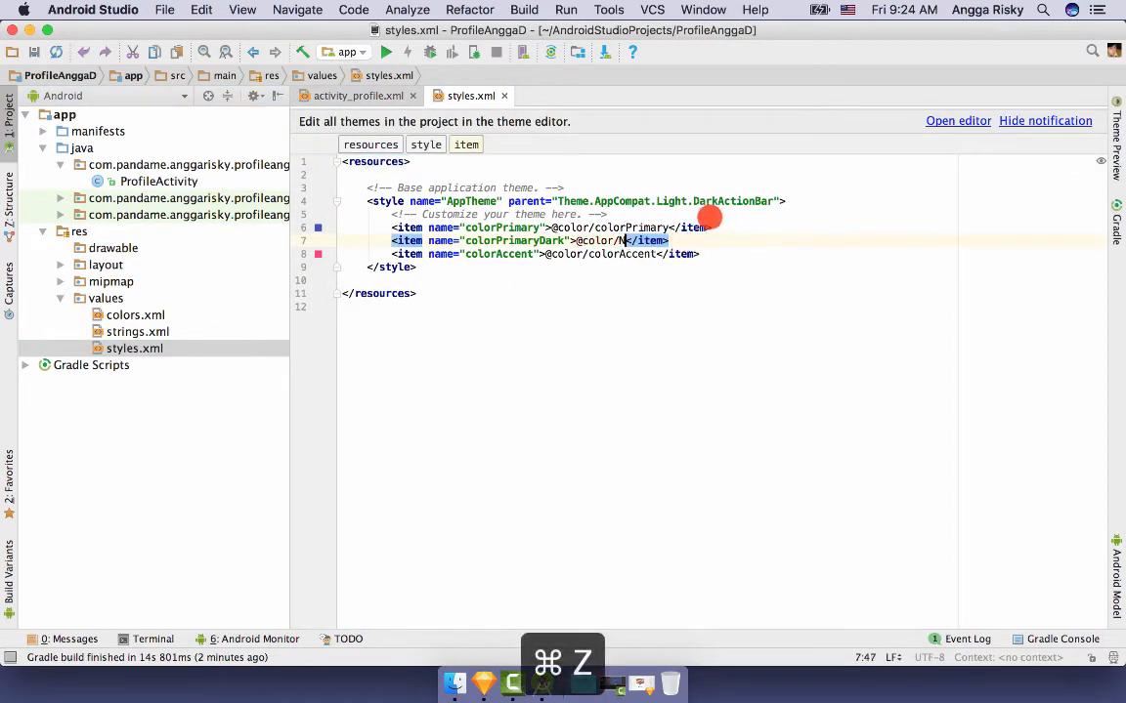
click(711, 200)
double_click(711, 200)
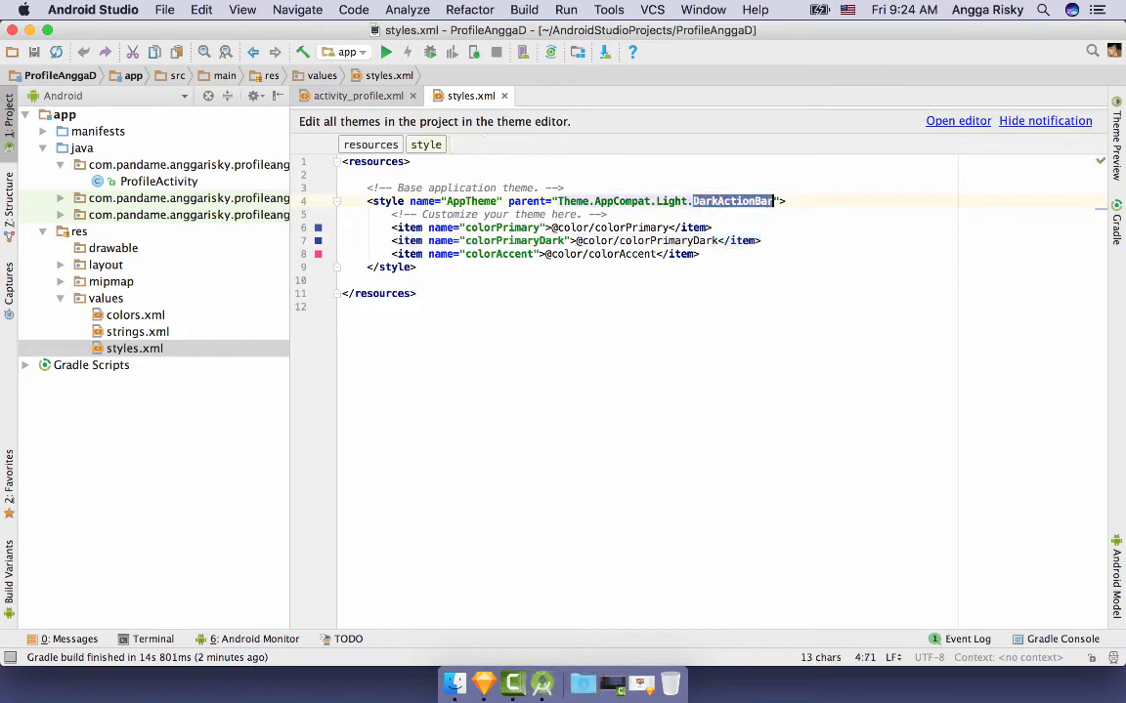
text(N)
key(Return)
click(505, 96)
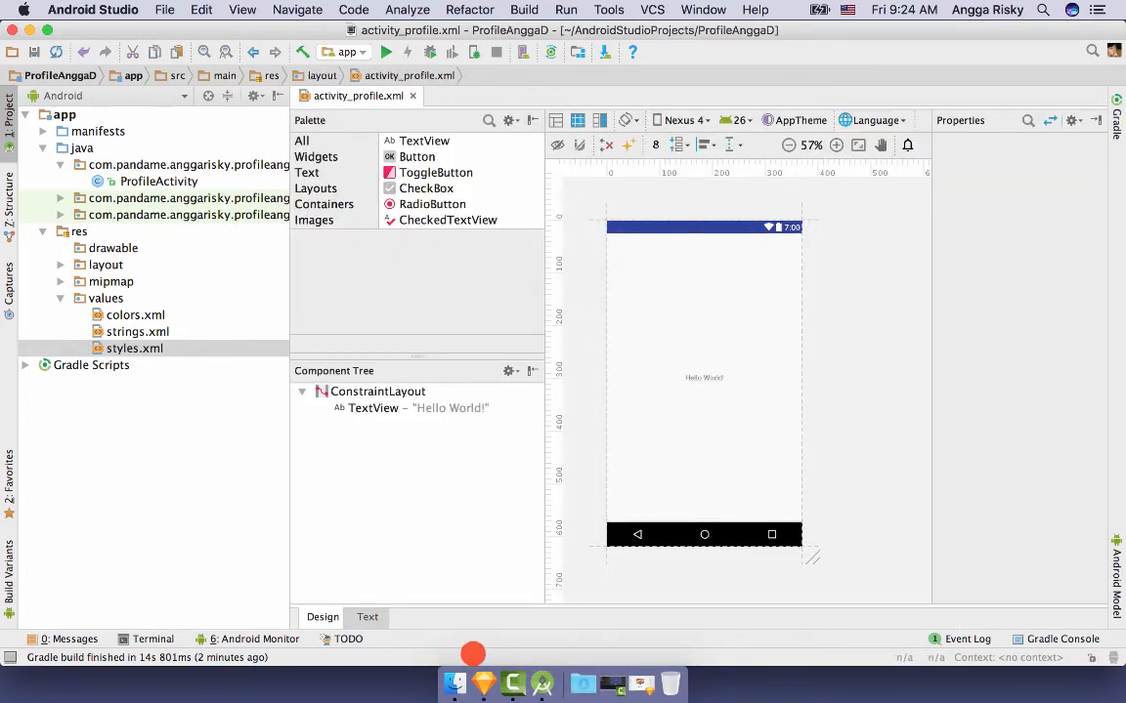
- Set colorPrimaryDark in colors.xml to dark navy FF1B314D with the colour picker
click(483, 684)
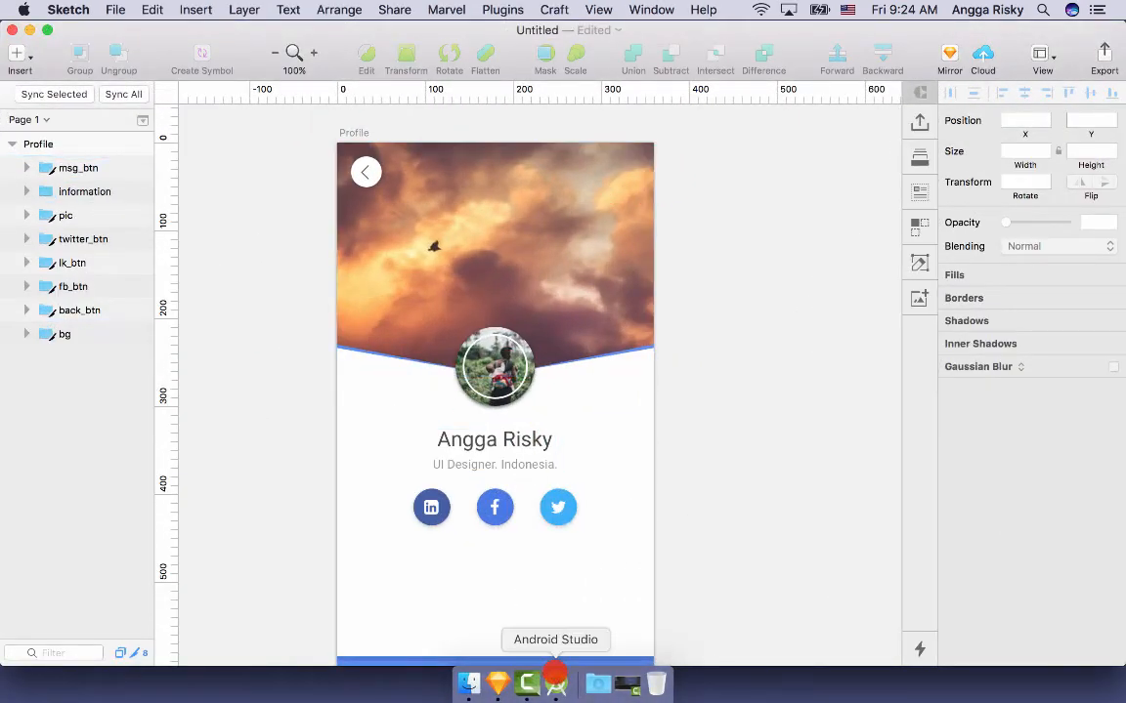
click(555, 684)
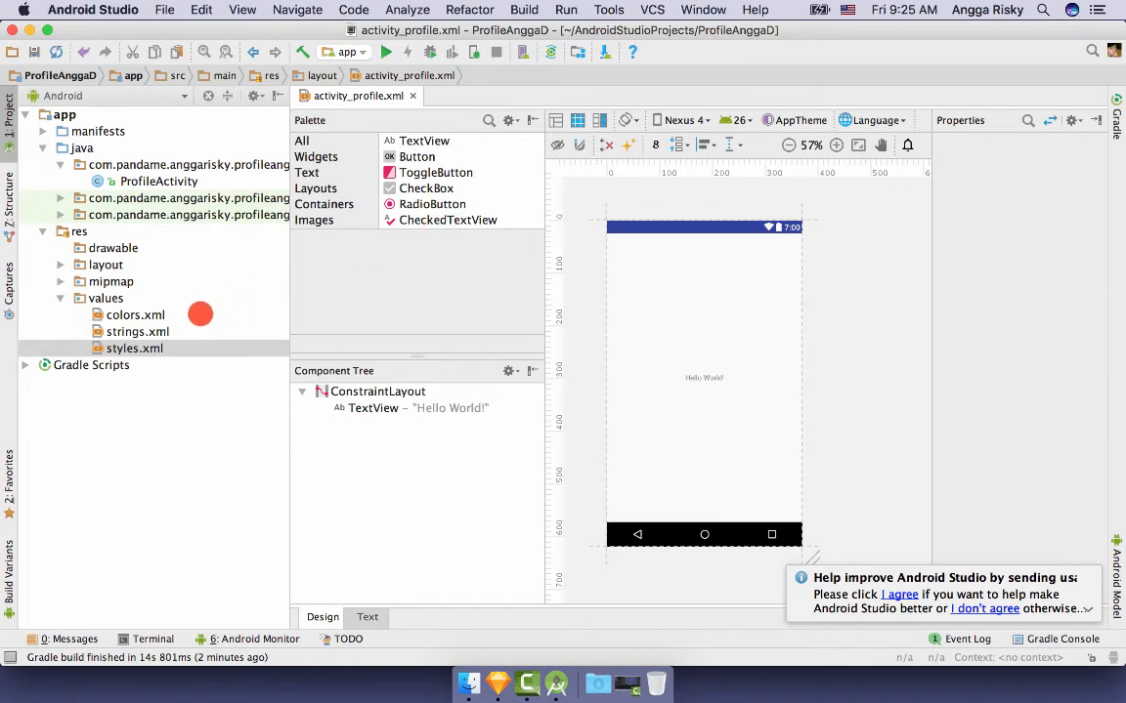
double_click(199, 313)
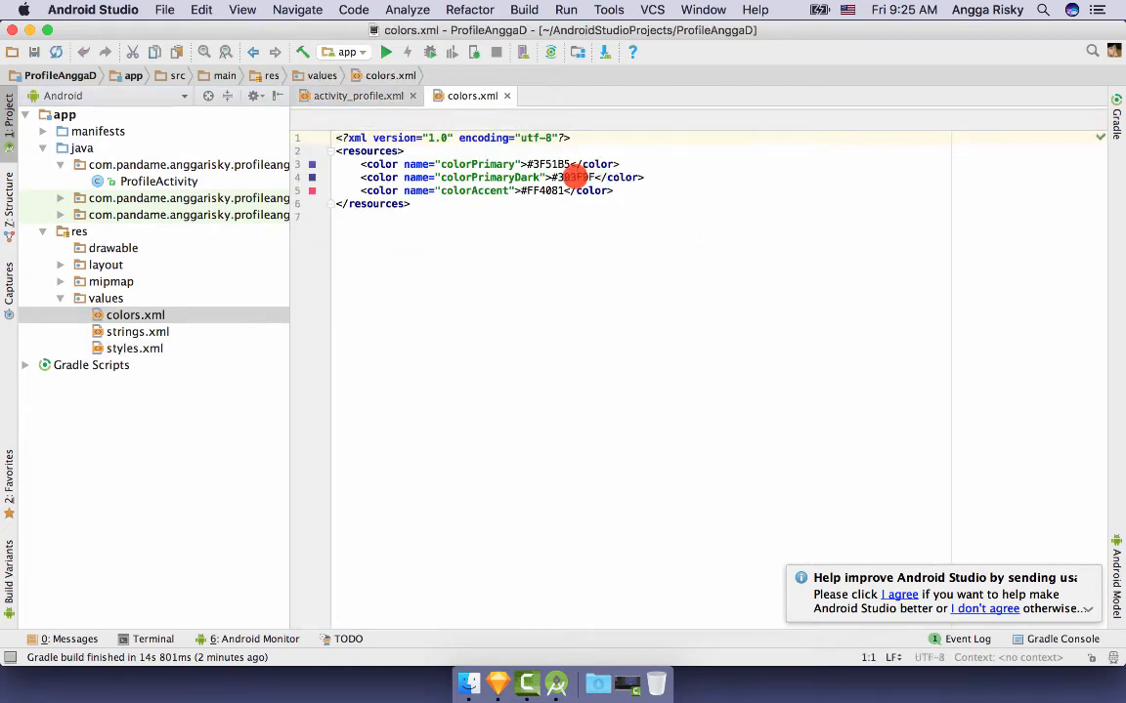
click(576, 177)
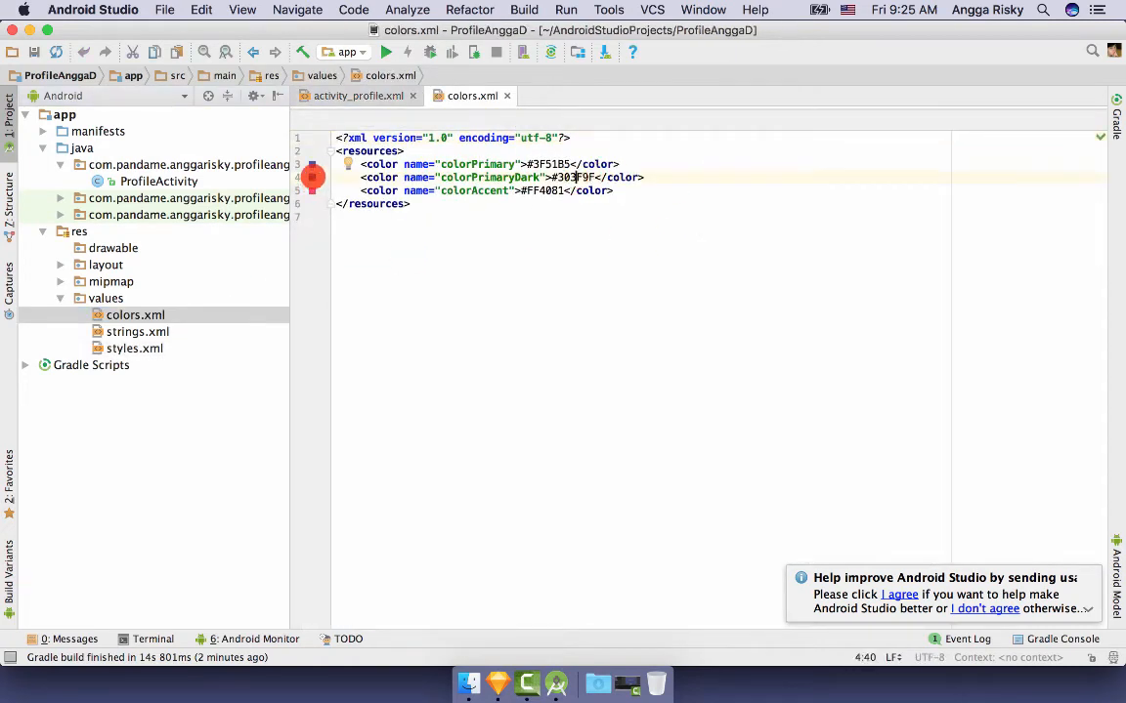
click(312, 177)
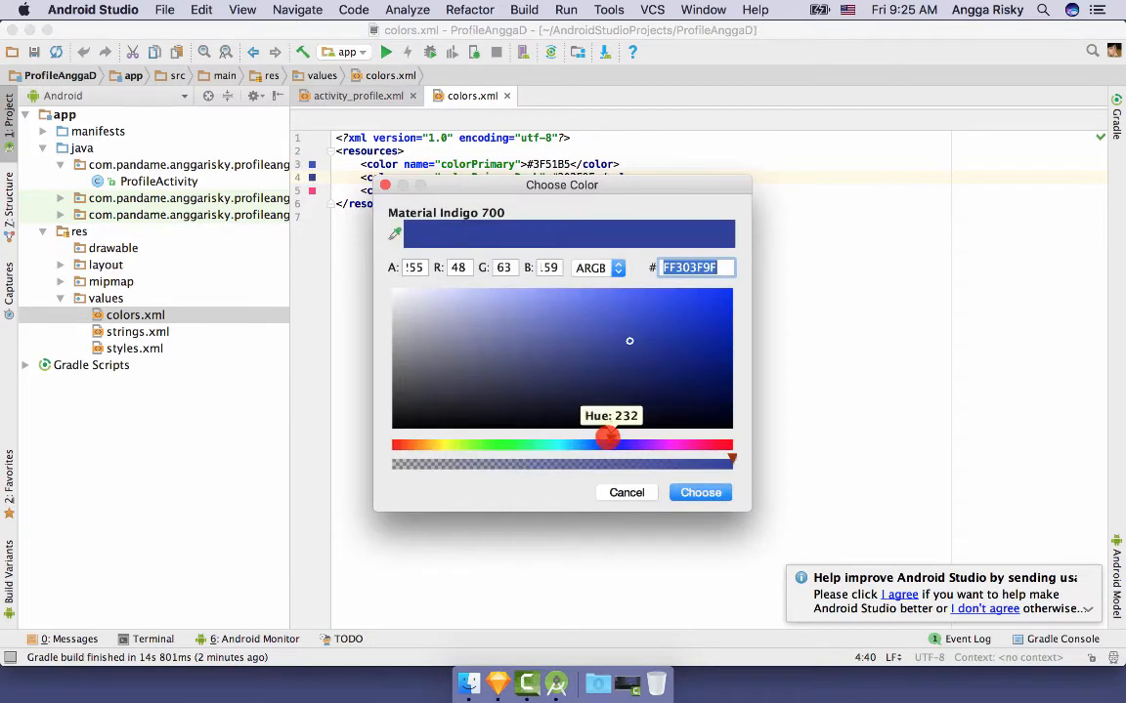
drag(606, 440, 593, 439)
click(646, 305)
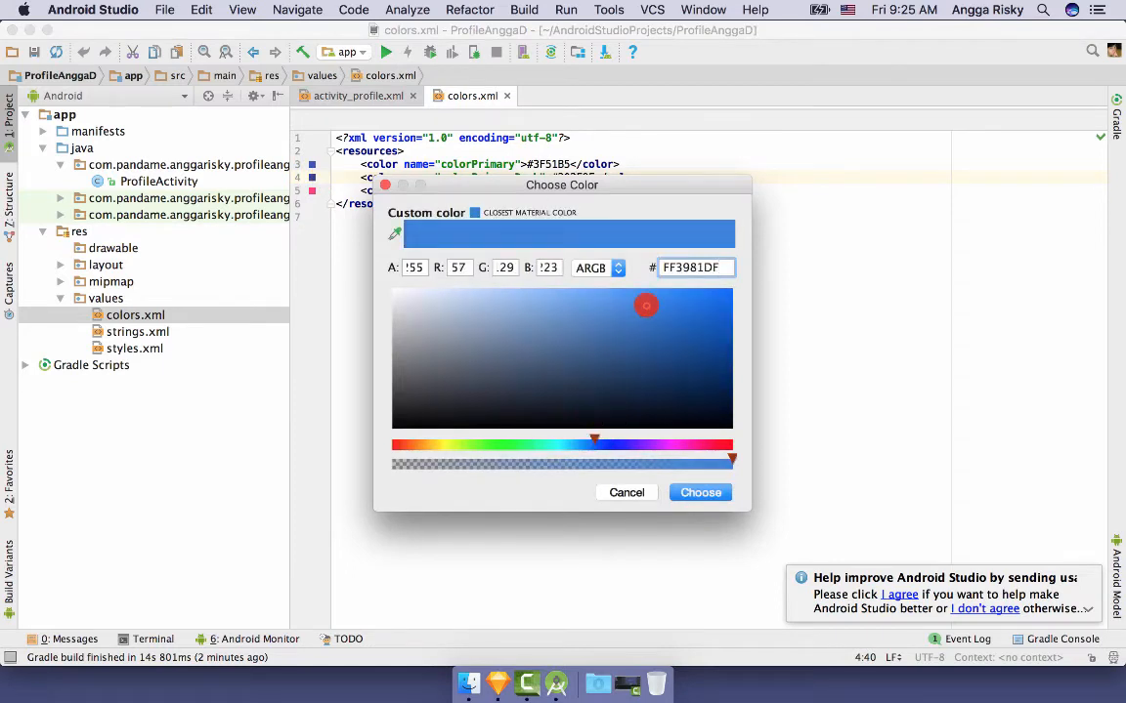
mouse_move(646, 306)
mouse_down()
mouse_move(606, 395)
mouse_move(609, 386)
mouse_up()
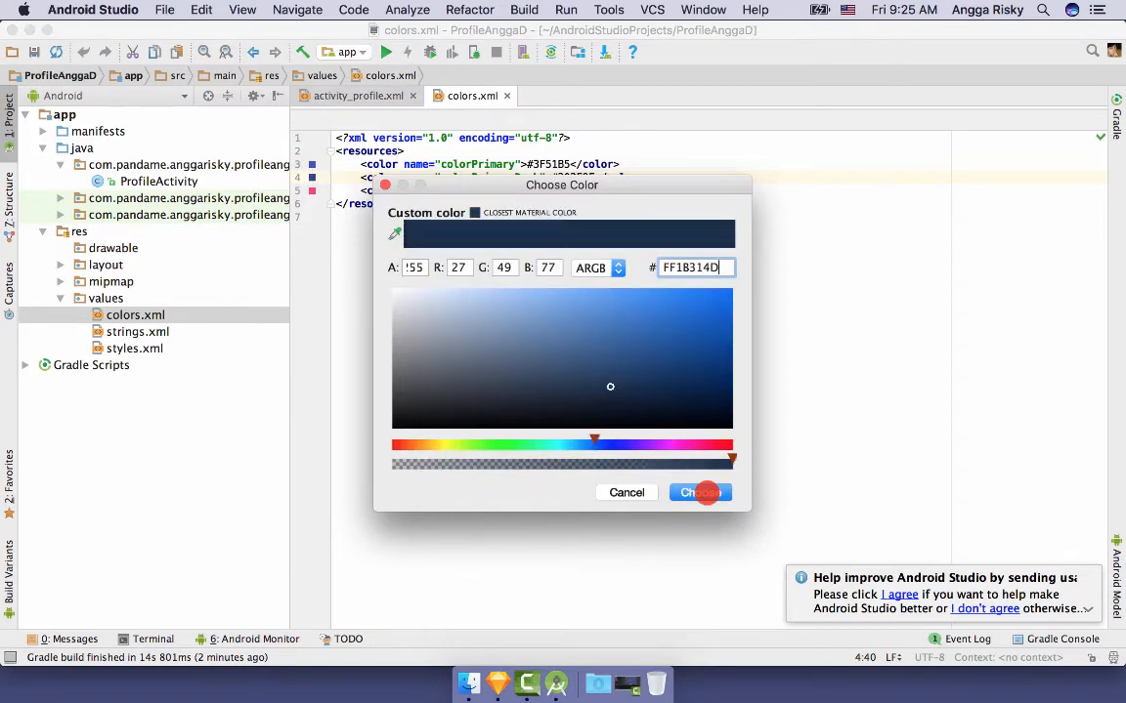
click(701, 493)
click(506, 96)
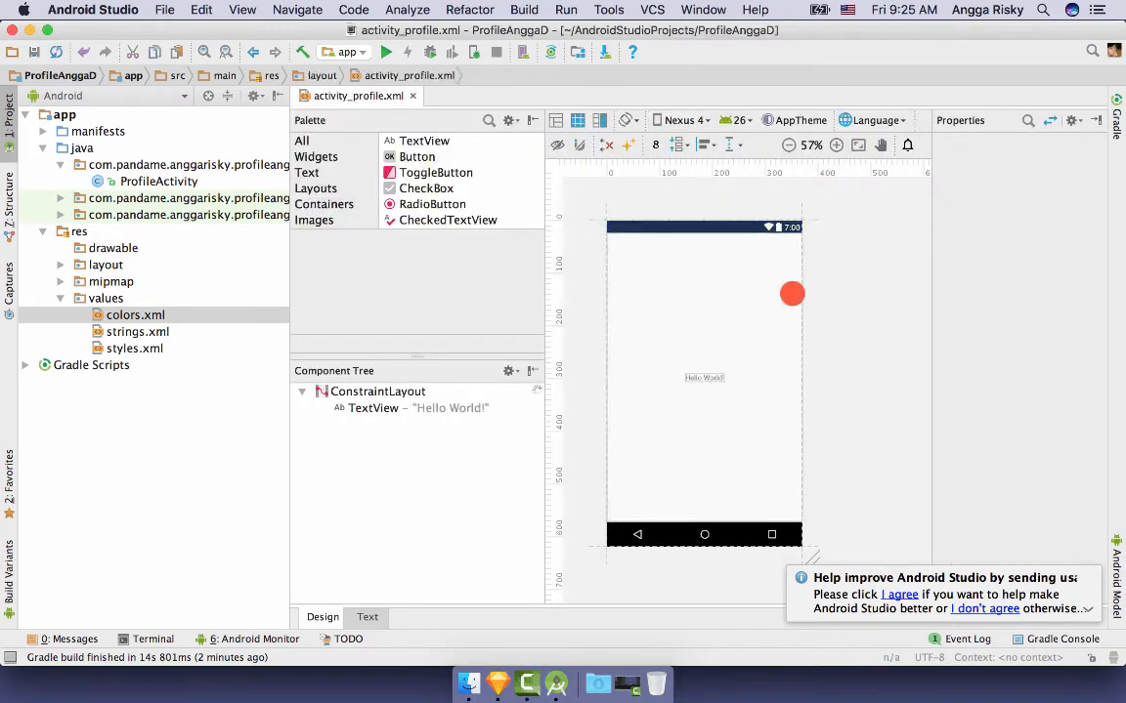
- Delete the Hello World TextView from activity_profile.xml and show the preview beside the XML
click(1087, 575)
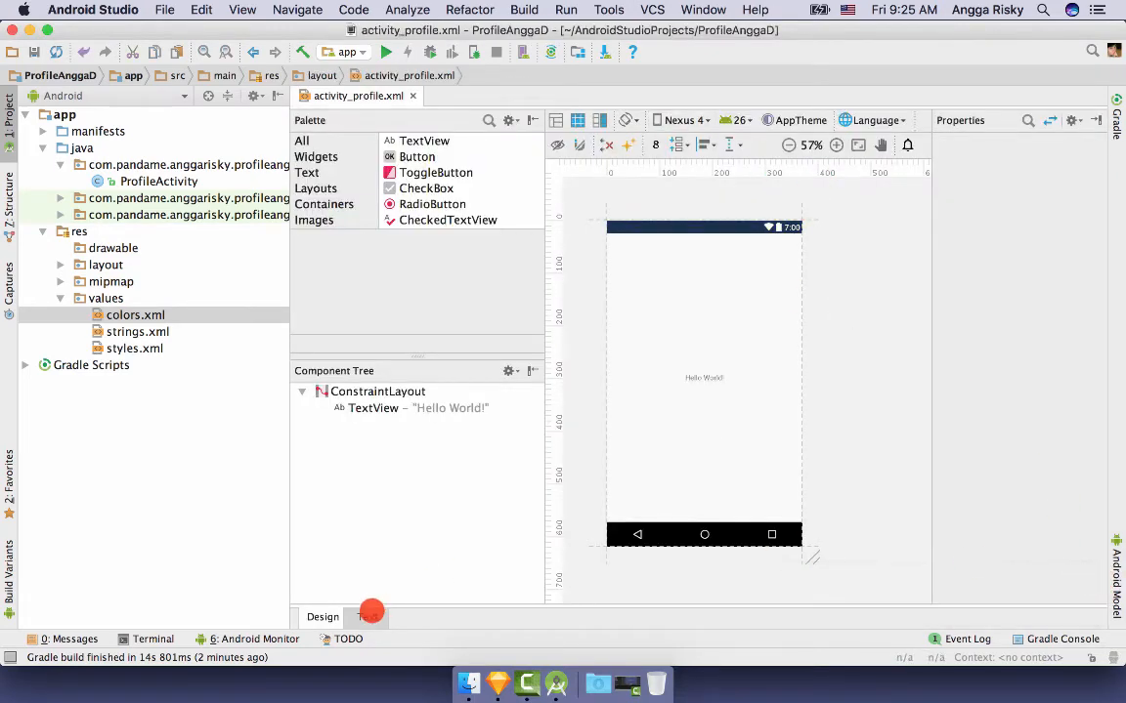
click(369, 617)
click(660, 335)
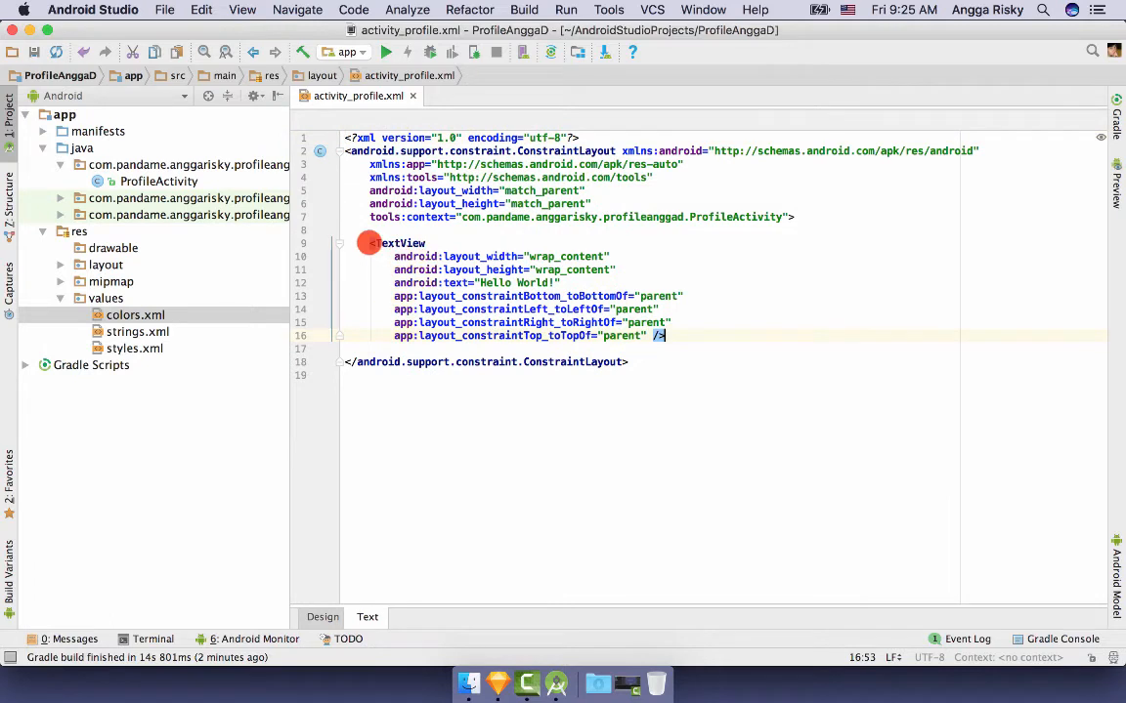
shift+click(369, 242)
key(BackSpace)
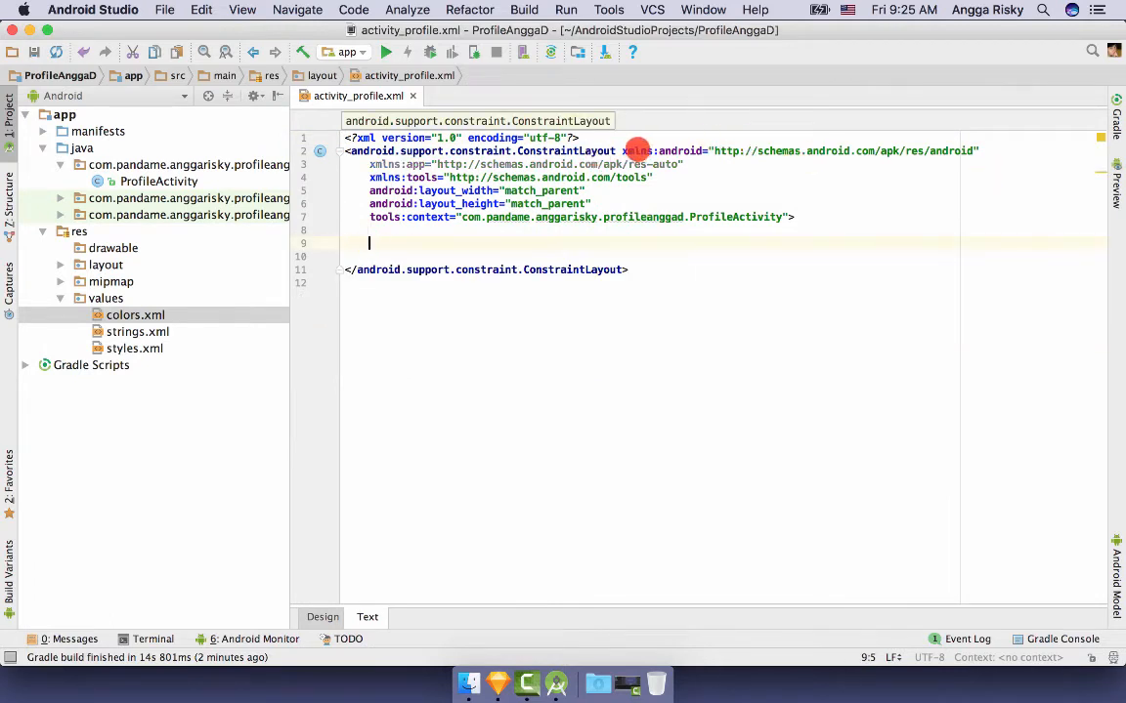
click(1115, 189)
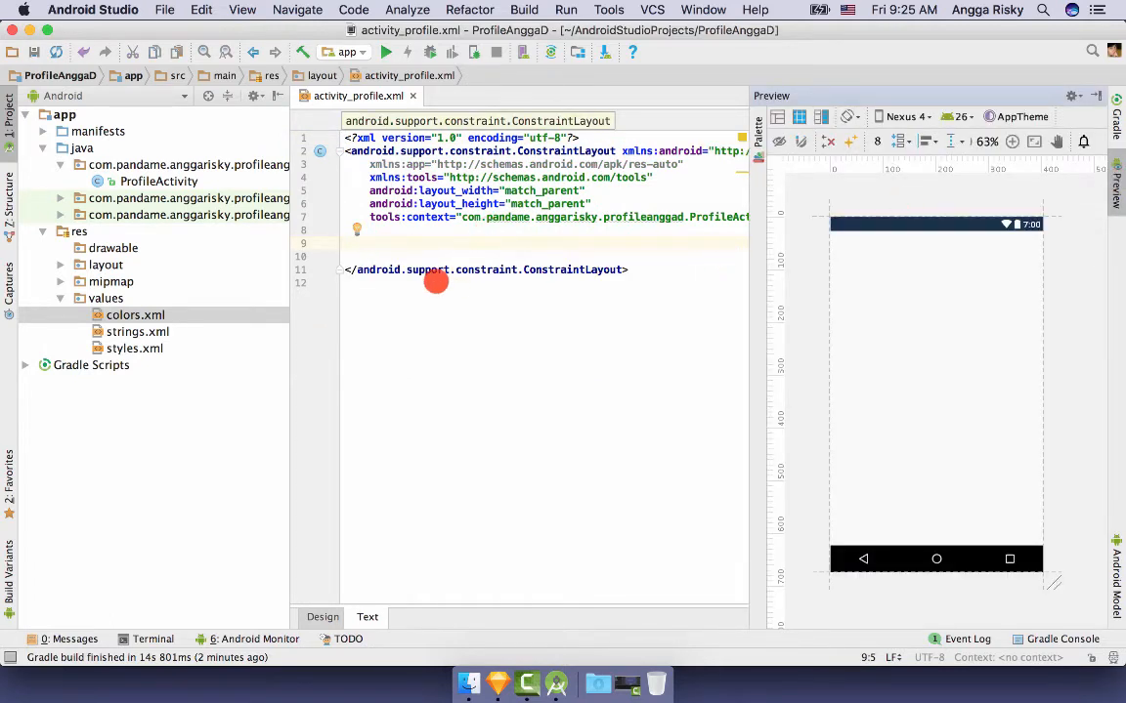
click(469, 684)
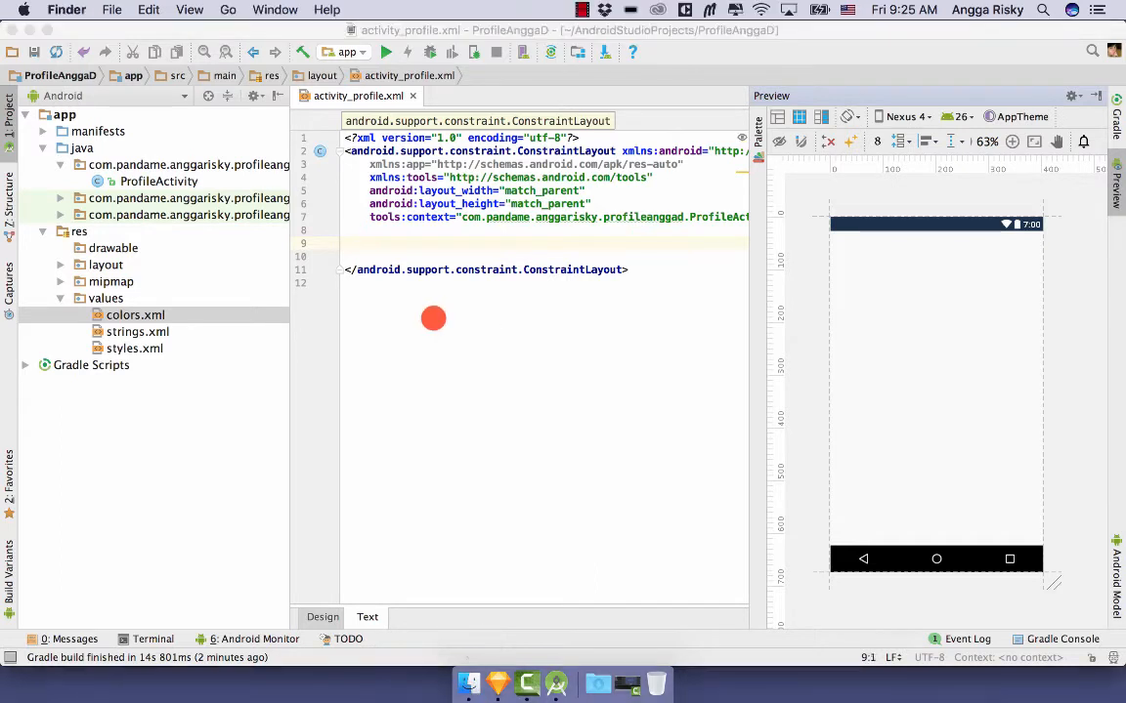
- Select all files in Desktop > Assets except Layout.png and copy the seven PNGs
click(337, 347)
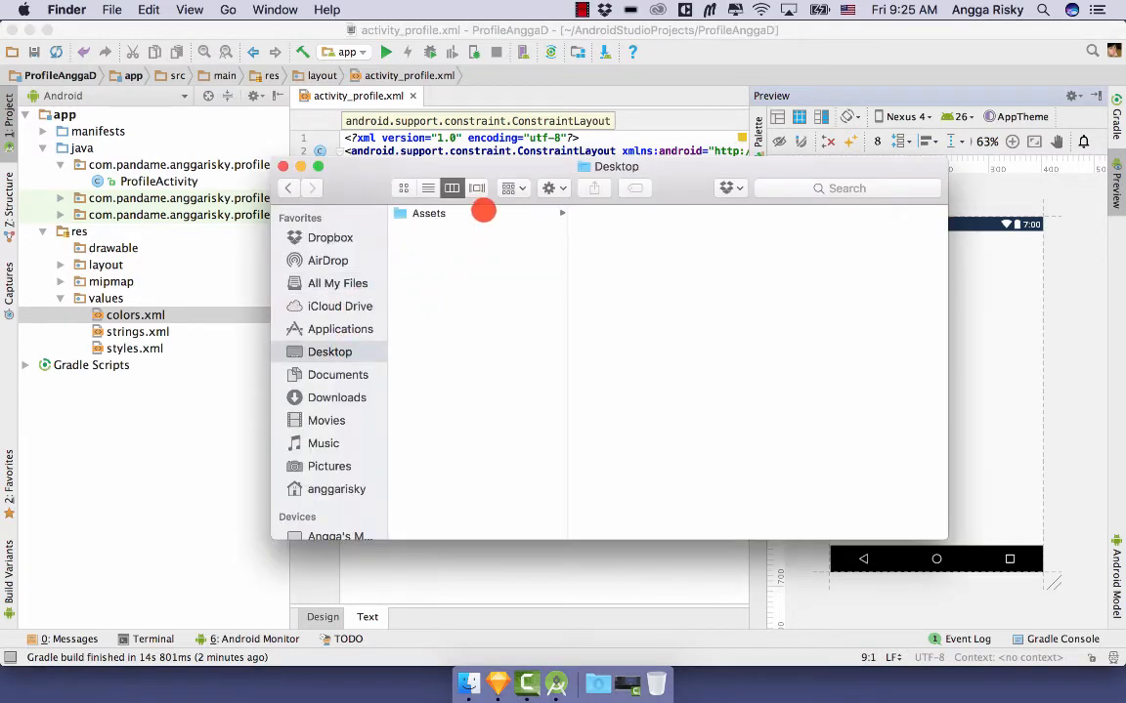
click(483, 213)
click(621, 213)
key(super+a)
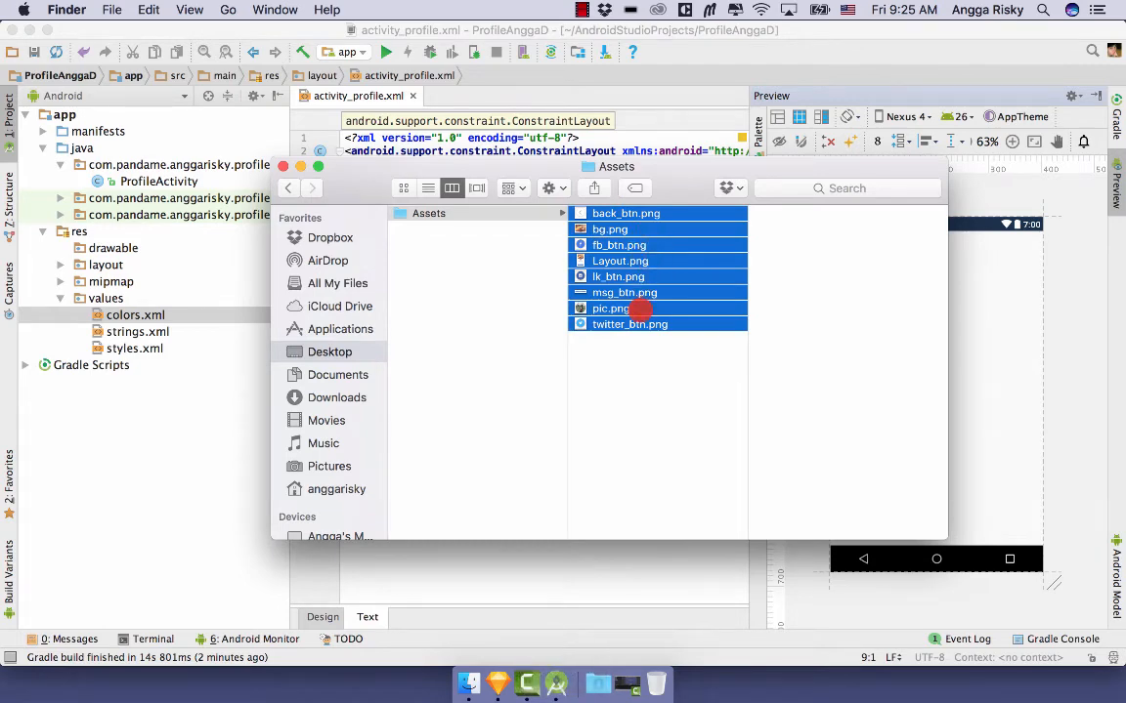
super+click(653, 260)
key(super+c)
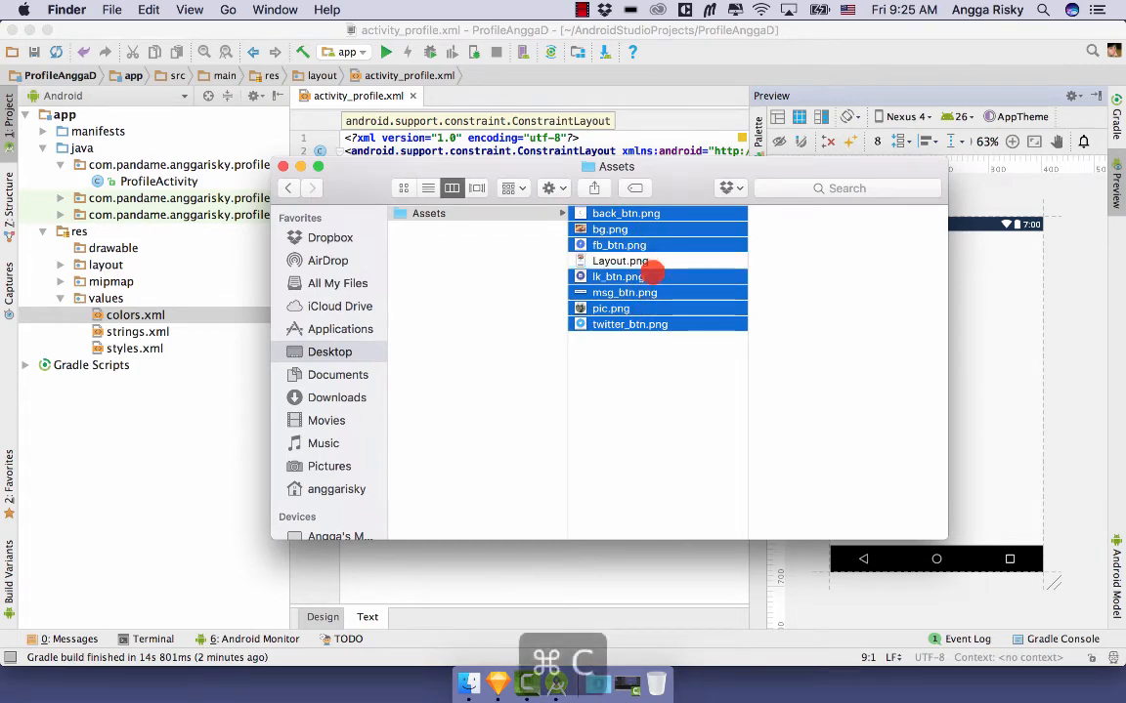
click(158, 409)
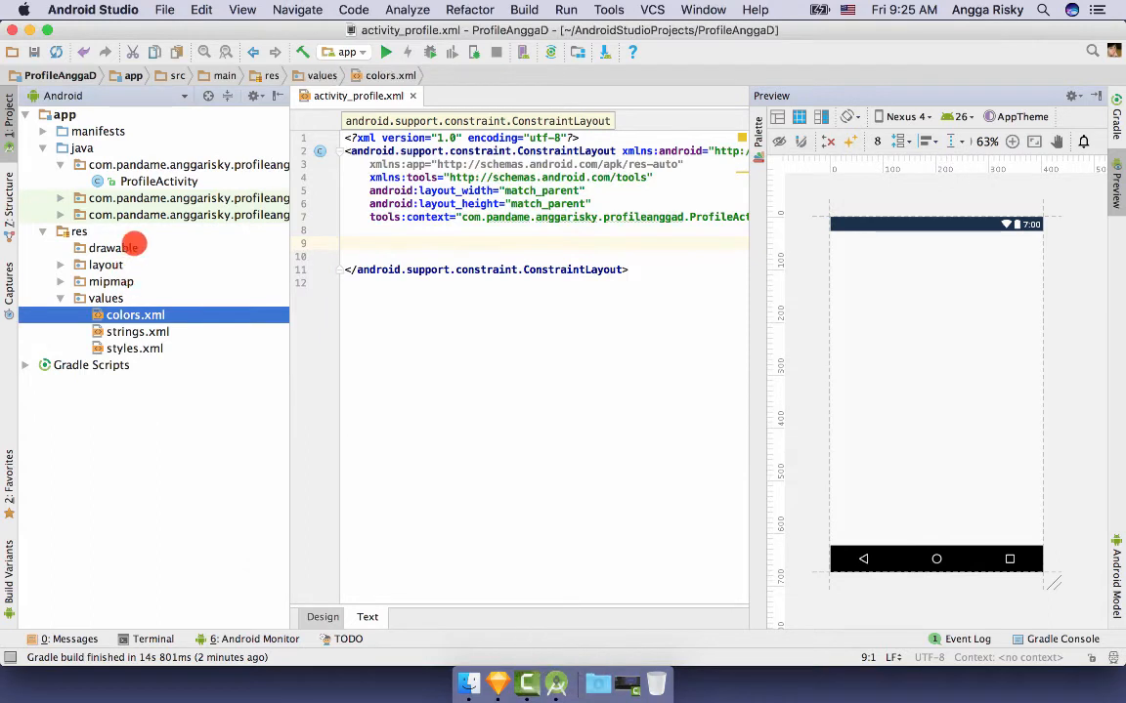
- Paste the seven images, back_btn.png through twitter_btn.png, into res/drawable
click(136, 247)
key(super+v)
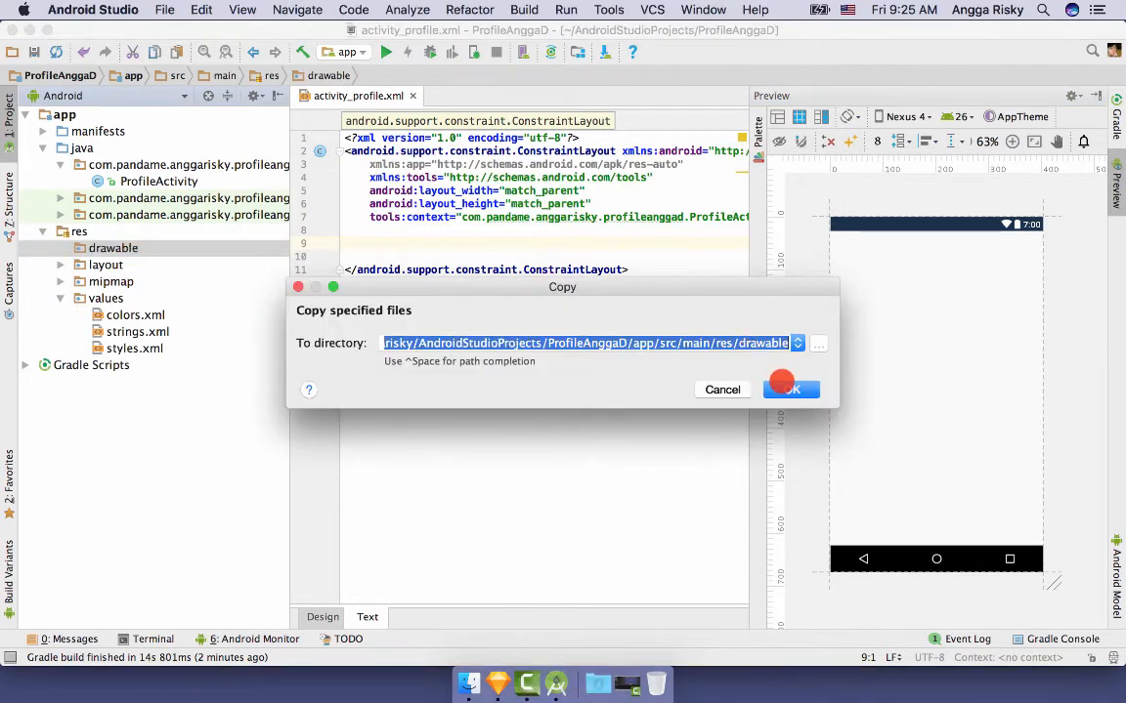
click(782, 387)
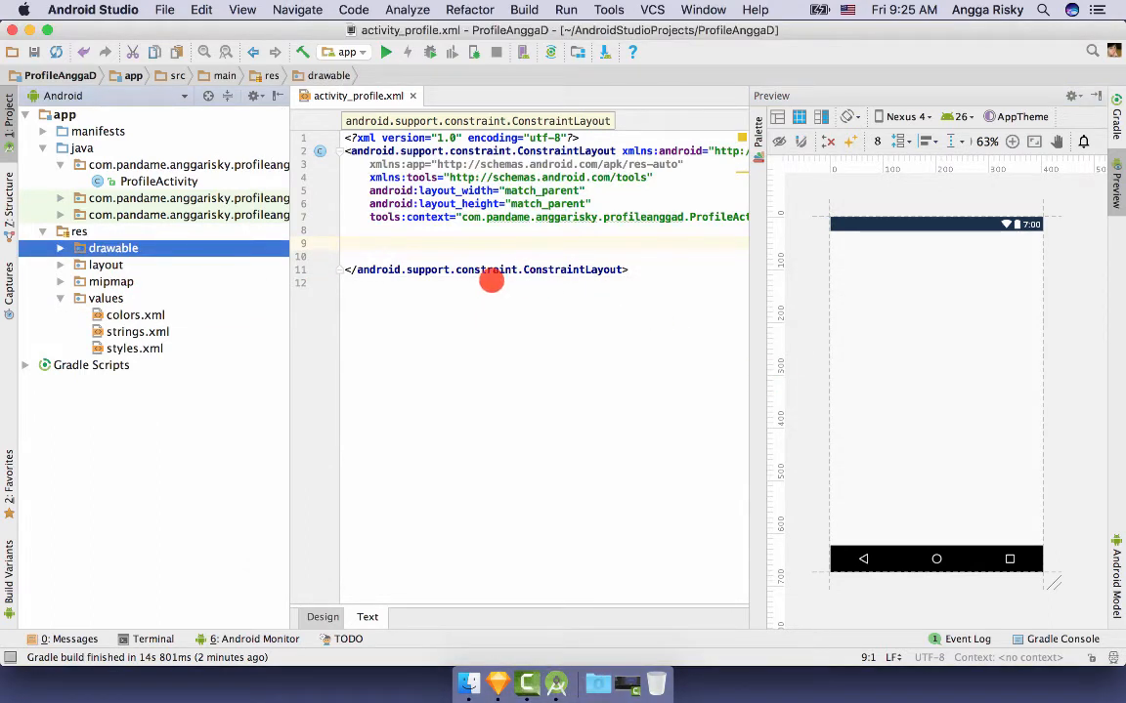
click(62, 250)
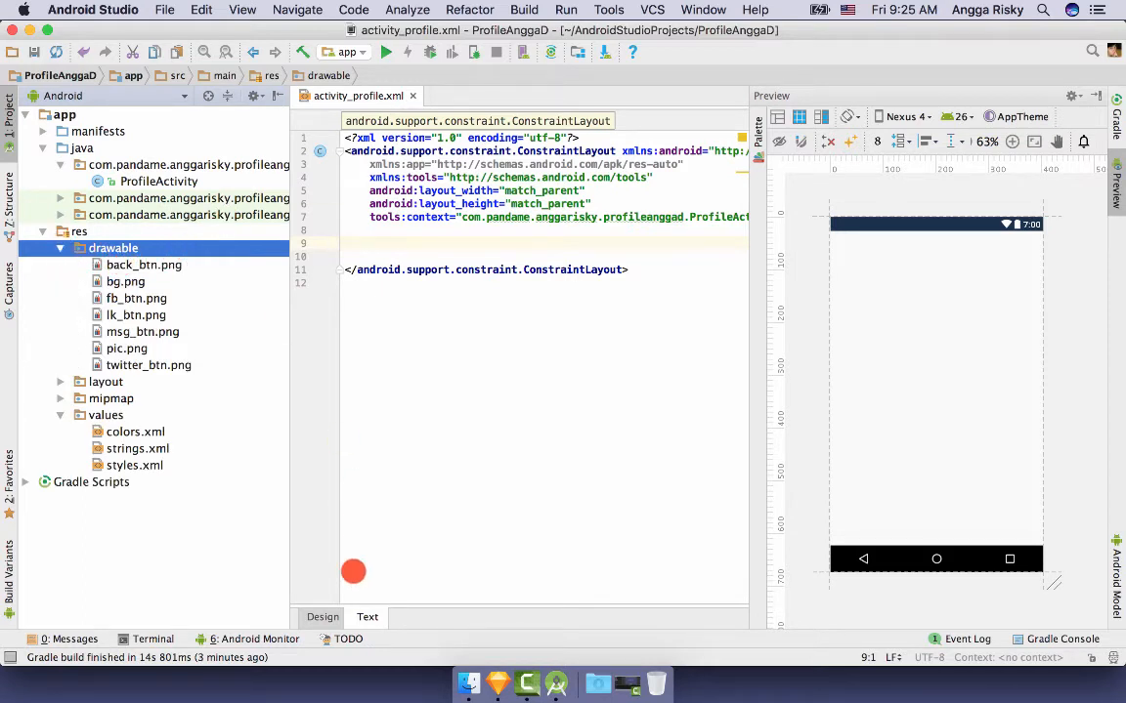
click(323, 616)
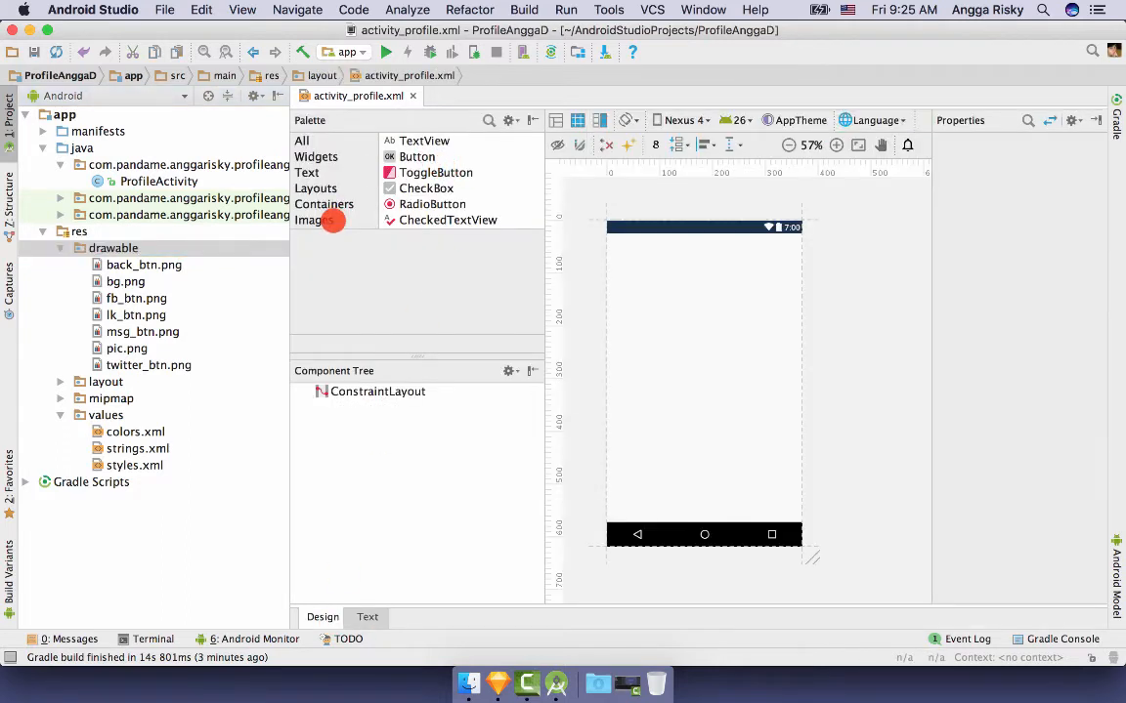
- Add an ImageView to the layout showing the bg cloud image
click(332, 221)
drag(417, 156, 762, 297)
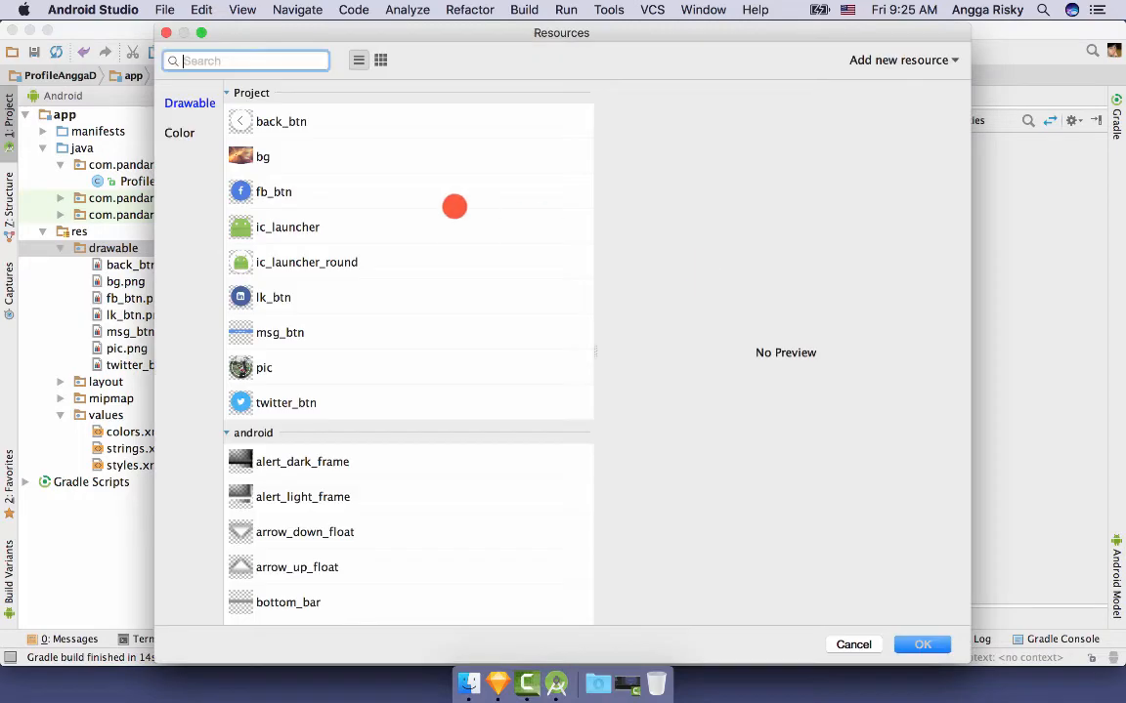
click(361, 157)
click(922, 644)
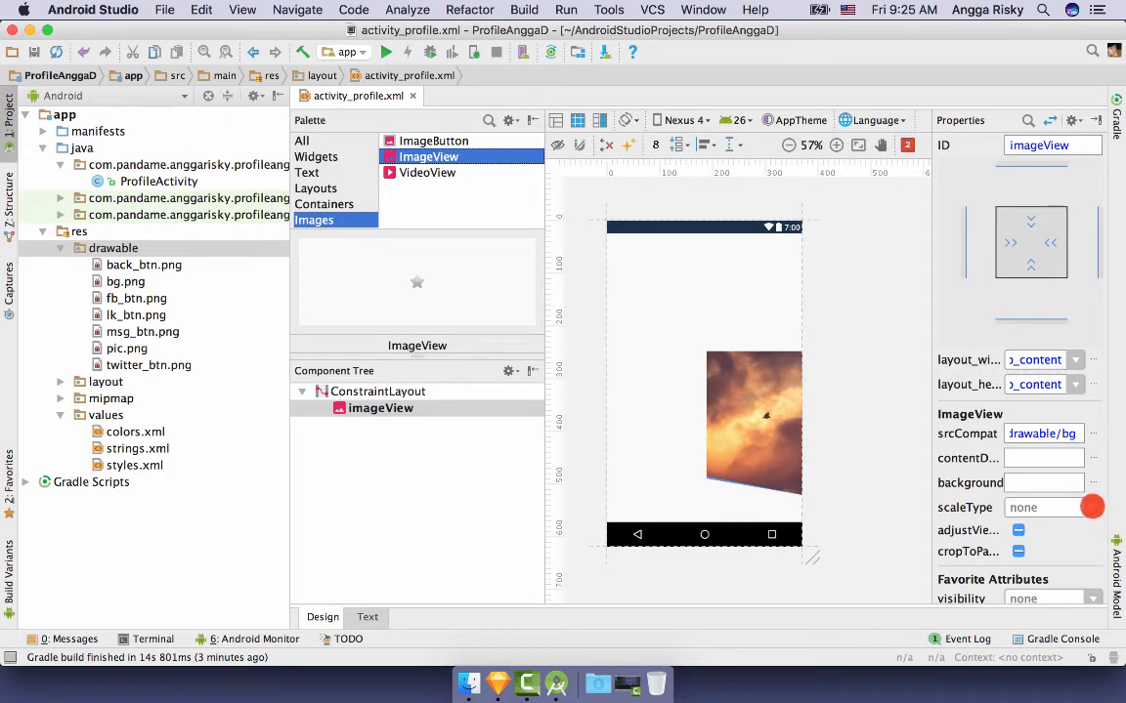
- Give the bg image centerCrop scaling, match_parent width and 266dp height, and move it to the top
click(1091, 507)
click(1065, 647)
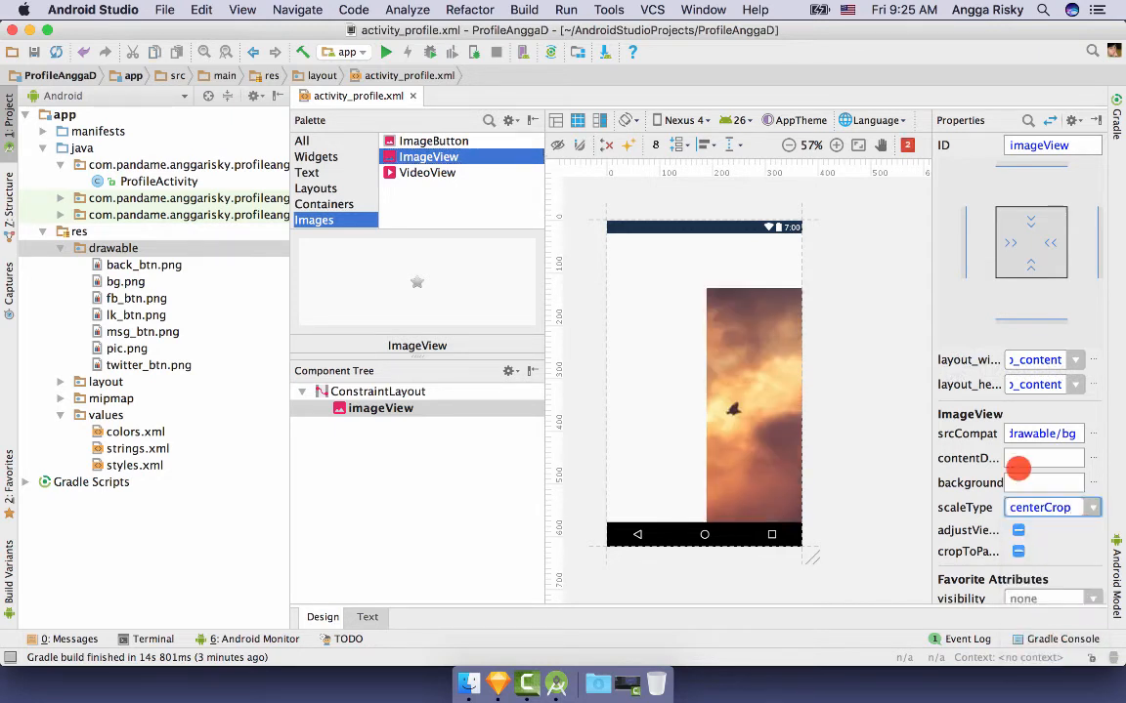
click(1066, 360)
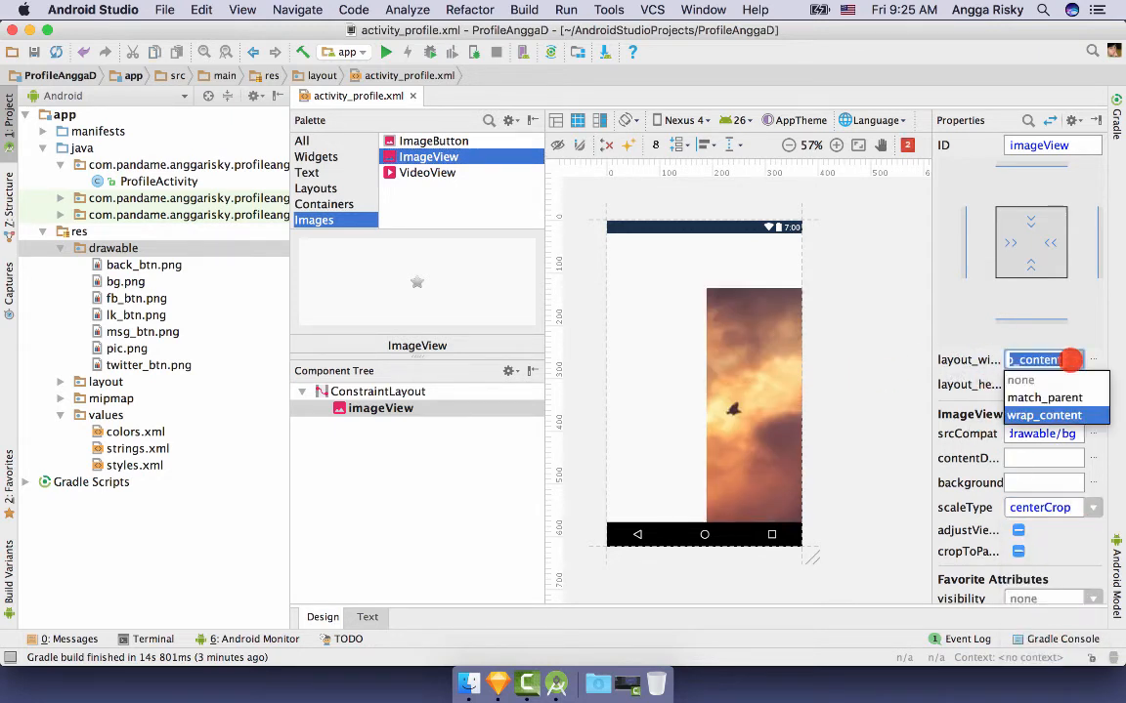
click(1053, 392)
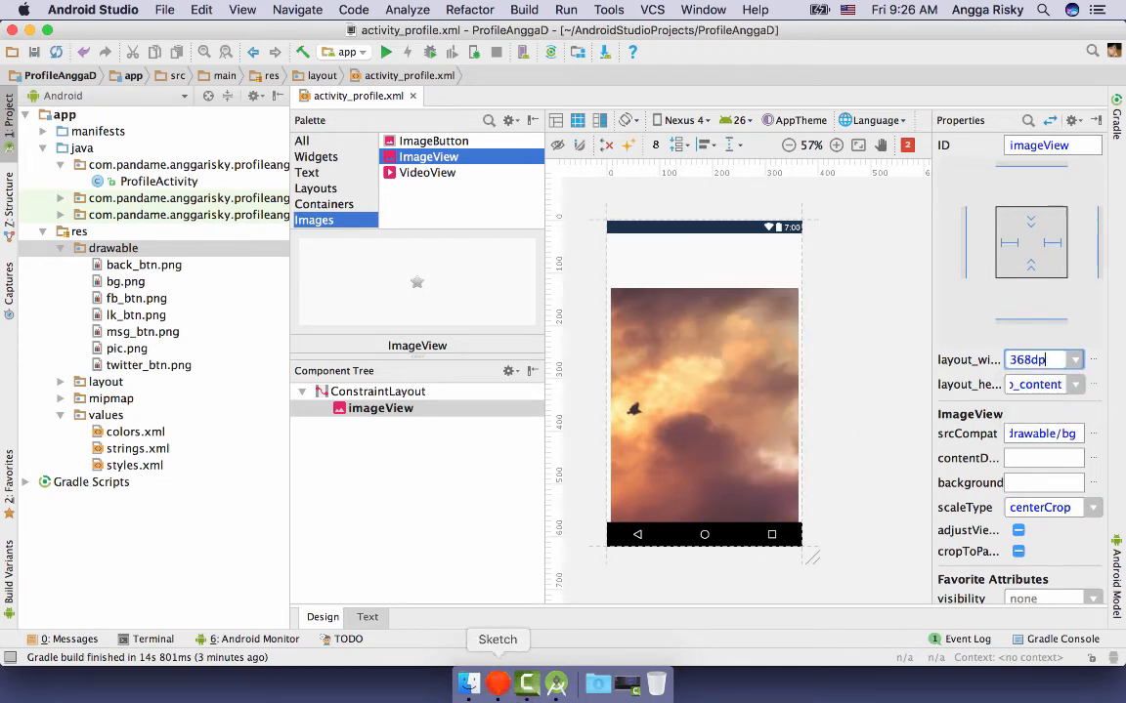
click(497, 684)
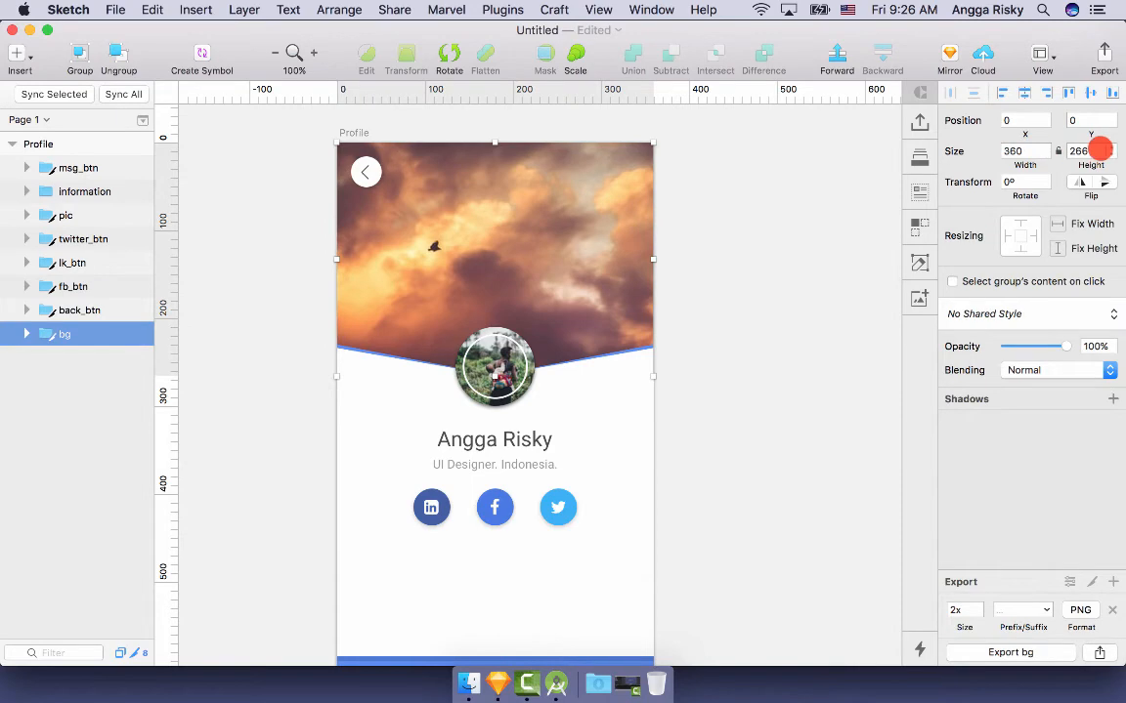
click(557, 684)
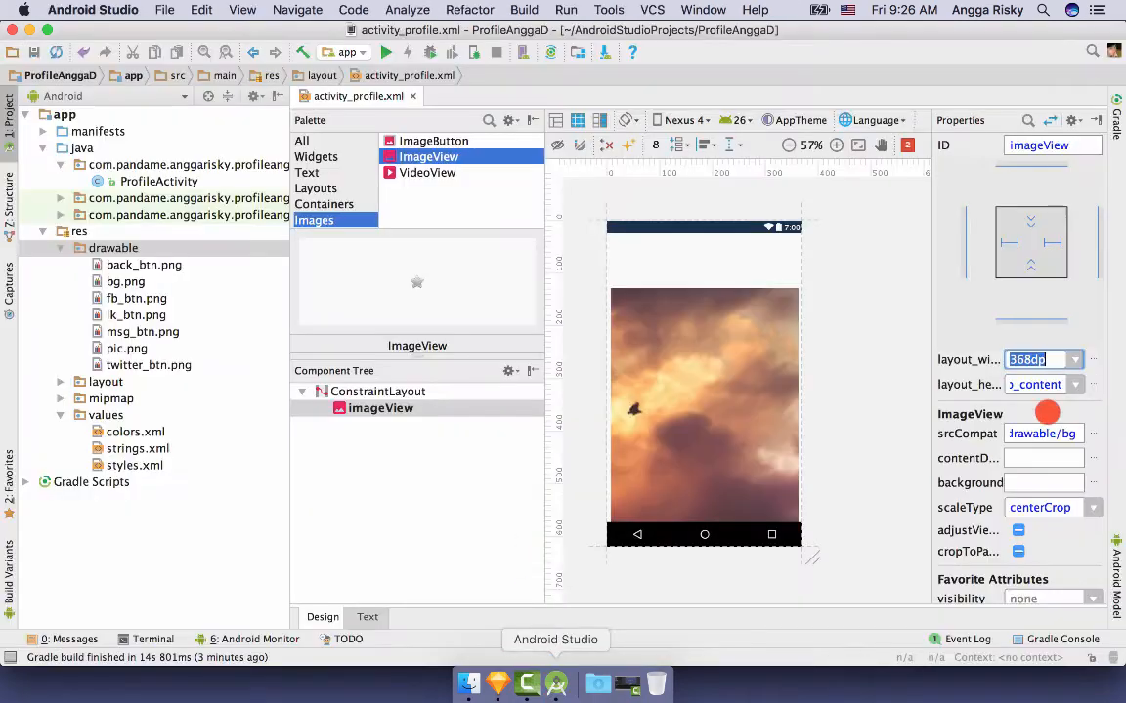
click(1021, 383)
text(266dp)
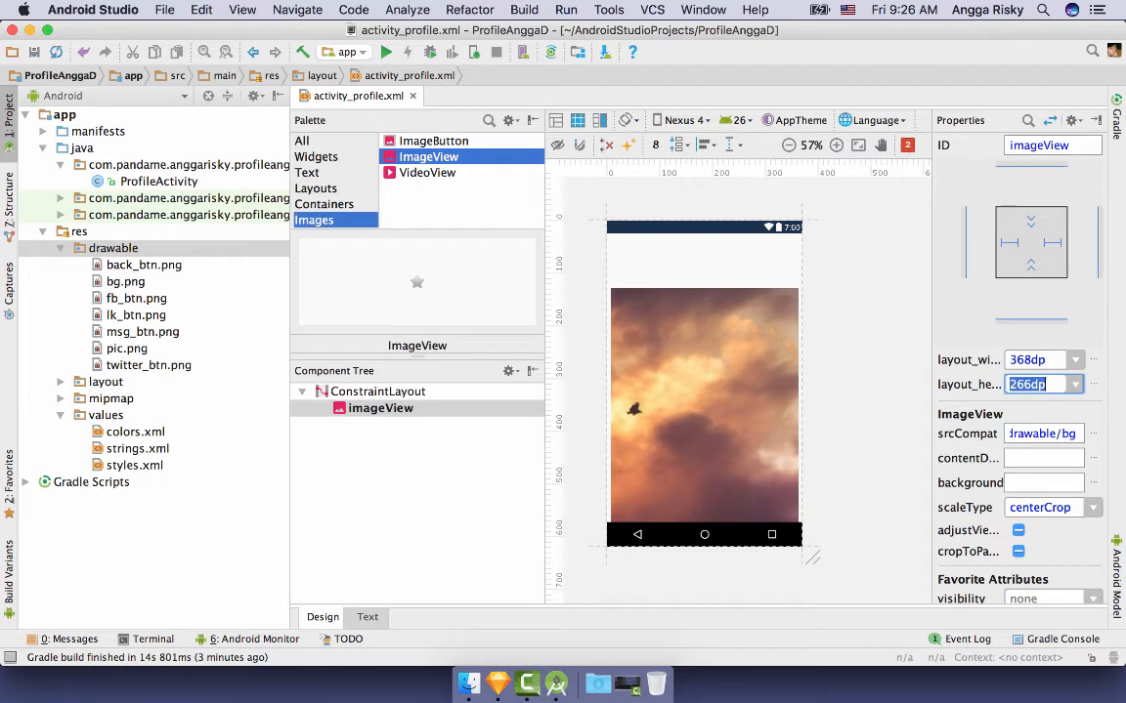
click(867, 335)
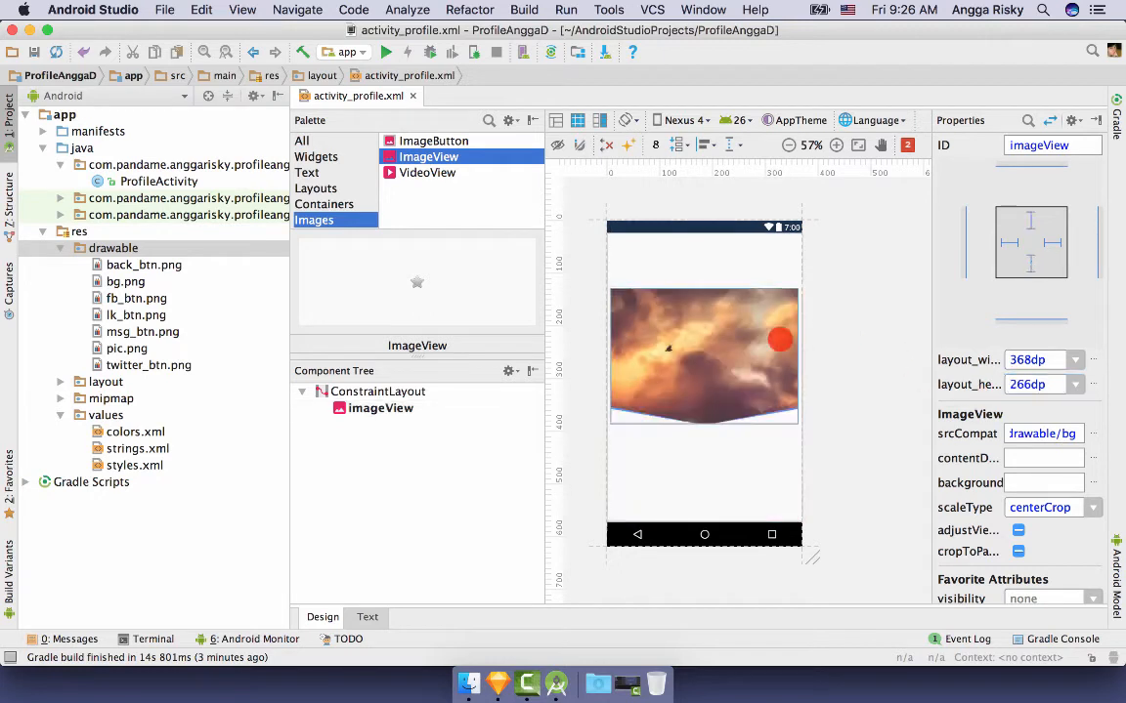
click(737, 349)
drag(743, 348, 774, 293)
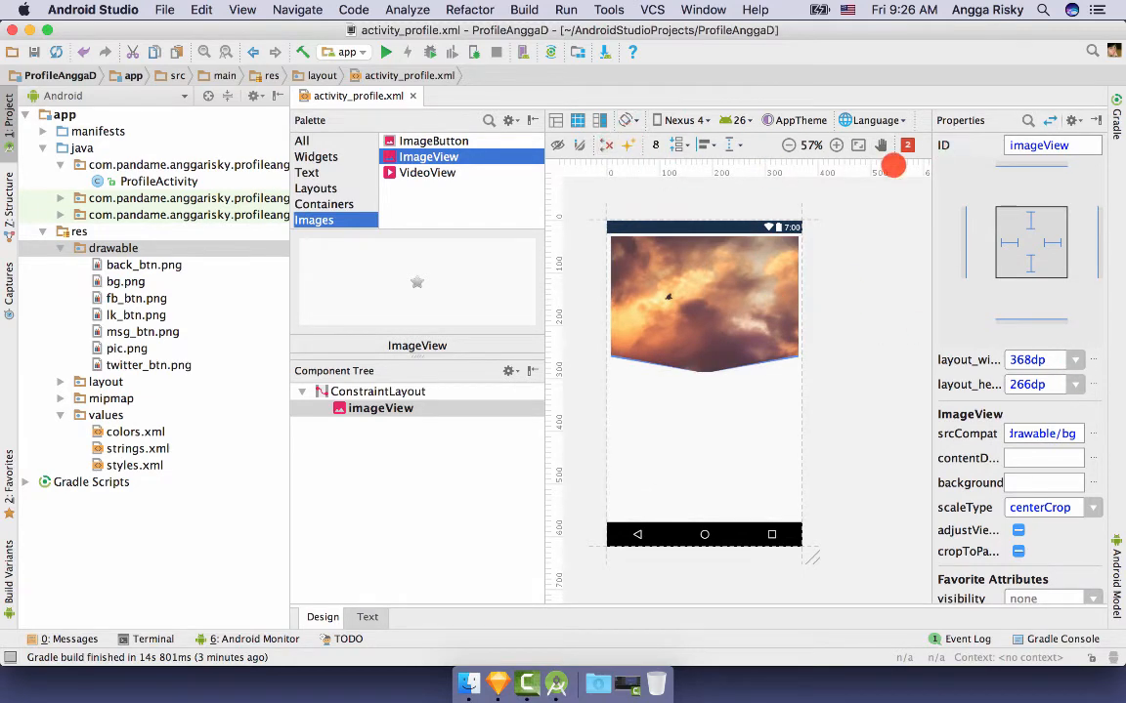
- Set the cloud header image's scale type to centerCrop
click(836, 145)
click(838, 145)
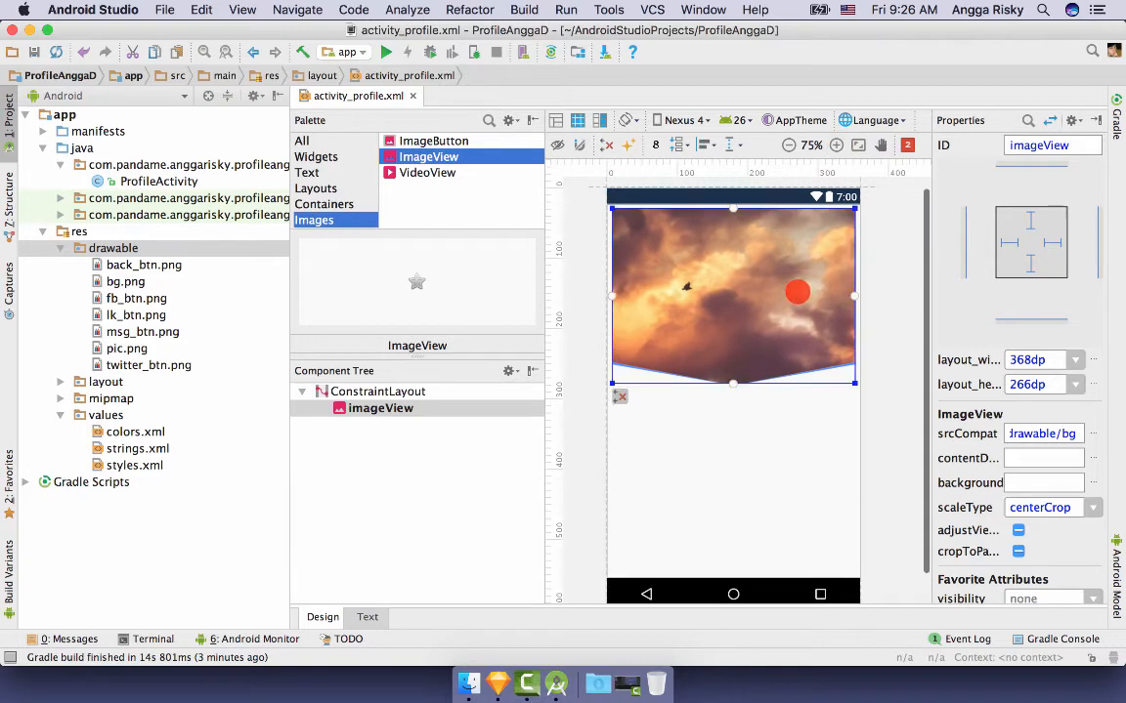
click(1092, 507)
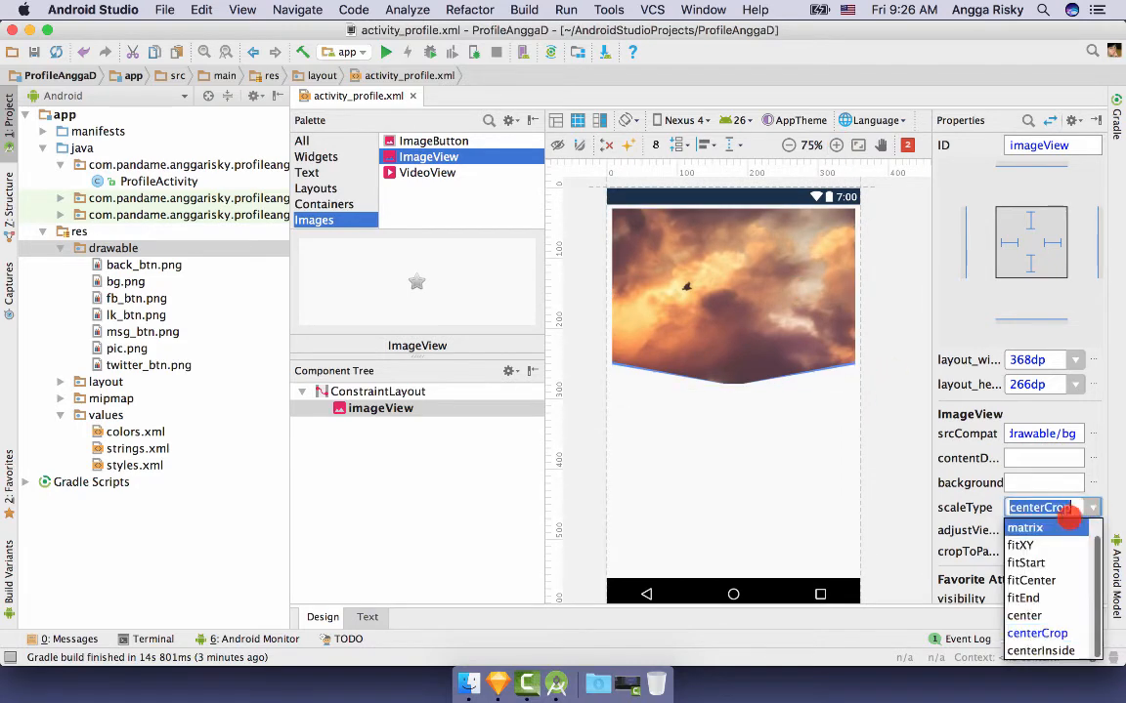
click(1046, 527)
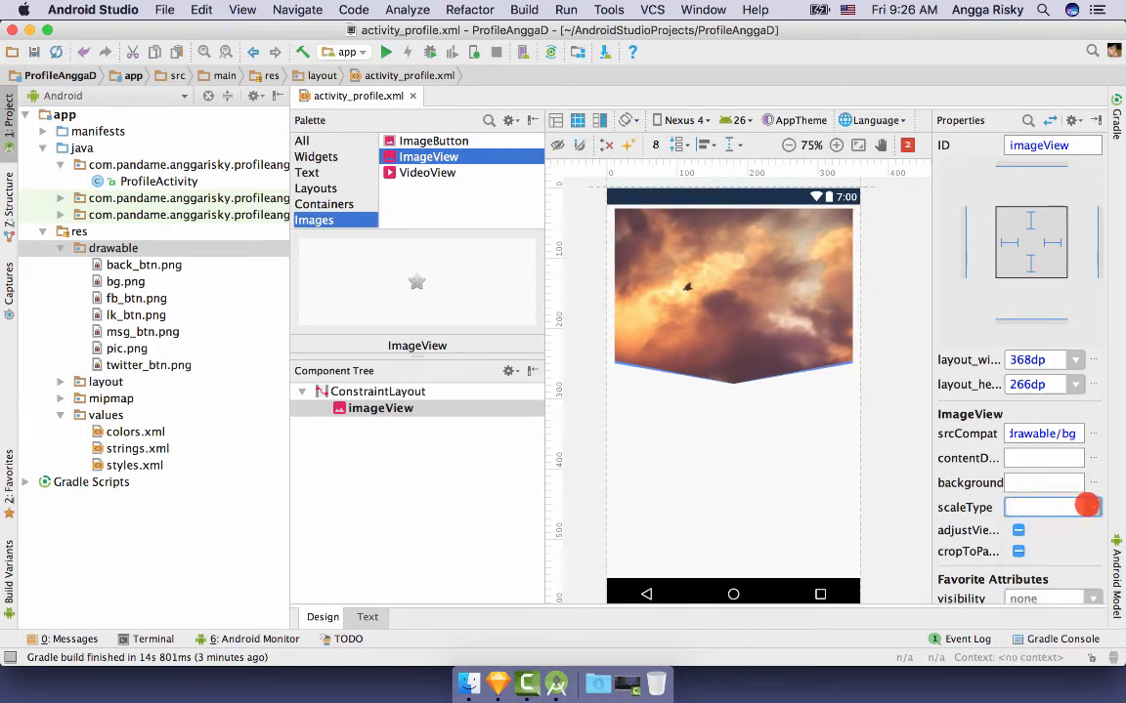
click(761, 309)
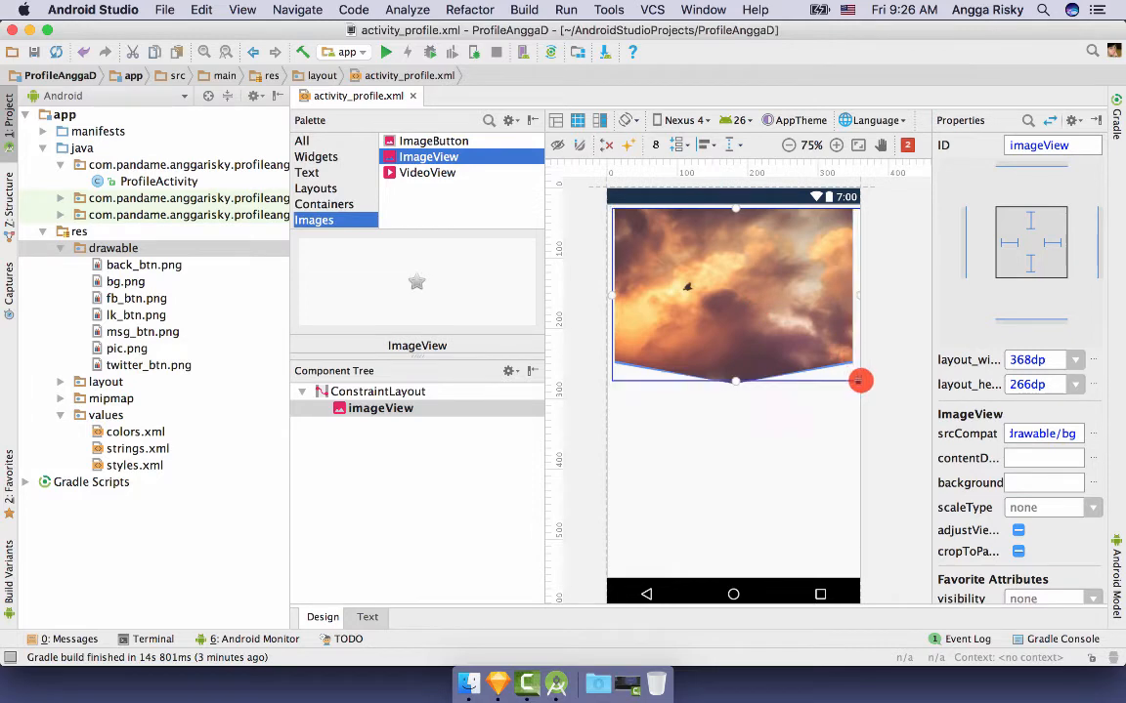
click(817, 377)
click(783, 303)
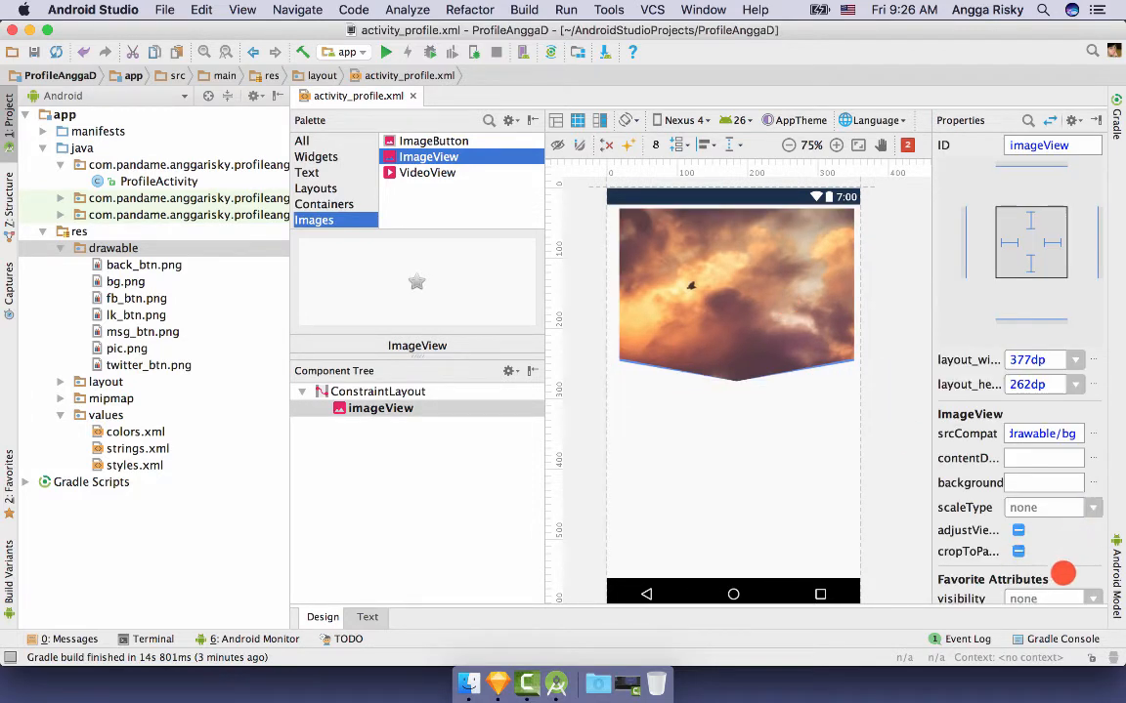
click(1091, 508)
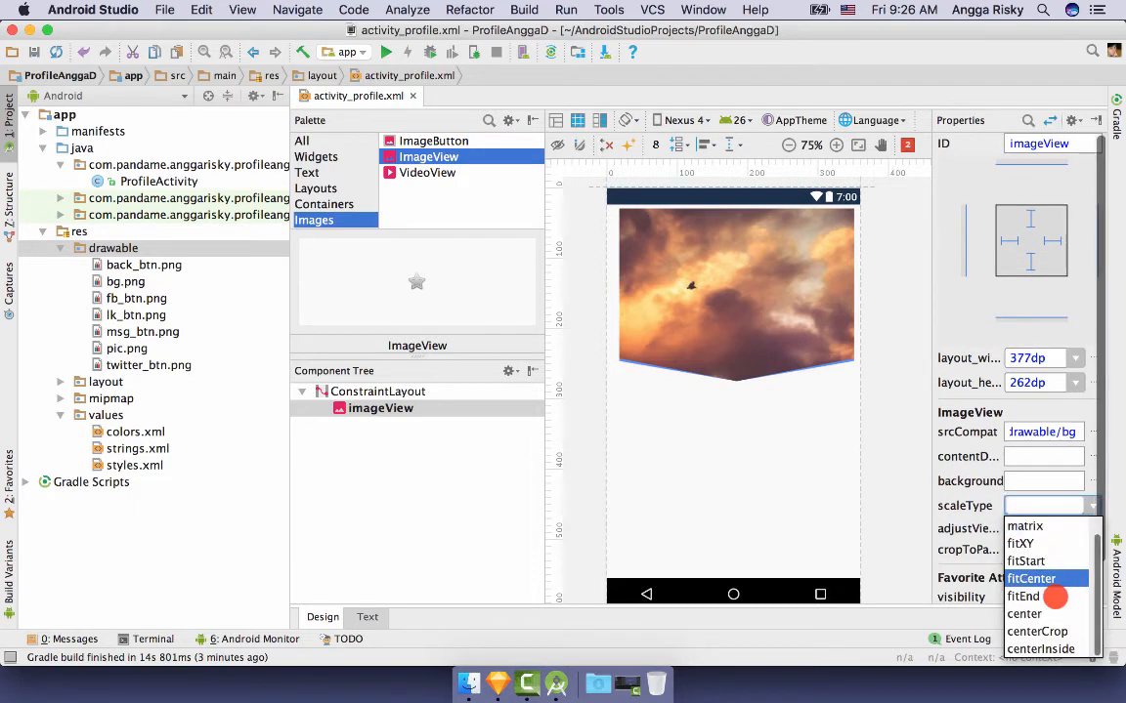
click(1050, 631)
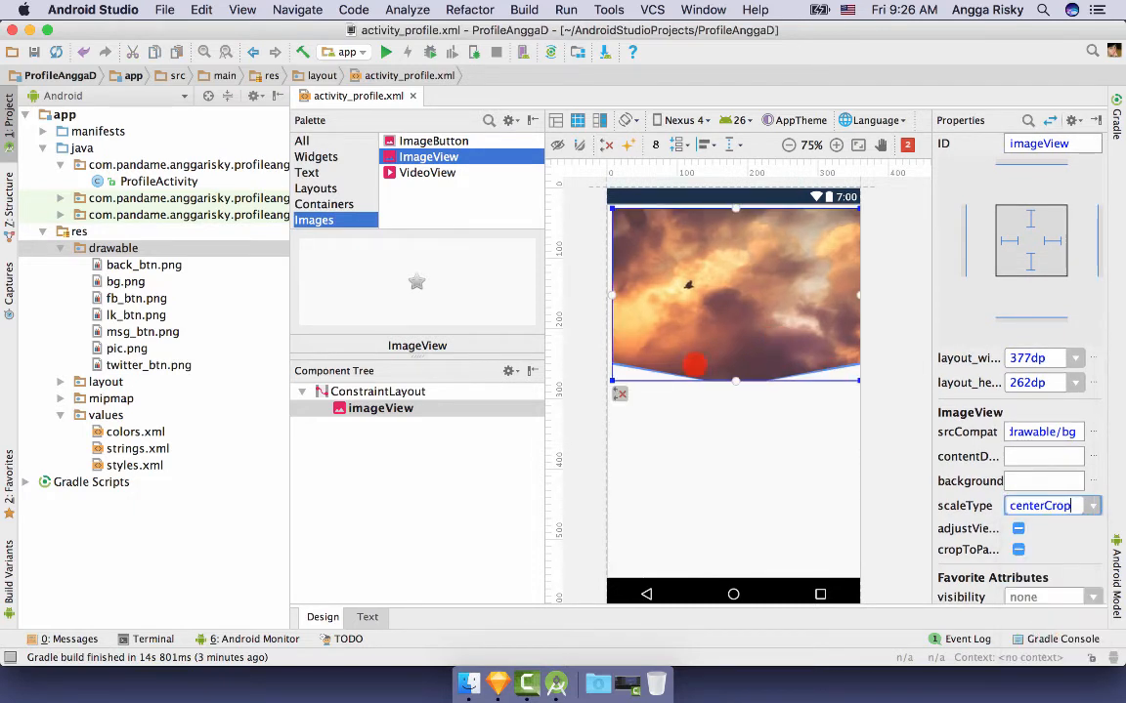
- Stretch the header to the screen edges and constrain it to the top, left and right
drag(609, 382, 606, 382)
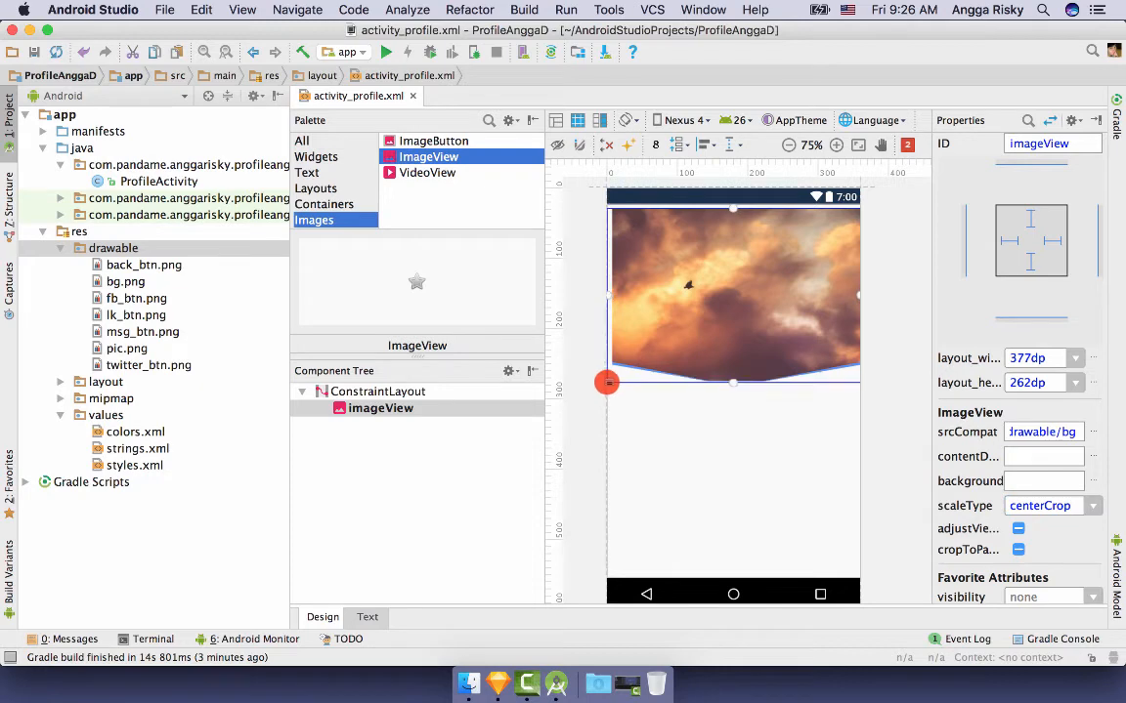
click(715, 329)
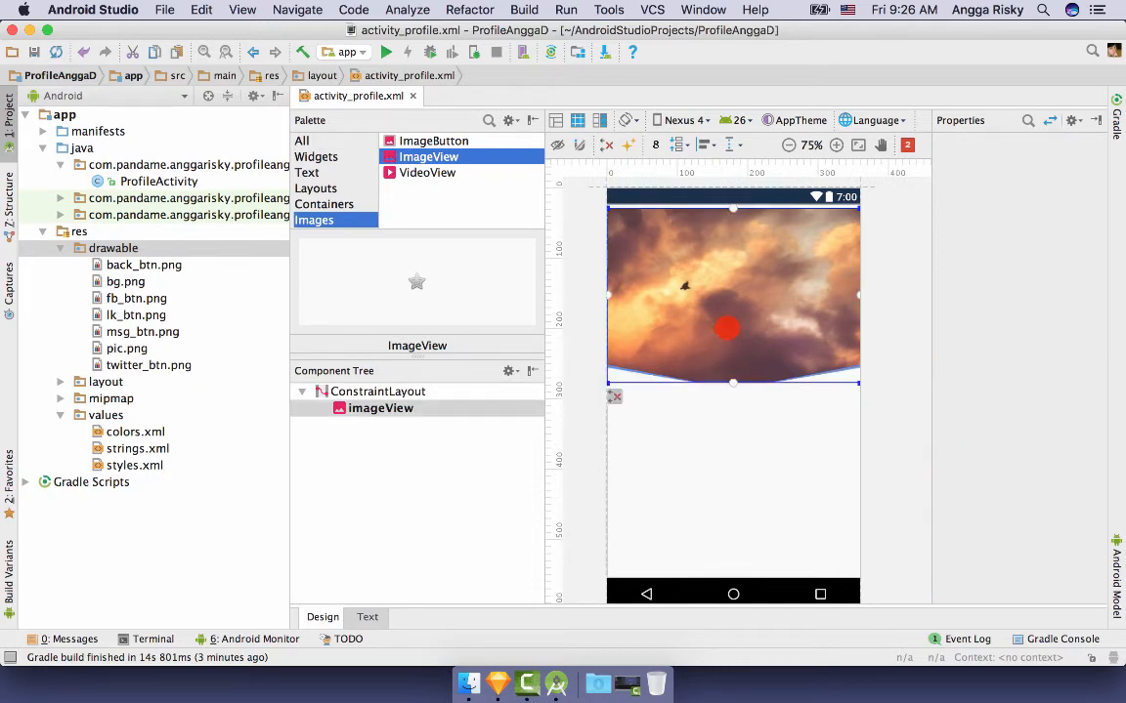
drag(727, 329, 726, 324)
click(904, 289)
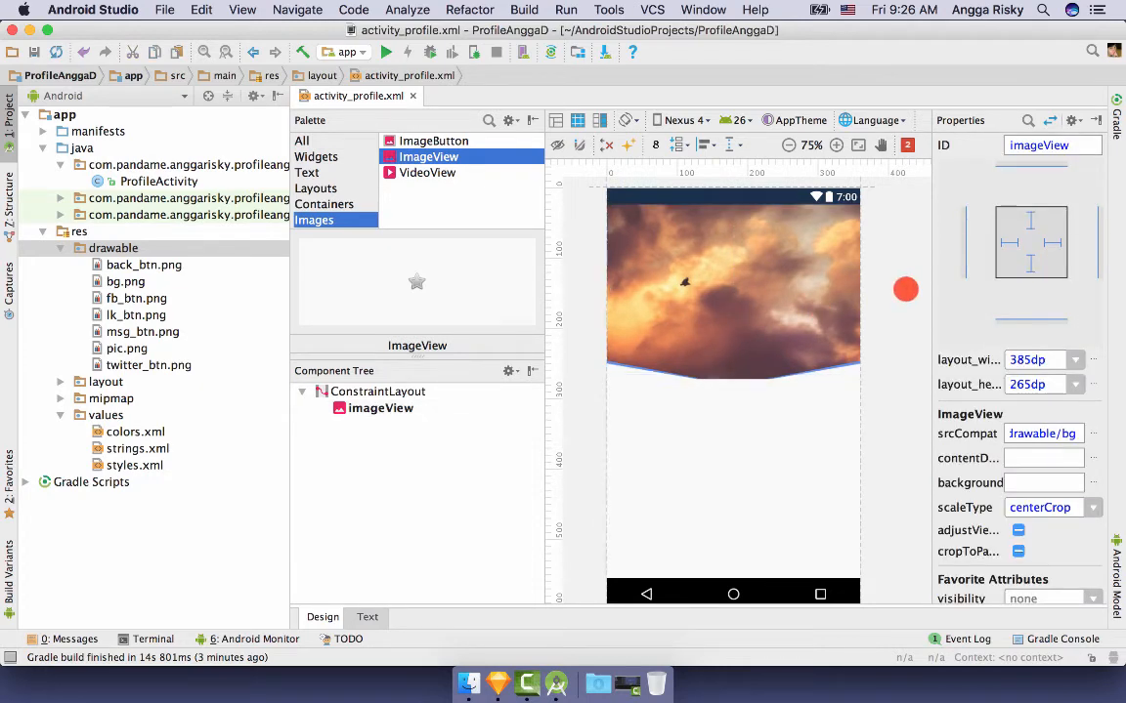
click(768, 289)
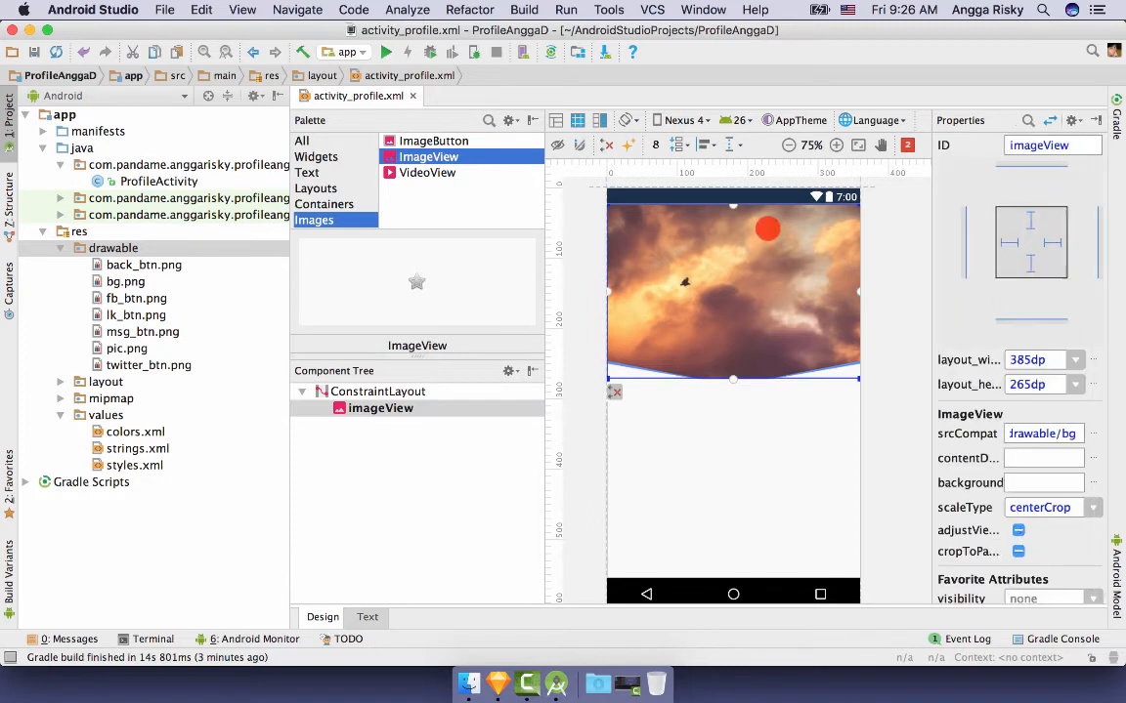
click(623, 146)
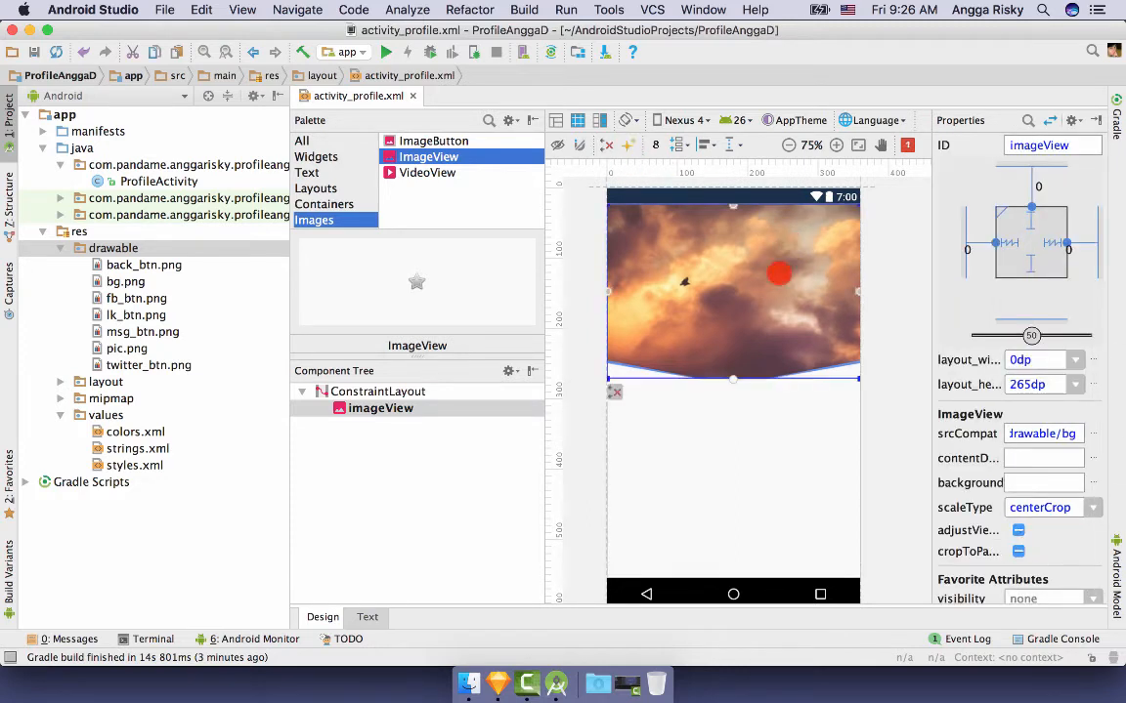
click(751, 252)
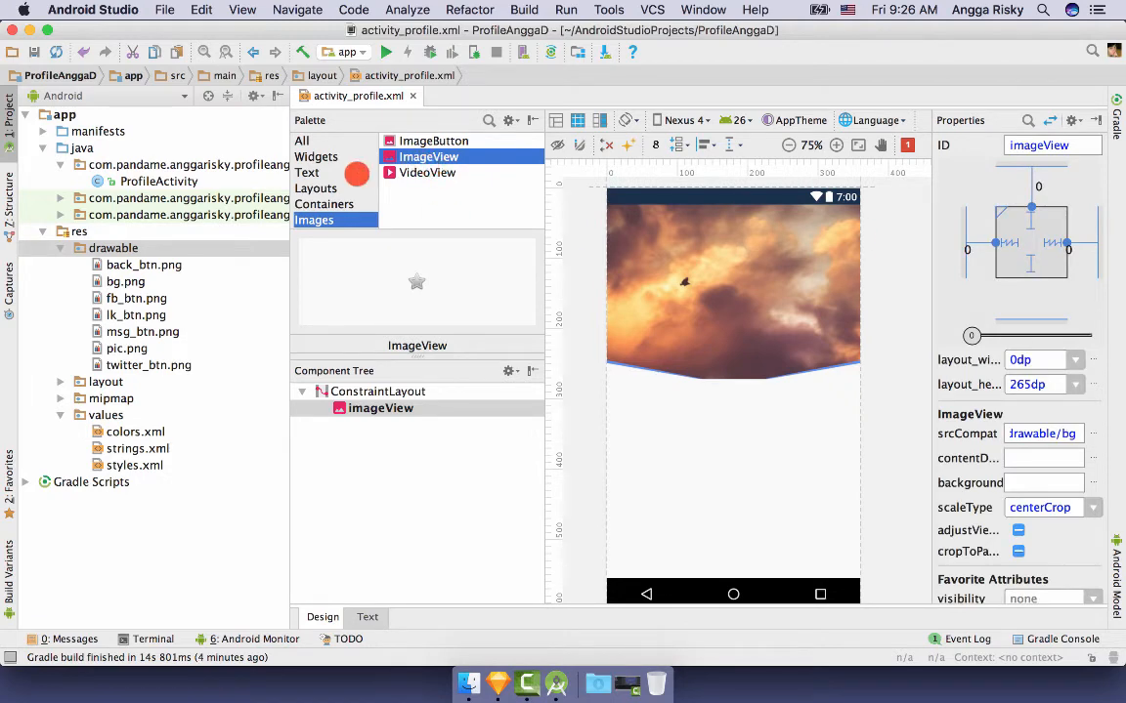
- Drop a Button on the header's top-left, constraining its top to the image and left to the parent
click(322, 157)
drag(427, 156, 655, 230)
drag(731, 208, 733, 203)
drag(626, 226, 546, 250)
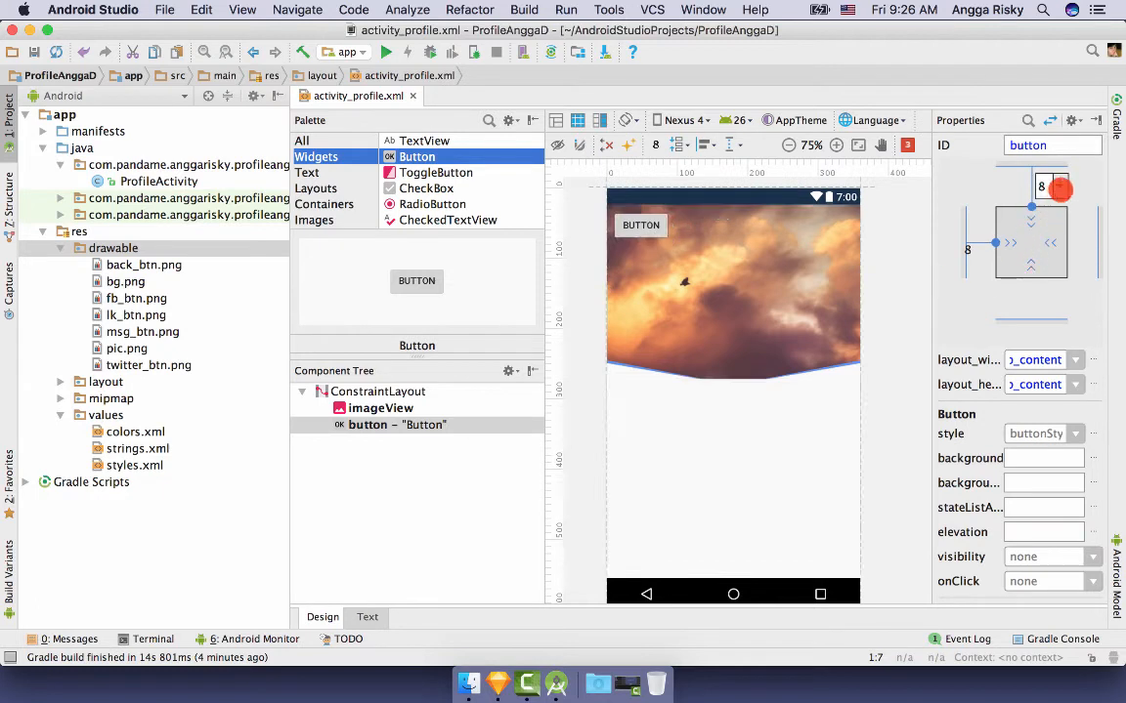
- Set the button's top and left margins to 16dp and locate it in the XML source
click(1059, 187)
click(1059, 236)
click(992, 250)
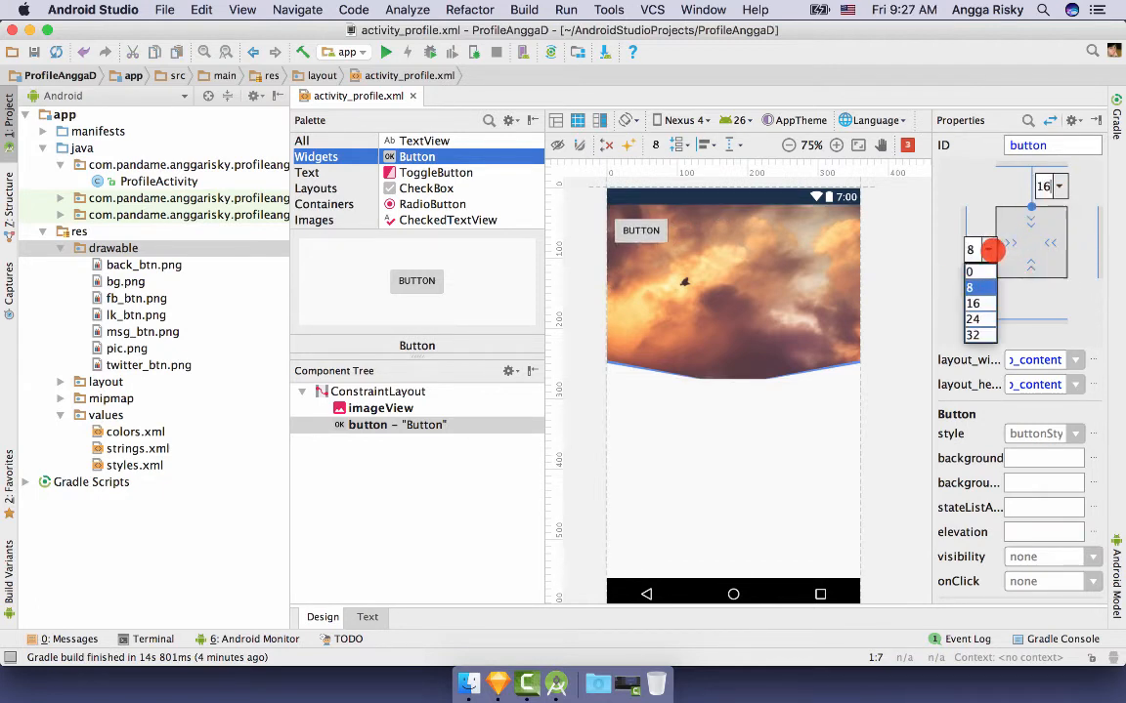
click(987, 300)
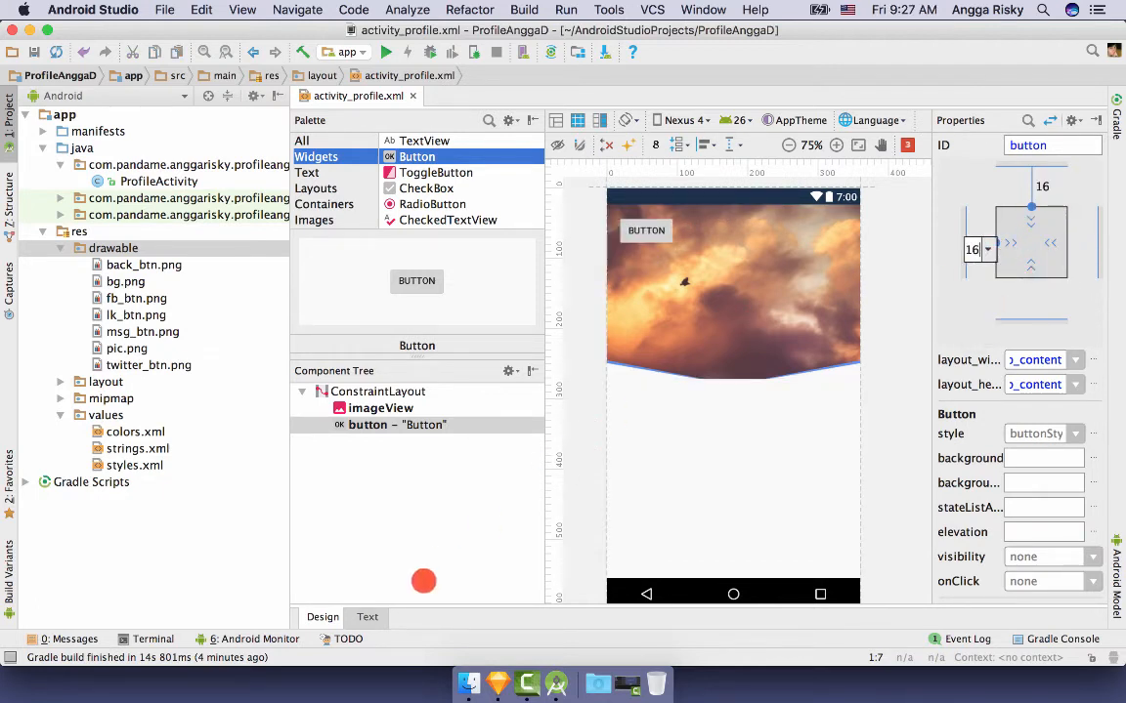
click(369, 616)
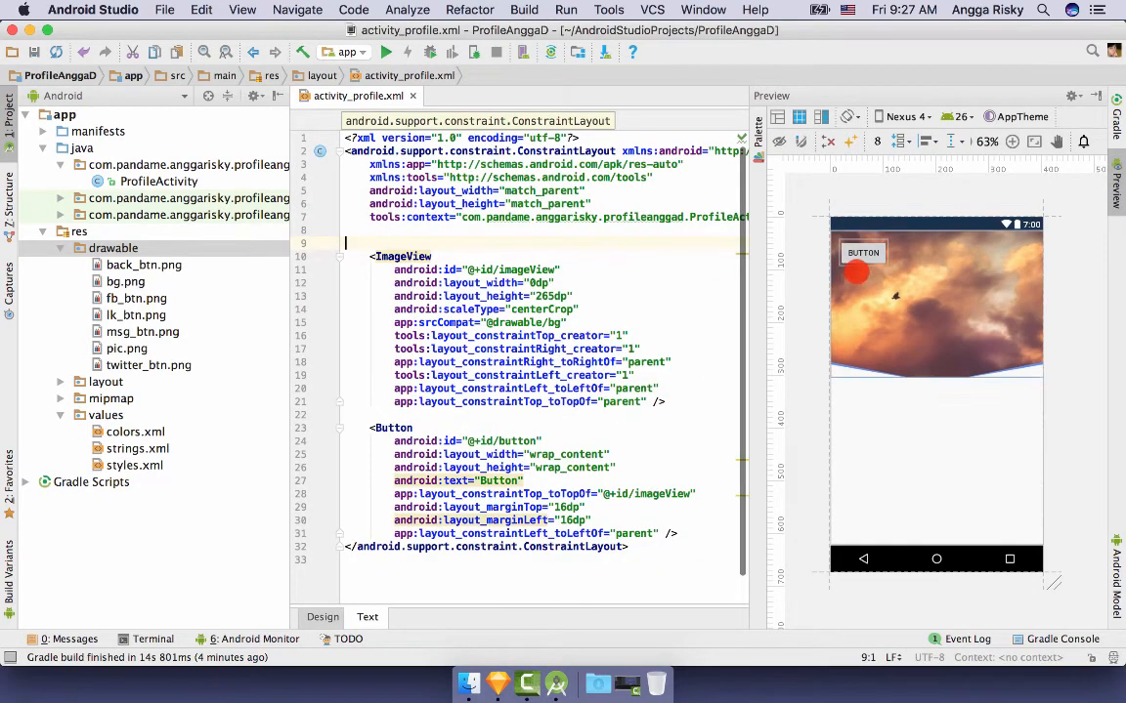
click(863, 252)
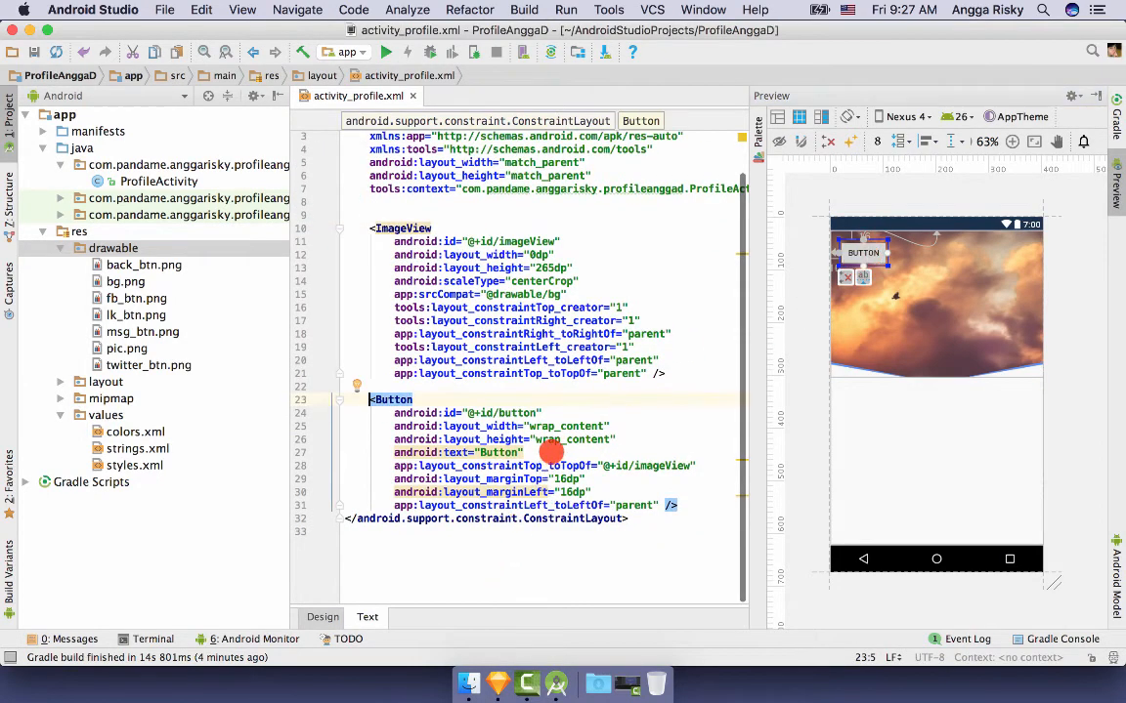
drag(551, 453, 630, 437)
key(BackSpace)
key(Return)
text(back)
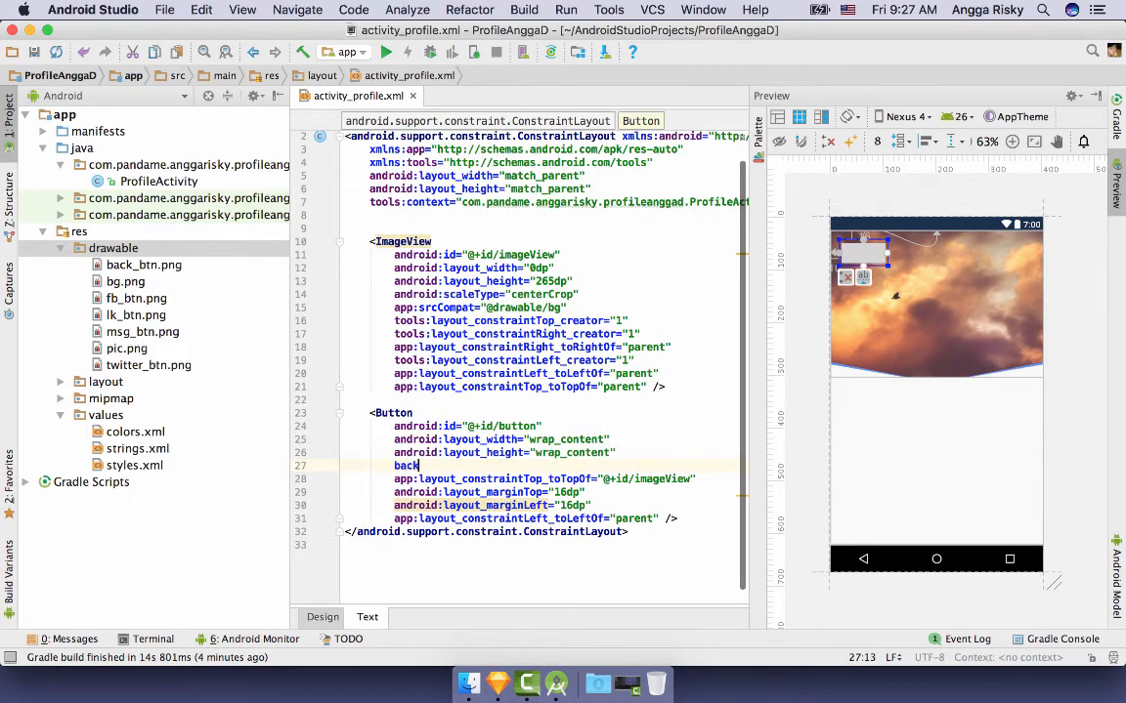
key(Return)
text(@draw)
key(Return)
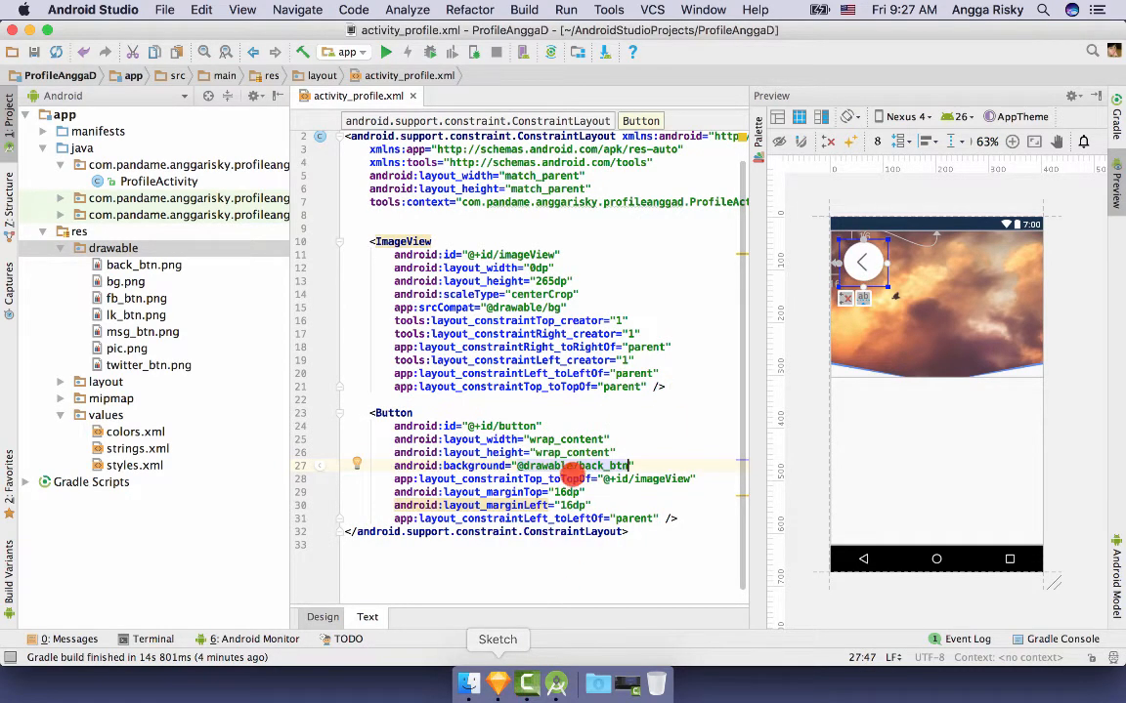
- Size the back button to 50dp by 50dp and return to the Design view
double_click(574, 440)
text(30dp)
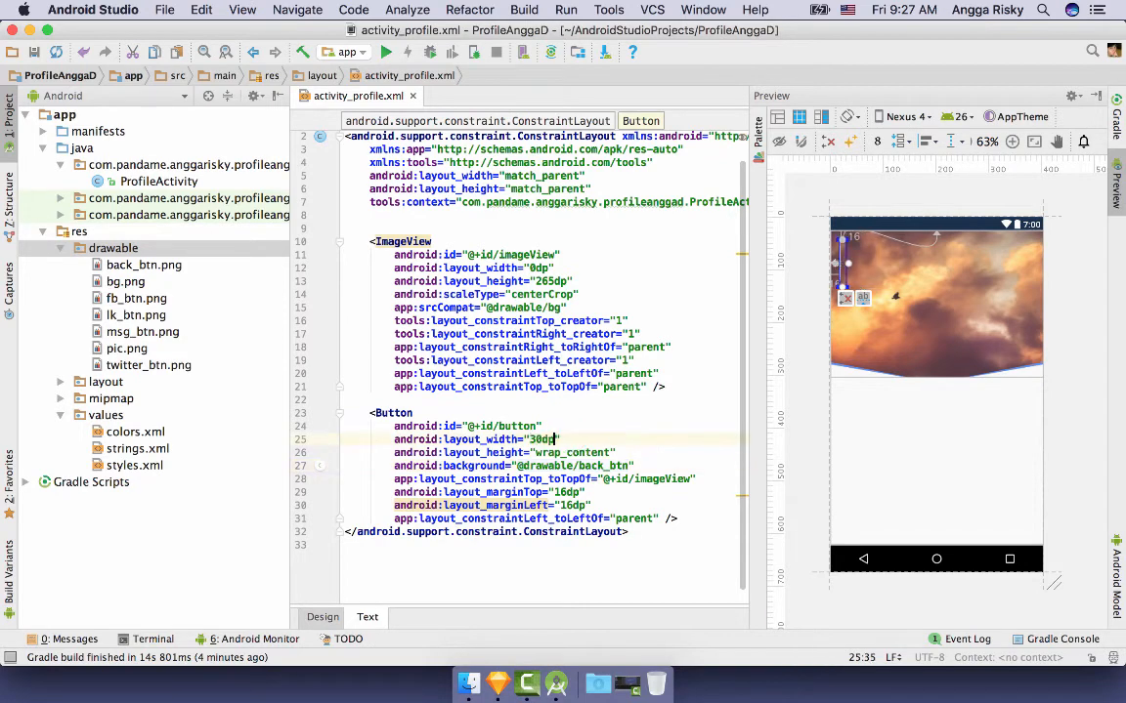
double_click(583, 453)
text(30dp)
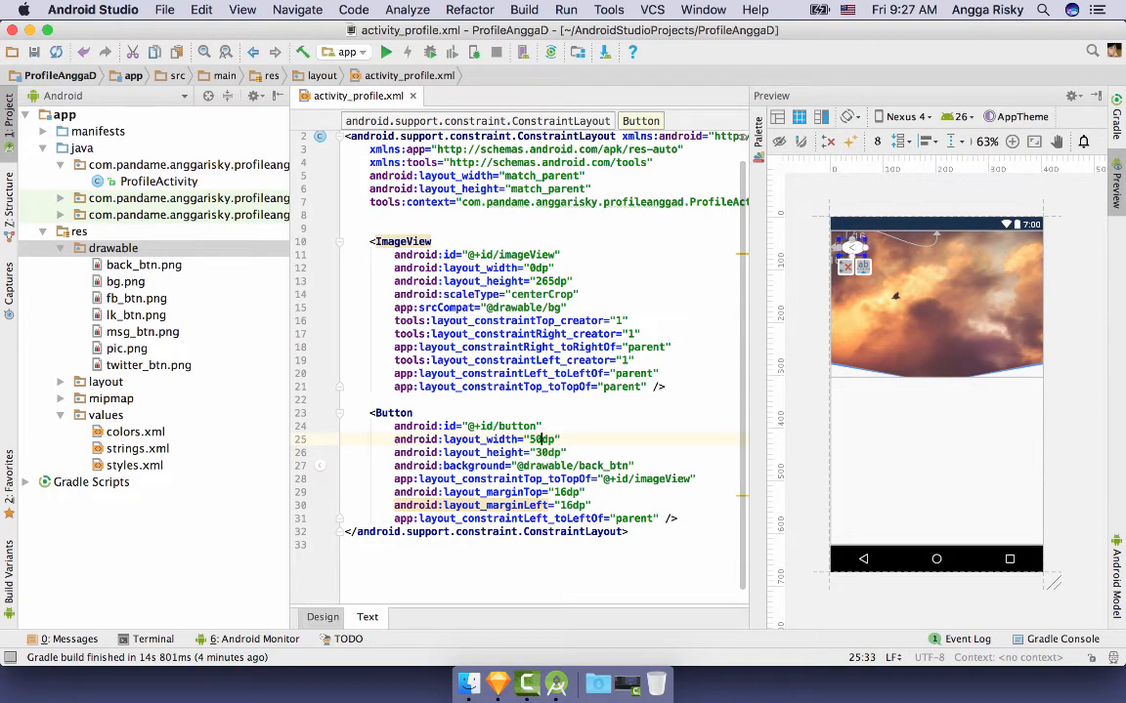
key(BackSpace)
text(5)
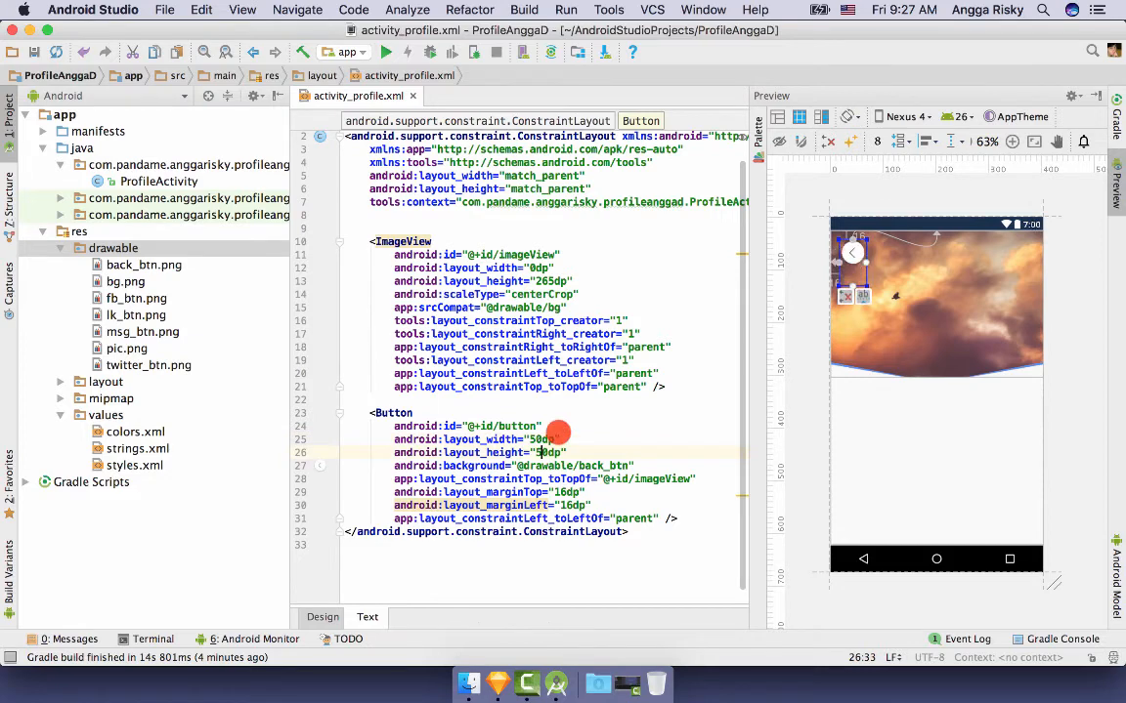
click(807, 353)
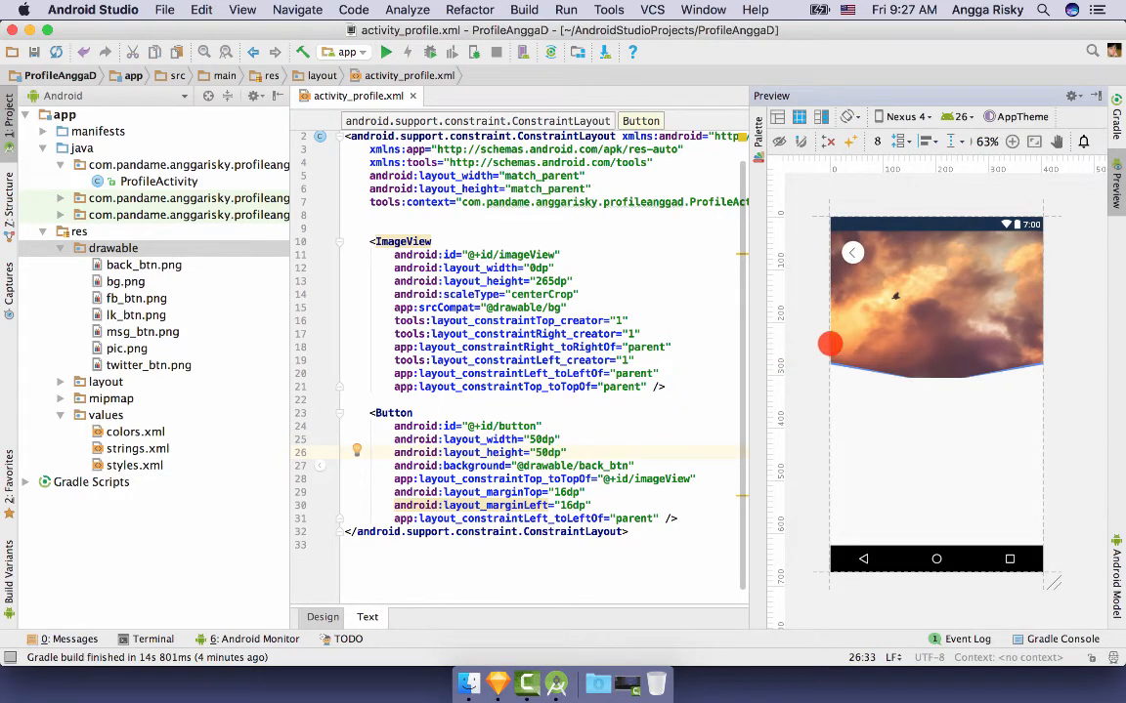
click(845, 317)
click(323, 618)
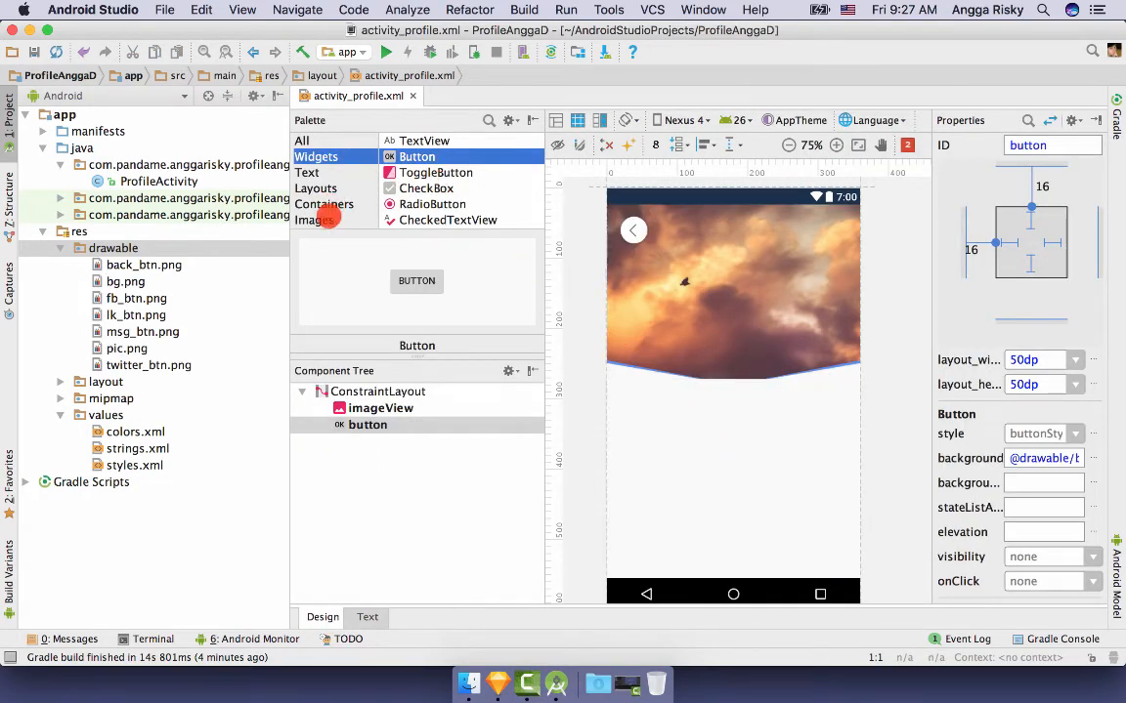
- Add a second ImageView to the layout showing the pic avatar image
click(323, 220)
drag(420, 156, 728, 352)
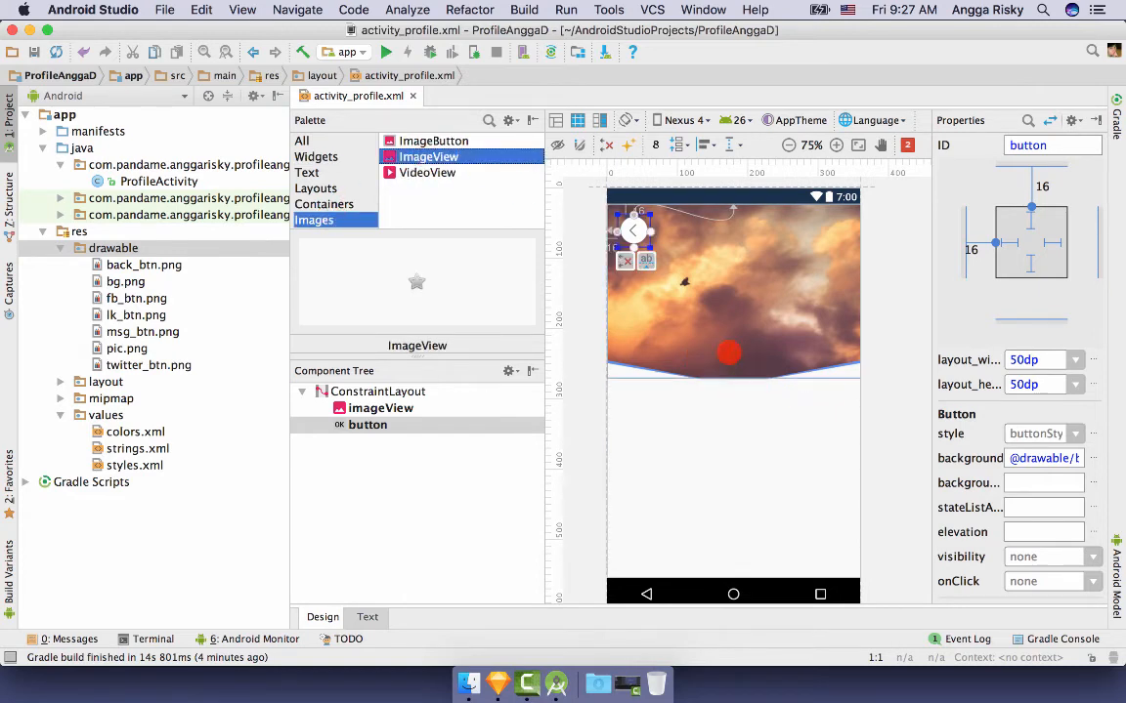
drag(426, 157, 676, 313)
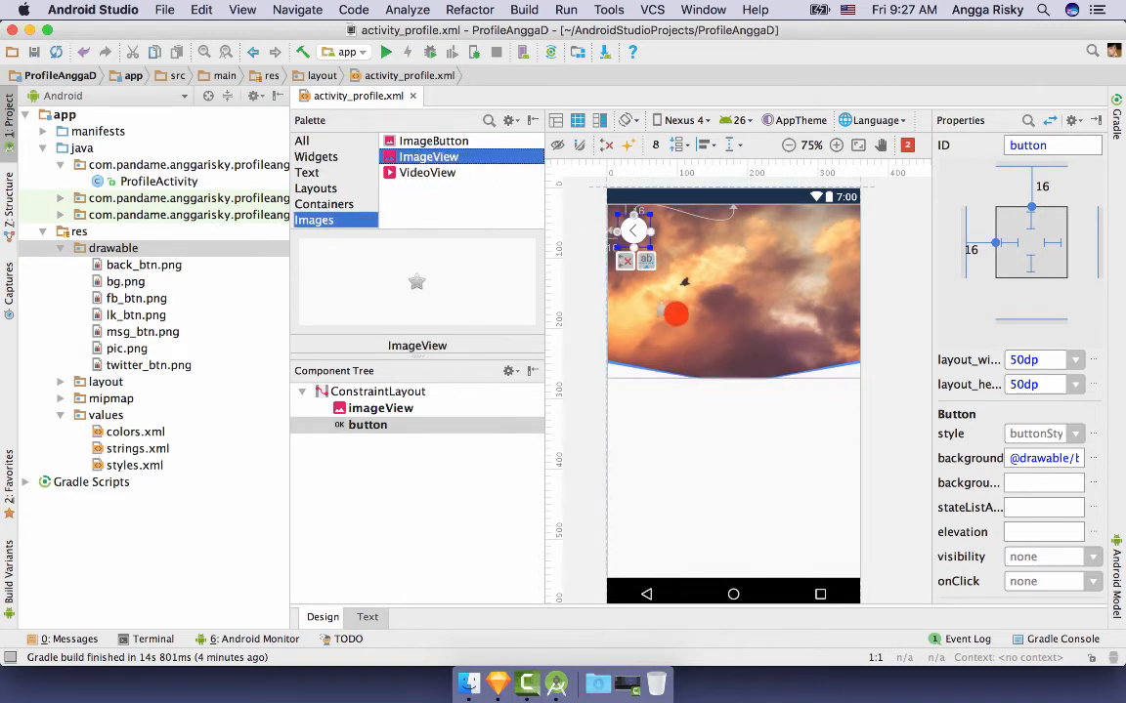
drag(752, 351, 751, 352)
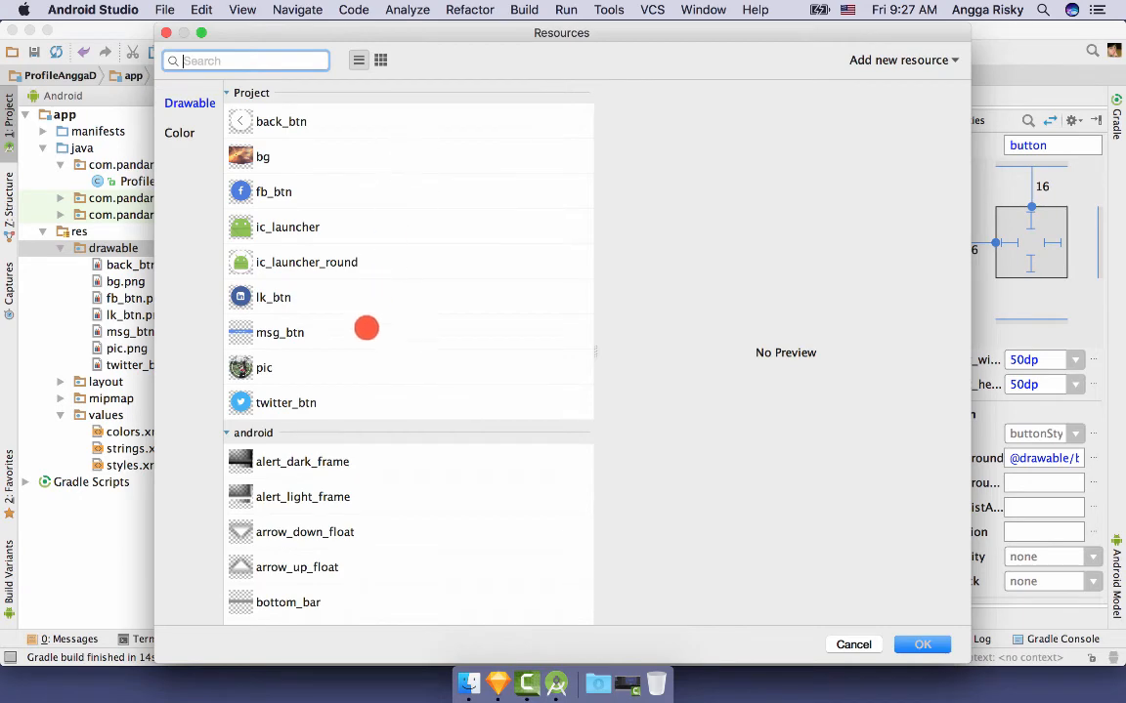
click(357, 363)
click(921, 645)
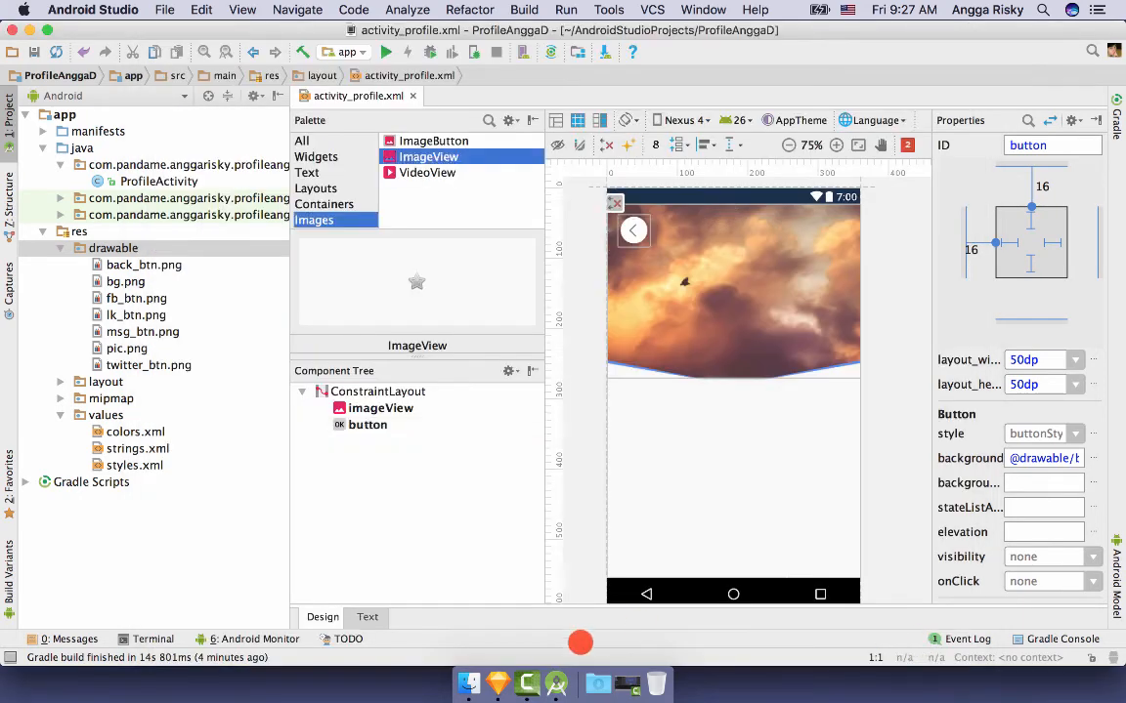
click(497, 684)
click(496, 360)
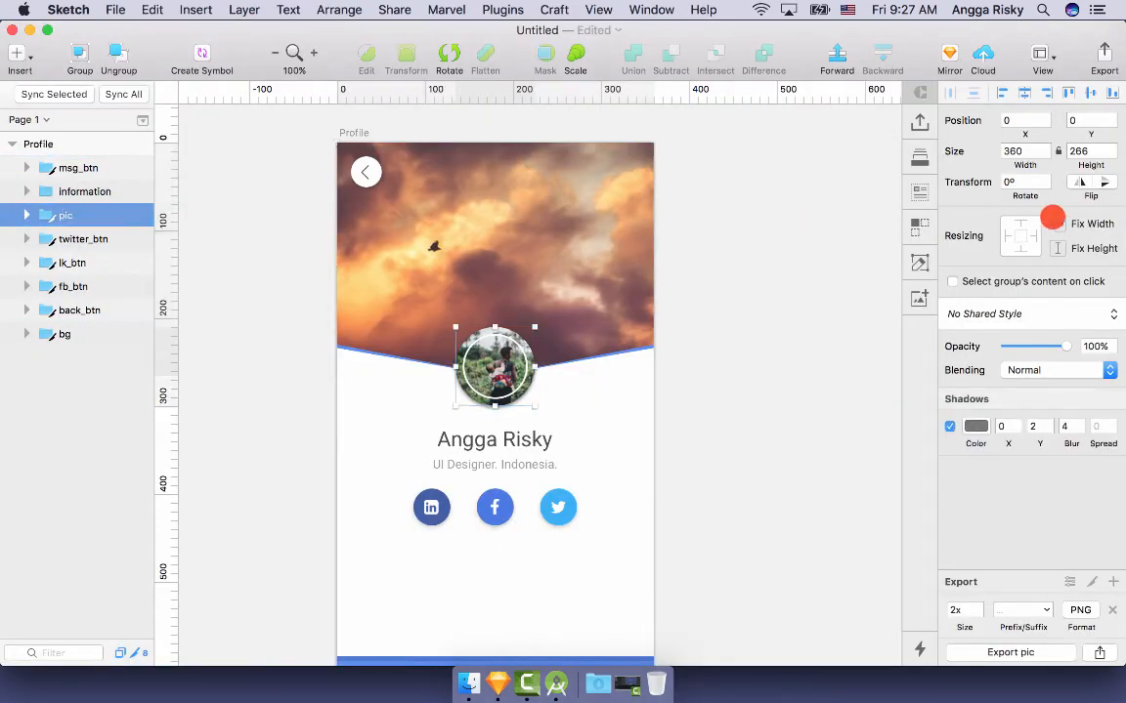
click(559, 684)
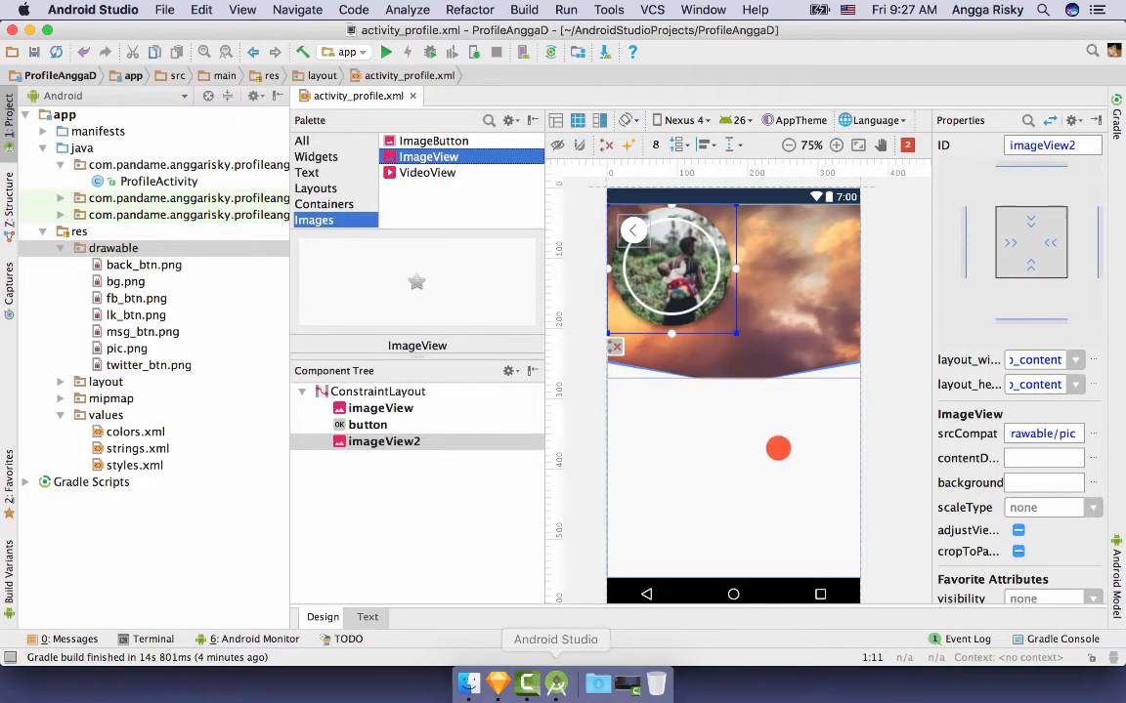
- Make the avatar 120dp square, place it on the header's bottom edge, and constrain both sides to the parent
click(1037, 361)
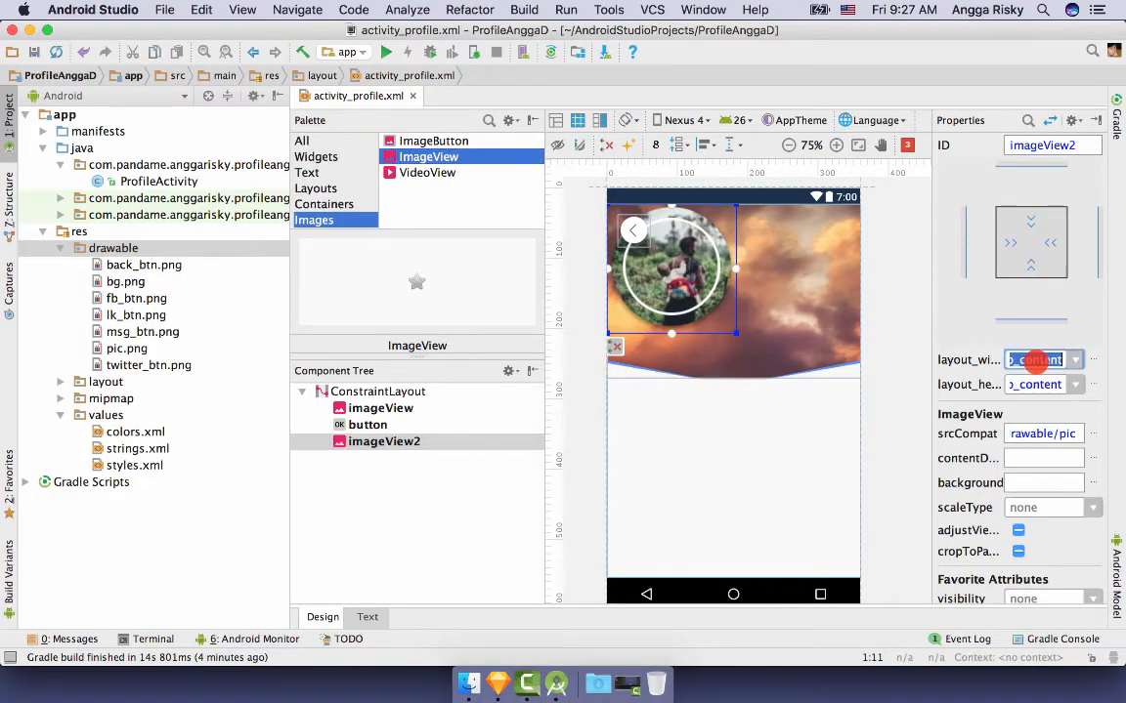
key(Return)
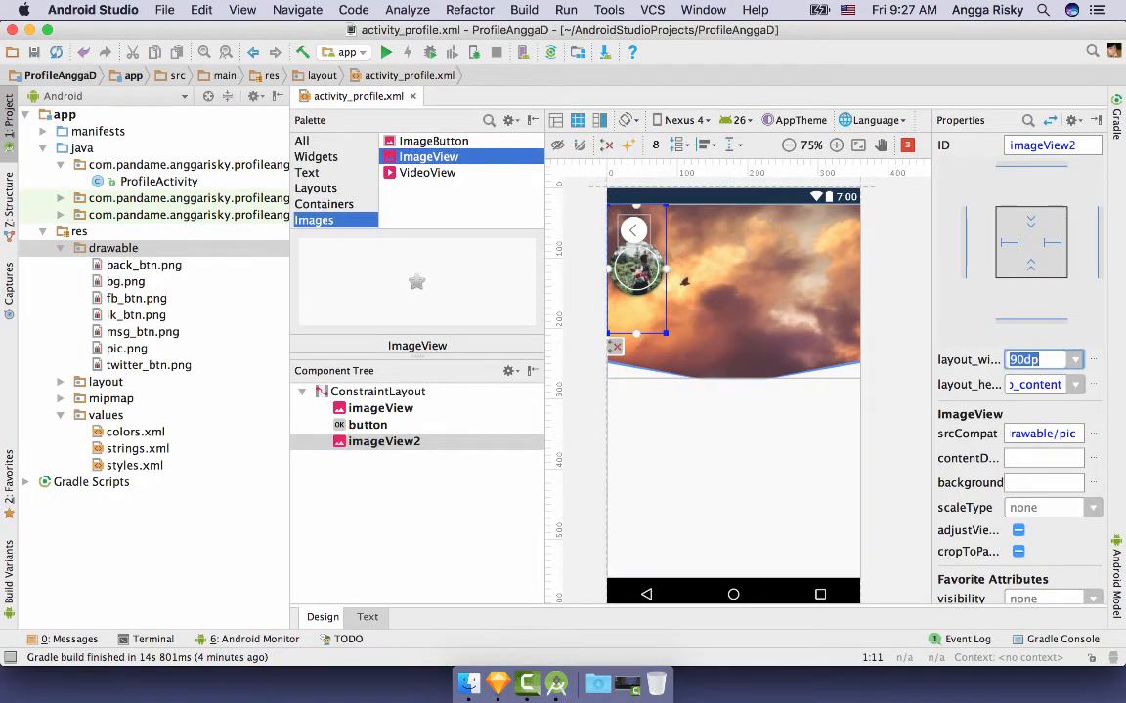
key(Return)
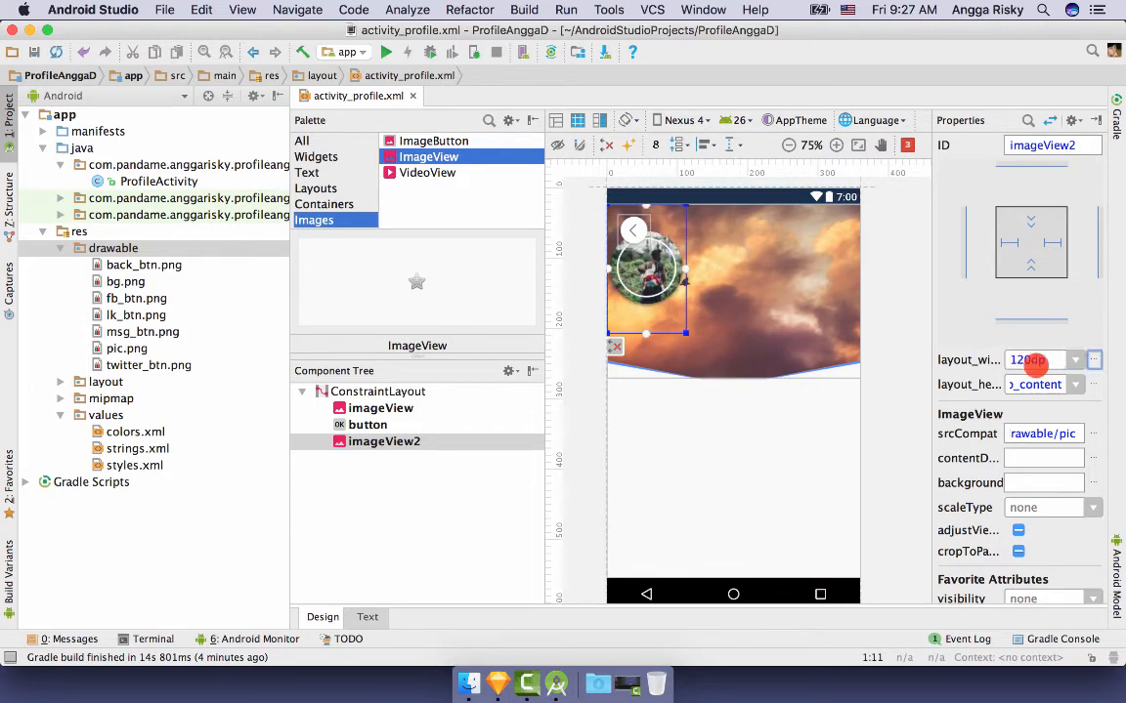
text(120)
key(Return)
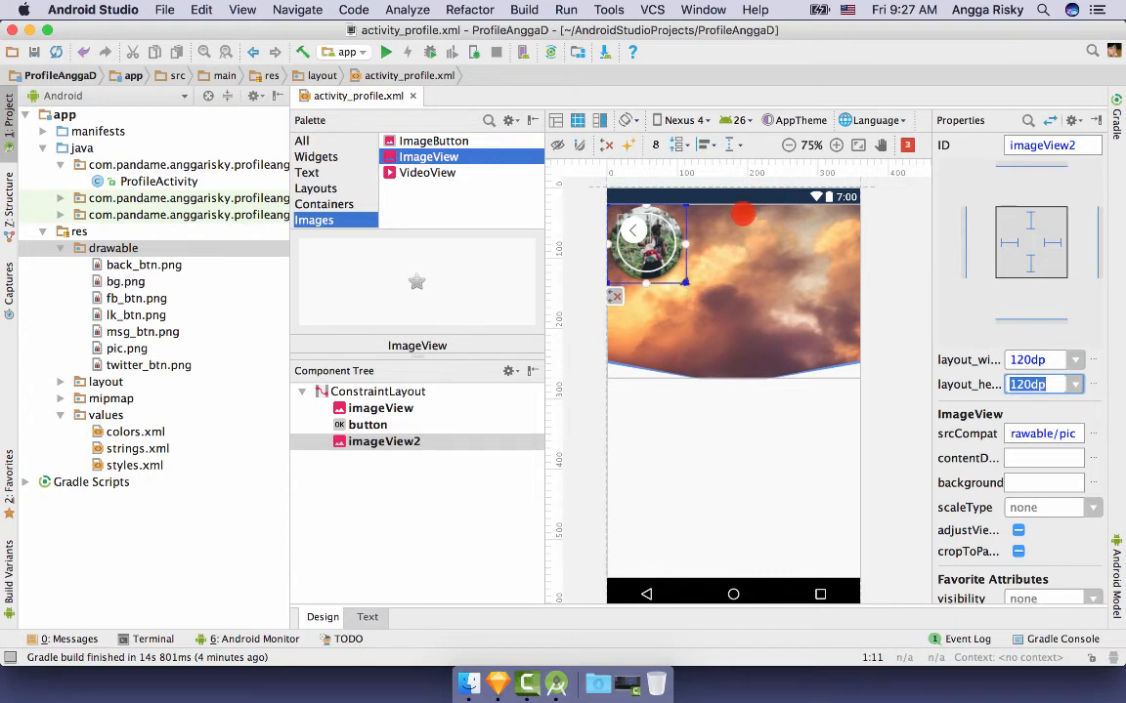
drag(640, 249, 733, 381)
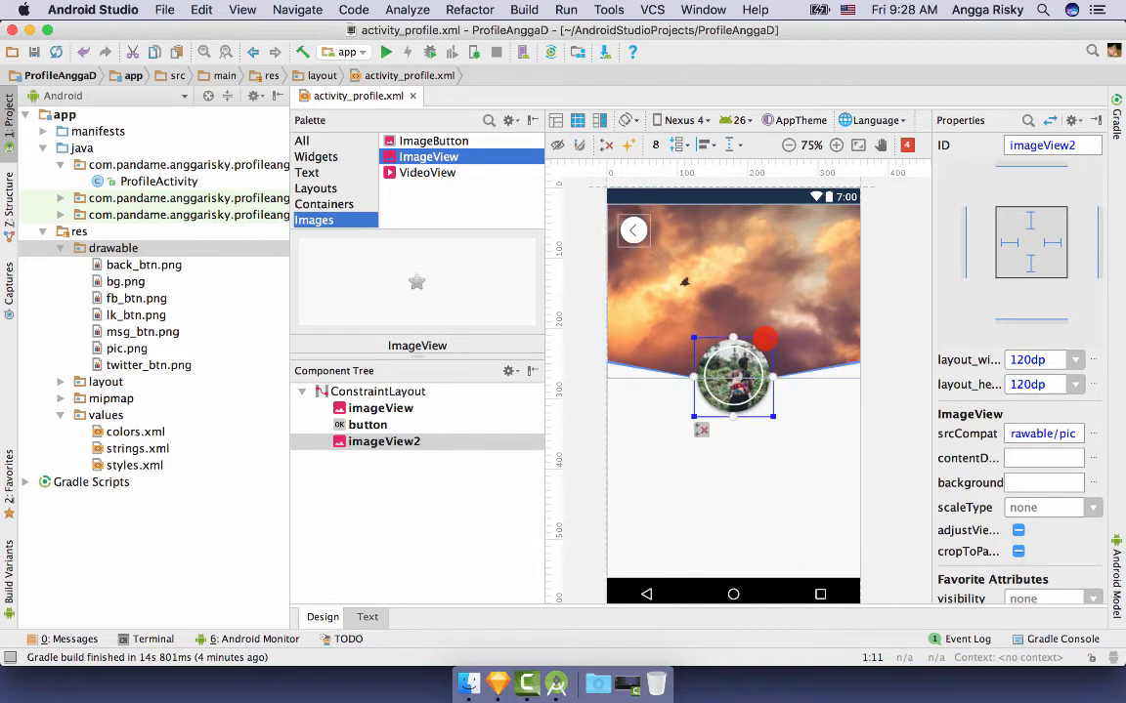
drag(773, 377, 608, 377)
click(884, 324)
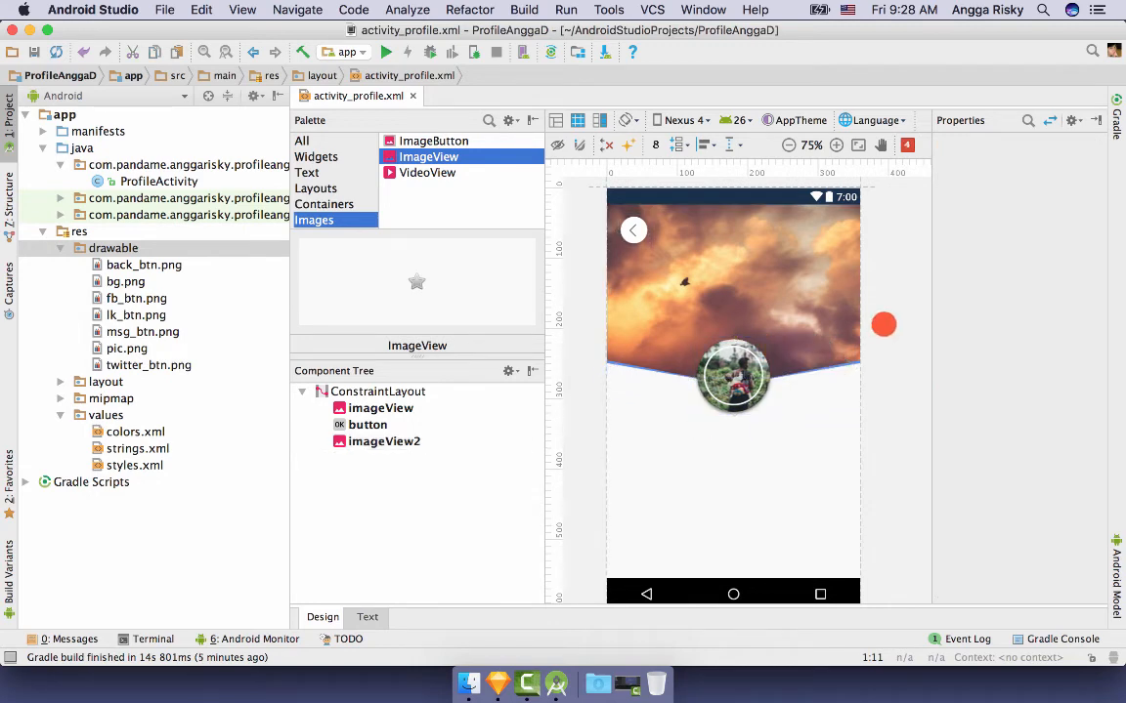
- Drop a new Button near the bottom of the profile screen
scroll(883, 324, down, 2)
scroll(883, 324, down, 1)
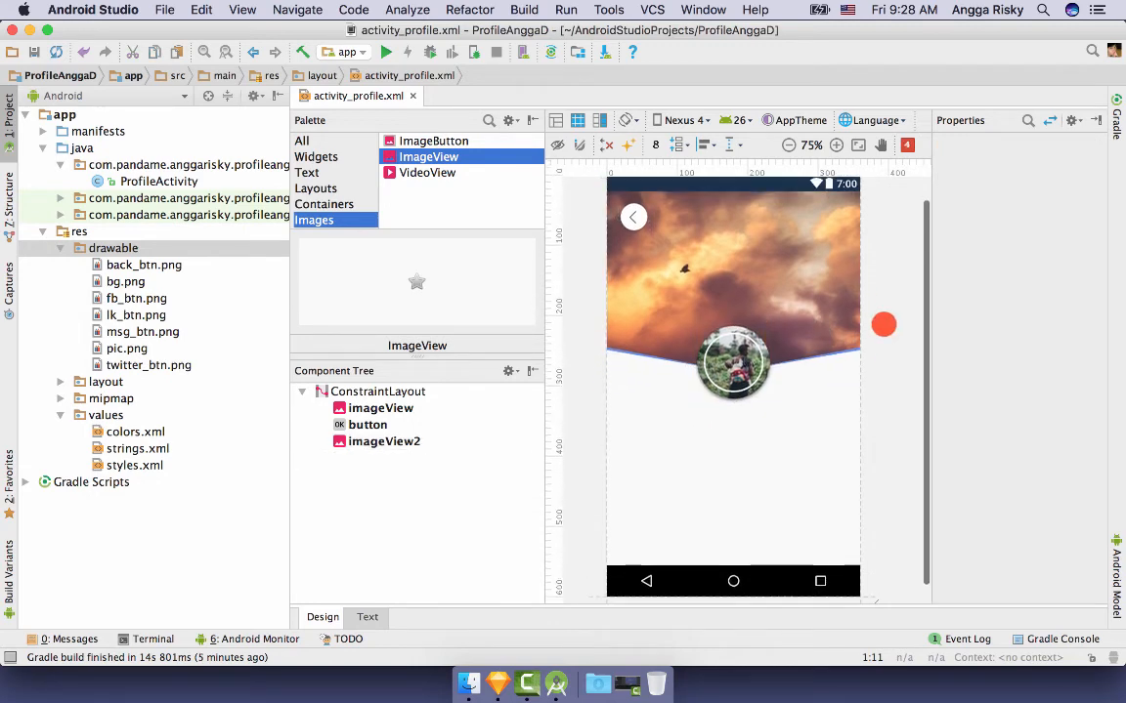
click(737, 370)
click(871, 312)
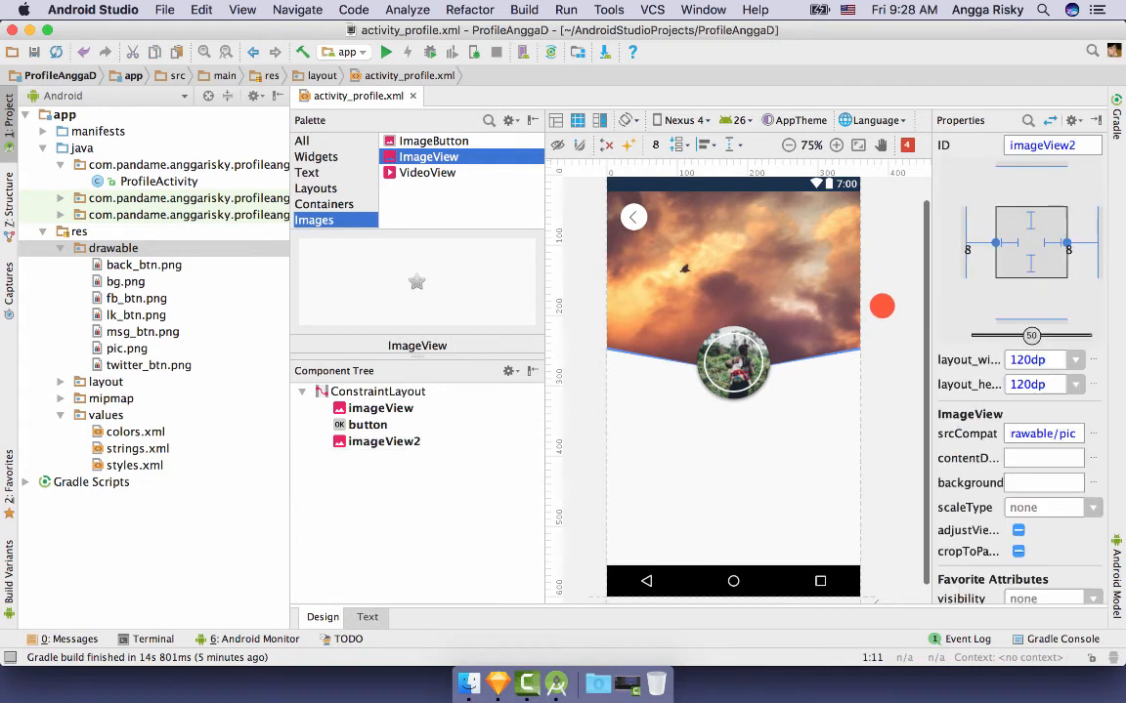
scroll(880, 307, up, 5)
scroll(881, 307, down, 2)
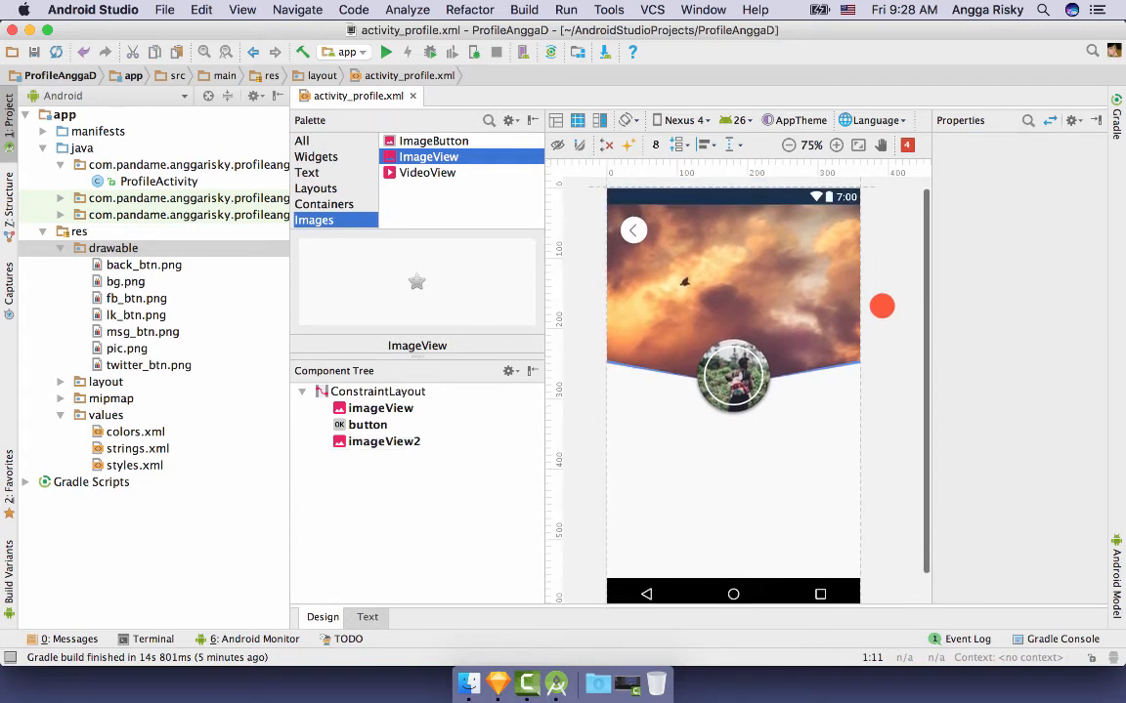
scroll(317, 186, down, 5)
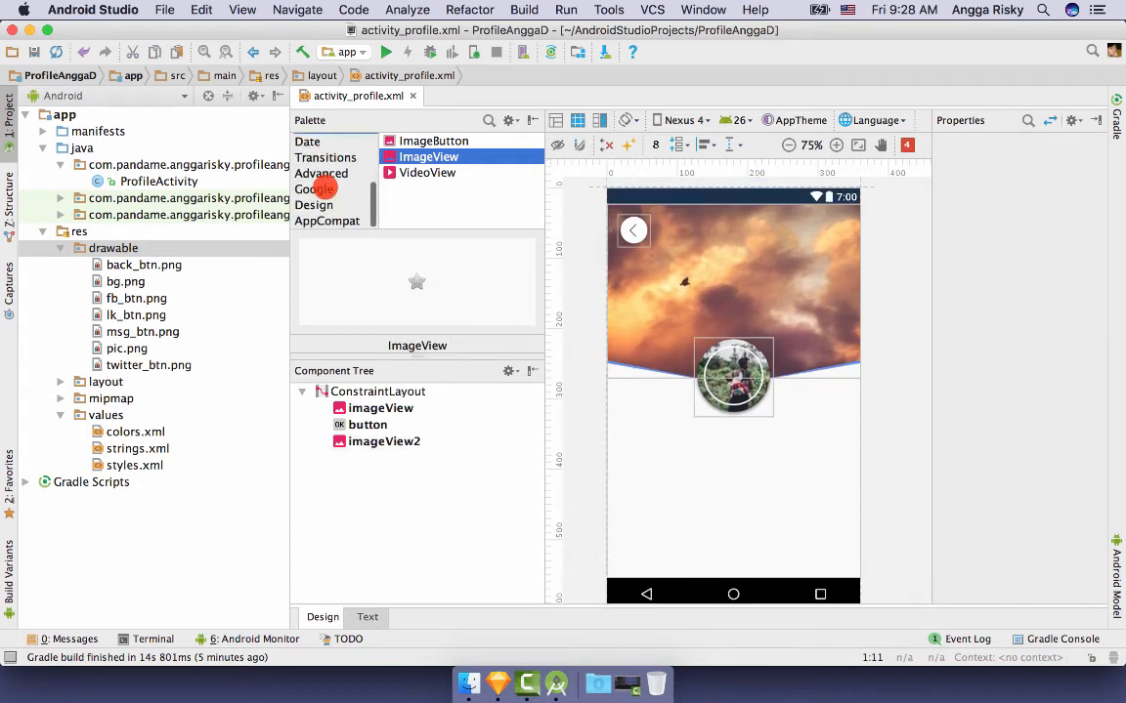
scroll(334, 171, up, 4)
scroll(328, 173, up, 1)
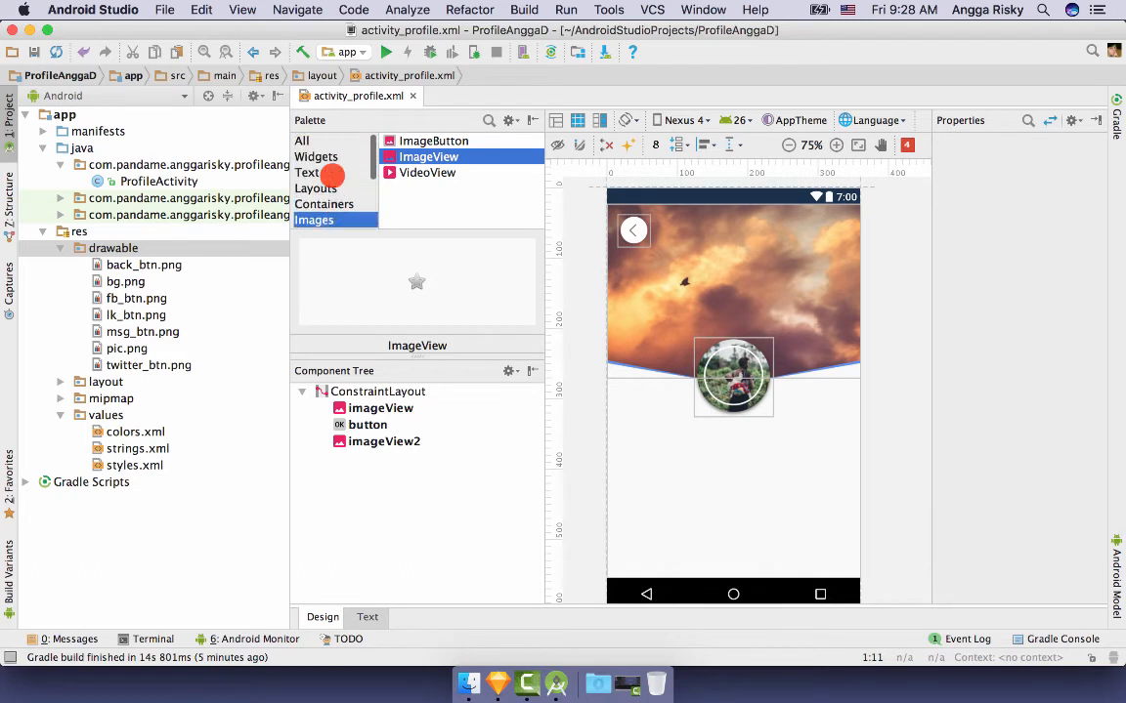
click(333, 156)
click(418, 156)
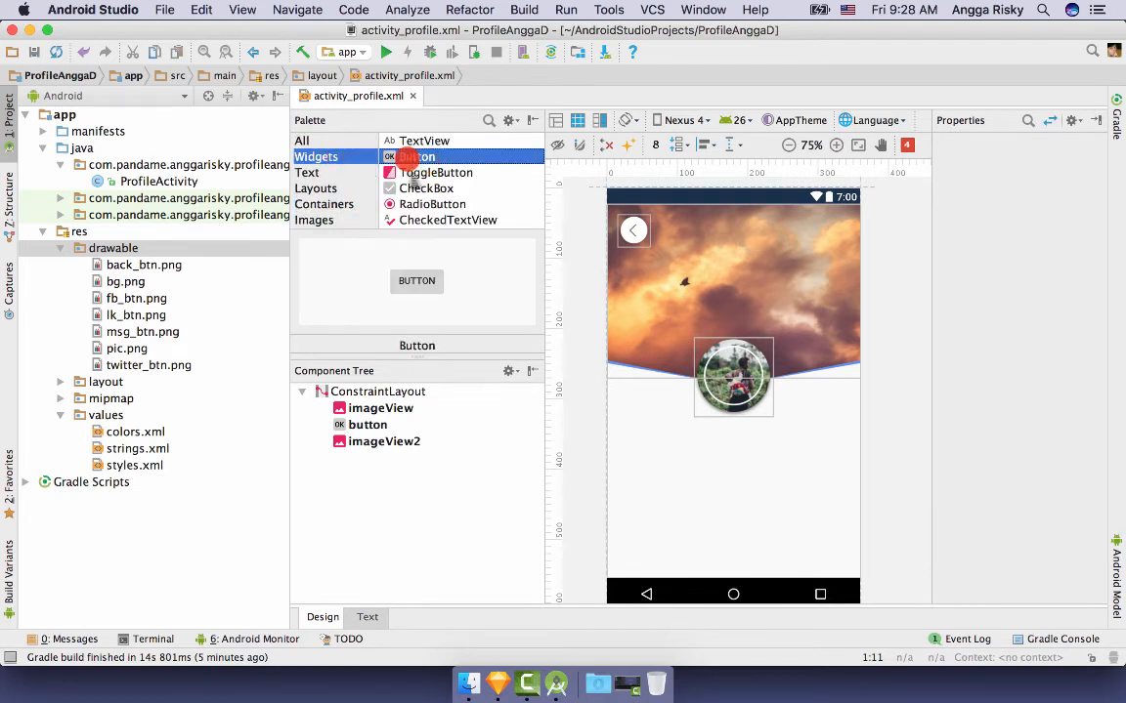
drag(409, 156, 611, 544)
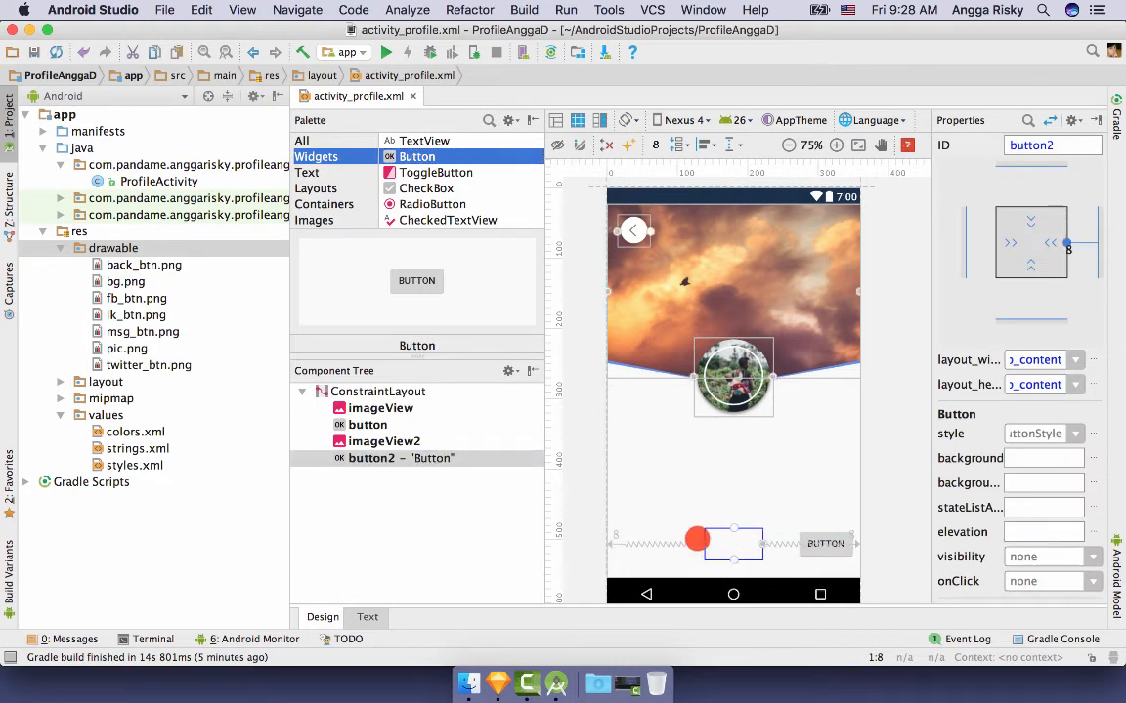
- Anchor the new button to the layout bottom with a 0dp bottom margin
scroll(733, 559, down, 2)
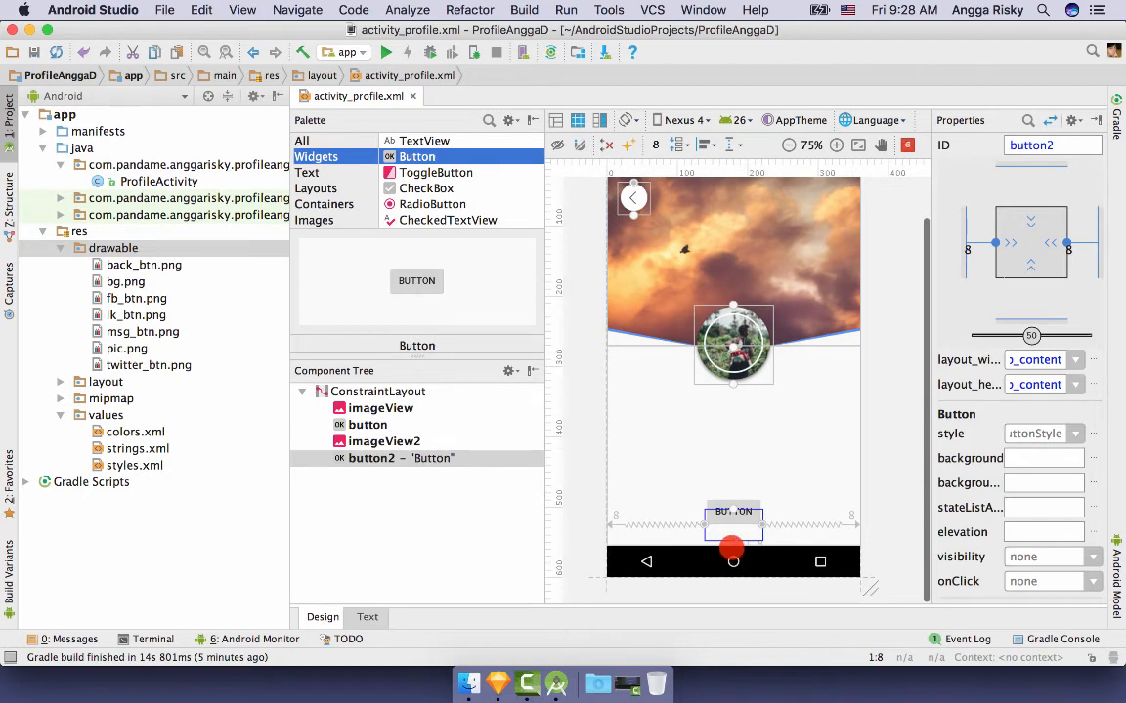
drag(733, 549, 732, 555)
click(1055, 296)
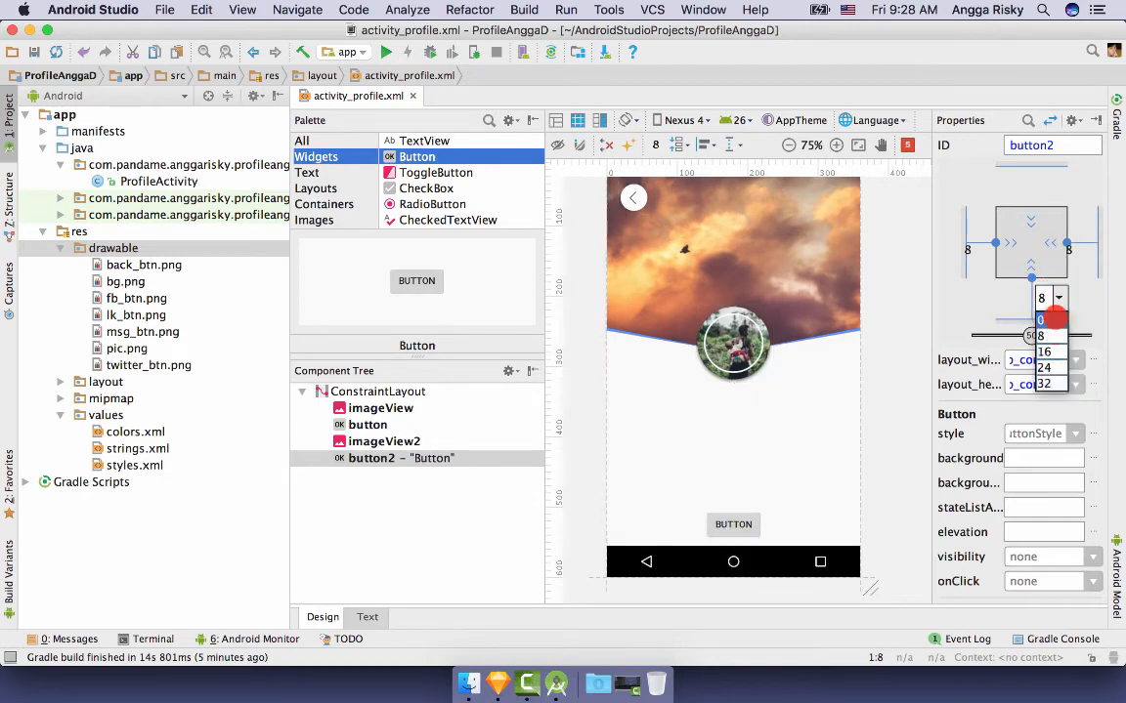
click(1048, 320)
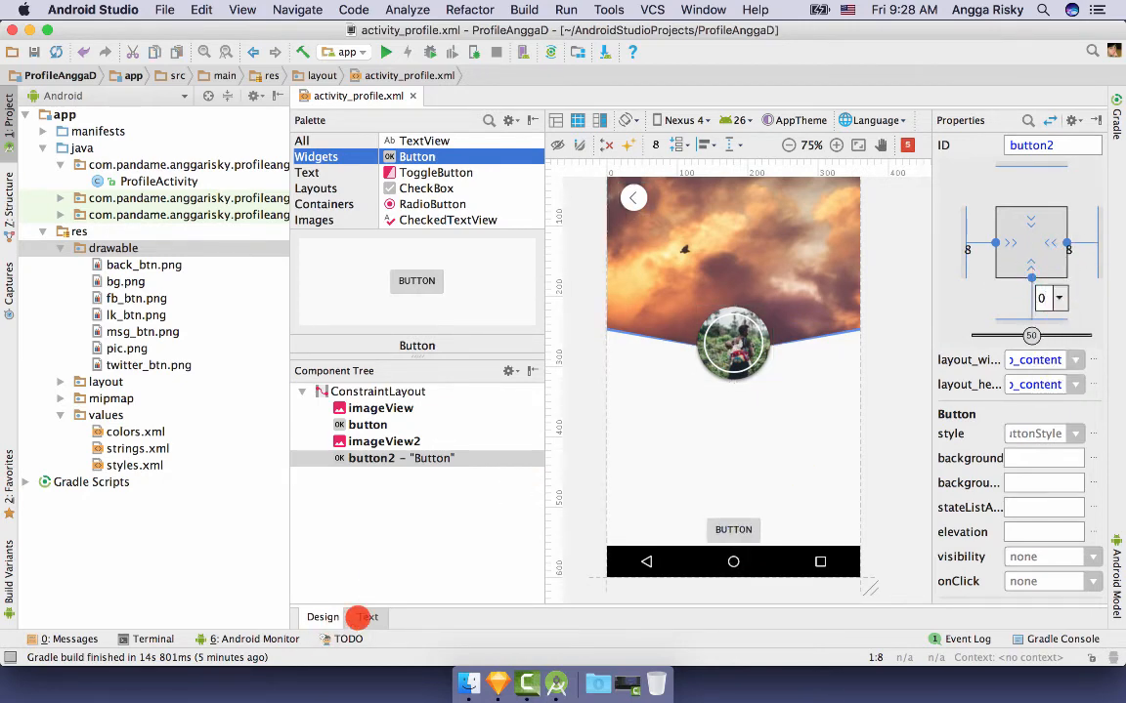
click(362, 617)
click(938, 529)
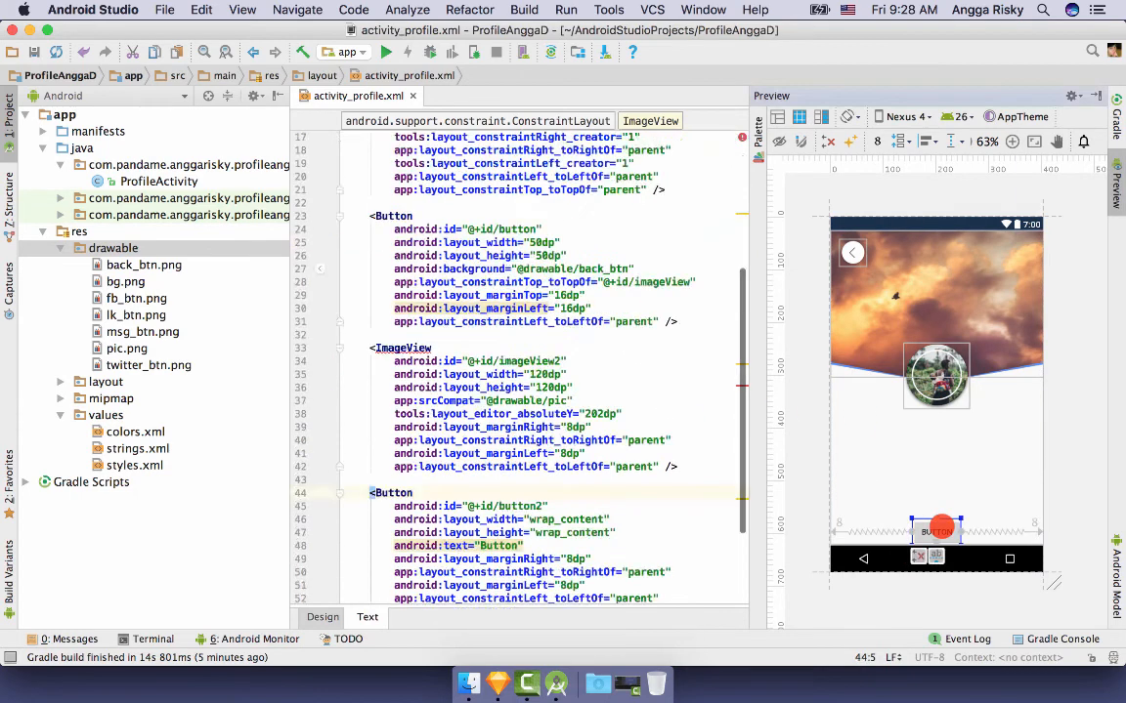
click(600, 413)
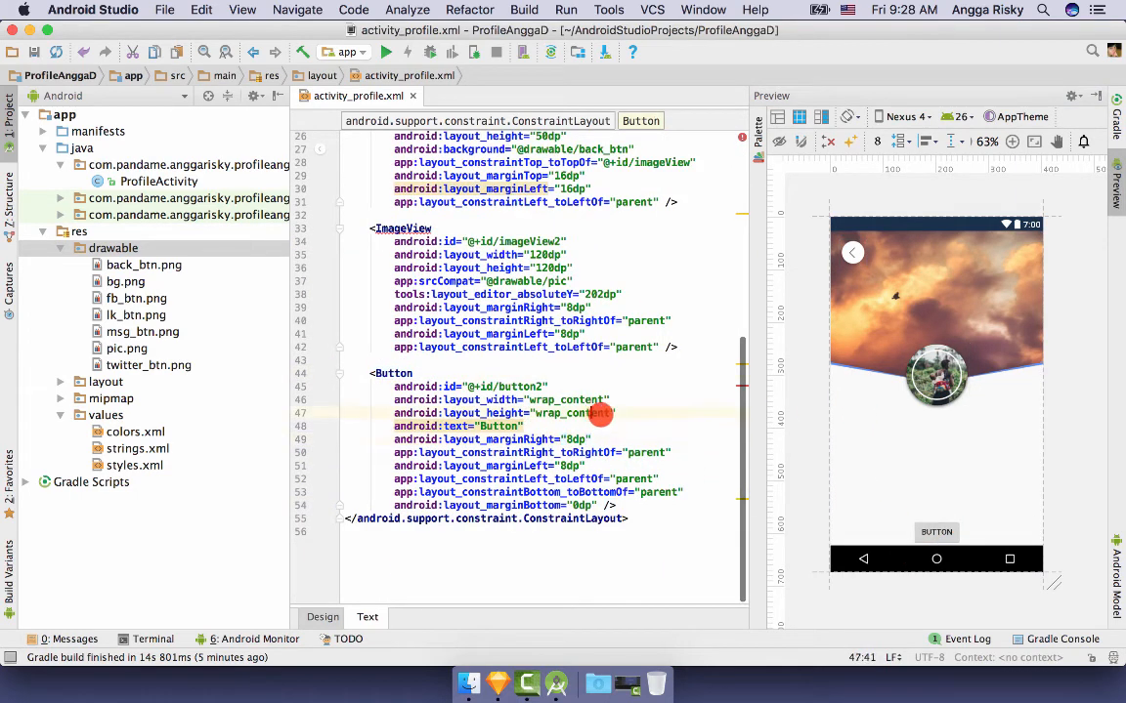
drag(623, 407, 622, 404)
key(BackSpace)
key(Return)
text(a)
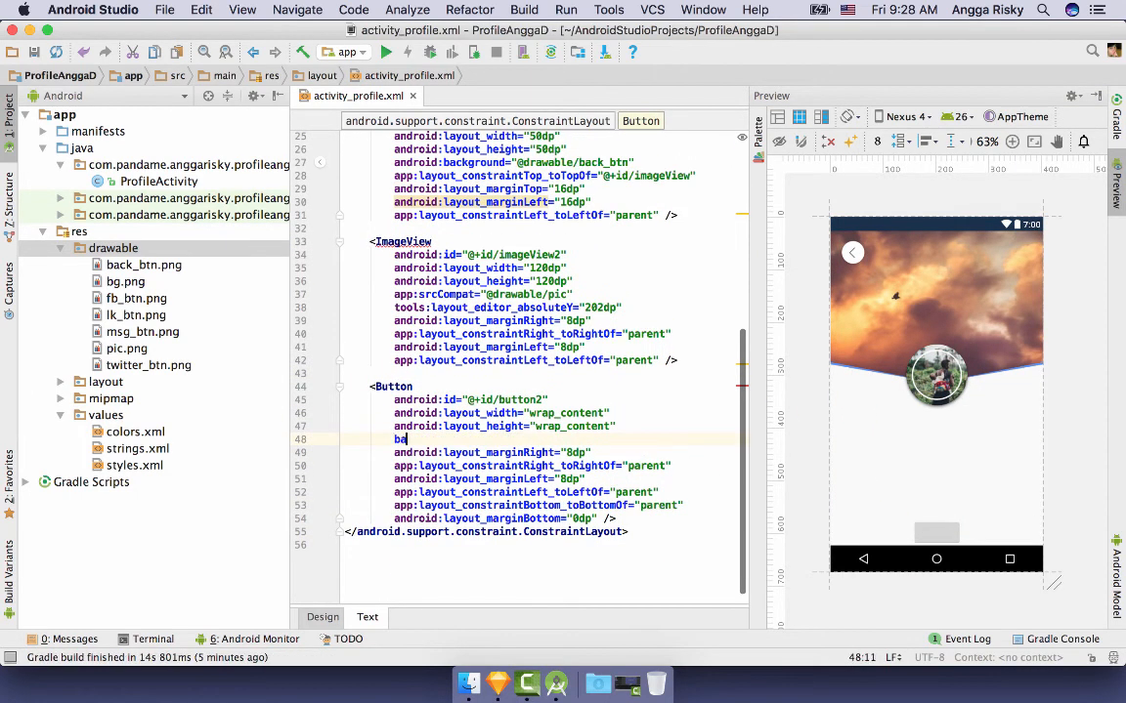
text(ndroid:background="@"draw")
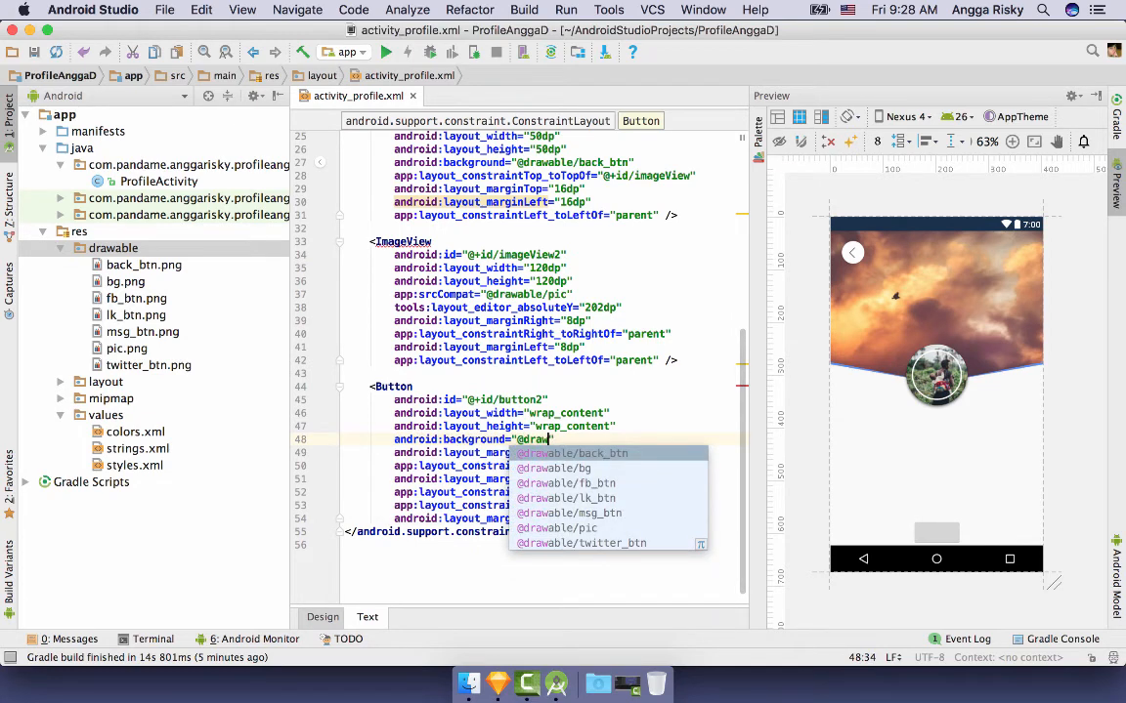
key(Down)
key(Down)
key(Down)
key(Down)
key(Return)
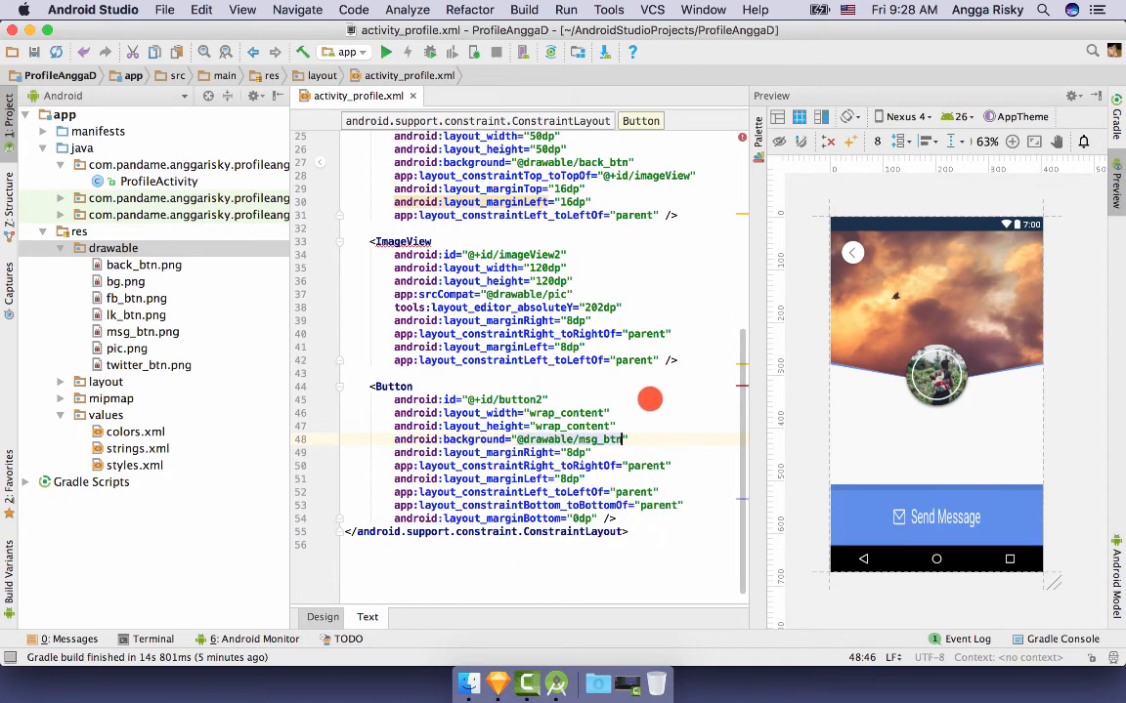
- Change the button's layout_height from wrap_content to a fixed 60dp and view the design
double_click(593, 426)
key(BackSpace)
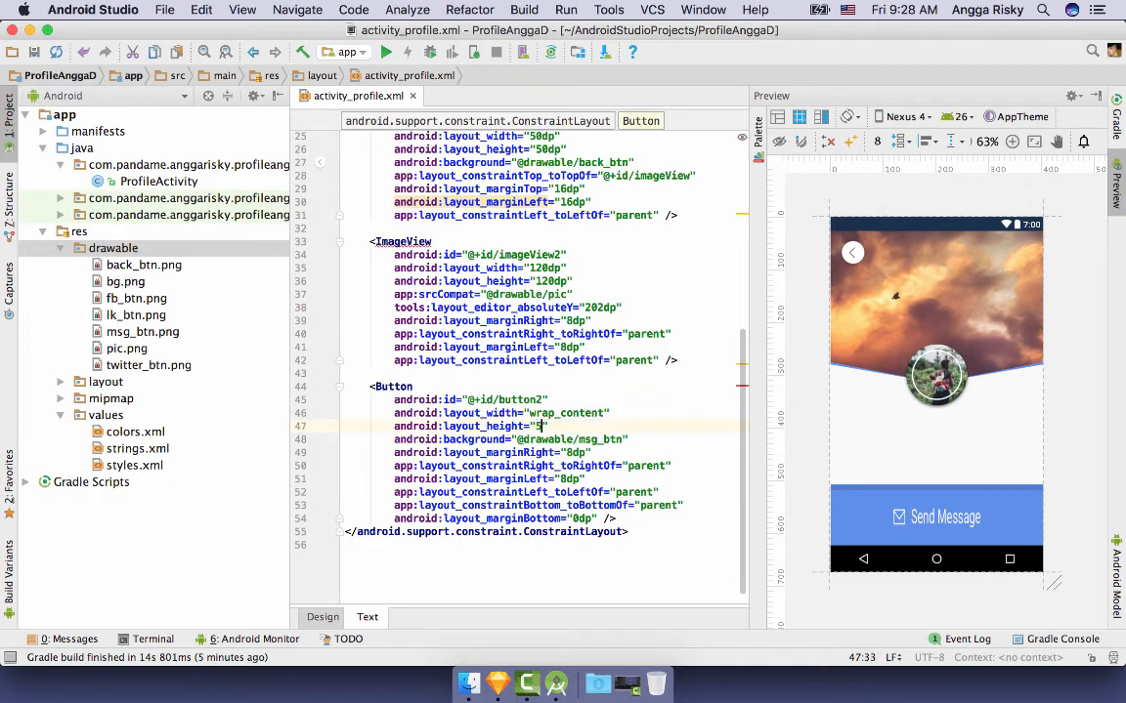
text(50dp)
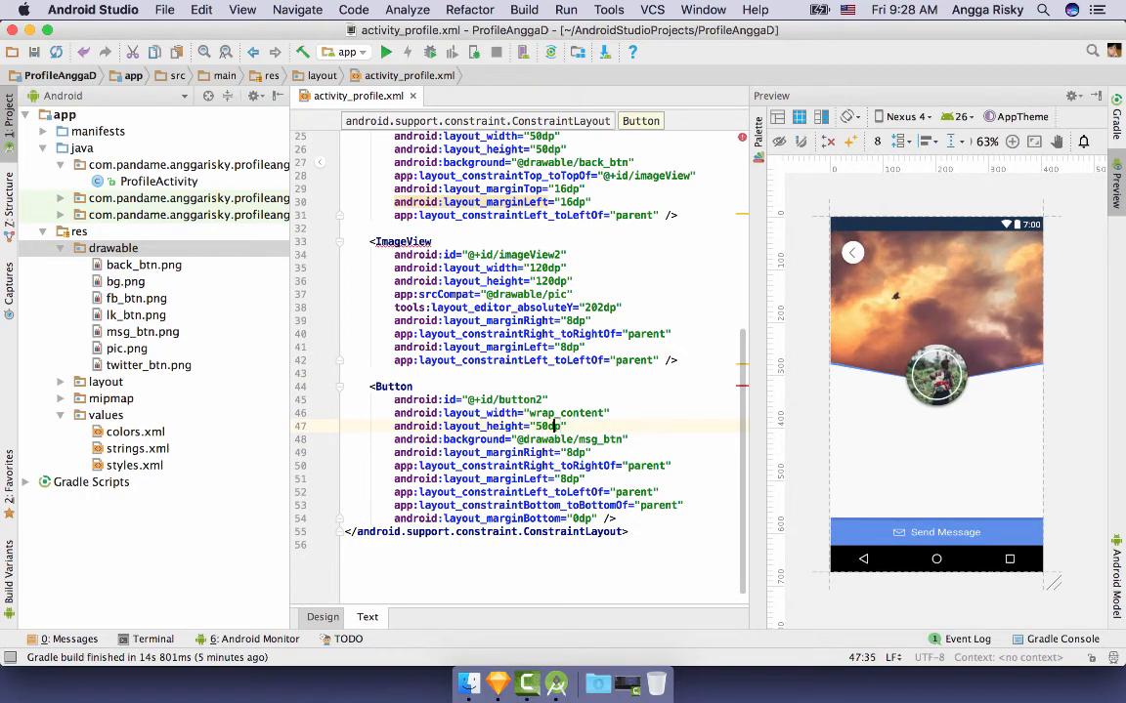
key(BackSpace)
text(7)
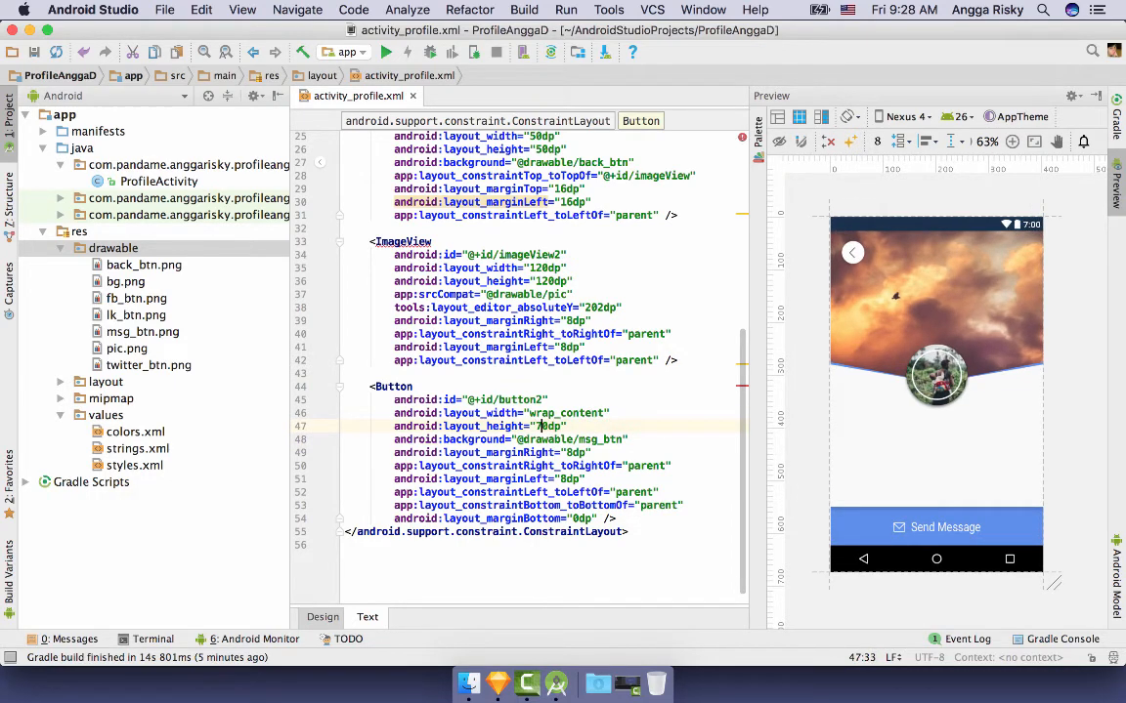
text(6)
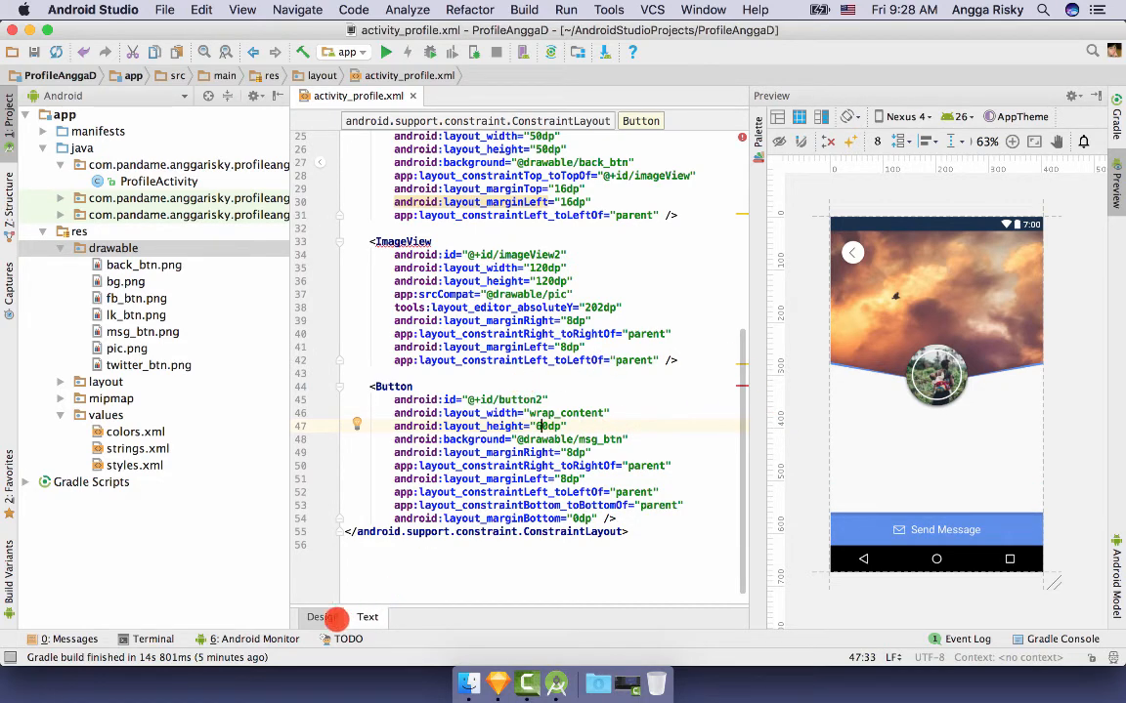
click(324, 616)
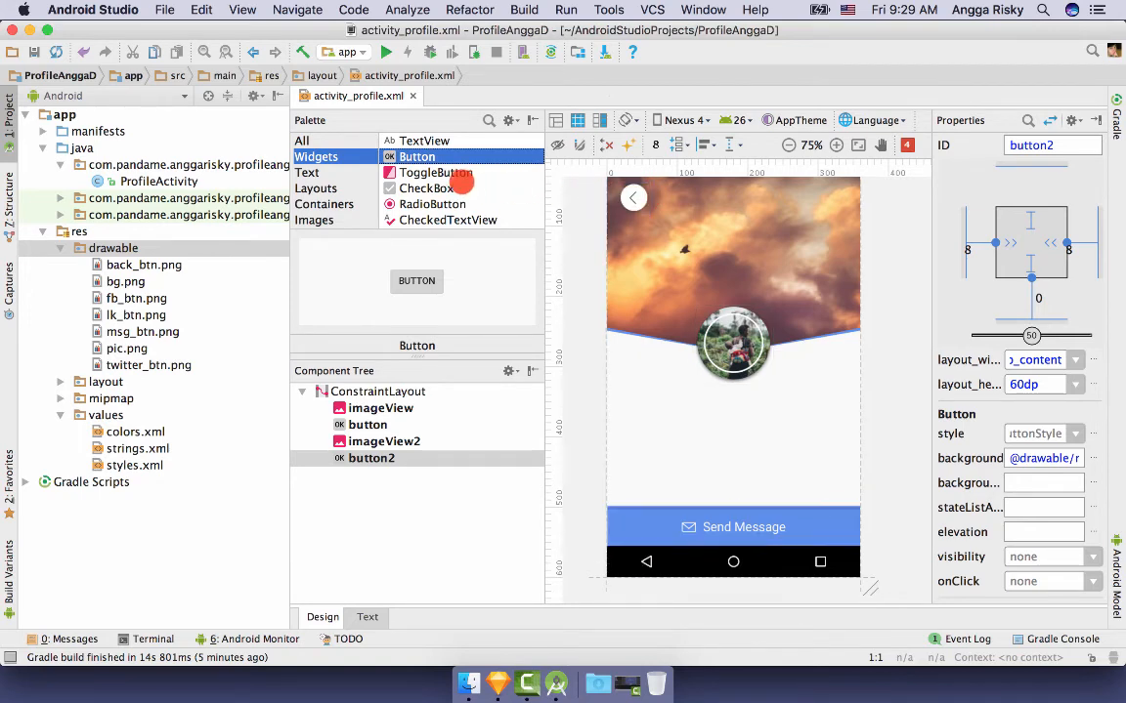
drag(411, 146, 707, 402)
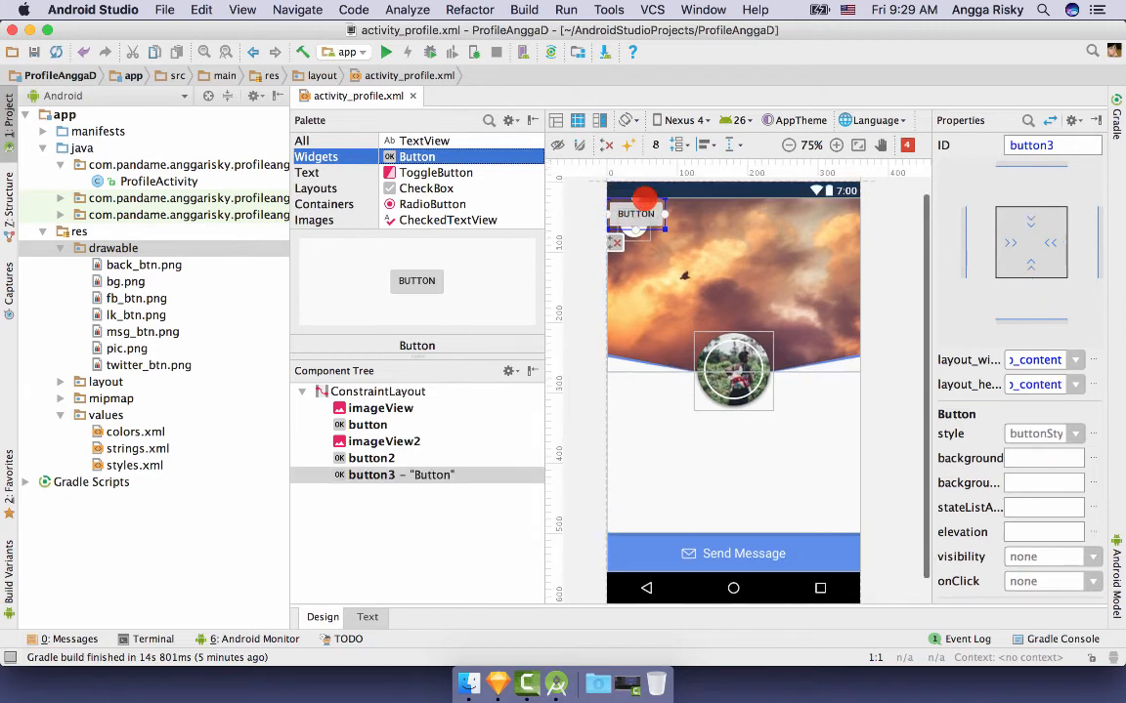
drag(642, 209, 736, 402)
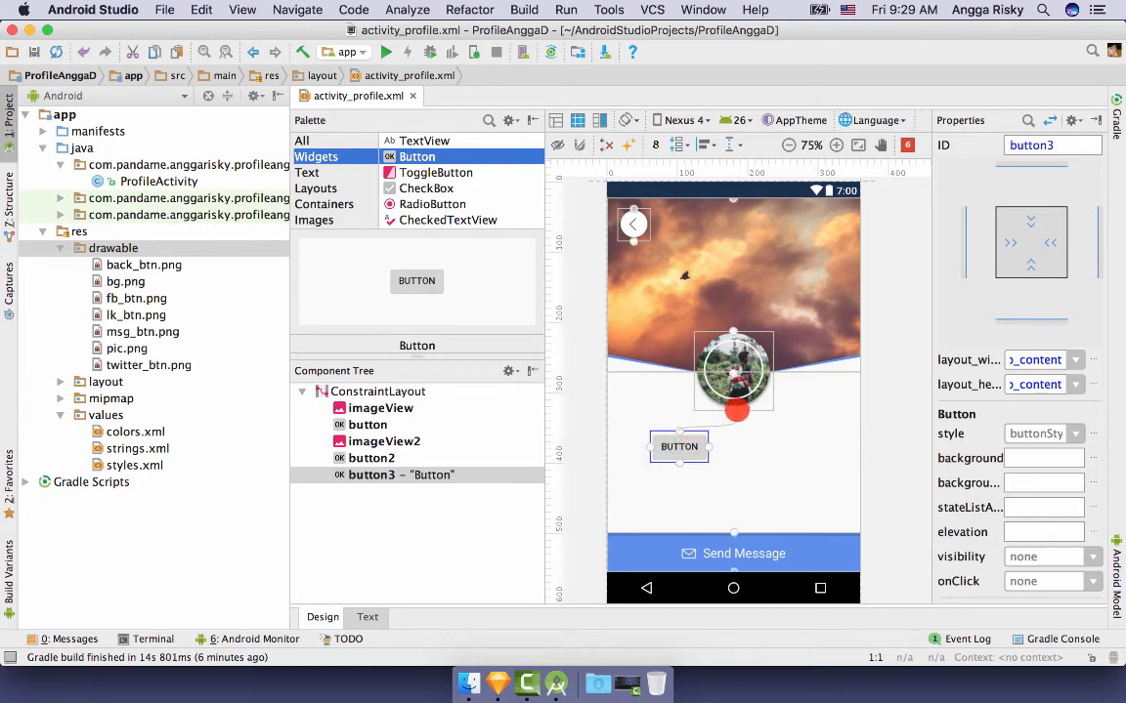
click(1063, 188)
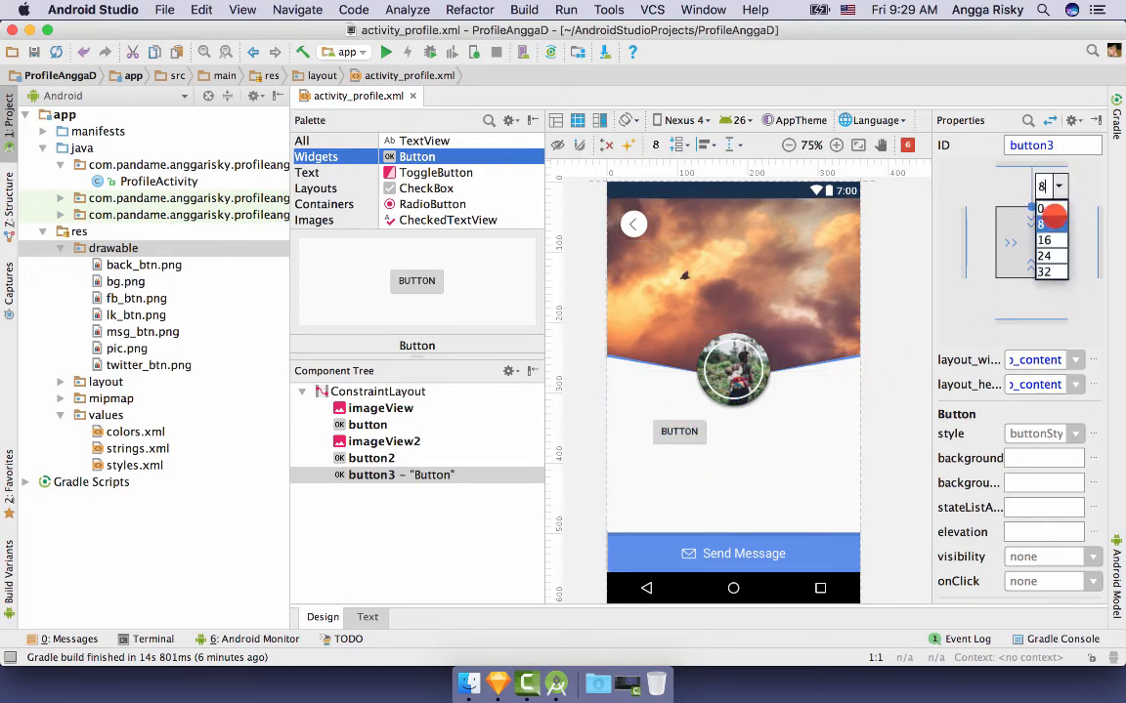
click(1046, 284)
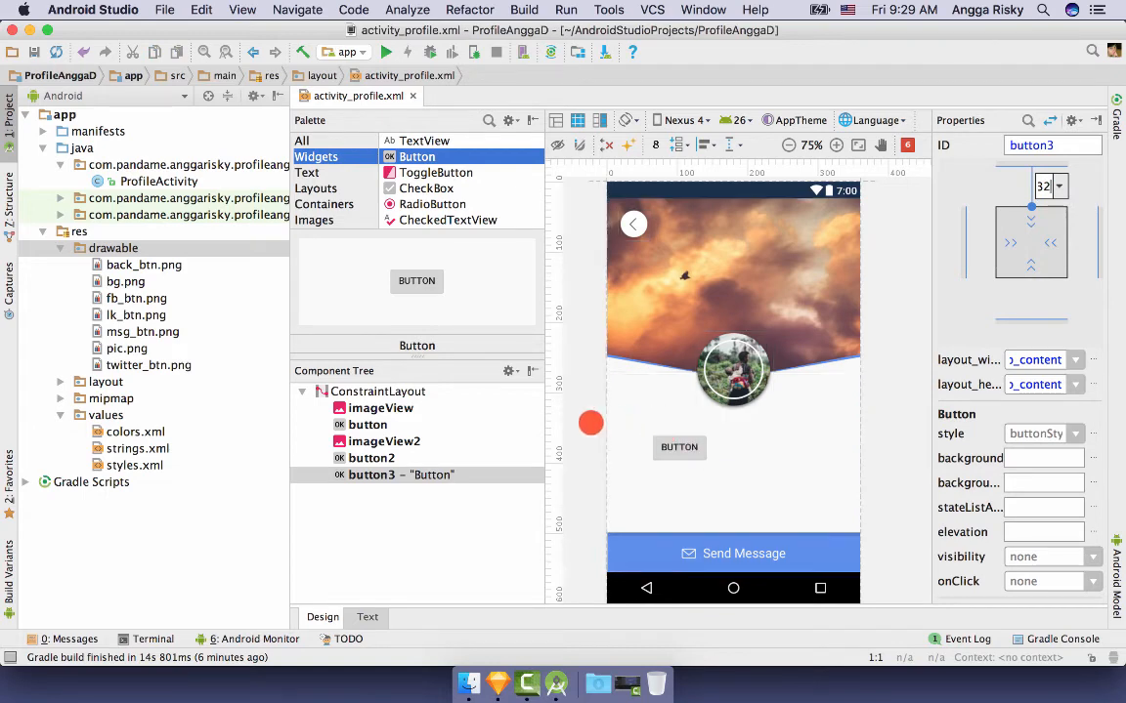
click(590, 422)
click(661, 445)
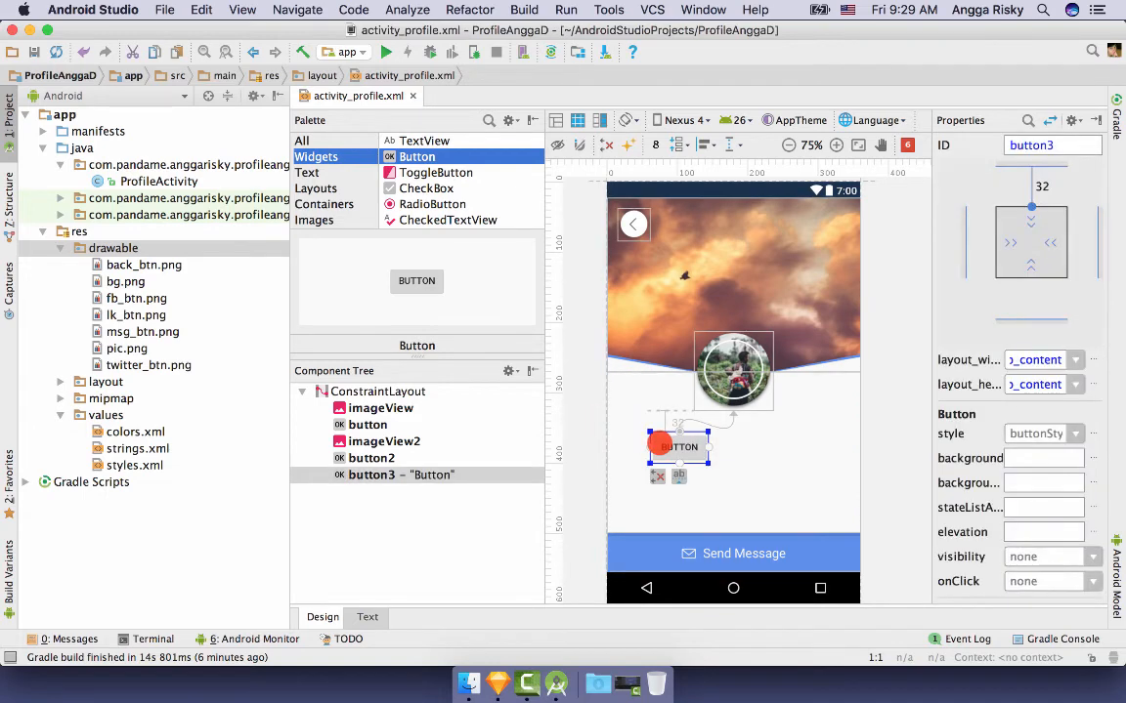
key(Delete)
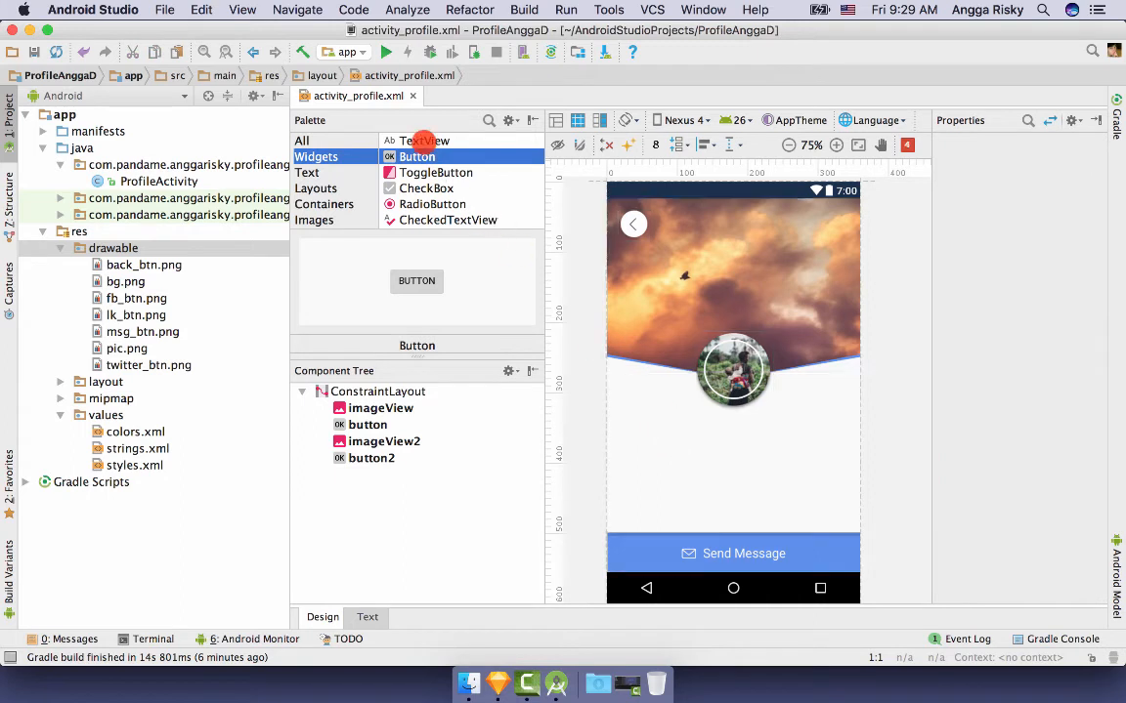
- Drop a new TextView below the avatar and locate its XML code
drag(424, 141, 744, 433)
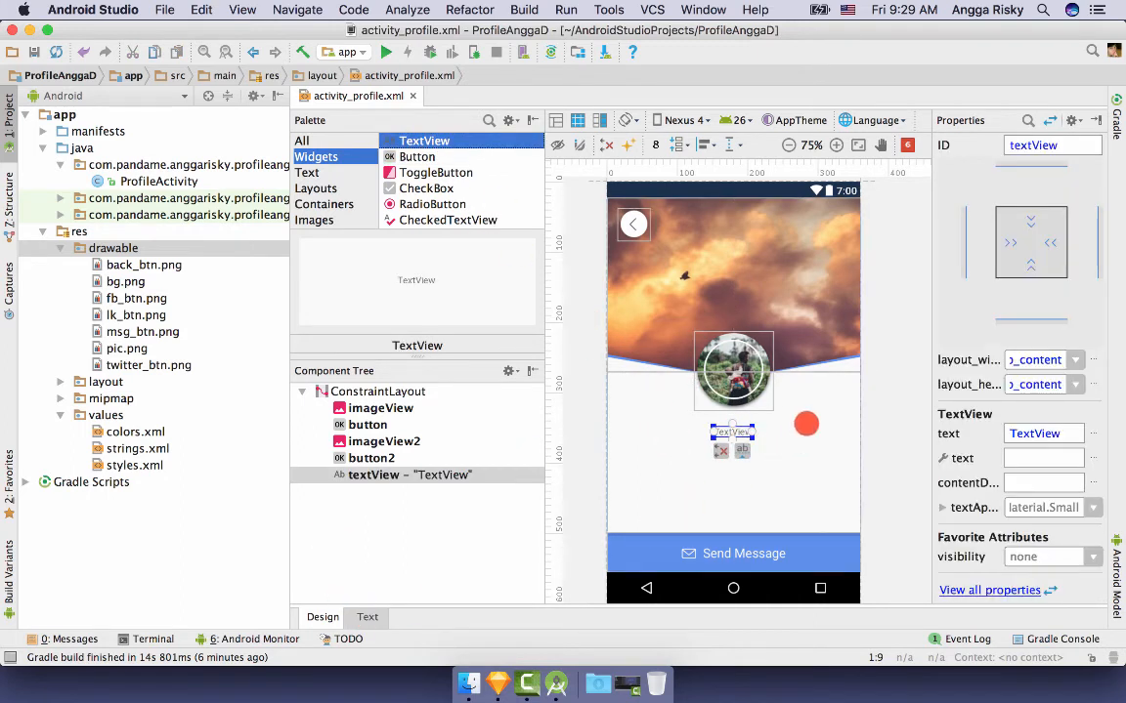
click(367, 616)
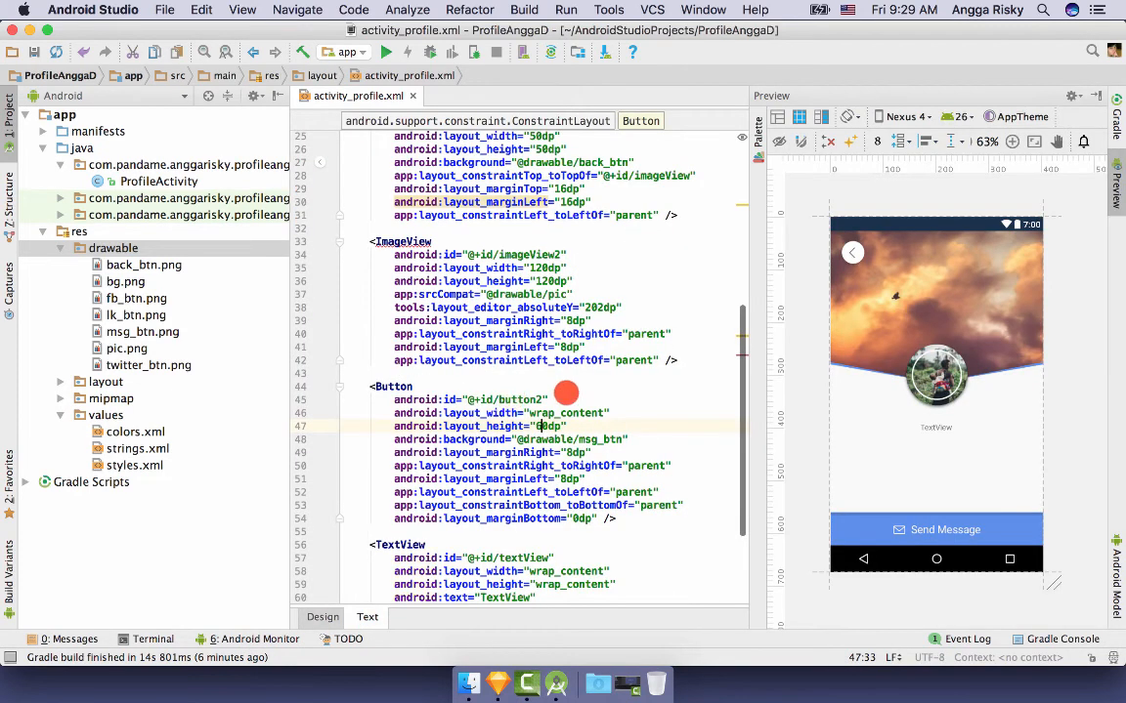
click(935, 427)
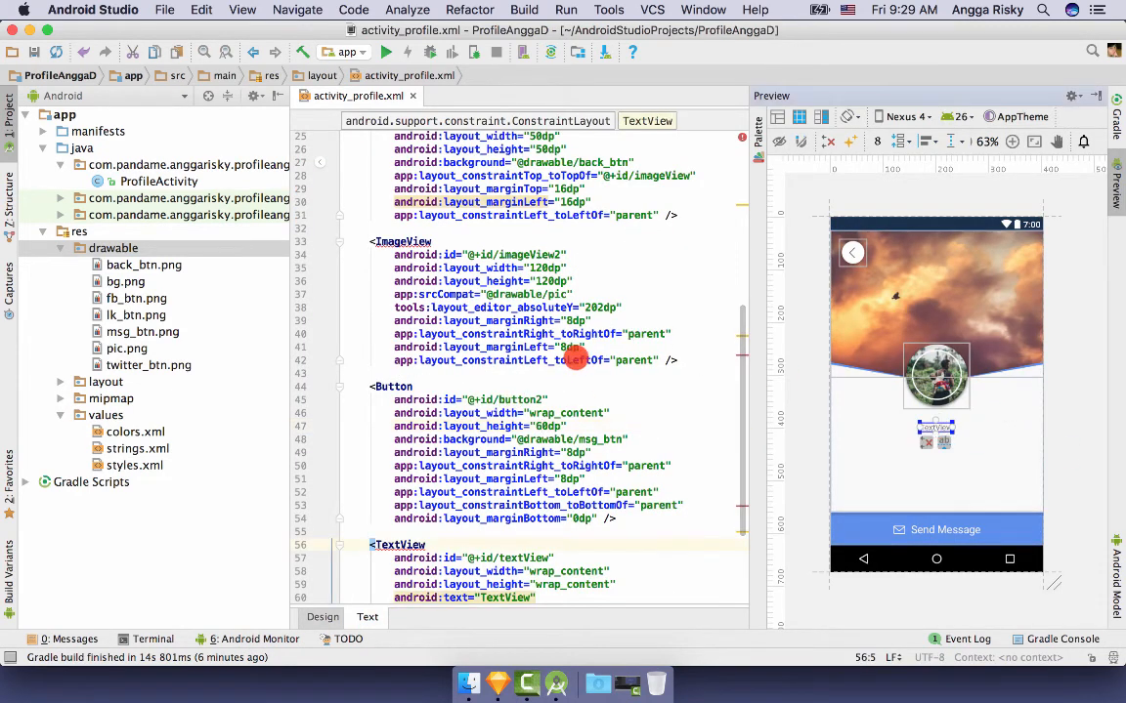
scroll(575, 360, down, 3)
- Set the label's text to the profile name, textSize 28sp and textColor #4a4a4a
double_click(518, 478)
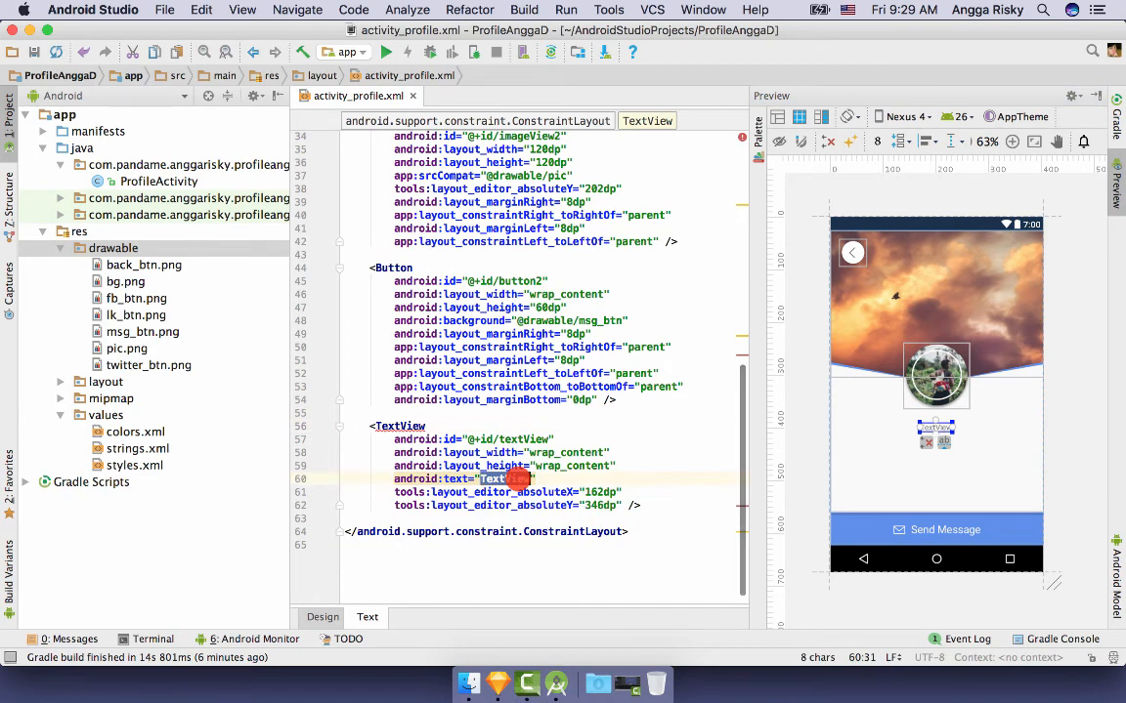
text(And)
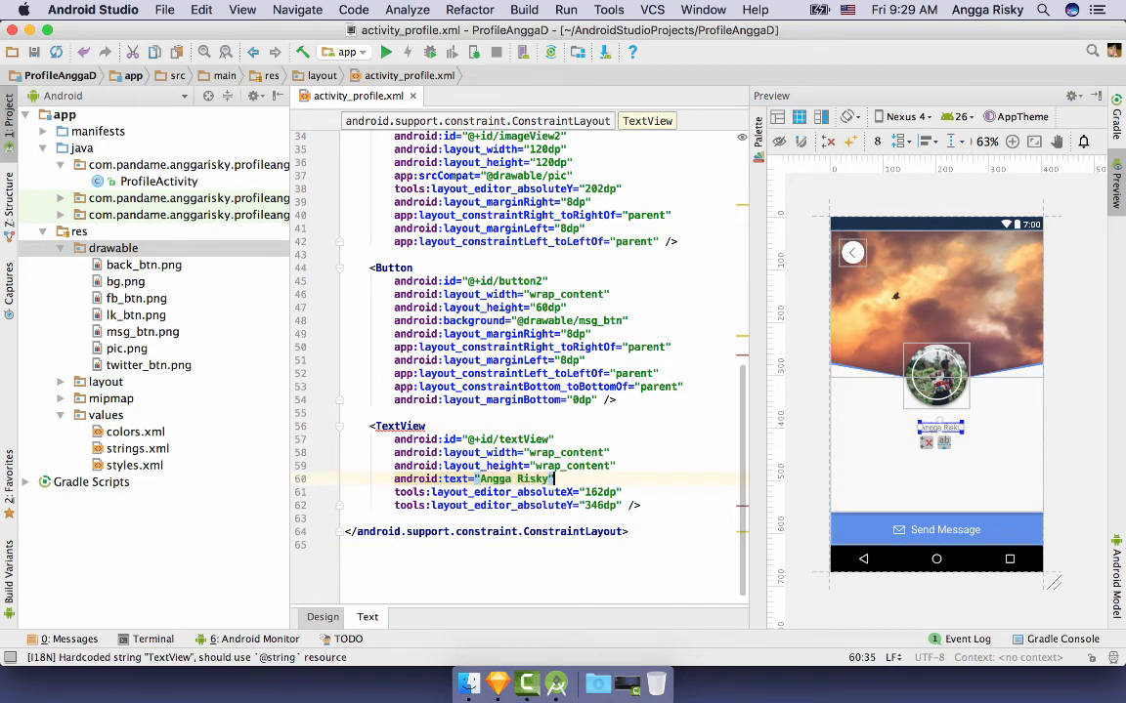
key(Return)
text(textSize)
key(Return)
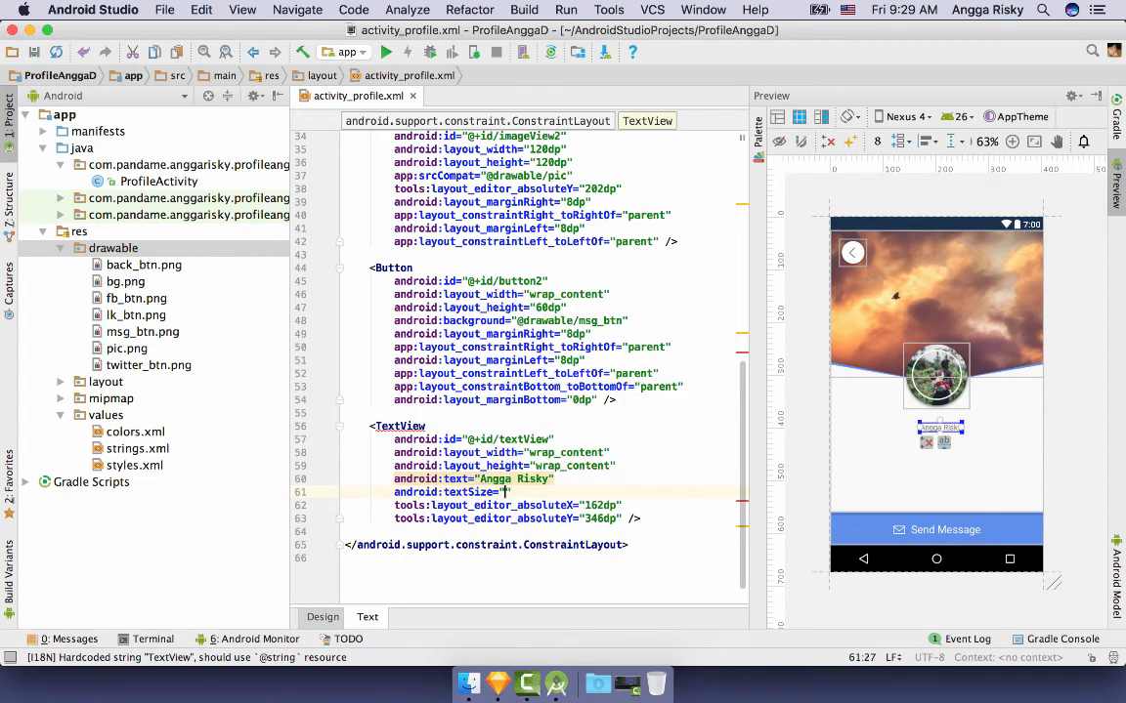
text(22sp)
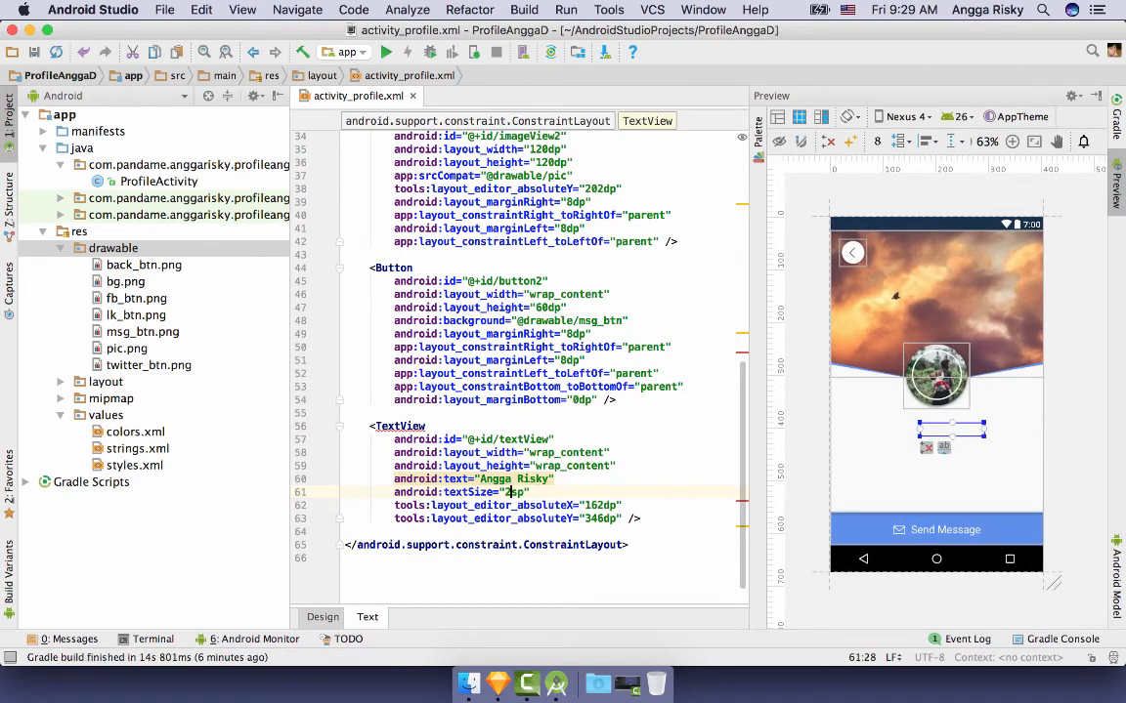
text(8)
key(Right)
key(Return)
text(android:textColor="")
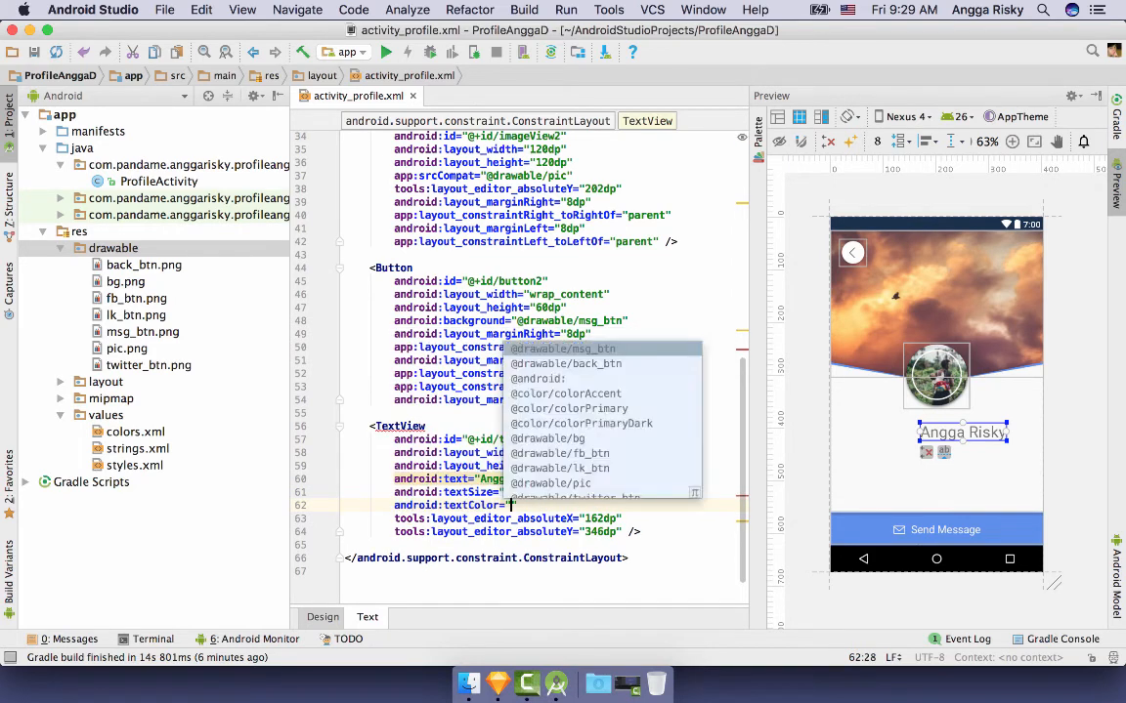
text(#4a4a)
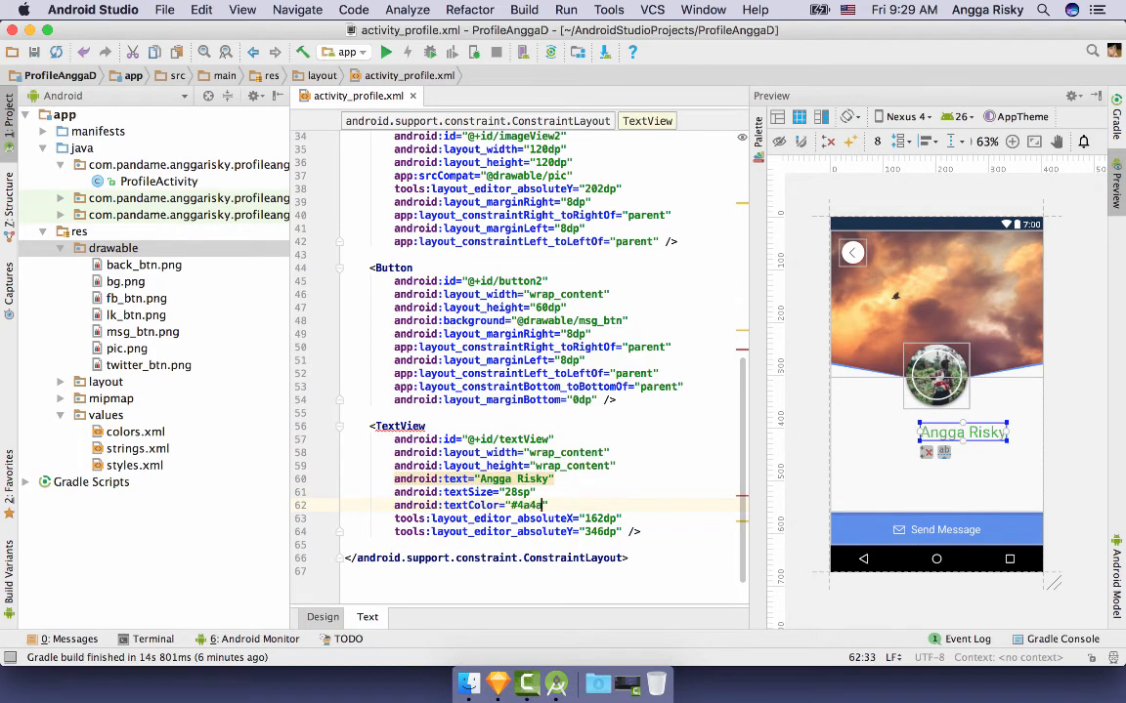
text(4a)
- Constrain the name label below the avatar and to both sides, with a 16dp top margin
drag(960, 427, 936, 405)
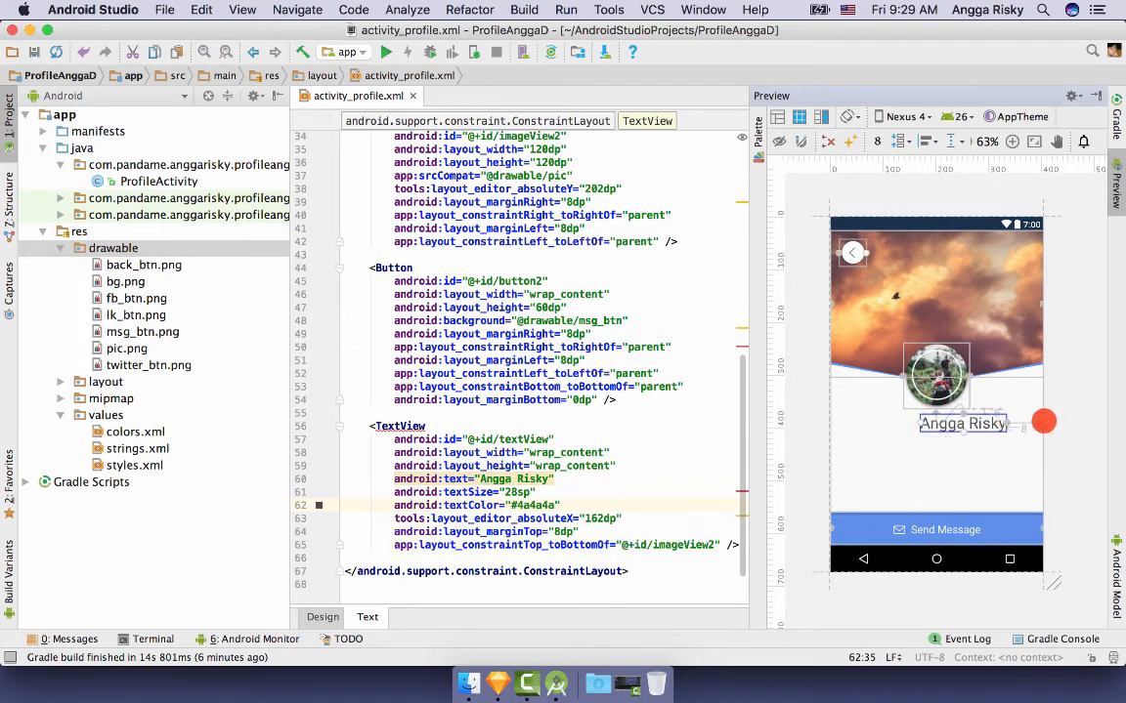
drag(1019, 423, 1041, 423)
drag(936, 425, 829, 432)
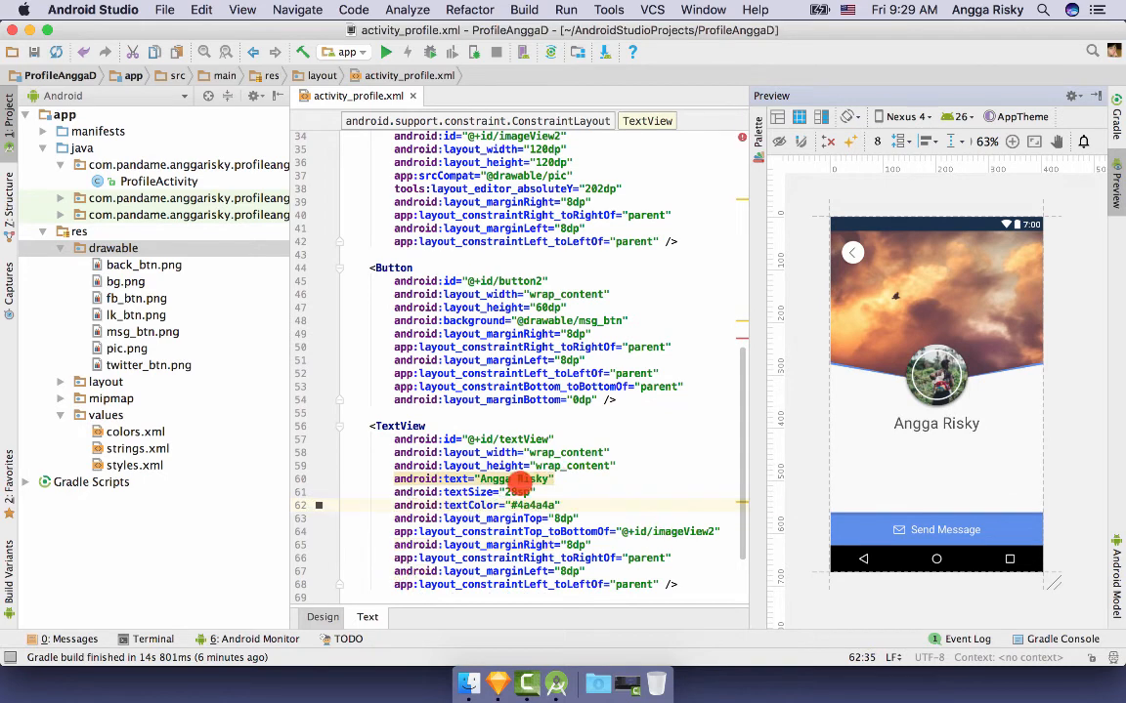
scroll(491, 515, down, 1)
click(323, 616)
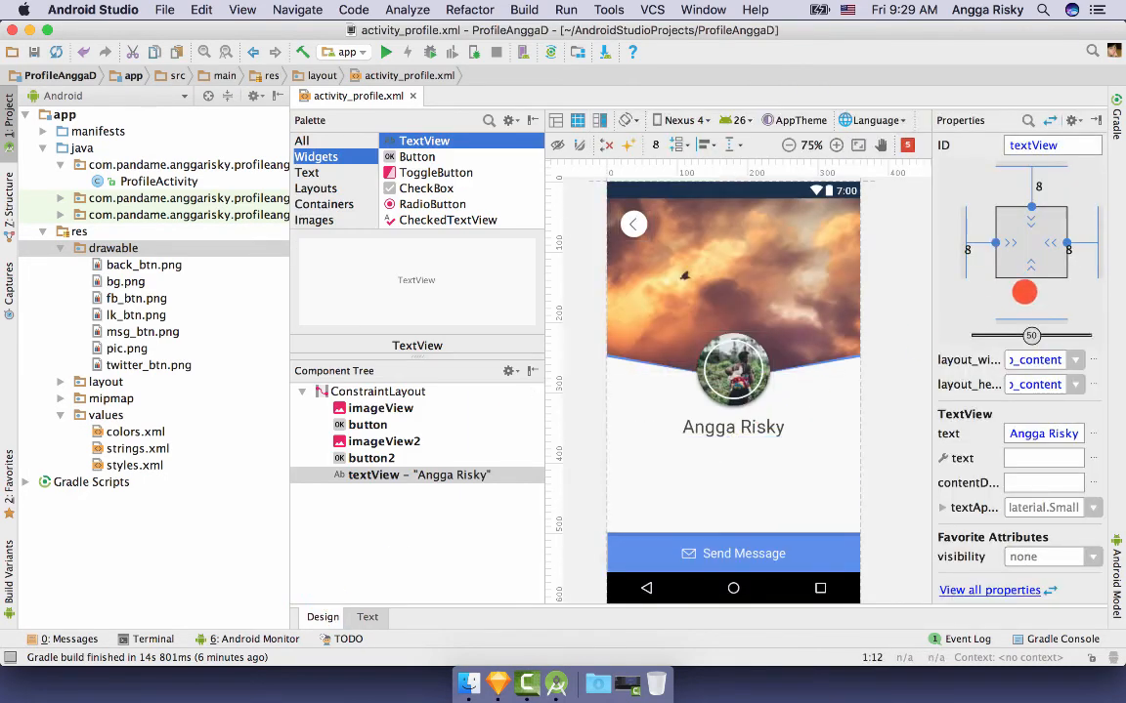
click(1057, 187)
click(1045, 240)
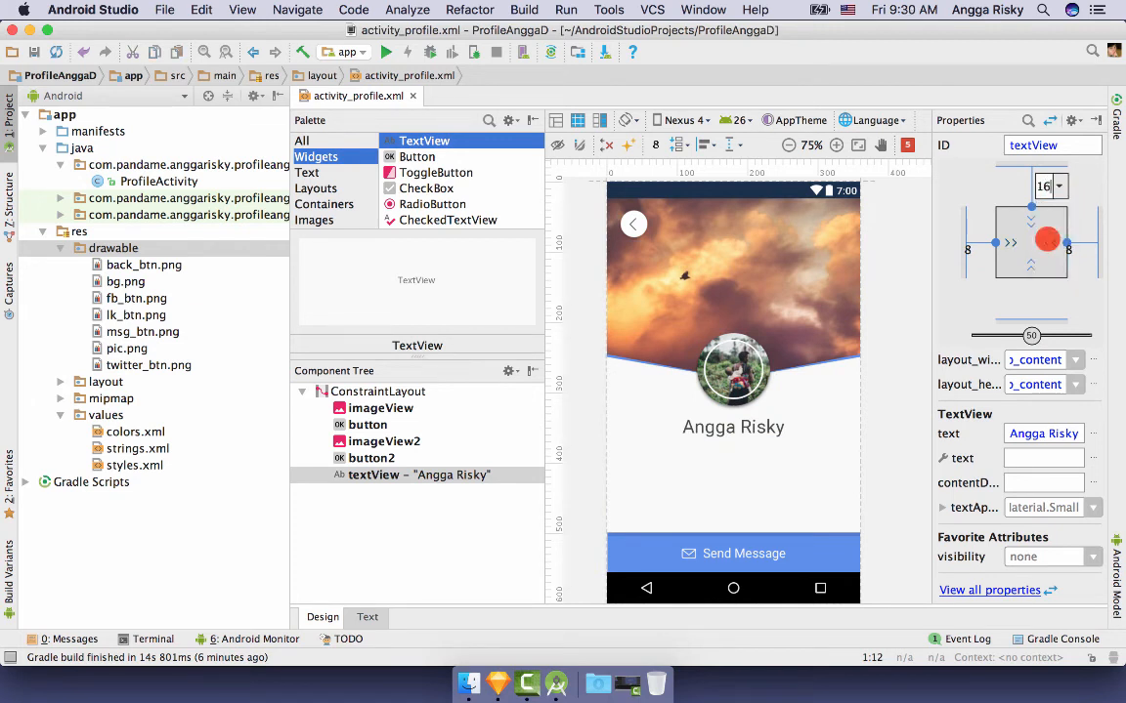
click(896, 301)
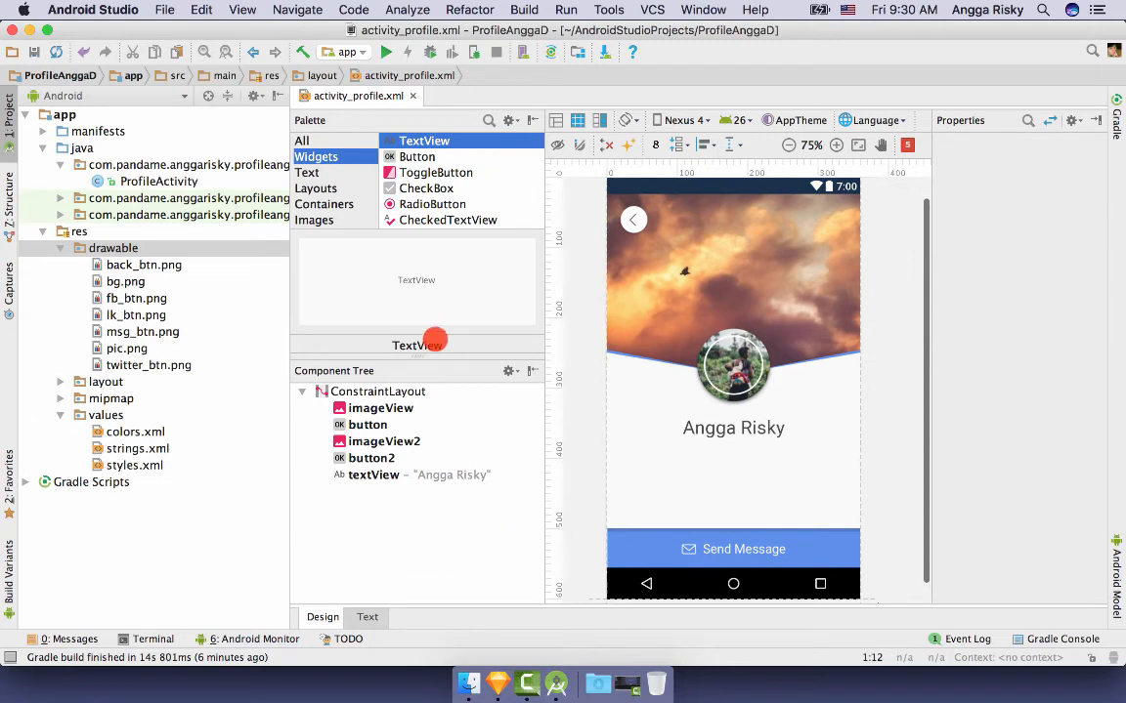
- Drop a second TextView under the name and locate its XML code
drag(417, 139, 774, 459)
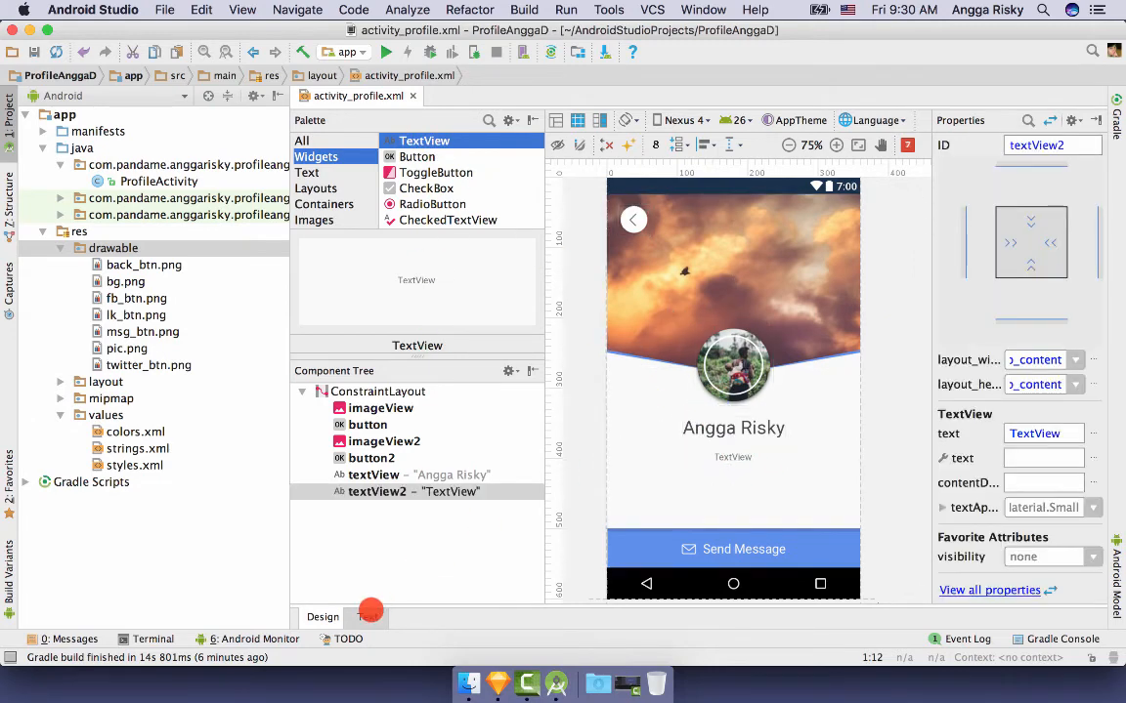
click(370, 615)
scroll(620, 536, down, 5)
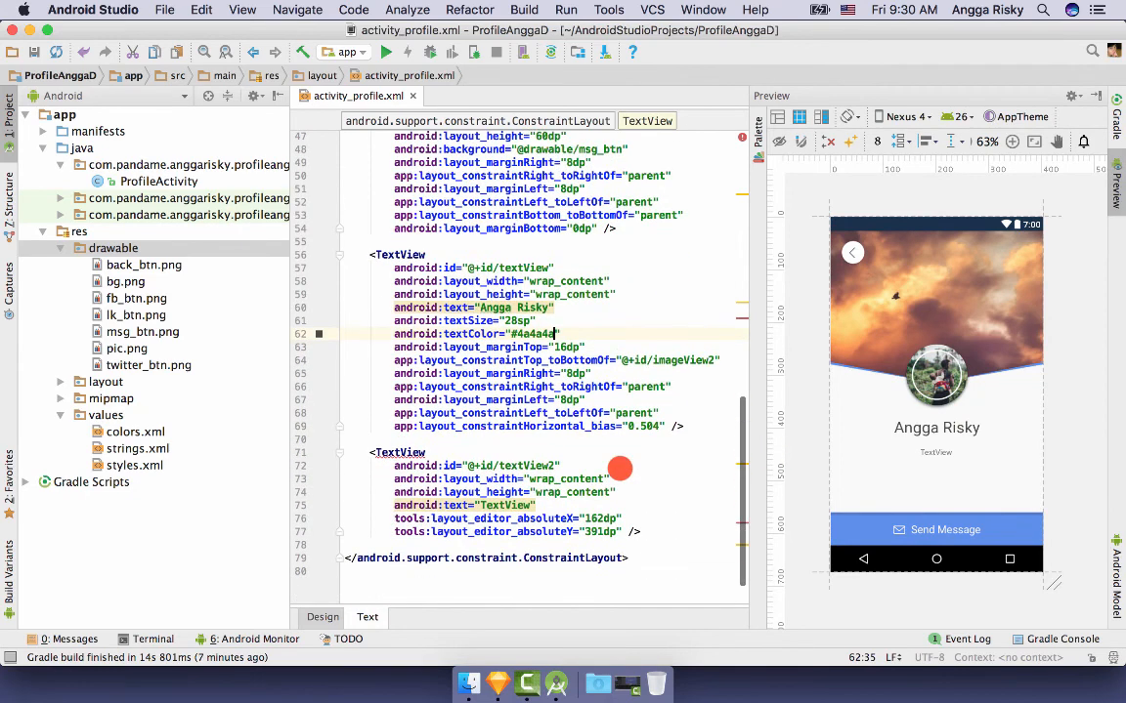
scroll(619, 469, down, 1)
click(741, 450)
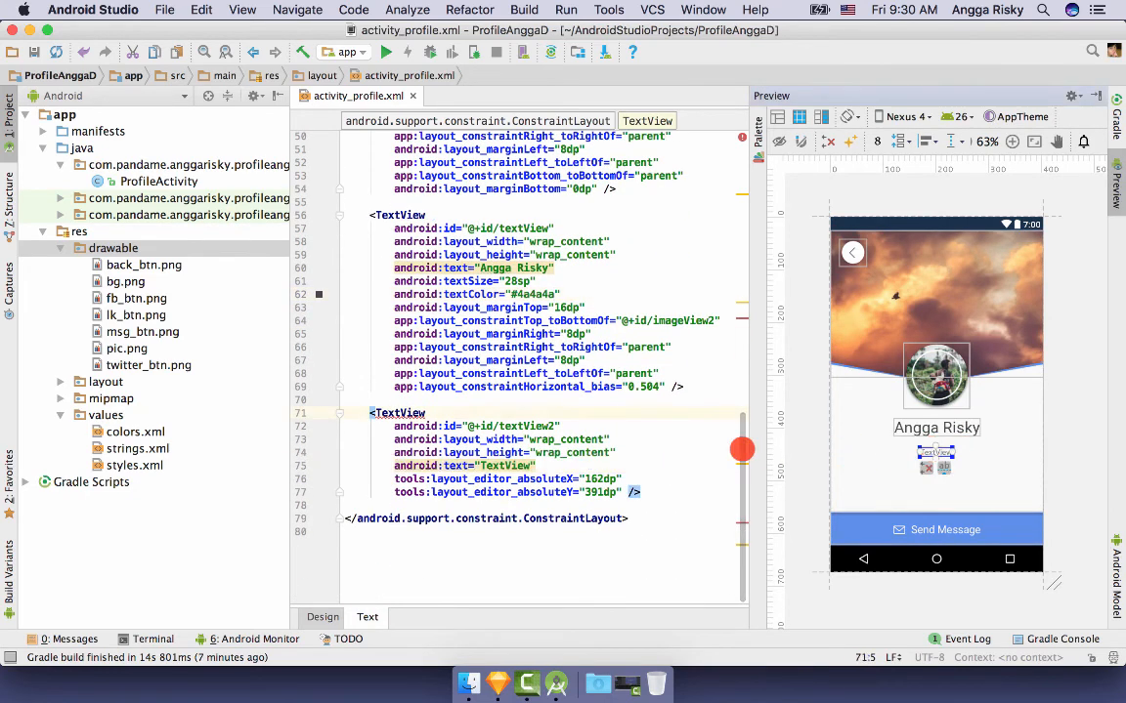
- Set the subtitle text to 'UI Designer. Indonesia.' with textSize 18sp
double_click(502, 465)
text(U)
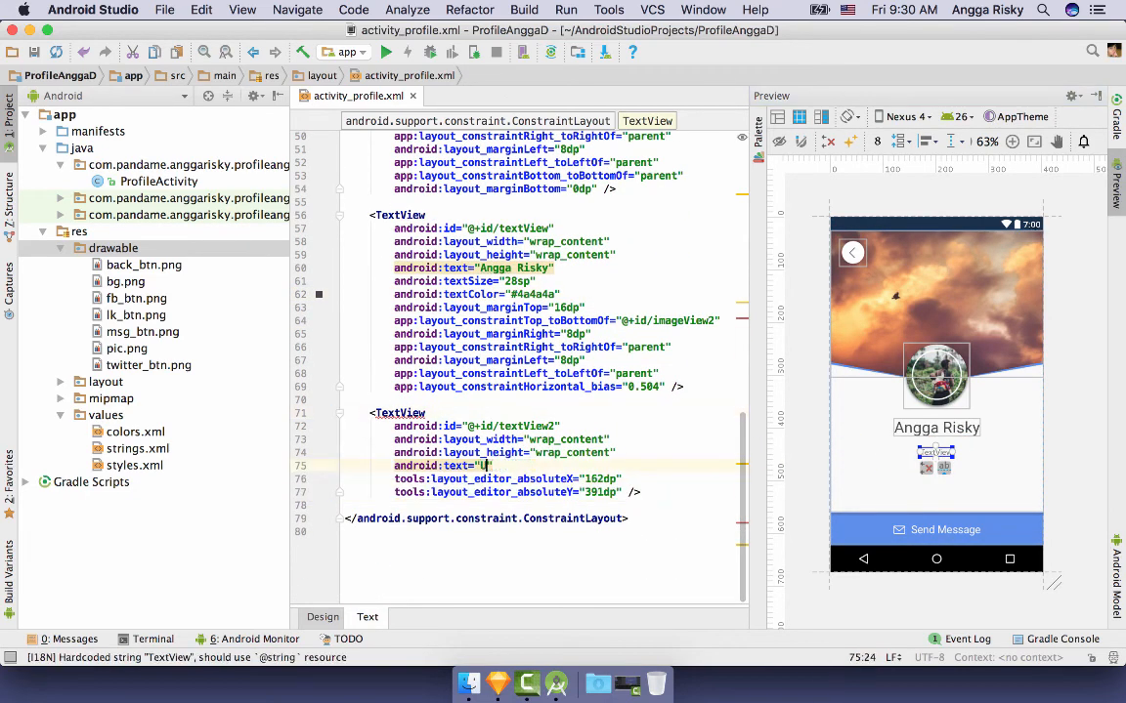
text(I Designer, Indonesia.)
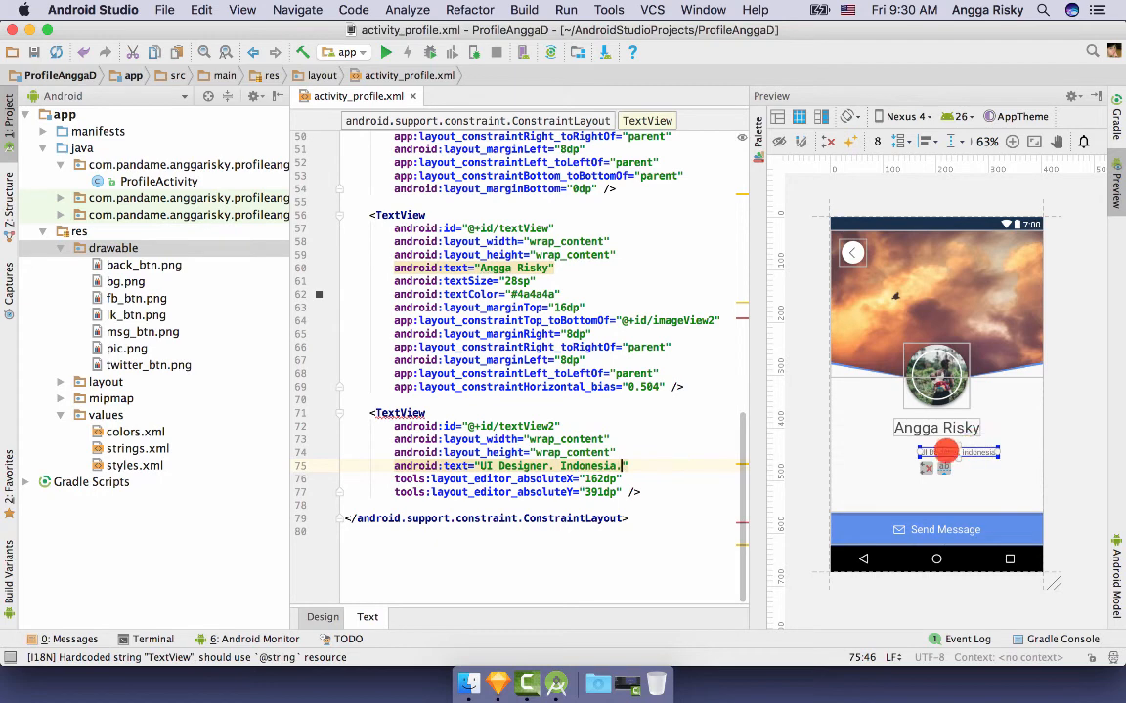
click(624, 456)
key(Return)
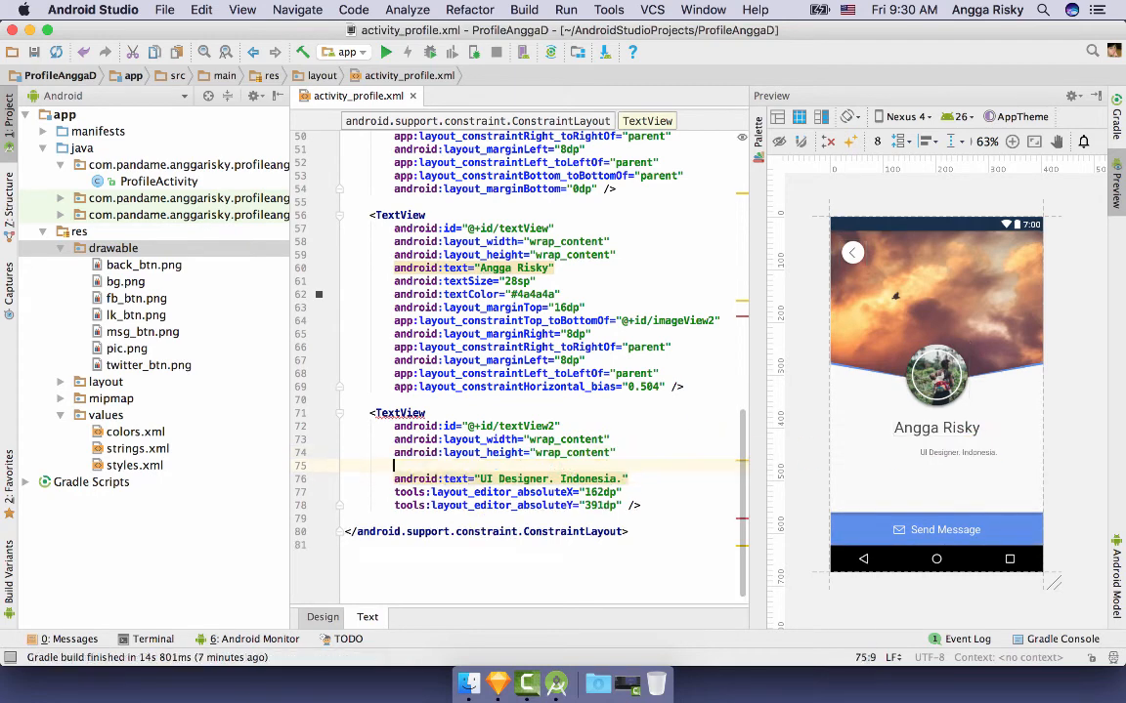
text(android:textSize="1")
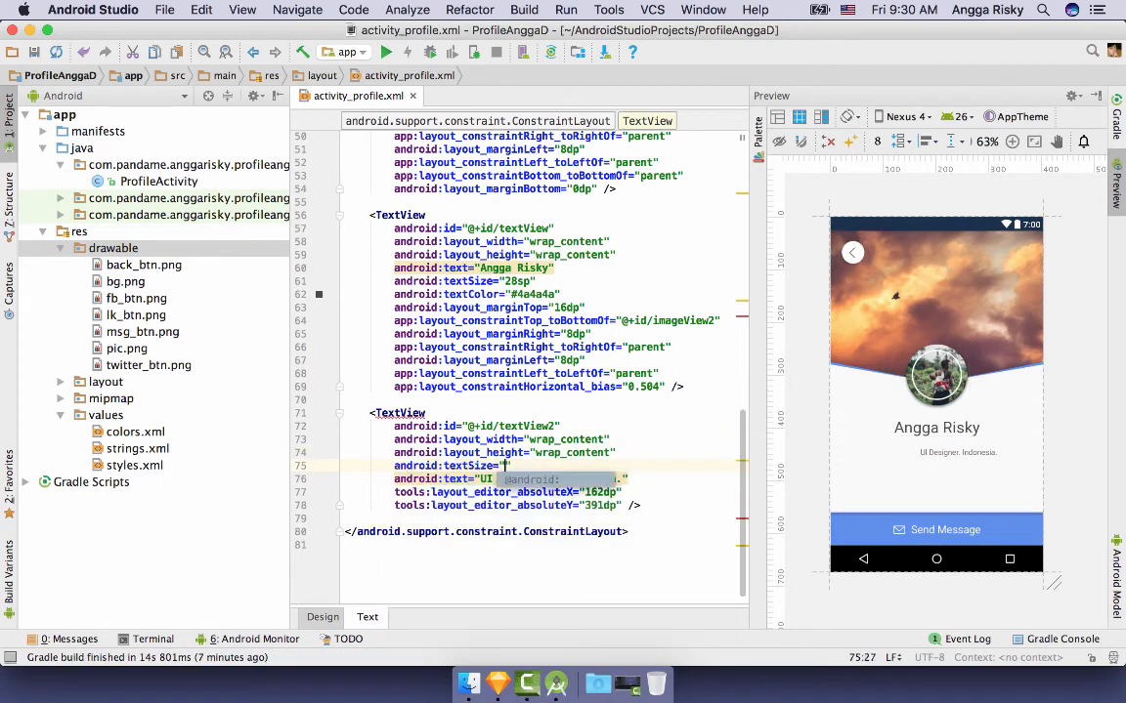
text(8sp)
click(970, 450)
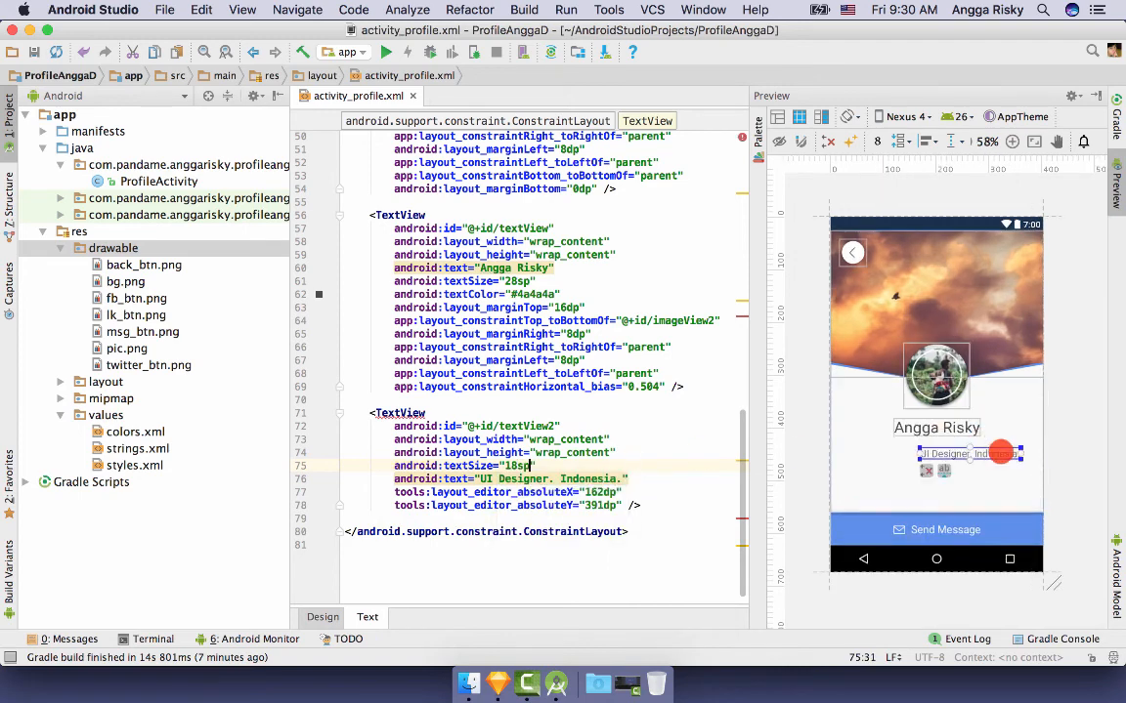
- Constrain the subtitle below the name and to both sides, with a 12dp top margin
drag(969, 447, 936, 436)
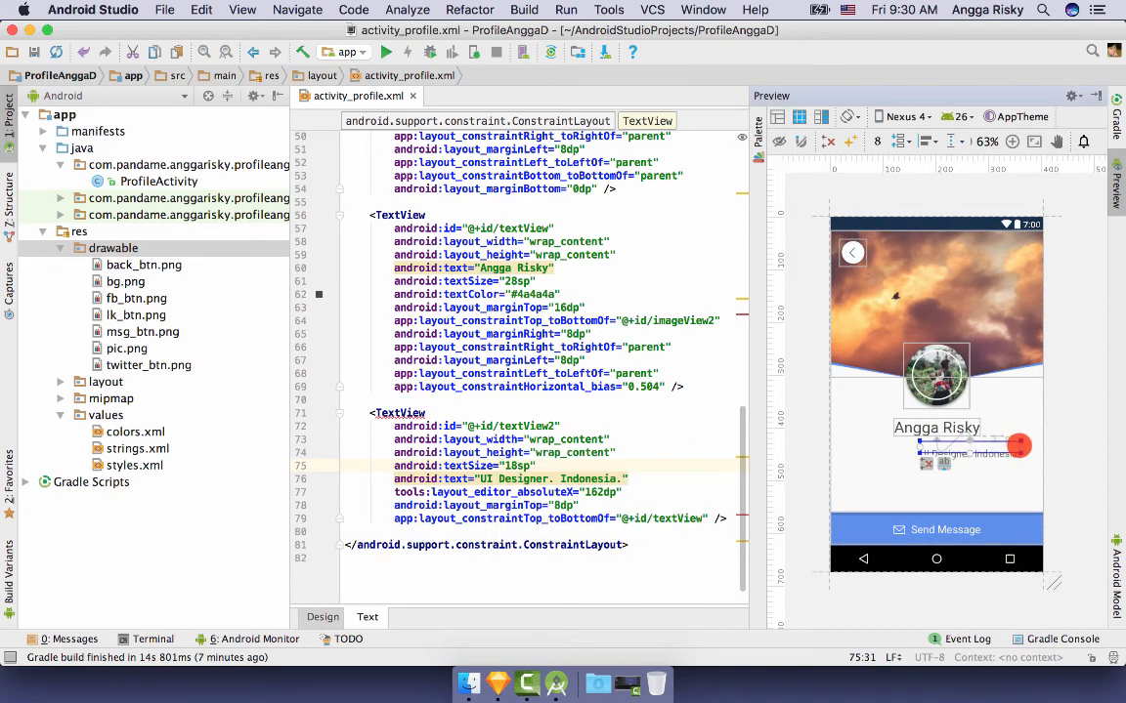
drag(1030, 446, 1041, 448)
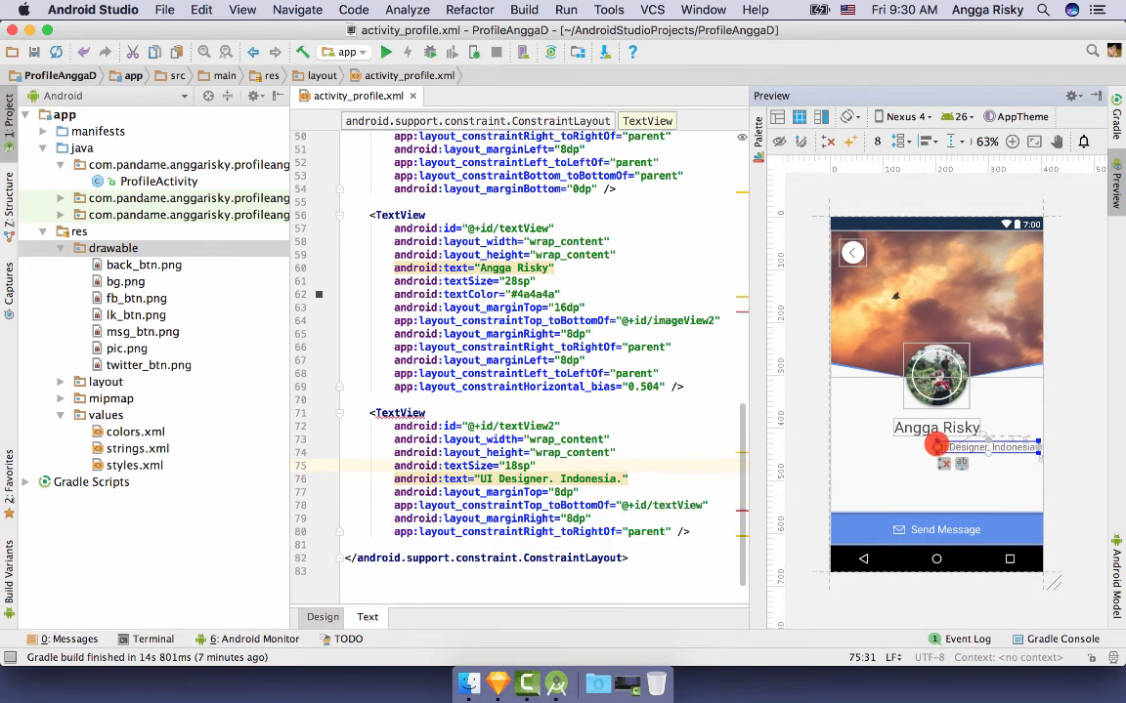
drag(935, 446, 834, 455)
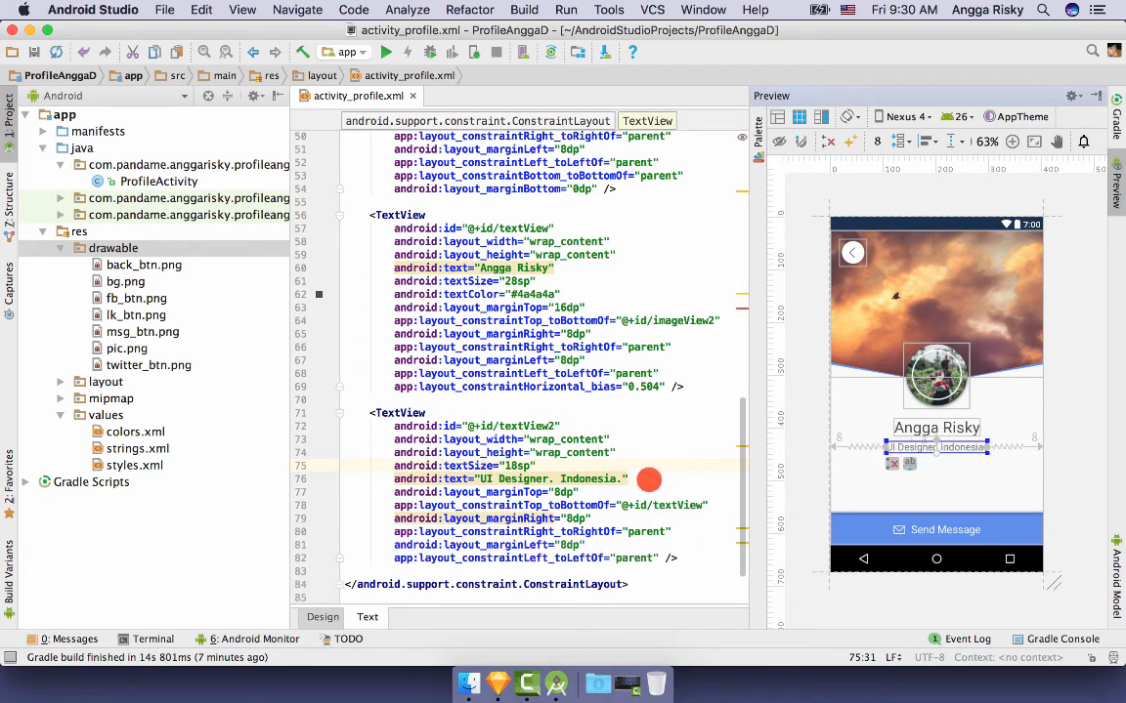
scroll(571, 535, down, 1)
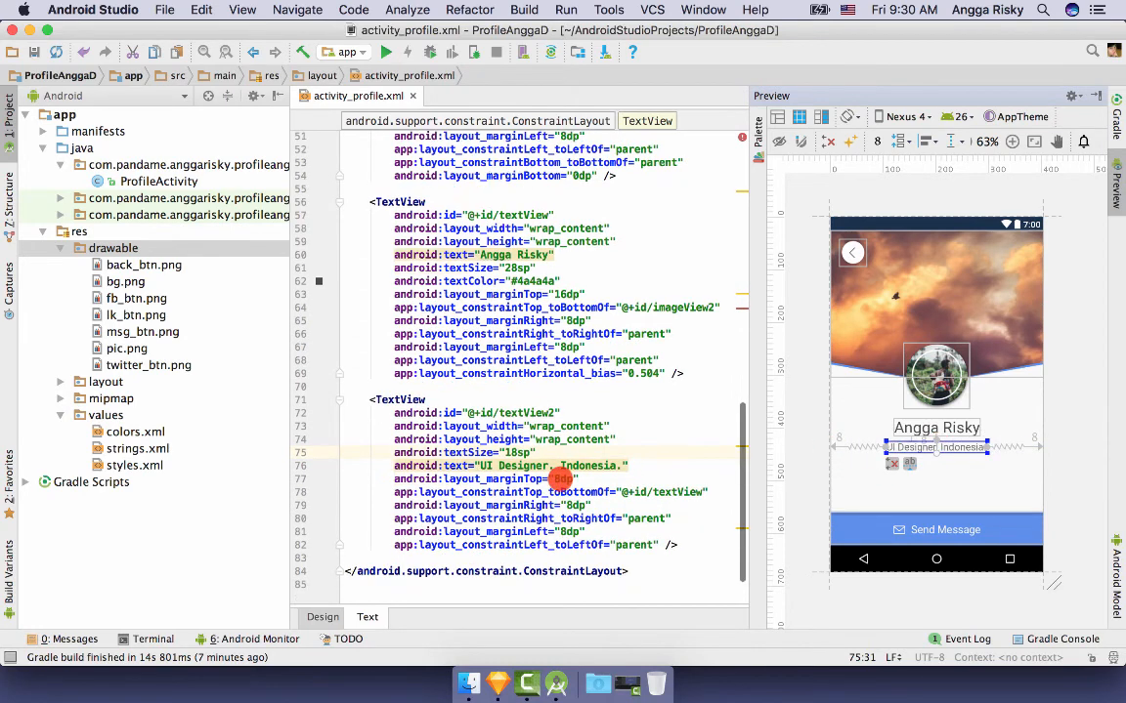
click(571, 479)
key(BackSpace)
text(12)
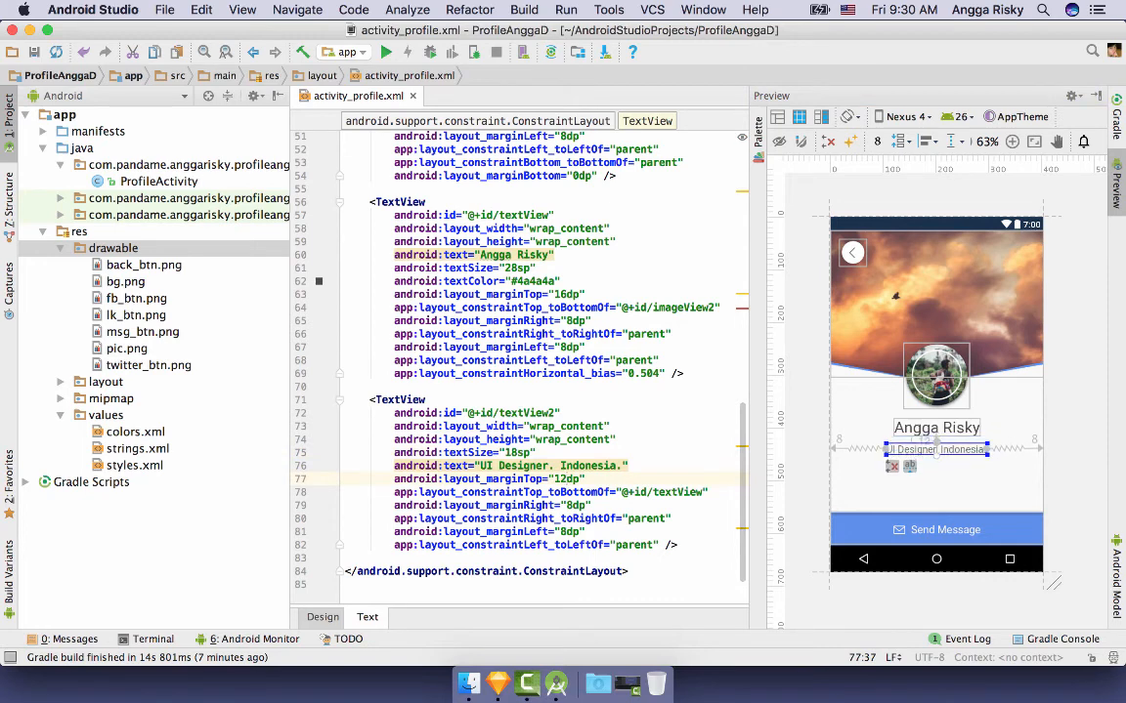
click(806, 419)
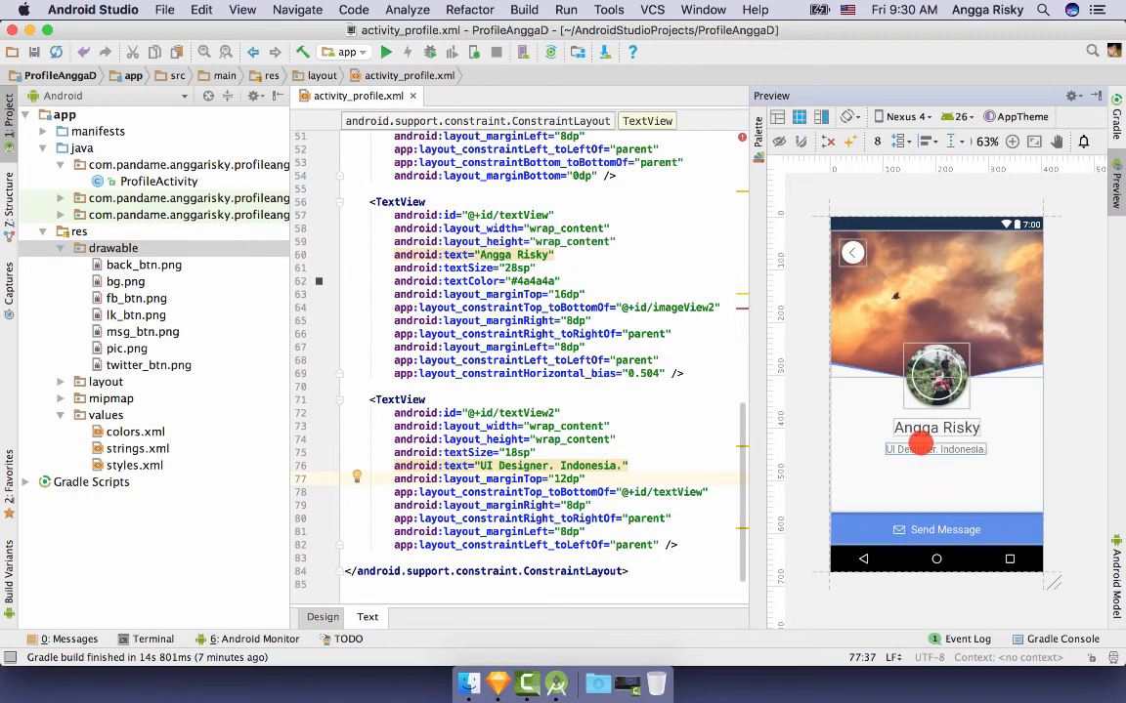
click(924, 451)
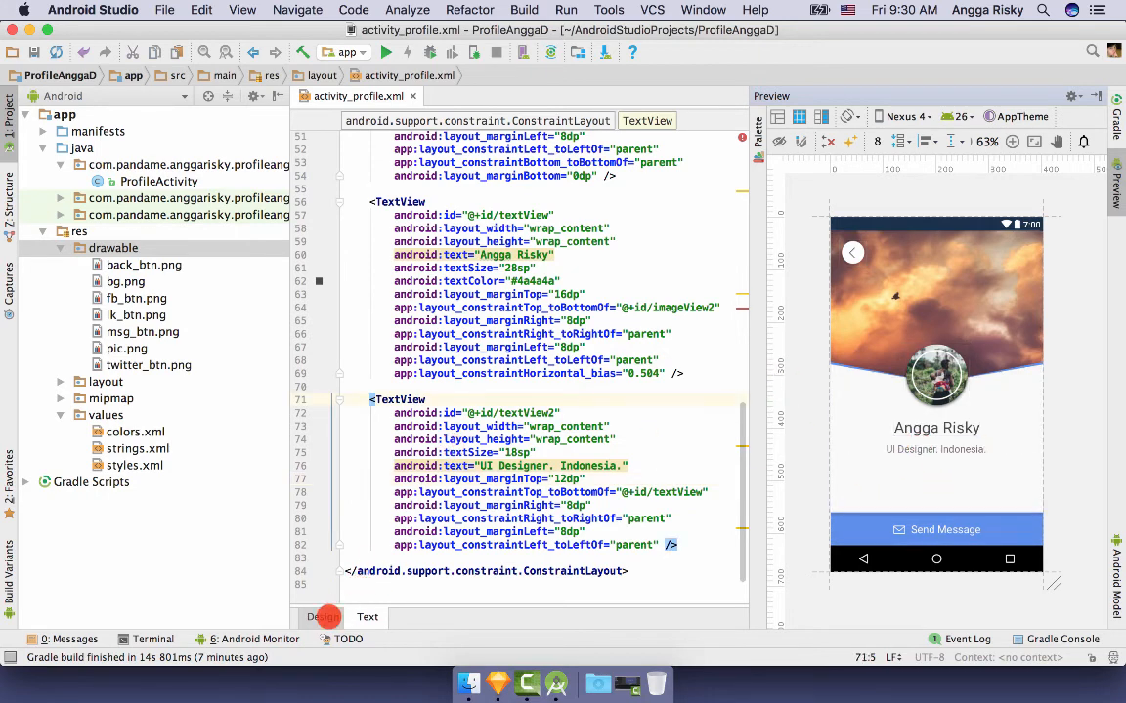
- Place a new button on the layout anchored to the left edge
click(323, 617)
drag(416, 157, 734, 457)
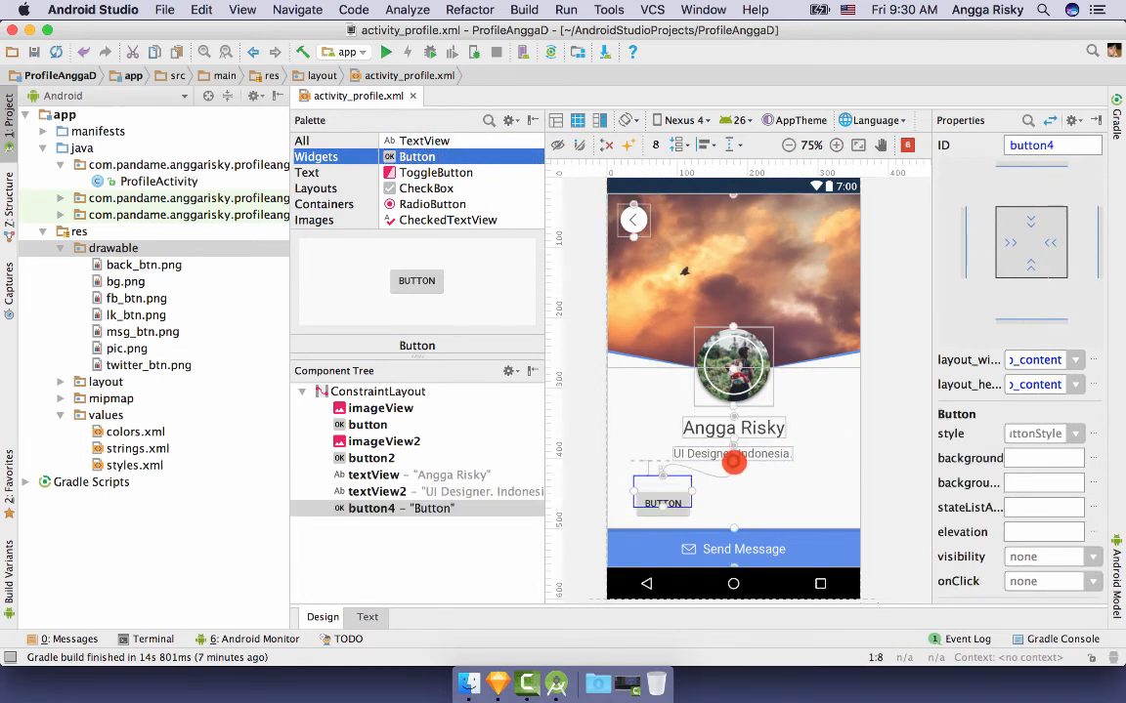
drag(634, 482, 606, 490)
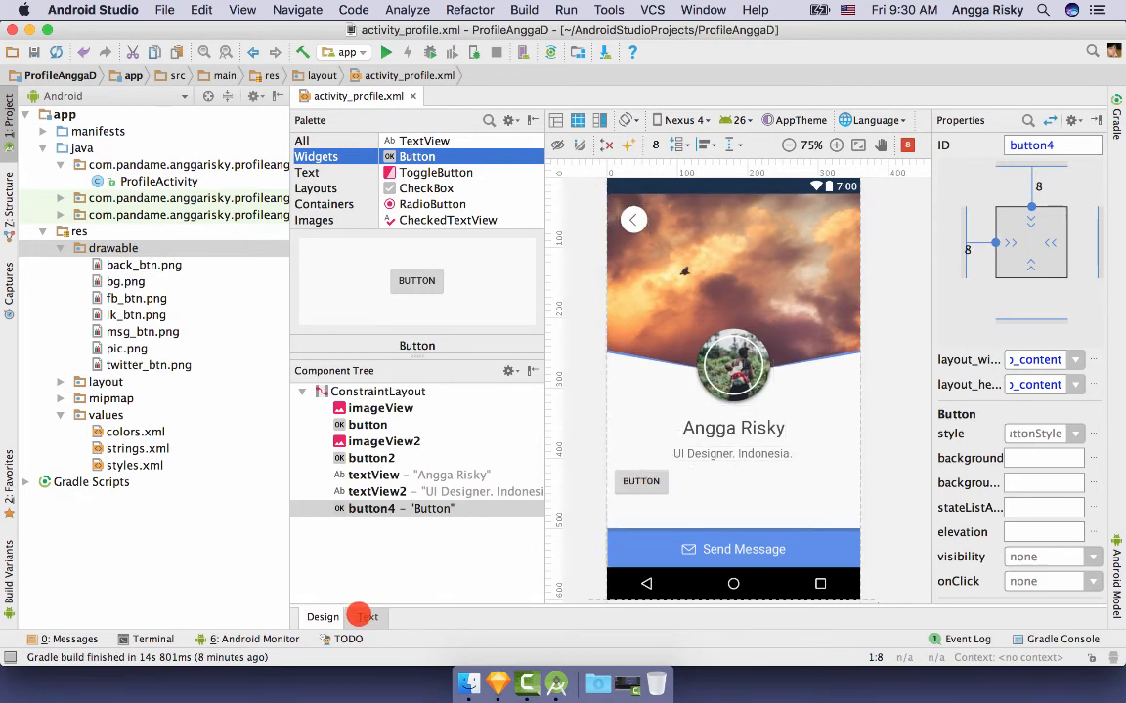
click(366, 616)
click(859, 473)
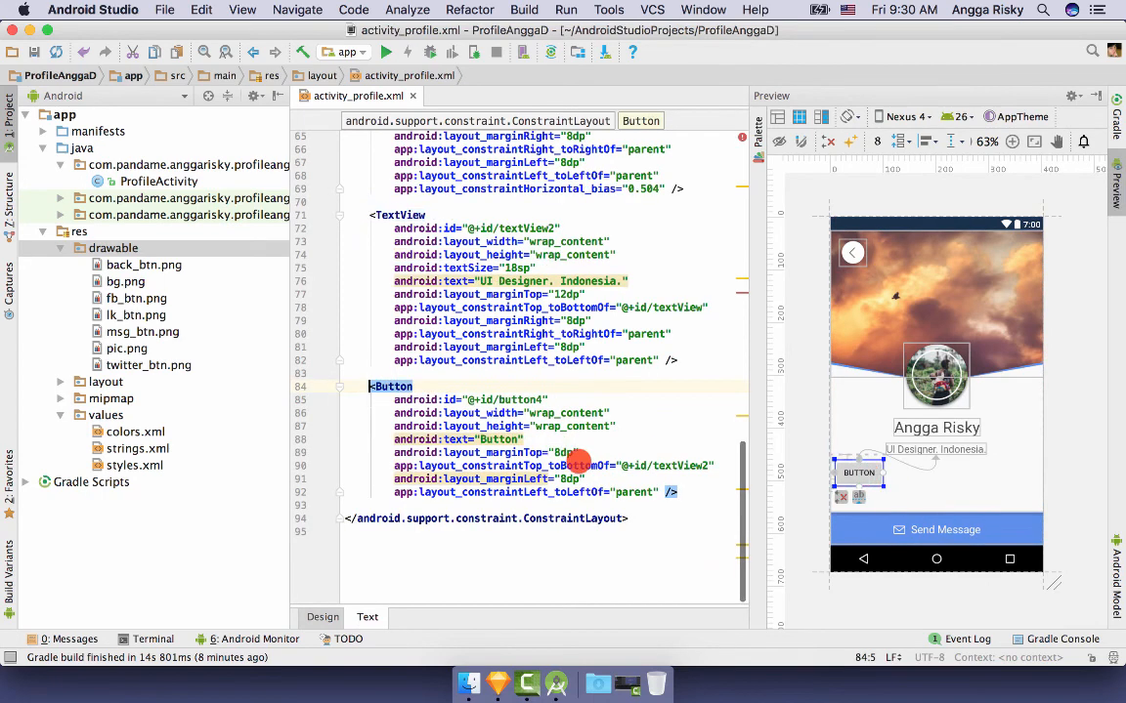
drag(529, 438, 621, 425)
key(BackSpace)
key(Return)
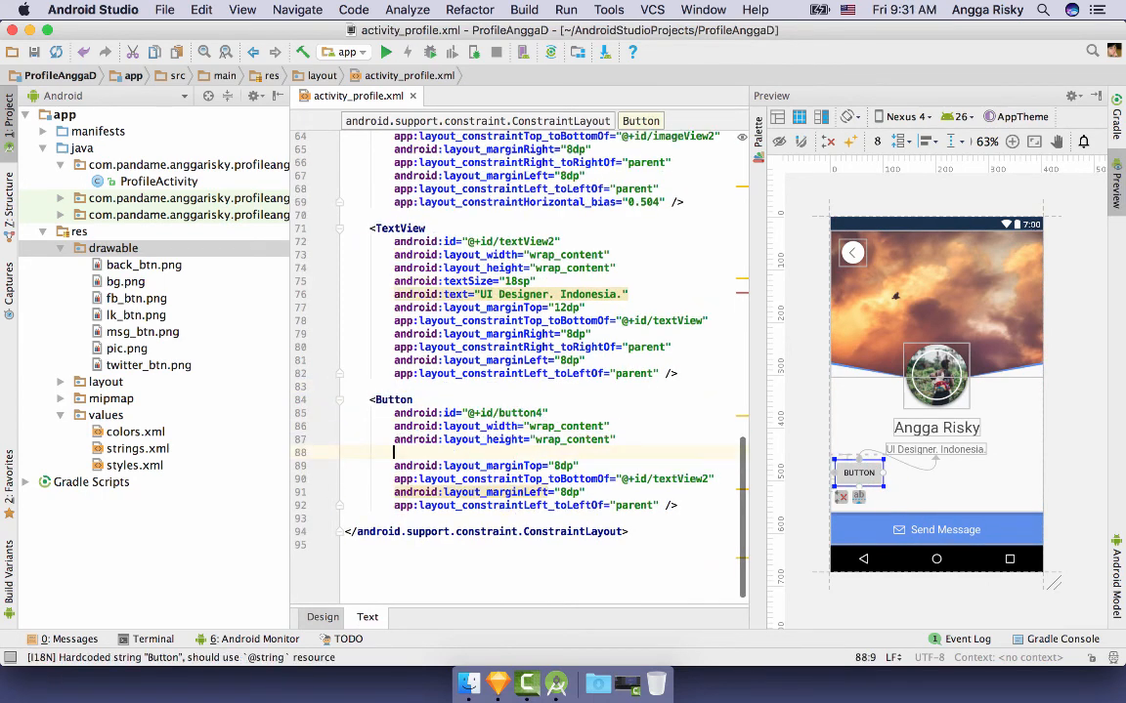
text(back)
key(Return)
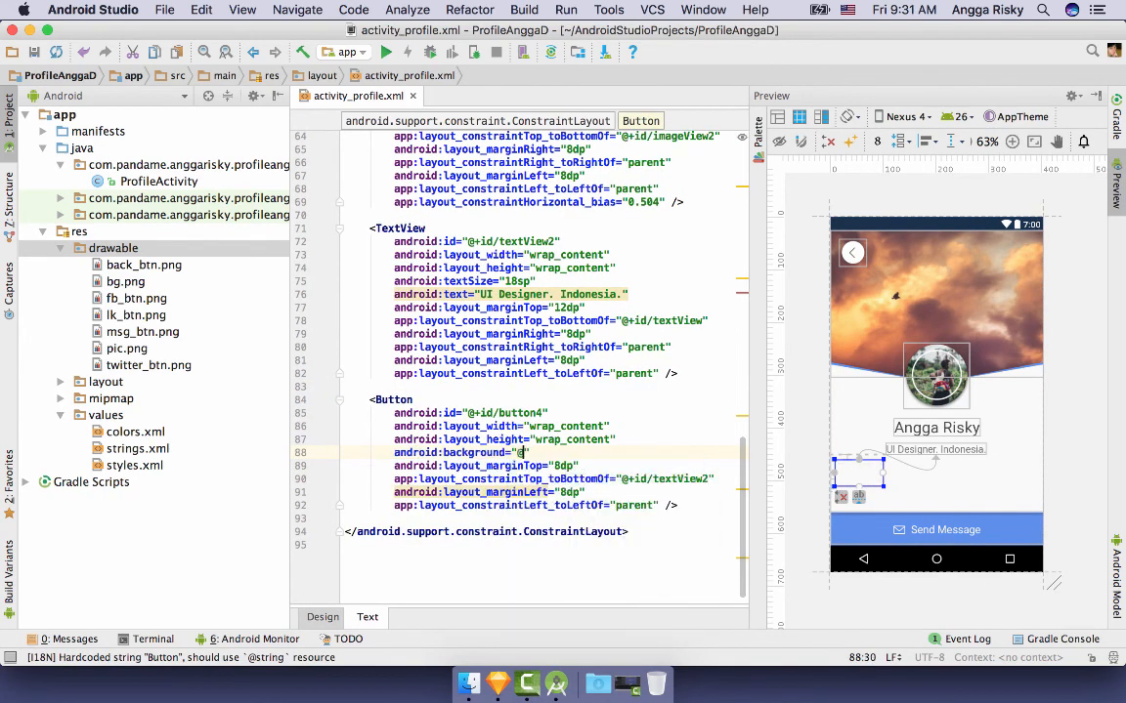
text(@d)
key(Down)
key(Down)
key(Down)
key(Down)
key(Return)
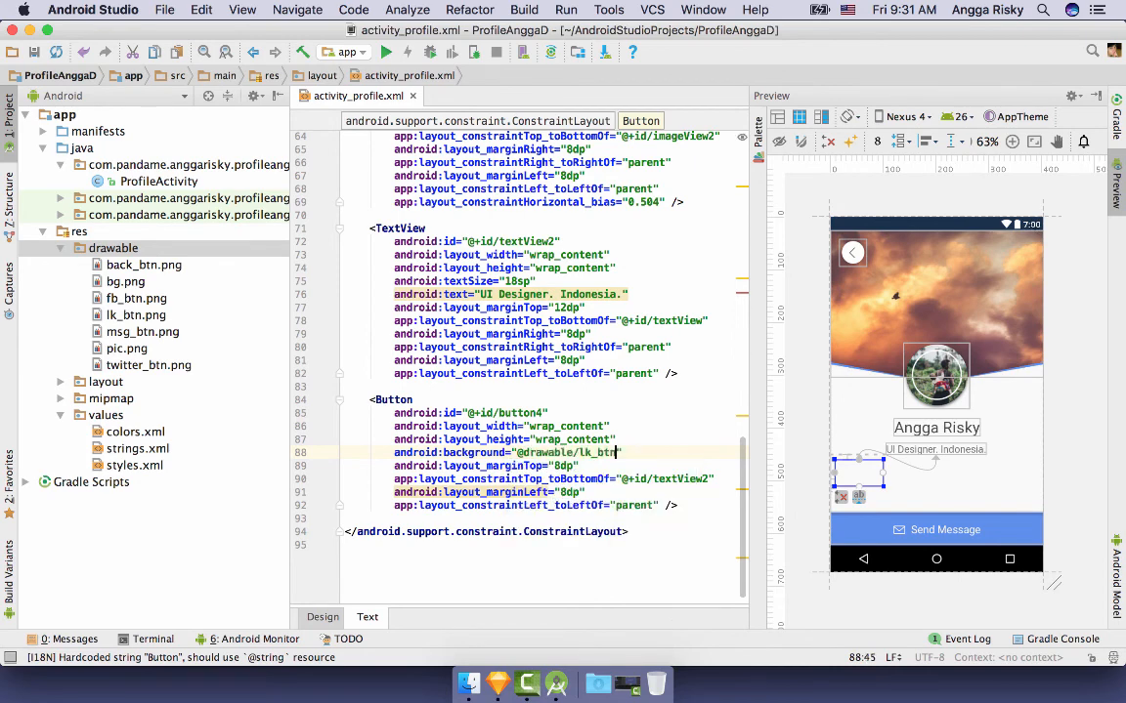
click(498, 683)
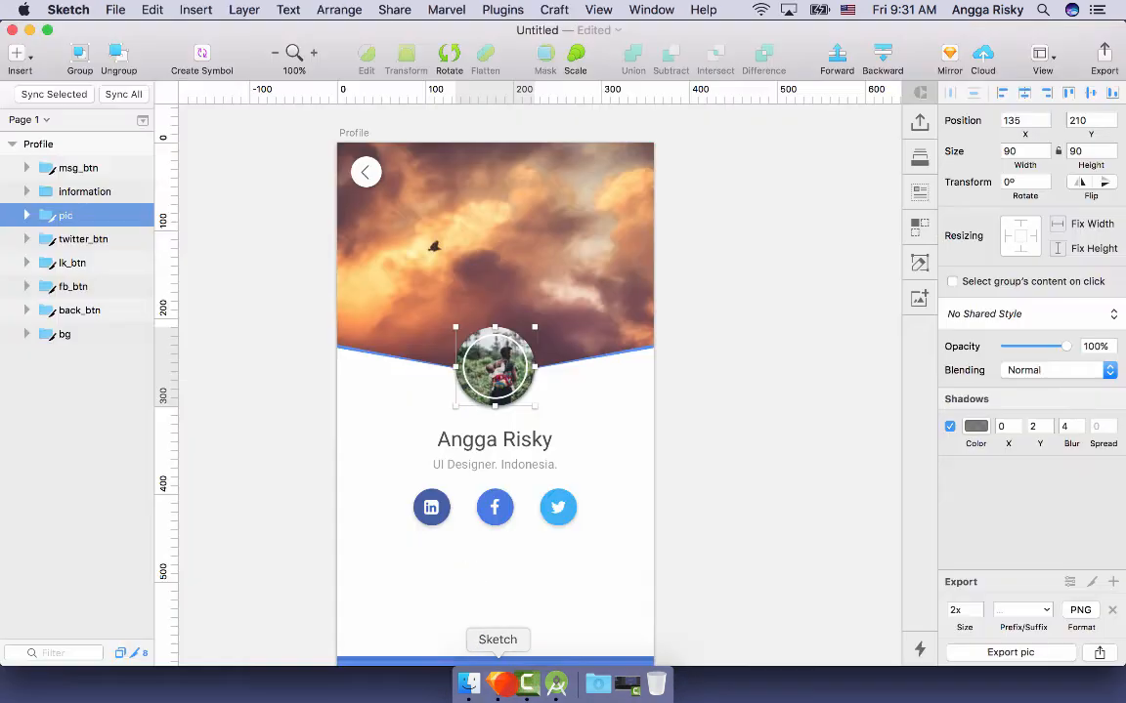
click(430, 507)
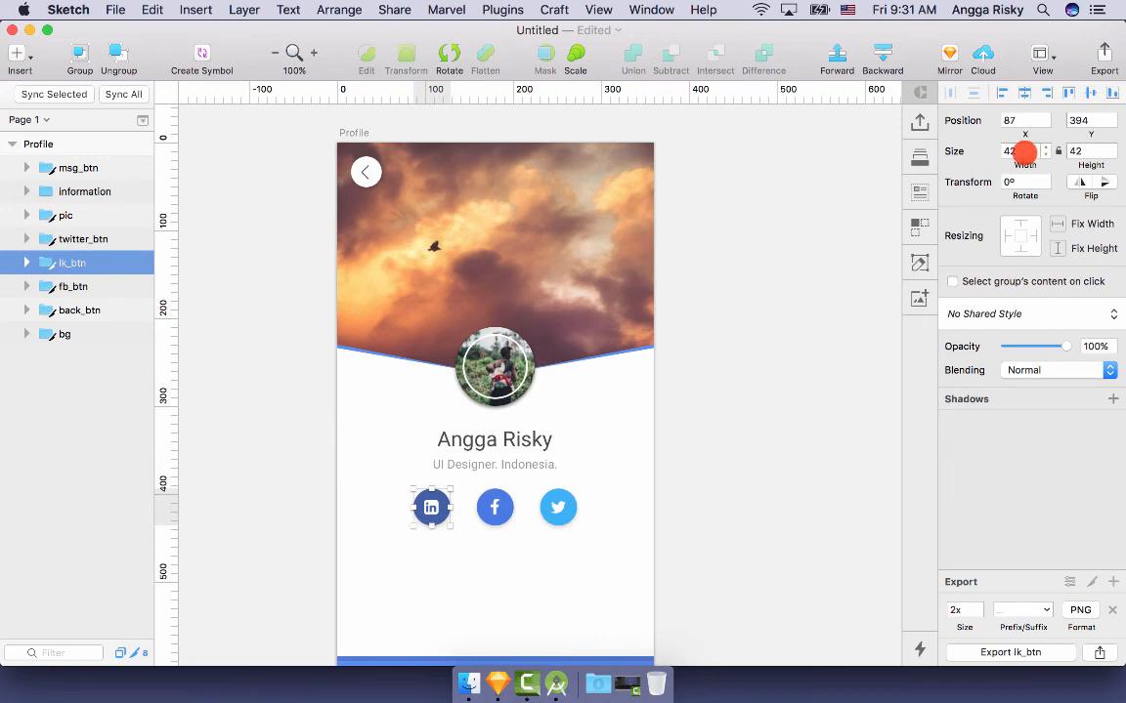
- Set the LinkedIn button's layout_width and layout_height to 62dp
click(557, 683)
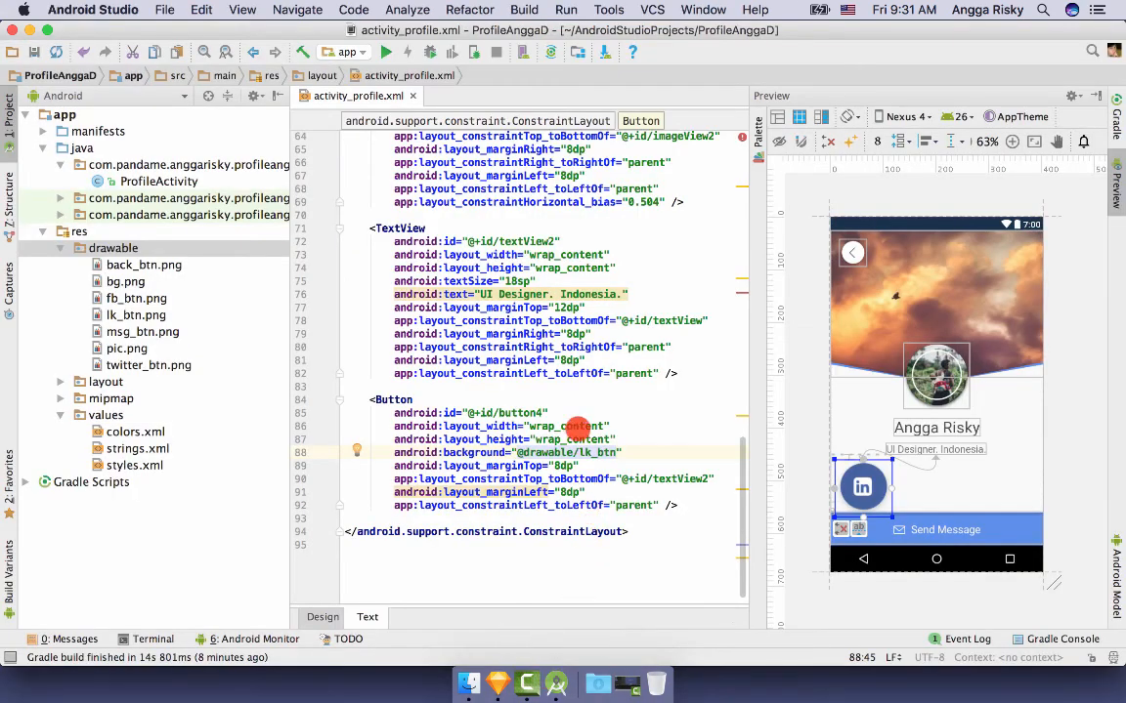
double_click(576, 427)
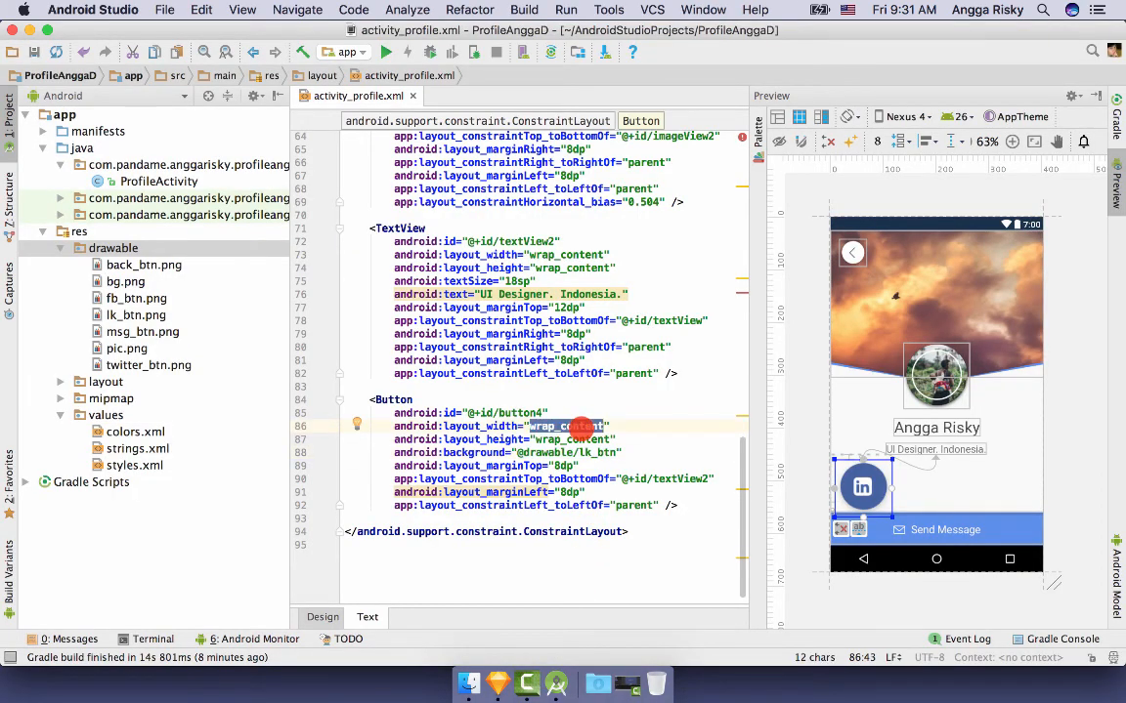
text(62d)
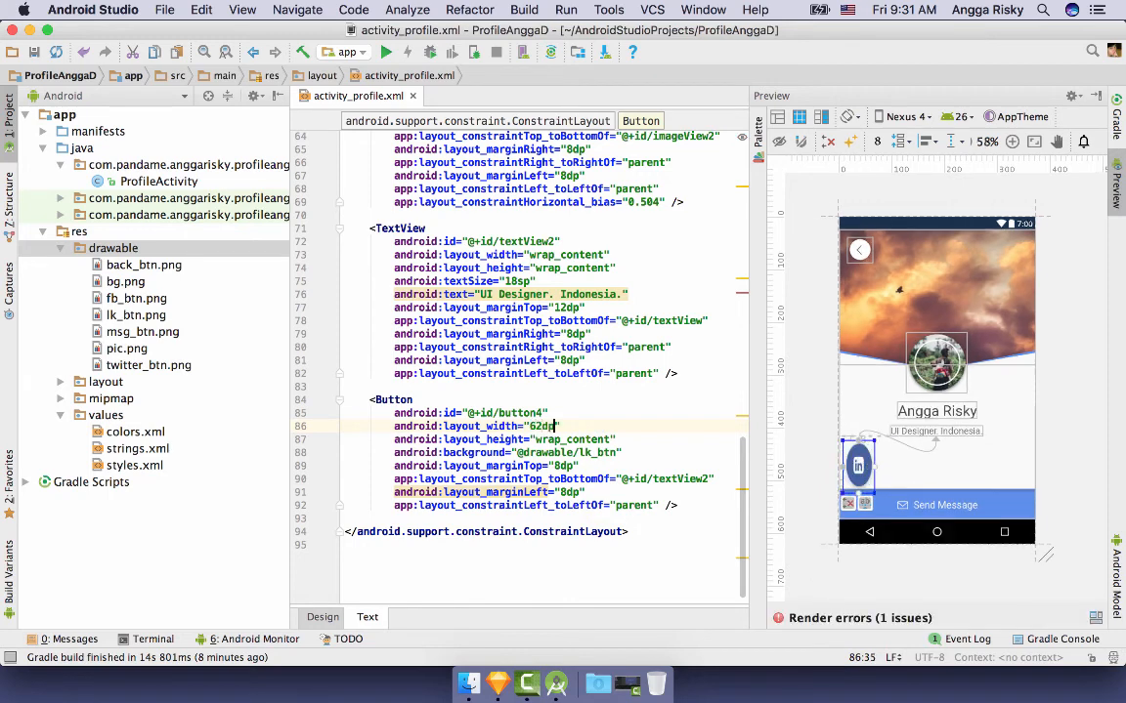
double_click(598, 440)
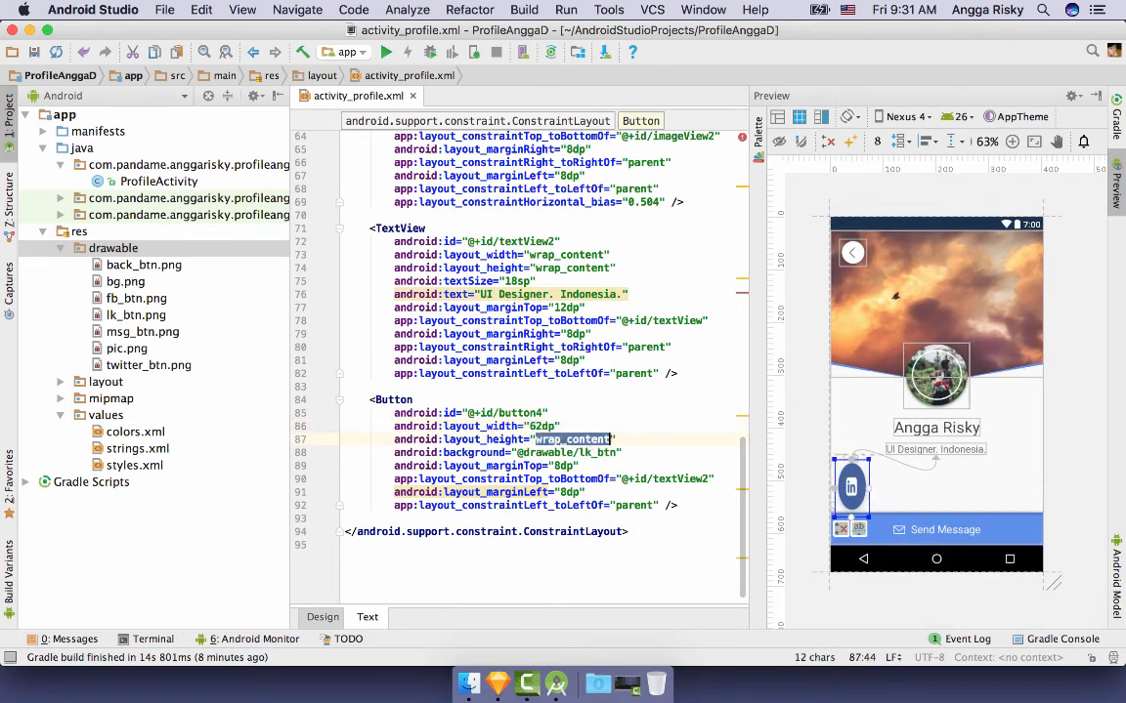
text(62dp)
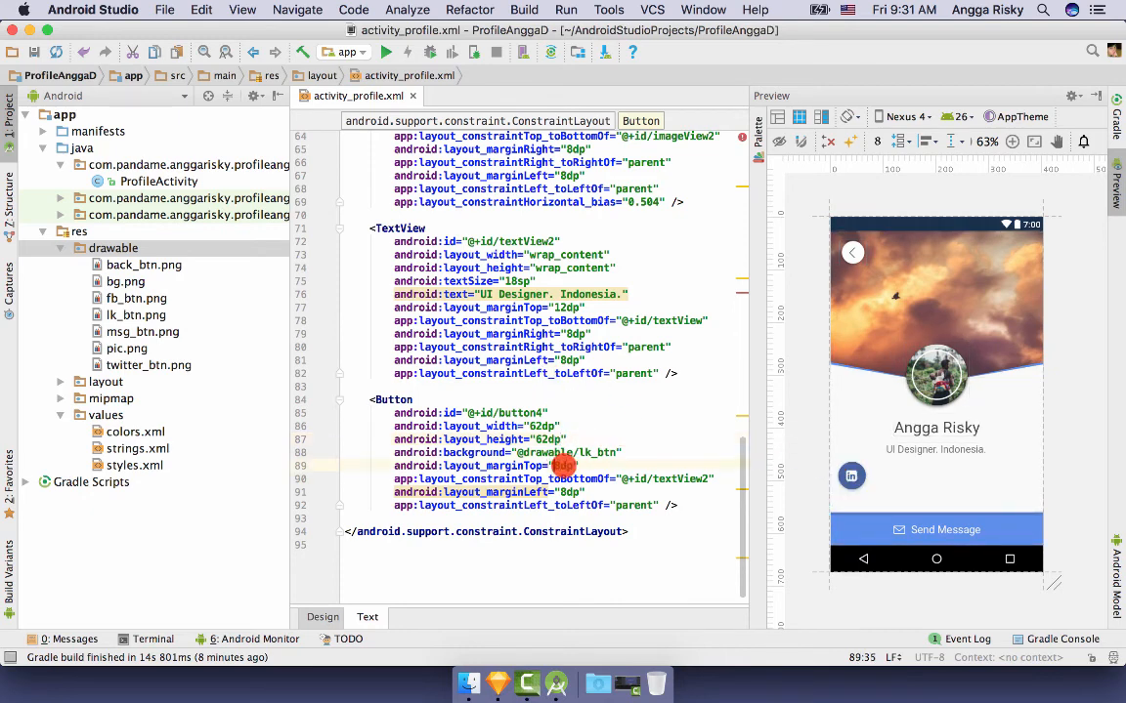
- Change the LinkedIn button's top margin to 26dp and its left margin to 66dp
click(564, 466)
key(BackSpace)
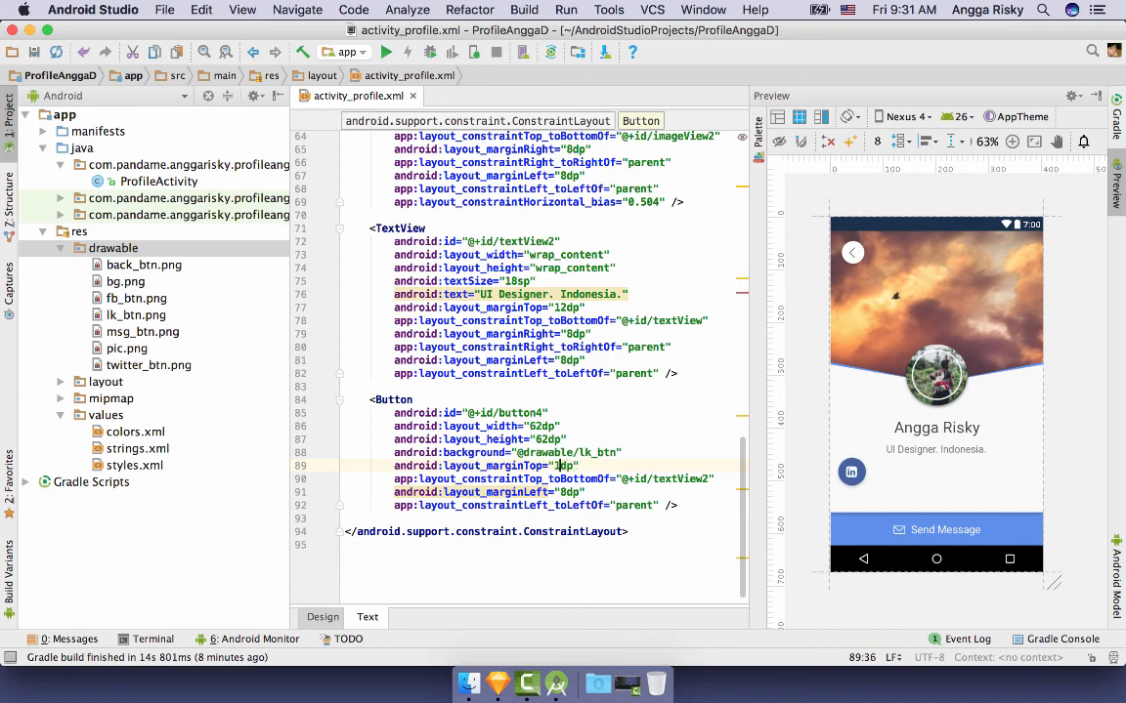
text(6)
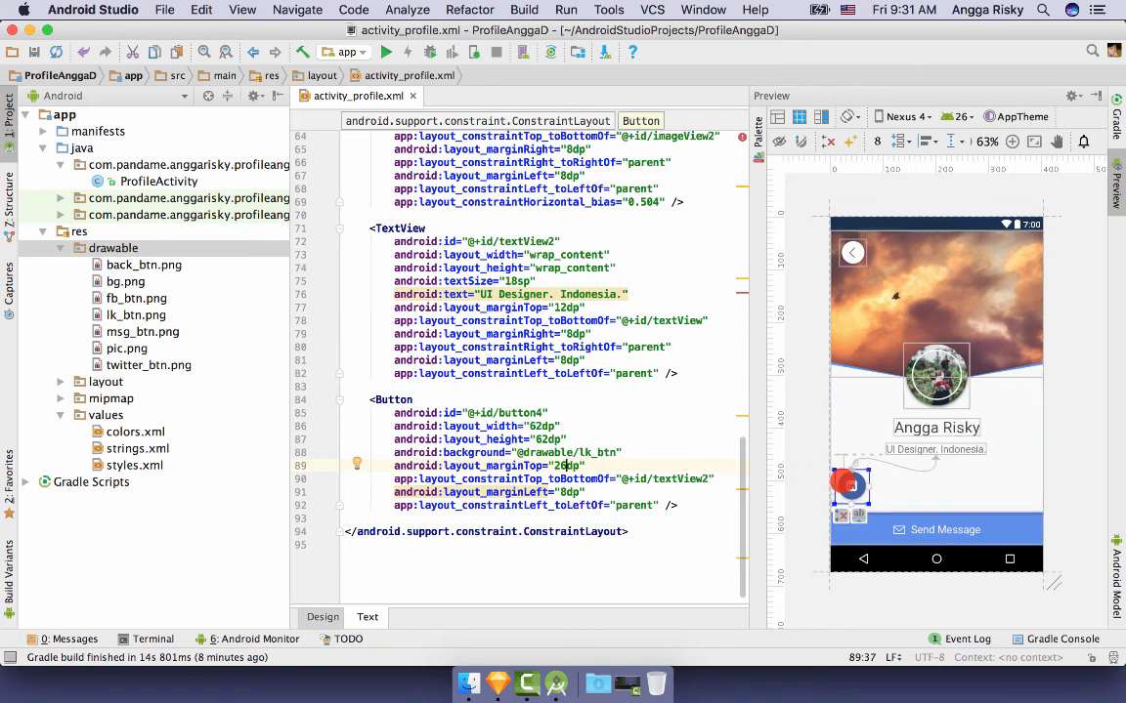
drag(850, 482, 882, 482)
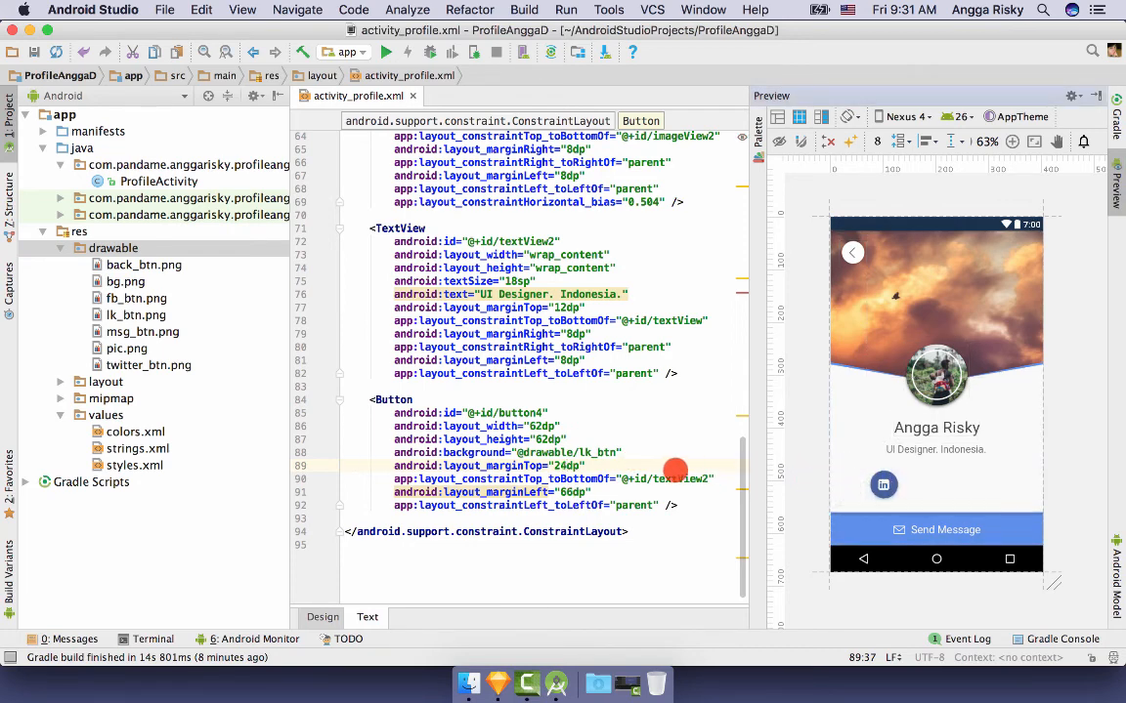
click(567, 466)
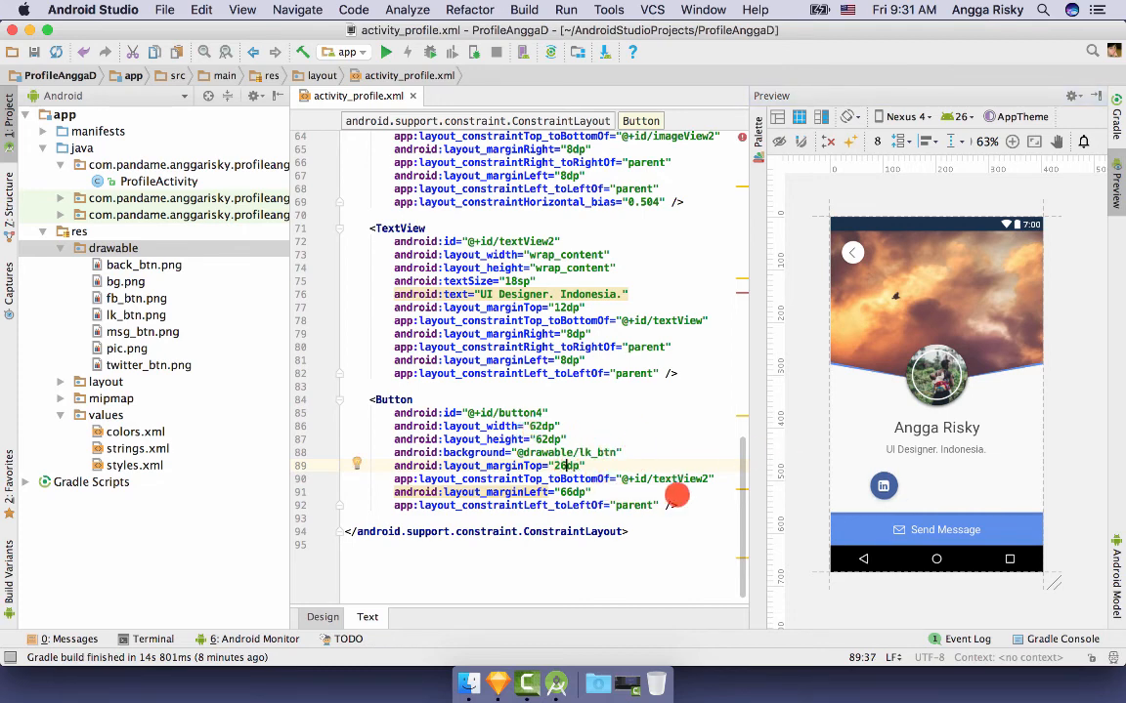
click(688, 503)
- Duplicate the LinkedIn button's XML block and rename the copy's id to button67
shift+click(368, 399)
key(super+c)
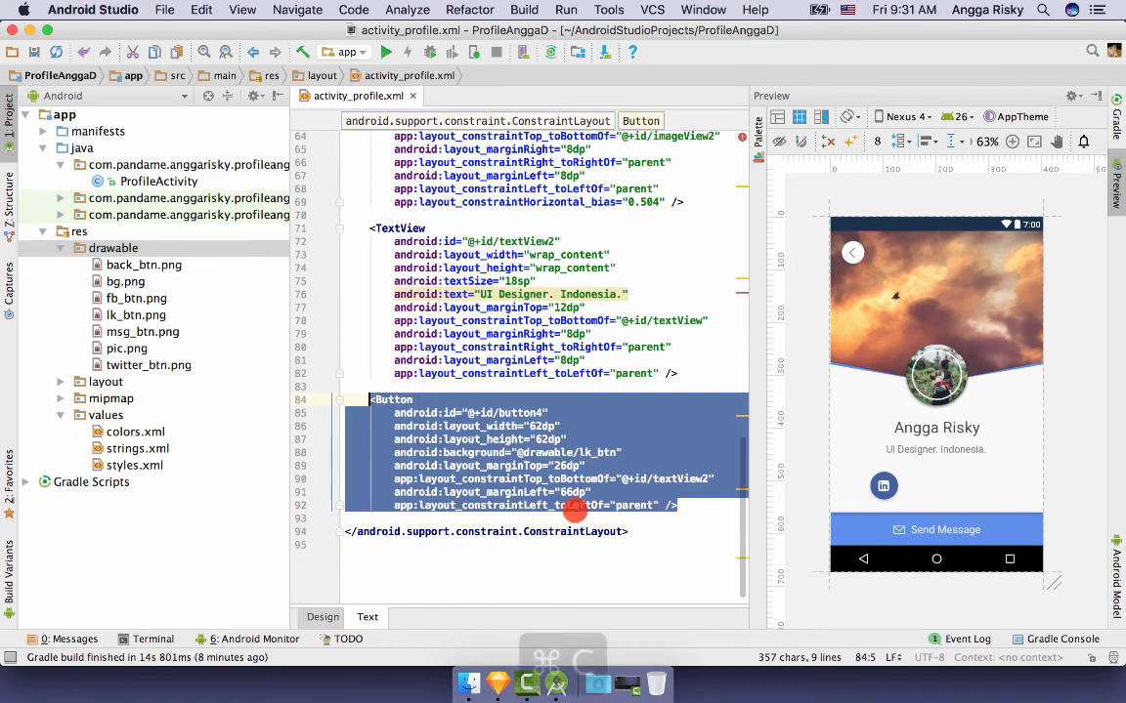
click(686, 502)
key(Return)
key(Return)
key(super+v)
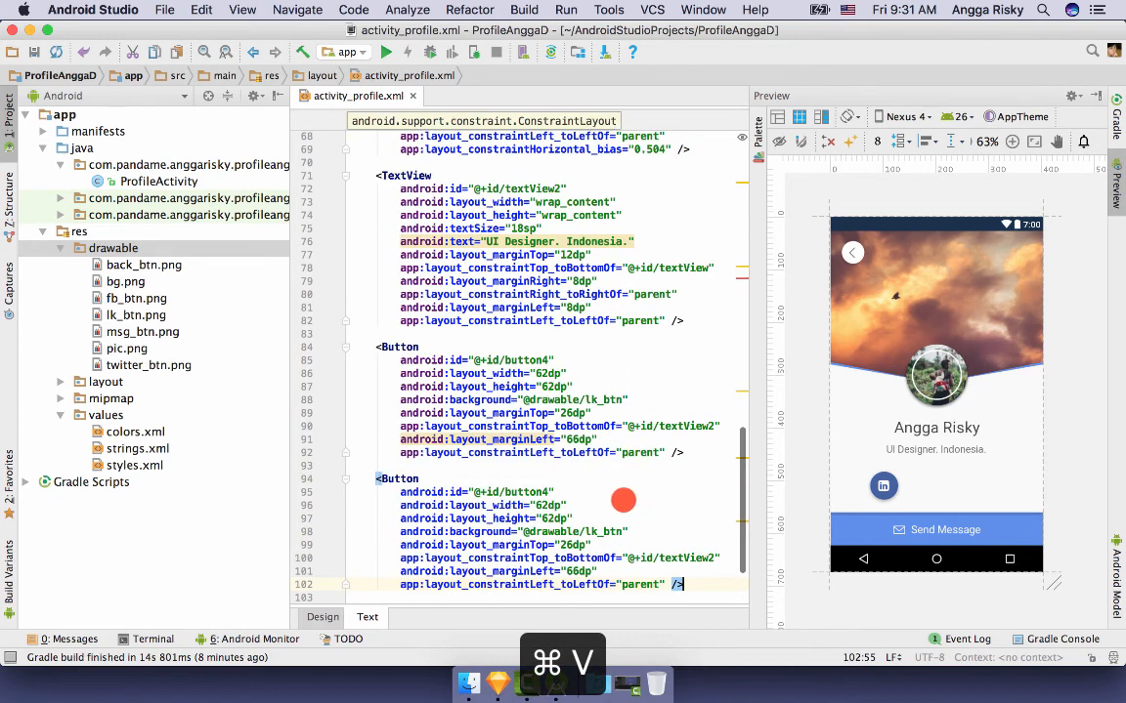
scroll(586, 439, down, 3)
click(550, 426)
key(BackSpace)
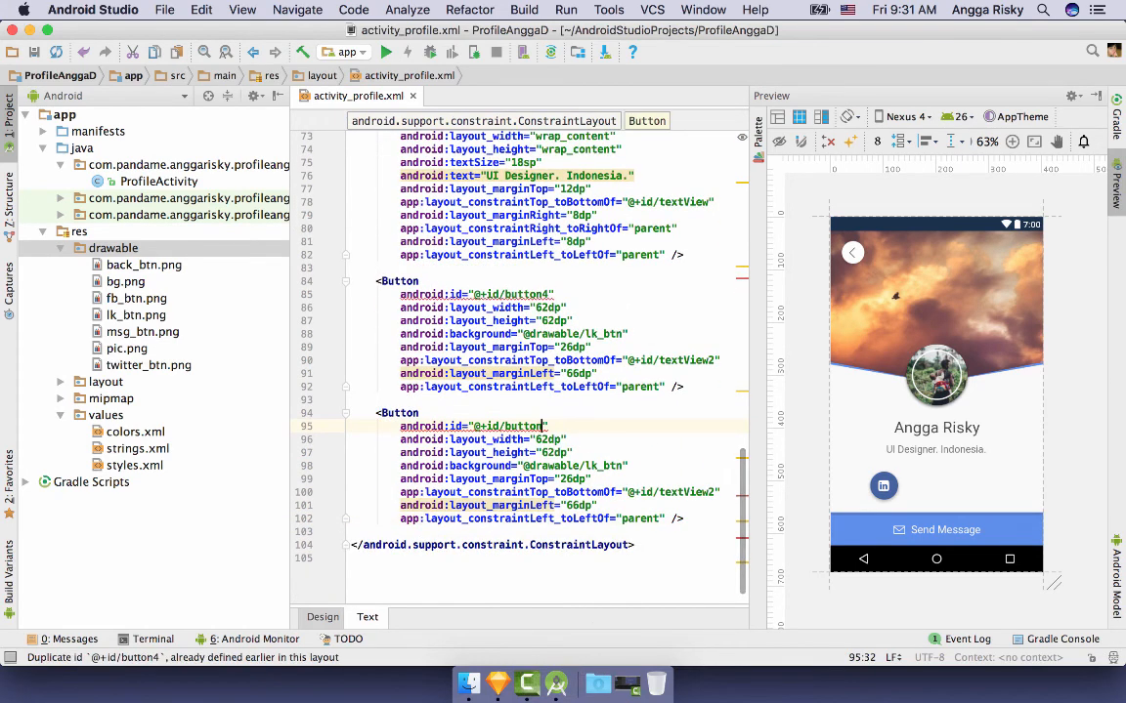
text(6)
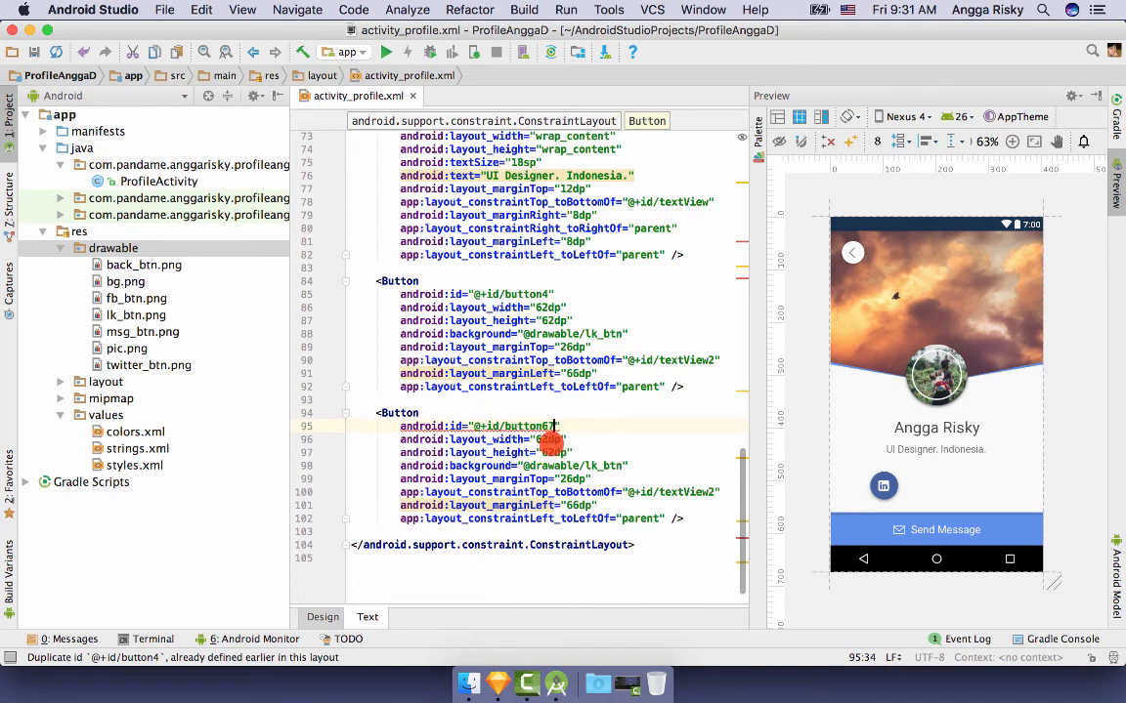
text(7)
- Make button67 the Facebook button with fb_btn background and 161dp left margin
click(598, 505)
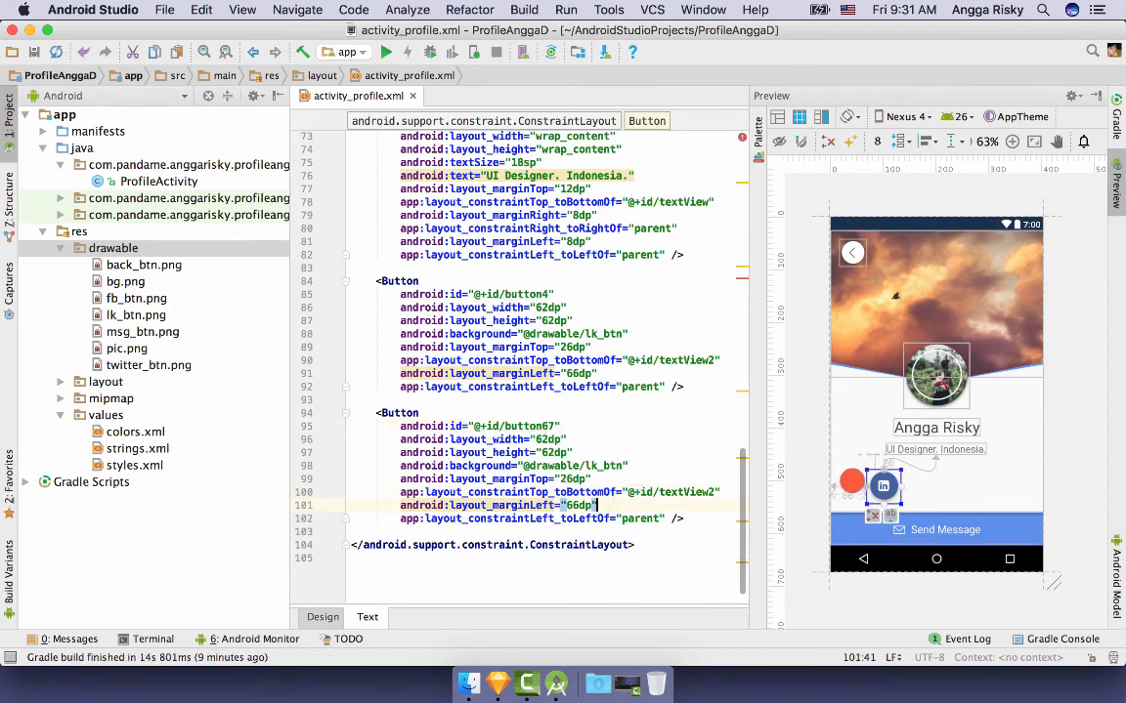
drag(885, 485, 936, 485)
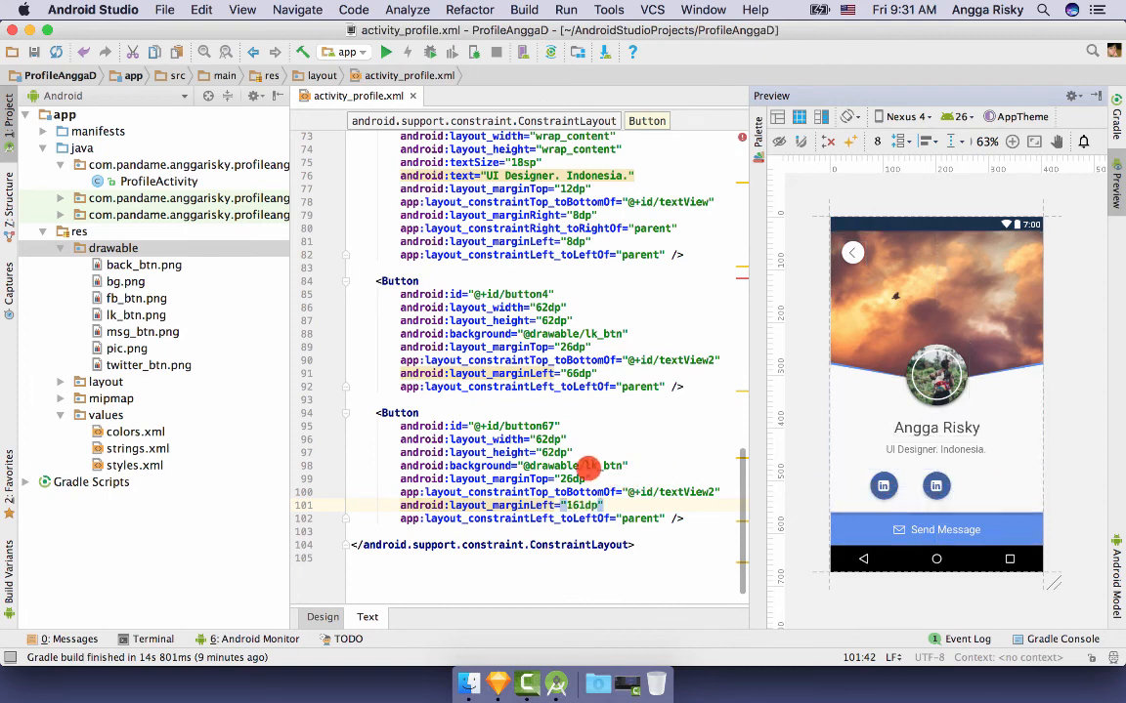
double_click(602, 465)
text(fb)
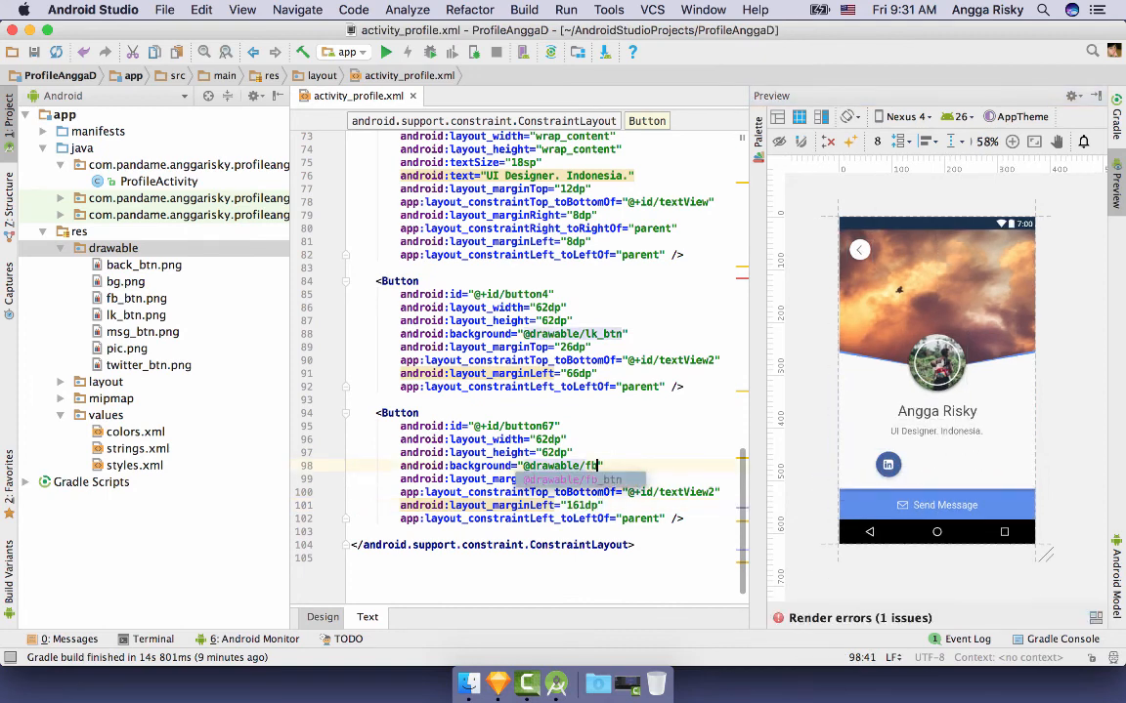
key(Return)
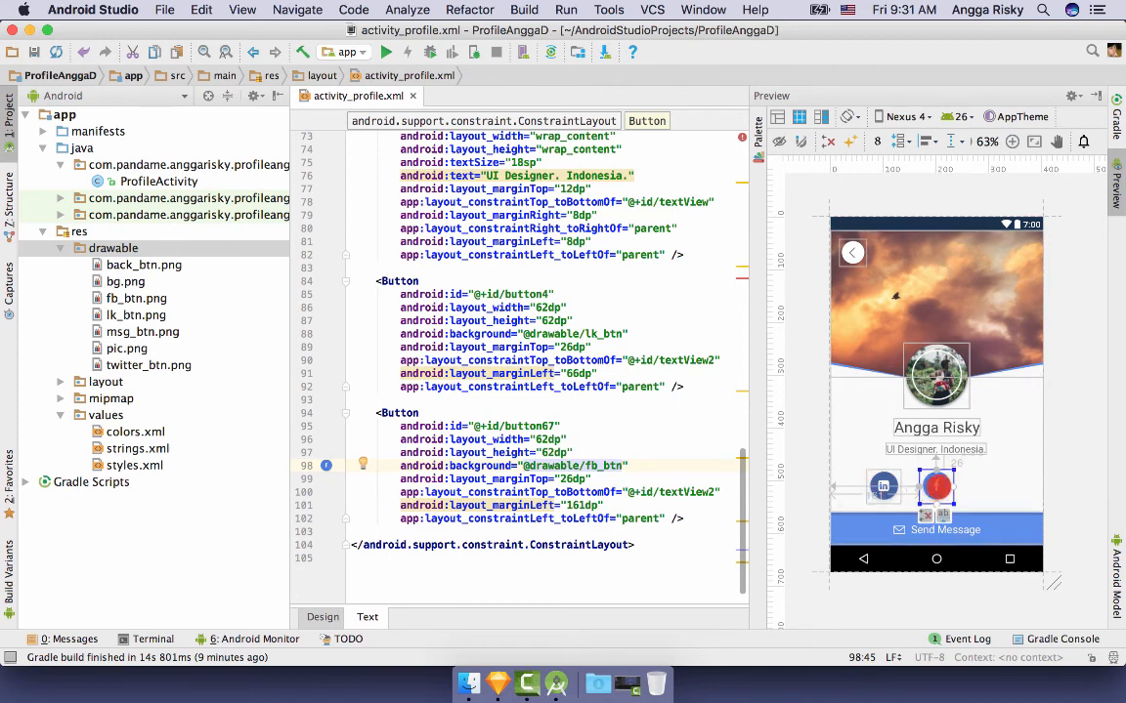
click(682, 438)
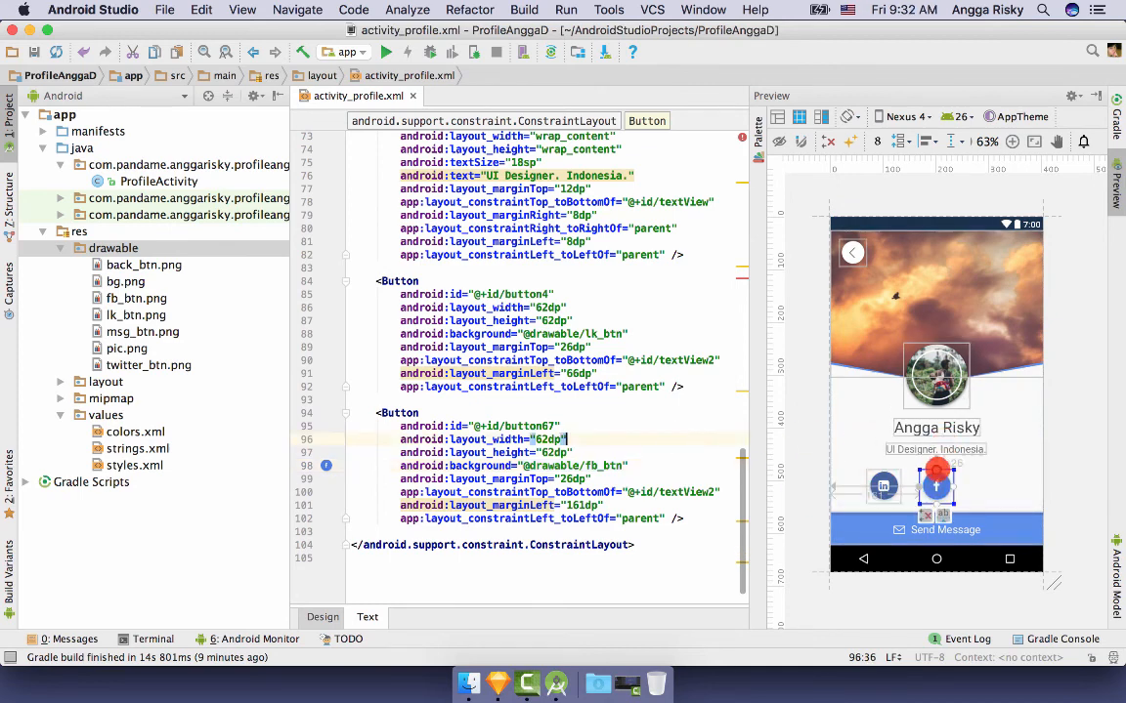
click(672, 478)
click(936, 478)
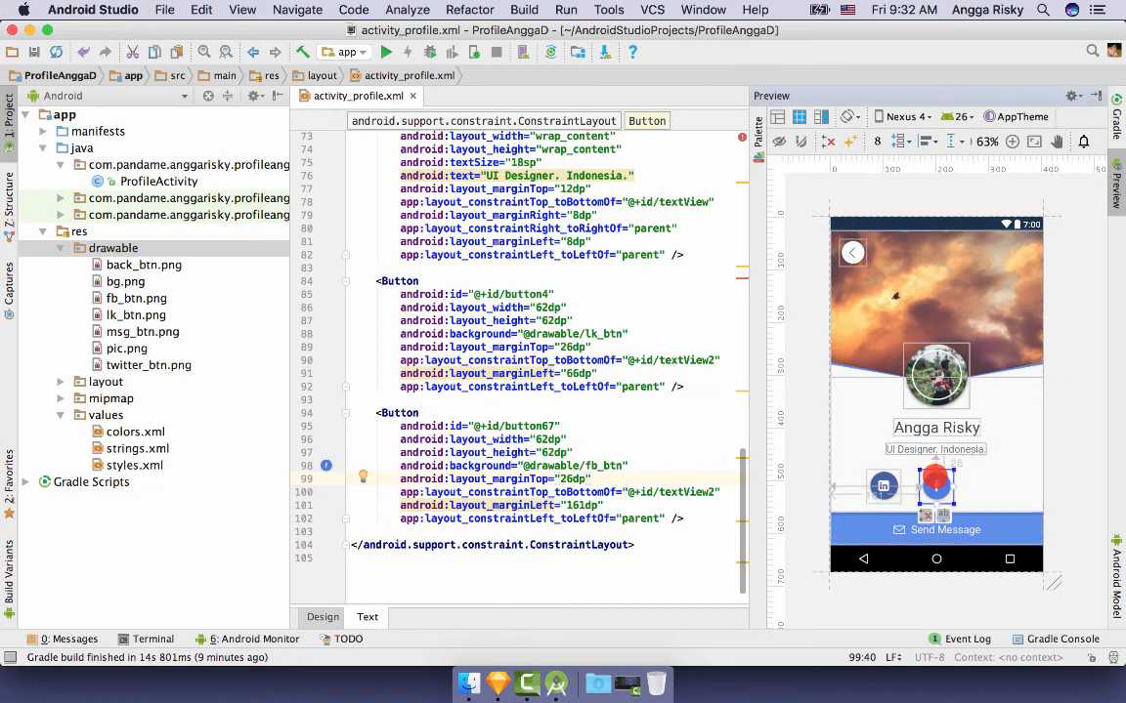
- Paste a third button as button85 with twitter_btn background at 271dp left margin
click(684, 525)
key(super+v)
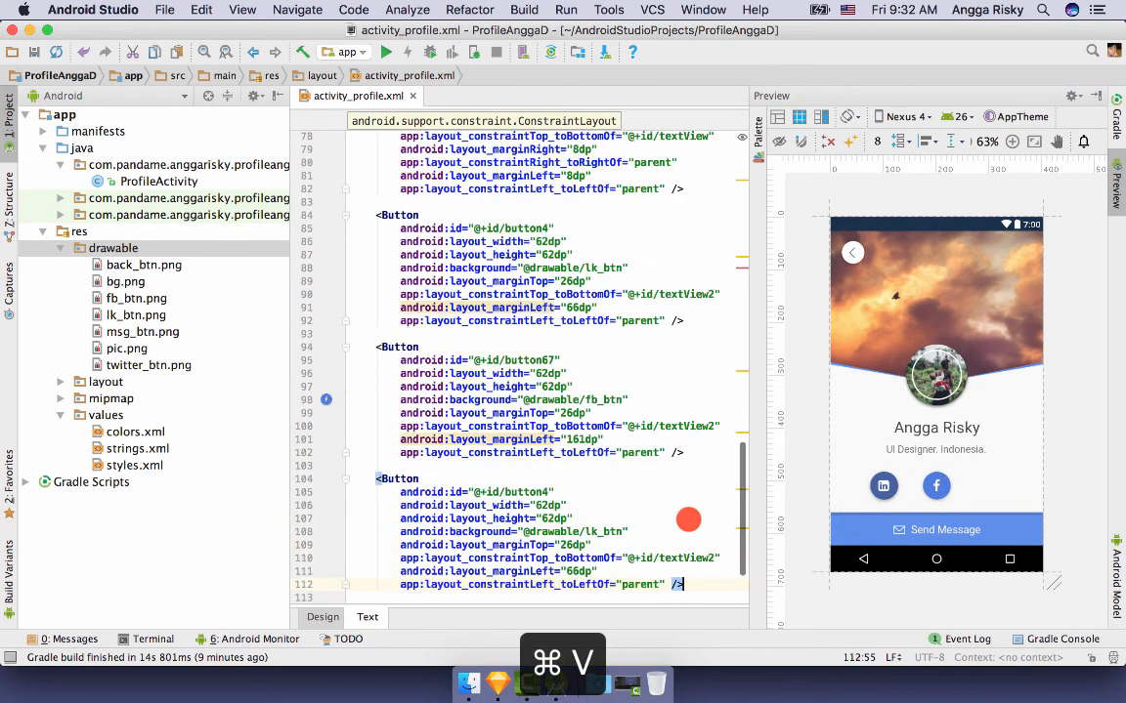
click(550, 399)
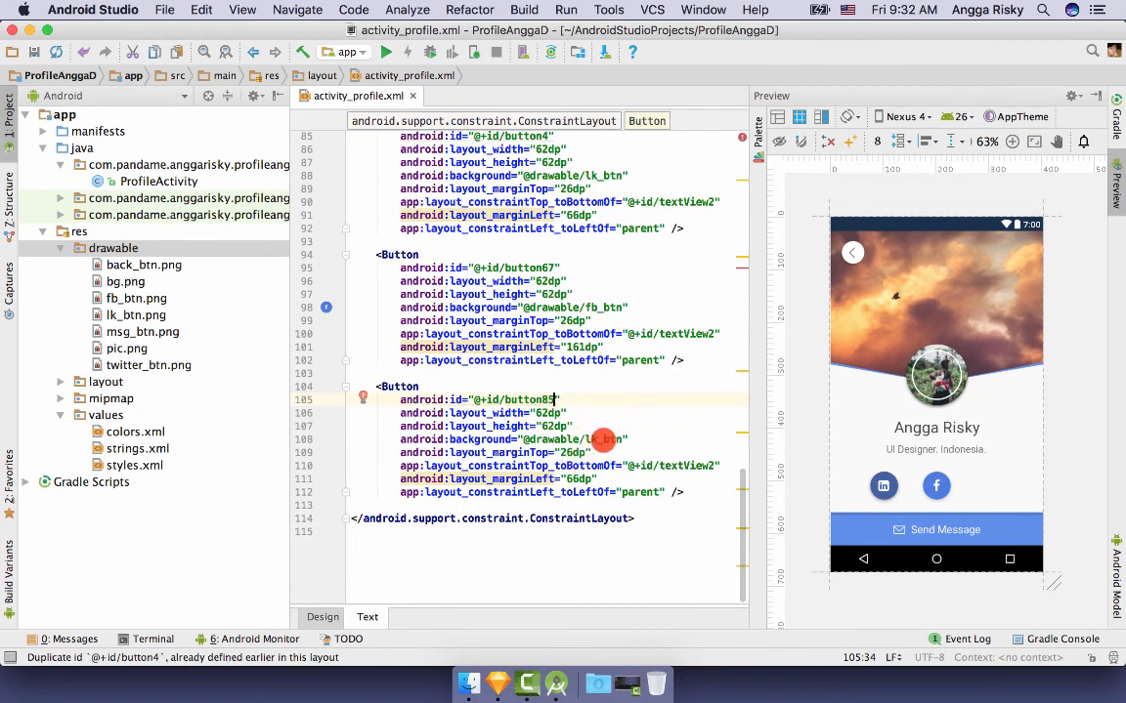
double_click(616, 439)
text(twitter_btn)
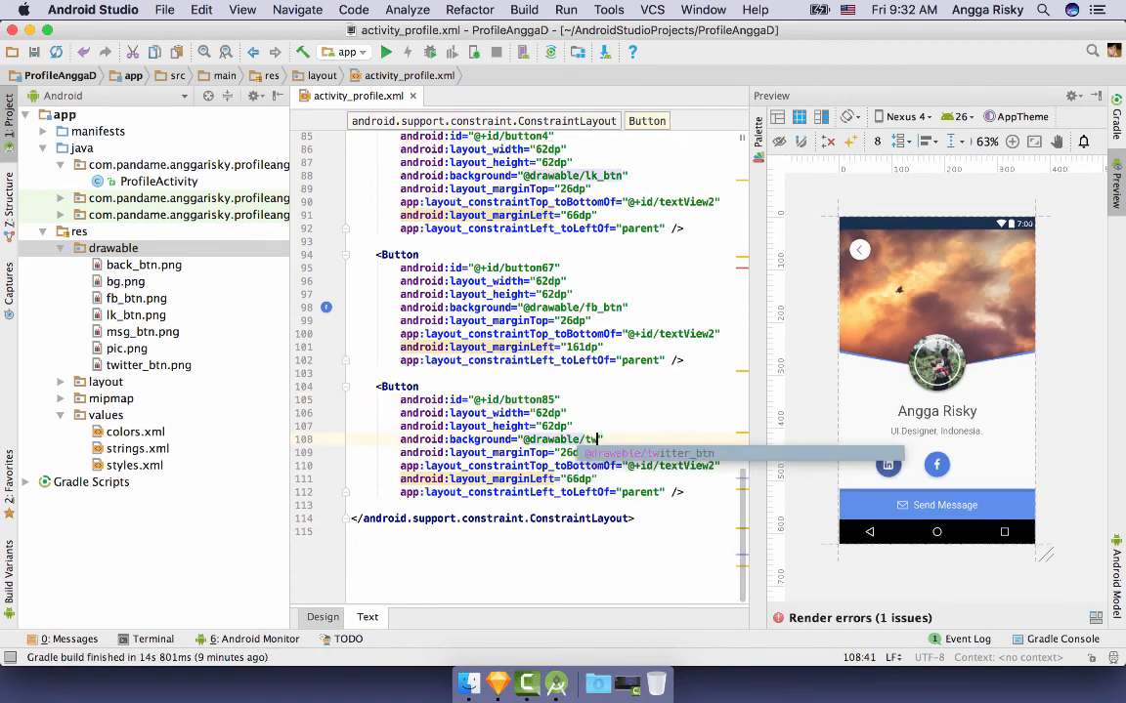
key(Return)
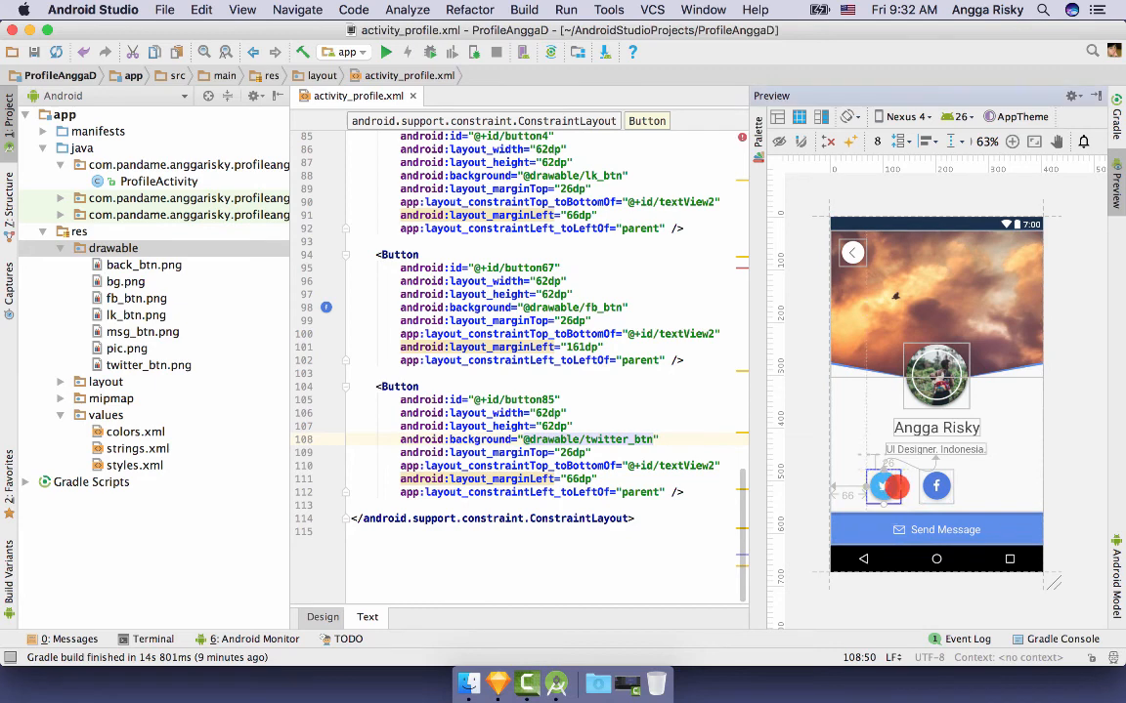
drag(997, 485, 997, 486)
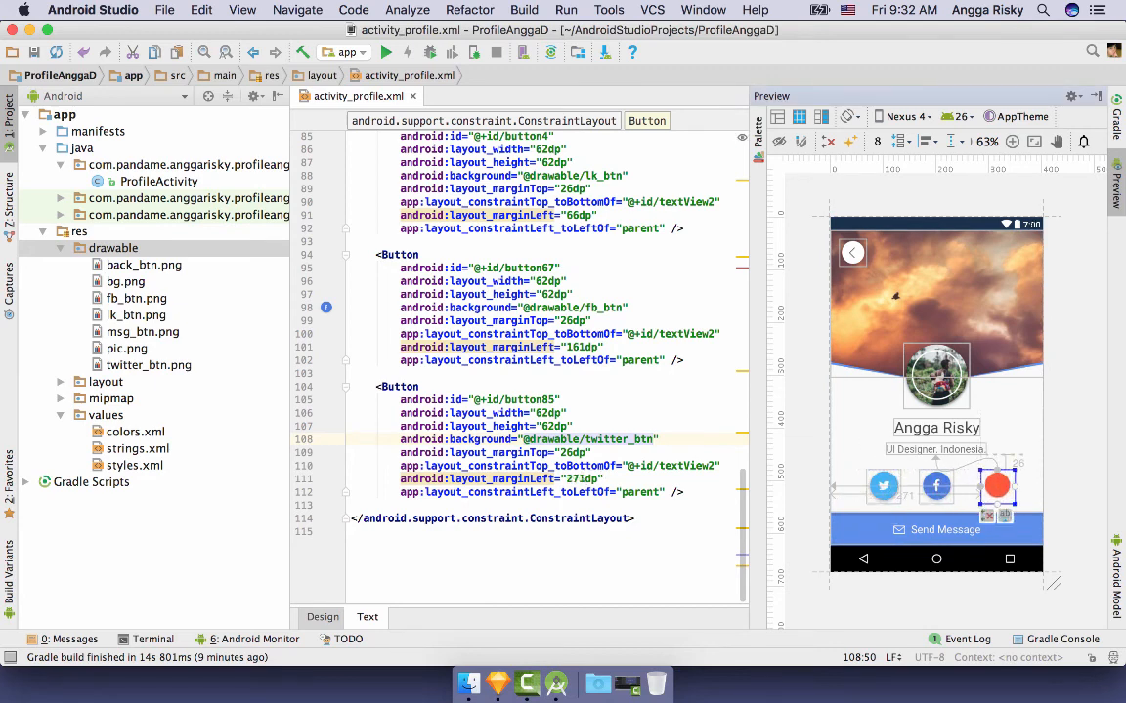
click(323, 616)
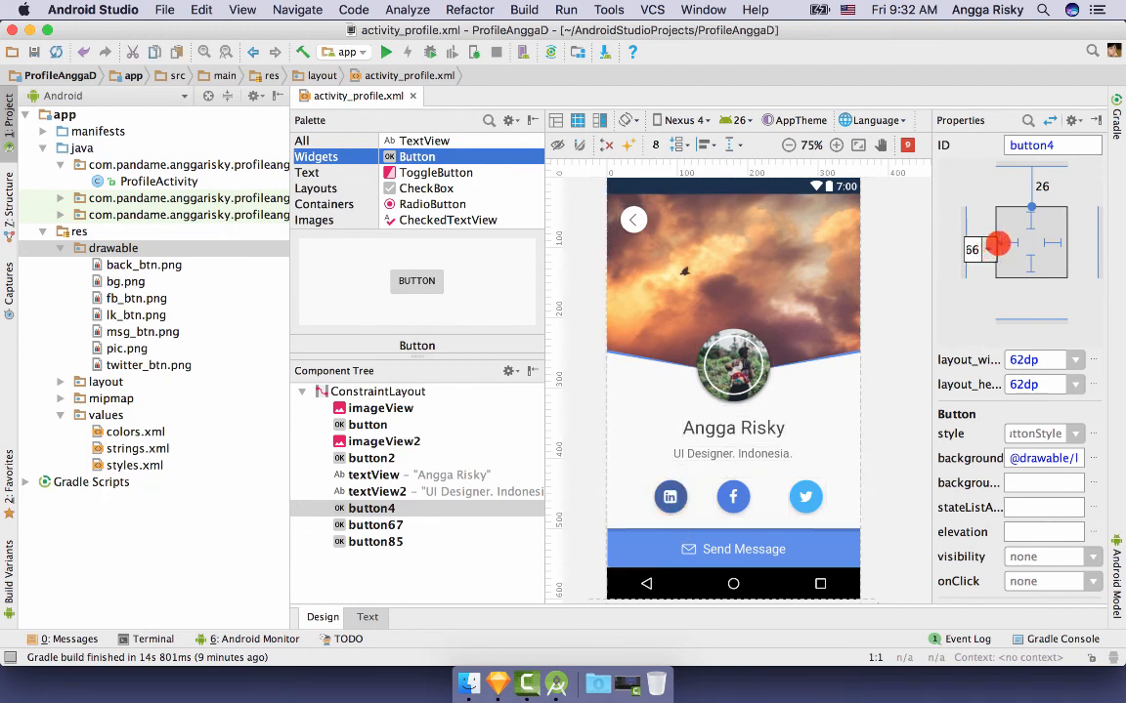
- Attach the LinkedIn button's right side to the Facebook button with a 32dp margin
click(997, 244)
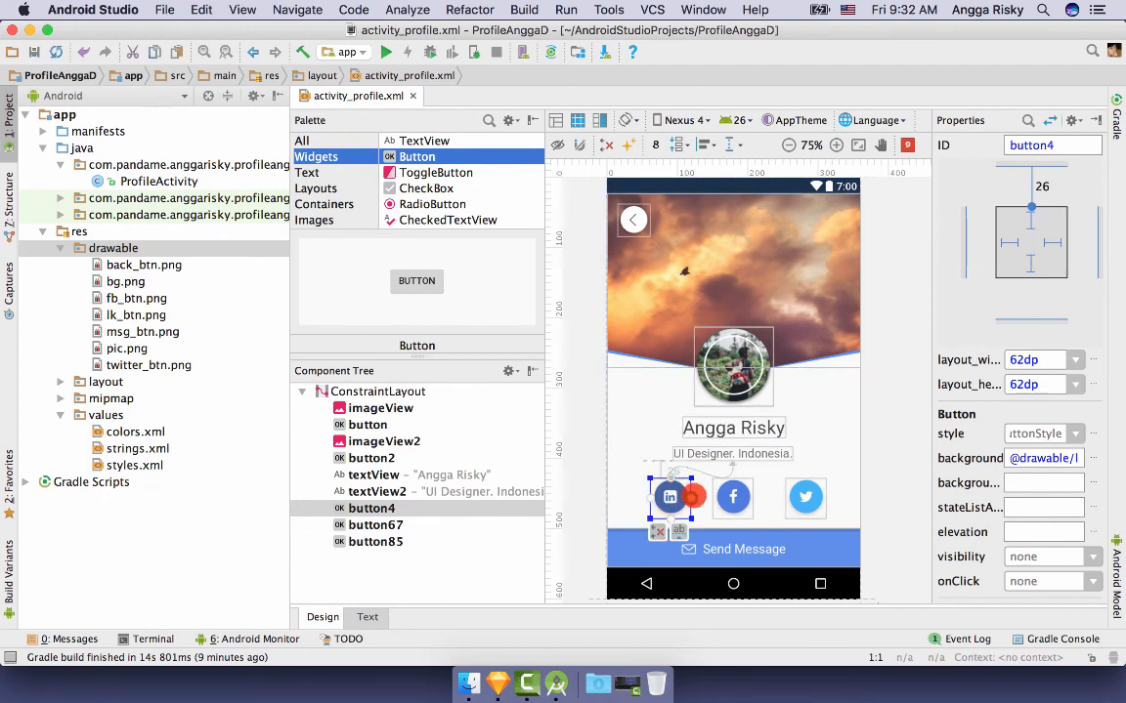
drag(692, 497, 714, 497)
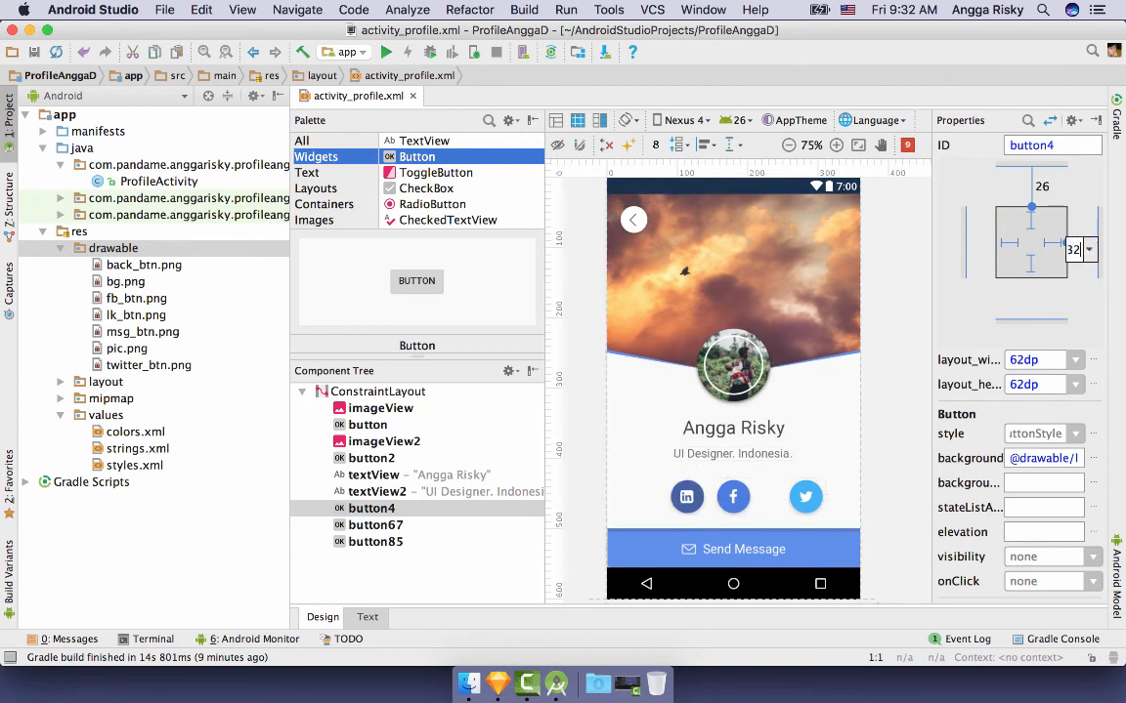
key(Return)
- Attach the Twitter button's left side to the Facebook button with a 32dp margin
click(799, 500)
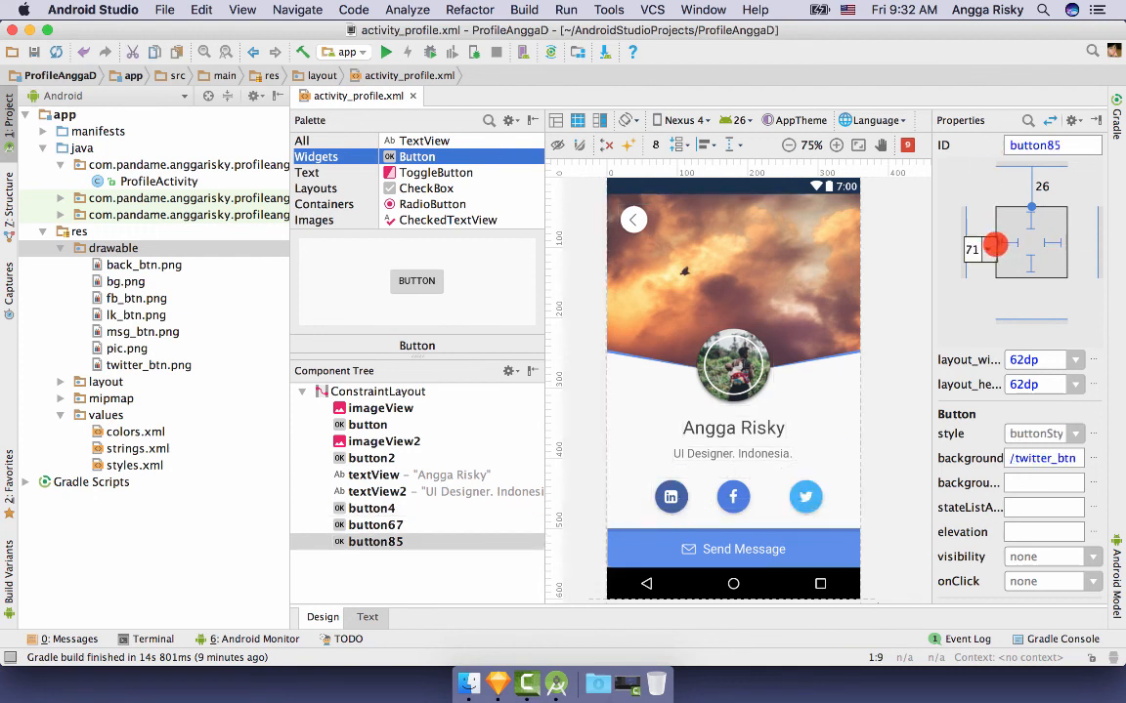
click(997, 244)
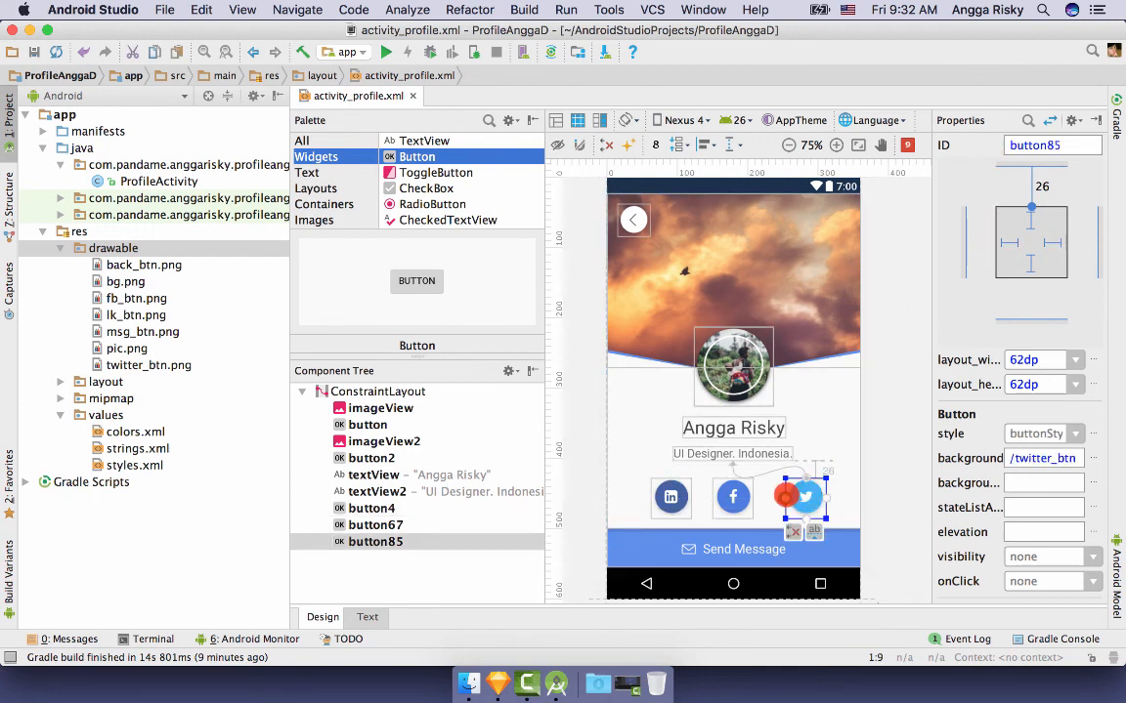
drag(786, 496, 755, 498)
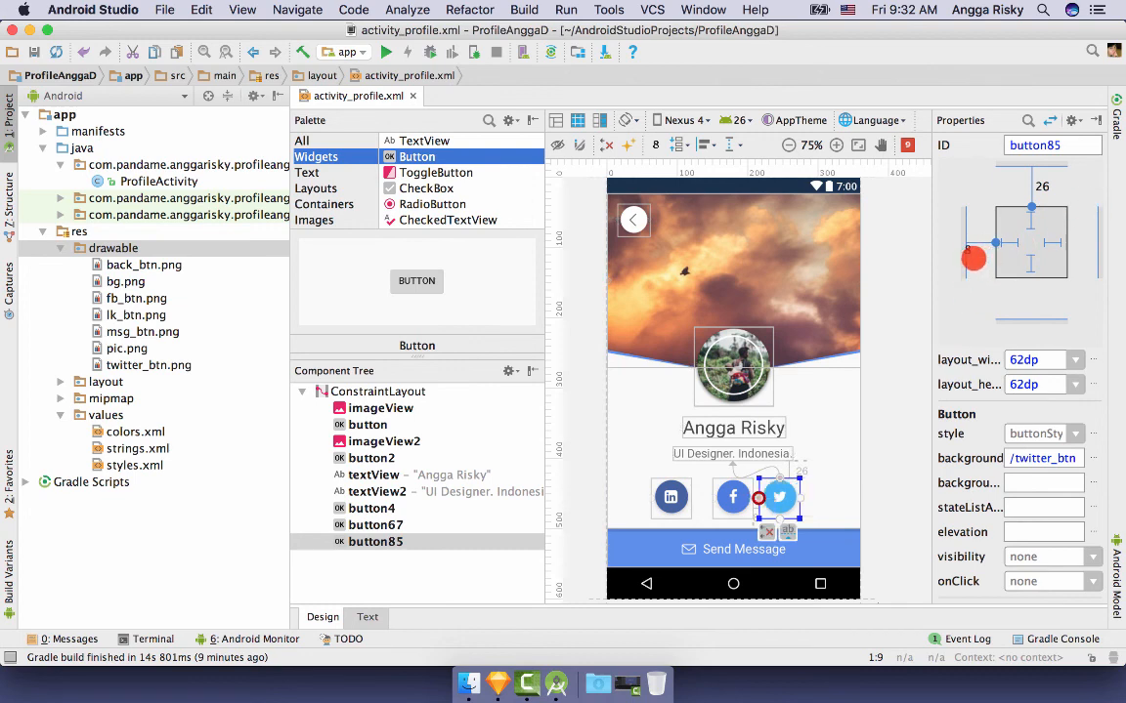
click(972, 256)
click(982, 298)
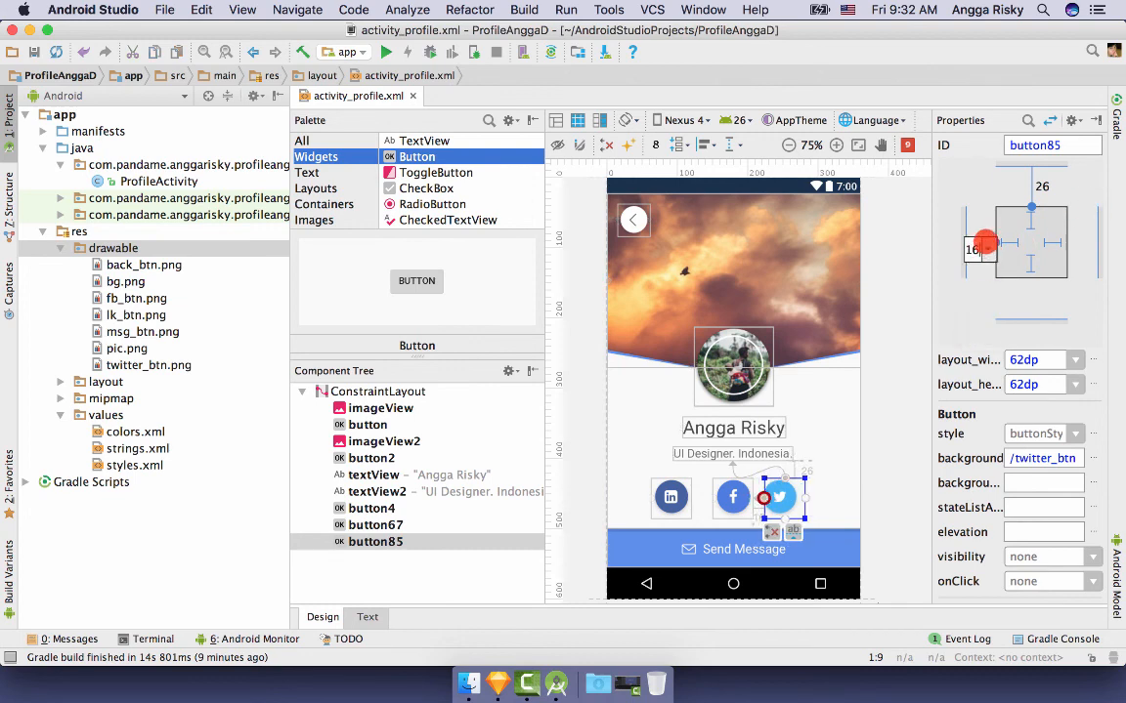
click(890, 379)
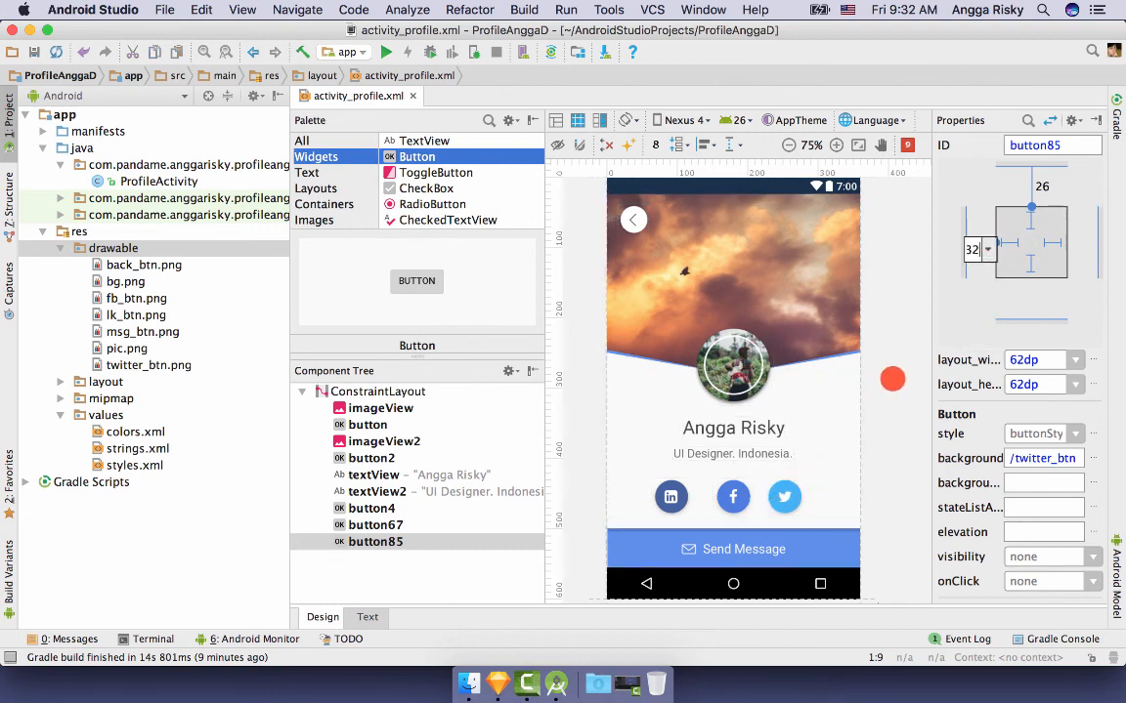
scroll(892, 381, down, 2)
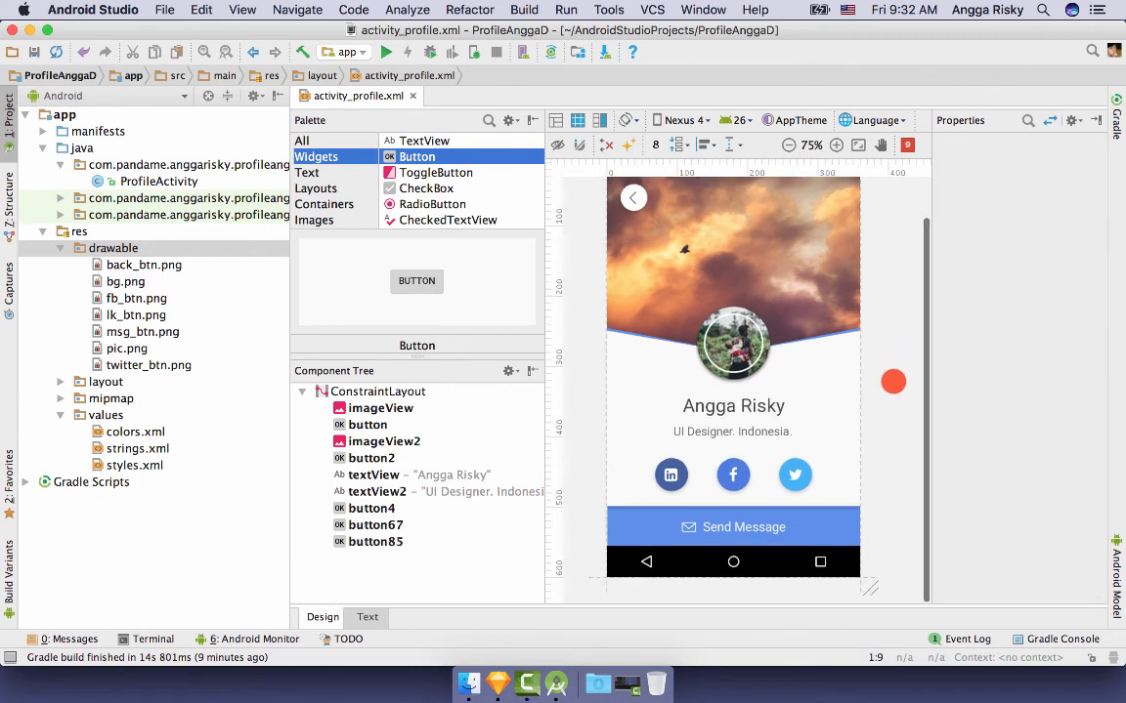
scroll(893, 381, up, 2)
scroll(893, 381, down, 2)
scroll(893, 381, up, 3)
scroll(893, 381, down, 4)
scroll(893, 381, up, 2)
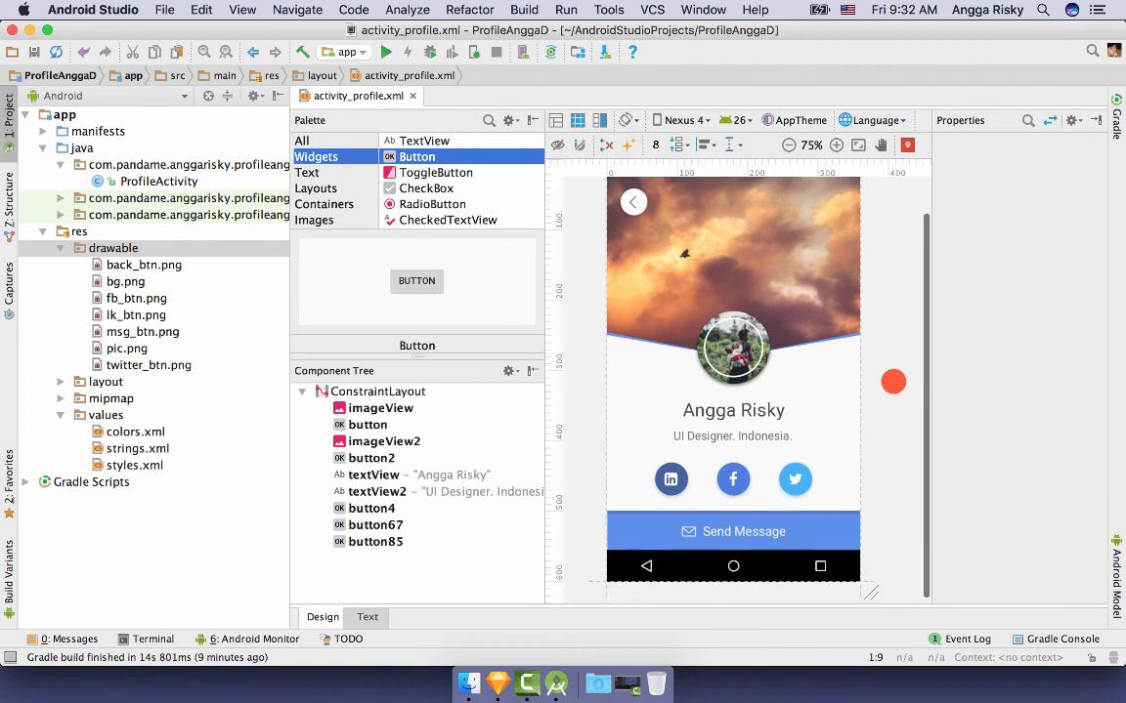
scroll(893, 382, up, 3)
scroll(893, 381, down, 2)
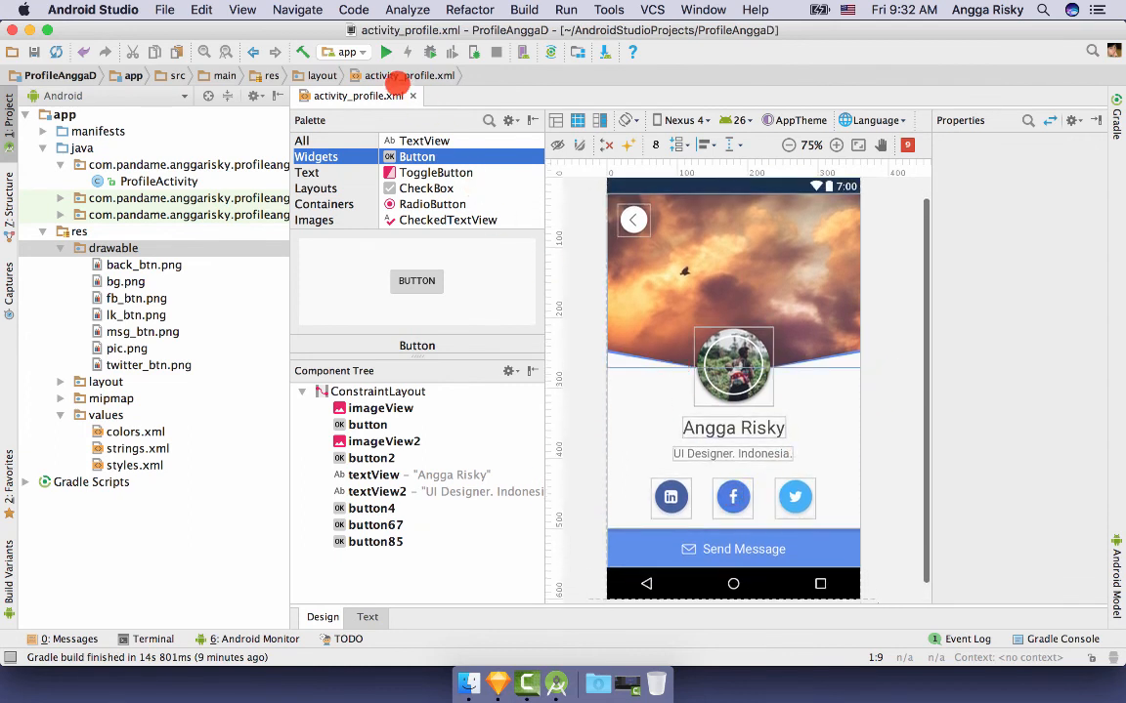
- Launch the app on the Nexus 4 API 26 emulator, then return to the layout editor
click(387, 52)
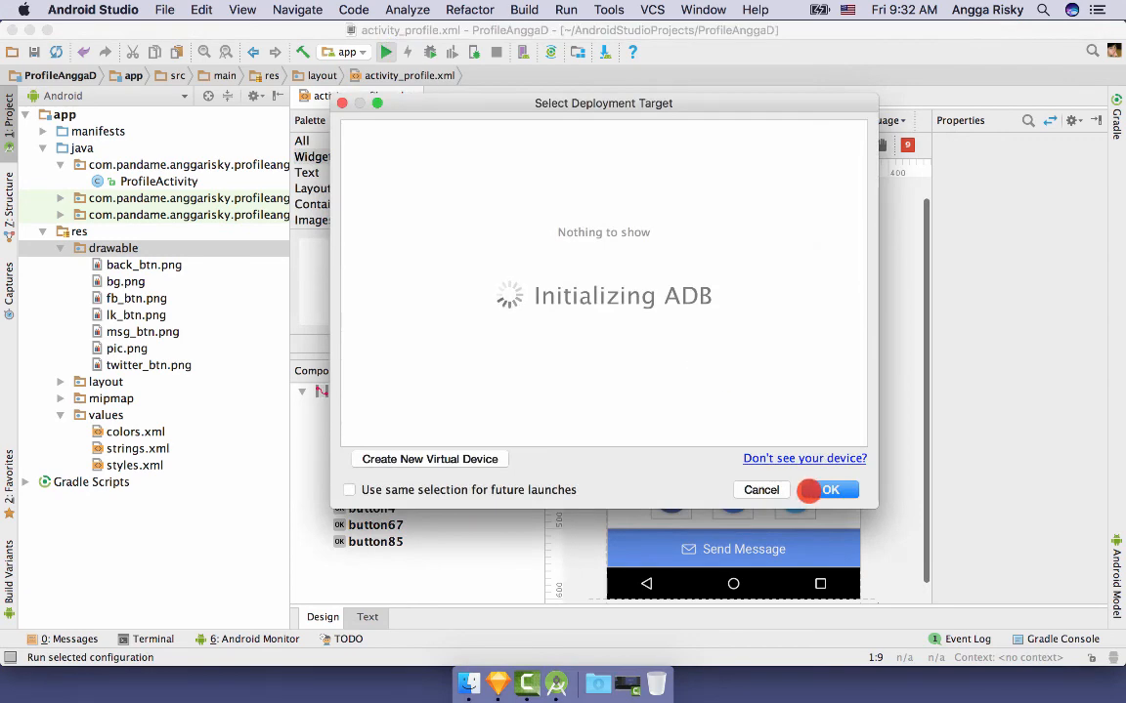
key(shift+super+2)
click(831, 488)
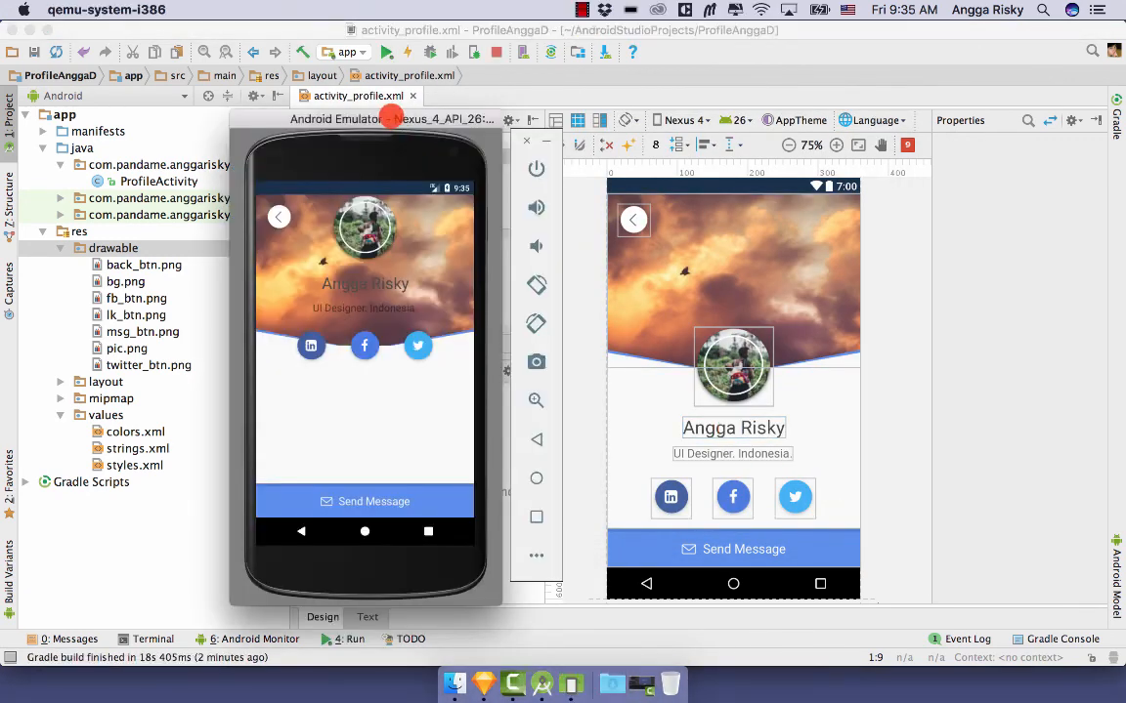
drag(390, 118, 357, 119)
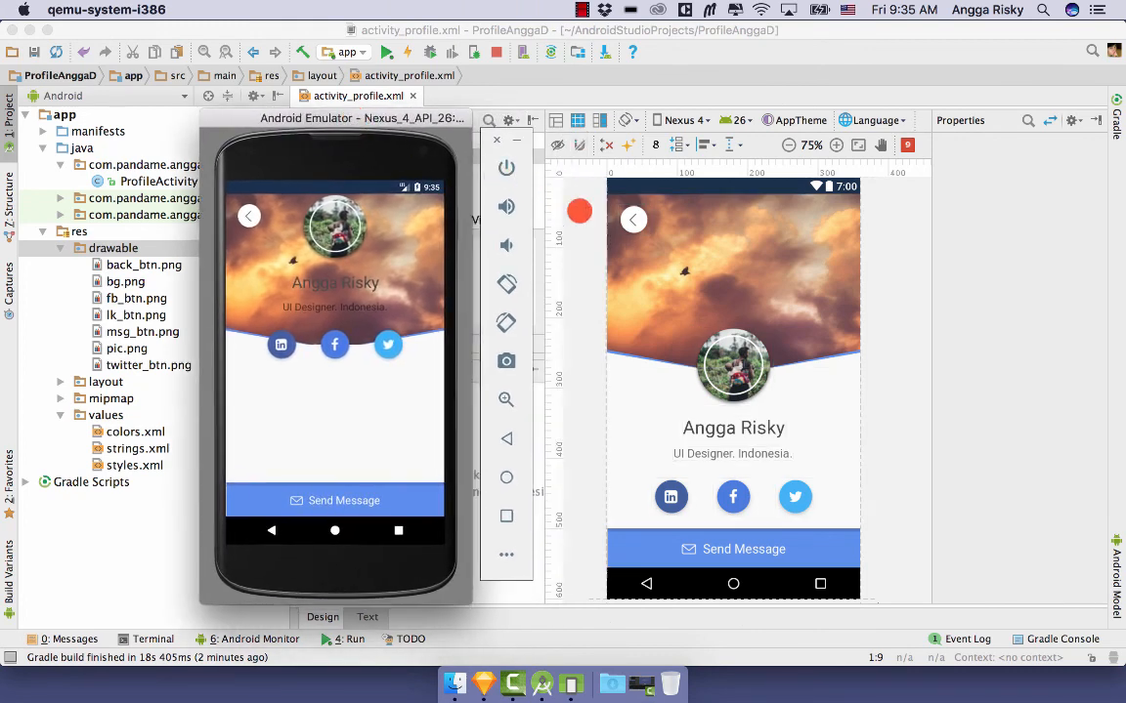
click(589, 233)
click(727, 401)
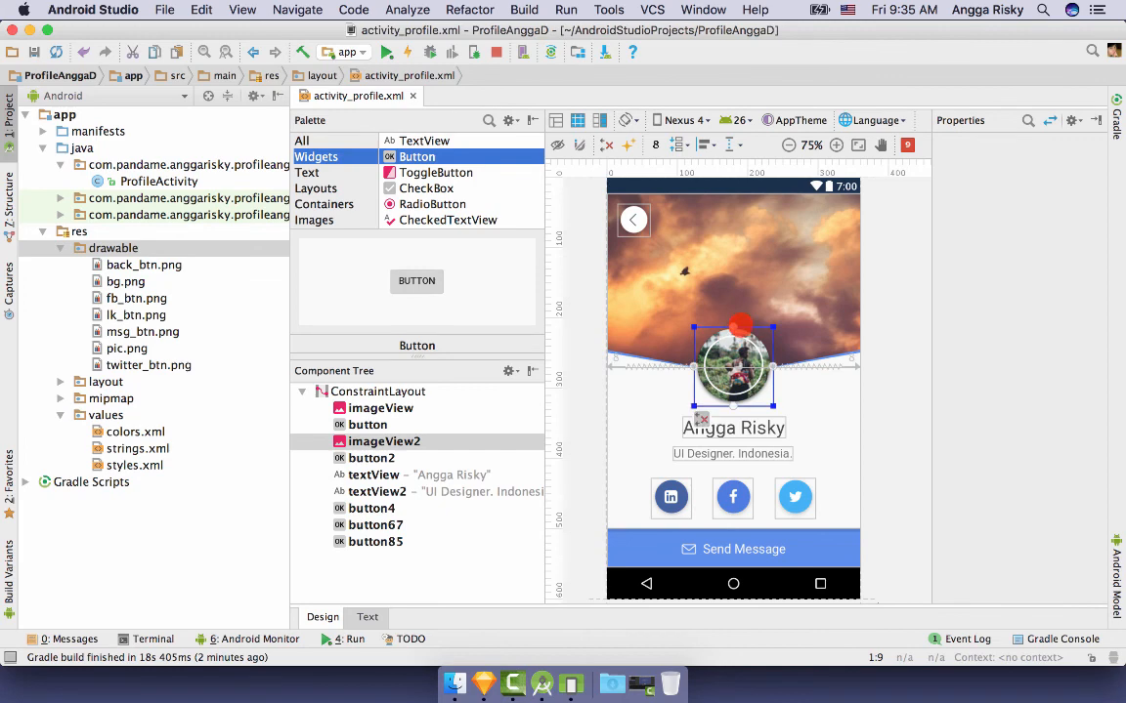
- Re-anchor imageView2's top to the layout top with a larger top margin, then rerun
drag(733, 326, 733, 237)
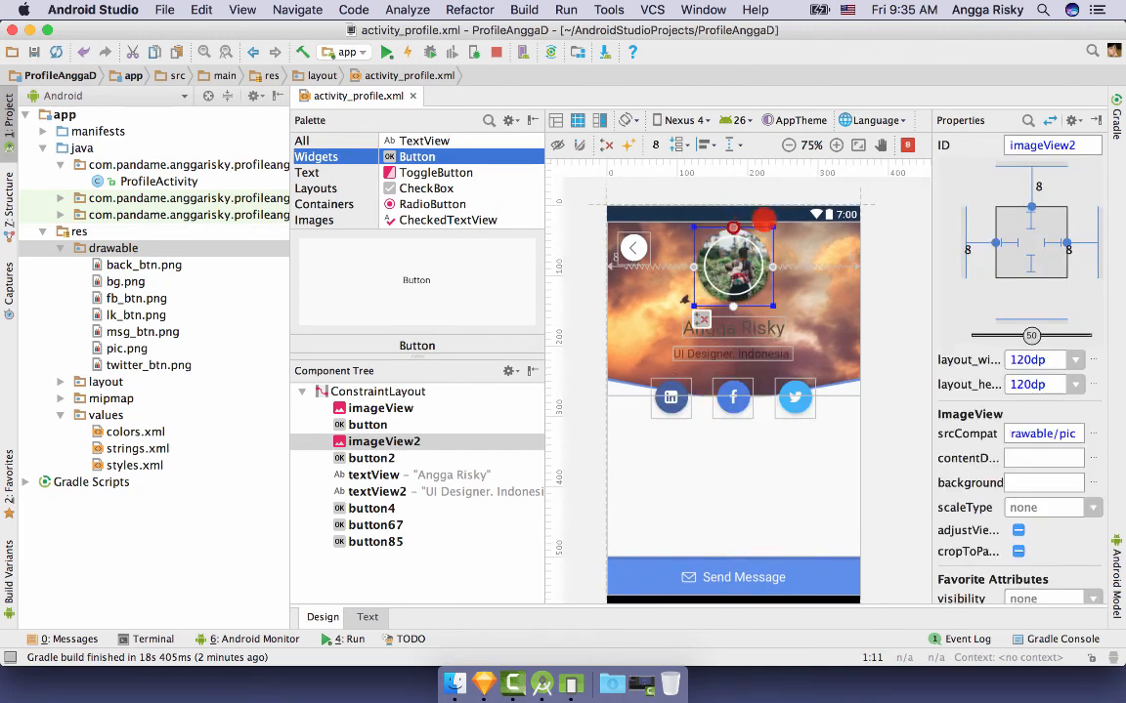
click(1031, 207)
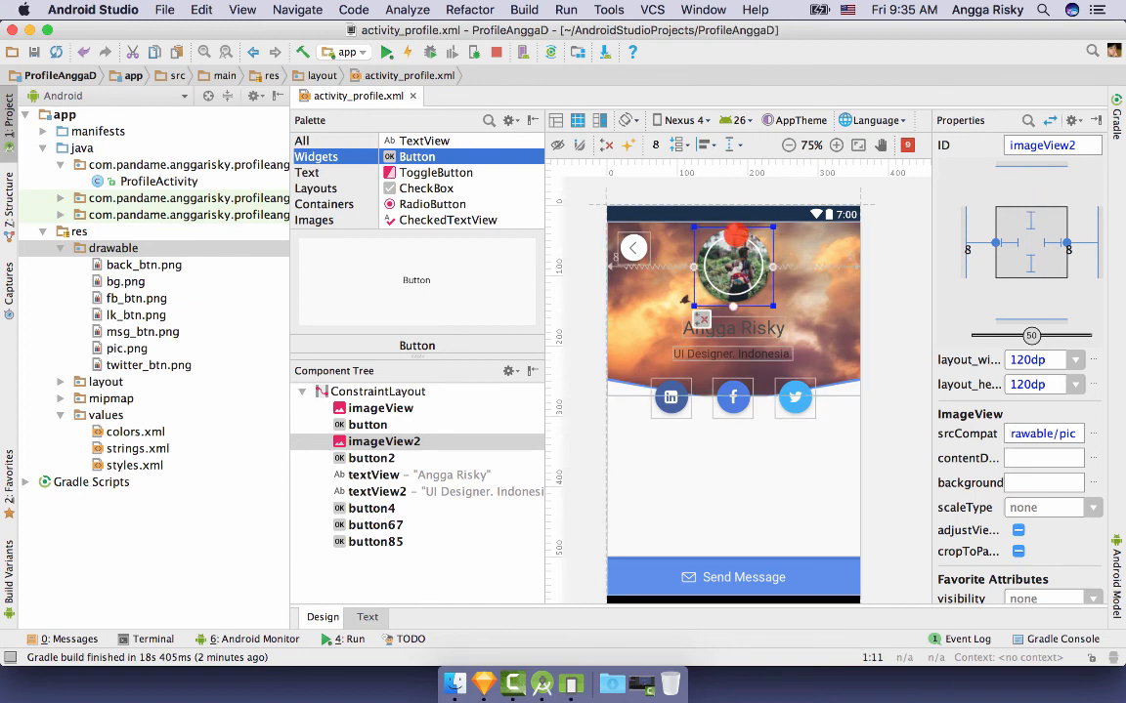
drag(730, 227, 752, 397)
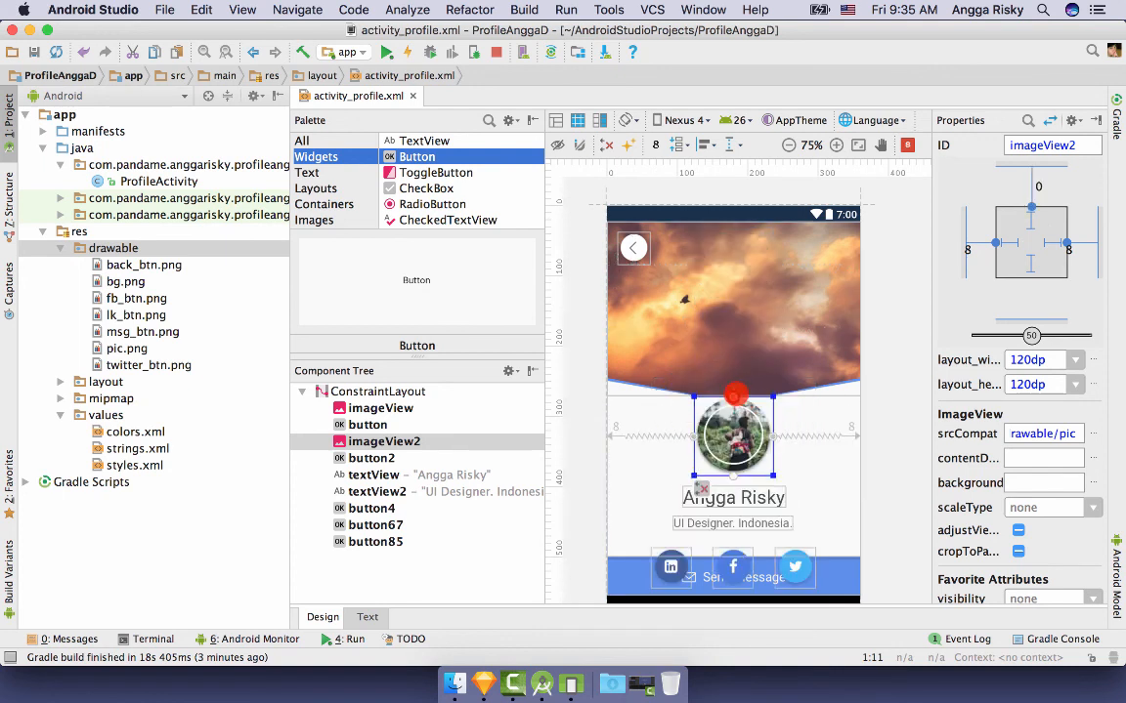
click(1034, 205)
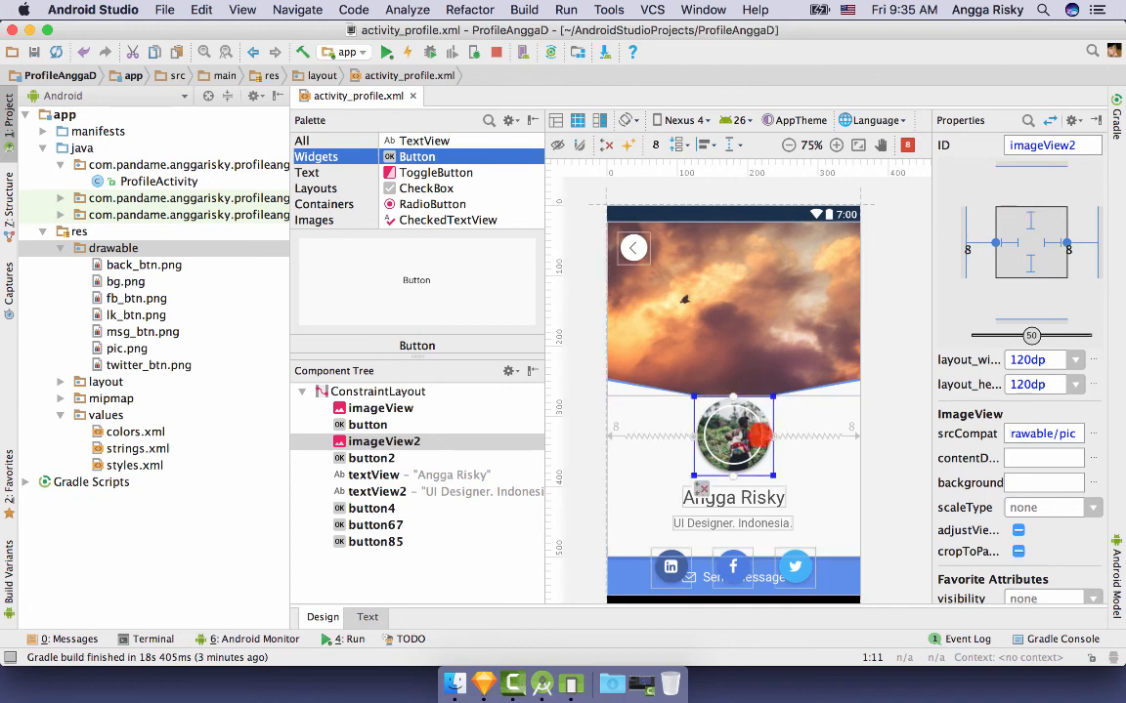
drag(735, 395, 684, 207)
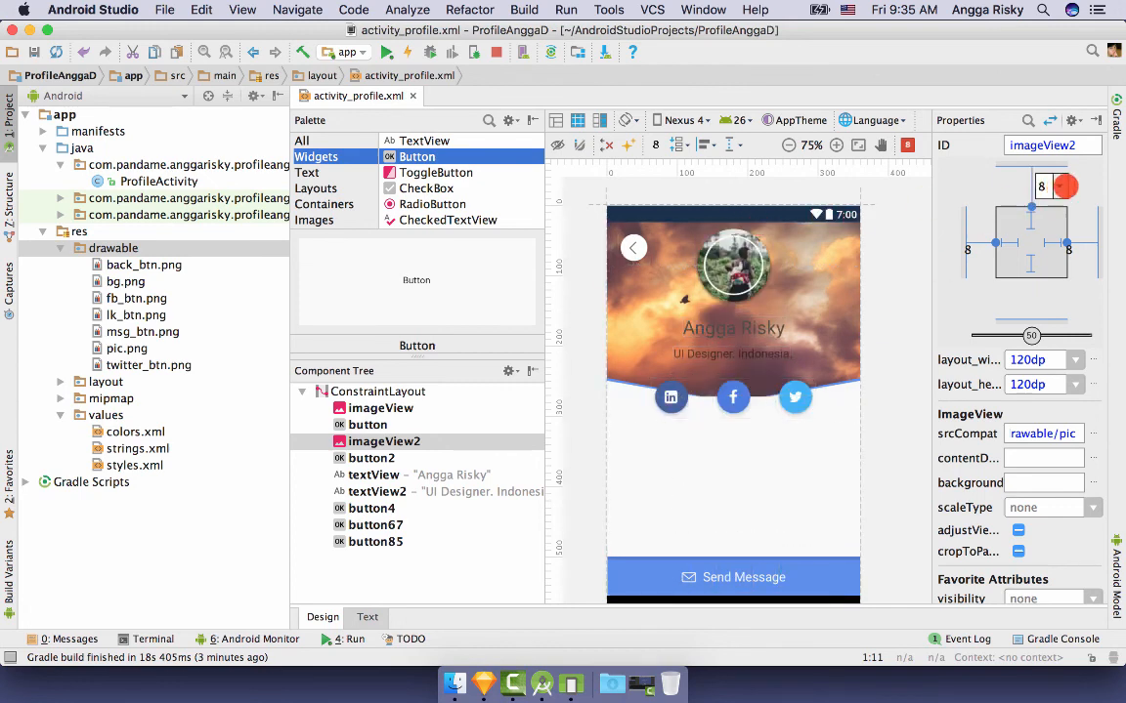
click(1062, 186)
click(1041, 259)
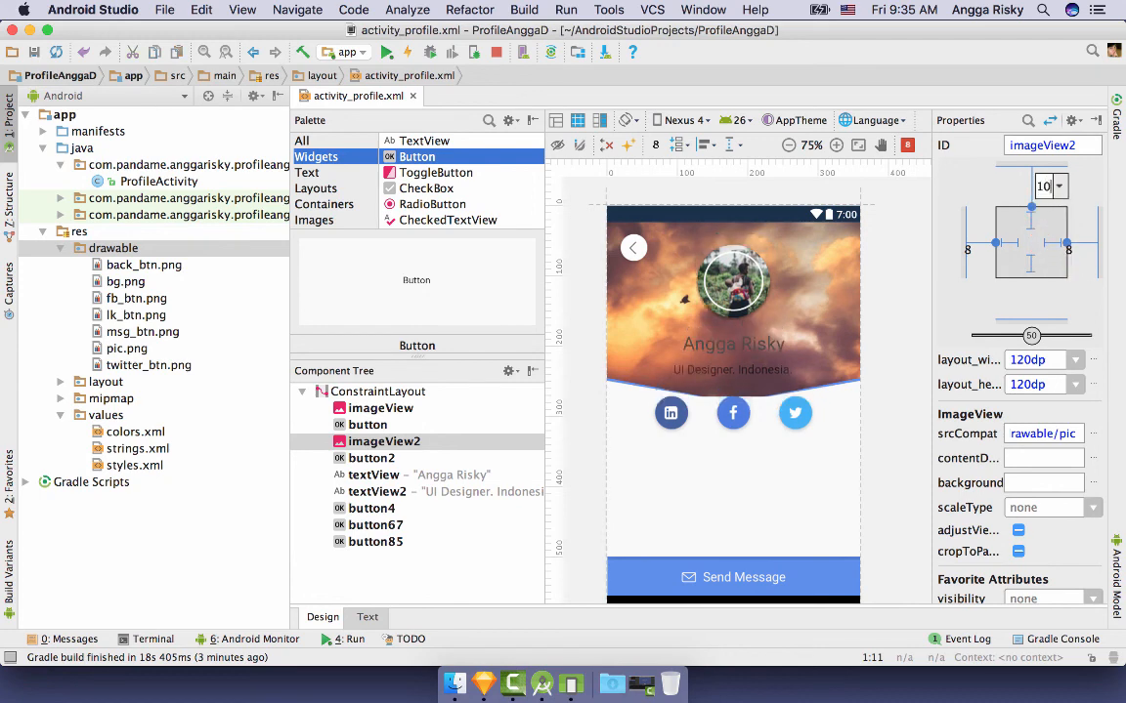
key(Return)
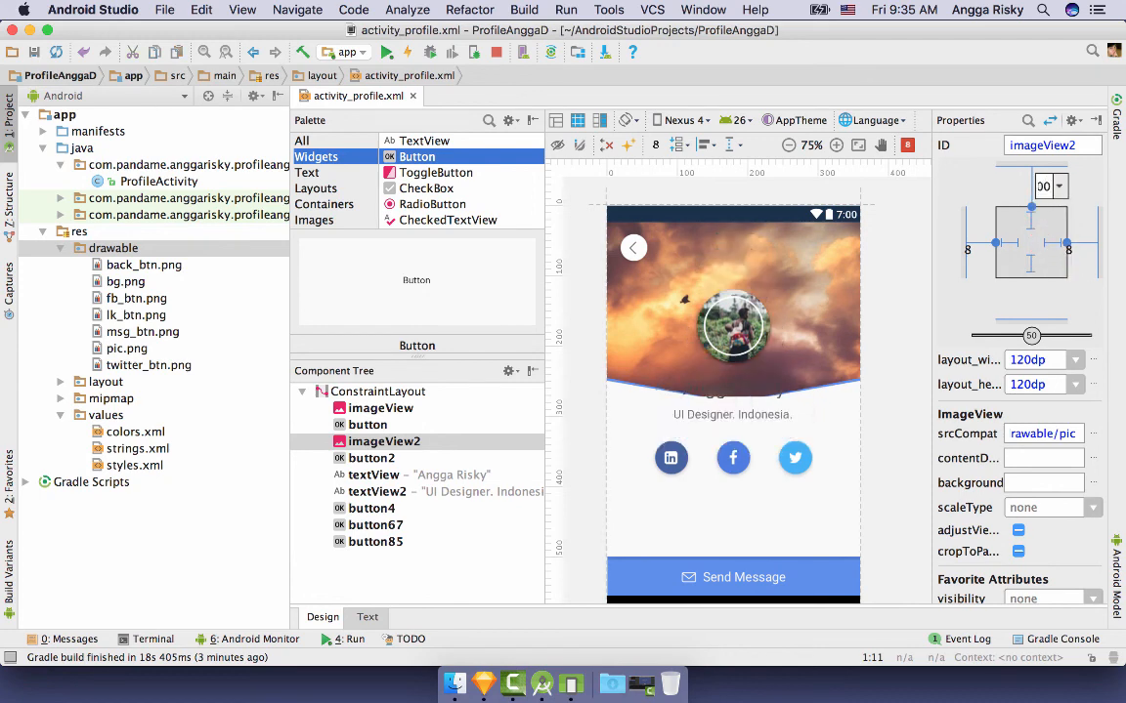
key(Return)
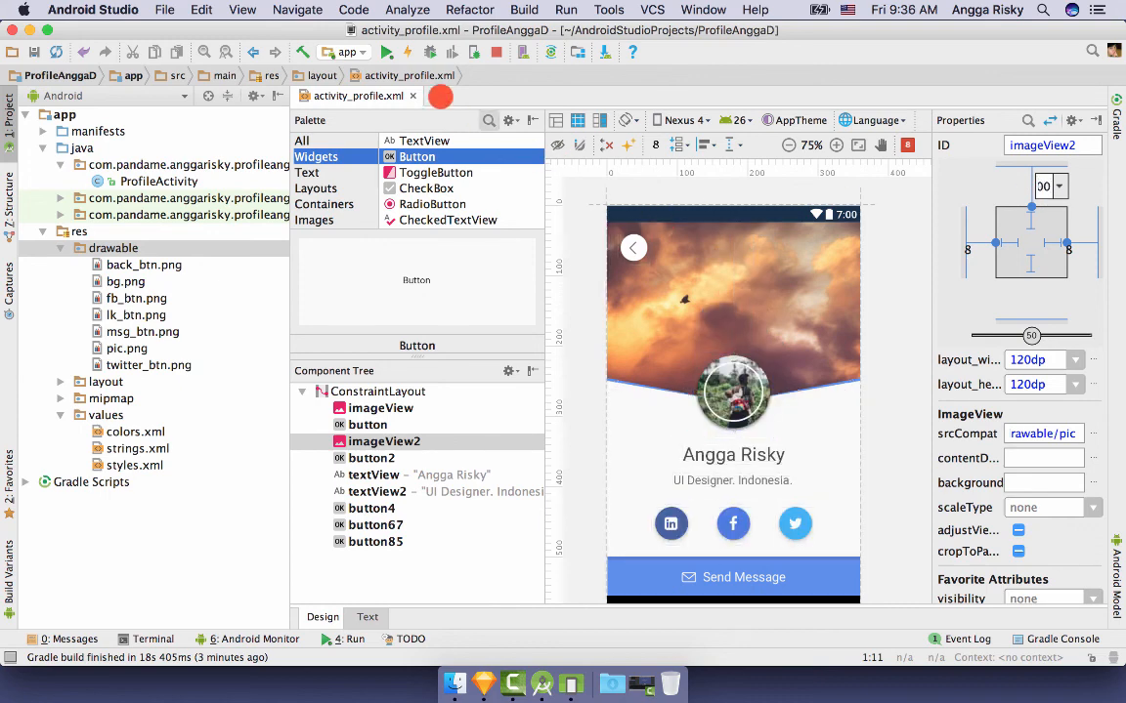
click(386, 52)
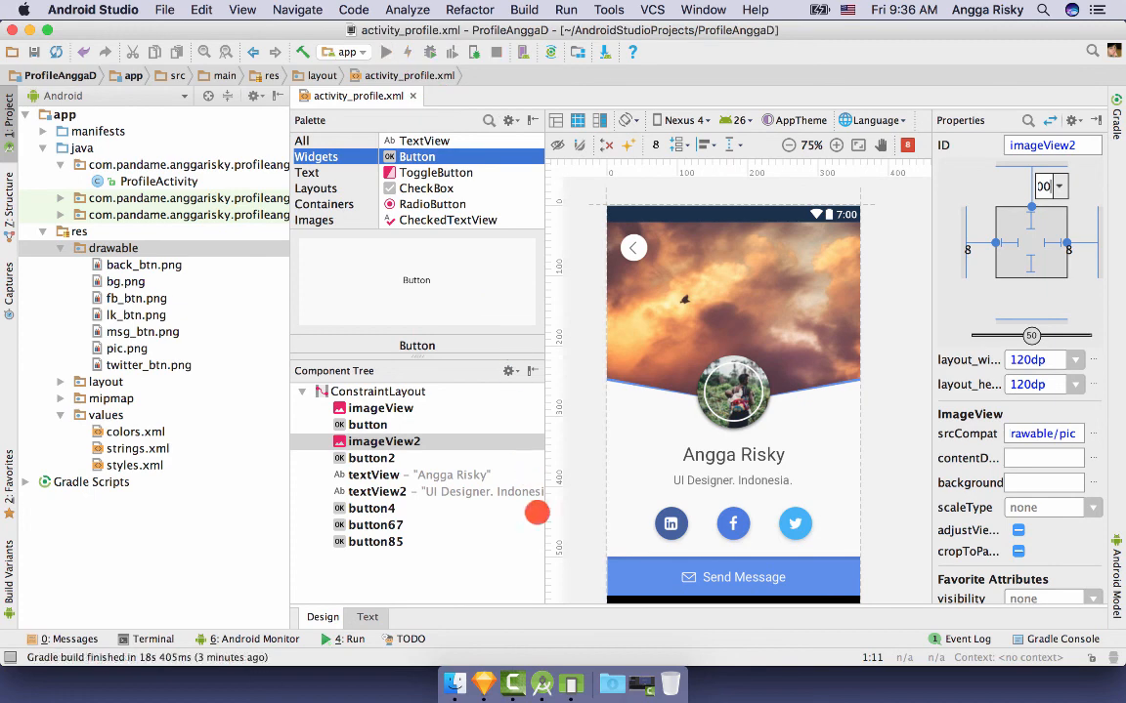
- Position the Nexus 4 emulator running the rebuilt profile app beside the design preview for comparison
key(shift+super+2)
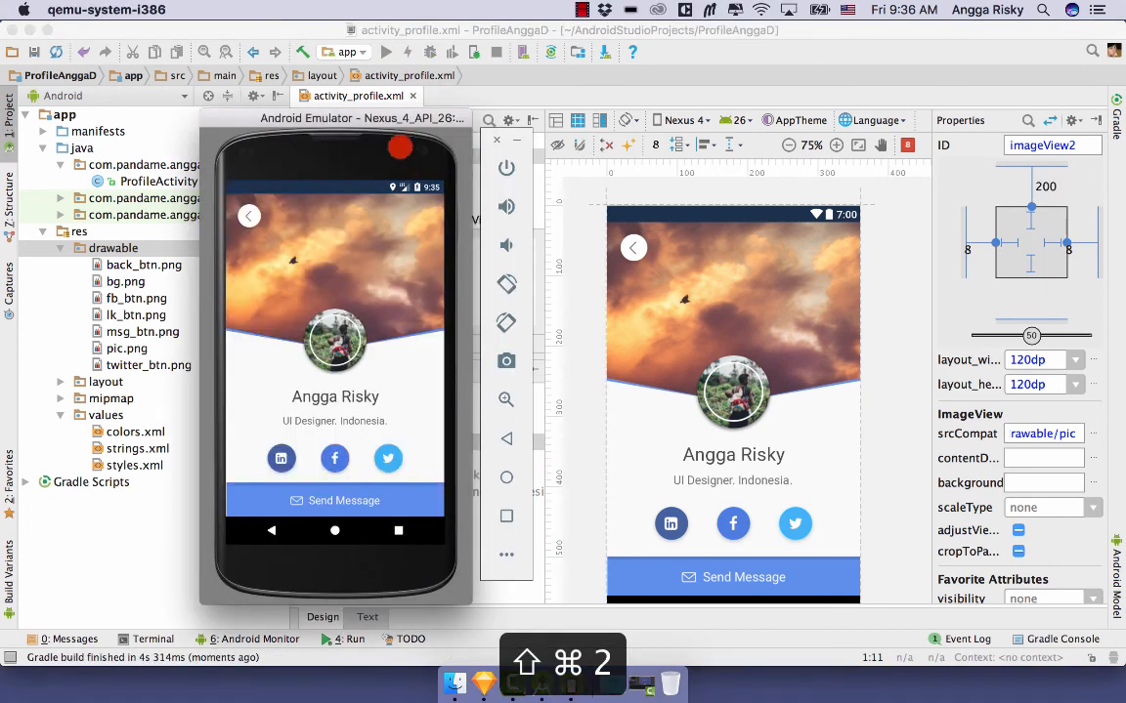
drag(395, 117, 452, 118)
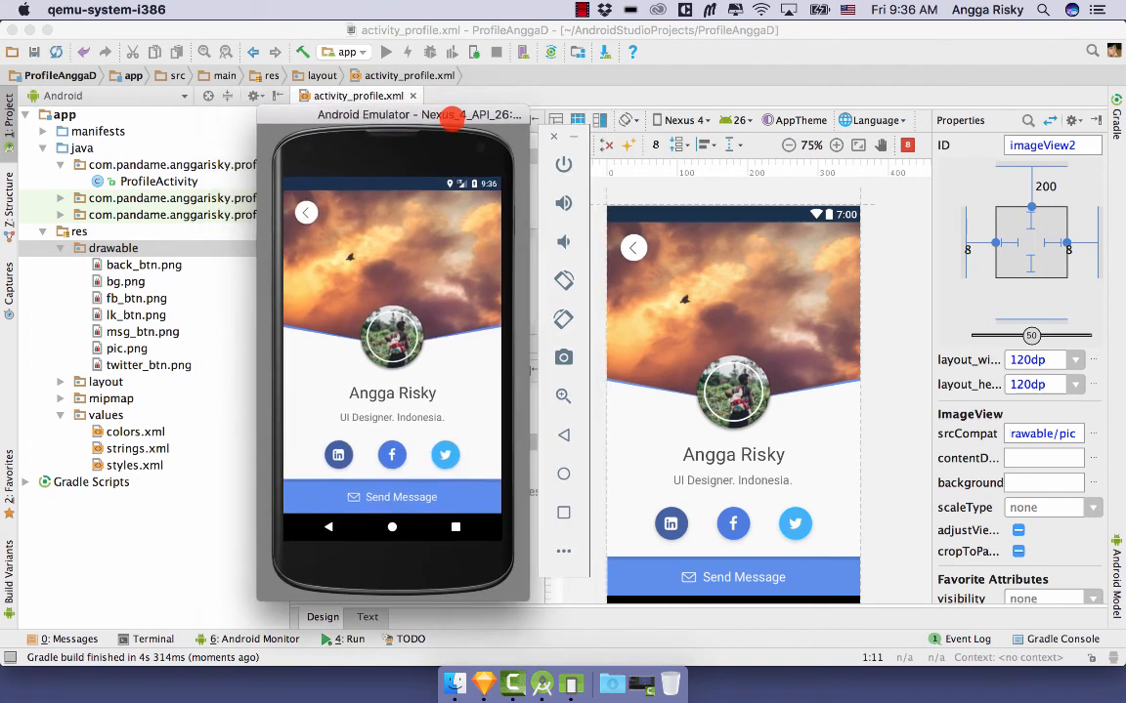